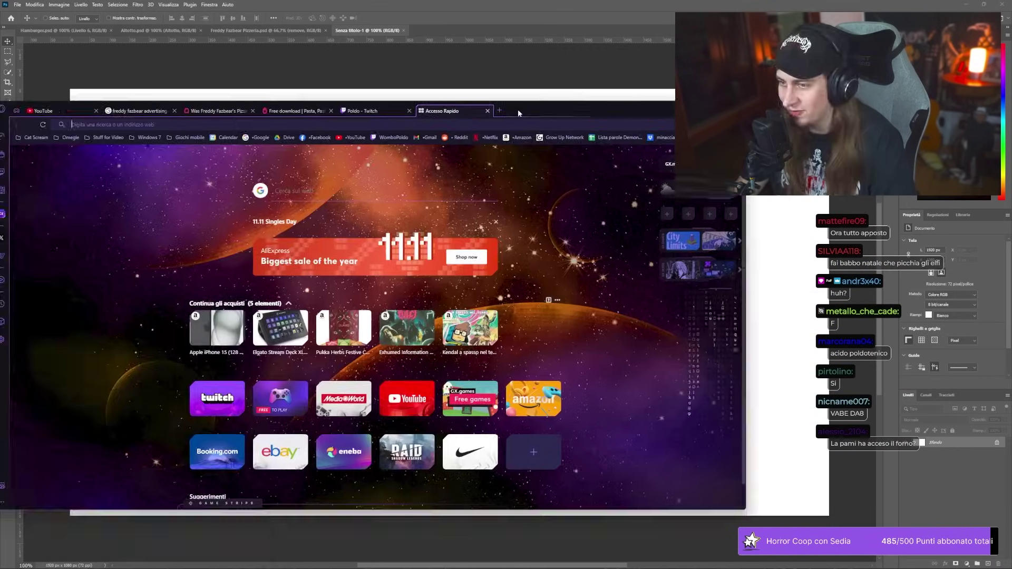
# Step: Open the Opera GX browser full-screen over the blank Photoshop canvas
pyautogui.doubleClick(518, 110)
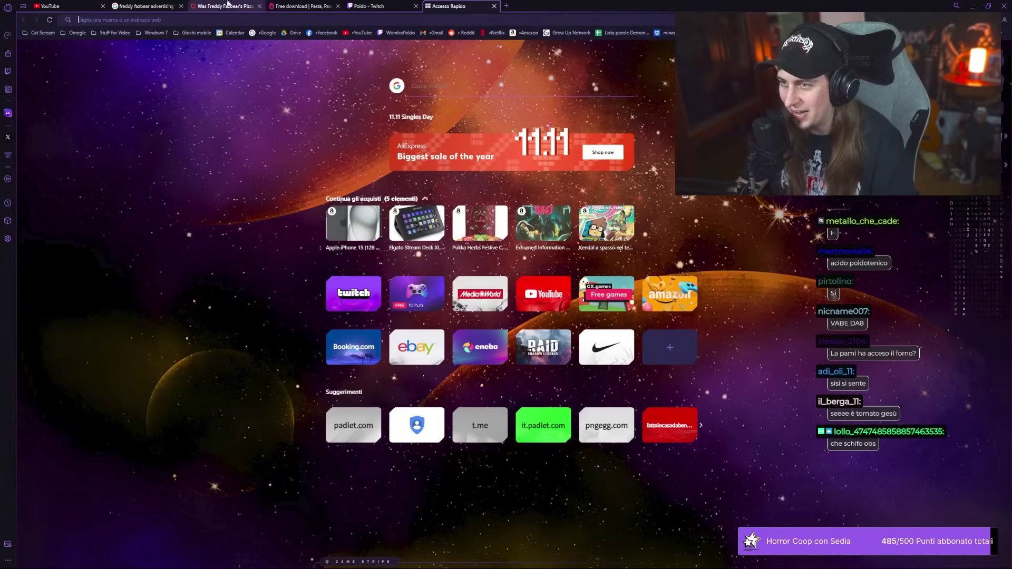
# Step: Close the freddy fazbear tab and browse Google results for 'dario moccia'
pyautogui.click(181, 6)
pyautogui.click(194, 25)
pyautogui.write('dario moc')
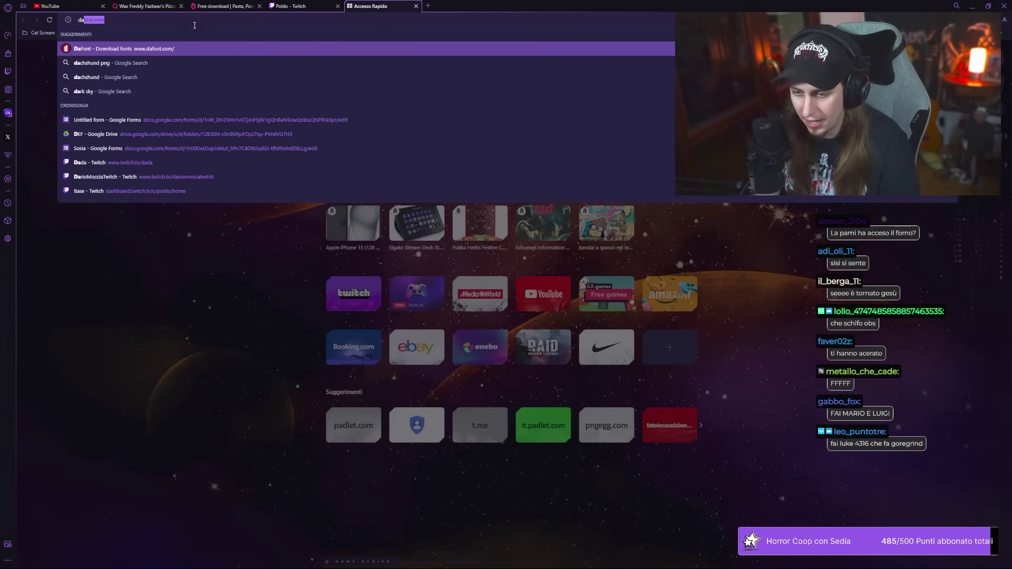
pyautogui.write('cia')
pyautogui.press('Return')
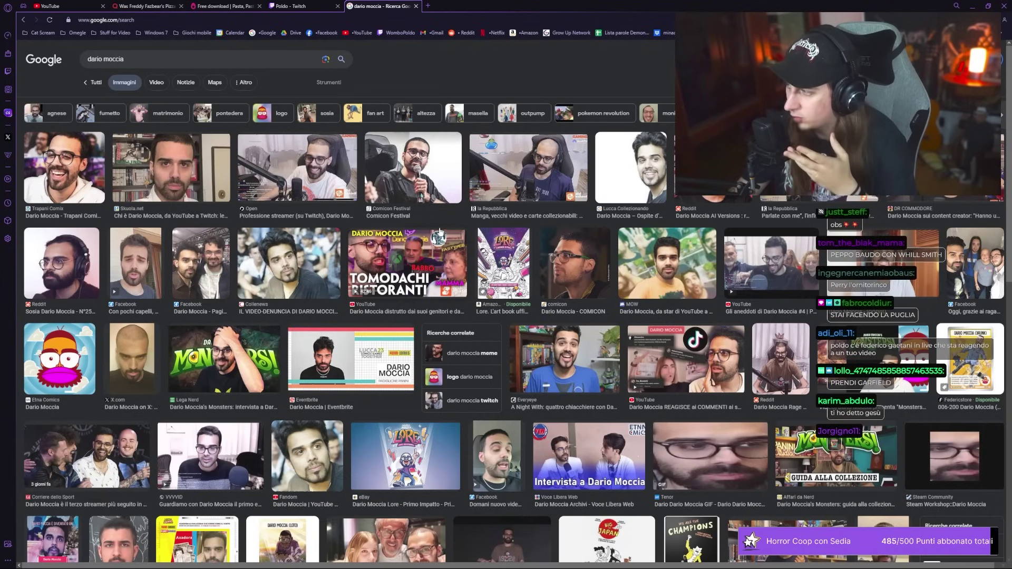
pyautogui.scroll(-2, 562, 311)
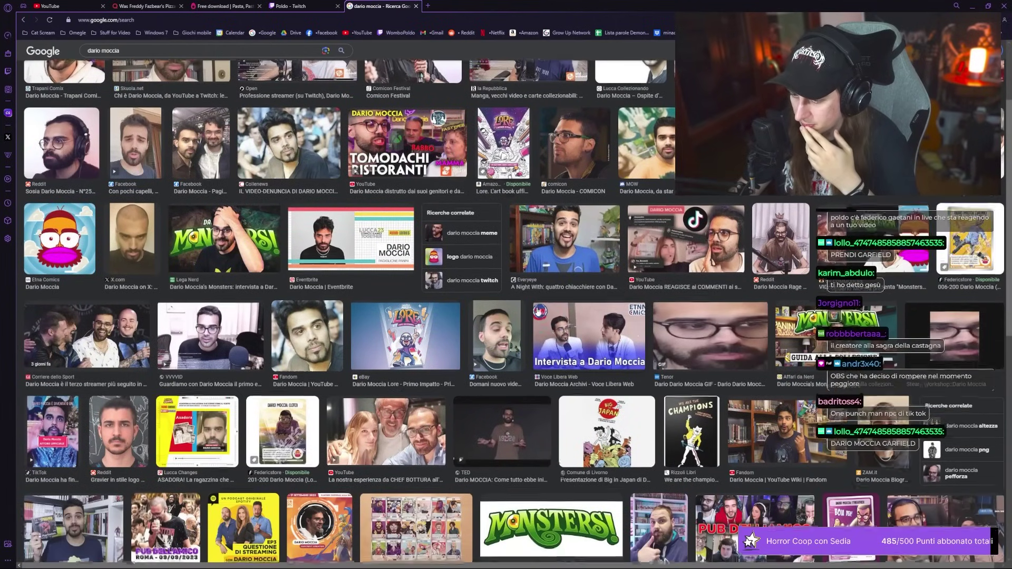
pyautogui.scroll(-2, 539, 313)
pyautogui.scroll(-3, 324, 272)
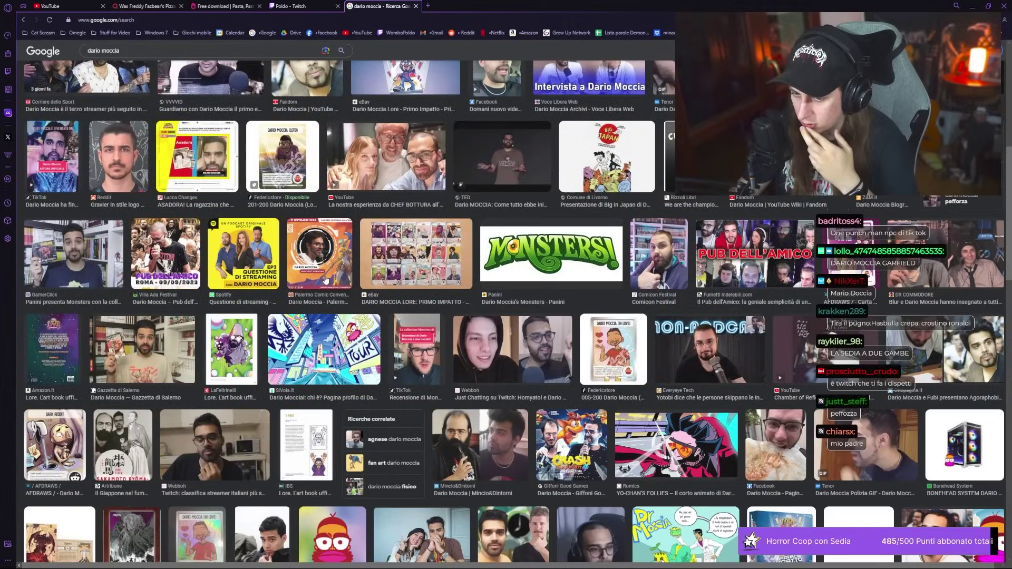
pyautogui.scroll(5, 340, 324)
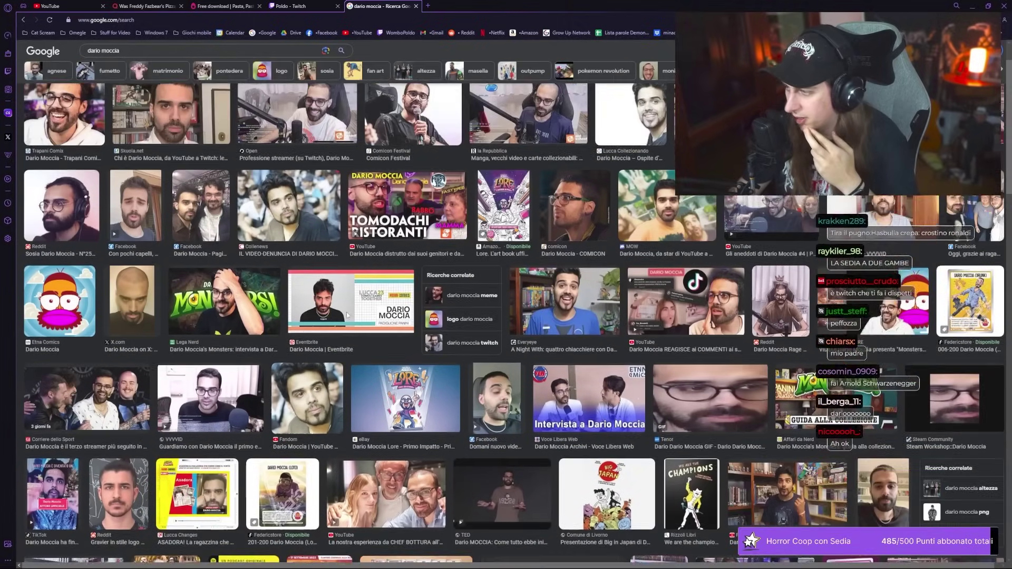
pyautogui.scroll(3, 348, 315)
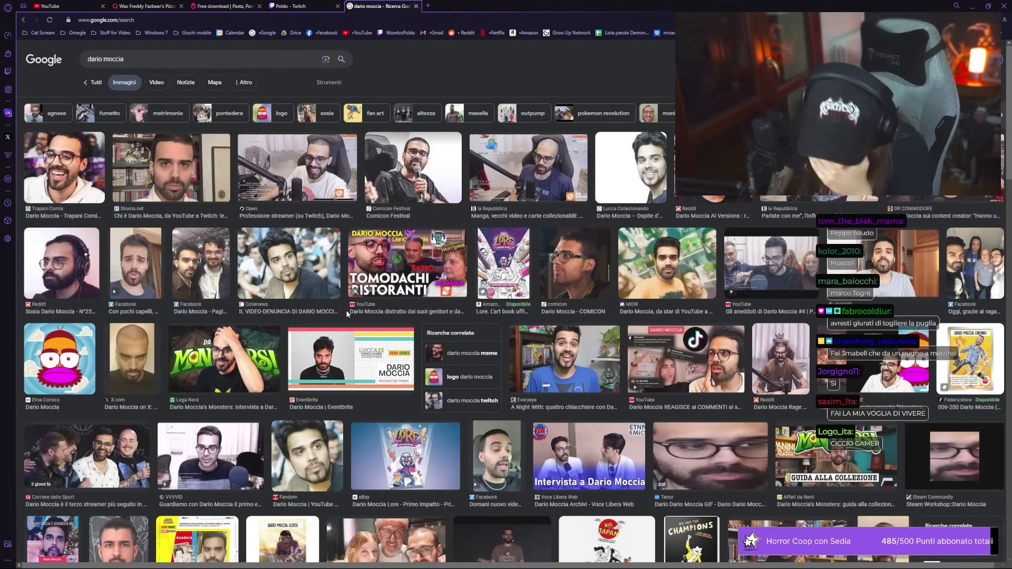
# Step: In a new tab, search 'wojak punch' and preview the green Pepe punch image
pyautogui.tripleClick(191, 57)
pyautogui.click(427, 6)
pyautogui.write('wo')
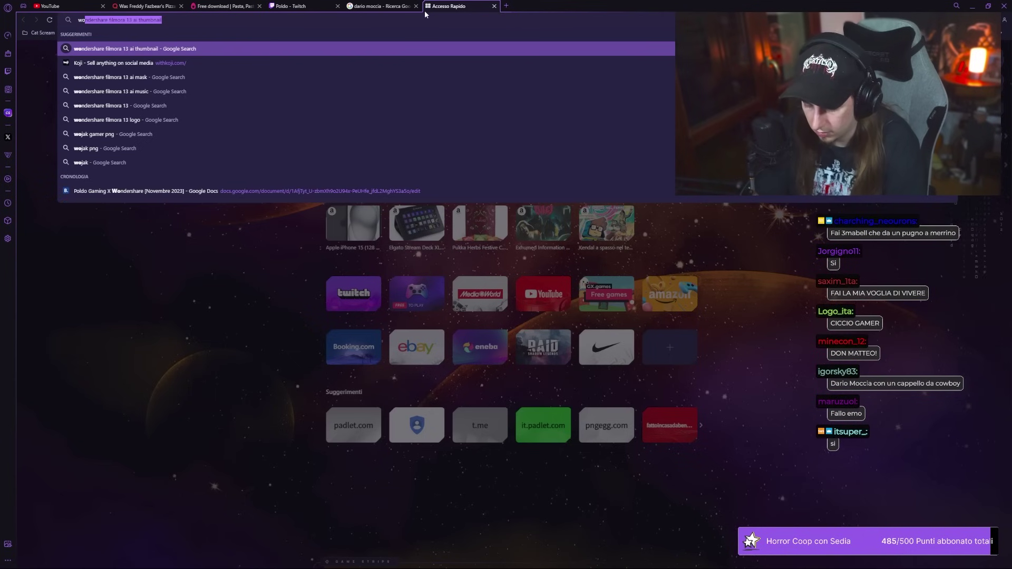
pyautogui.write('jak punch')
pyautogui.press('Return')
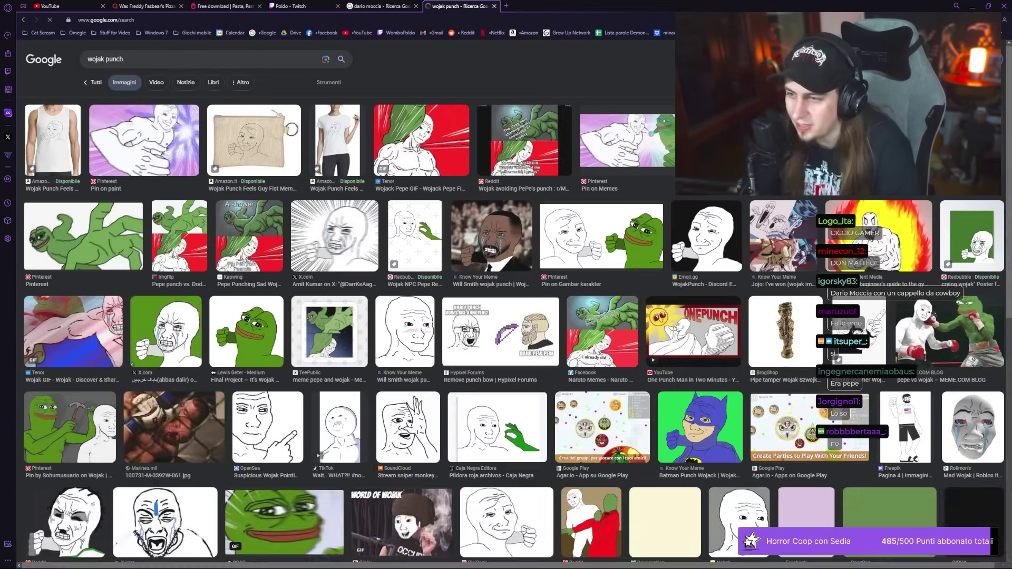
pyautogui.click(127, 221)
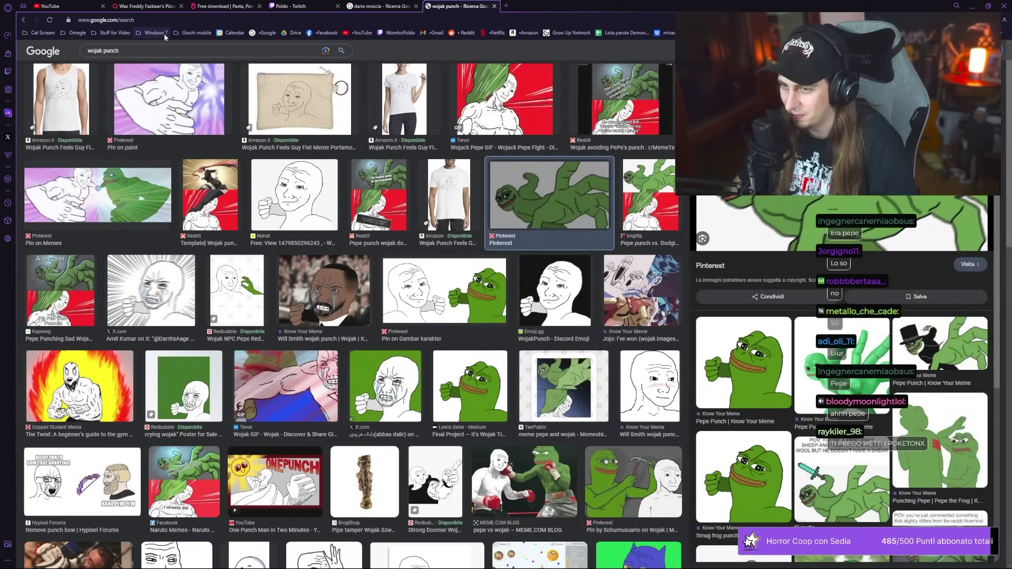
# Step: Refine the query to 'pepe punch real', then 'pepe punch realistic', previewing two results
pyautogui.click(168, 53)
pyautogui.hotkey('ctrl', 'a')
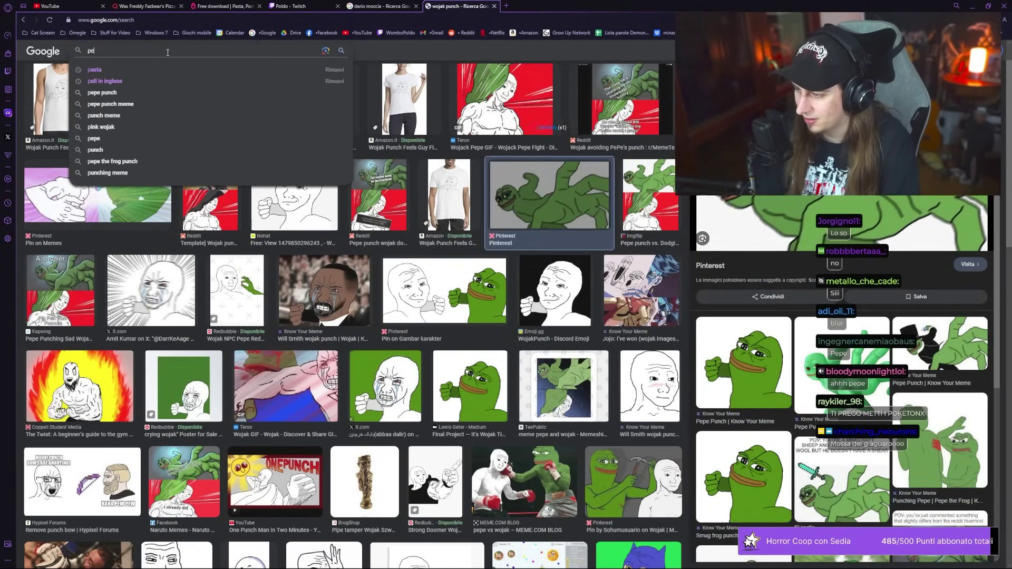
pyautogui.write('pepe punch real')
pyautogui.press('Return')
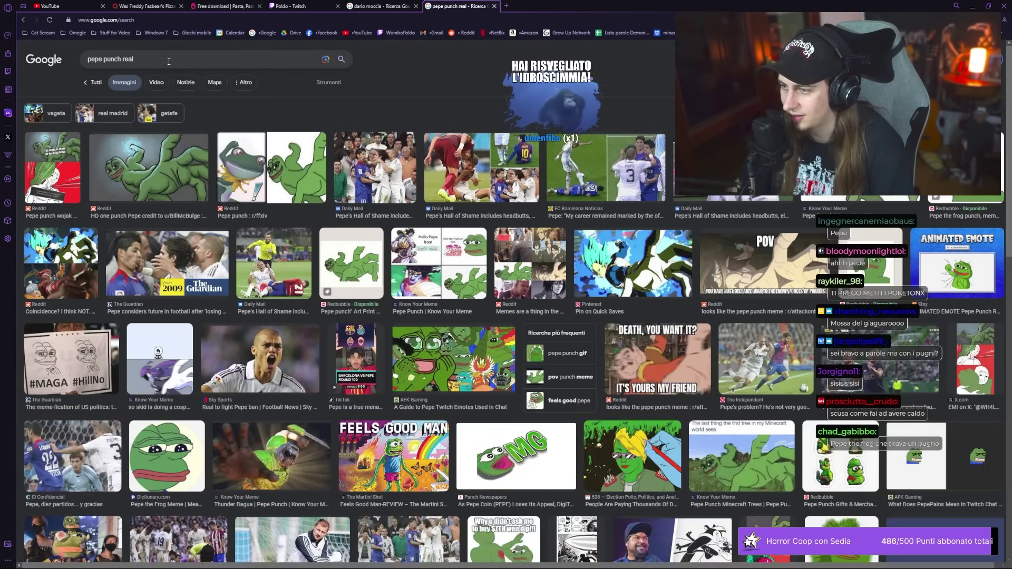
pyautogui.click(171, 60)
pyautogui.write('istic')
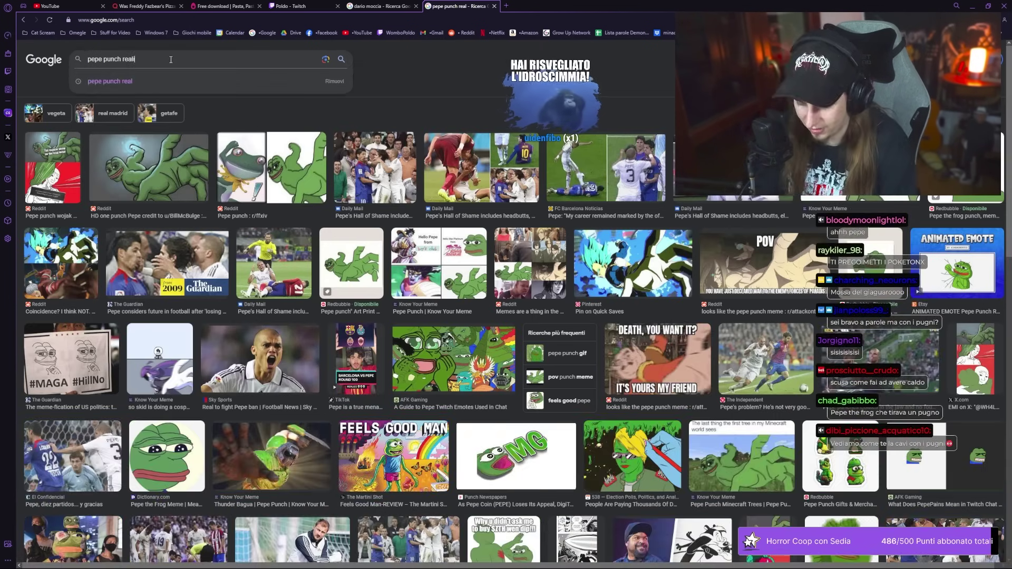
pyautogui.press('Return')
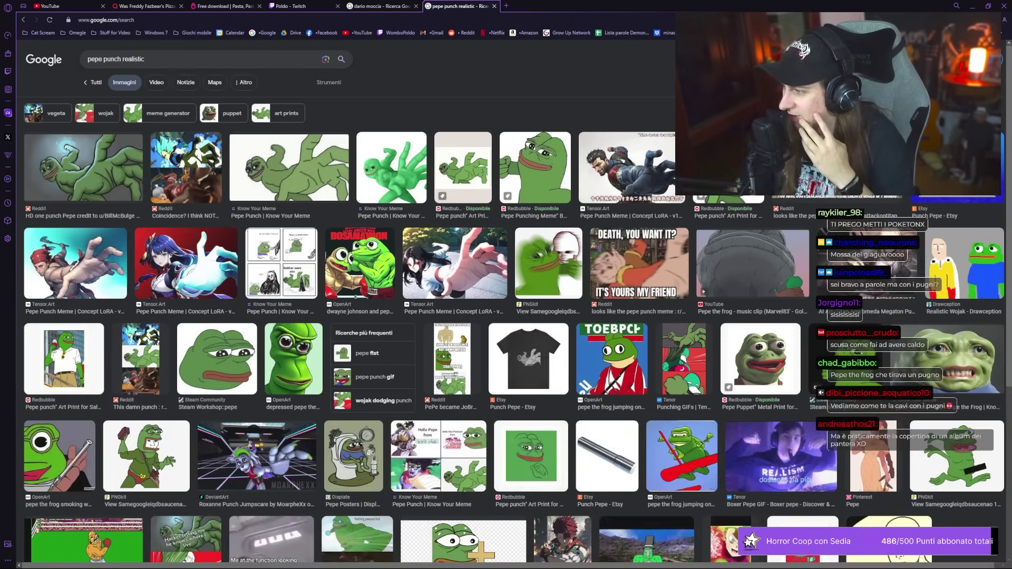
pyautogui.click(627, 167)
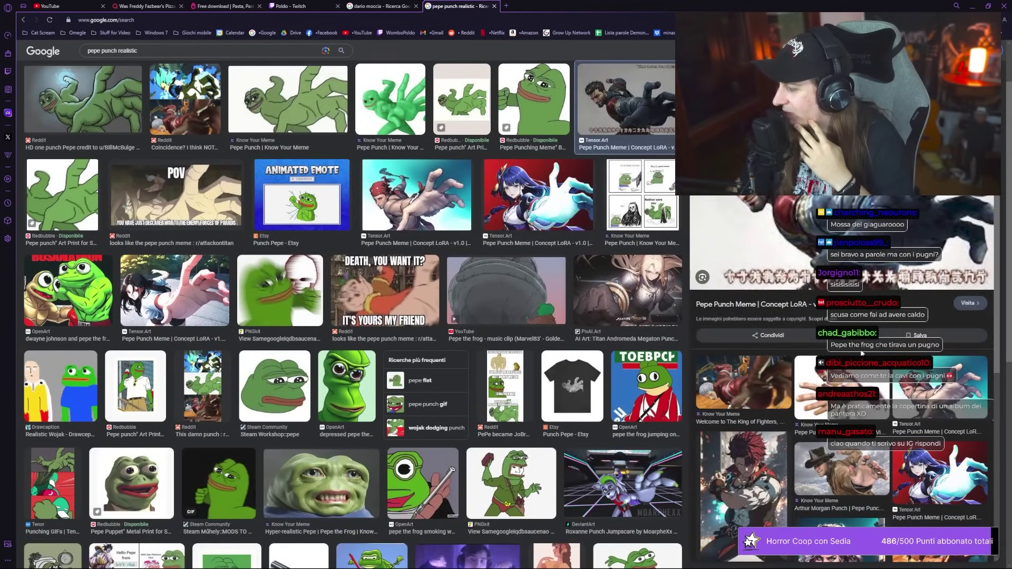
pyautogui.click(845, 464)
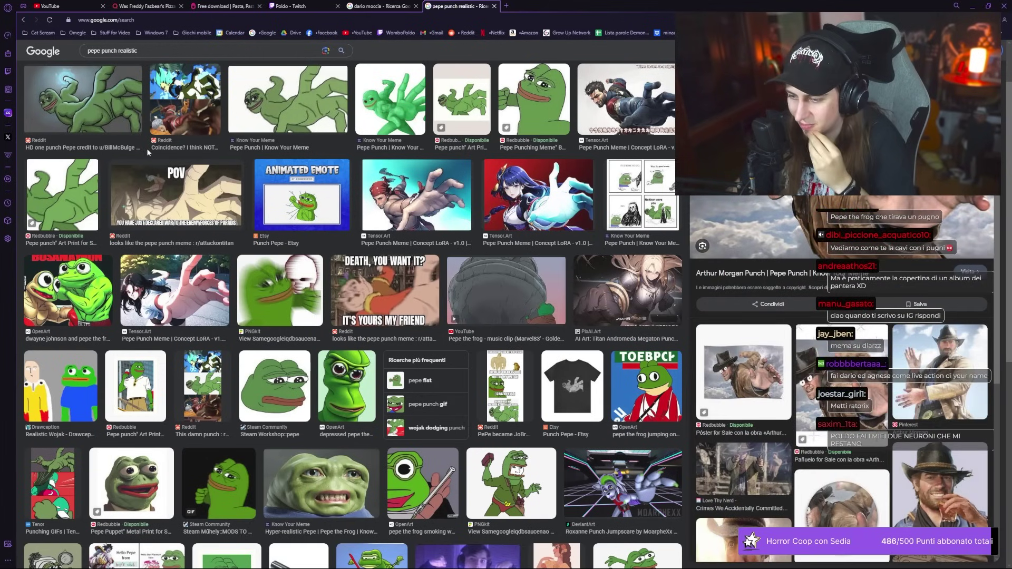
# Step: Change the query to 'pepe punch version' and browse and preview its results
pyautogui.click(179, 48)
pyautogui.press('BackSpace')
pyautogui.press('BackSpace')
pyautogui.press('BackSpace')
pyautogui.write('version')
pyautogui.press('Return')
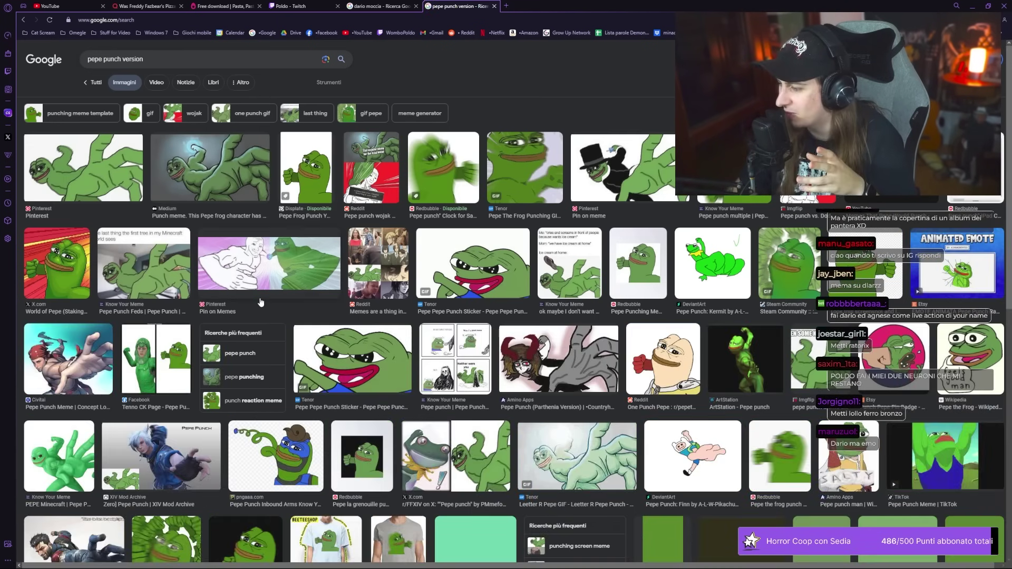
pyautogui.scroll(-4, 260, 302)
pyautogui.scroll(-4, 260, 302)
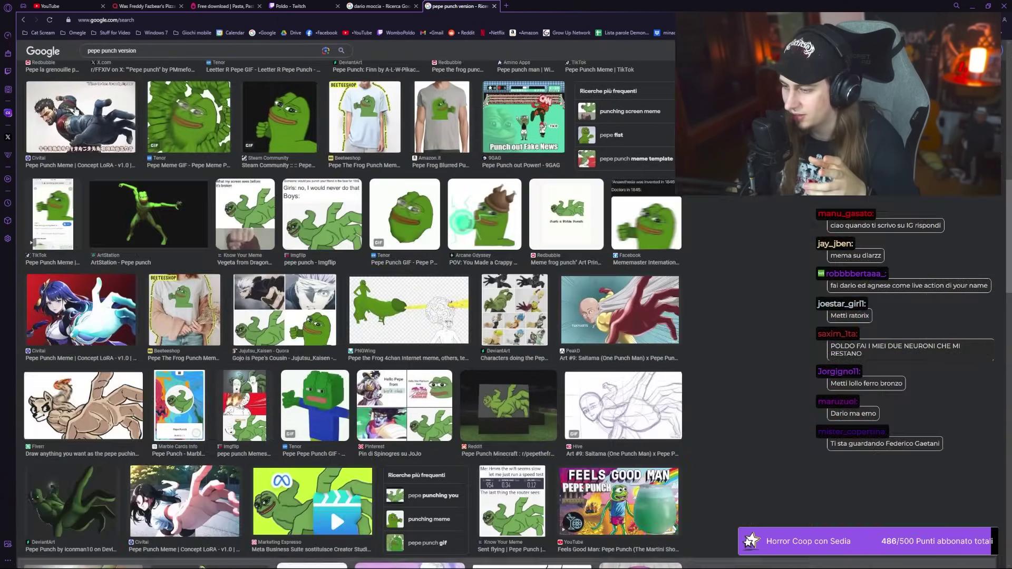
pyautogui.click(76, 111)
pyautogui.scroll(-3, 262, 299)
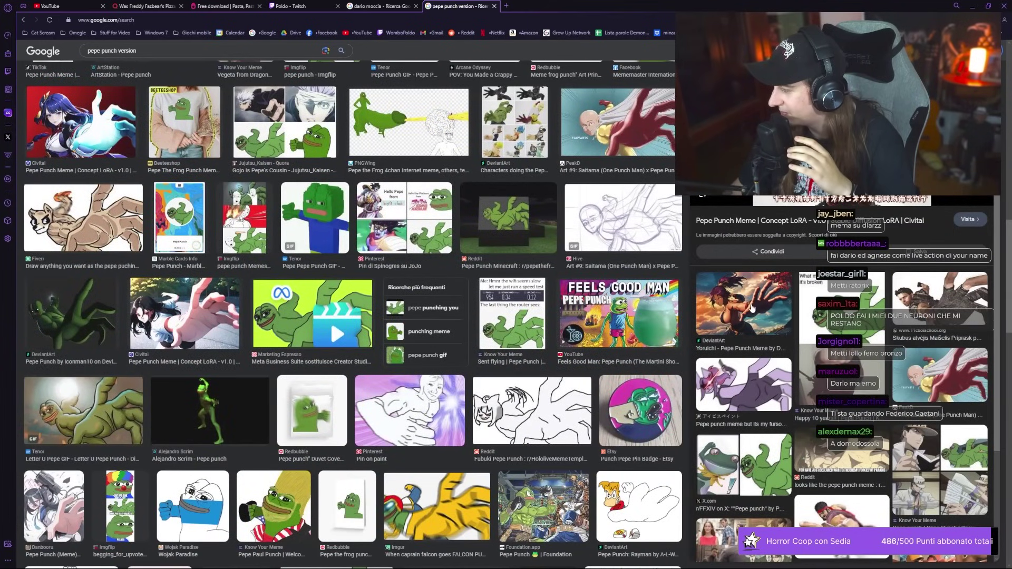
pyautogui.click(938, 318)
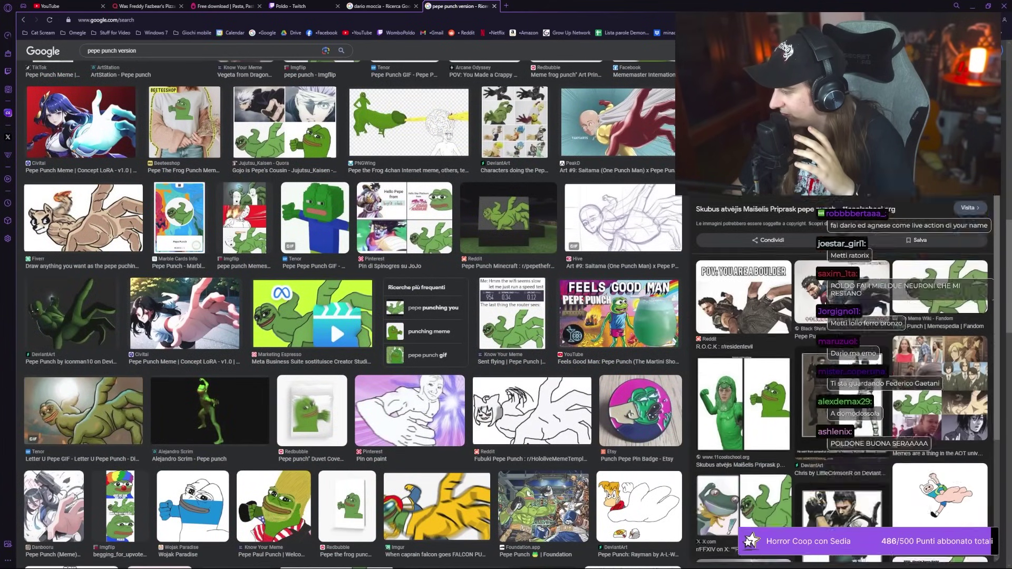
pyautogui.scroll(-3, 826, 306)
pyautogui.scroll(-5, 596, 345)
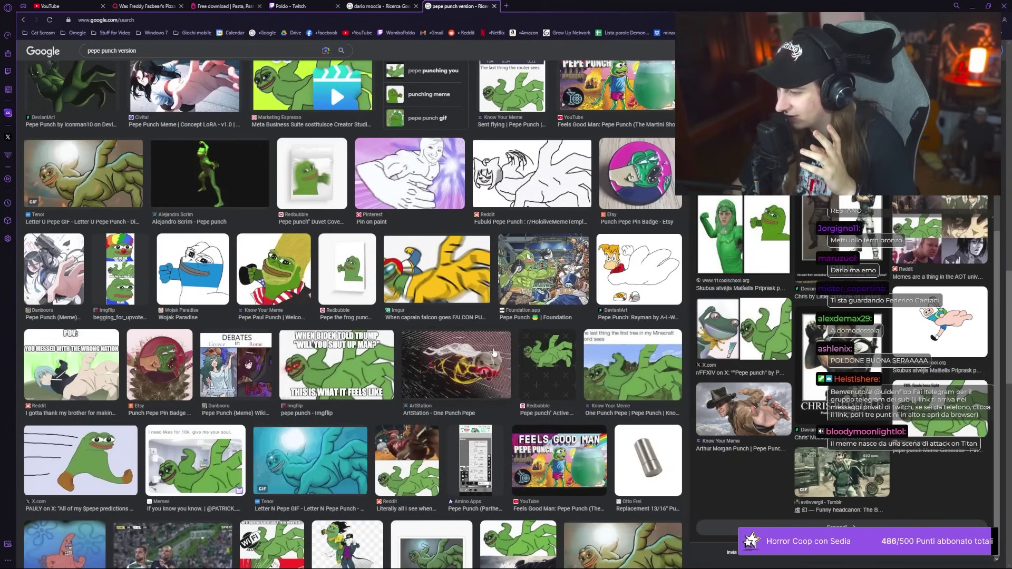
pyautogui.scroll(-1, 496, 342)
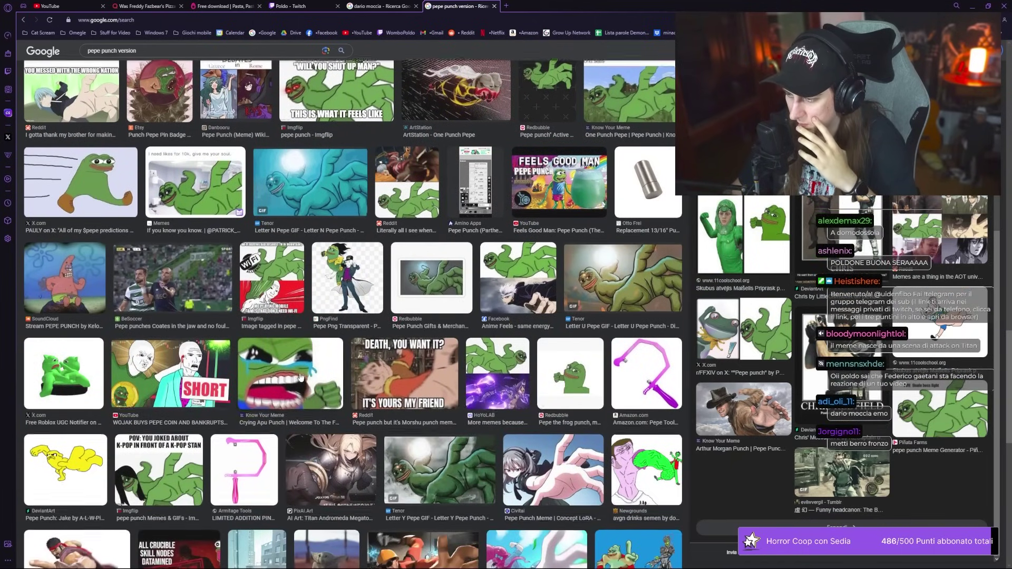
pyautogui.scroll(-2, 302, 378)
# Step: Search 'hand holding punch png' and scroll well down through the fist thumbnails
pyautogui.hotkey('ctrl', 'a')
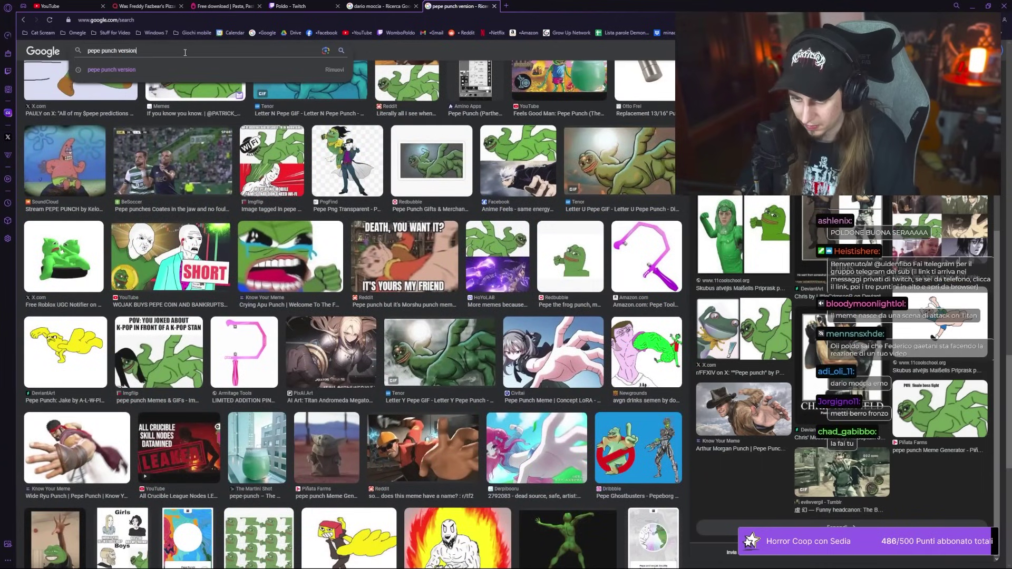
pyautogui.write('hand holding p')
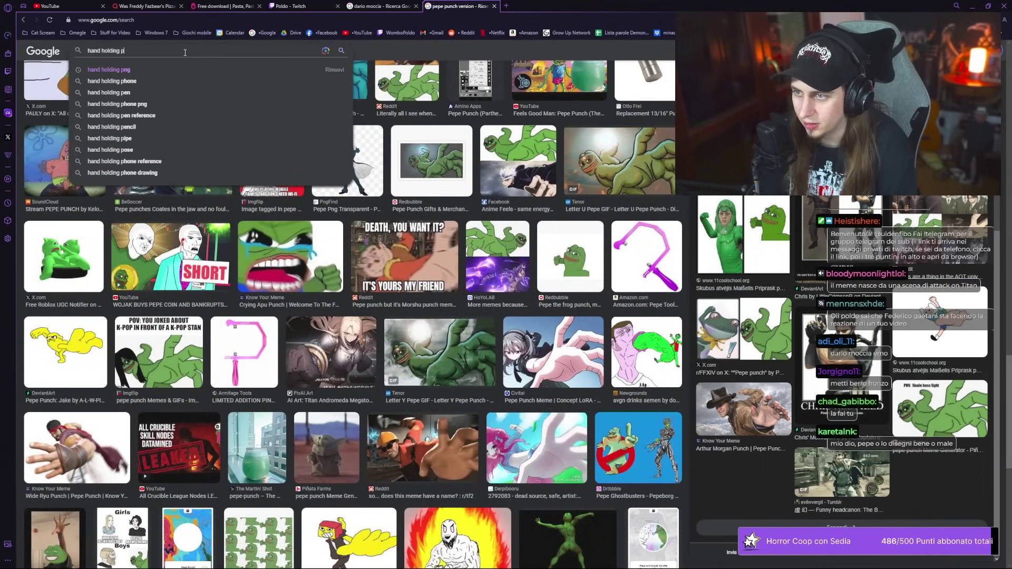
pyautogui.write('unch png')
pyautogui.press('Return')
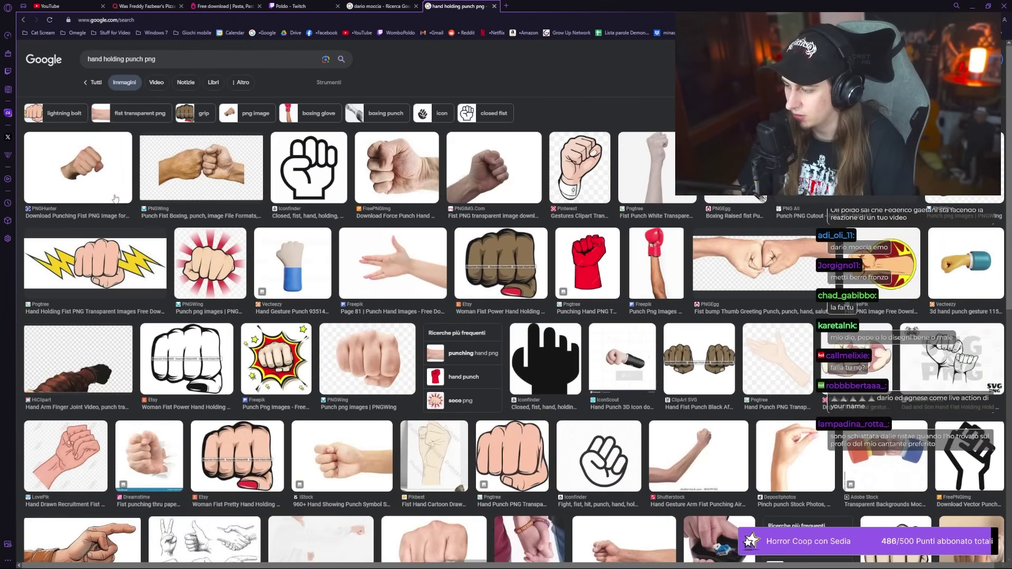
pyautogui.scroll(-2, 115, 198)
pyautogui.scroll(-4, 372, 278)
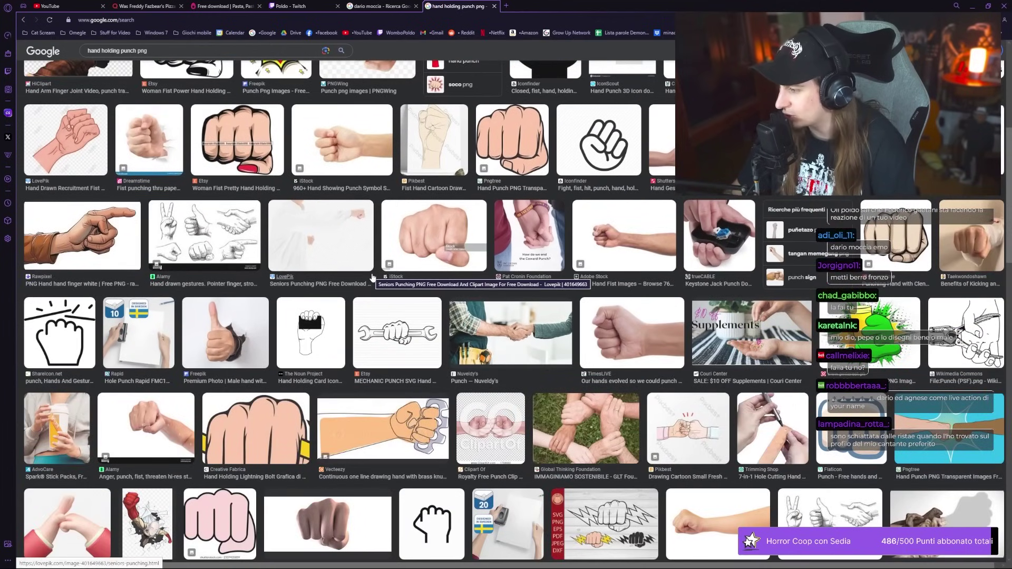
pyautogui.scroll(-2, 394, 324)
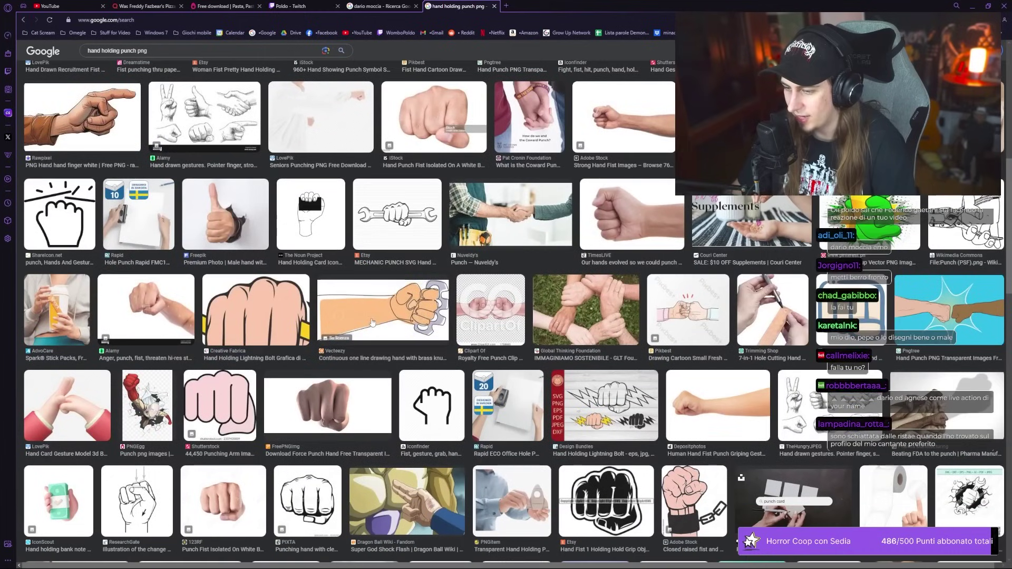
pyautogui.scroll(-3, 351, 300)
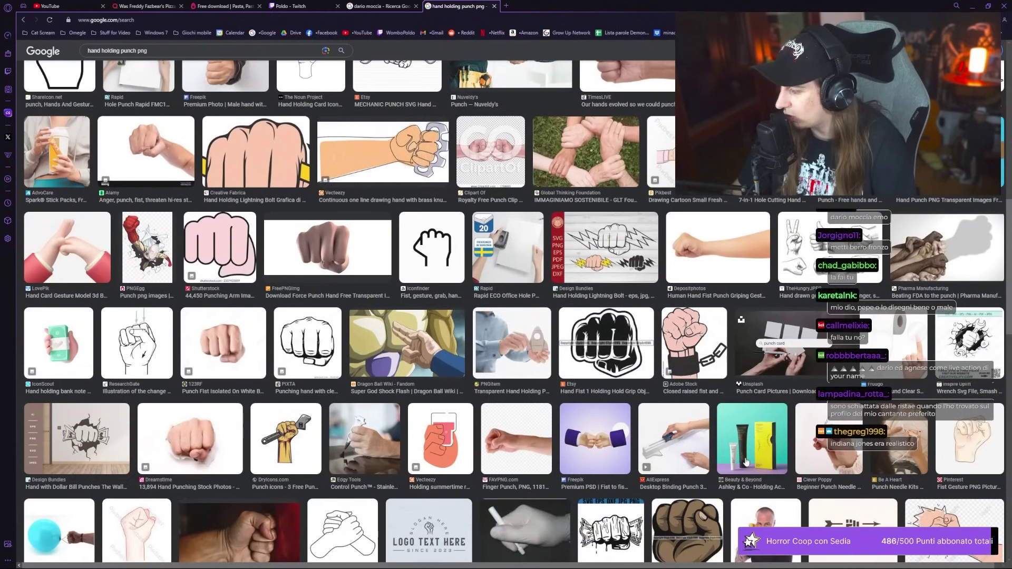
# Step: Switch back to Photoshop from the taskbar
pyautogui.click(551, 560)
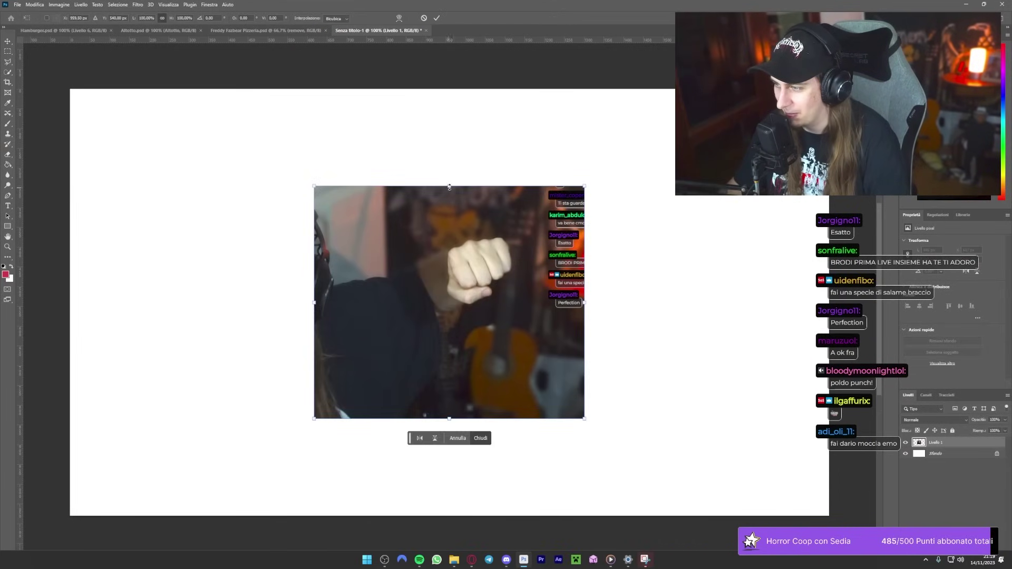
# Step: Scale up the fist photo and quick-select the fist and arm
pyautogui.moveTo(449, 187); pyautogui.dragTo(449, 132)
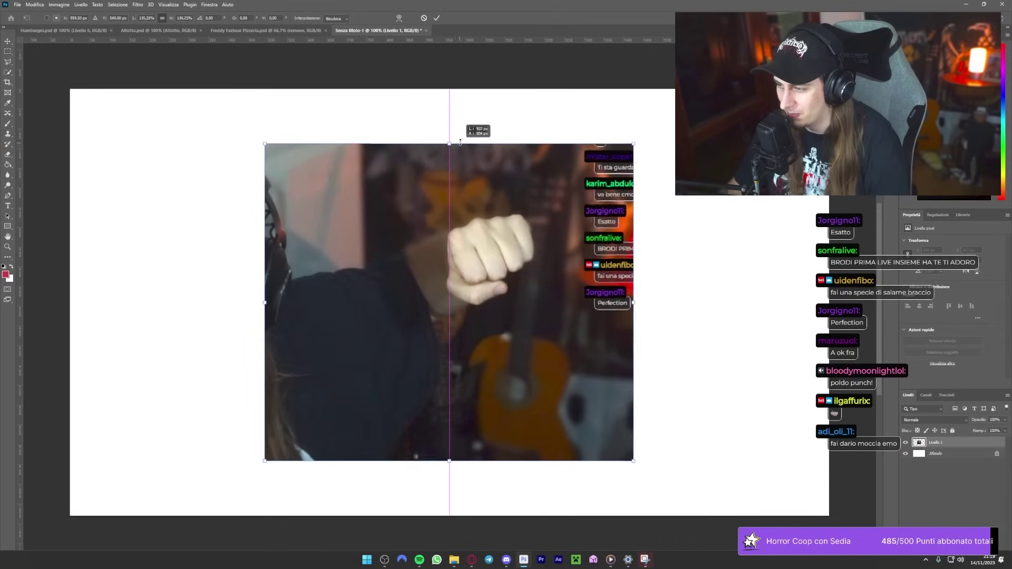
pyautogui.press('Return')
pyautogui.rightClick(8, 72)
pyautogui.click(39, 80)
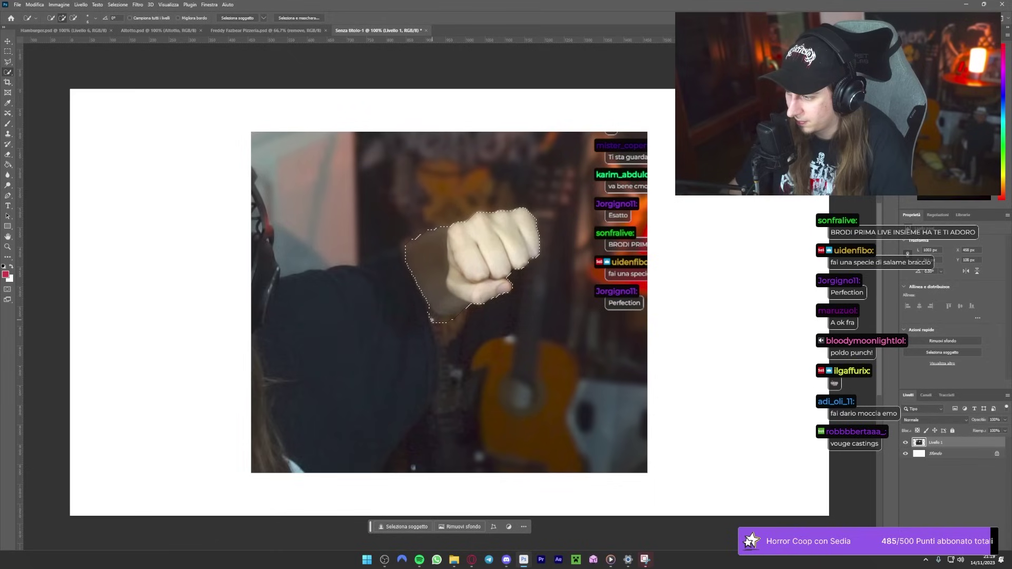
pyautogui.moveTo(432, 319); pyautogui.dragTo(449, 318)
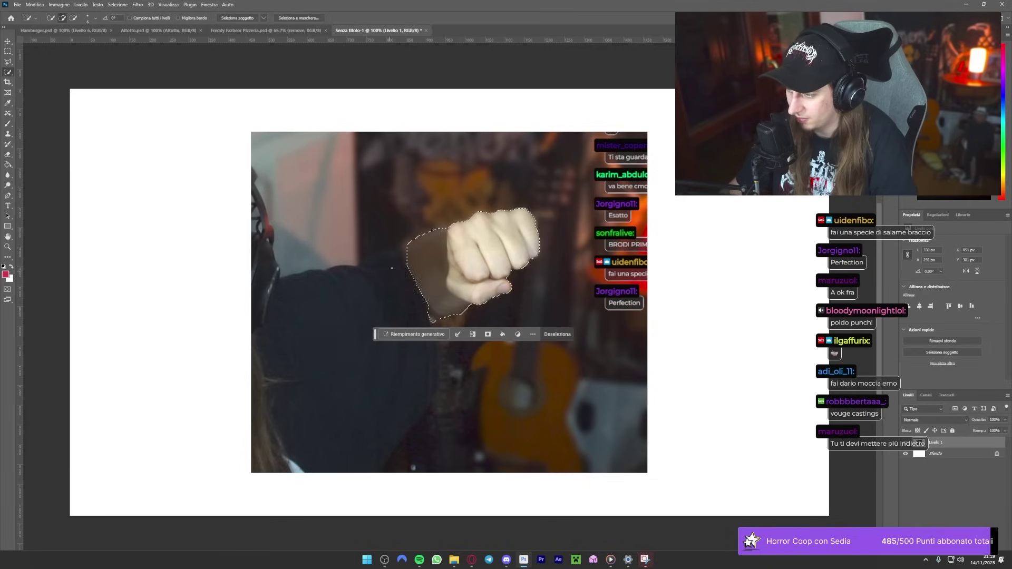
pyautogui.moveTo(359, 427); pyautogui.dragTo(488, 385)
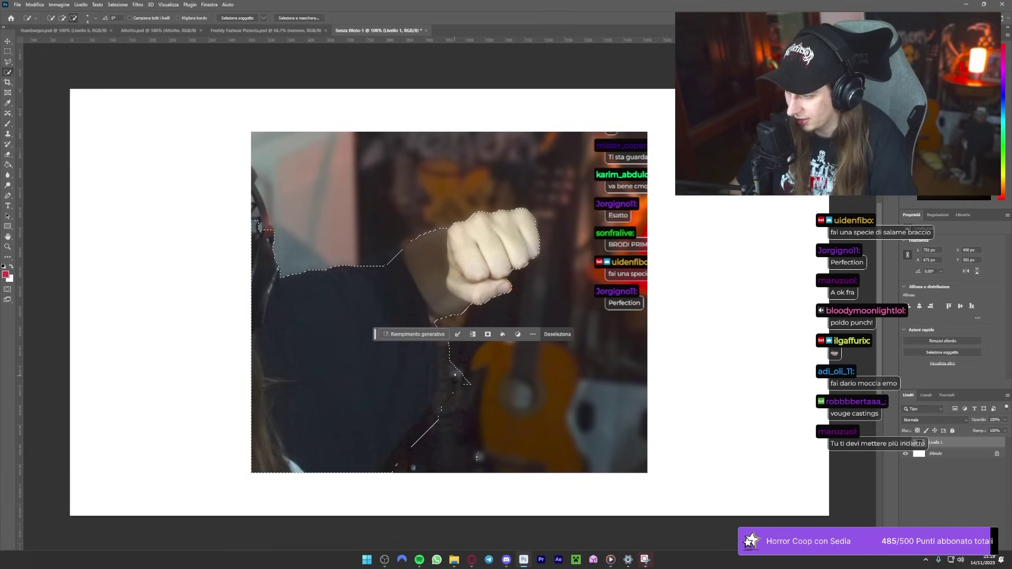
# Step: Adjust the selection brush size, add more of the arm, and enter Select and Mask
pyautogui.click(91, 18)
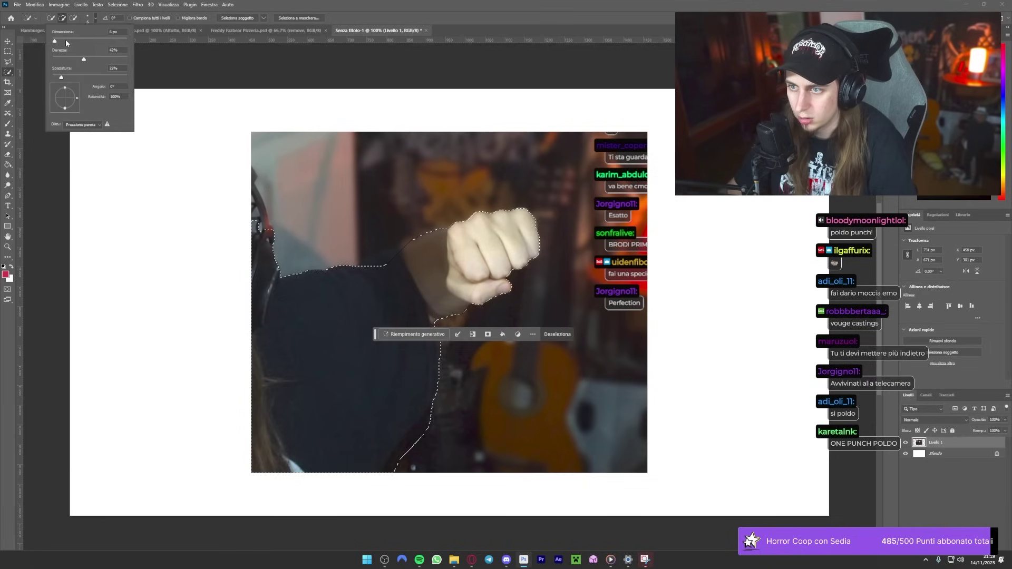
pyautogui.press('Return')
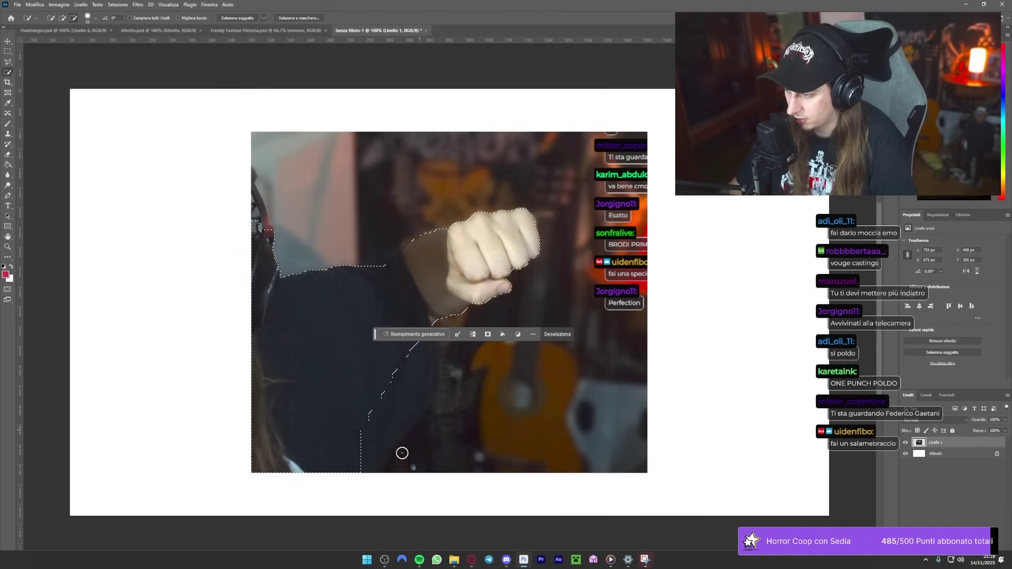
pyautogui.moveTo(427, 378); pyautogui.dragTo(433, 350)
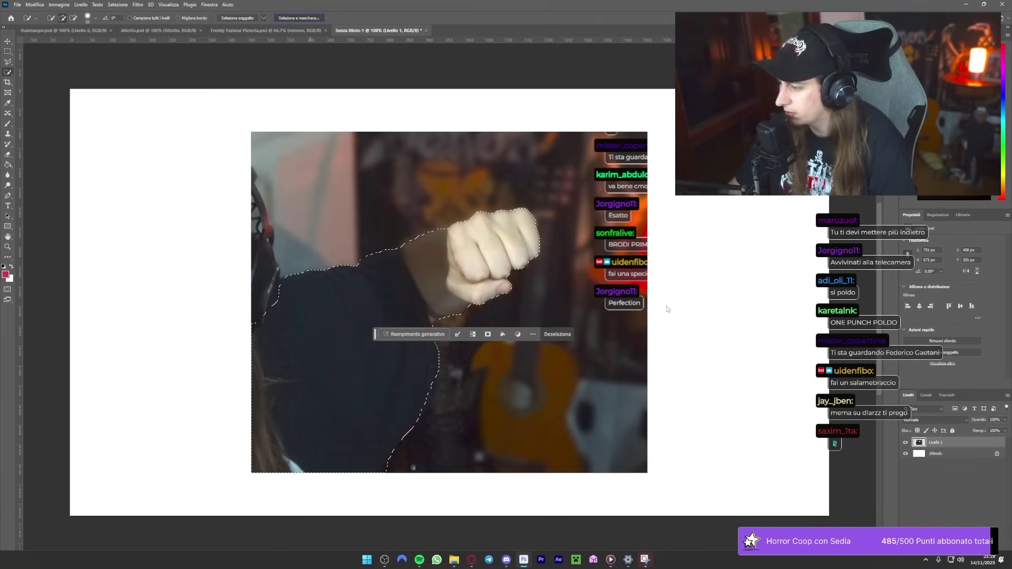
pyautogui.hotkey('ctrl', 'alt', 'r')
# Step: Refine edges with Smooth 41, Feather 4.6 px, Contrast 17%, Shift Edge +17%
pyautogui.moveTo(900, 292); pyautogui.dragTo(947, 271)
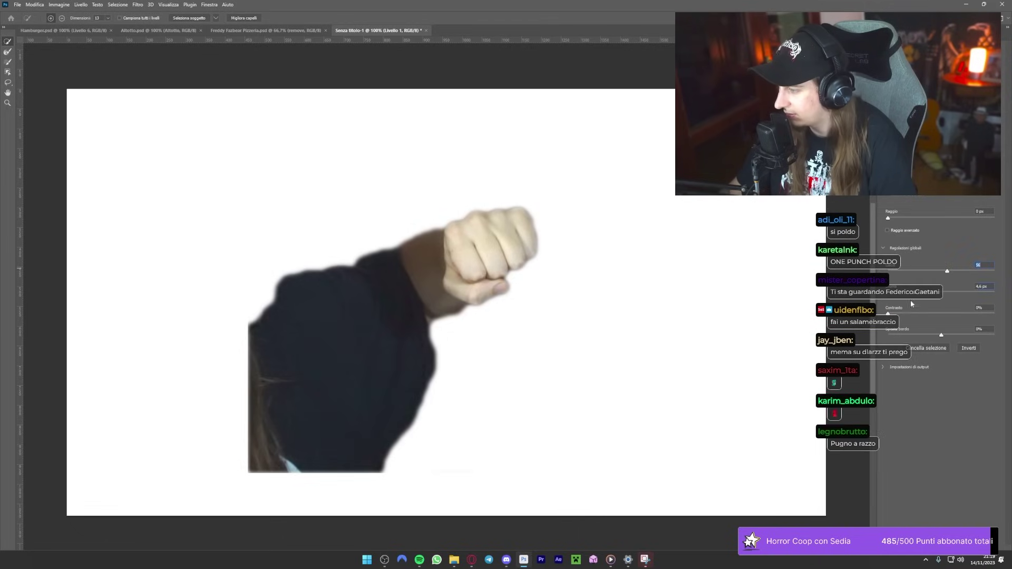
pyautogui.moveTo(930, 334); pyautogui.dragTo(921, 335)
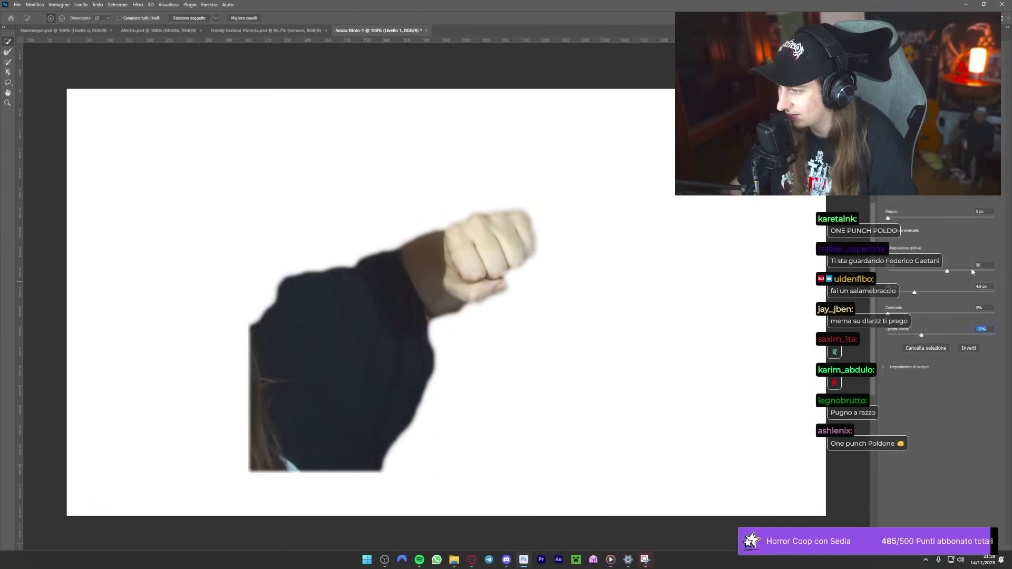
pyautogui.moveTo(928, 335); pyautogui.dragTo(950, 337)
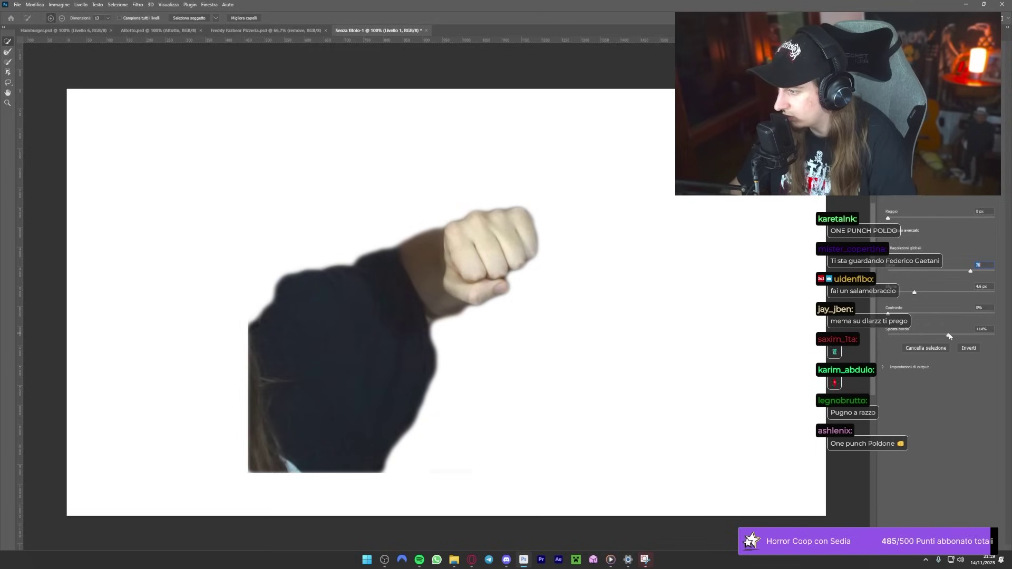
pyautogui.moveTo(888, 314); pyautogui.dragTo(906, 314)
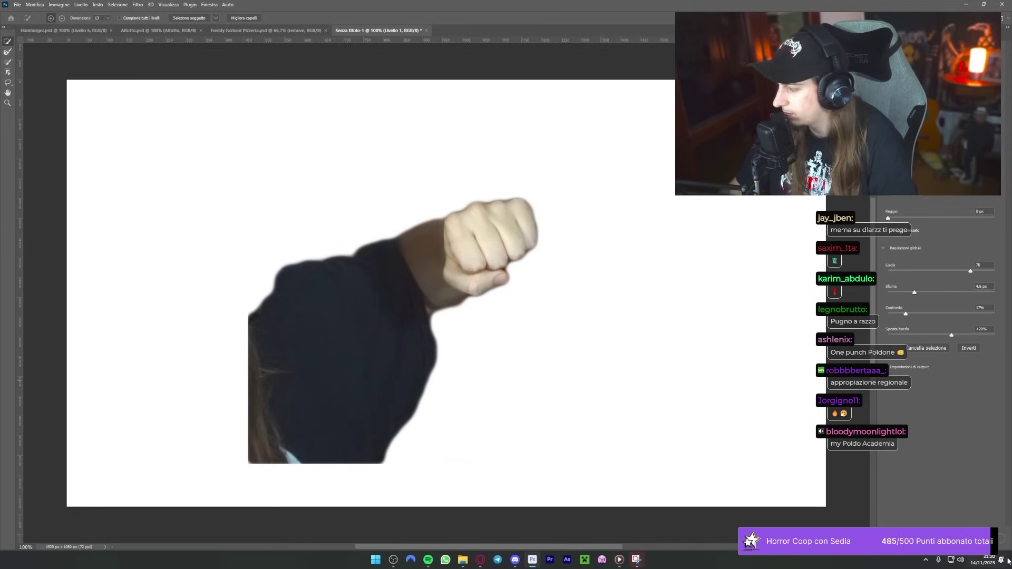
pyautogui.press('Return')
# Step: Mask out the background around the arm, zoom out, and take a screenshot
pyautogui.click(8, 41)
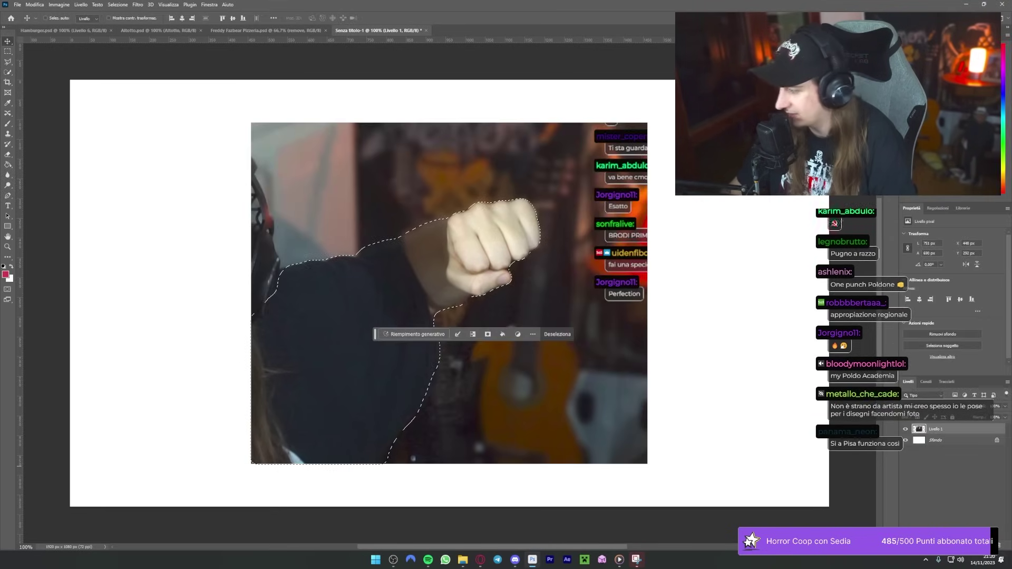
pyautogui.click(487, 334)
pyautogui.hotkey('ctrl', '-')
pyautogui.hotkey('ctrl', '-')
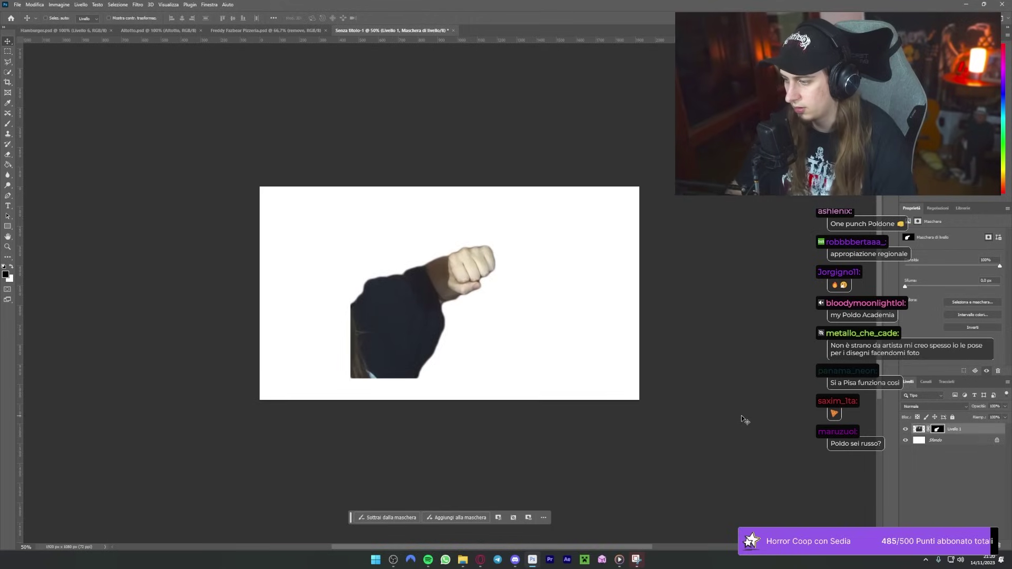
pyautogui.press('super+shift+s')
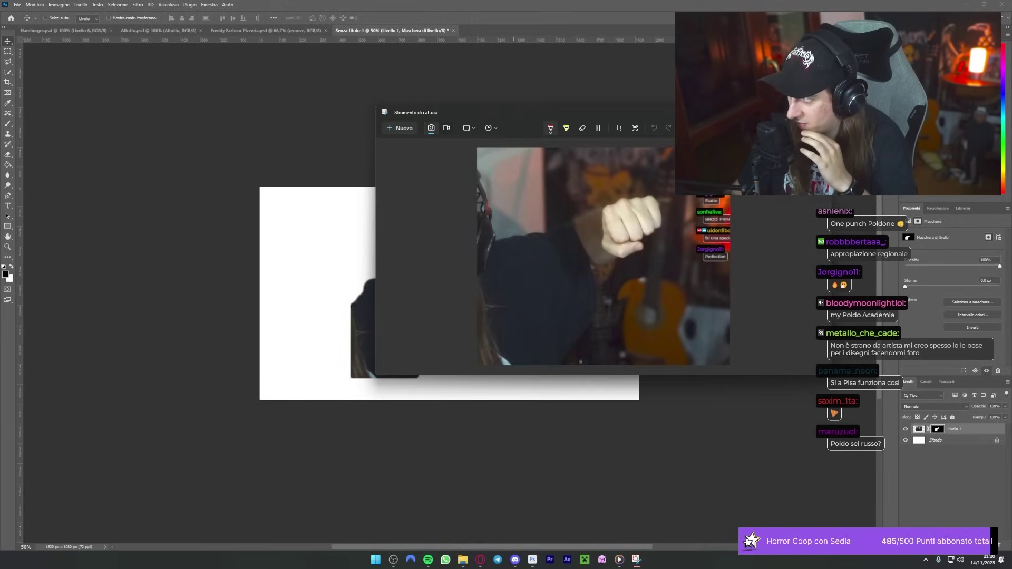
pyautogui.hotkey('alt', 'Tab')
# Step: Return to the earlier image-search tab and preview a look-alike result
pyautogui.click(481, 560)
pyautogui.scroll(3, 338, 263)
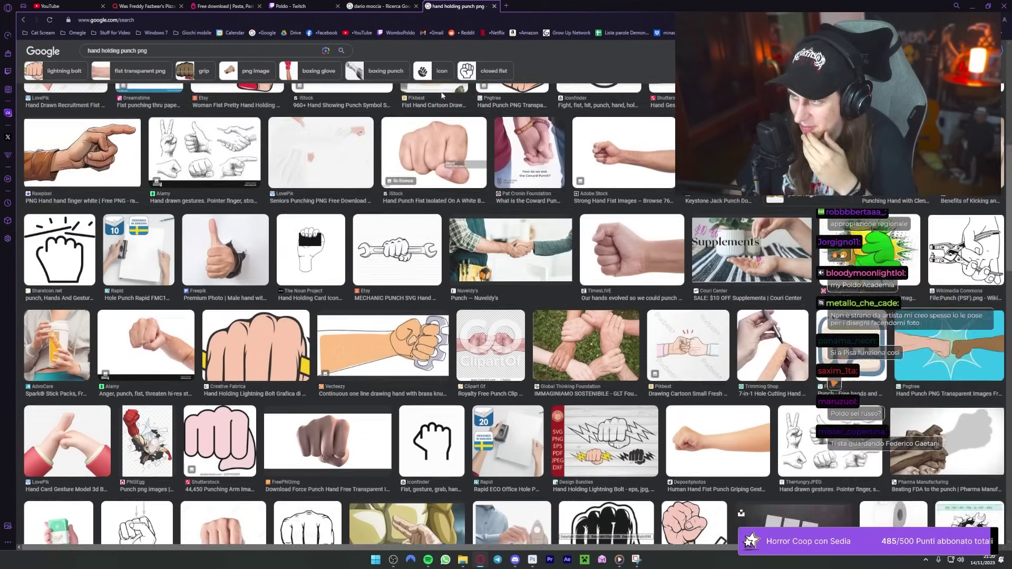
pyautogui.scroll(2, 338, 263)
pyautogui.click(380, 6)
pyautogui.click(212, 55)
pyautogui.write('ario moccia arrabbiato')
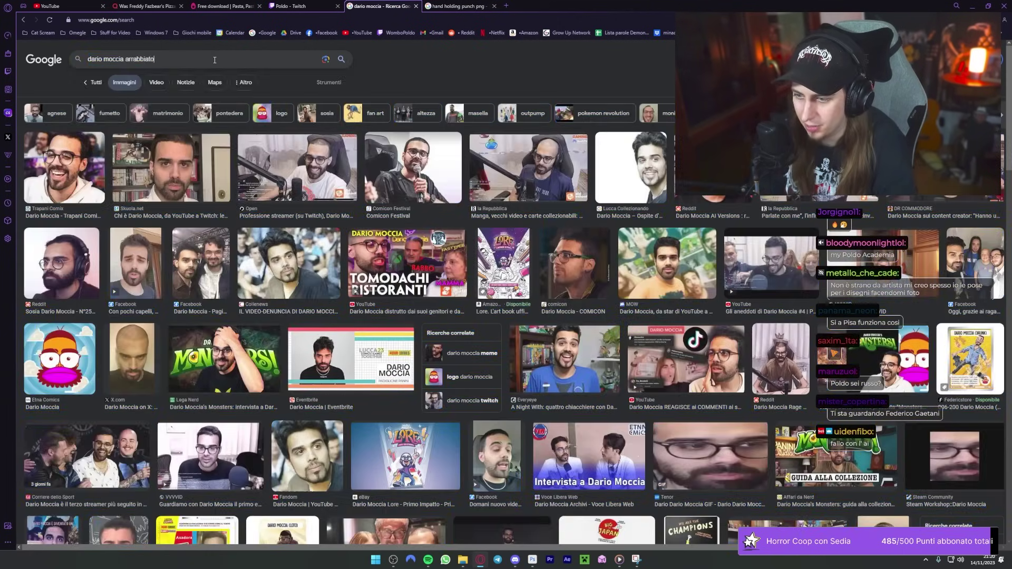
pyautogui.press('Return')
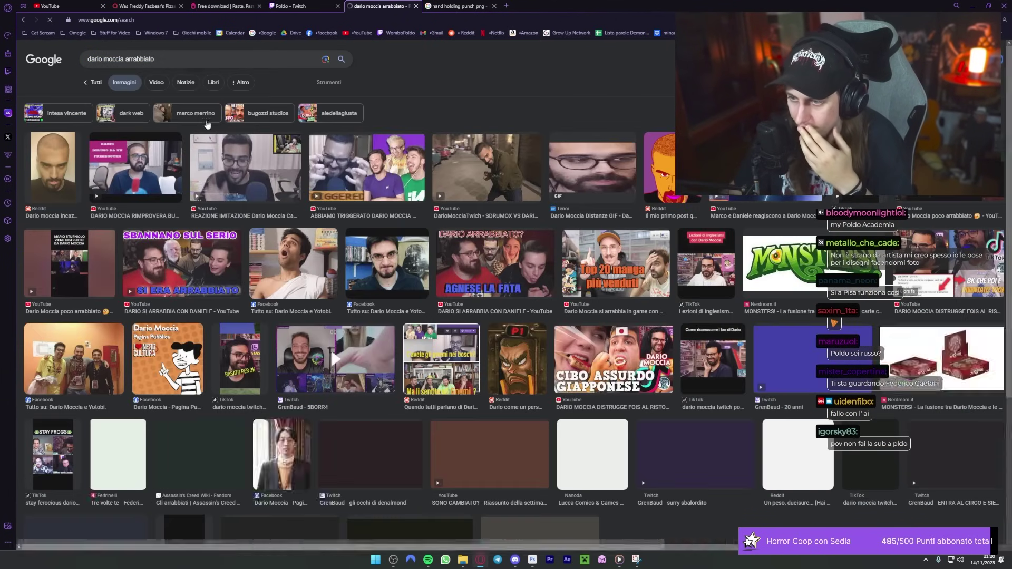
pyautogui.hotkey('alt', 'Left')
pyautogui.click(82, 285)
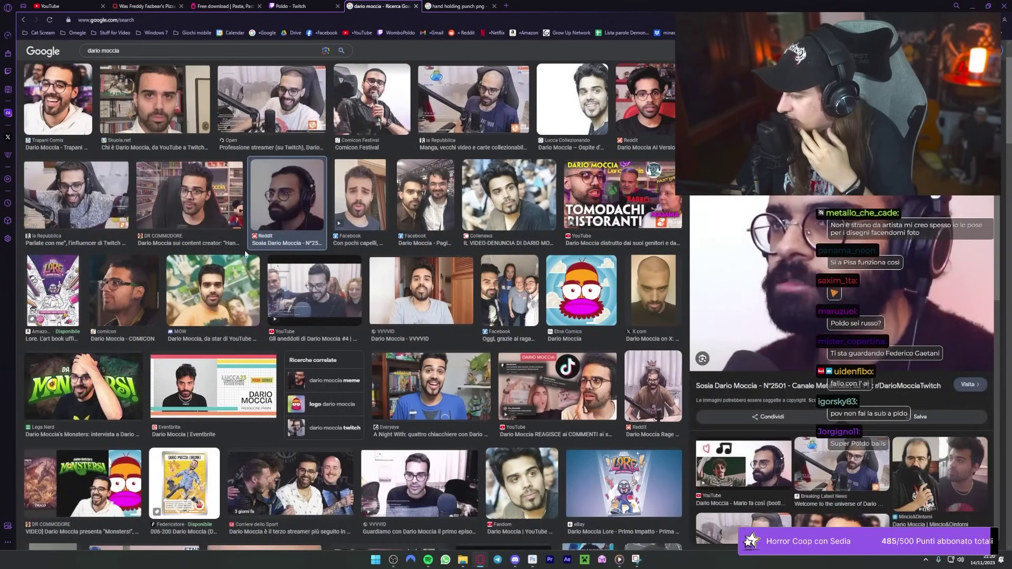
# Step: Search 'dario moccia arrabbiato' and preview the night-street showdown and reaction videos
pyautogui.click(169, 49)
pyautogui.write('ar')
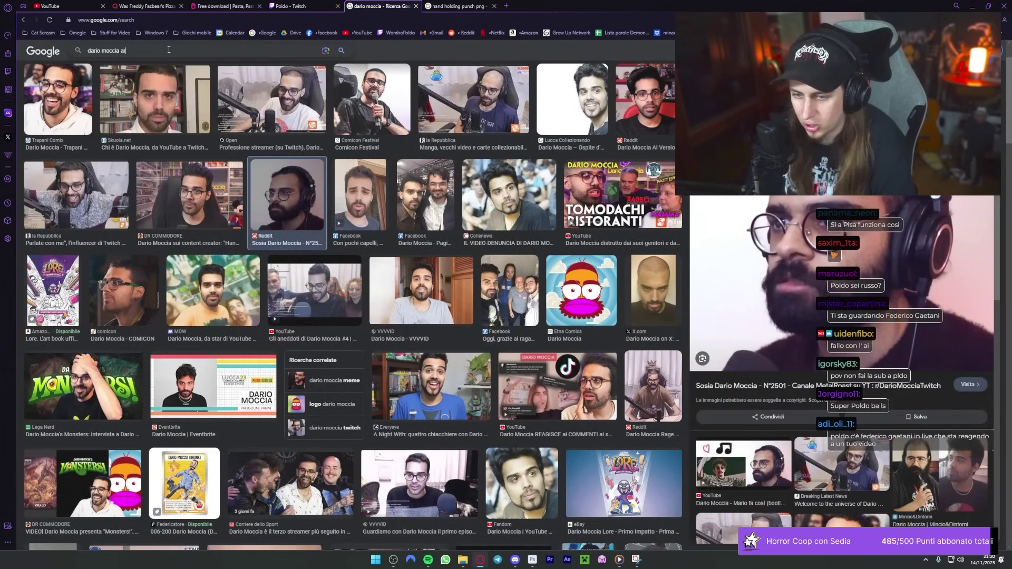
pyautogui.write('rabbiato')
pyautogui.press('Return')
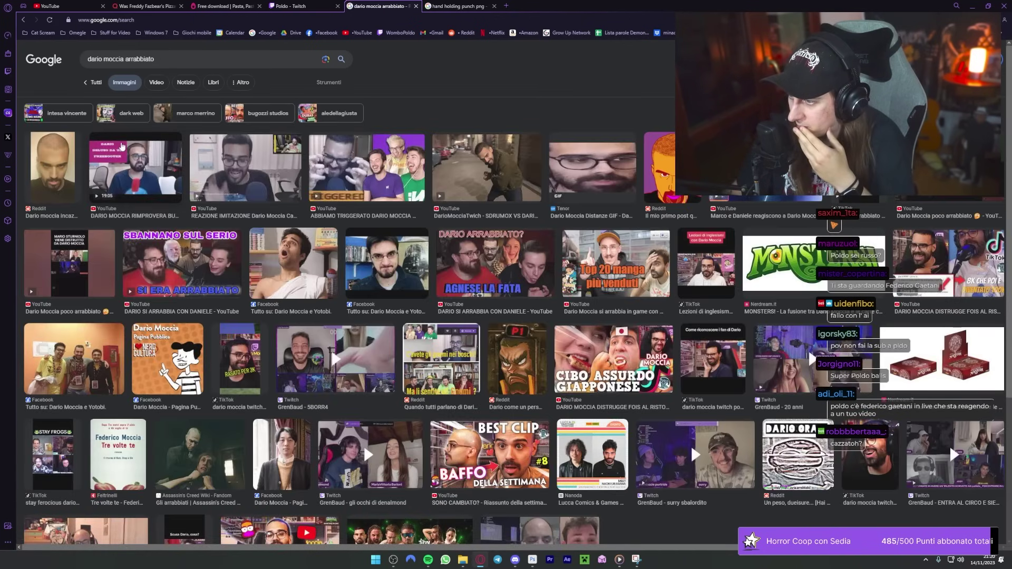
pyautogui.click(393, 187)
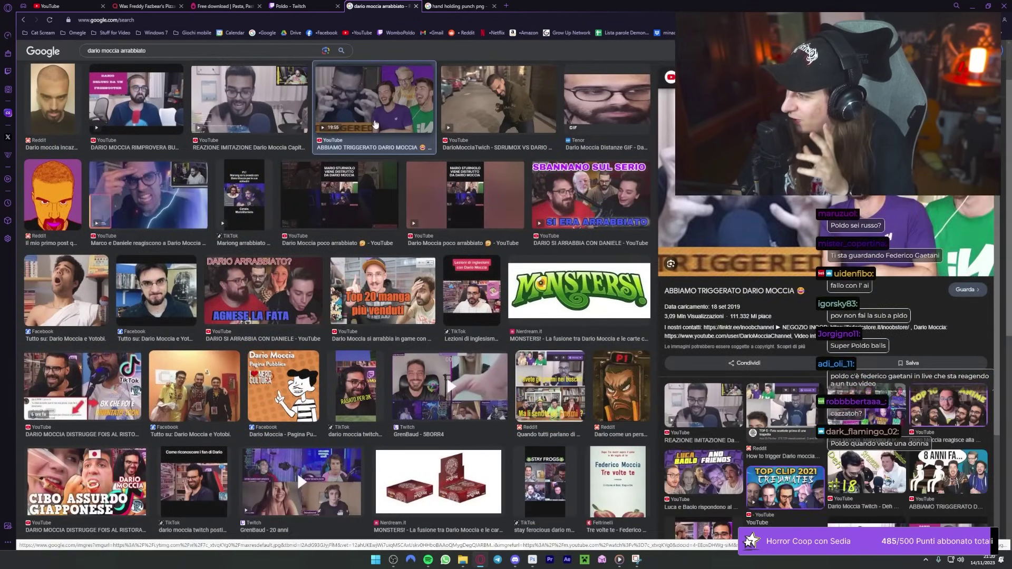
pyautogui.click(525, 122)
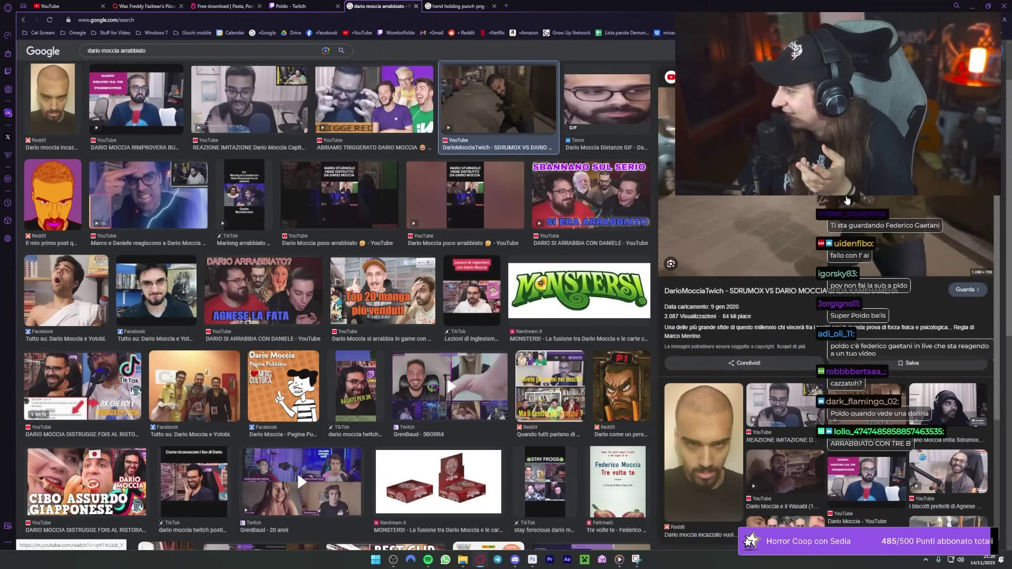
pyautogui.scroll(-3, 847, 200)
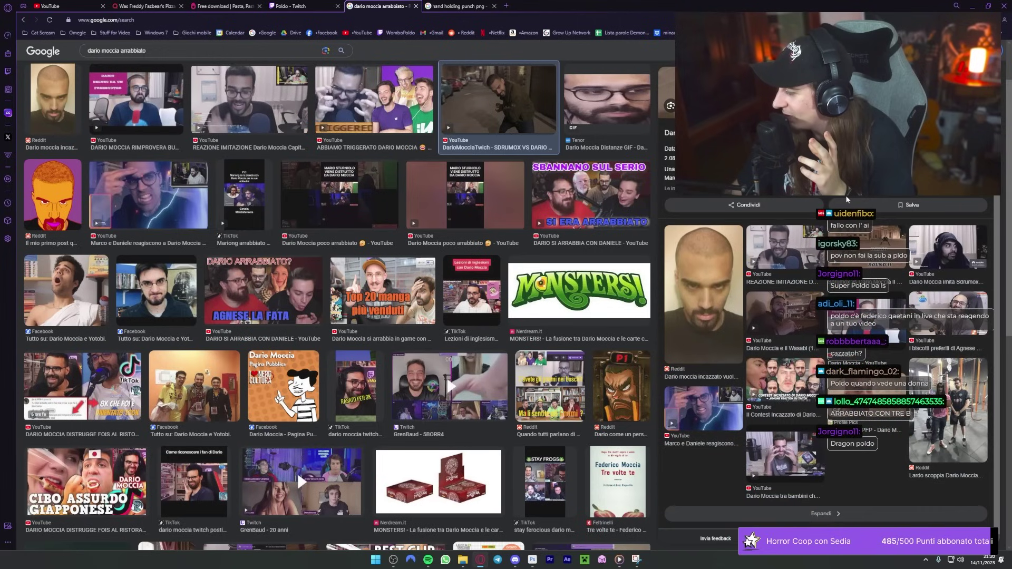
pyautogui.click(713, 411)
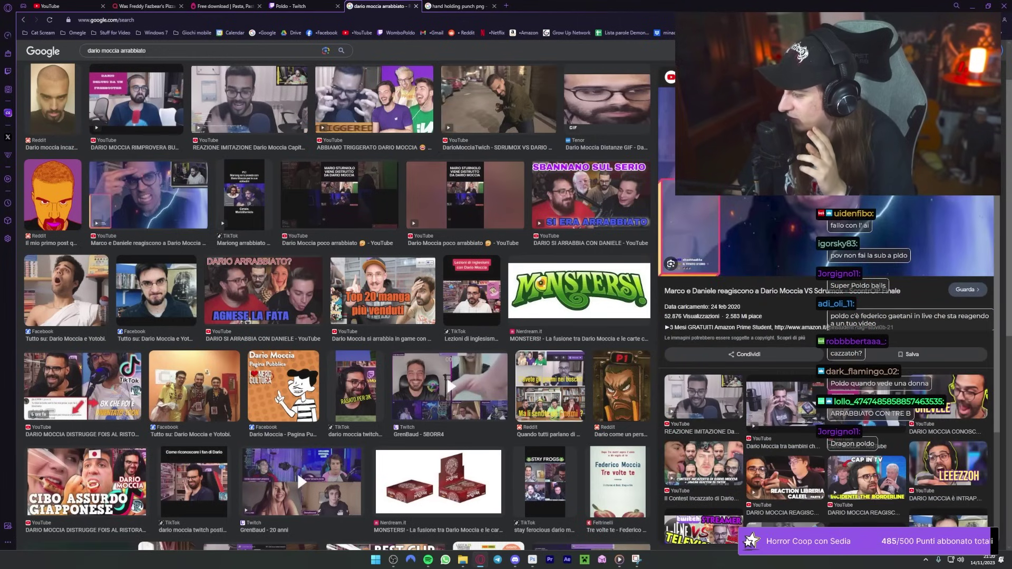
# Step: Scroll the angry results and open the showdown video on YouTube
pyautogui.scroll(-2, 826, 316)
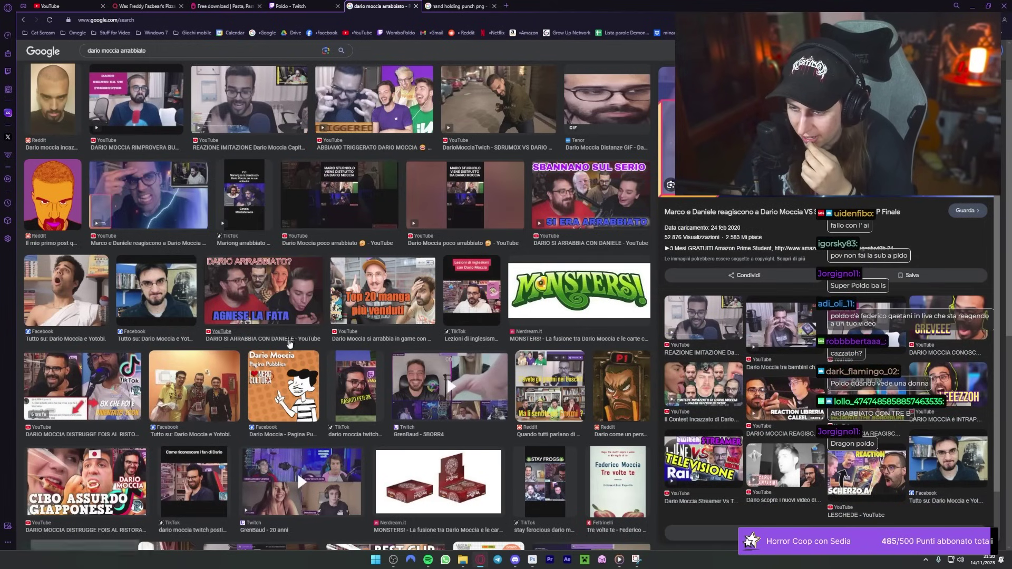
pyautogui.scroll(-2, 290, 345)
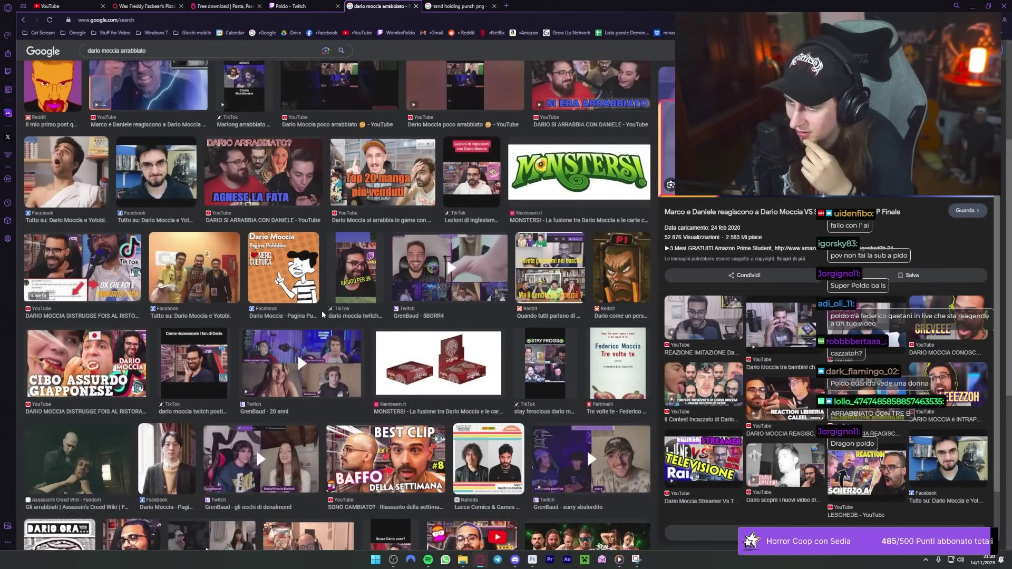
pyautogui.scroll(-3, 322, 315)
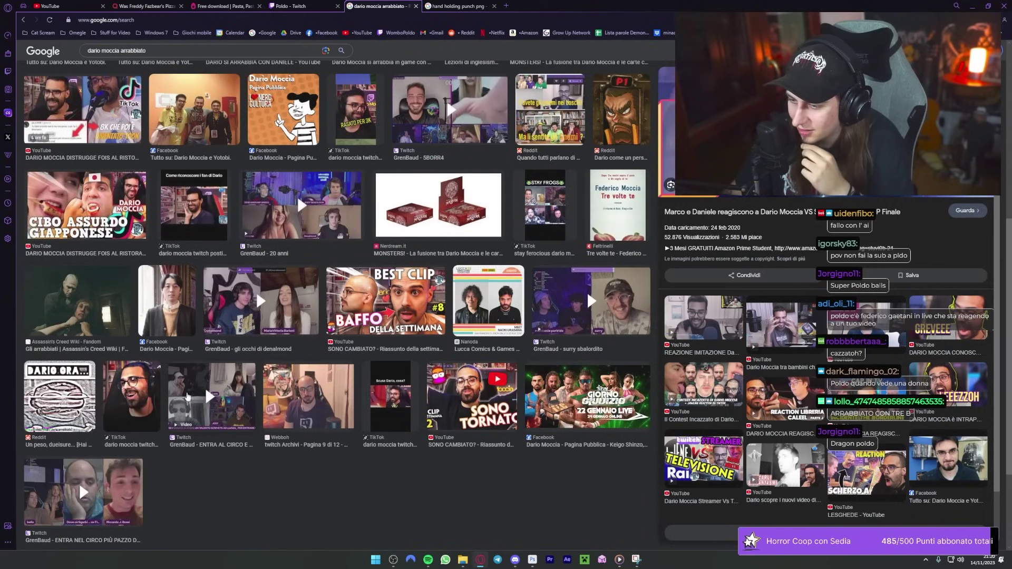
pyautogui.scroll(3, 317, 432)
pyautogui.scroll(4, 297, 470)
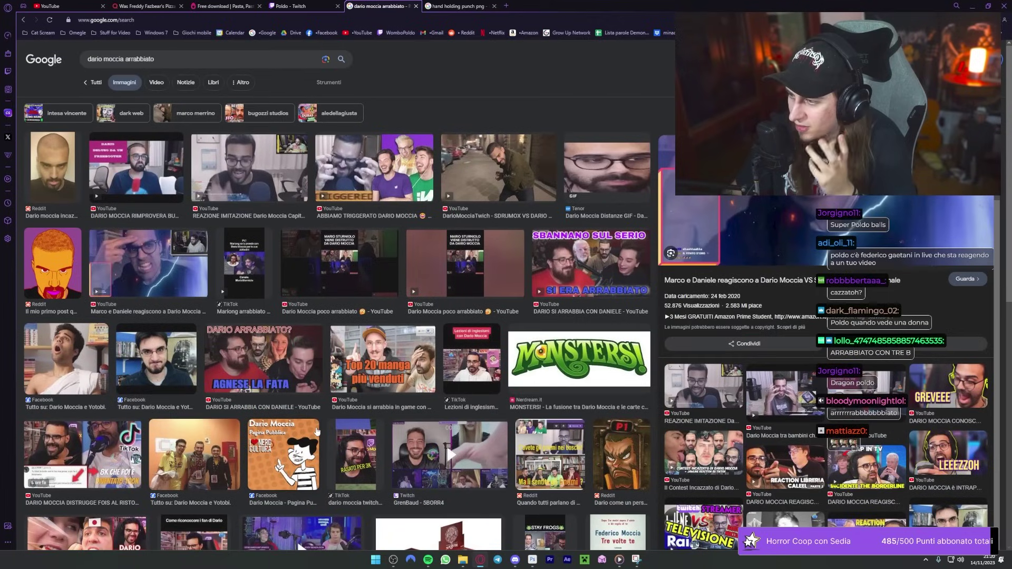
pyautogui.click(164, 58)
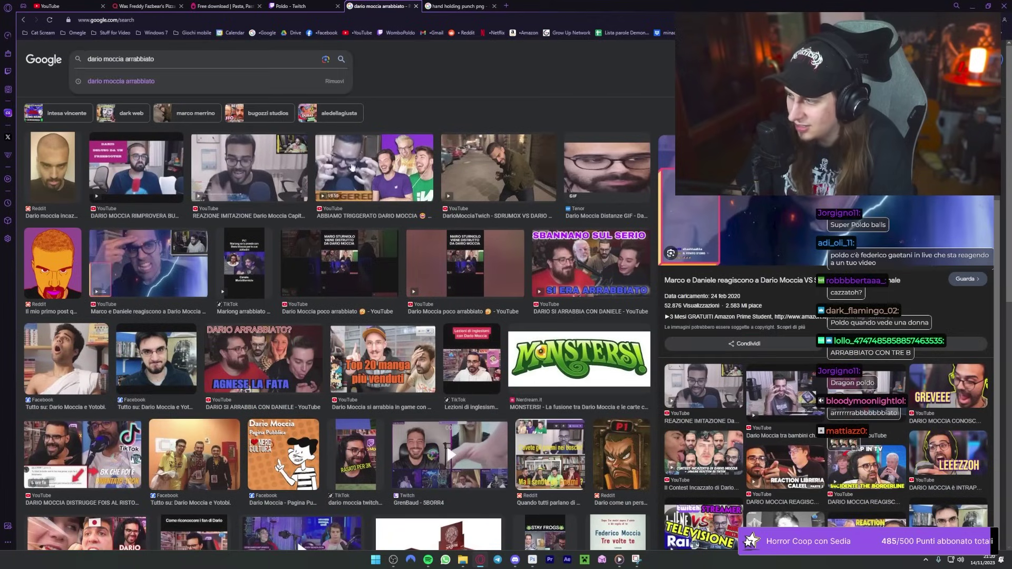
pyautogui.press('Left')
pyautogui.press('Left')
pyautogui.press('Left')
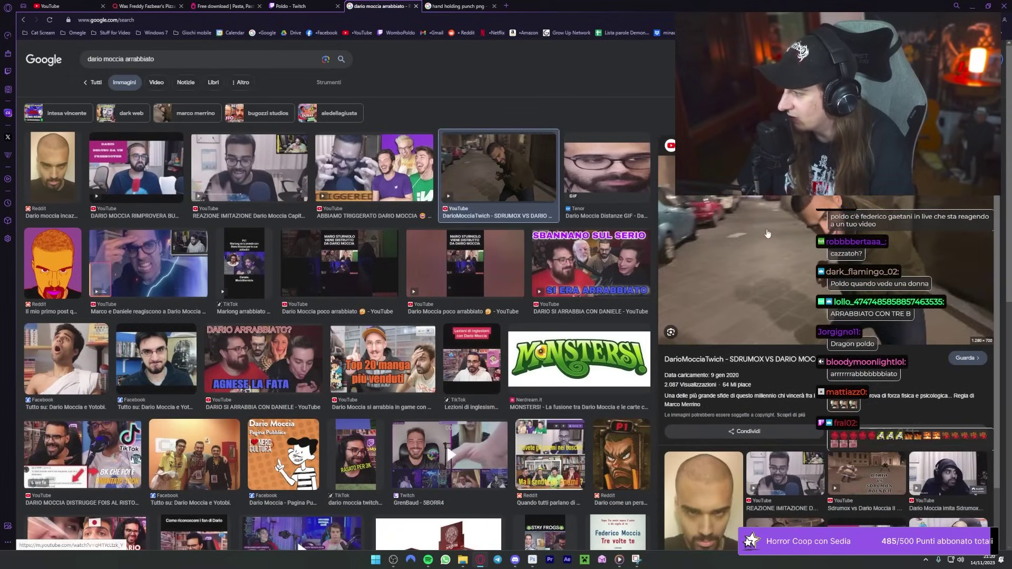
pyautogui.click(786, 227)
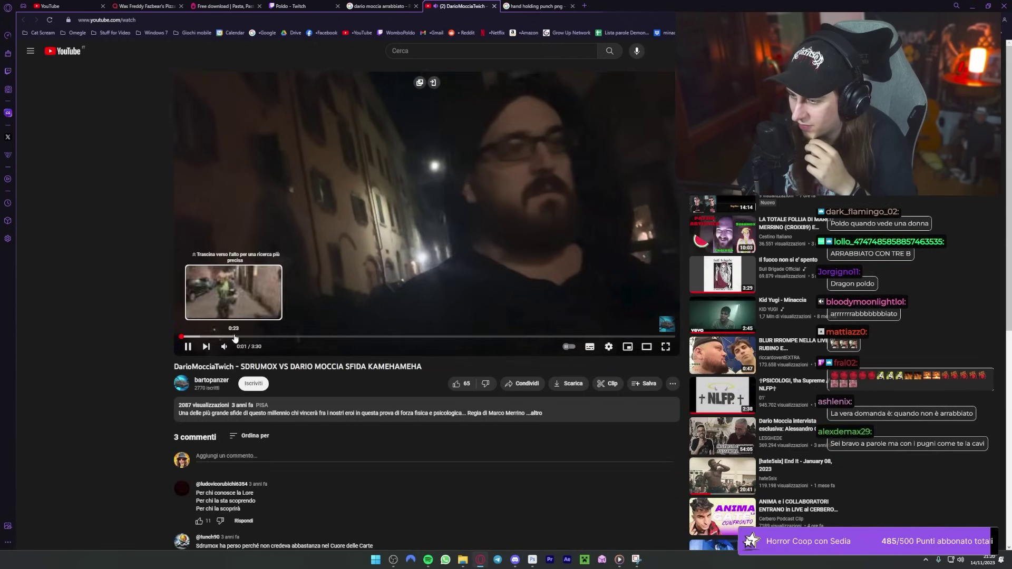
# Step: Scrub through the showdown video and pause it at 1:10
pyautogui.click(243, 337)
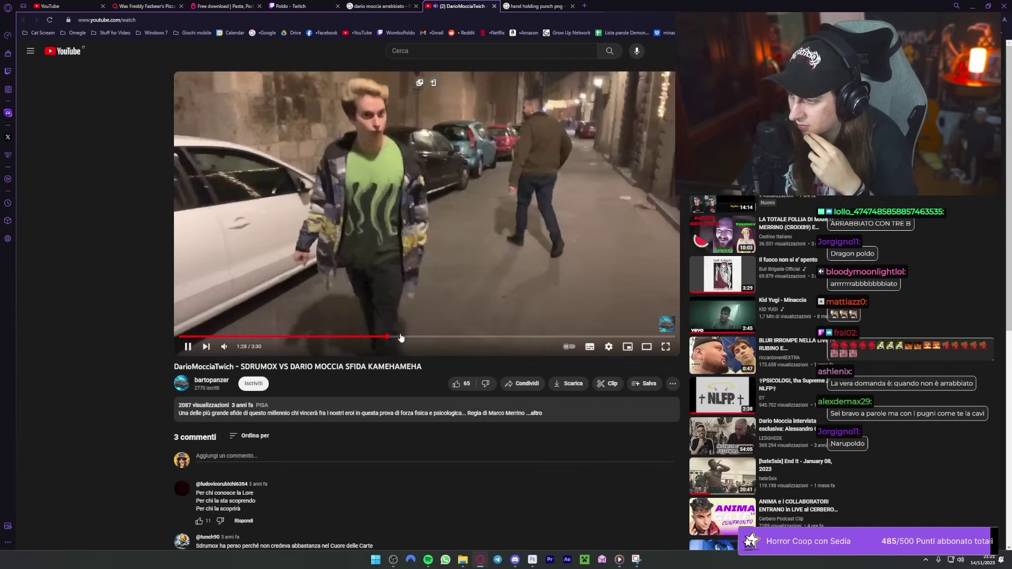
pyautogui.click(388, 337)
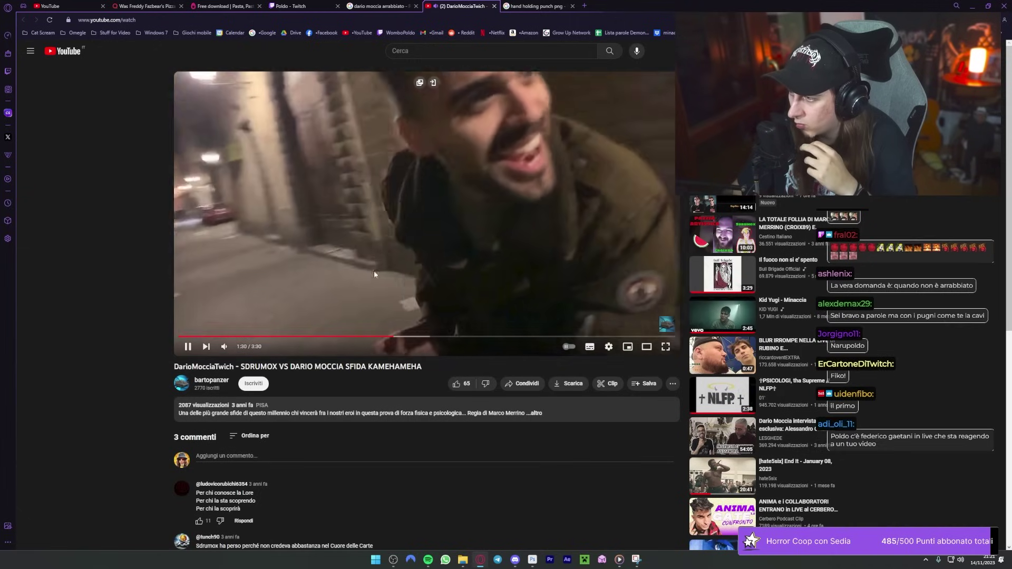
pyautogui.click(375, 278)
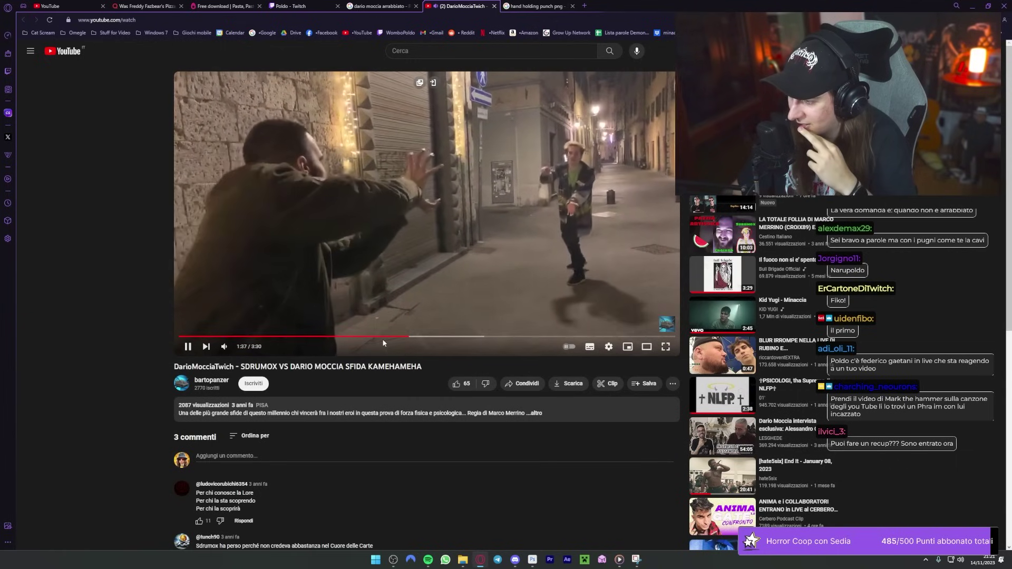
pyautogui.click(363, 336)
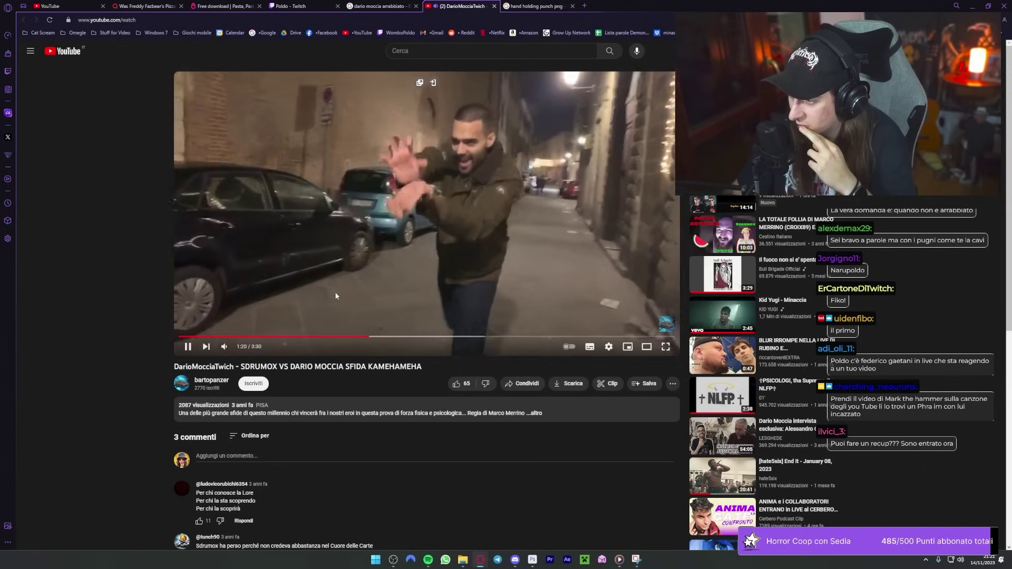
pyautogui.press('space')
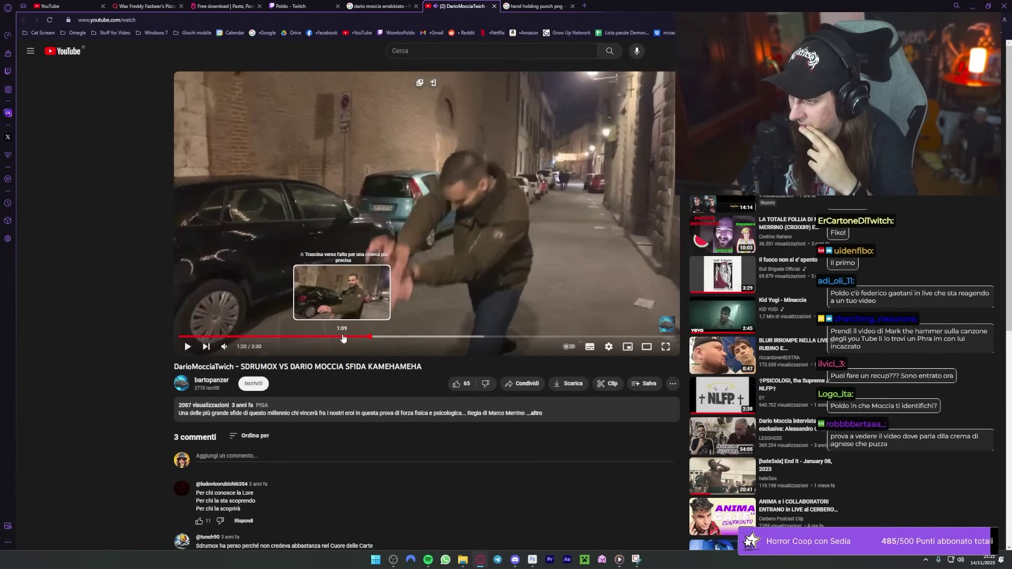
pyautogui.click(346, 337)
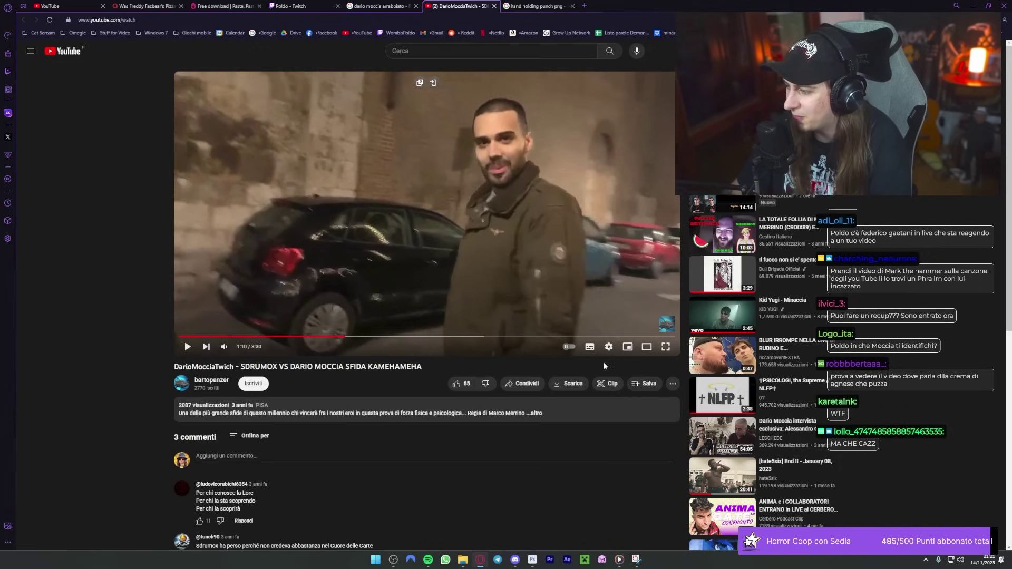
# Step: Check the playback settings, then close the YouTube tab to return to the image results
pyautogui.click(609, 348)
pyautogui.click(580, 305)
pyautogui.click(623, 264)
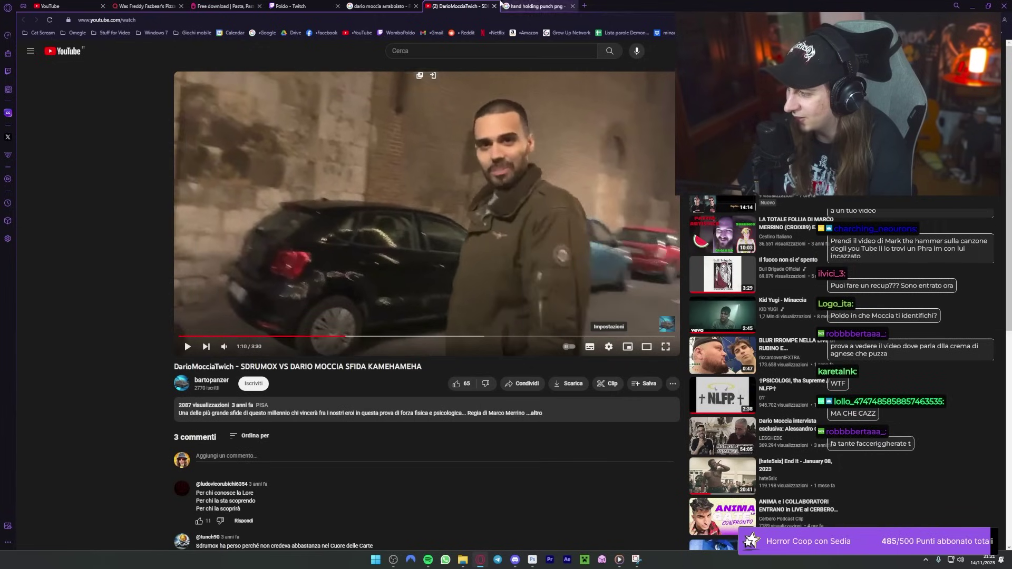
pyautogui.click(536, 6)
pyautogui.click(497, 5)
pyautogui.click(379, 6)
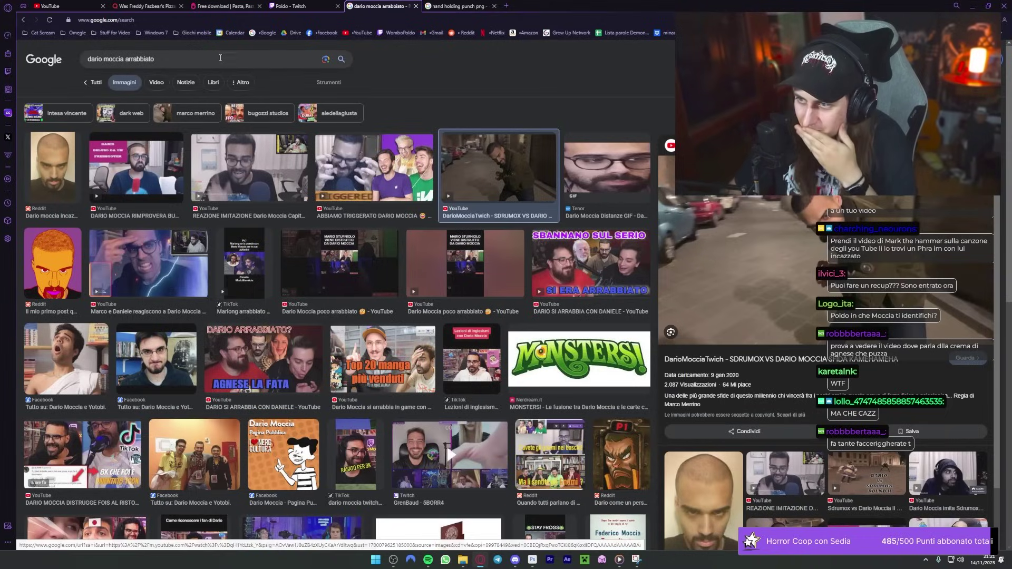
# Step: Search plain 'dario moccia' and copy his studio photo in front of shelves
pyautogui.click(218, 59)
pyautogui.press('BackSpace')
pyautogui.press('BackSpace')
pyautogui.press('BackSpace')
pyautogui.press('Return')
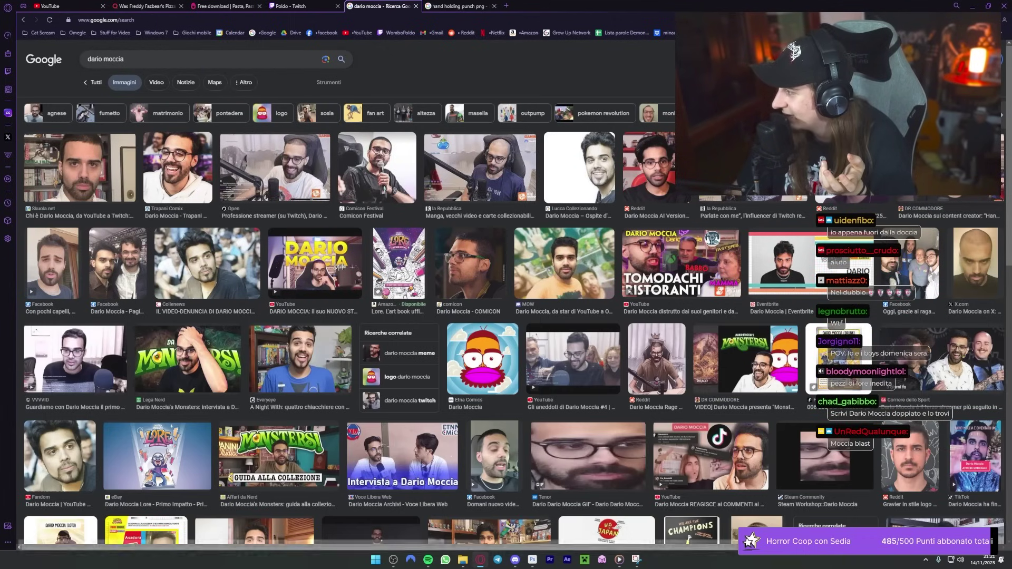
pyautogui.click(946, 168)
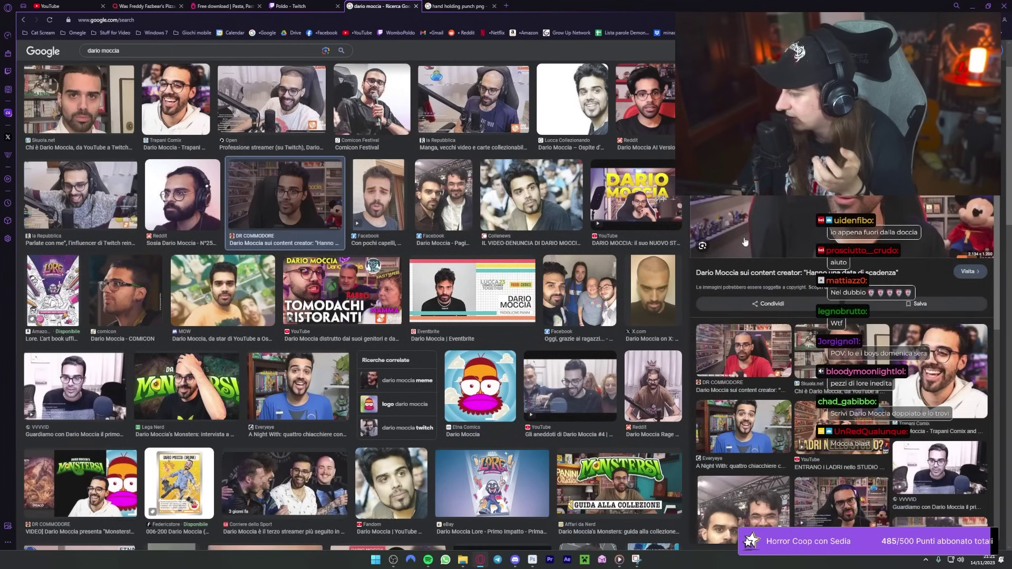
pyautogui.click(817, 411)
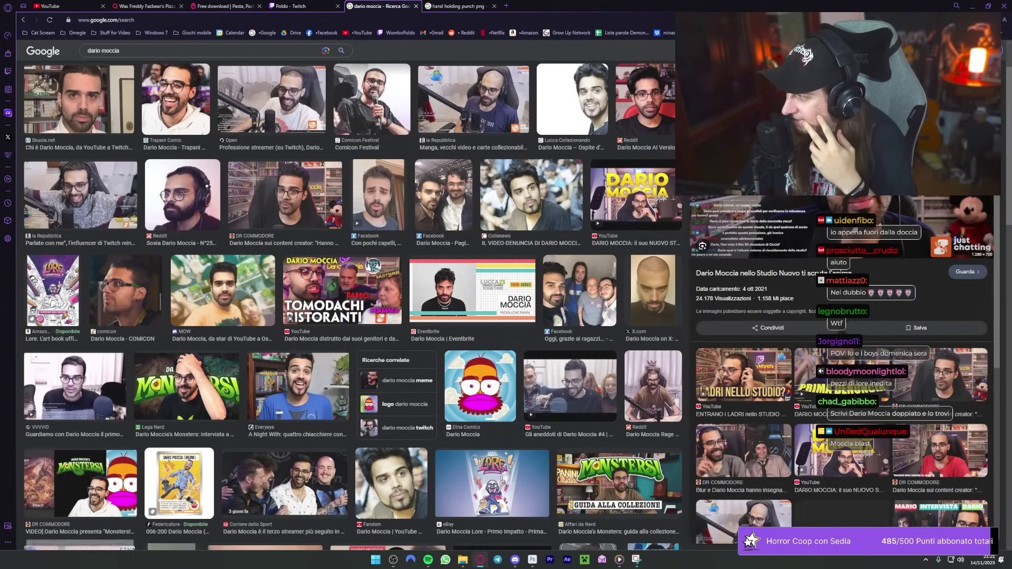
pyautogui.rightClick(855, 210)
pyautogui.click(865, 299)
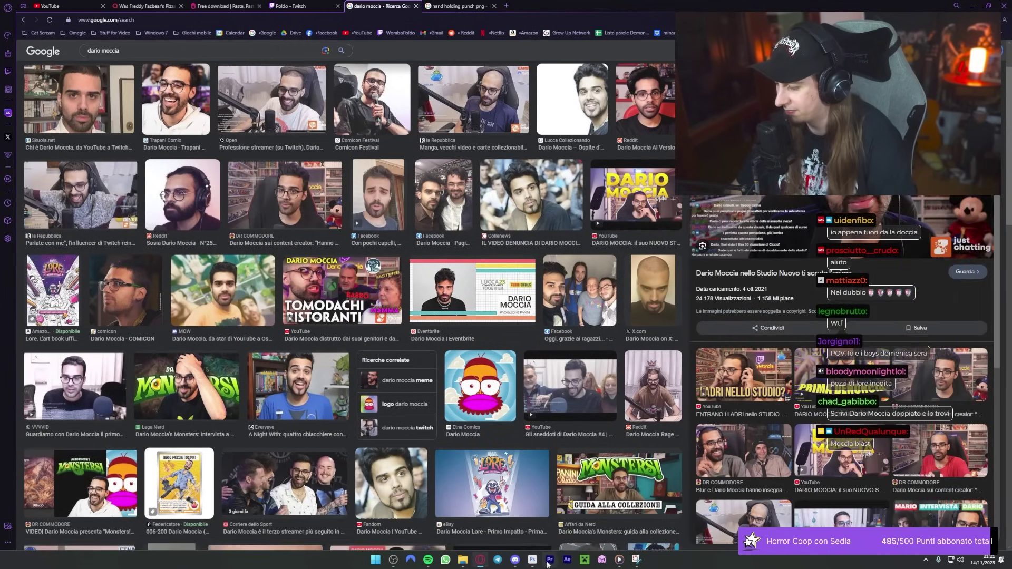
pyautogui.hotkey('alt', 'Tab')
# Step: Paste the studio photo as a new layer and scale it to fill the canvas
pyautogui.hotkey('ctrl', 'v')
pyautogui.hotkey('ctrl', 't')
pyautogui.moveTo(449, 223); pyautogui.dragTo(461, 182)
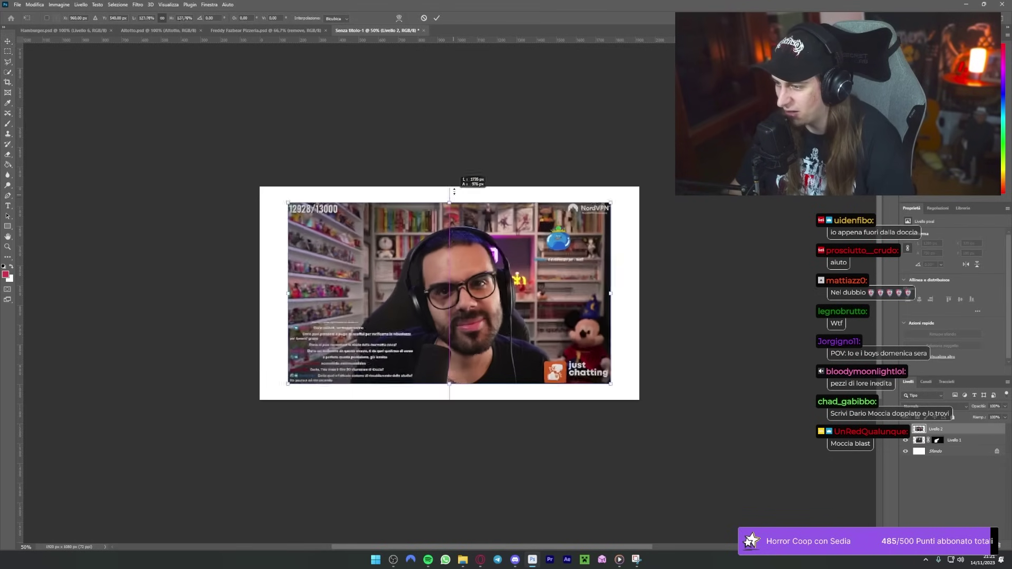
pyautogui.press('Return')
pyautogui.hotkey('ctrl', '+')
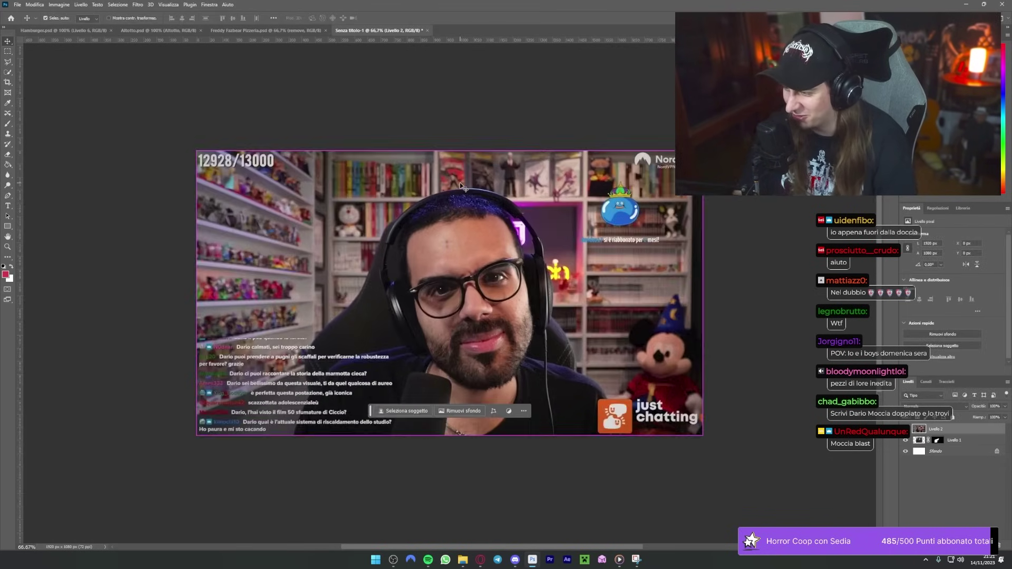
pyautogui.hotkey('ctrl', '+')
# Step: Rough out a Quick Selection of him, clear it, then use Select Subject instead
pyautogui.click(8, 72)
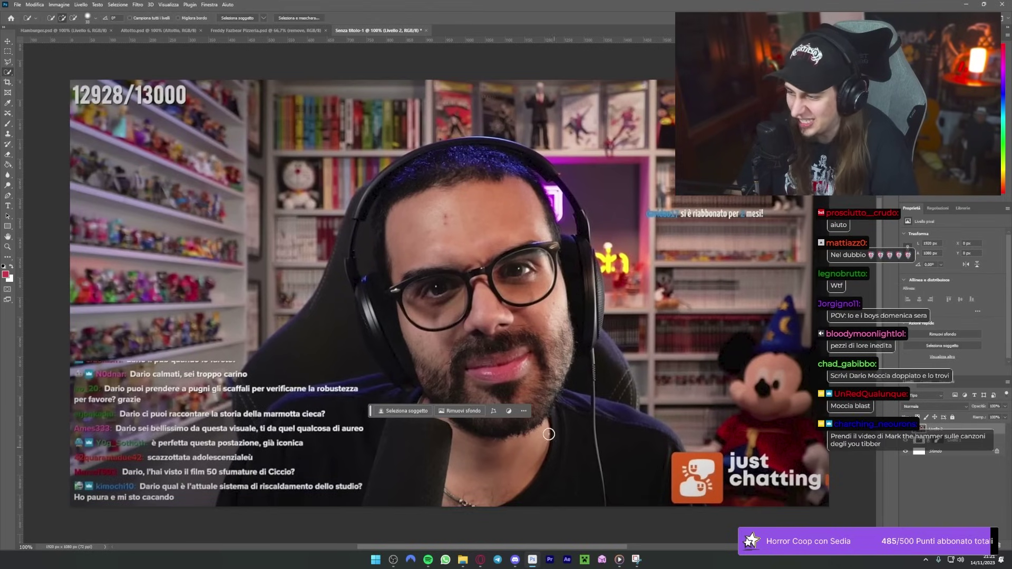
pyautogui.scroll(-2, 449, 264)
pyautogui.moveTo(455, 268); pyautogui.dragTo(334, 414)
pyautogui.moveTo(323, 376); pyautogui.dragTo(238, 391)
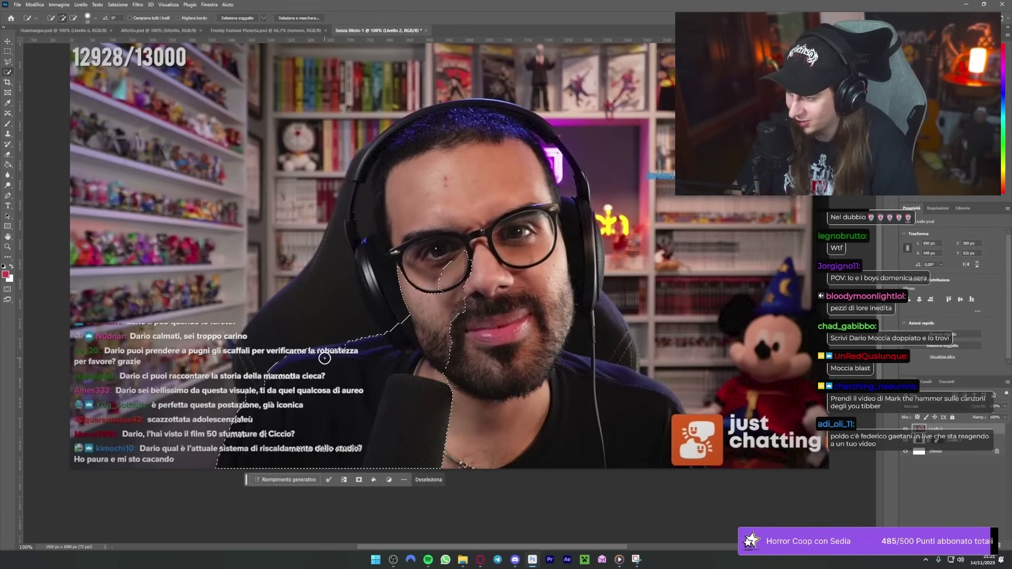
pyautogui.moveTo(361, 364); pyautogui.dragTo(475, 254)
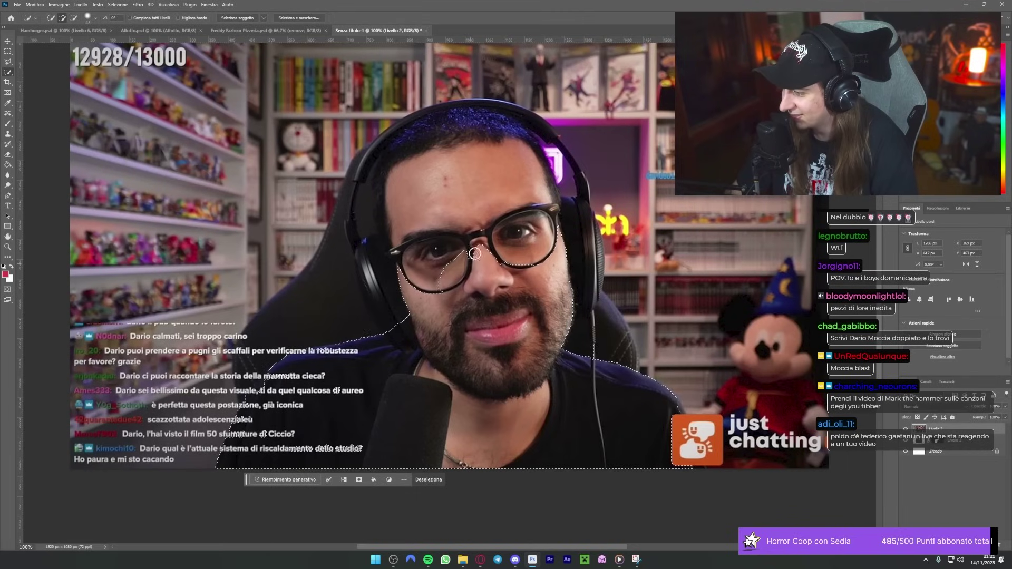
pyautogui.rightClick(362, 210)
pyautogui.click(385, 215)
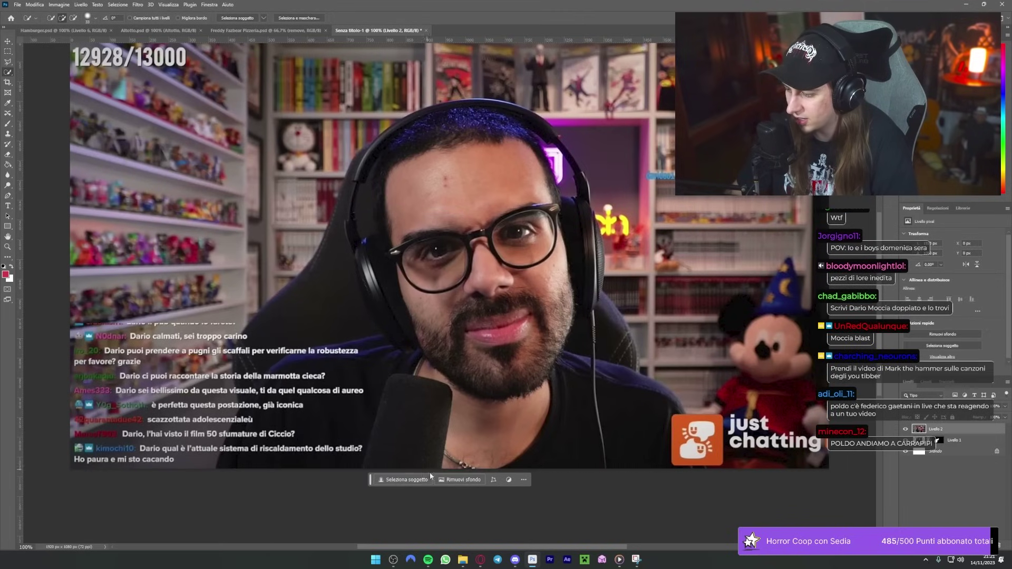
pyautogui.click(428, 479)
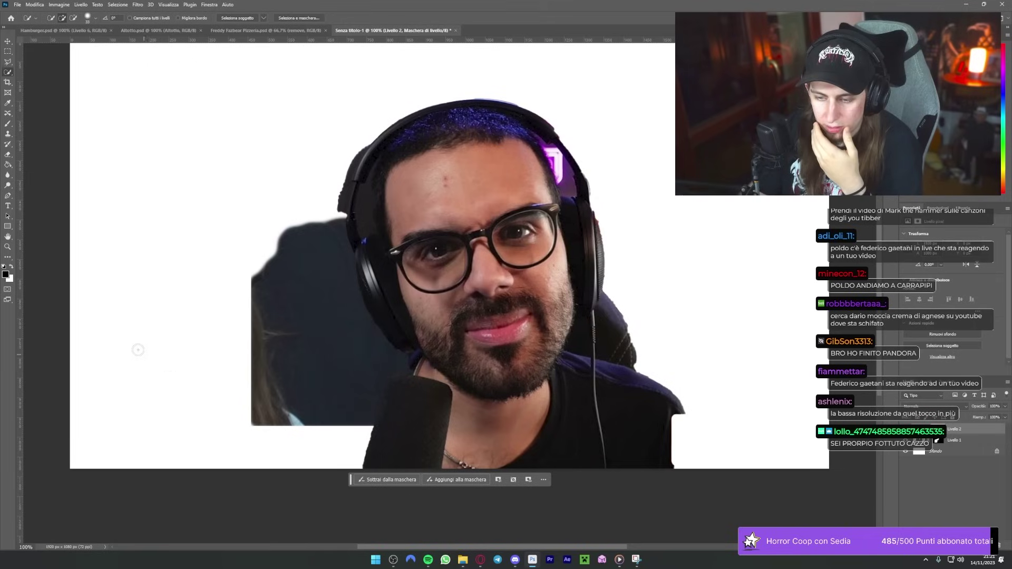
# Step: Undo the rough cutout mask to restore the full studio photo
pyautogui.hotkey('alt', 'Tab')
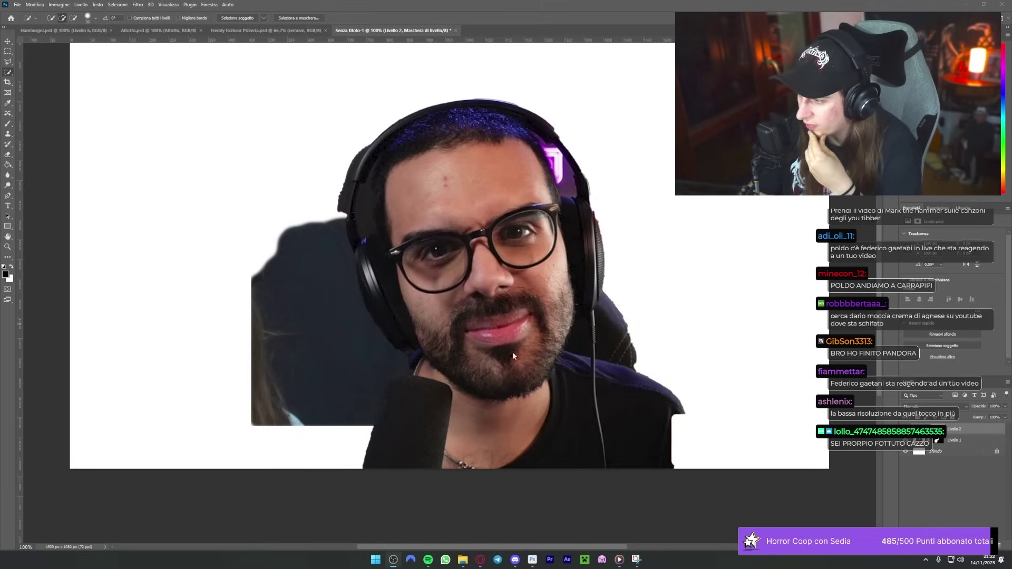
pyautogui.hotkey('alt', 'Tab')
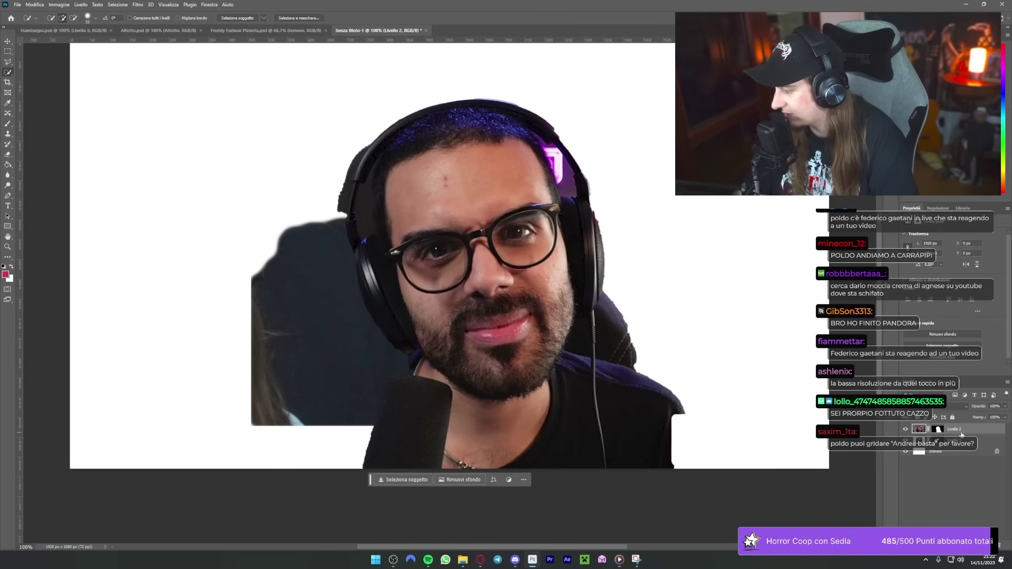
pyautogui.hotkey('ctrl', 'z')
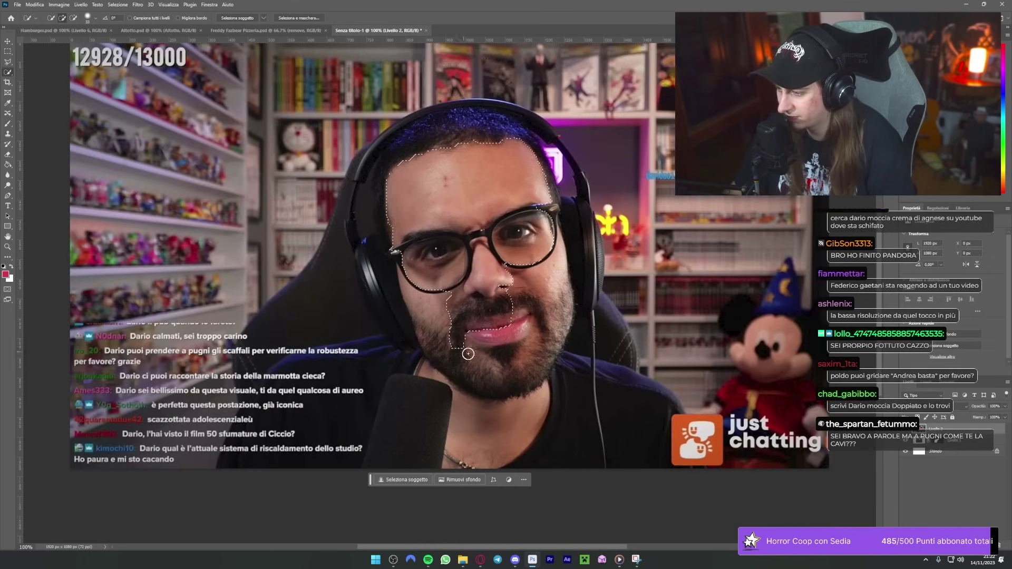
# Step: Quick-select his face, hair and headphones, subtracting the jaw, neck and stray areas
pyautogui.moveTo(470, 353)
pyautogui.mouseDown()
pyautogui.moveTo(426, 324)
pyautogui.moveTo(425, 370)
pyautogui.mouseUp()
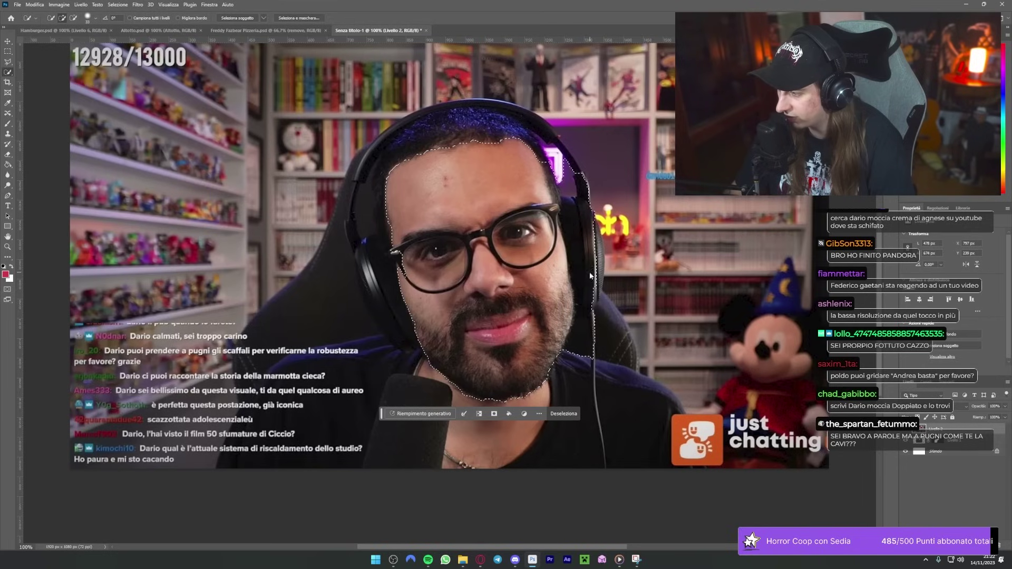
pyautogui.moveTo(586, 319); pyautogui.dragTo(577, 359)
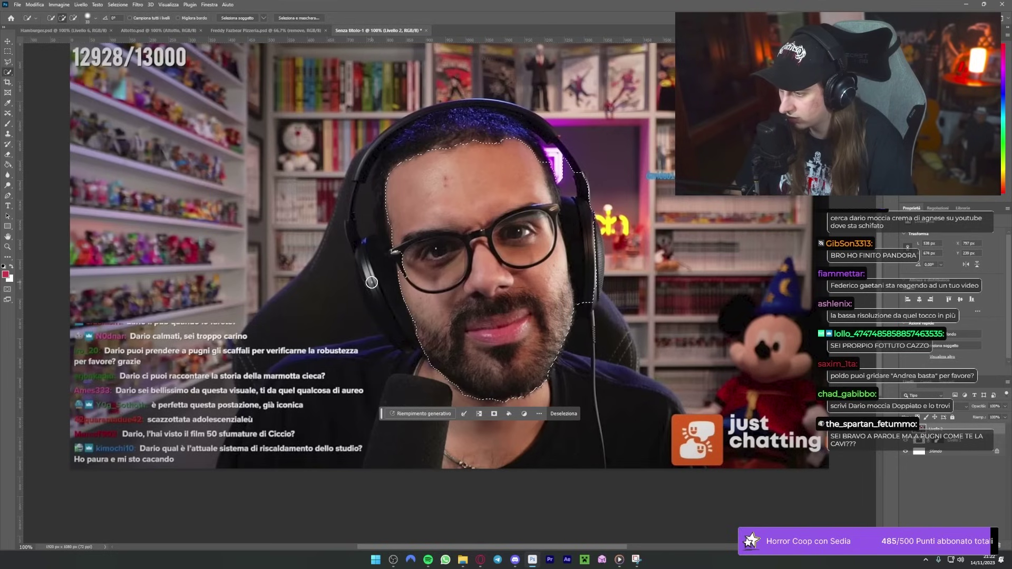
pyautogui.moveTo(372, 283)
pyautogui.mouseDown()
pyautogui.moveTo(402, 316)
pyautogui.moveTo(331, 310)
pyautogui.mouseUp()
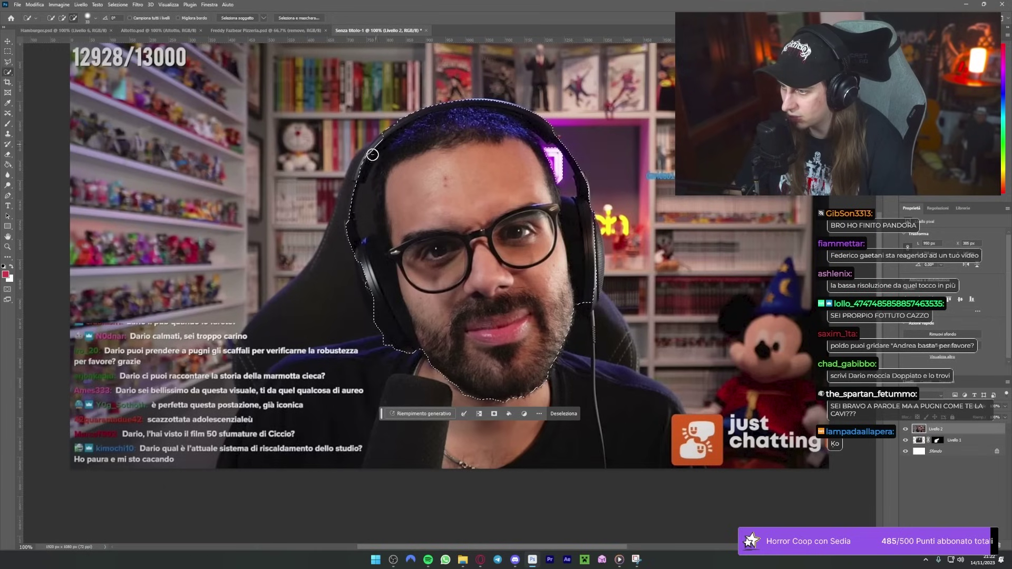
pyautogui.moveTo(361, 170); pyautogui.dragTo(418, 154)
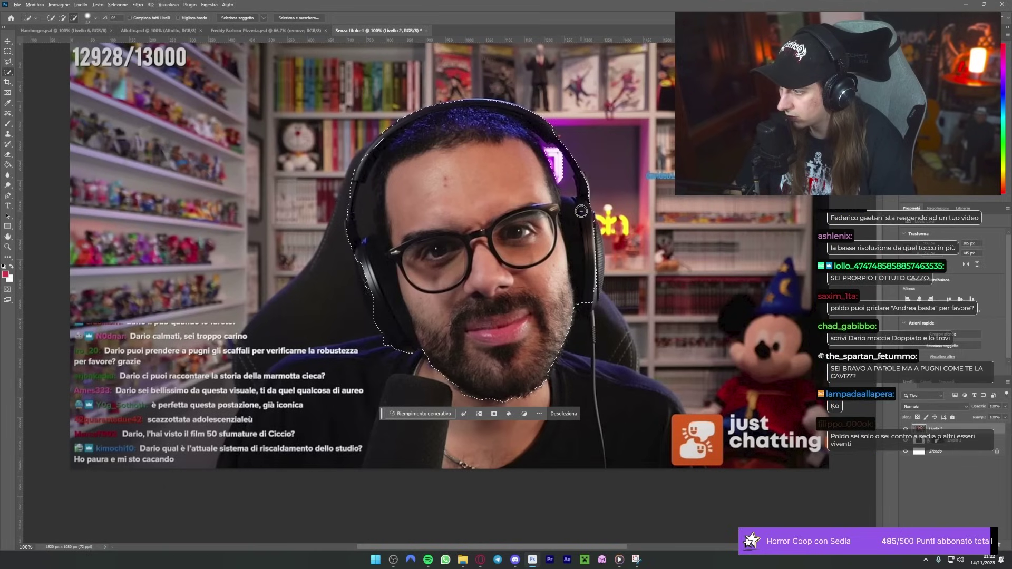
pyautogui.moveTo(564, 179); pyautogui.dragTo(591, 229)
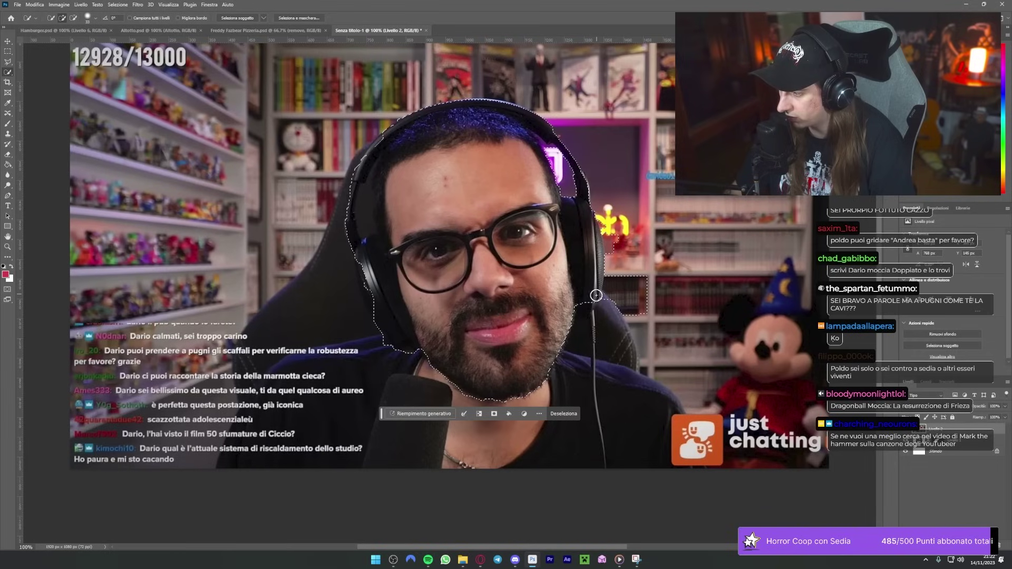
pyautogui.moveTo(597, 295); pyautogui.dragTo(610, 237)
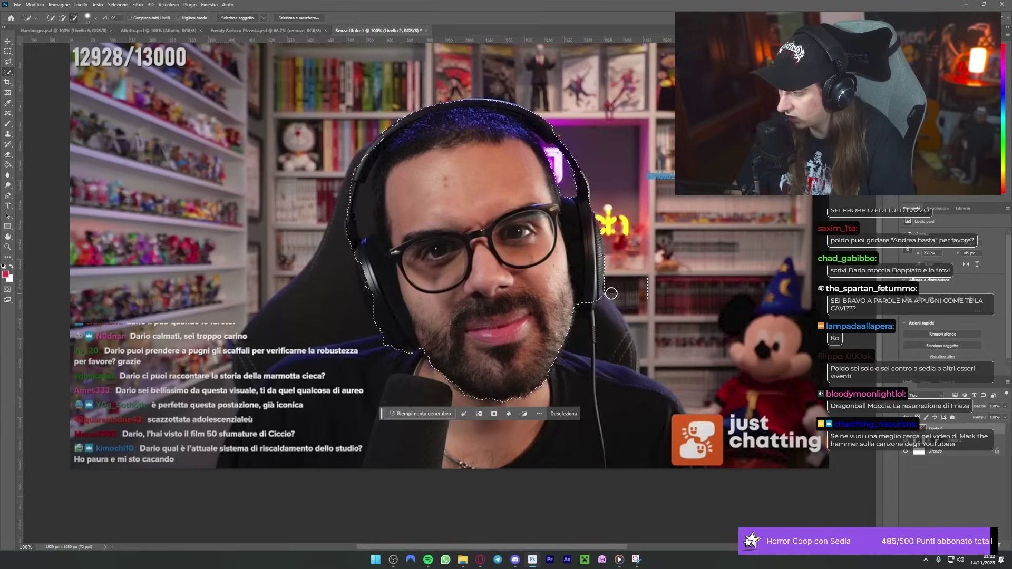
pyautogui.moveTo(611, 294); pyautogui.dragTo(651, 285)
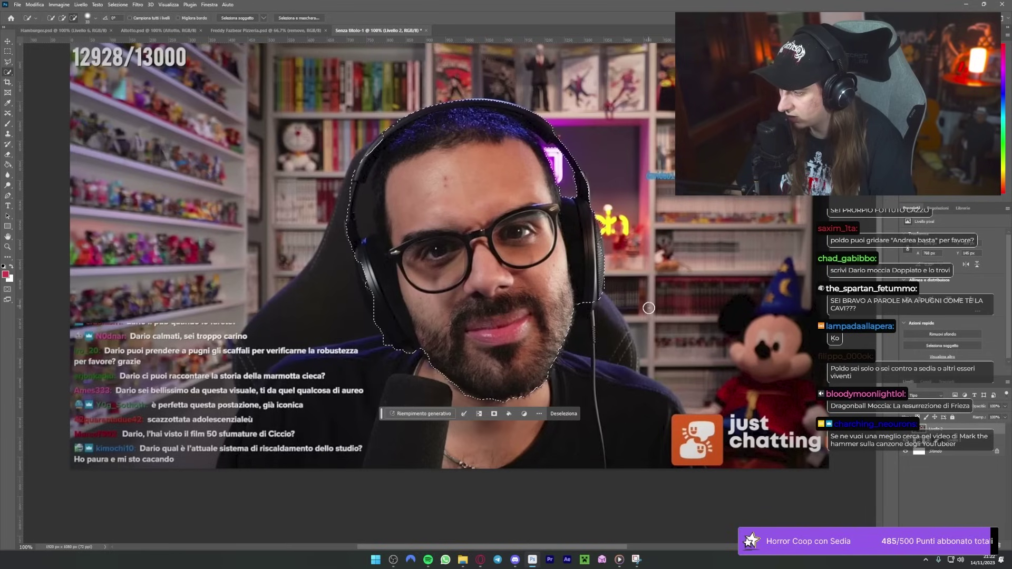
pyautogui.click(578, 297)
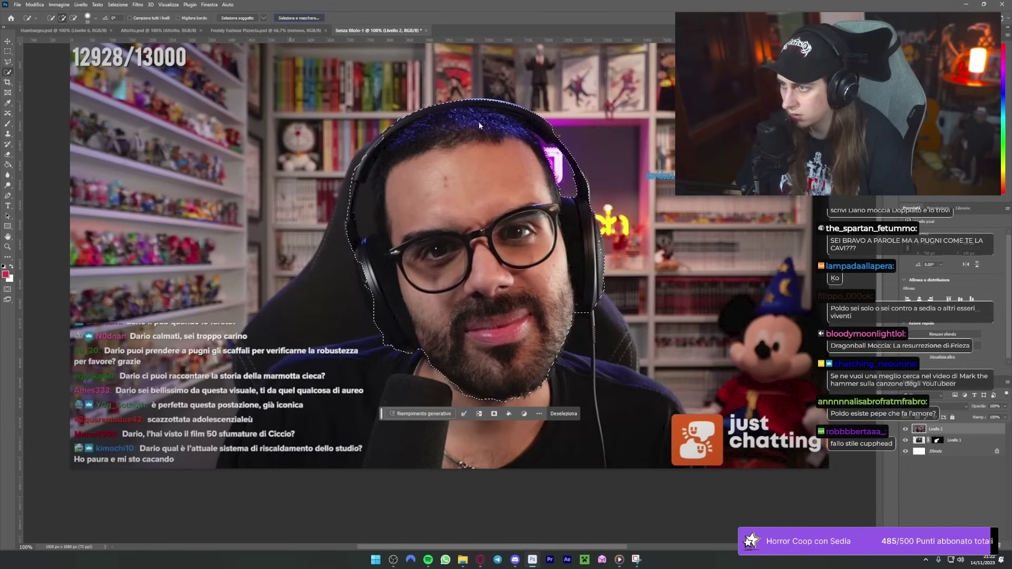
# Step: Refine the head selection with Smooth 38, Feather 2.6 px and Contrast 29% as a layer mask
pyautogui.hotkey('ctrl', 'alt', 'r')
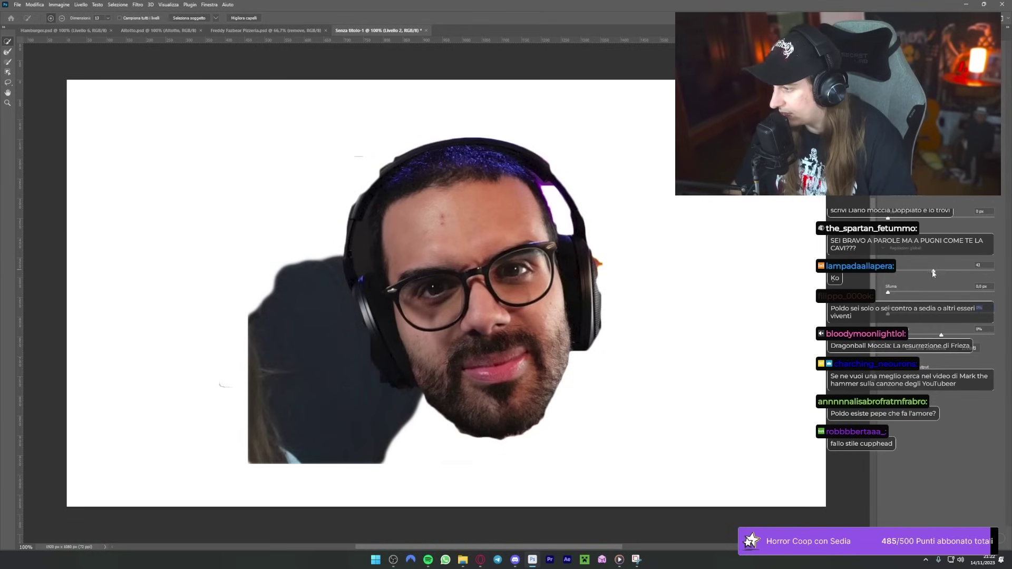
pyautogui.moveTo(934, 273); pyautogui.dragTo(930, 272)
pyautogui.click(902, 297)
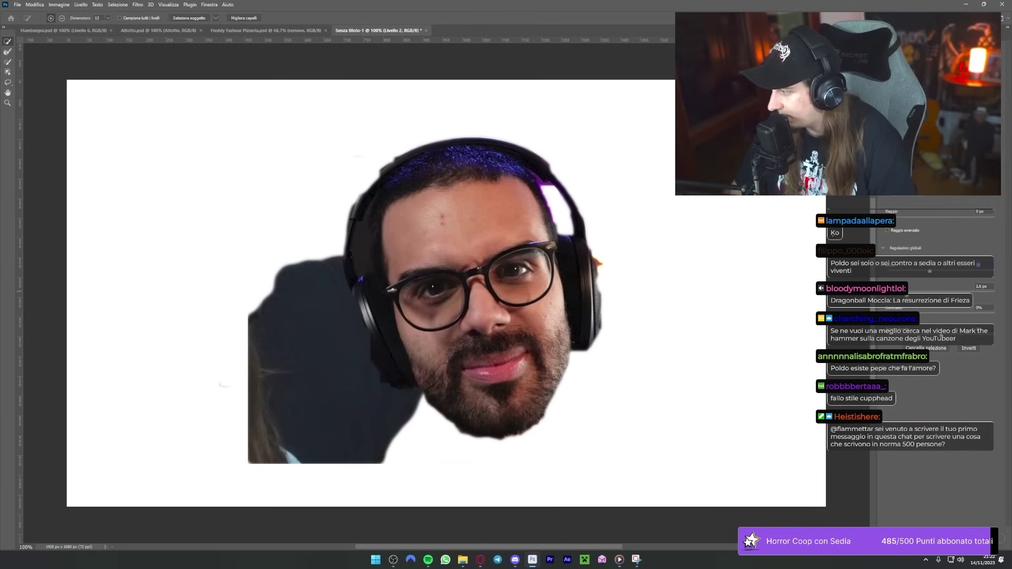
pyautogui.moveTo(903, 312)
pyautogui.mouseDown()
pyautogui.moveTo(921, 315)
pyautogui.moveTo(917, 337)
pyautogui.mouseUp()
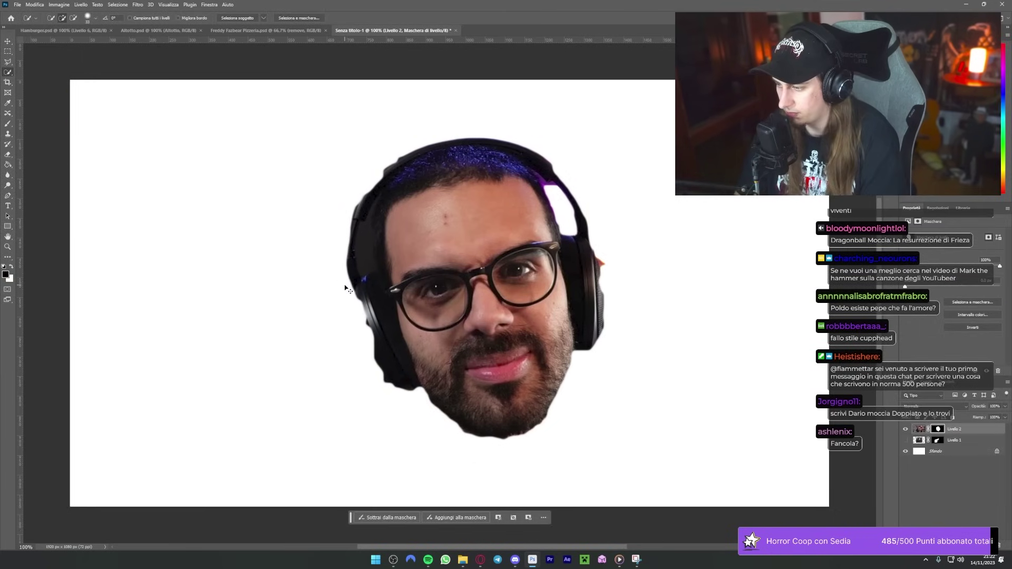
pyautogui.hotkey('ctrl', 't')
# Step: Zoom in on the head and brush out leftover background along the left headphone edge
pyautogui.hotkey('ctrl', '-')
pyautogui.hotkey('ctrl', '-')
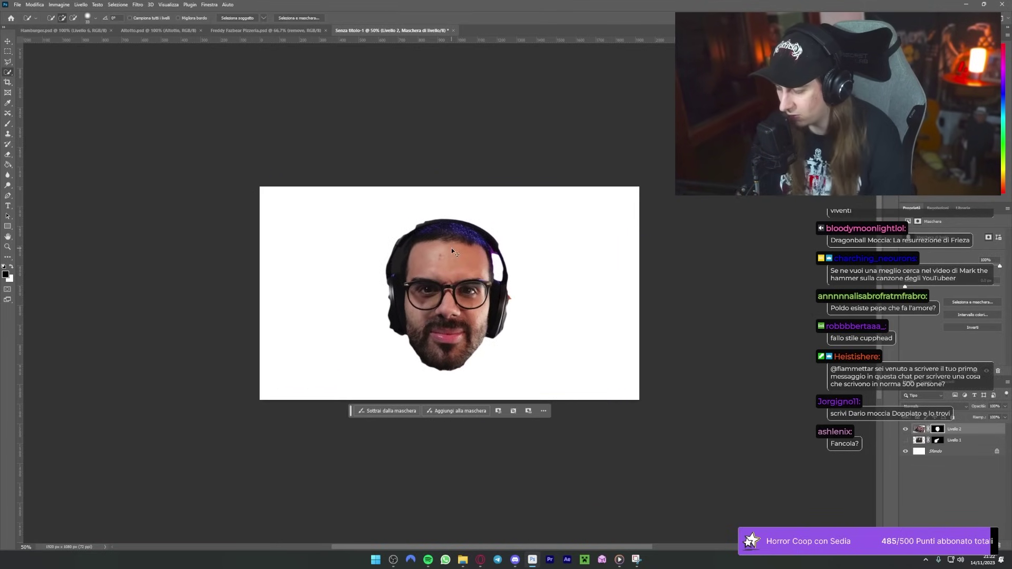
pyautogui.hotkey('ctrl', '1')
pyautogui.press('b')
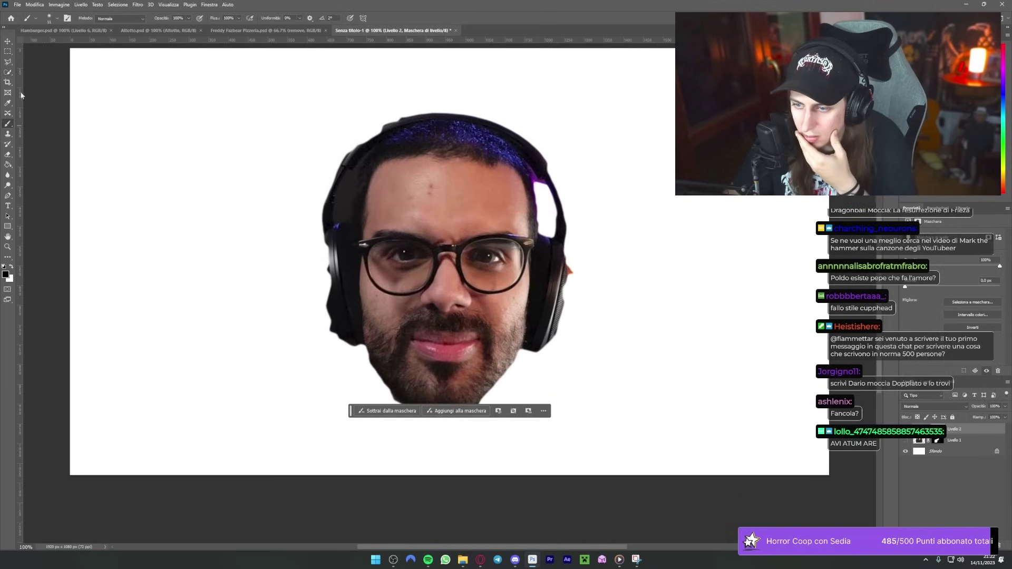
pyautogui.rightClick(21, 95)
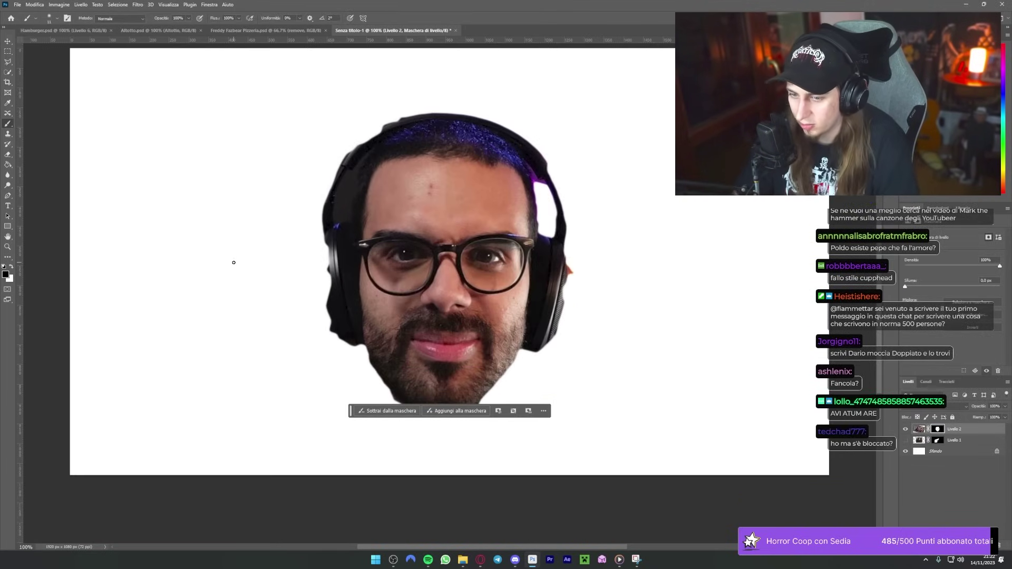
pyautogui.hotkey('ctrl', '+')
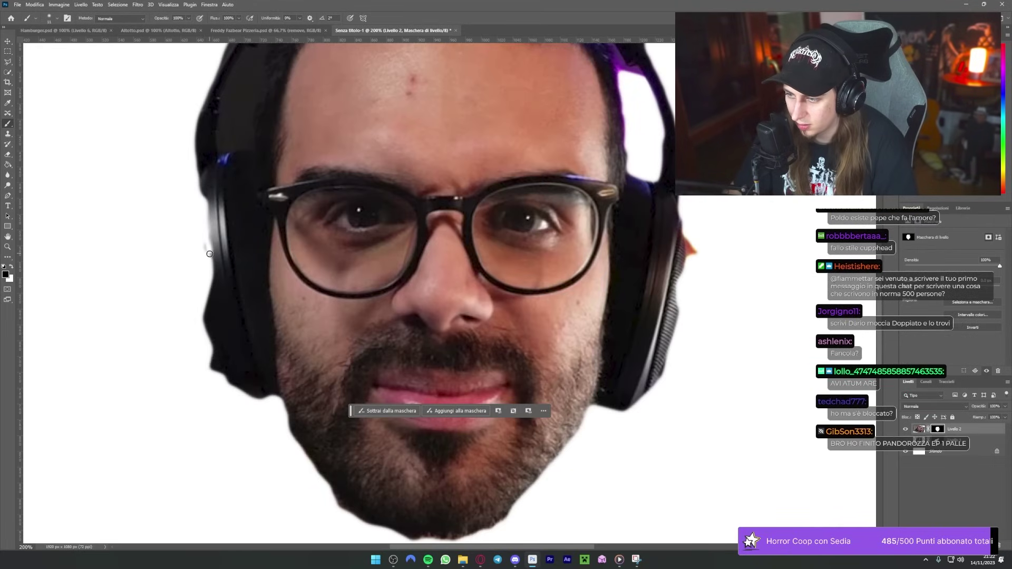
pyautogui.moveTo(243, 409); pyautogui.dragTo(212, 278)
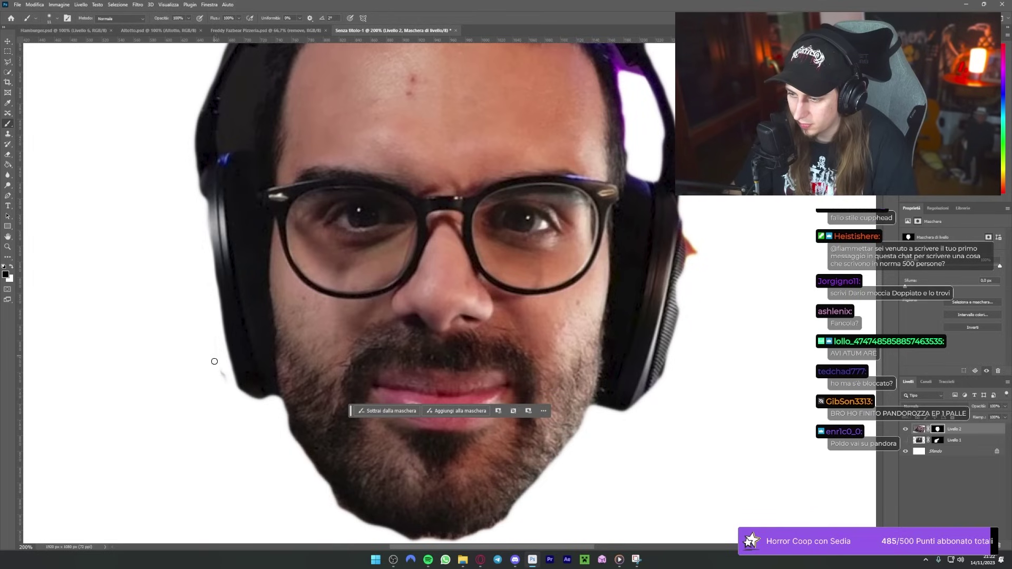
# Step: Trim leftover mask edges along the headphone and the top of the hair
pyautogui.scroll(1, 214, 274)
pyautogui.scroll(2, 208, 200)
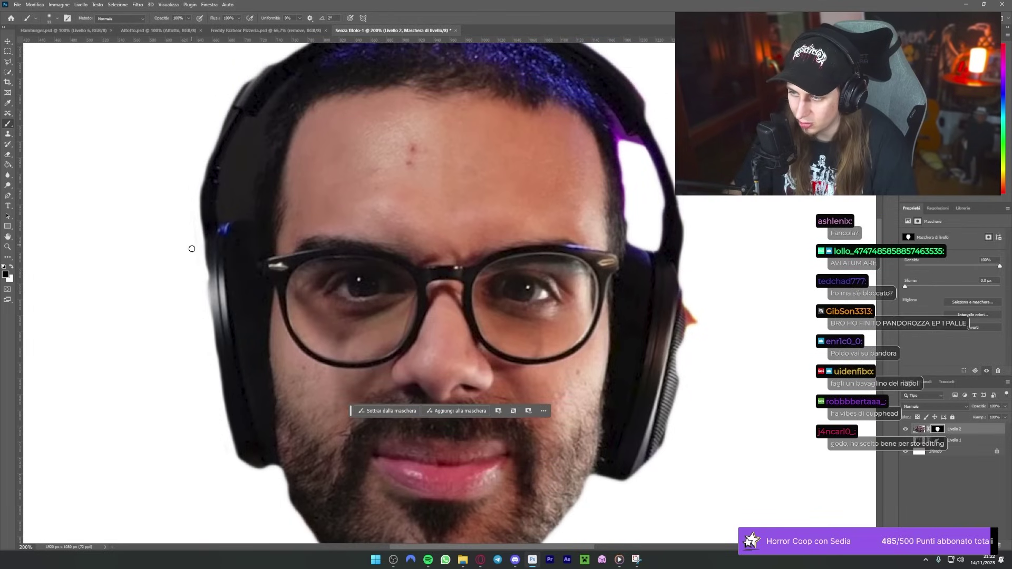
pyautogui.scroll(2, 205, 174)
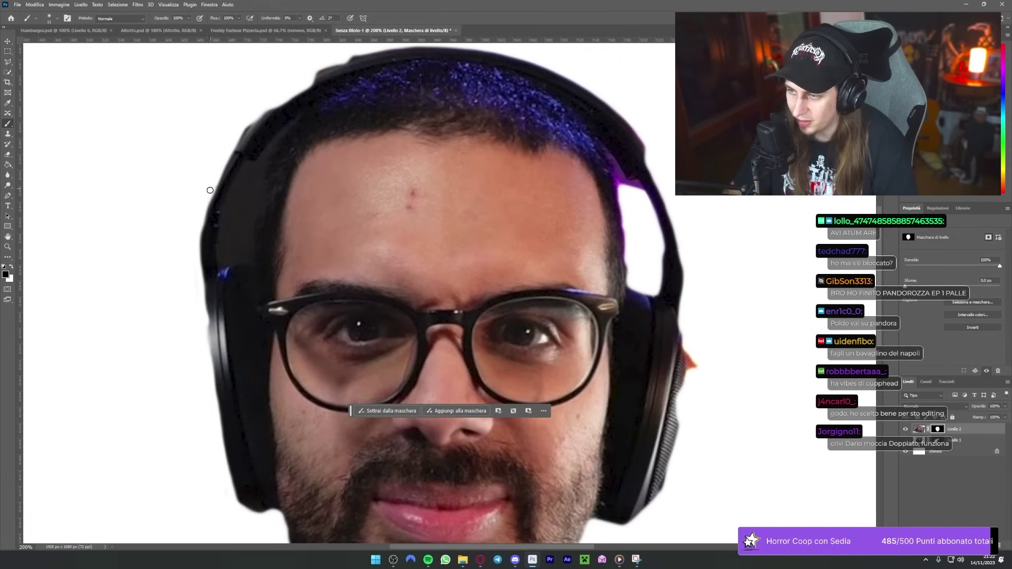
pyautogui.moveTo(243, 135); pyautogui.dragTo(206, 181)
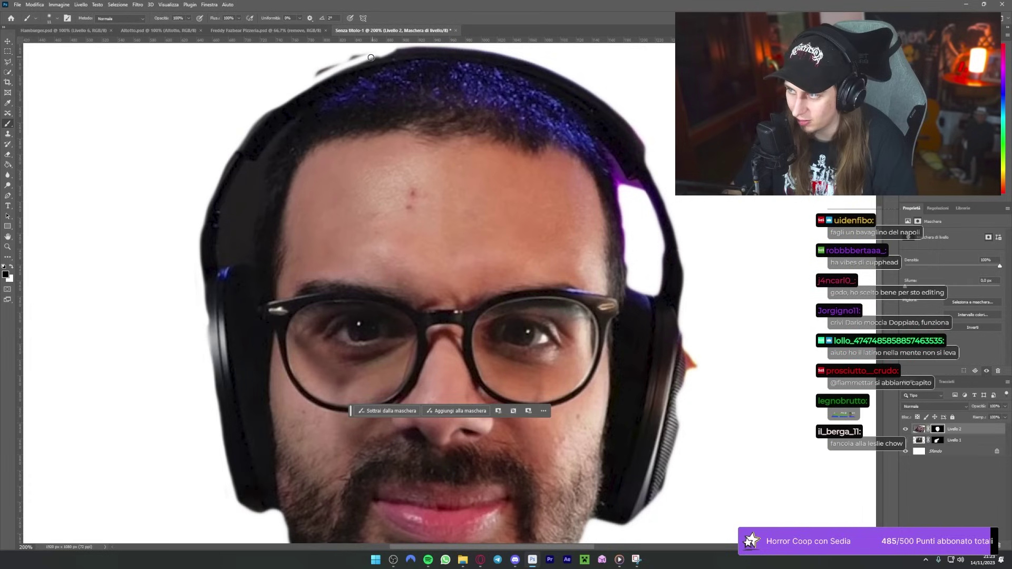
pyautogui.moveTo(406, 48); pyautogui.dragTo(465, 50)
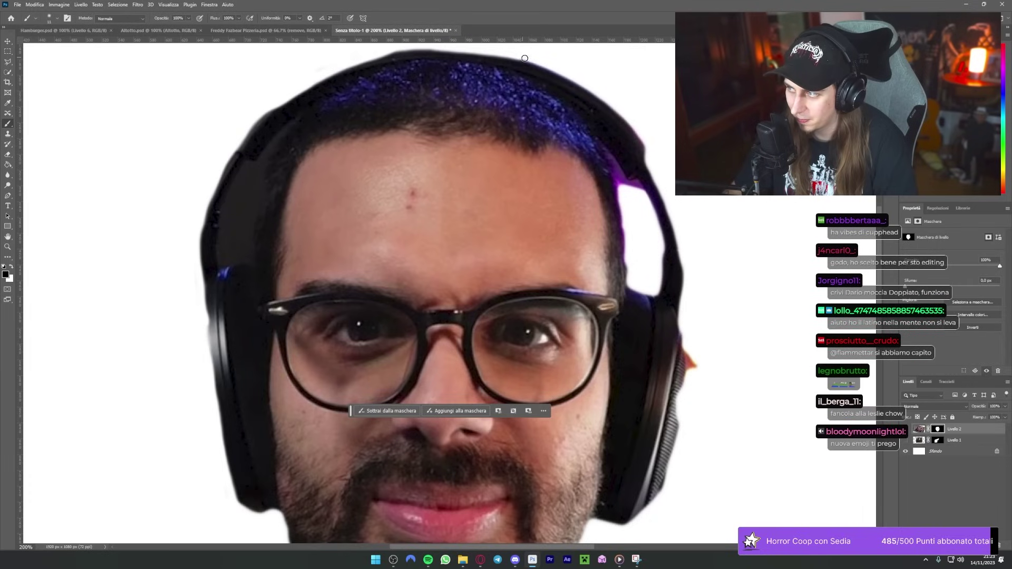
# Step: Clean the right headphone edge and hide the background gaps inside the left headband
pyautogui.scroll(2, 358, 98)
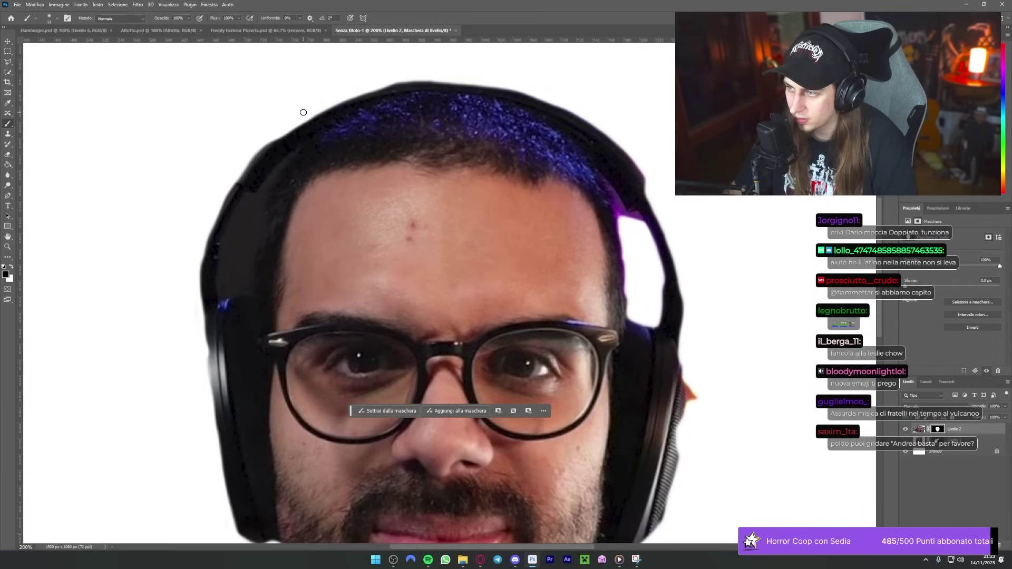
pyautogui.scroll(-2, 303, 112)
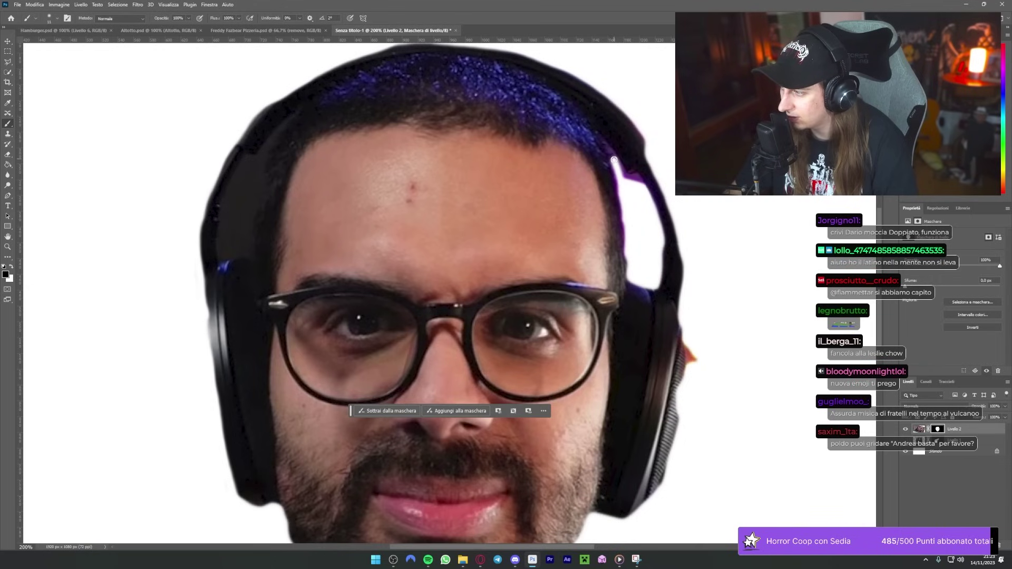
pyautogui.moveTo(628, 177); pyautogui.dragTo(638, 180)
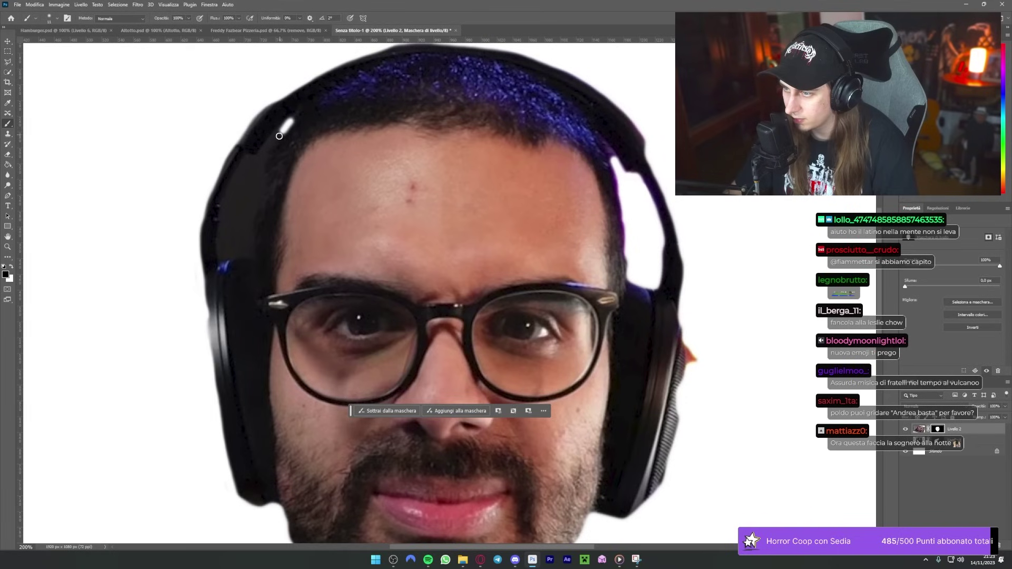
pyautogui.moveTo(280, 136); pyautogui.dragTo(265, 161)
pyautogui.moveTo(246, 251); pyautogui.dragTo(229, 258)
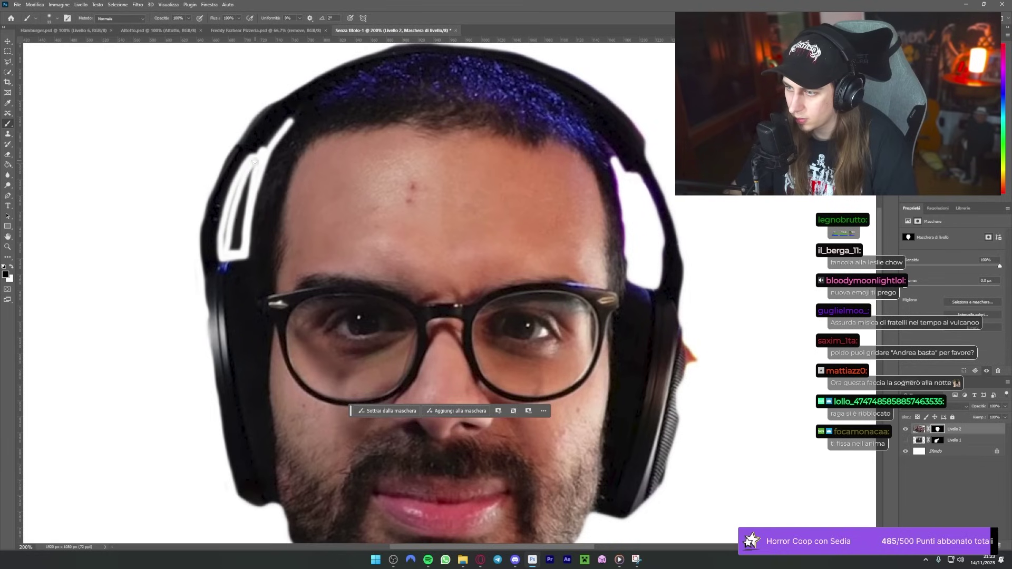
pyautogui.moveTo(254, 162); pyautogui.dragTo(239, 243)
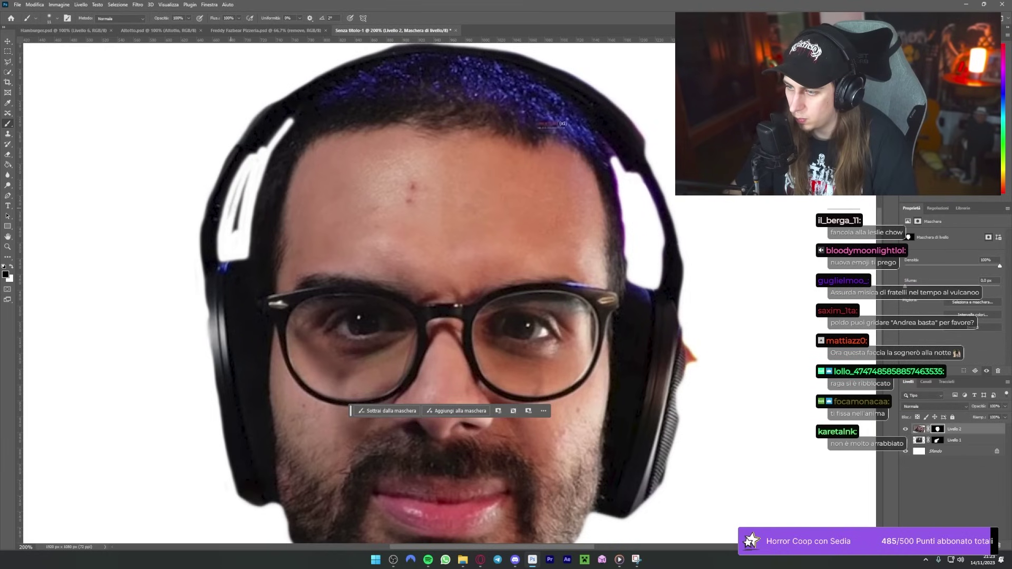
# Step: Enlarge the brush to 27 px and touch up the inner headphone edge on the mask
pyautogui.click(50, 17)
pyautogui.moveTo(49, 41); pyautogui.dragTo(54, 41)
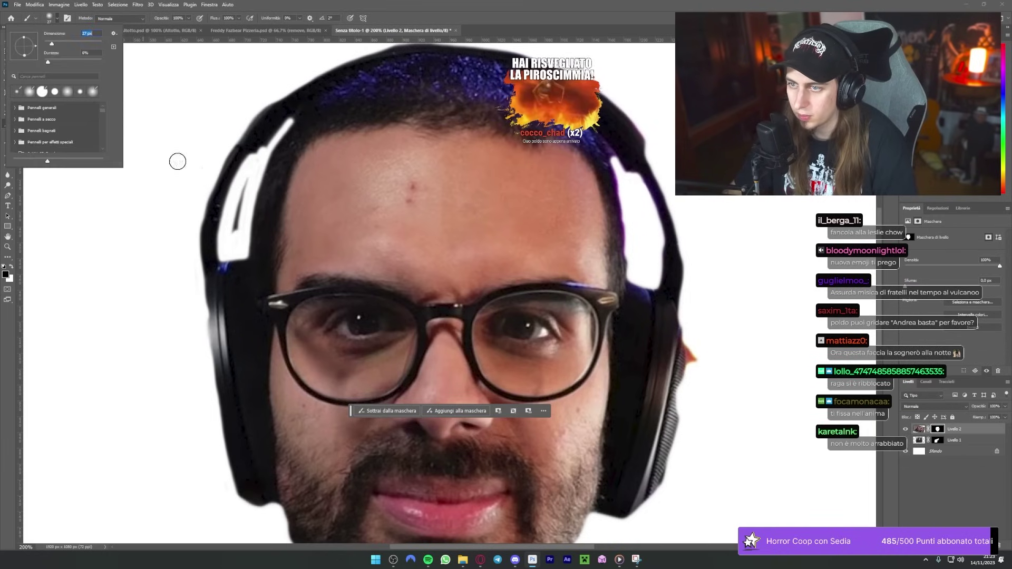
pyautogui.click(237, 199)
pyautogui.moveTo(232, 235); pyautogui.dragTo(248, 193)
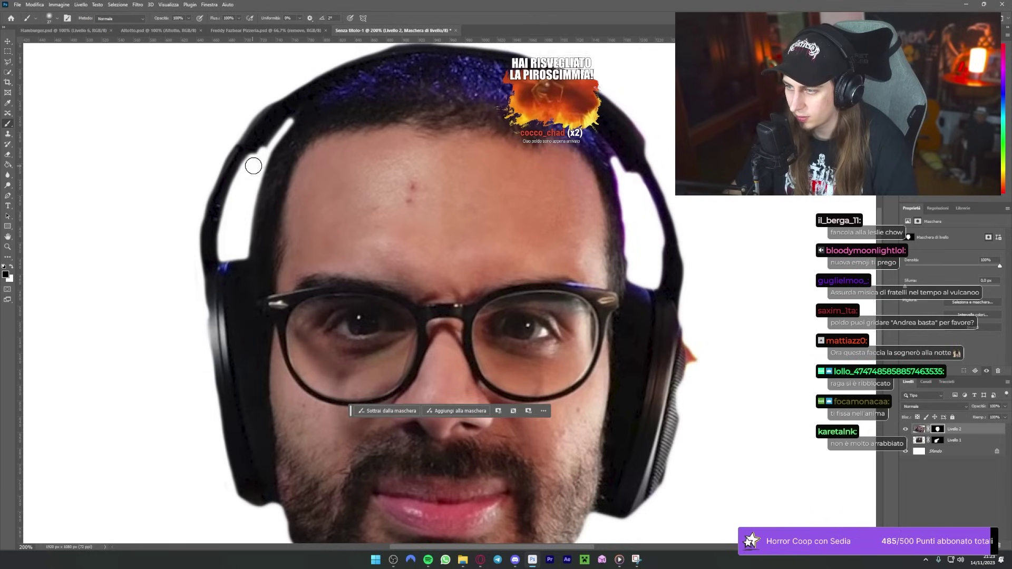
pyautogui.moveTo(228, 255); pyautogui.dragTo(229, 232)
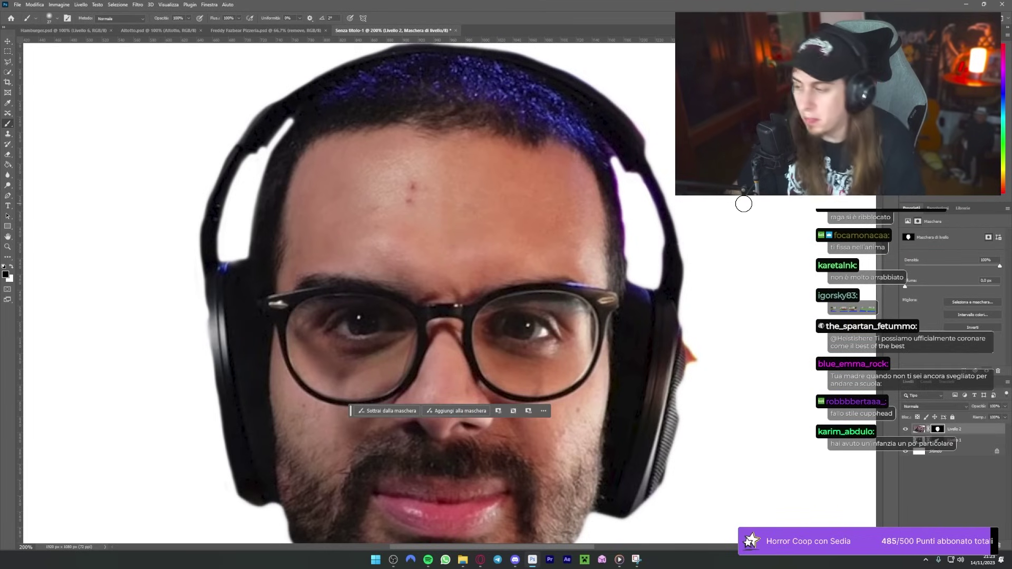
# Step: Return to the brush and reduce it to 19 px for mask touch-ups
pyautogui.press('v')
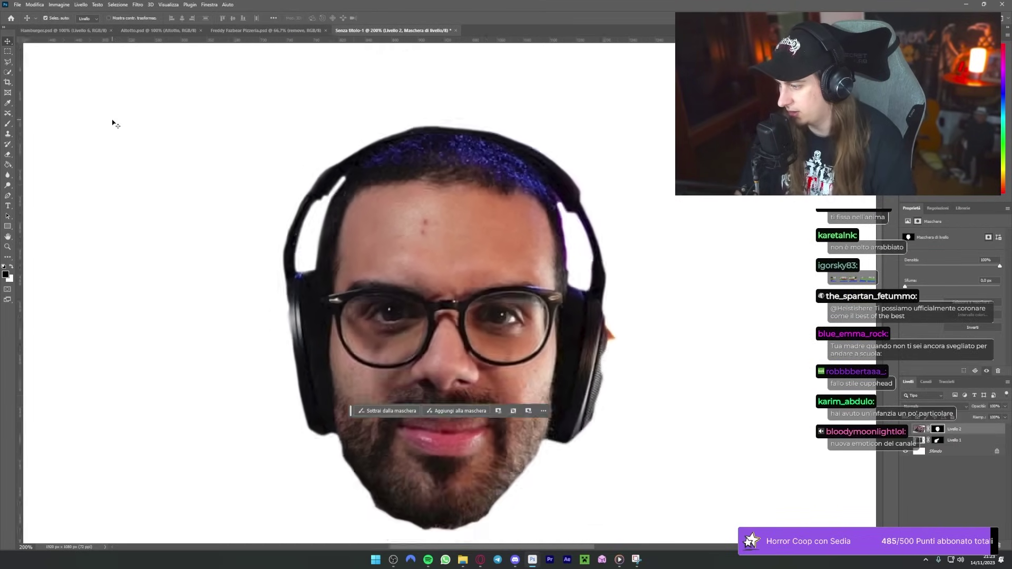
pyautogui.scroll(-1, 42, 141)
pyautogui.press('b')
pyautogui.scroll(-1, 691, 268)
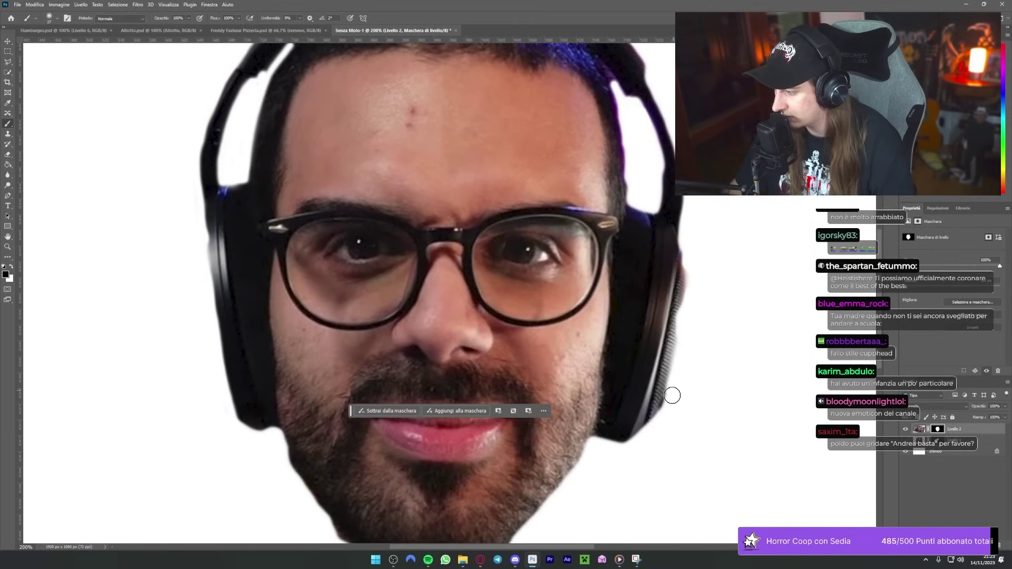
pyautogui.scroll(-2, 678, 373)
pyautogui.scroll(-3, 678, 373)
pyautogui.scroll(3, 678, 372)
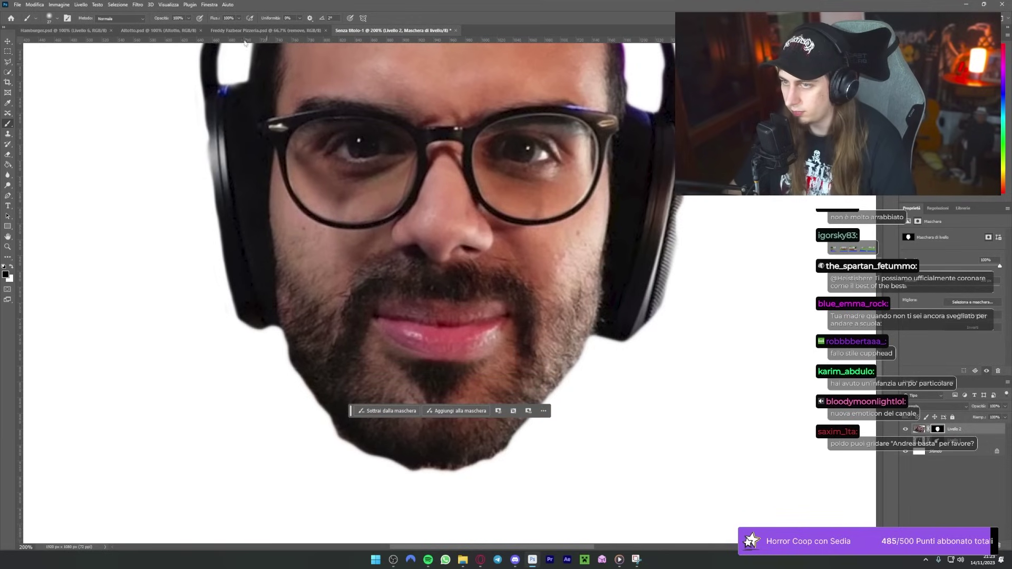
pyautogui.click(57, 19)
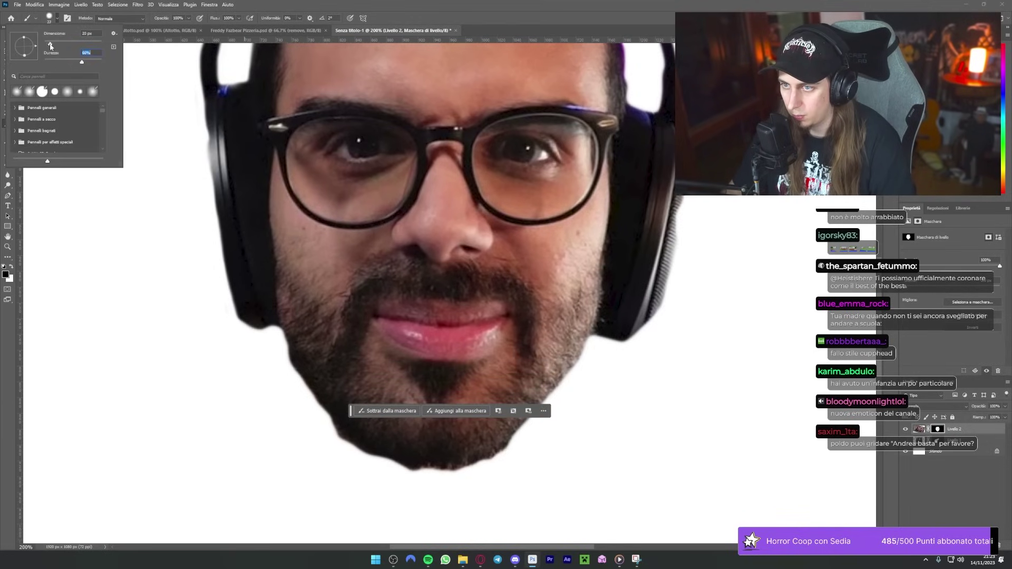
pyautogui.click(50, 45)
pyautogui.click(275, 354)
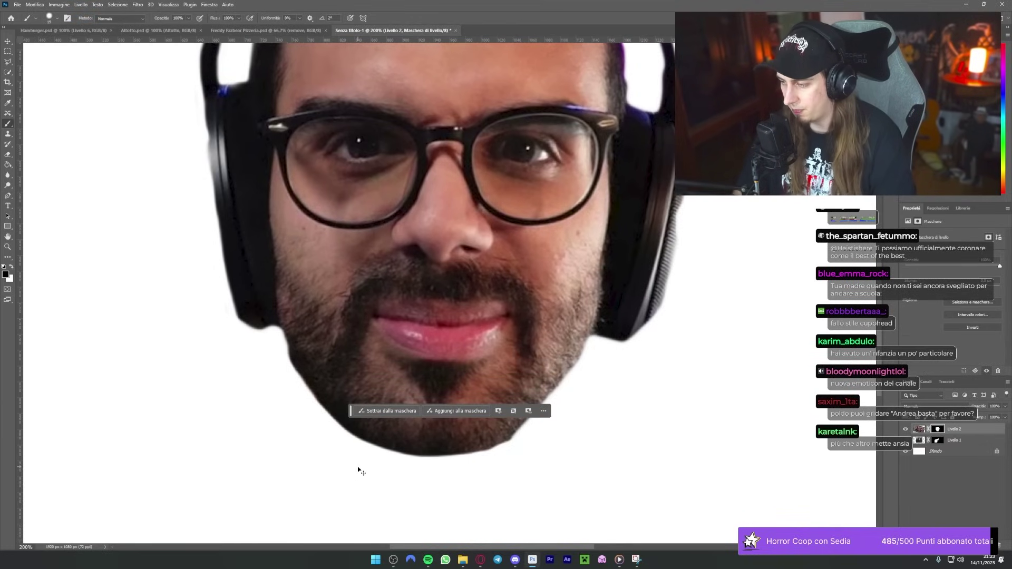
# Step: Scale the face to about 204%, shift it left and tilt it slightly
pyautogui.hotkey('ctrl', '-')
pyautogui.hotkey('ctrl', '-')
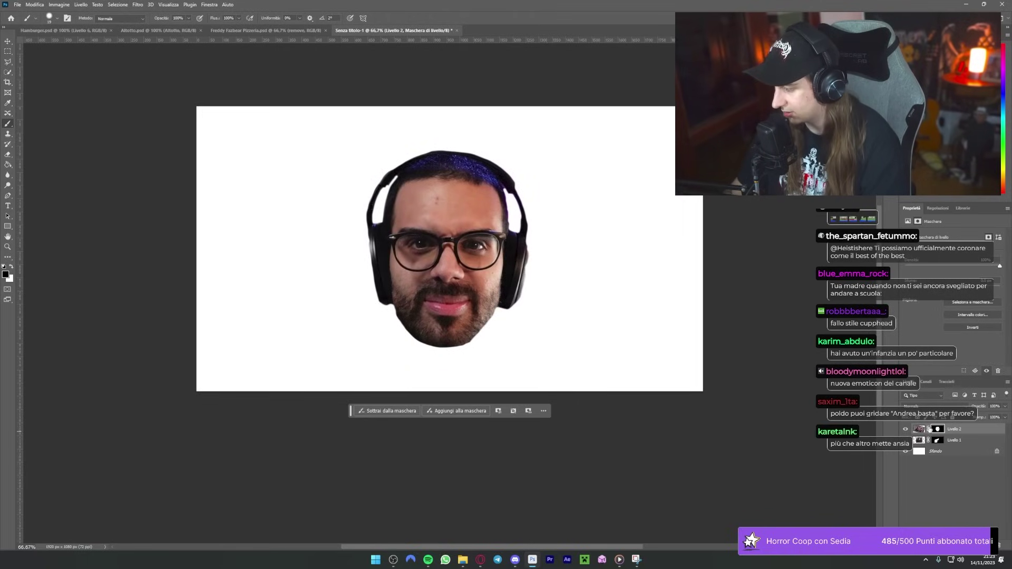
pyautogui.hotkey('ctrl', 't')
pyautogui.hotkey('ctrl', '-')
pyautogui.hotkey('ctrl', '-')
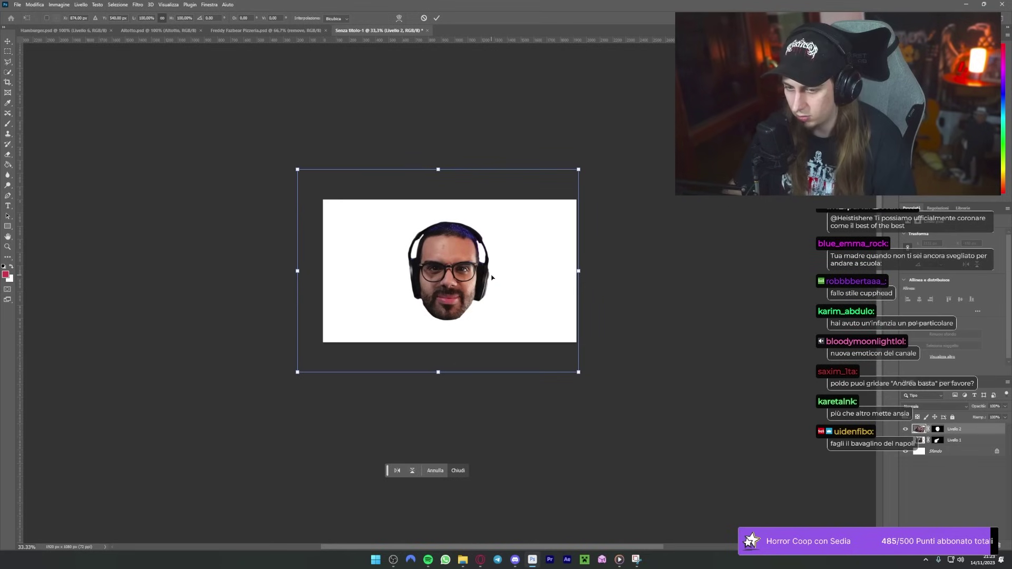
pyautogui.moveTo(577, 279)
pyautogui.mouseDown()
pyautogui.moveTo(691, 304)
pyautogui.moveTo(596, 284)
pyautogui.mouseUp()
pyautogui.moveTo(673, 282); pyautogui.dragTo(727, 311)
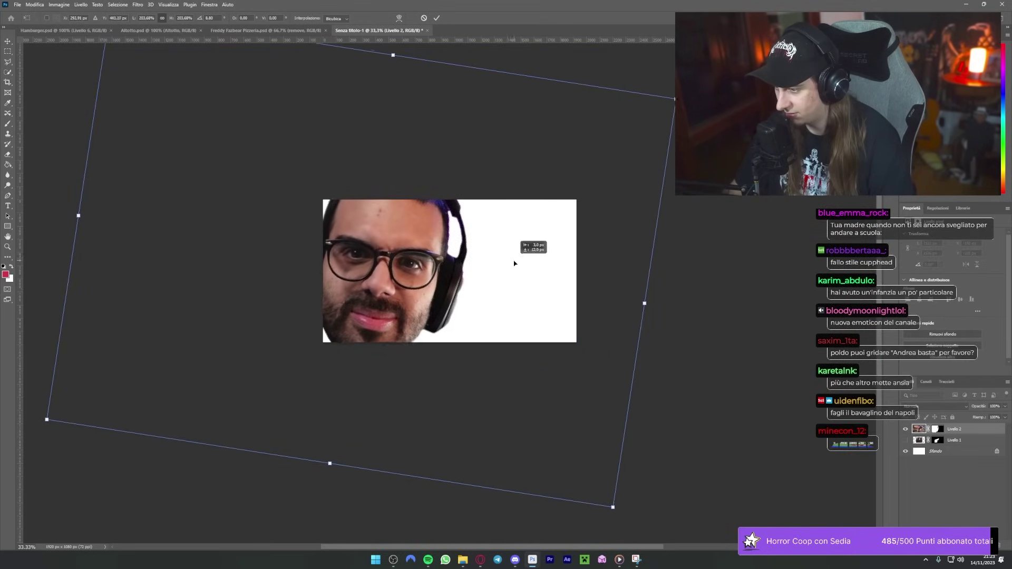
pyautogui.press('Return')
pyautogui.press('b')
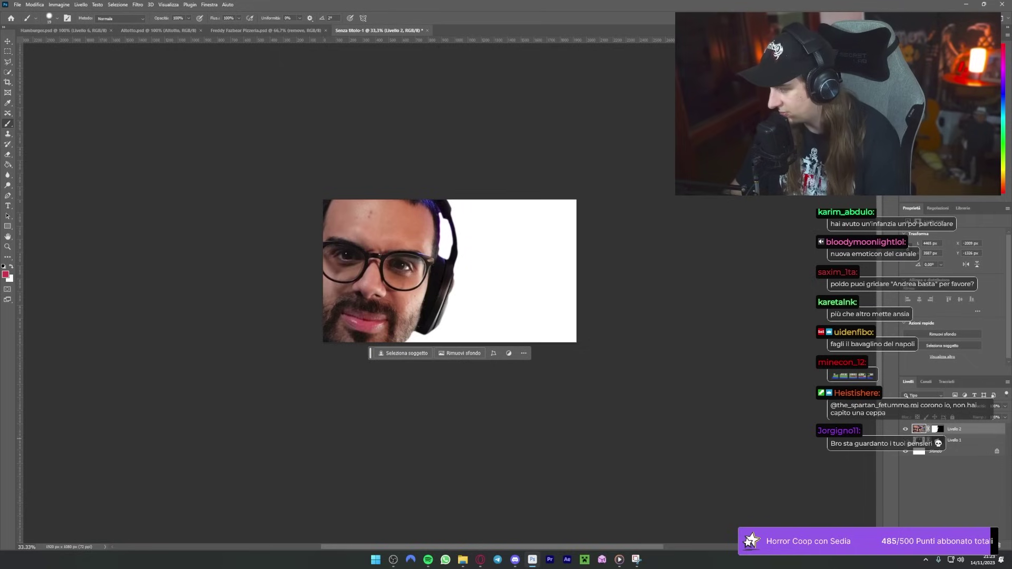
# Step: Try moving, rotating and enlarging the fist layer Livello 1, then cancel the transform
pyautogui.click(954, 440)
pyautogui.hotkey('ctrl', 't')
pyautogui.moveTo(421, 214)
pyautogui.mouseDown()
pyautogui.moveTo(489, 271)
pyautogui.moveTo(477, 267)
pyautogui.mouseUp()
pyautogui.moveTo(535, 345); pyautogui.dragTo(510, 355)
pyautogui.moveTo(477, 232)
pyautogui.mouseDown()
pyautogui.moveTo(490, 207)
pyautogui.moveTo(533, 190)
pyautogui.mouseUp()
pyautogui.moveTo(482, 249)
pyautogui.mouseDown()
pyautogui.moveTo(500, 271)
pyautogui.moveTo(488, 296)
pyautogui.mouseUp()
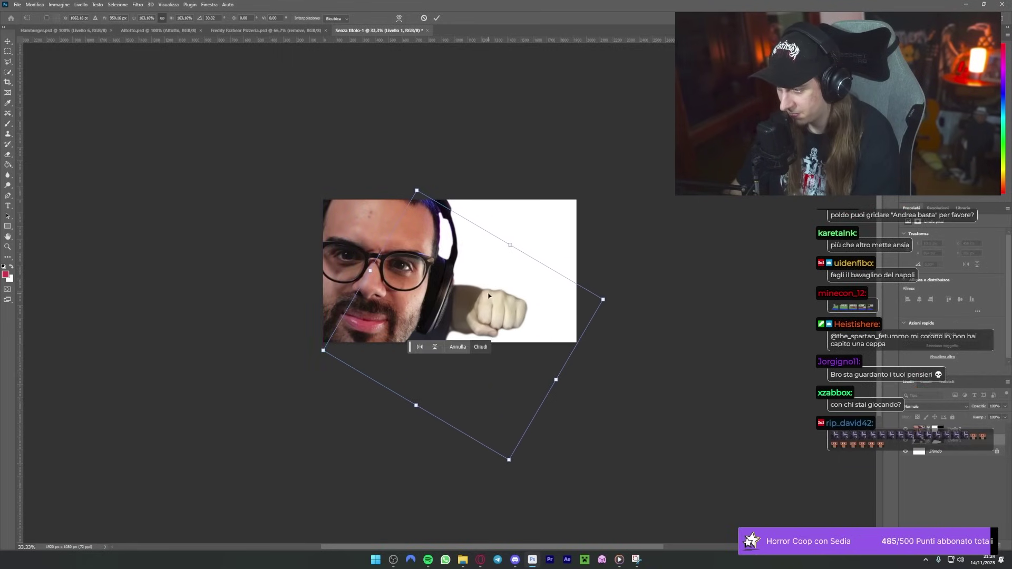
pyautogui.press('Escape')
# Step: Rotate the fist counter-clockwise and nudge it into place beside the face
pyautogui.hotkey('ctrl', 't')
pyautogui.scroll(1, 535, 274)
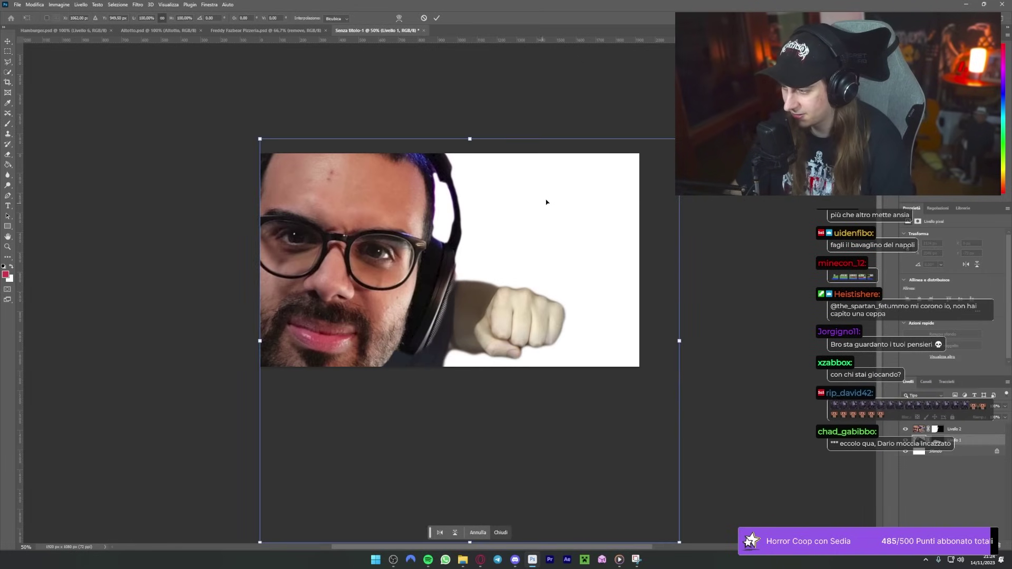
pyautogui.moveTo(709, 330)
pyautogui.mouseDown()
pyautogui.moveTo(702, 268)
pyautogui.moveTo(655, 226)
pyautogui.mouseUp()
pyautogui.moveTo(588, 285)
pyautogui.mouseDown()
pyautogui.moveTo(567, 300)
pyautogui.moveTo(582, 263)
pyautogui.mouseUp()
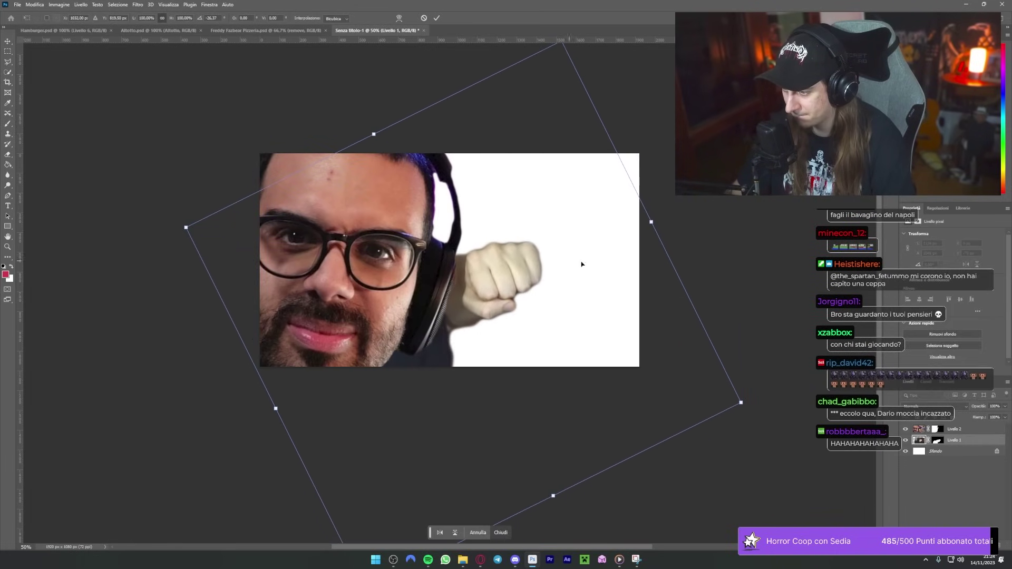
# Step: Search Google Images for 'pepe punch meme'
pyautogui.hotkey('alt', 'Tab')
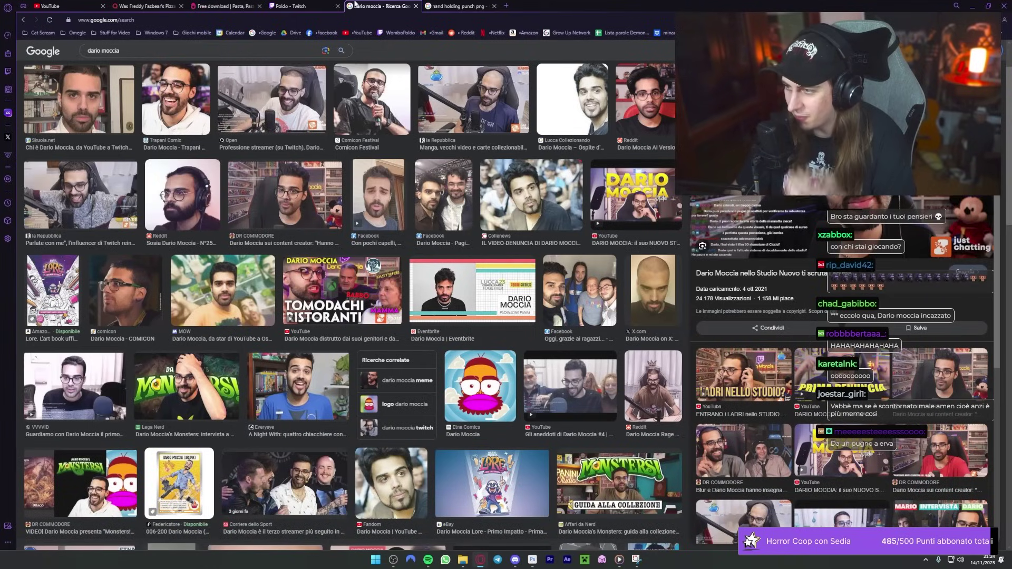
pyautogui.tripleClick(269, 53)
pyautogui.write('pep')
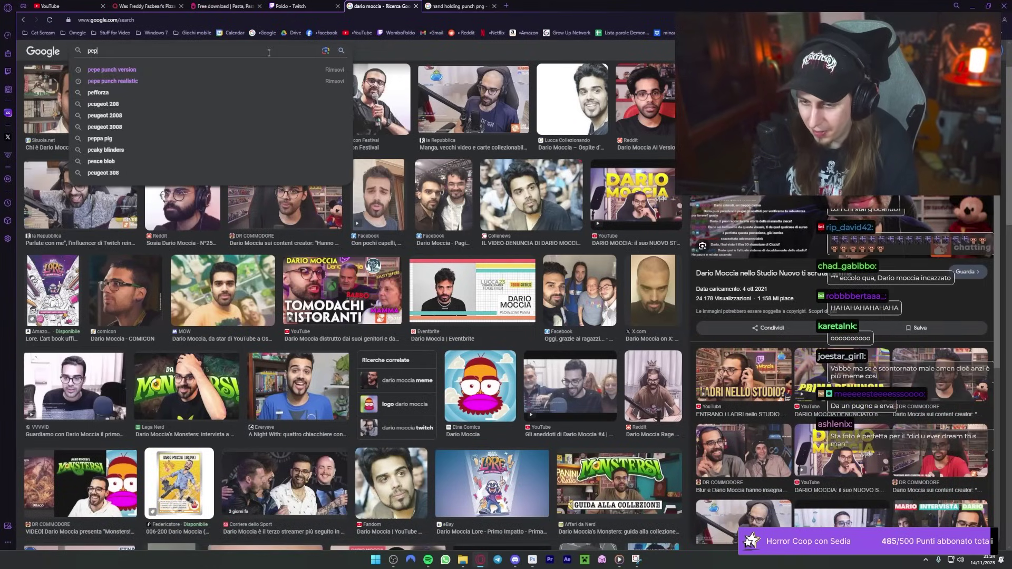
pyautogui.write('e punch meme')
pyautogui.press('Return')
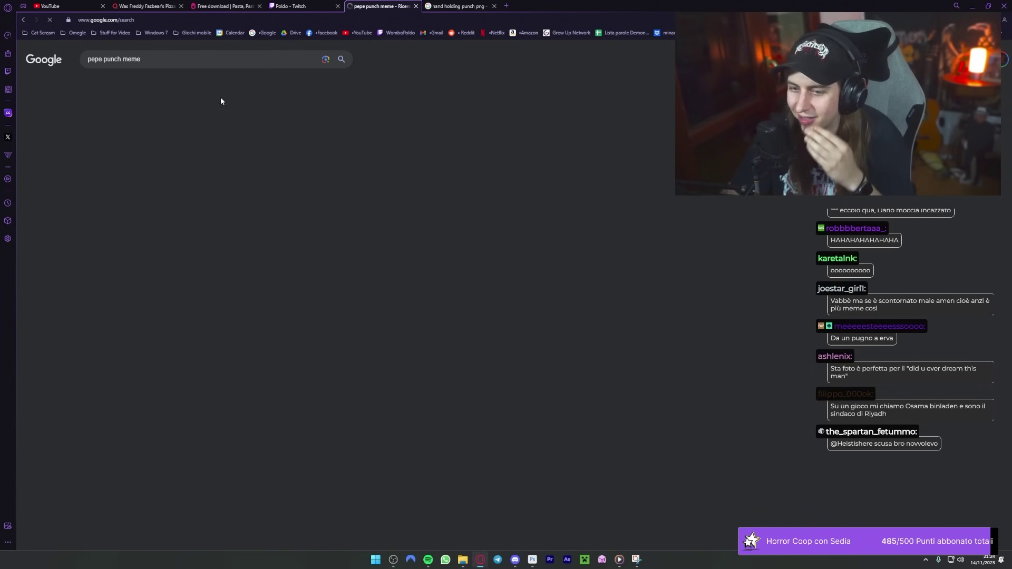
# Step: Scroll down through the 'pepe punch meme' results for more reference pictures
pyautogui.scroll(-5, 274, 314)
pyautogui.scroll(-3, 264, 310)
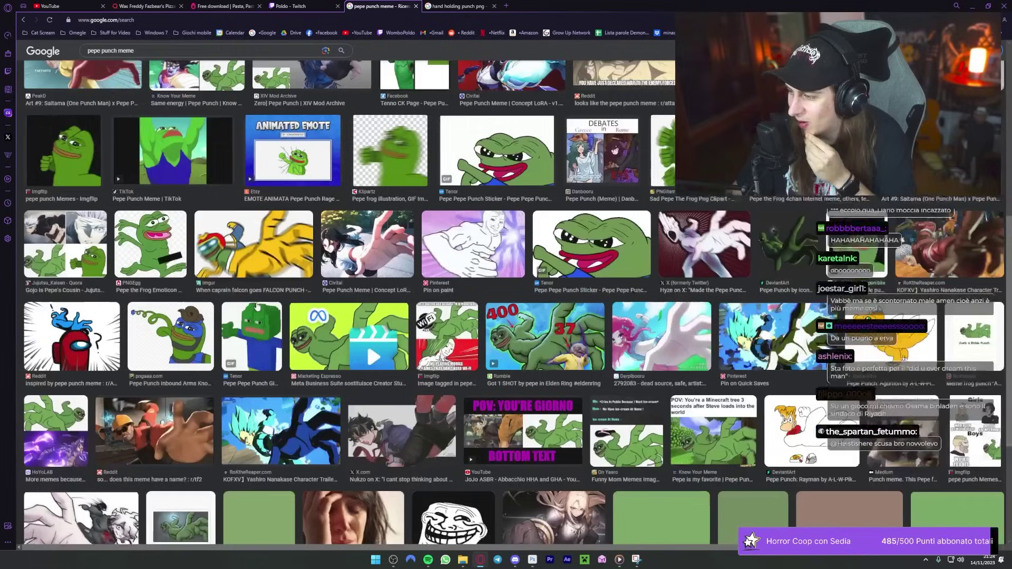
pyautogui.scroll(-1, 257, 307)
pyautogui.scroll(-2, 253, 310)
pyautogui.scroll(-2, 250, 312)
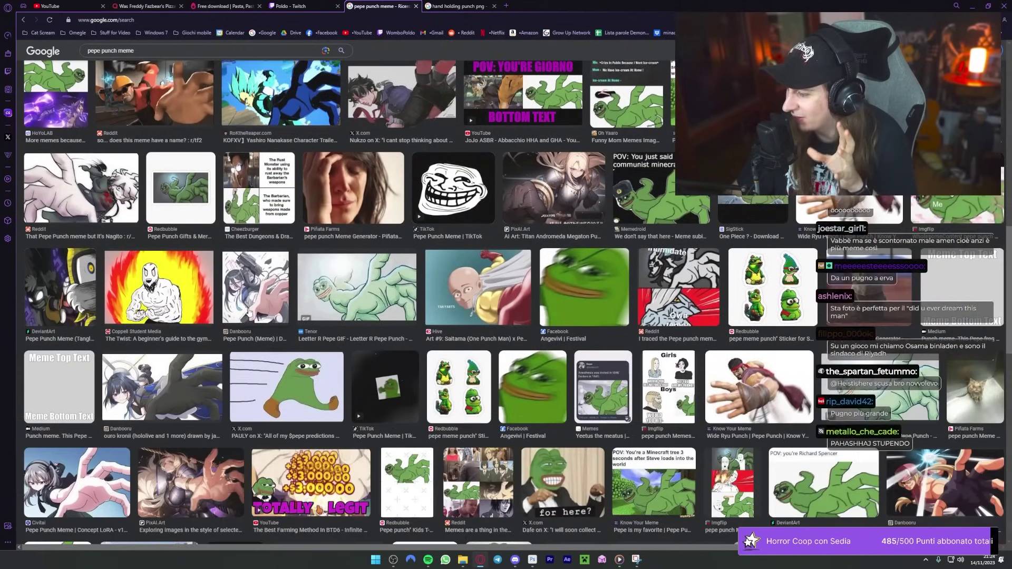
pyautogui.scroll(-3, 248, 314)
pyautogui.scroll(-3, 264, 311)
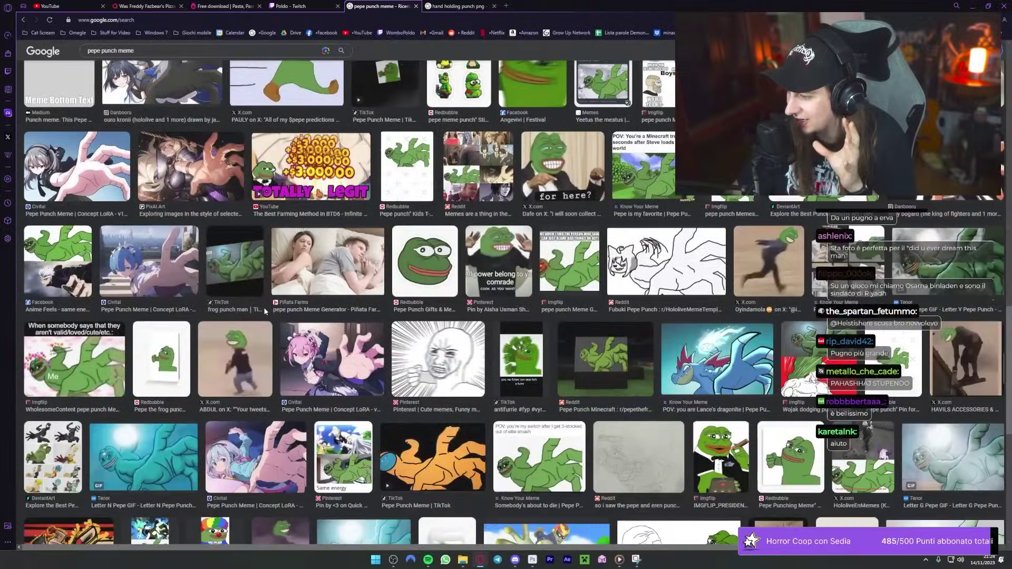
pyautogui.scroll(-1, 264, 312)
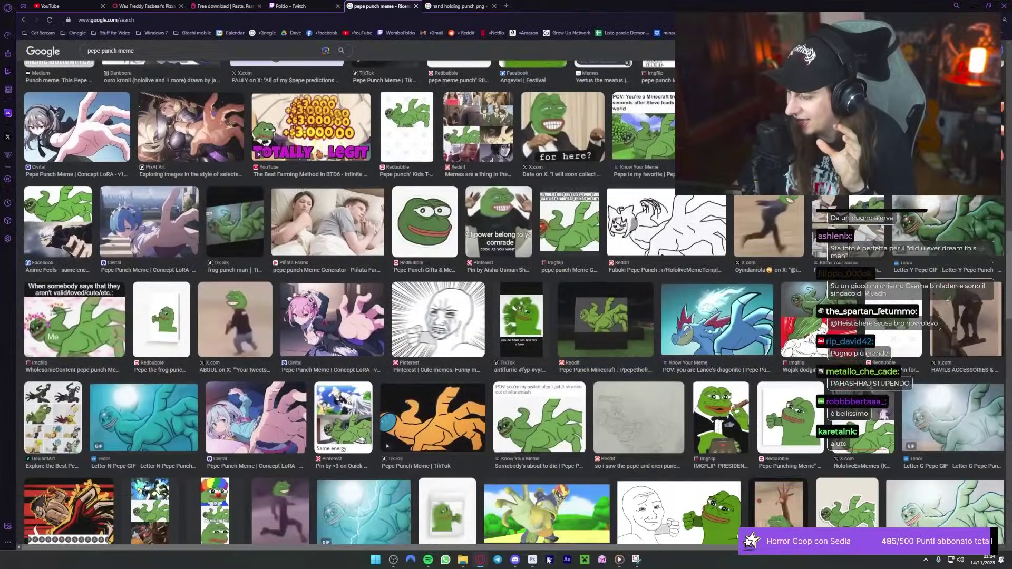
pyautogui.hotkey('alt', 'Tab')
# Step: Tilt the fist nearly horizontal beside the head and enlarge the face, shifting it right
pyautogui.moveTo(515, 270); pyautogui.dragTo(546, 255)
pyautogui.moveTo(738, 248); pyautogui.dragTo(738, 285)
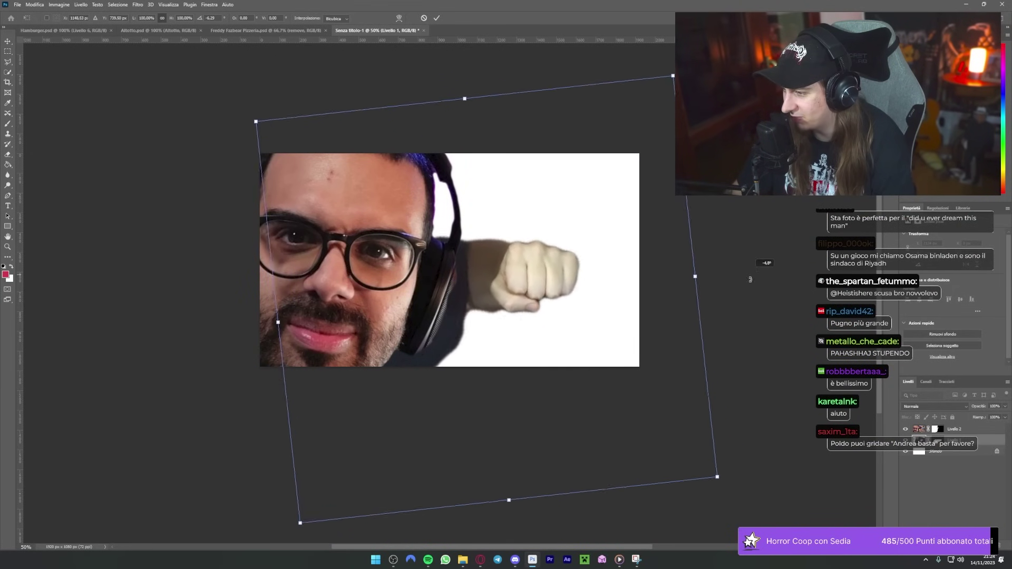
pyautogui.moveTo(559, 259)
pyautogui.mouseDown()
pyautogui.moveTo(554, 274)
pyautogui.moveTo(483, 250)
pyautogui.mouseUp()
pyautogui.press('Return')
pyautogui.hotkey('ctrl', 't')
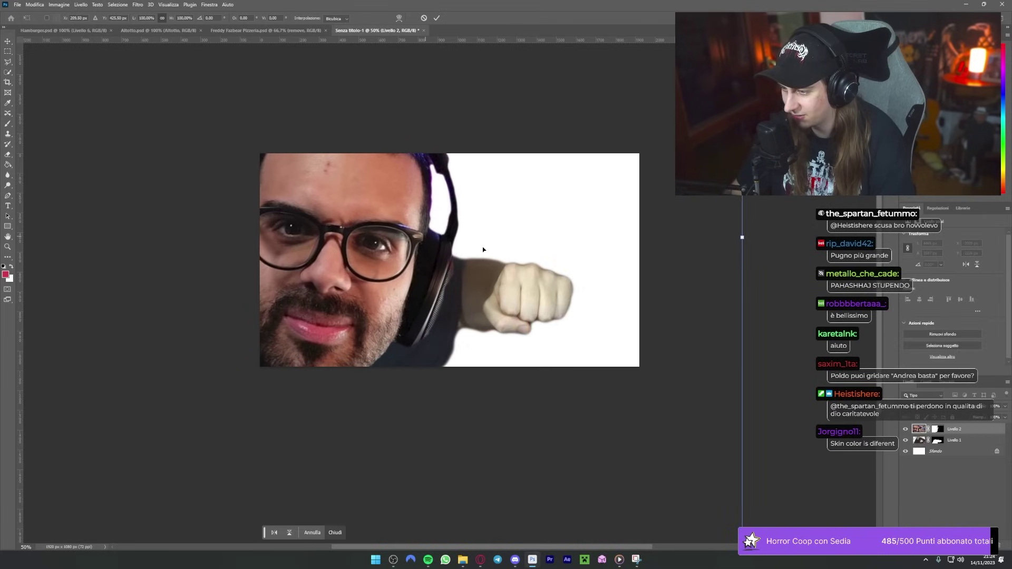
pyautogui.moveTo(742, 239); pyautogui.dragTo(695, 267)
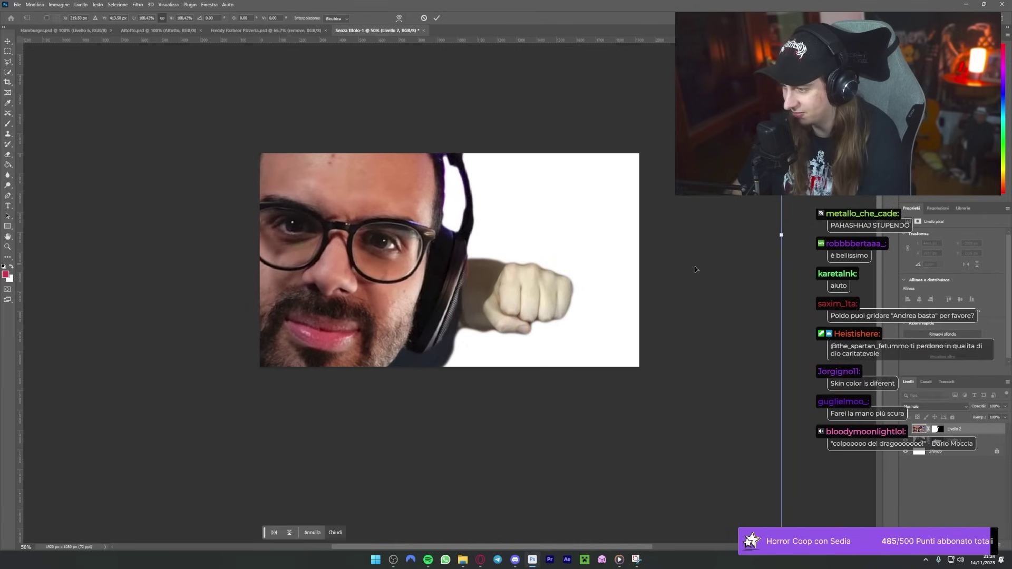
pyautogui.press('Return')
# Step: On Livello 1, try a slight Hue/Saturation lightness decrease, then cancel it
pyautogui.click(954, 440)
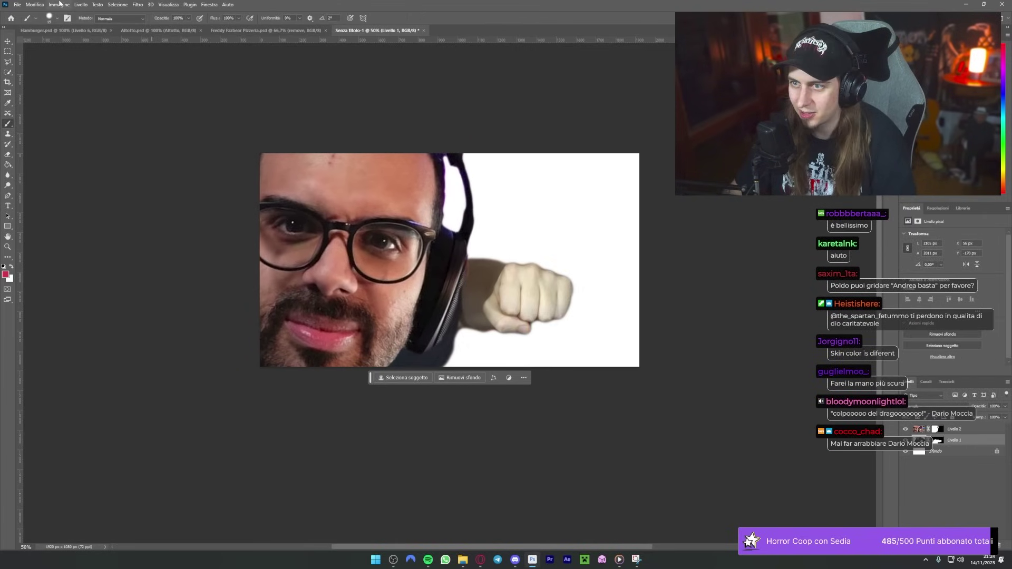
pyautogui.click(59, 4)
pyautogui.moveTo(87, 74)
pyautogui.click(182, 74)
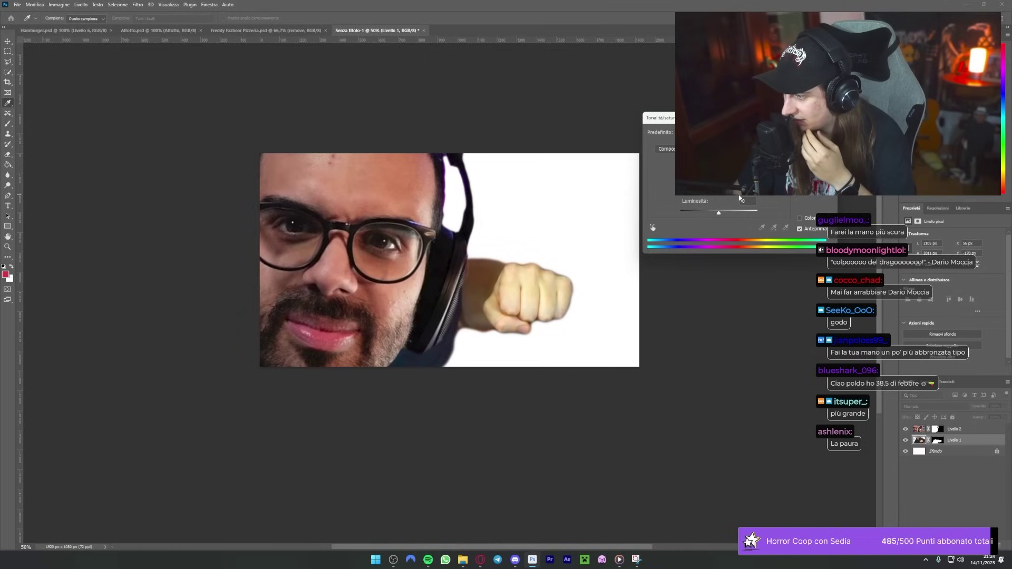
pyautogui.moveTo(719, 213); pyautogui.dragTo(717, 213)
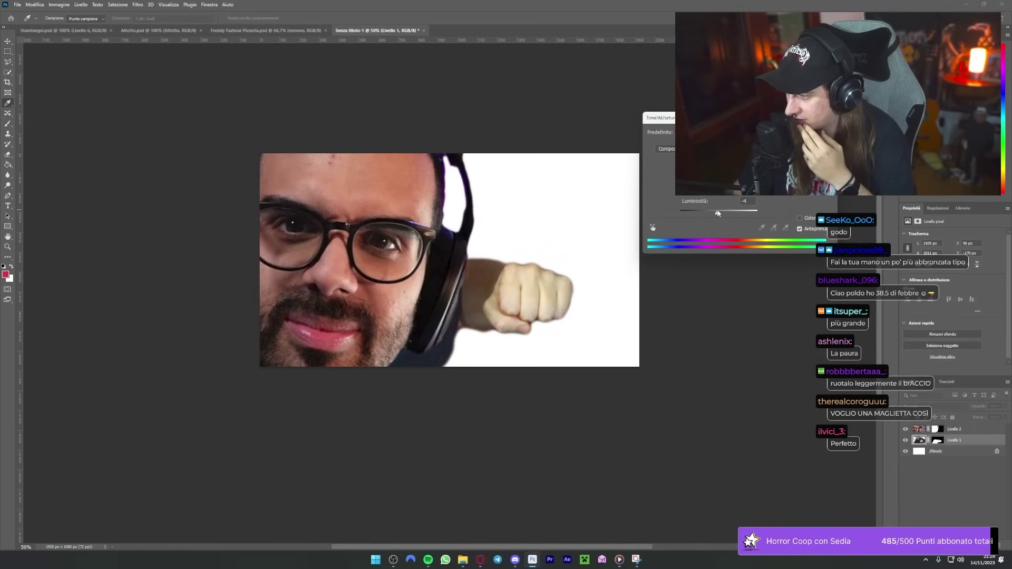
pyautogui.press('Escape')
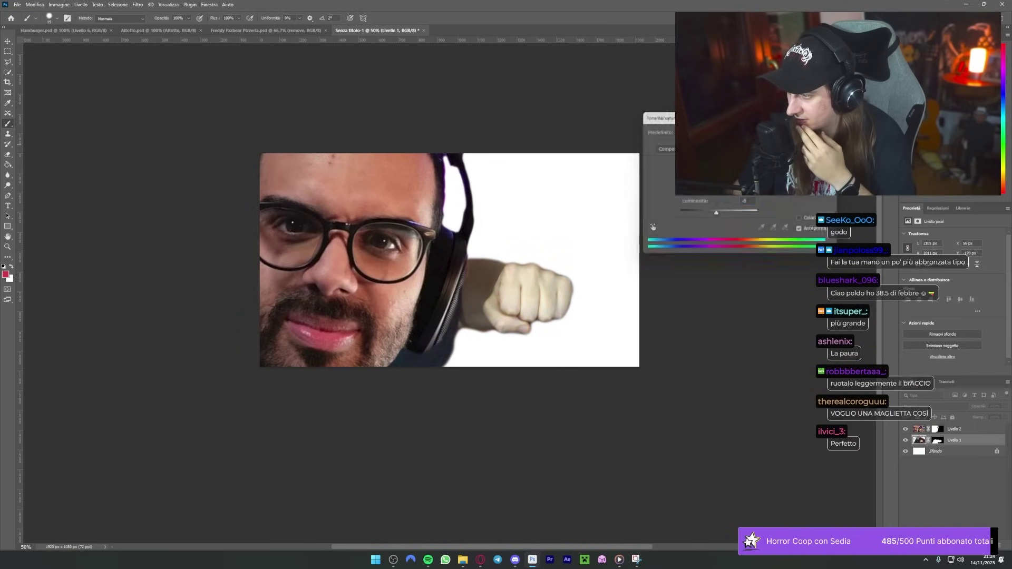
pyautogui.click(59, 5)
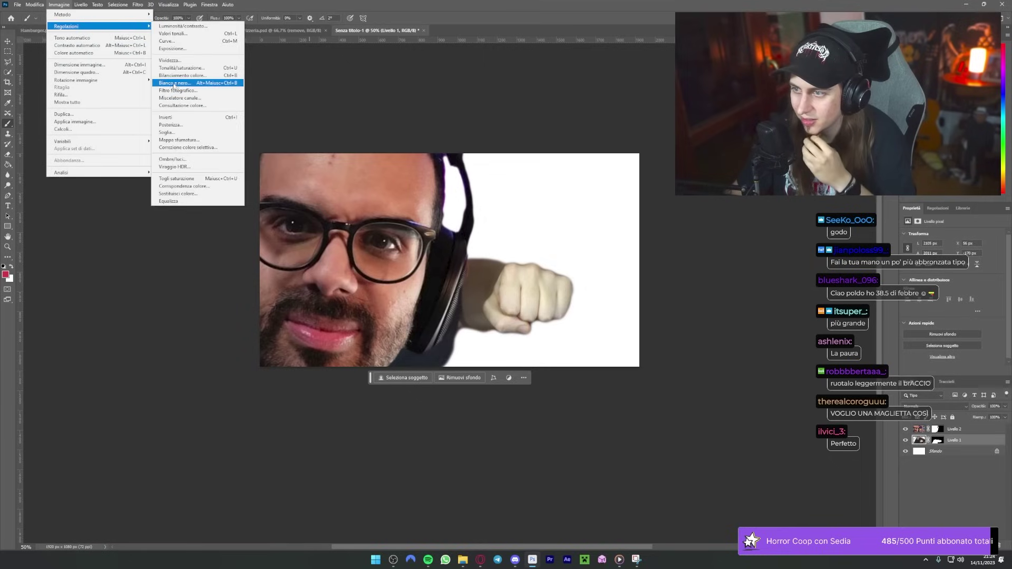
pyautogui.press('Escape')
pyautogui.press('Escape')
pyautogui.press('i')
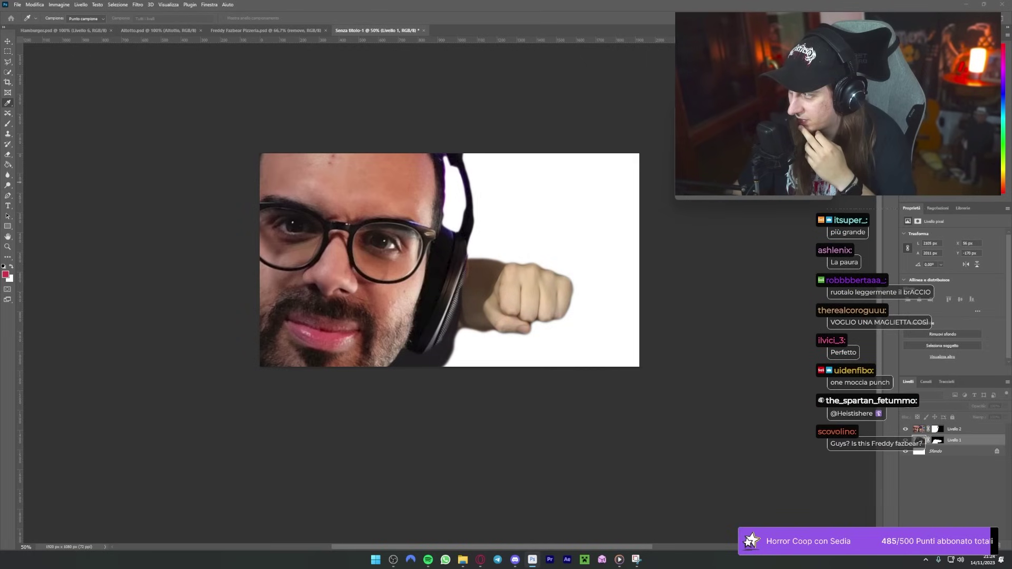
pyautogui.press('b')
pyautogui.click(59, 5)
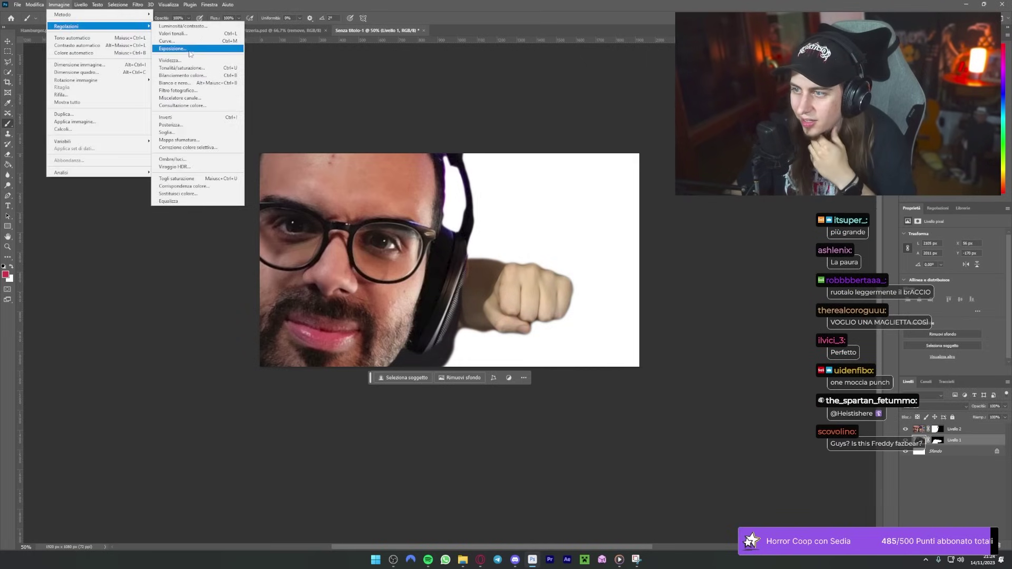
# Step: Open the Camera Raw Filter on the fist layer to adjust its skin colour
pyautogui.moveTo(137, 4)
pyautogui.click(169, 79)
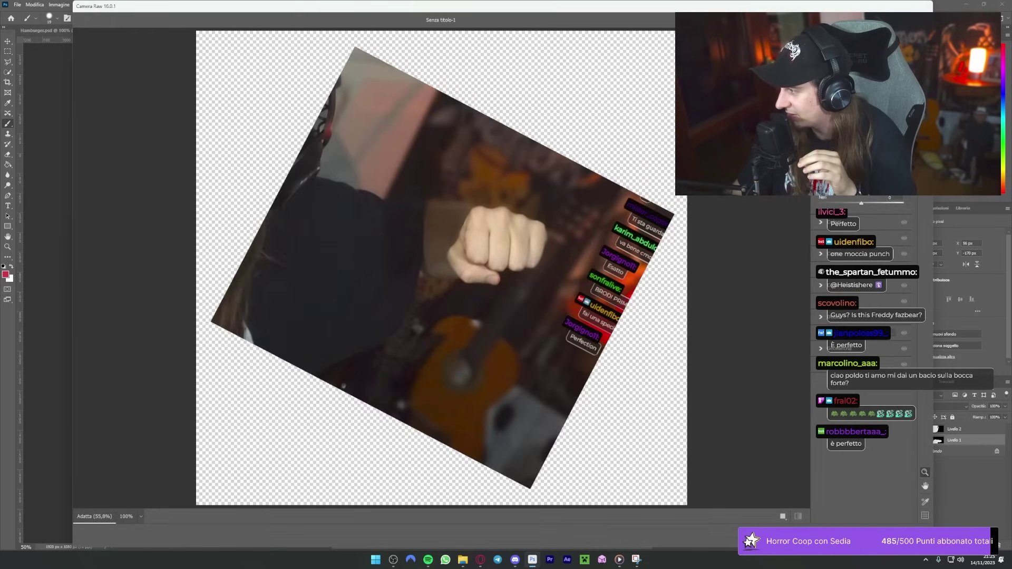
pyautogui.press('Escape')
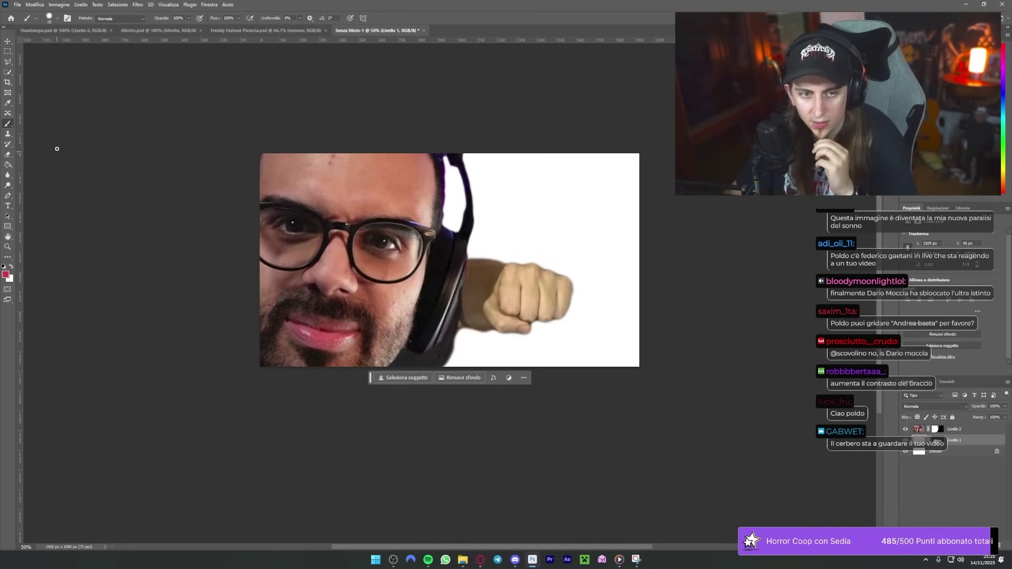
pyautogui.click(59, 4)
pyautogui.moveTo(87, 26)
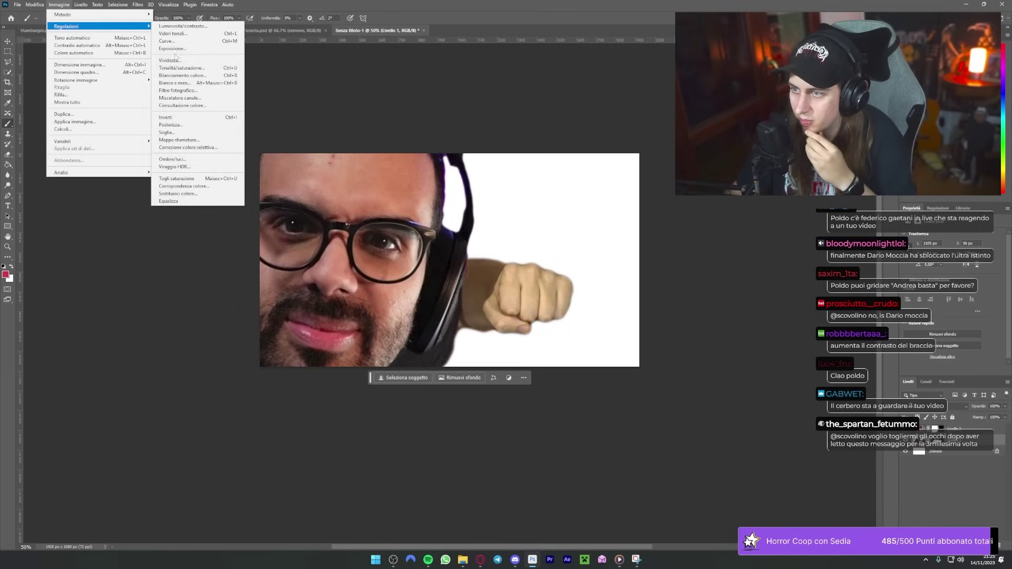
pyautogui.click(185, 26)
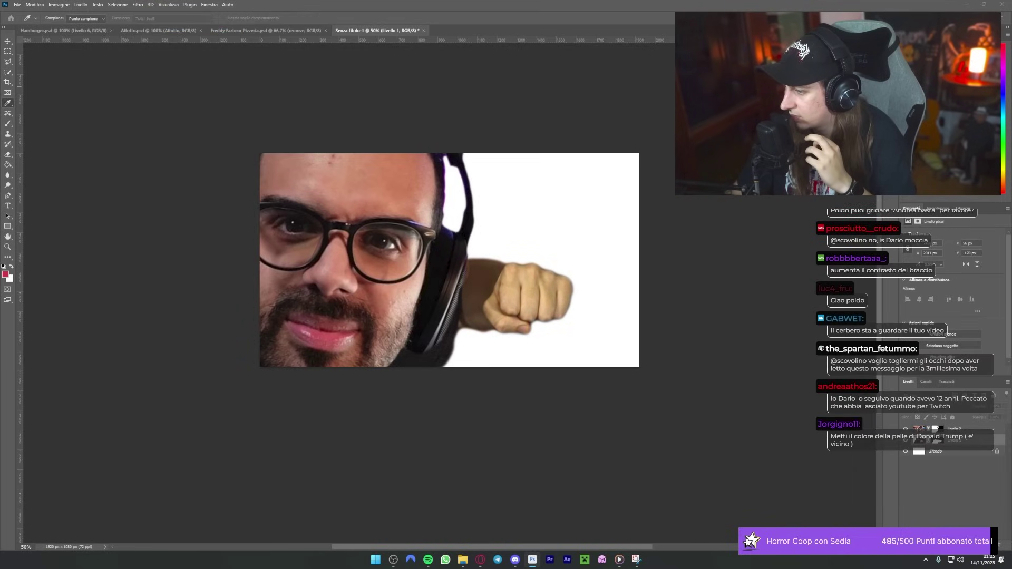
pyautogui.click(59, 4)
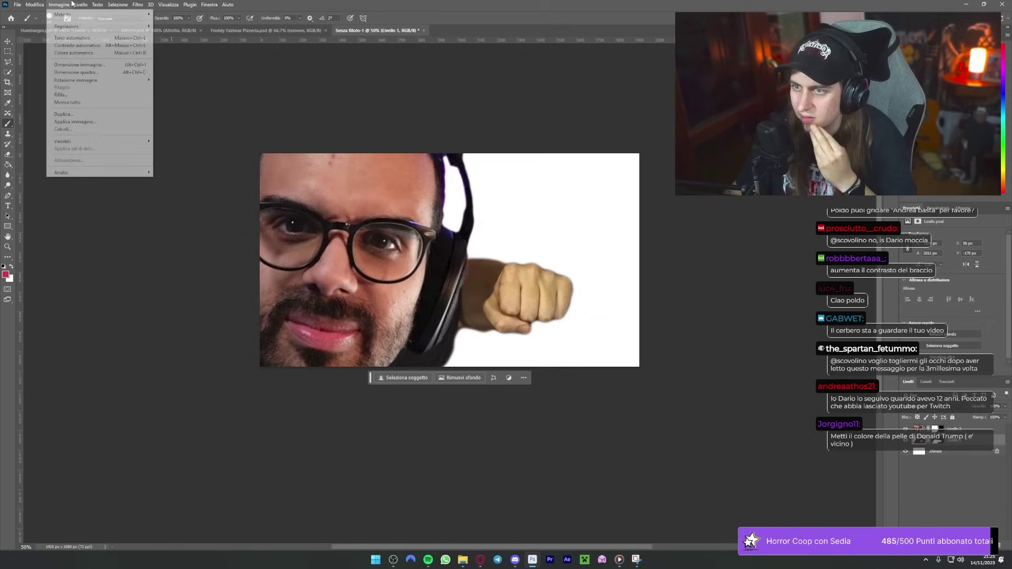
pyautogui.click(200, 68)
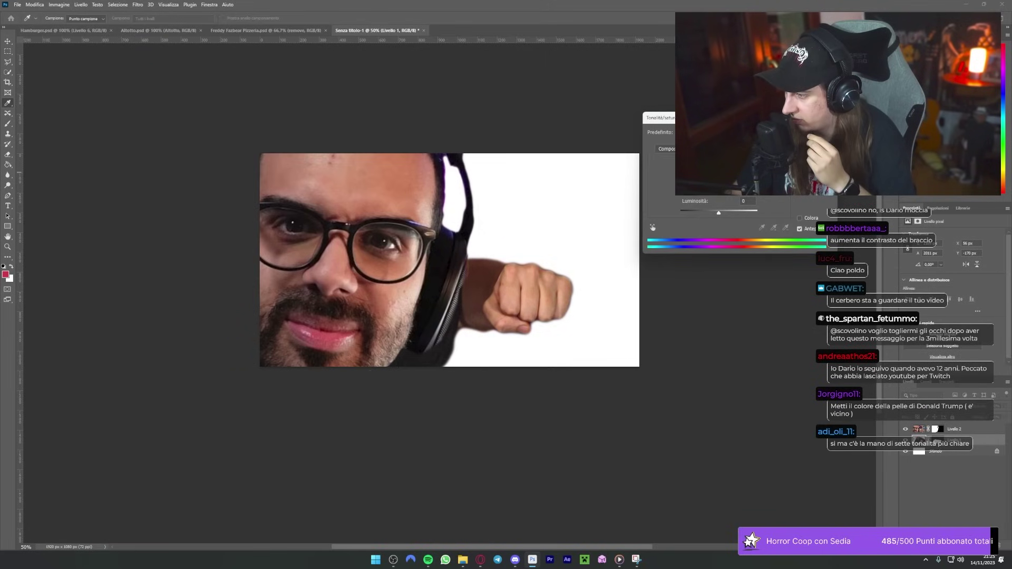
pyautogui.press('Return')
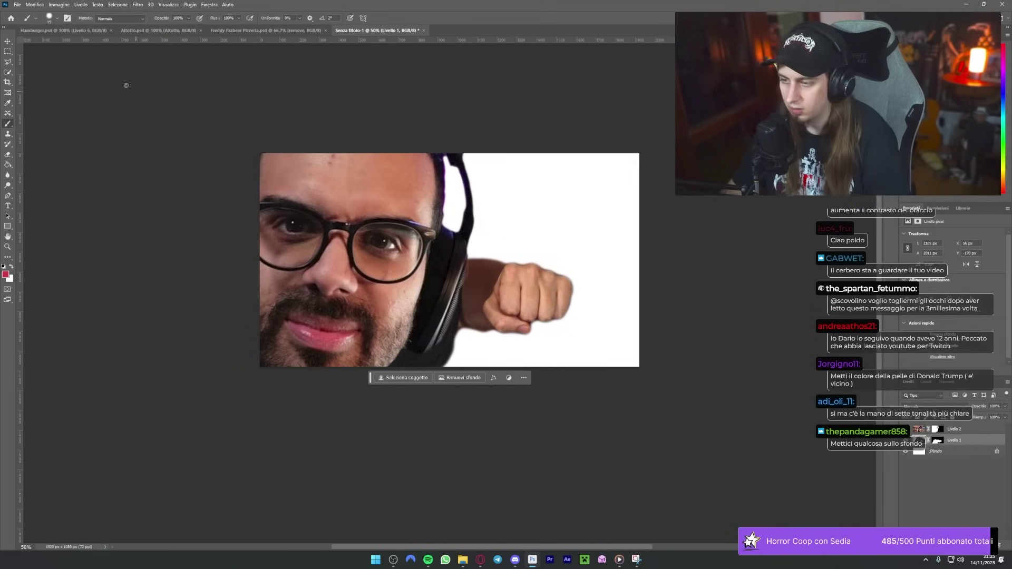
# Step: Stretch the fist layer wider with Free Transform, then zoom out and back in to check
pyautogui.click(8, 42)
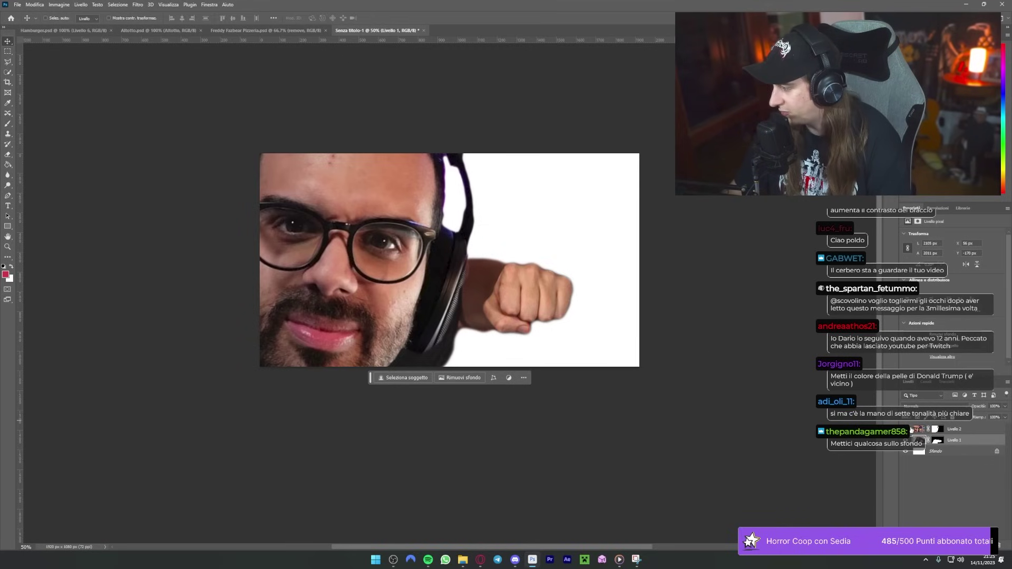
pyautogui.hotkey('ctrl', 't')
pyautogui.moveTo(687, 319); pyautogui.dragTo(732, 319)
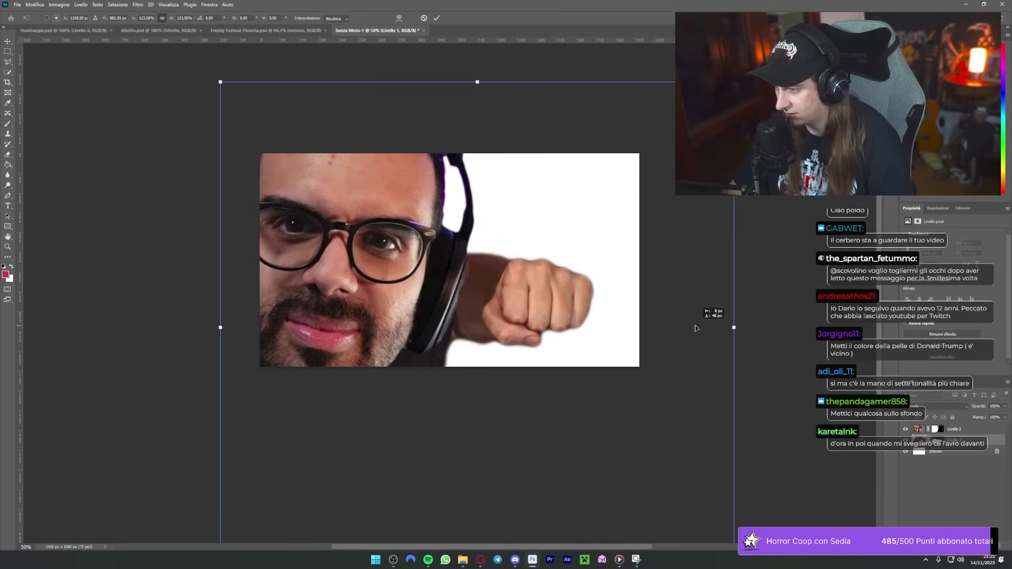
pyautogui.press('Return')
pyautogui.hotkey('ctrl', '-')
pyautogui.hotkey('ctrl', '-')
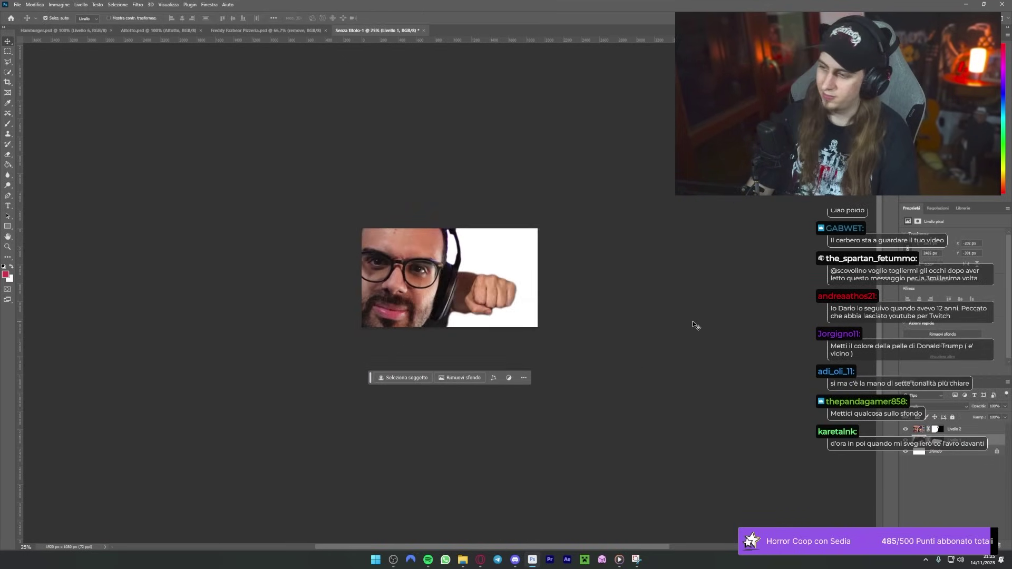
pyautogui.hotkey('ctrl', '-')
pyautogui.hotkey('ctrl', '-')
pyautogui.hotkey('ctrl', '+')
pyautogui.hotkey('ctrl', '+')
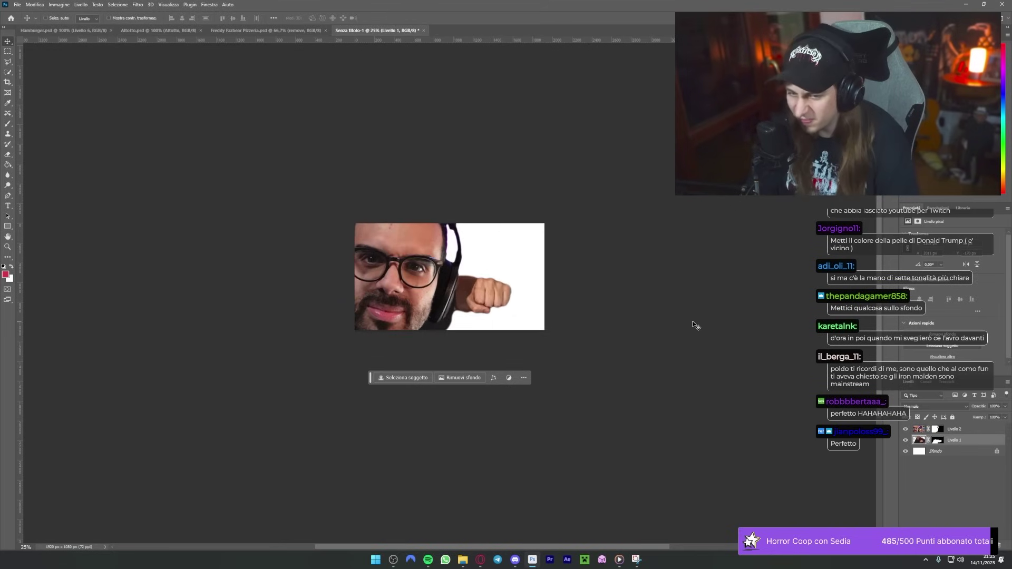
pyautogui.hotkey('ctrl', '+')
pyautogui.hotkey('ctrl', '-')
pyautogui.hotkey('ctrl', '+')
pyautogui.hotkey('ctrl', '+')
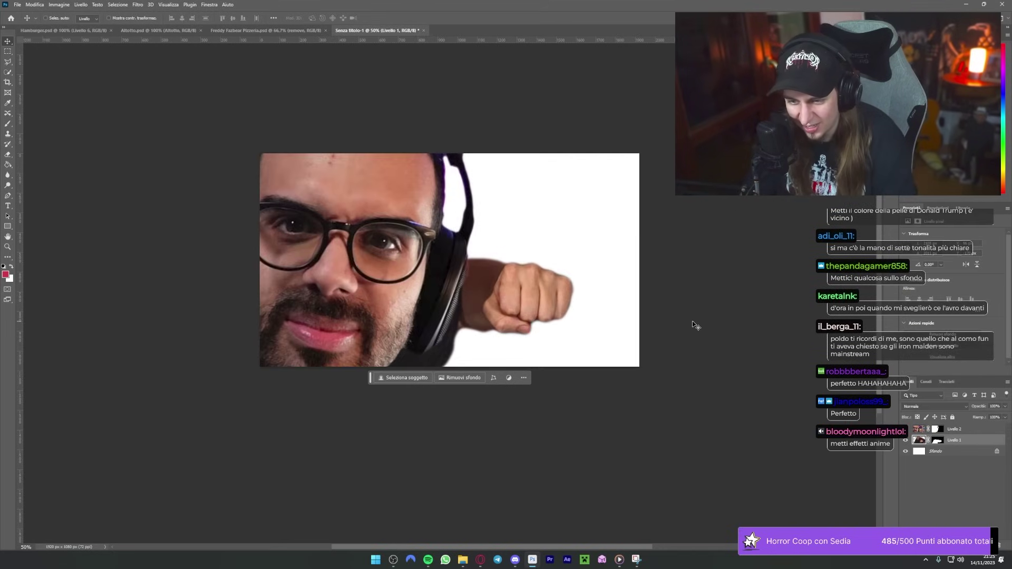
# Step: Search Google Images for 'dario moccia sfondo'
pyautogui.hotkey('alt', 'Tab')
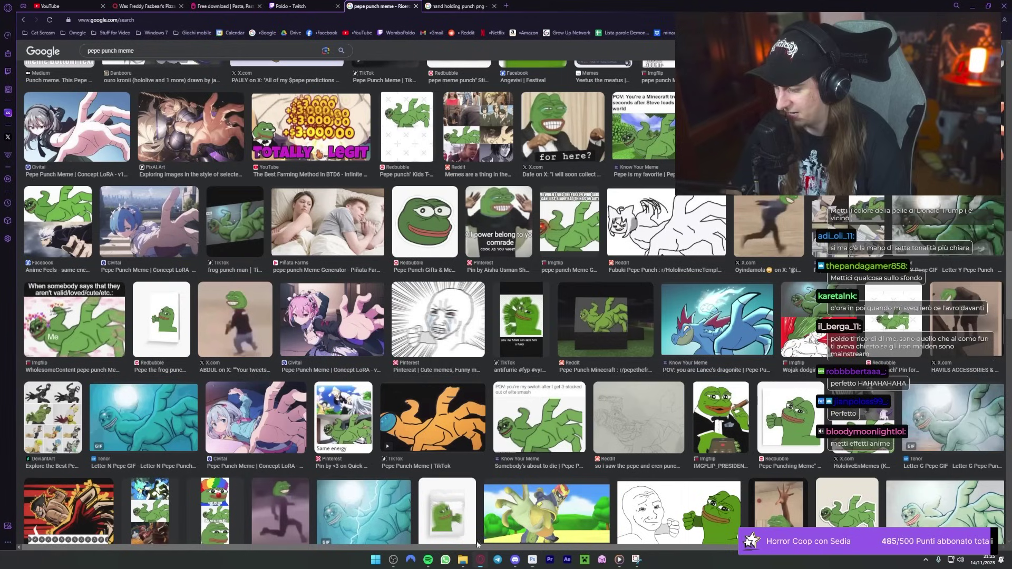
pyautogui.click(254, 52)
pyautogui.write('d')
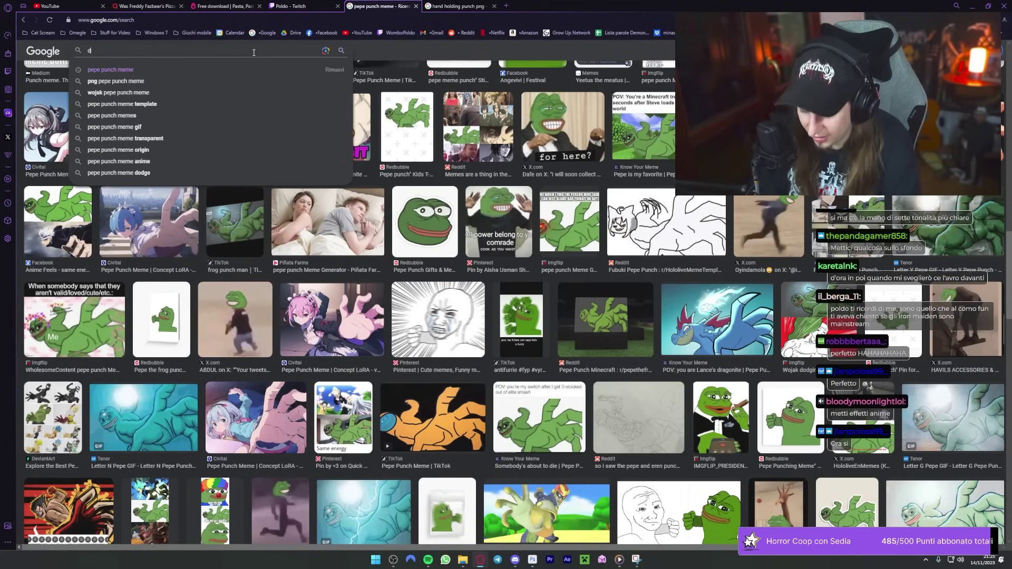
pyautogui.write('ario moccia sfondo')
pyautogui.press('Return')
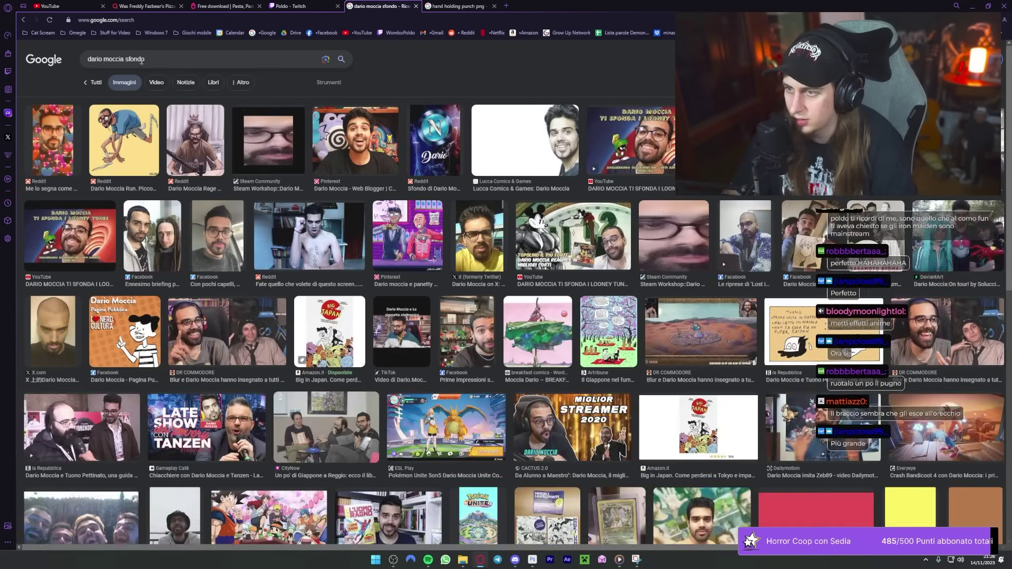
# Step: Change the image search to 'dario moccia studio'
pyautogui.click(152, 58)
pyautogui.press('BackSpace')
pyautogui.press('BackSpace')
pyautogui.press('BackSpace')
pyautogui.write('stanza')
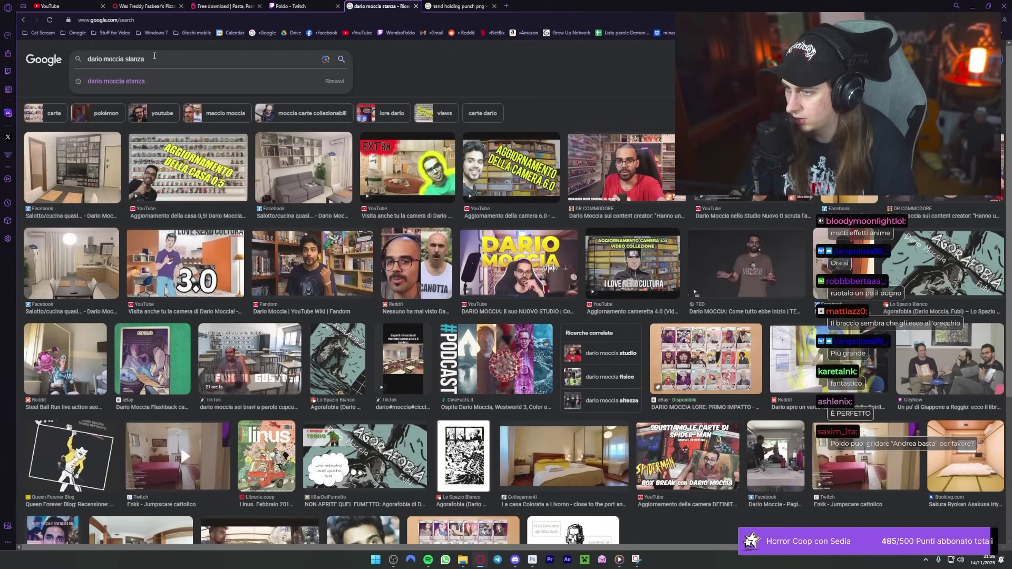
pyautogui.press('BackSpace')
pyautogui.press('BackSpace')
pyautogui.press('BackSpace')
pyautogui.write('studio')
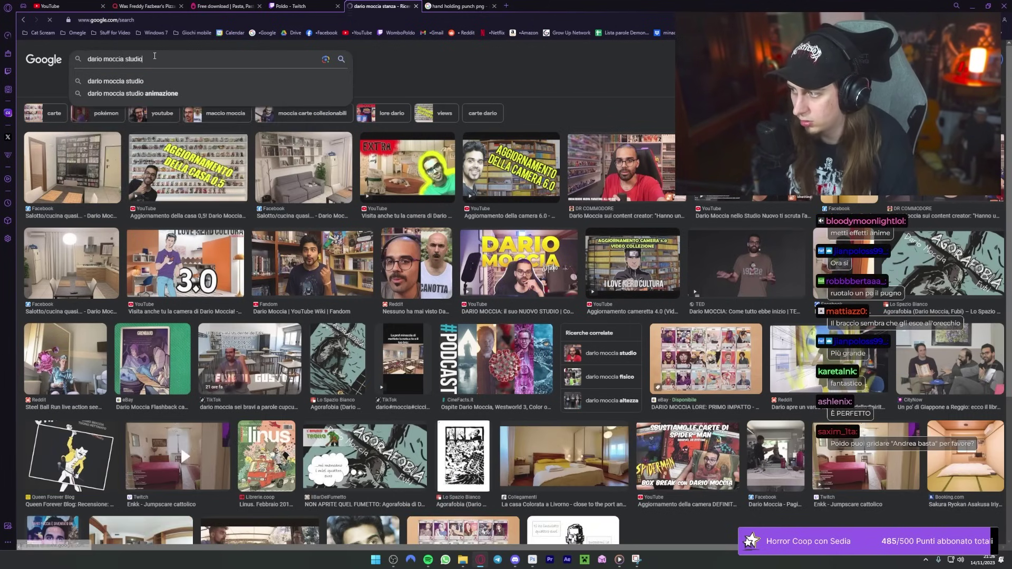
pyautogui.press('Return')
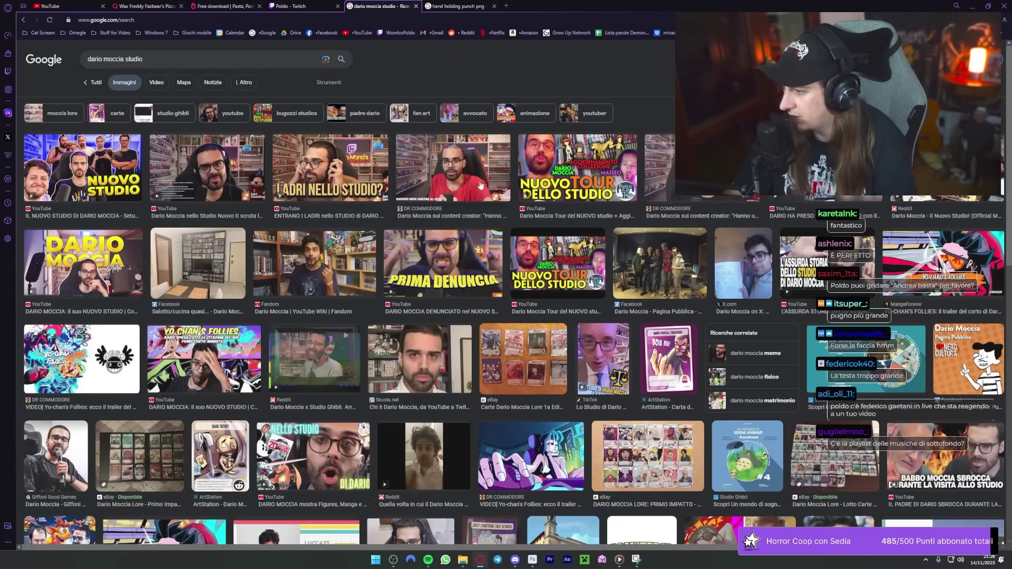
# Step: Copy the studio photo with shelves and paste it into Photoshop
pyautogui.click(454, 168)
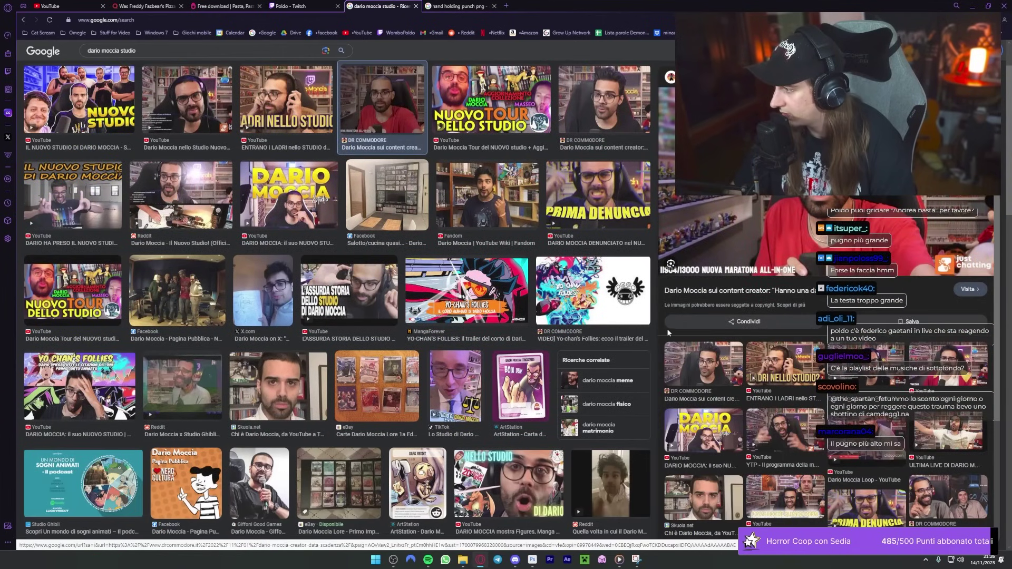
pyautogui.click(533, 560)
pyautogui.hotkey('ctrl', 'v')
# Step: Move the pasted studio photo further right and commit its transform
pyautogui.hotkey('ctrl', 't')
pyautogui.moveTo(458, 275)
pyautogui.mouseDown()
pyautogui.moveTo(523, 284)
pyautogui.moveTo(577, 270)
pyautogui.mouseUp()
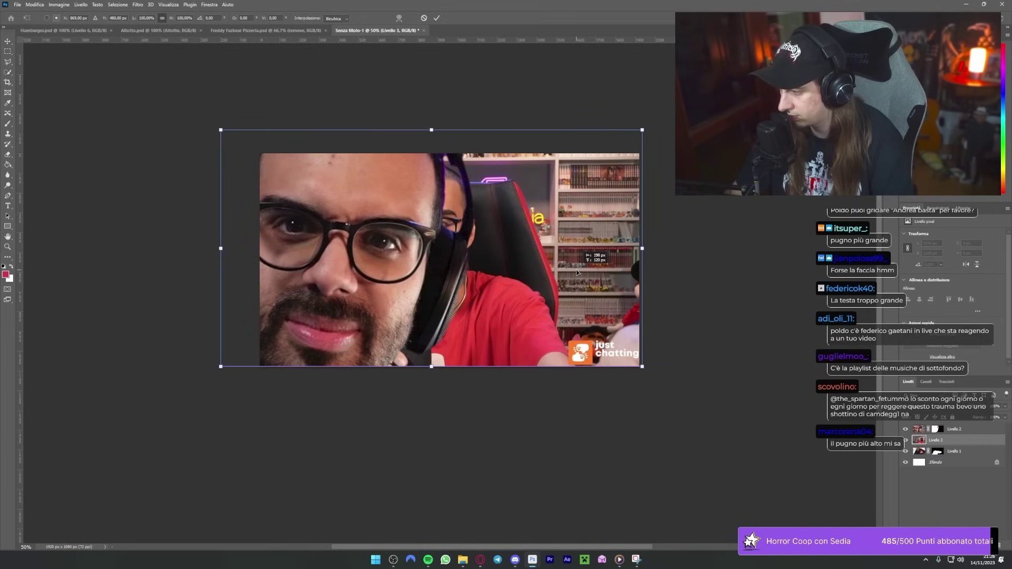
pyautogui.press('Return')
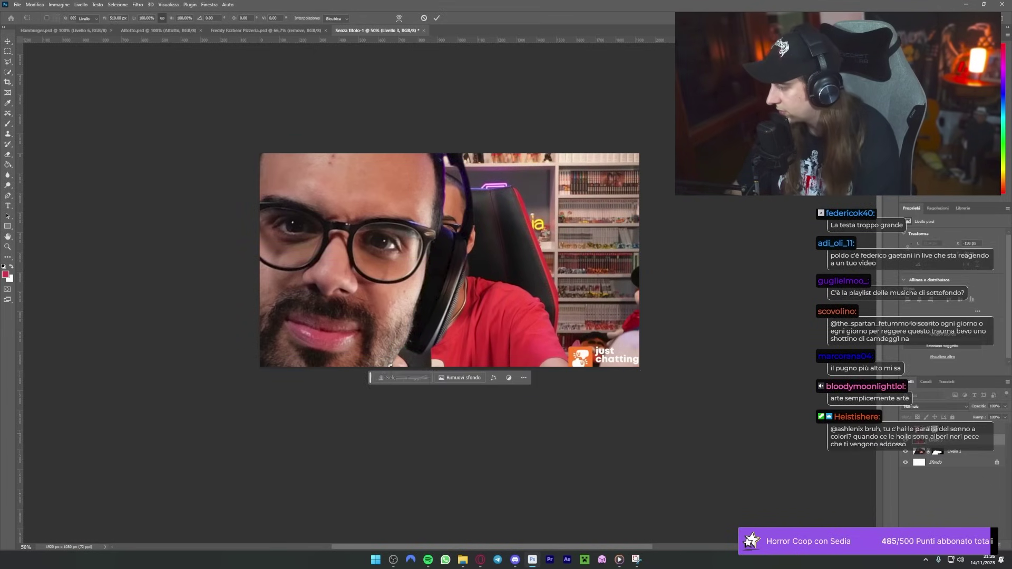
pyautogui.press('Escape')
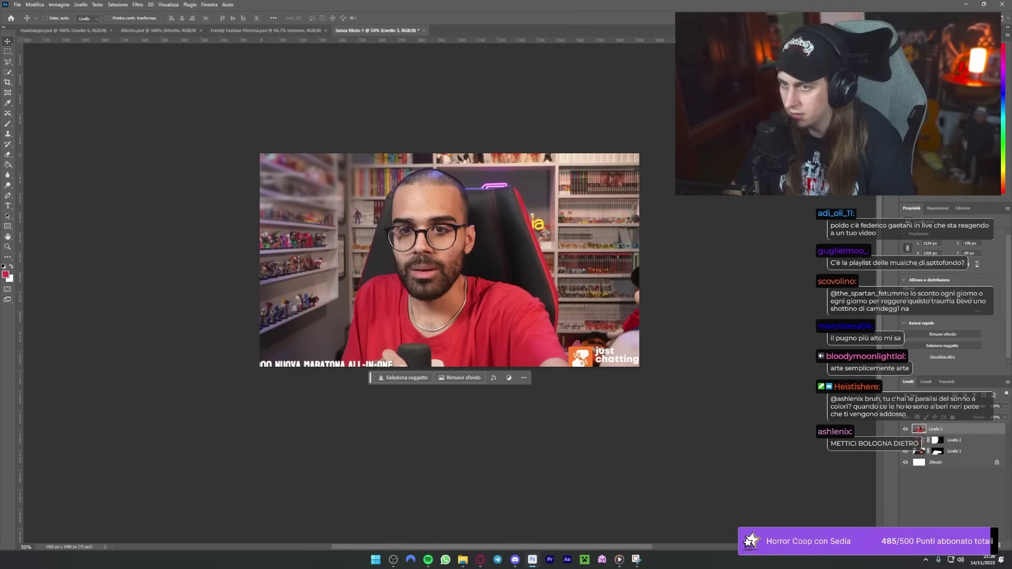
# Step: Draw a rectangular selection around the man in the red shirt
pyautogui.click(8, 51)
pyautogui.moveTo(341, 169); pyautogui.dragTo(571, 373)
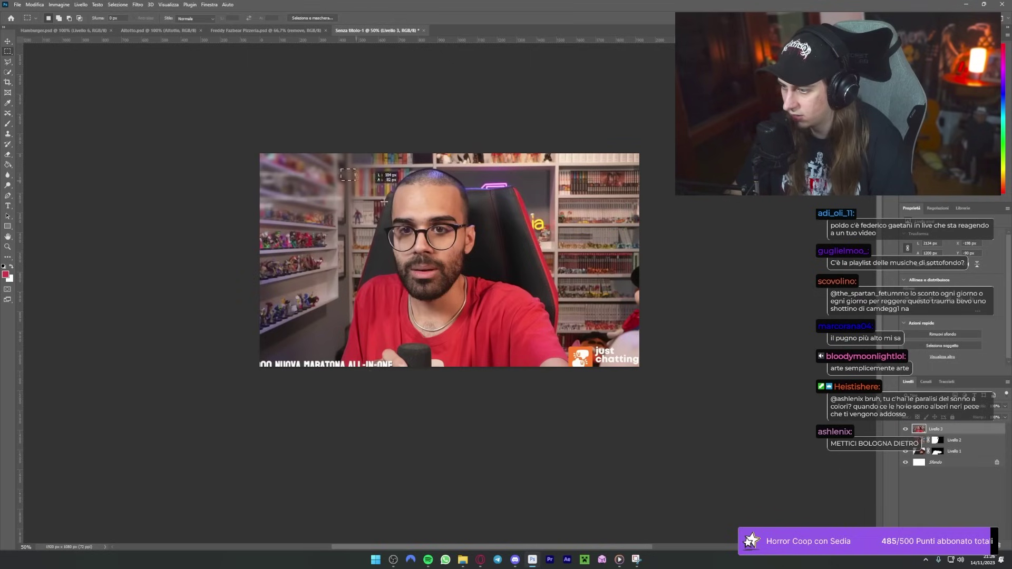
pyautogui.moveTo(327, 161)
pyautogui.mouseDown()
pyautogui.moveTo(575, 387)
pyautogui.moveTo(566, 380)
pyautogui.mouseUp()
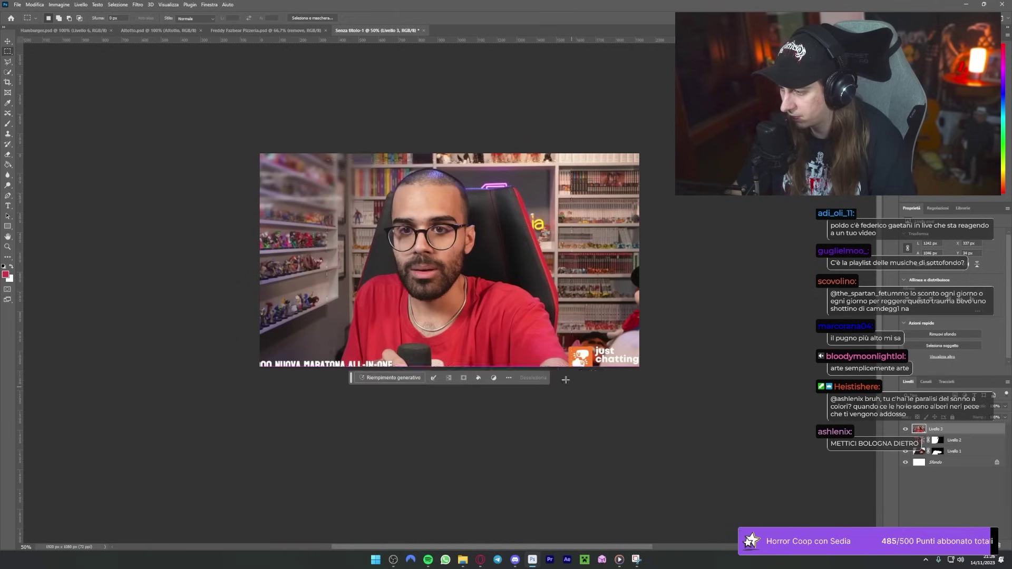
pyautogui.click(387, 377)
# Step: Generate a 'remove' fill over the man, compare variations 1–3, and keep variation 1
pyautogui.write('remove')
pyautogui.press('Return')
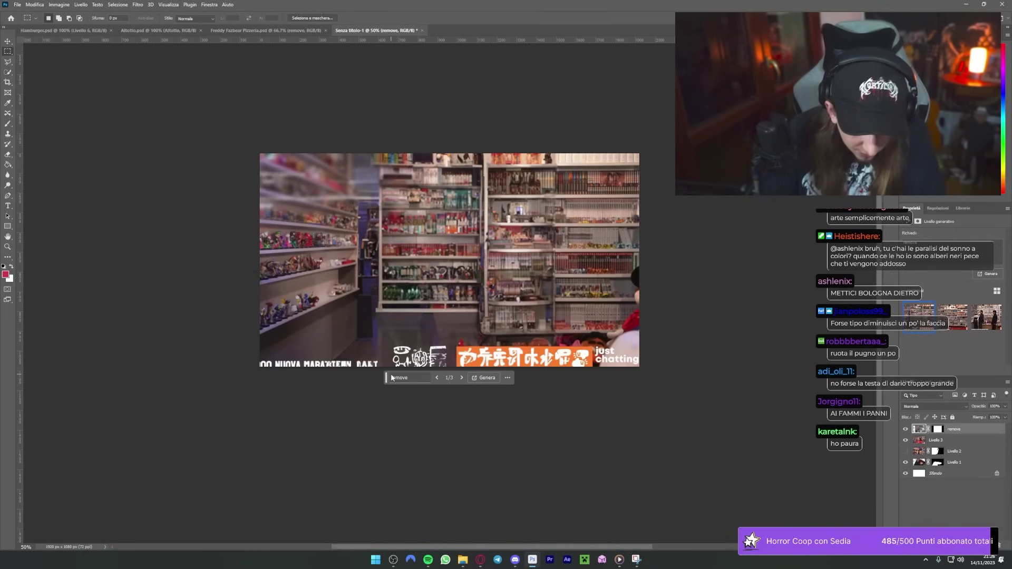
pyautogui.click(463, 379)
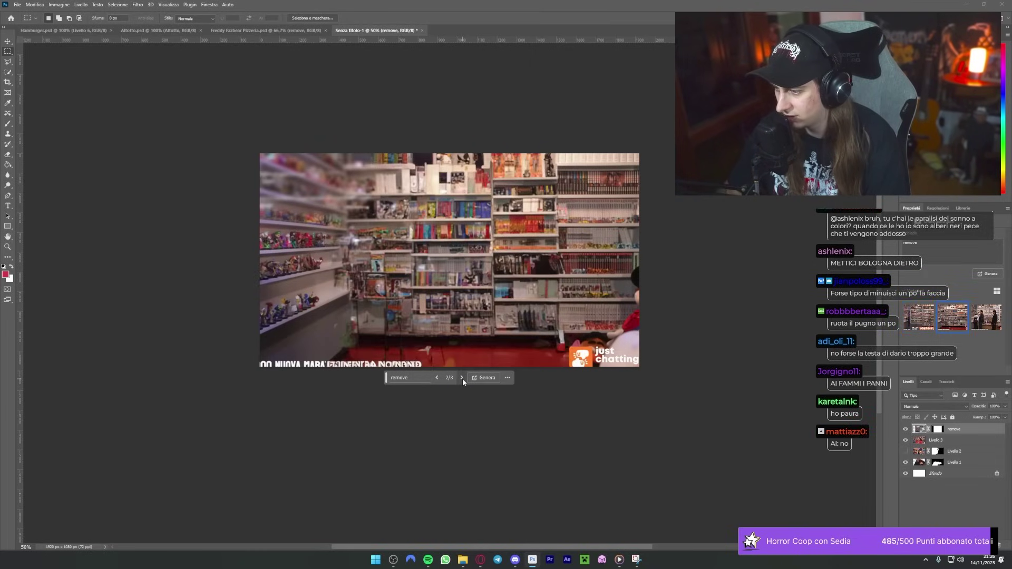
pyautogui.click(462, 379)
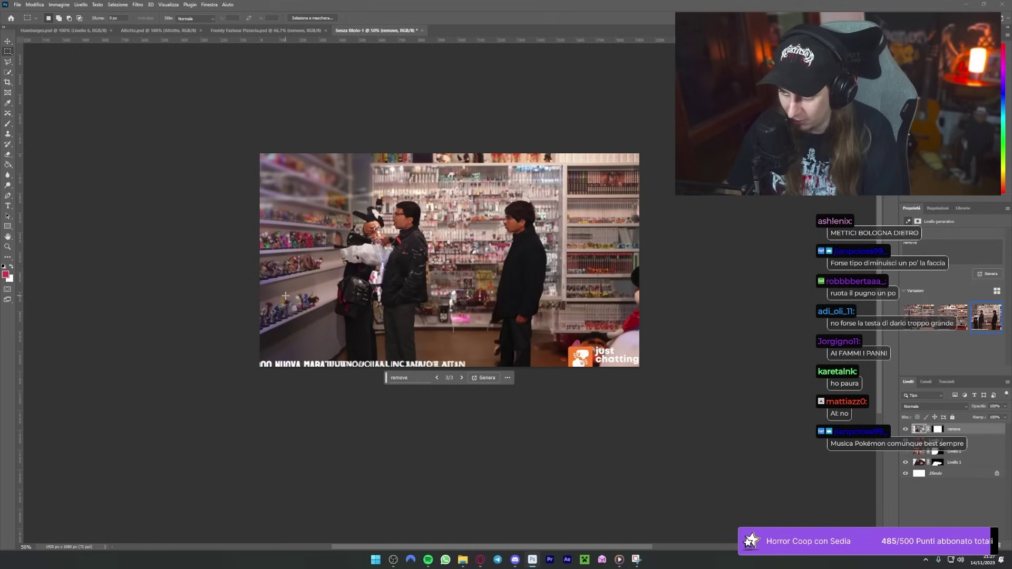
pyautogui.hotkey('ctrl', '+')
pyautogui.hotkey('ctrl', '+')
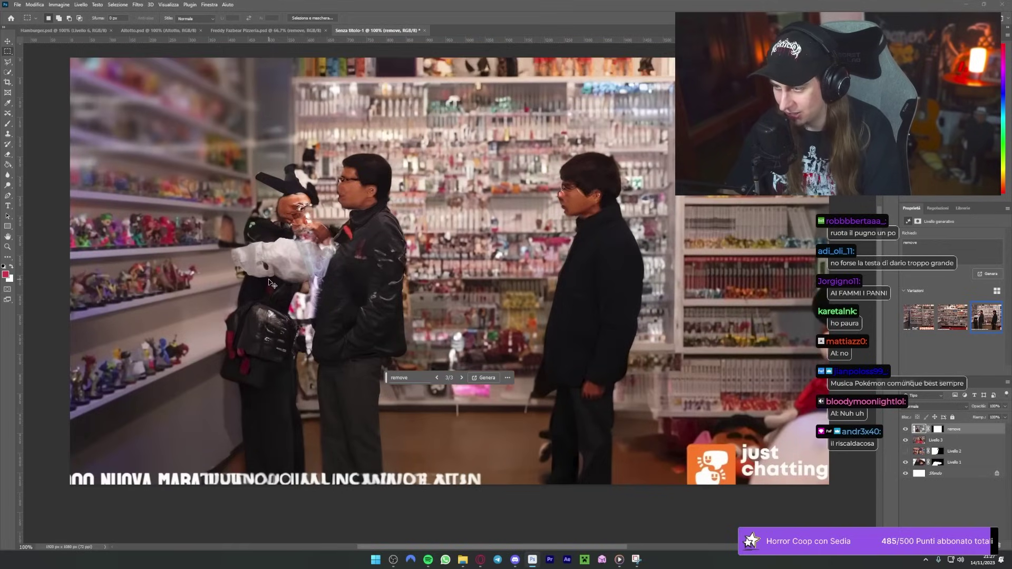
pyautogui.hscroll(-3, 272, 283)
pyautogui.scroll(2, 272, 284)
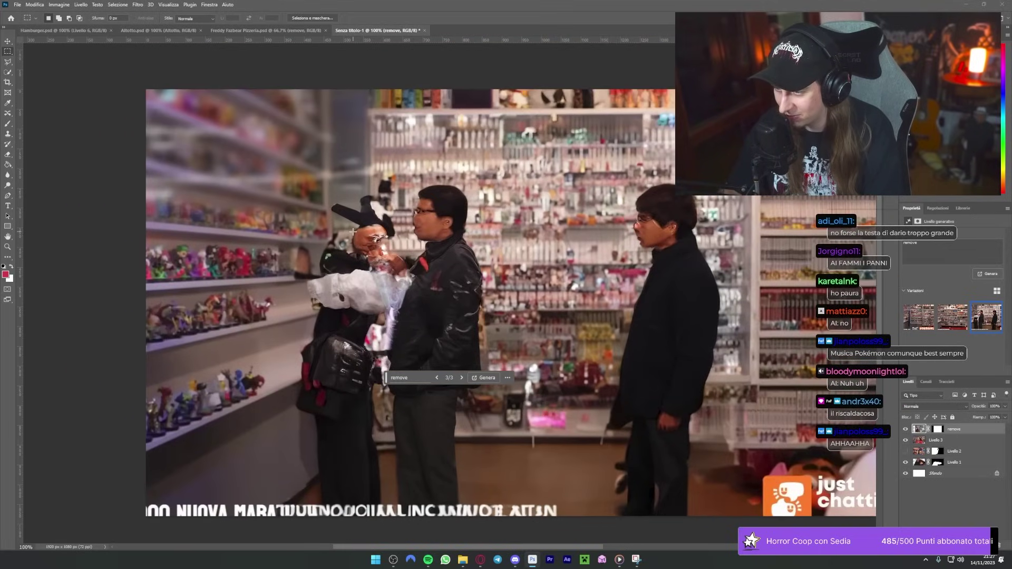
pyautogui.hotkey('ctrl', '-')
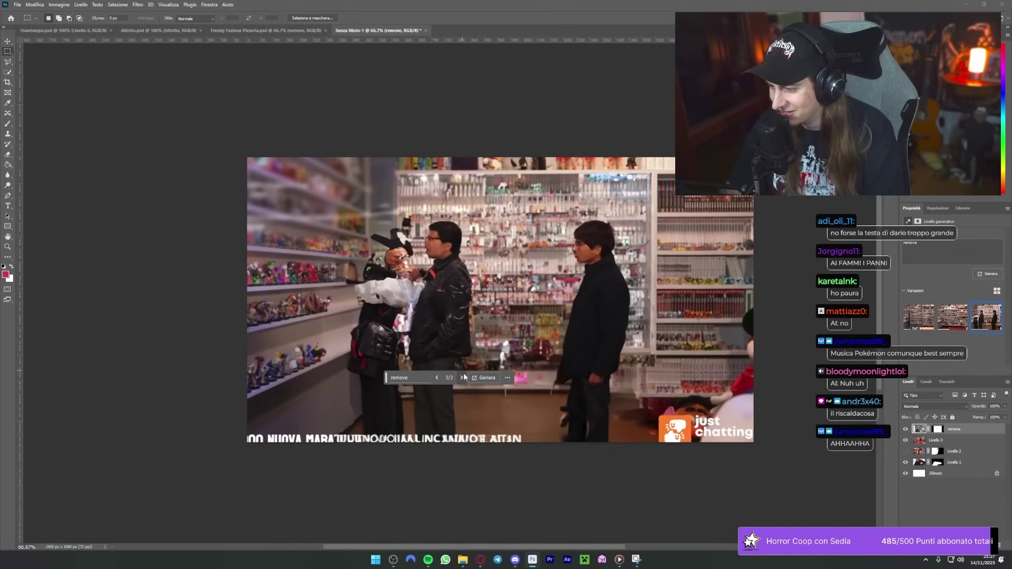
pyautogui.click(462, 378)
pyautogui.rightClick(958, 441)
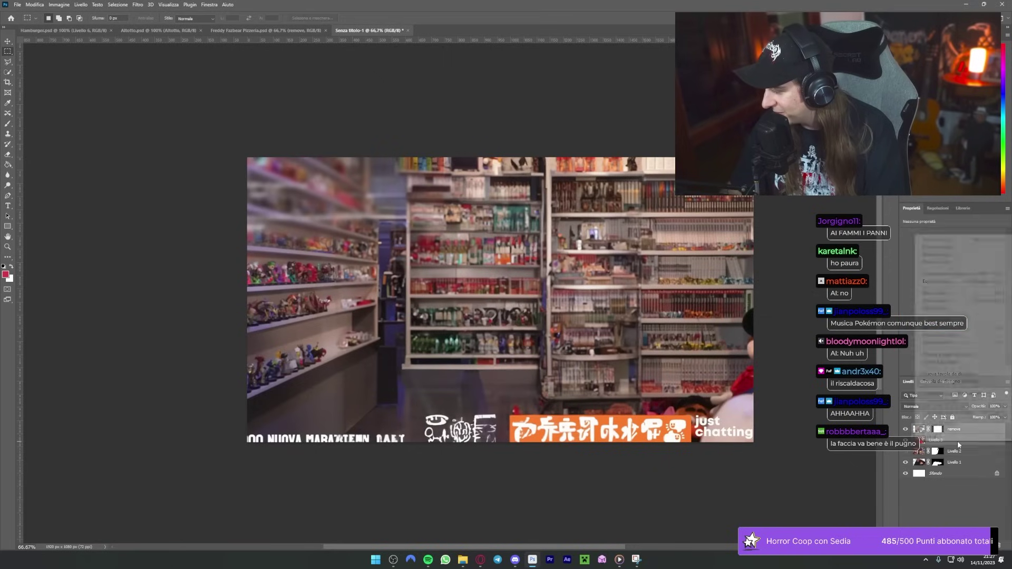
# Step: Convert the generated shelf layer to a smart object and scale it up to fill the frame
pyautogui.click(984, 393)
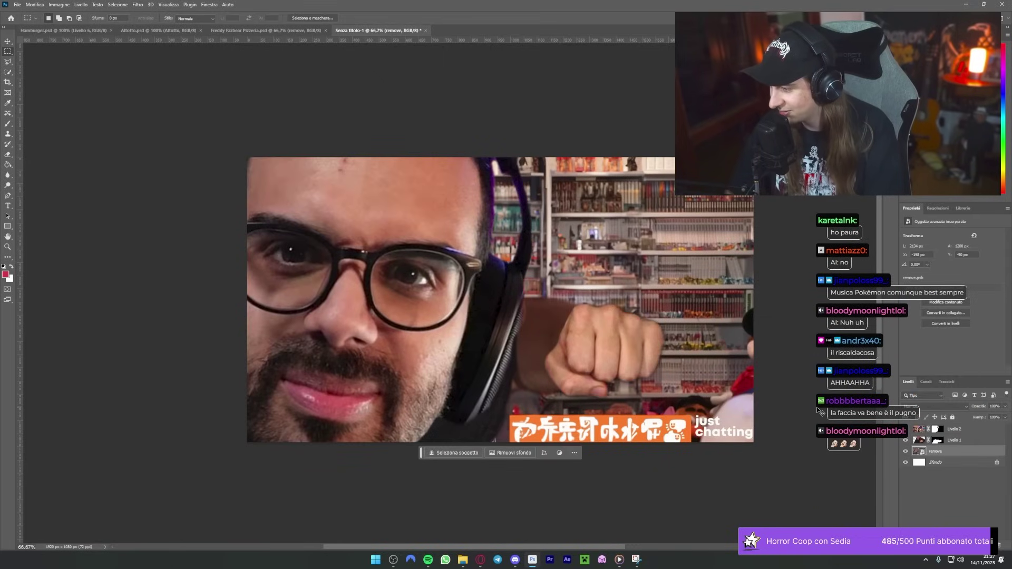
pyautogui.hotkey('ctrl', '-')
pyautogui.hotkey('ctrl', '-')
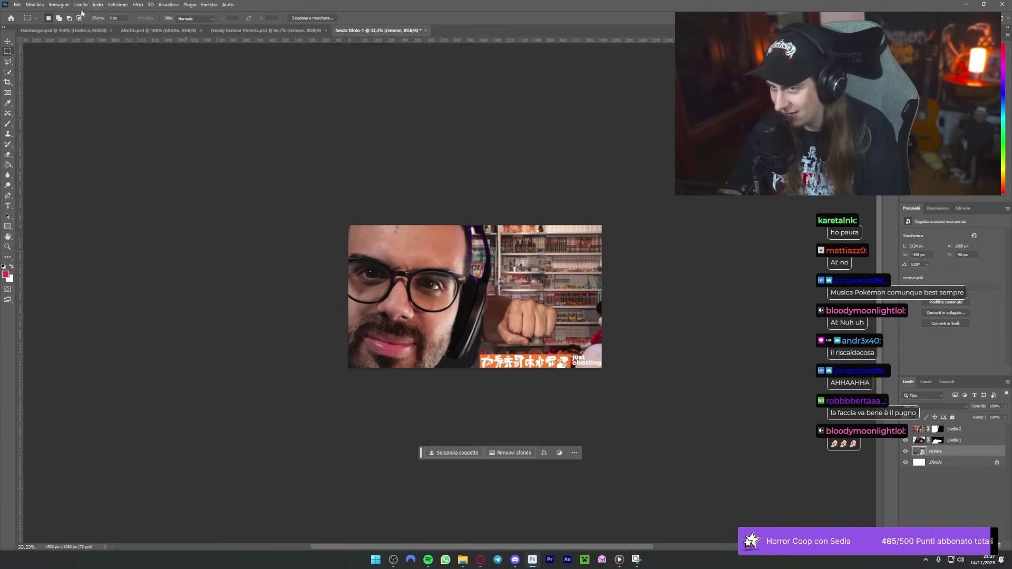
pyautogui.click(7, 38)
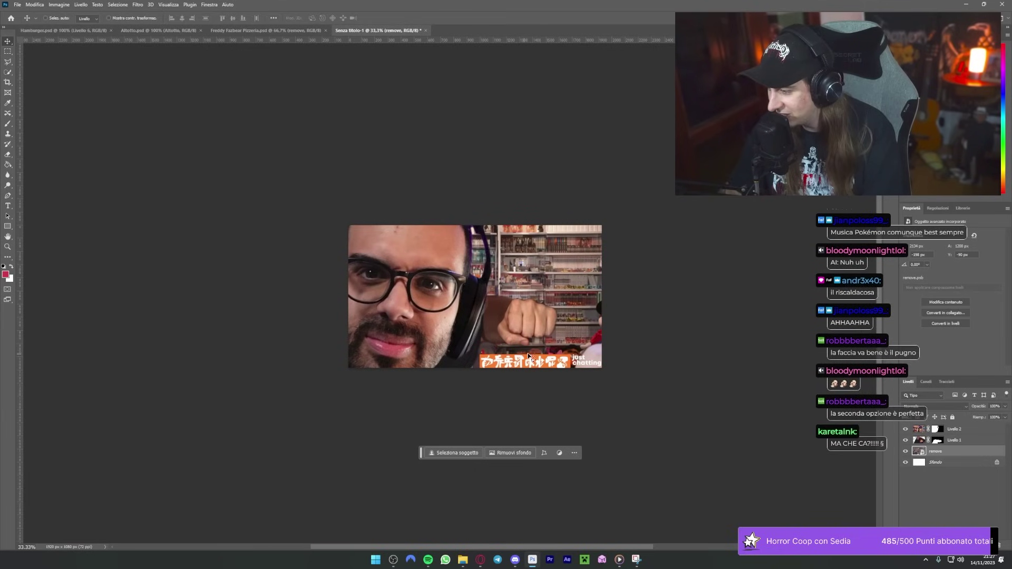
pyautogui.hotkey('ctrl', 't')
pyautogui.moveTo(607, 299); pyautogui.dragTo(635, 290)
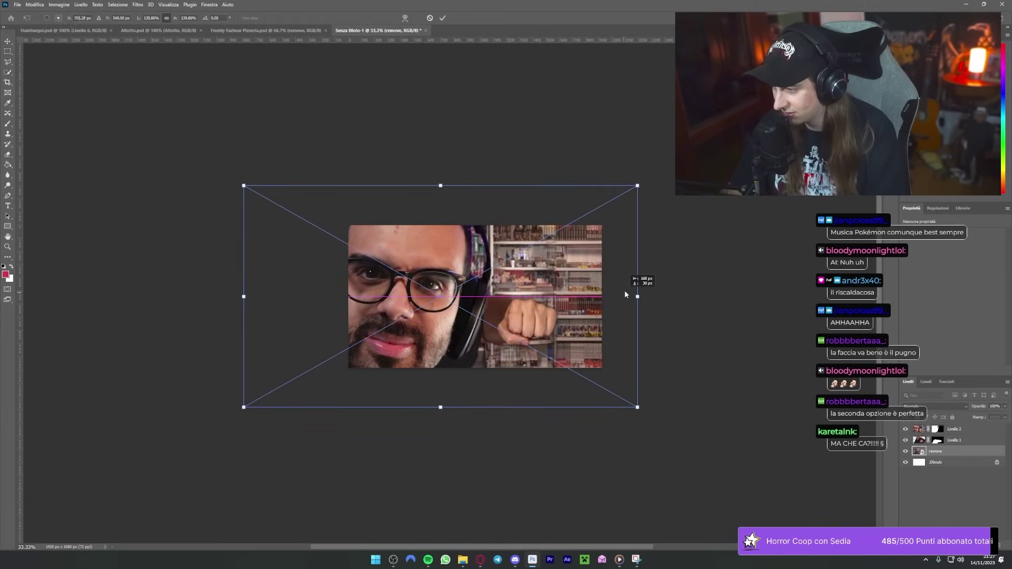
pyautogui.press('Return')
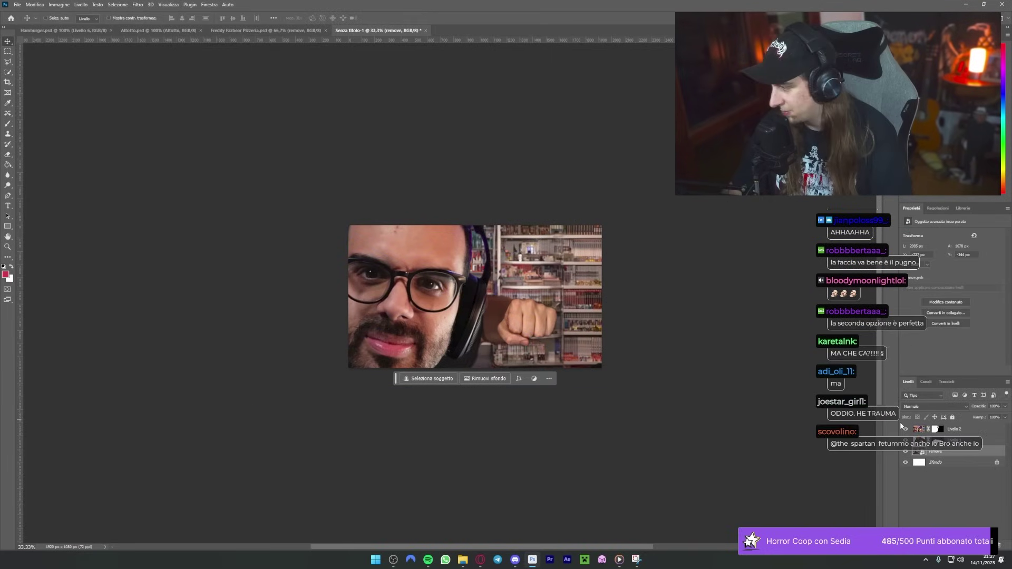
pyautogui.click(955, 429)
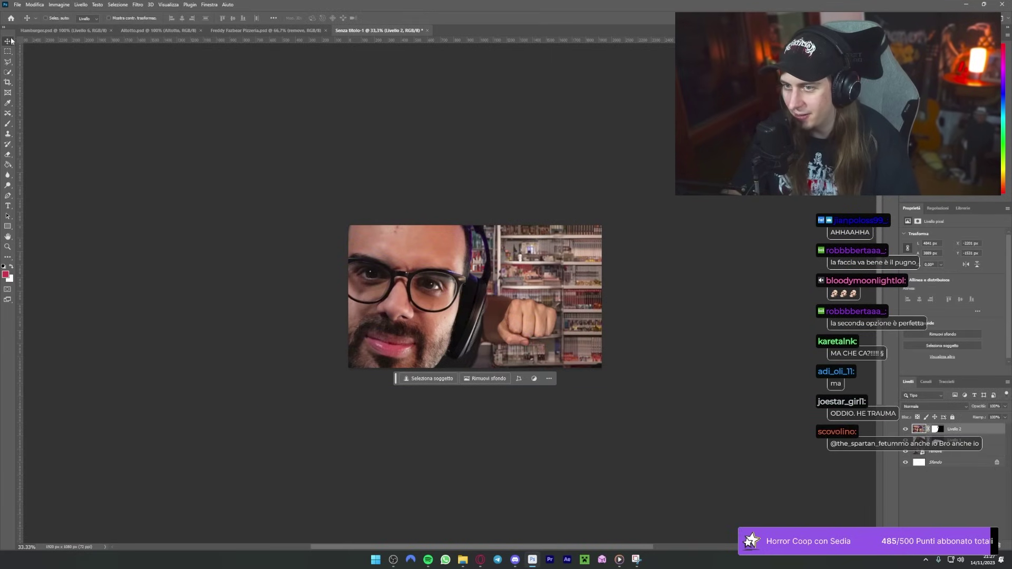
# Step: Shrink the face layer Livello 2 slightly from its side handle
pyautogui.hotkey('ctrl', 't')
pyautogui.moveTo(696, 280); pyautogui.dragTo(666, 279)
pyautogui.press('Return')
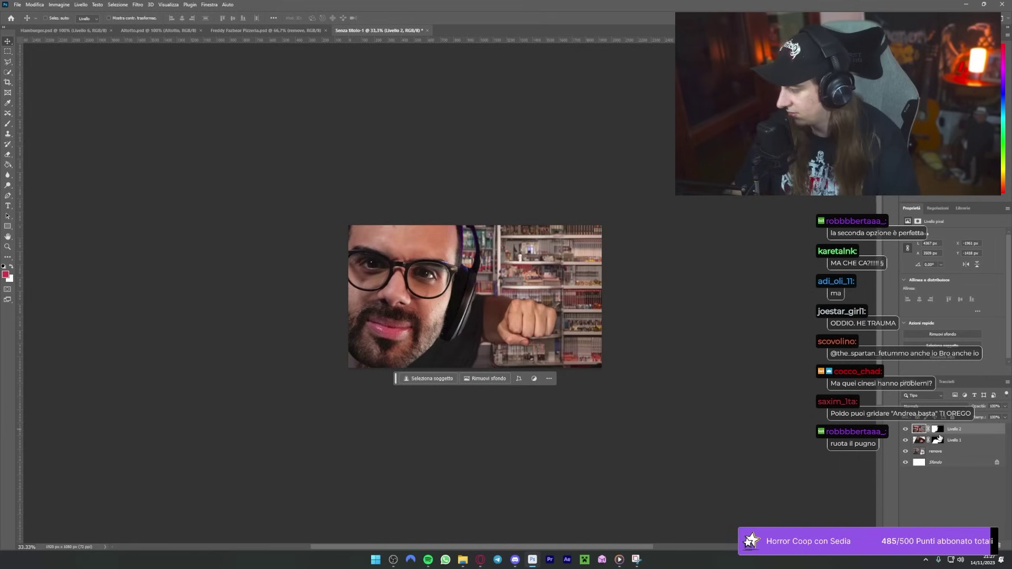
# Step: Set up a white brush for painting on Livello 2's layer mask
pyautogui.click(938, 429)
pyautogui.press('b')
pyautogui.click(57, 18)
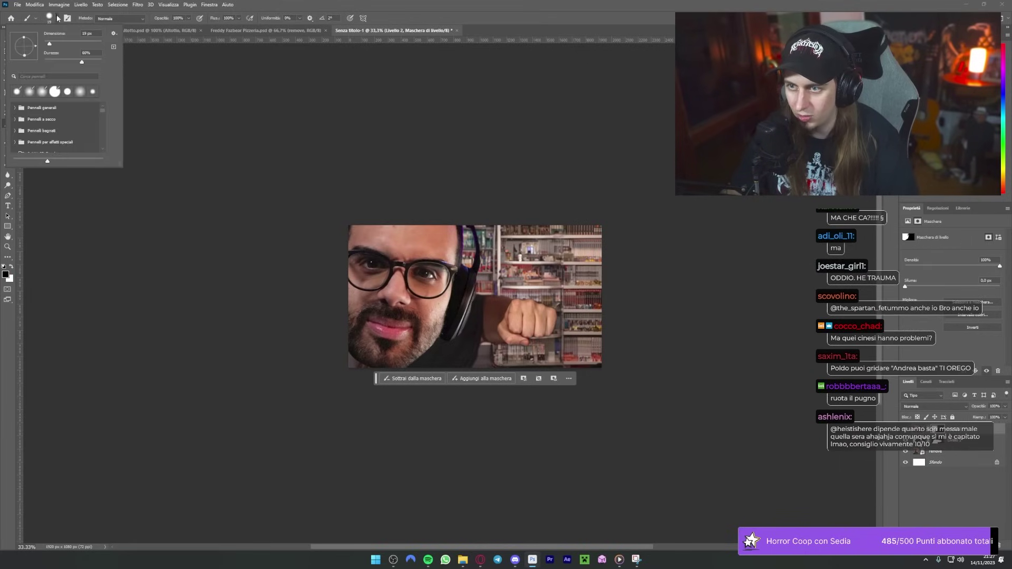
pyautogui.press('Return')
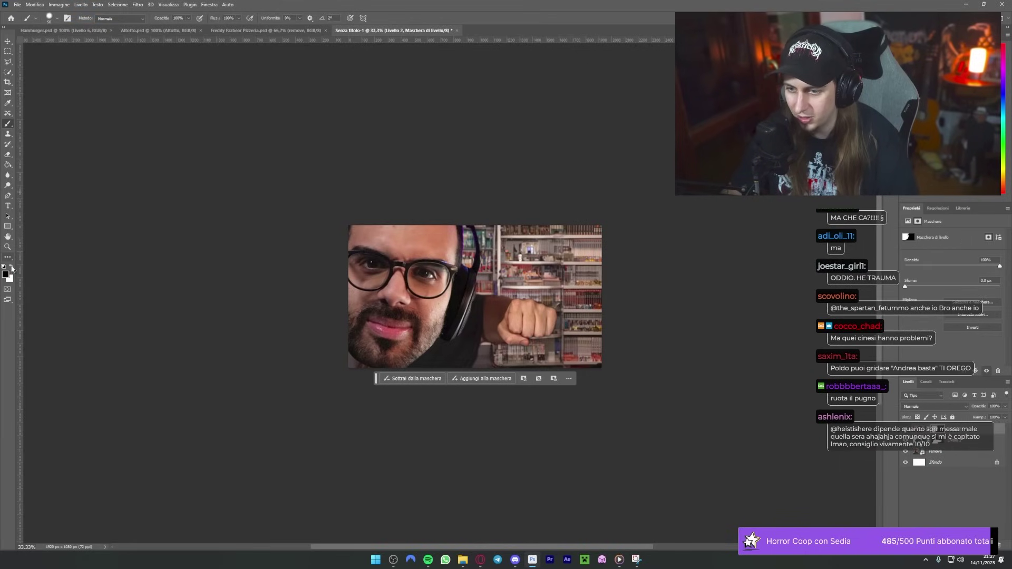
pyautogui.click(11, 268)
pyautogui.click(57, 18)
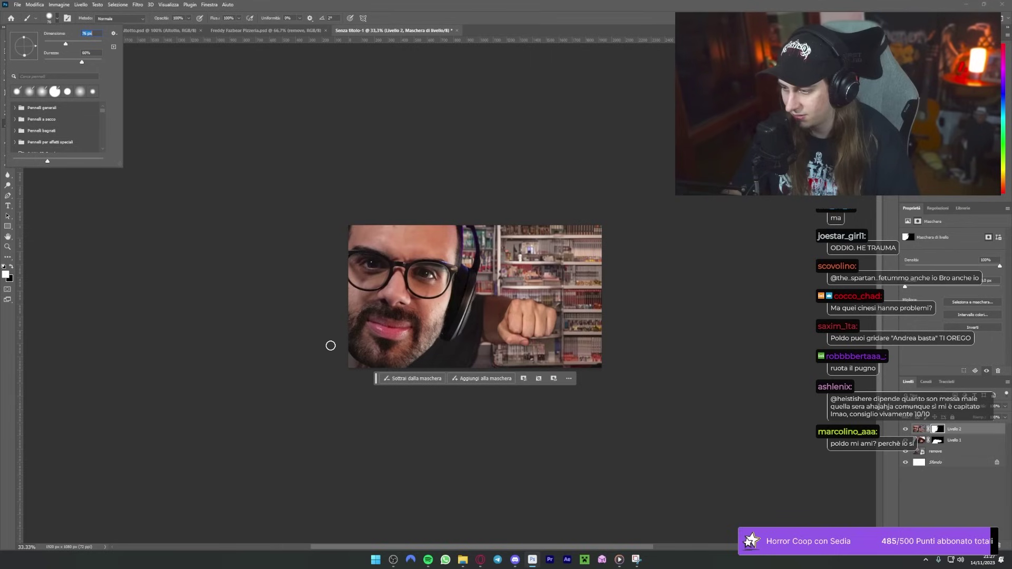
pyautogui.press('Return')
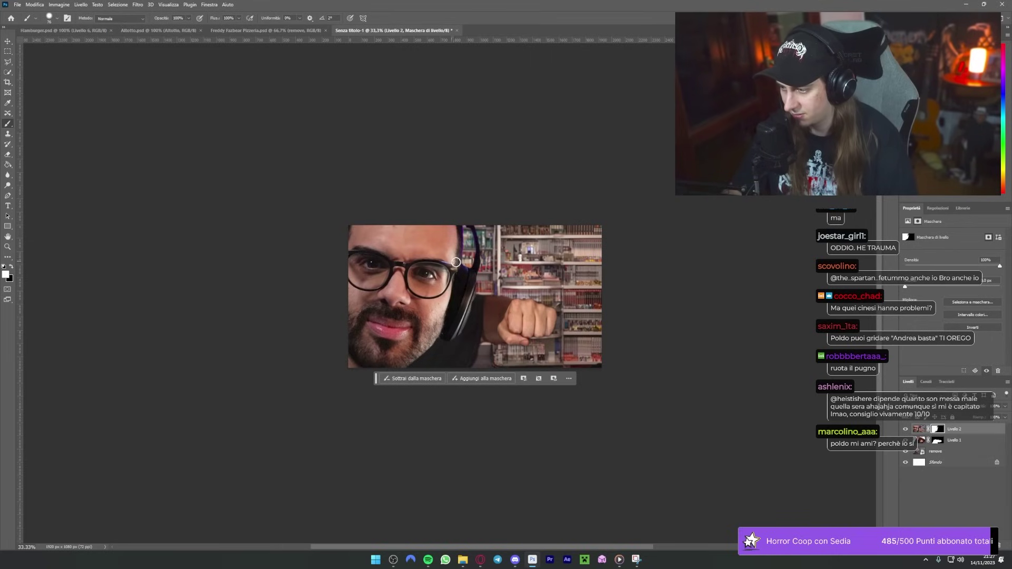
# Step: Nudge the face layer a few pixels down and to the right
pyautogui.hotkey('ctrl', 't')
pyautogui.press('Escape')
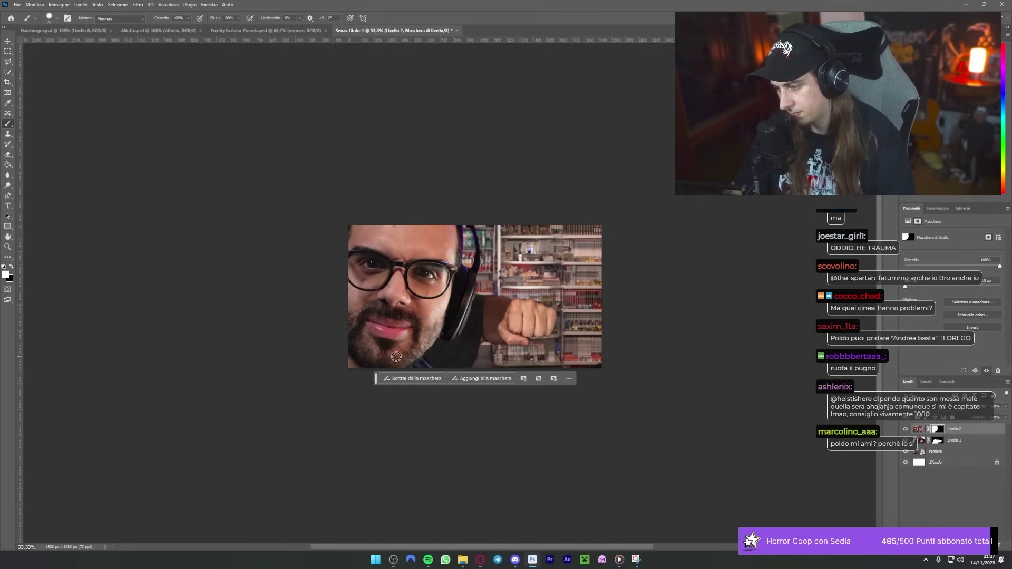
pyautogui.keyDown('alt'); pyautogui.scroll(-2, 599, 274); pyautogui.keyUp('alt')
pyautogui.keyDown('alt'); pyautogui.scroll(2, 599, 272); pyautogui.keyUp('alt')
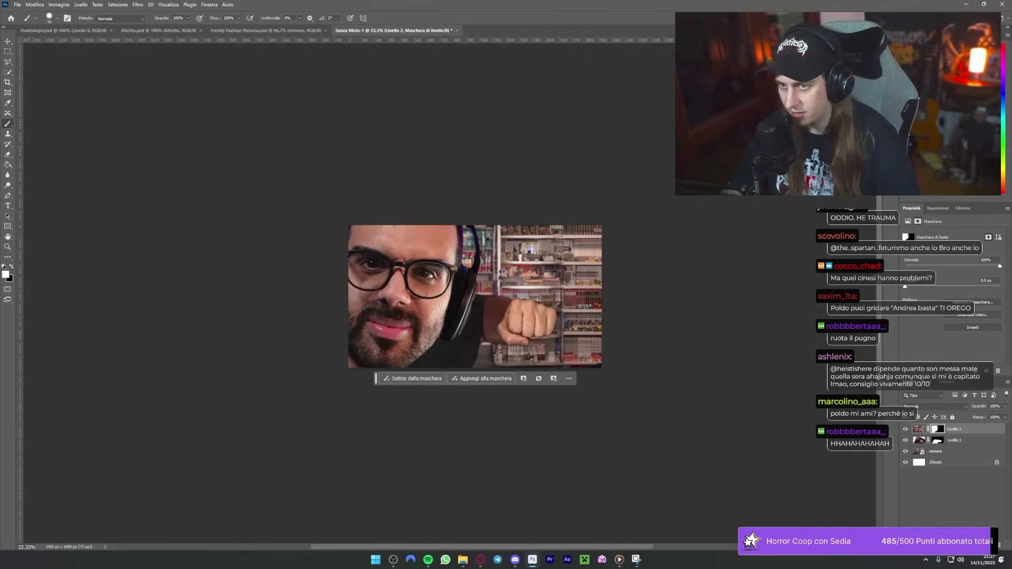
pyautogui.press('v')
pyautogui.moveTo(393, 236); pyautogui.dragTo(395, 237)
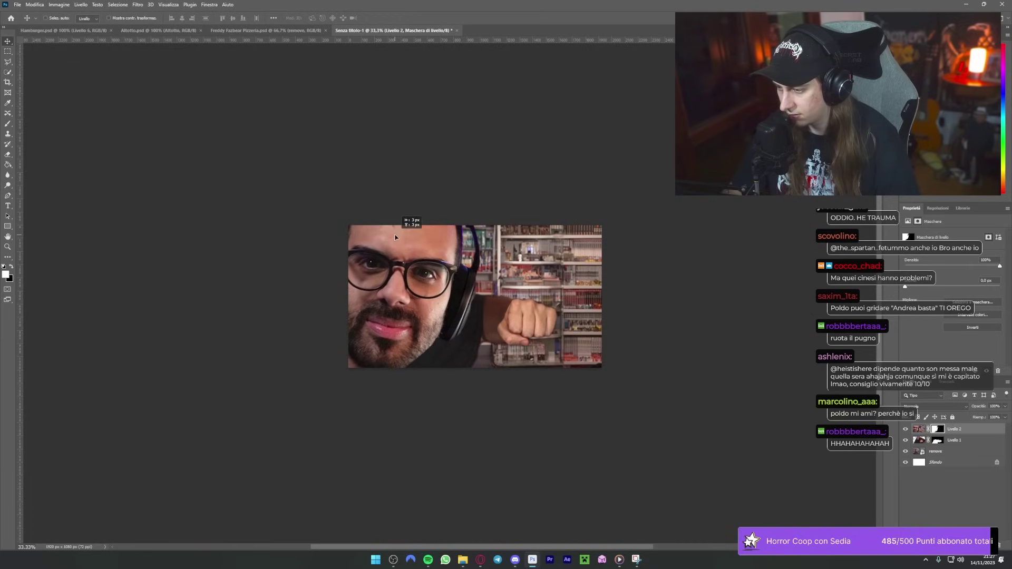
# Step: Tilt the fist layer Livello 1 a few degrees and move it down-left
pyautogui.keyDown('ctrl'); pyautogui.click(581, 342); pyautogui.keyUp('ctrl')
pyautogui.hotkey('ctrl', 't')
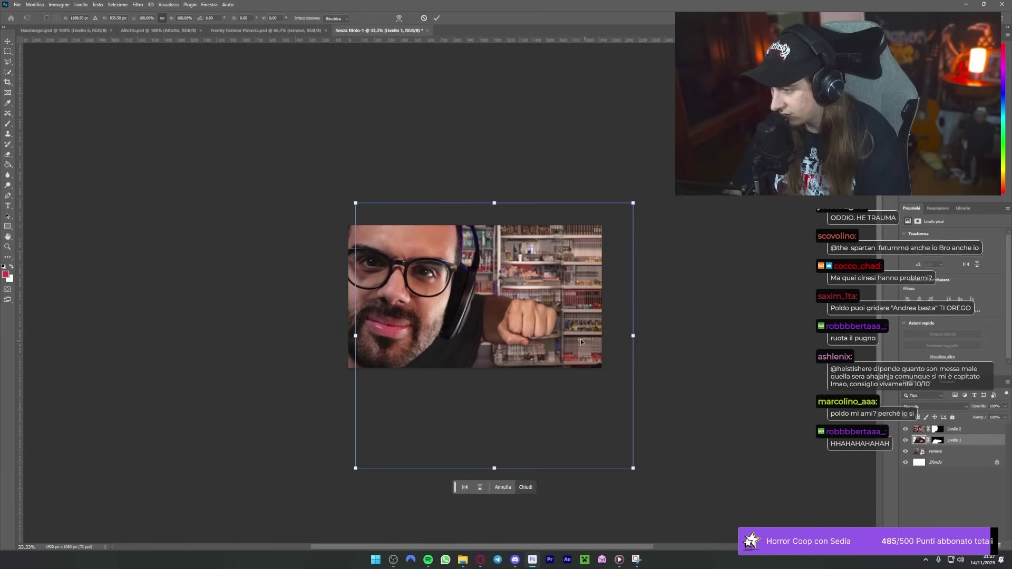
pyautogui.moveTo(651, 339)
pyautogui.mouseDown()
pyautogui.moveTo(646, 322)
pyautogui.moveTo(663, 354)
pyautogui.moveTo(657, 369)
pyautogui.mouseUp()
pyautogui.press('Escape')
pyautogui.hotkey('ctrl', 't')
pyautogui.moveTo(580, 338)
pyautogui.mouseDown()
pyautogui.moveTo(586, 348)
pyautogui.moveTo(568, 349)
pyautogui.mouseUp()
pyautogui.press('Escape')
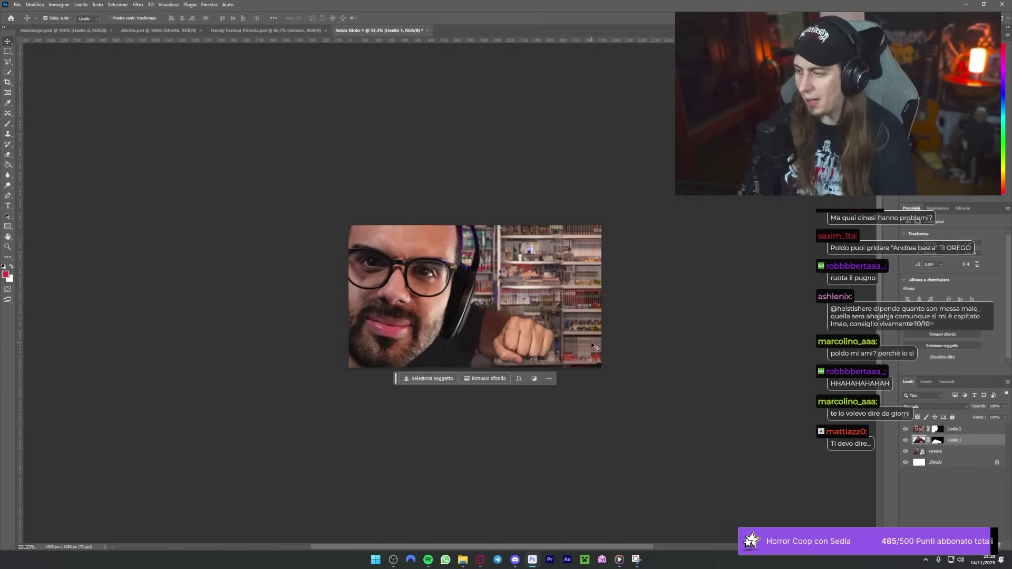
# Step: Zoom the view to 50% and pan around to check the fist's placement
pyautogui.hotkey('ctrl', '-')
pyautogui.hotkey('ctrl', '+')
pyautogui.hotkey('ctrl', '+')
pyautogui.hotkey('ctrl', '+')
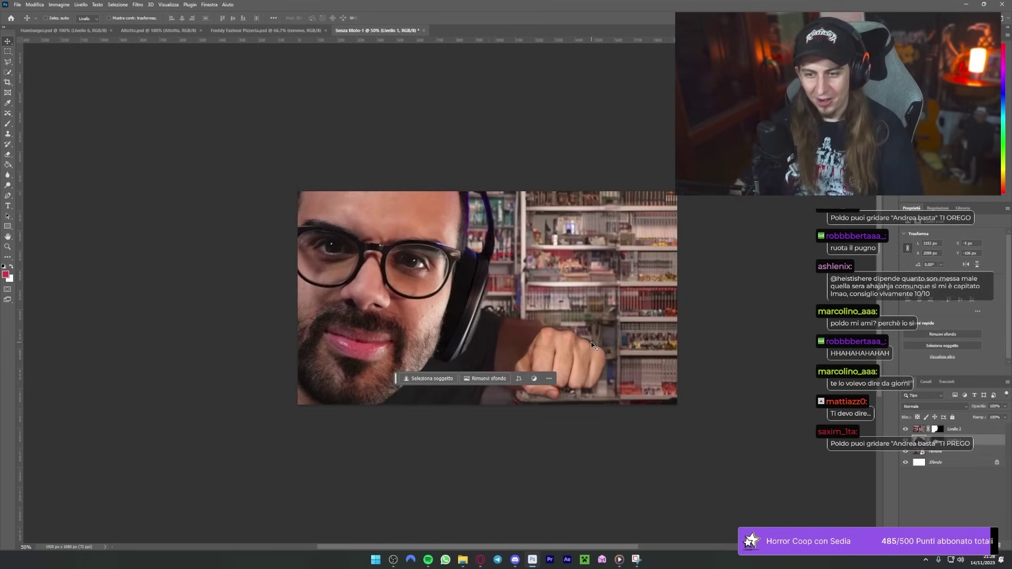
pyautogui.hscroll(2, 529, 216)
pyautogui.scroll(1, 535, 224)
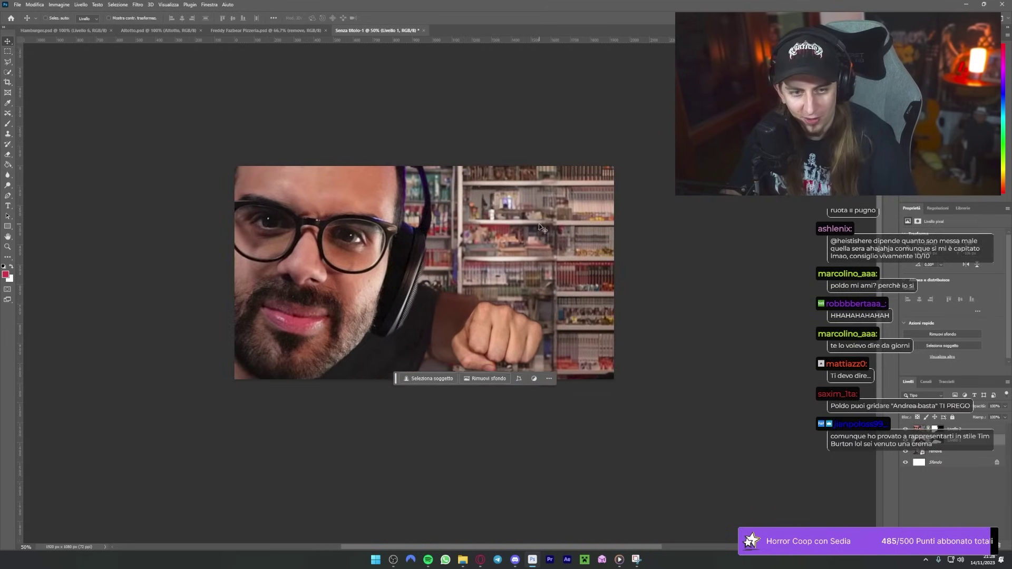
pyautogui.scroll(-1, 747, 276)
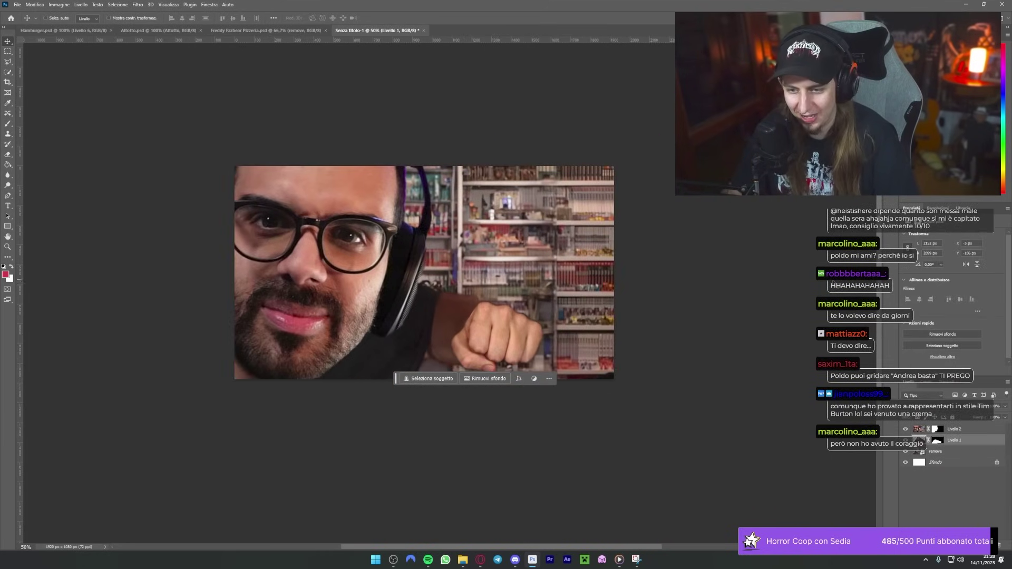
pyautogui.scroll(-1, 740, 255)
pyautogui.scroll(1, 740, 255)
pyautogui.scroll(1, 739, 254)
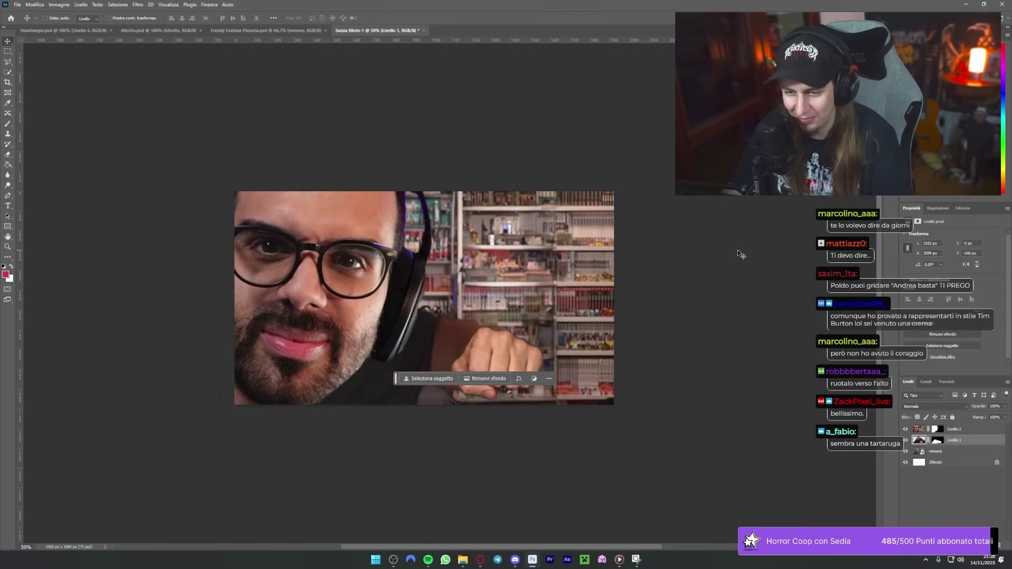
pyautogui.scroll(-1, 741, 255)
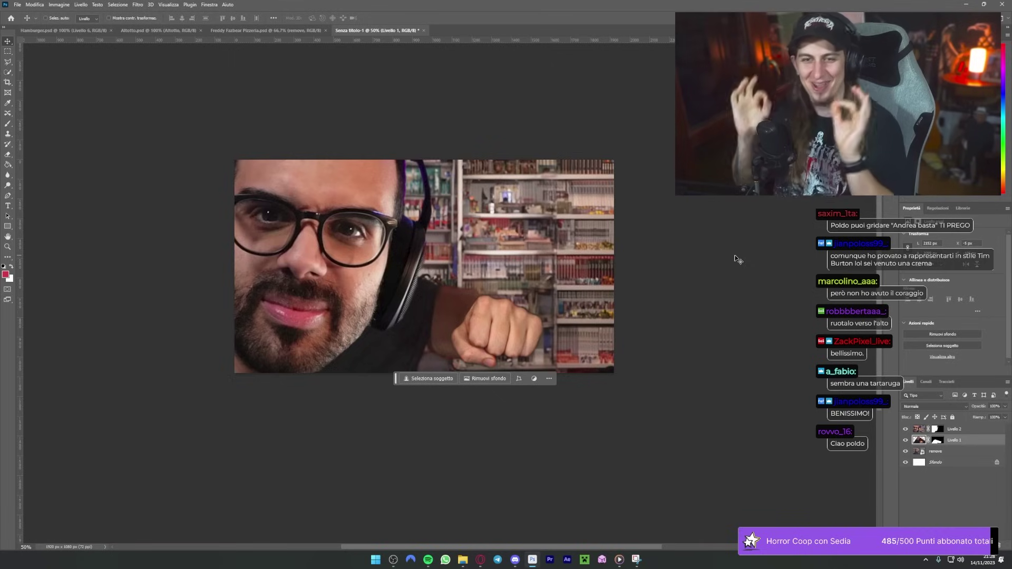
# Step: Stamp all visible layers into a new layer and apply a Lens Correction distortion to it
pyautogui.click(928, 429)
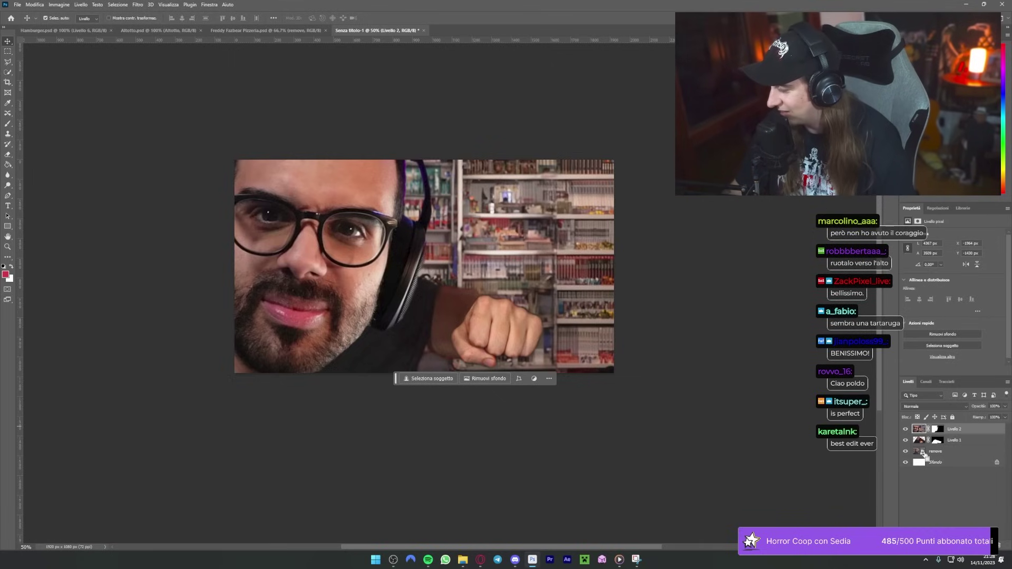
pyautogui.hotkey('ctrl', 'alt', 'shift', 'e')
pyautogui.click(137, 5)
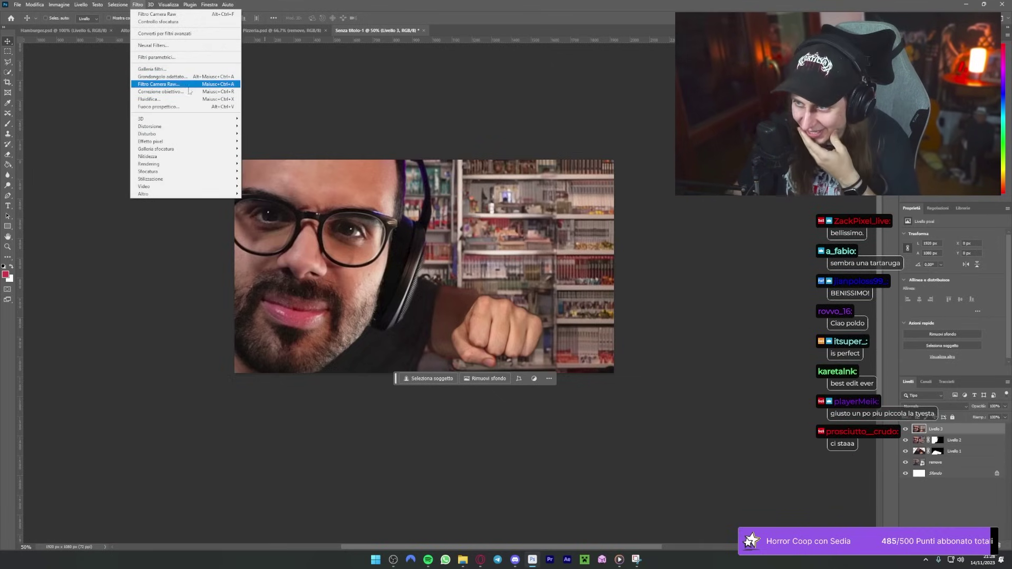
pyautogui.click(169, 91)
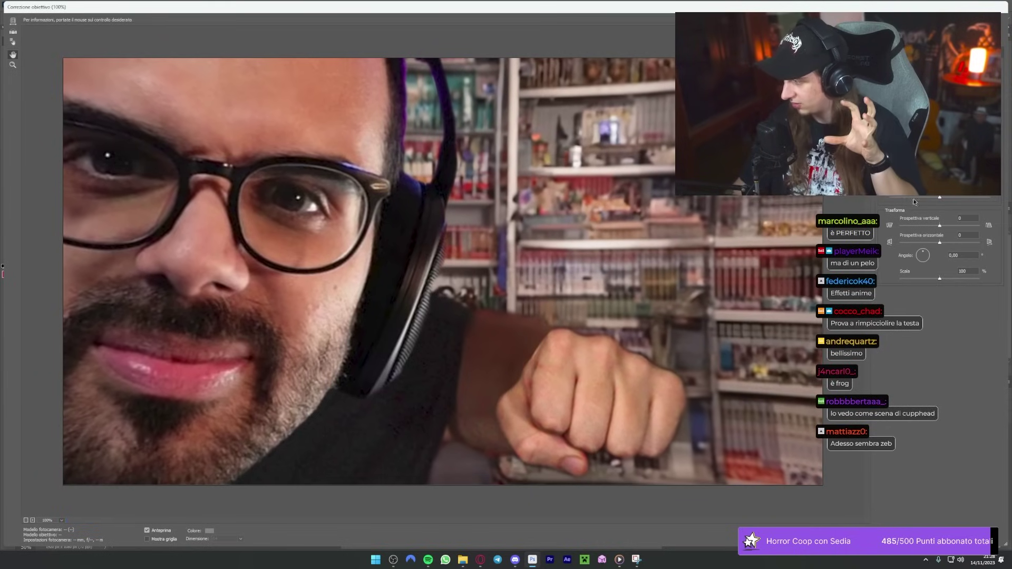
pyautogui.press('Return')
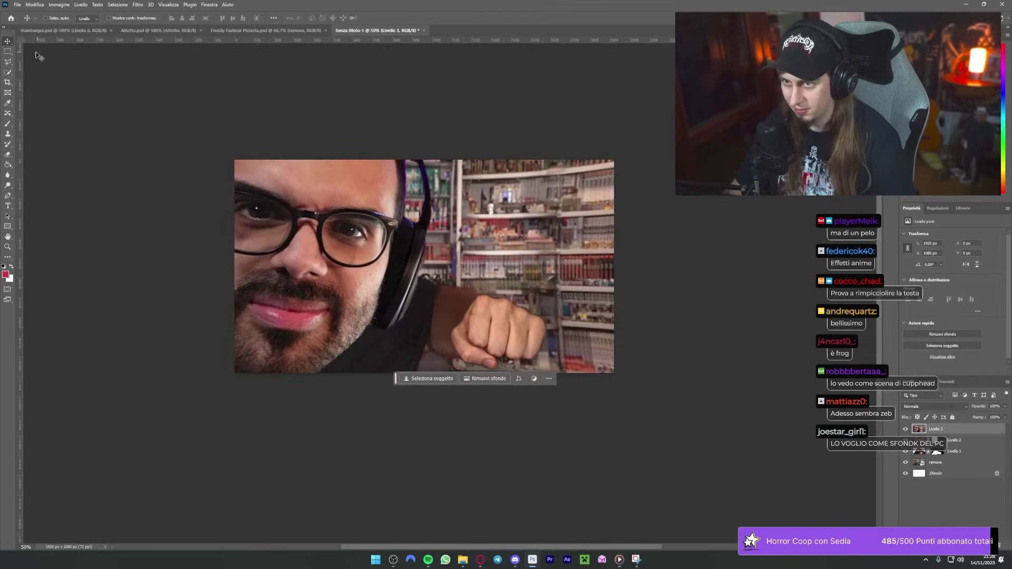
pyautogui.scroll(-1, 411, 265)
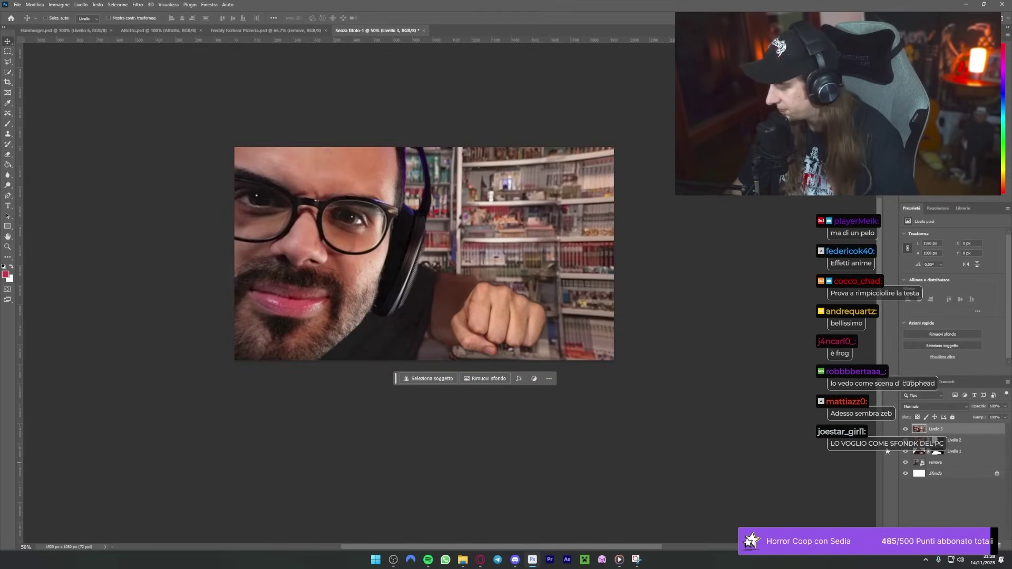
pyautogui.click(137, 4)
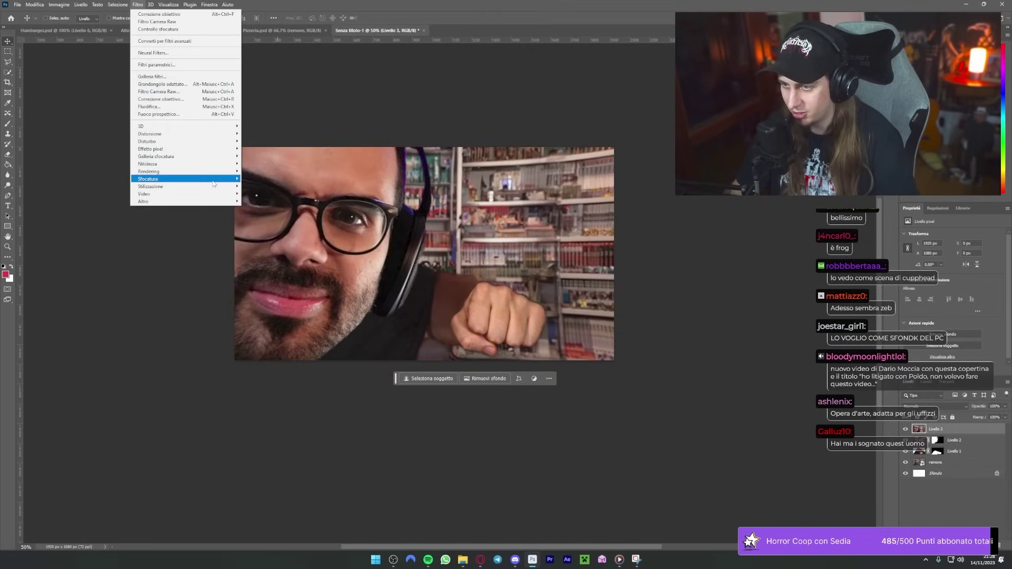
pyautogui.moveTo(185, 178)
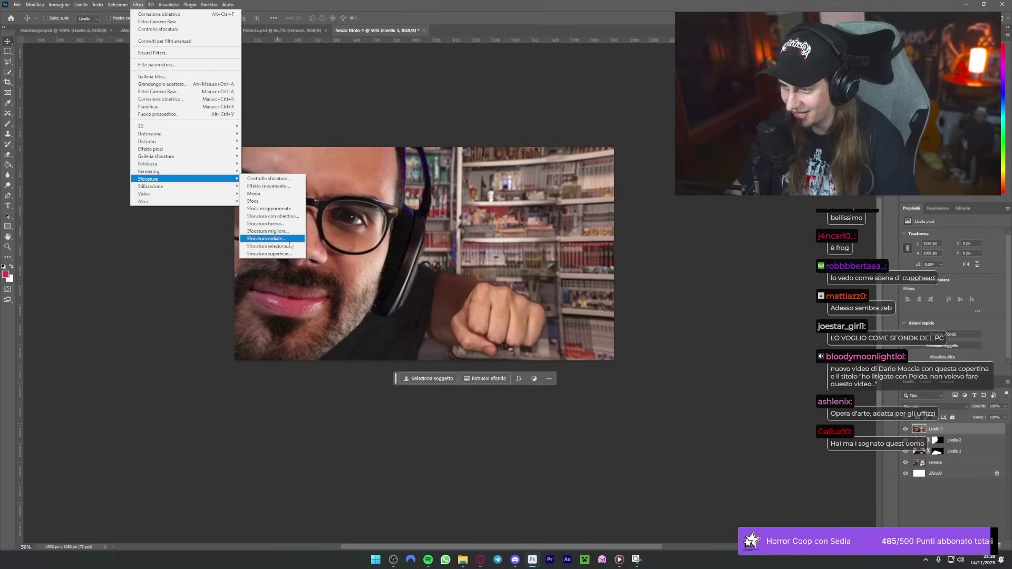
# Step: Apply a Radial Blur, undo the strong result, and reapply it with amount 2
pyautogui.click(289, 241)
pyautogui.click(521, 167)
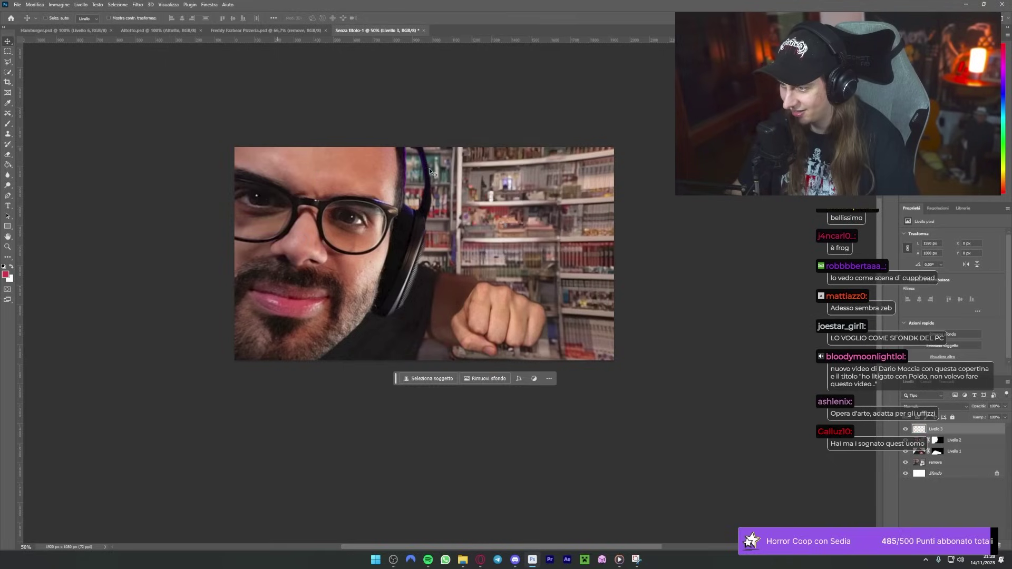
pyautogui.hotkey('ctrl', 'z')
pyautogui.click(137, 4)
pyautogui.moveTo(184, 186)
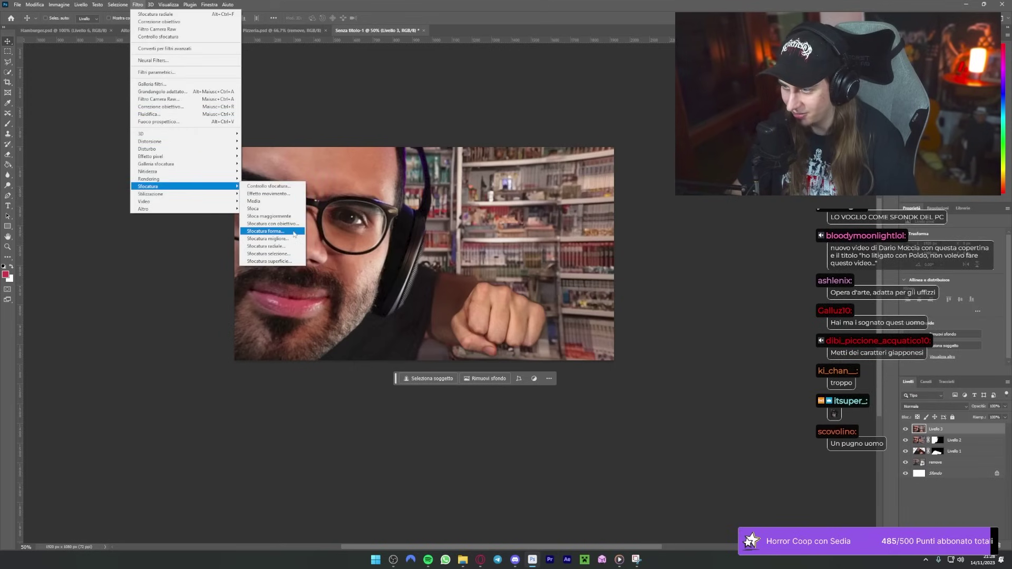
pyautogui.click(266, 246)
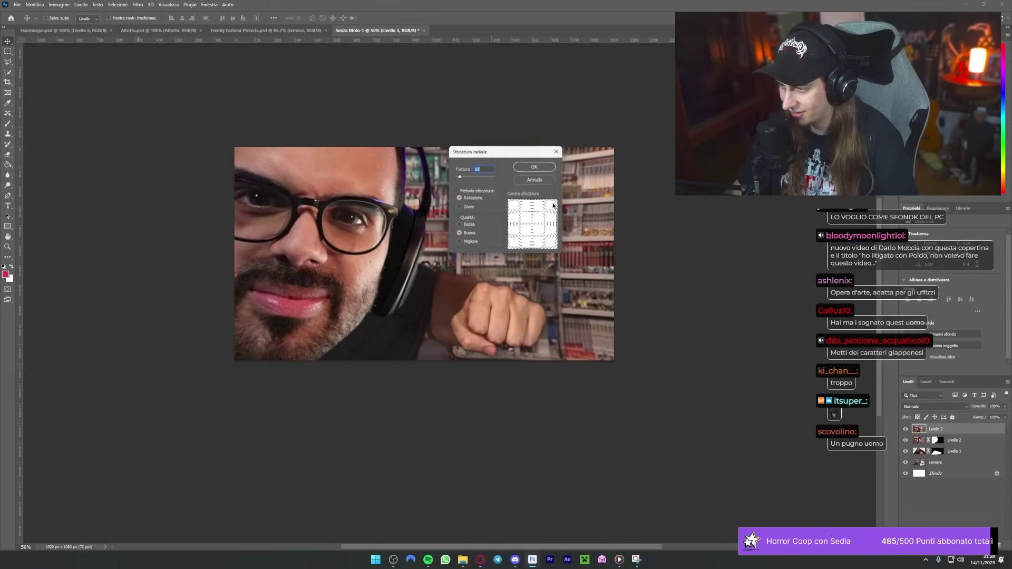
pyautogui.click(522, 167)
pyautogui.hotkey('ctrl', '-')
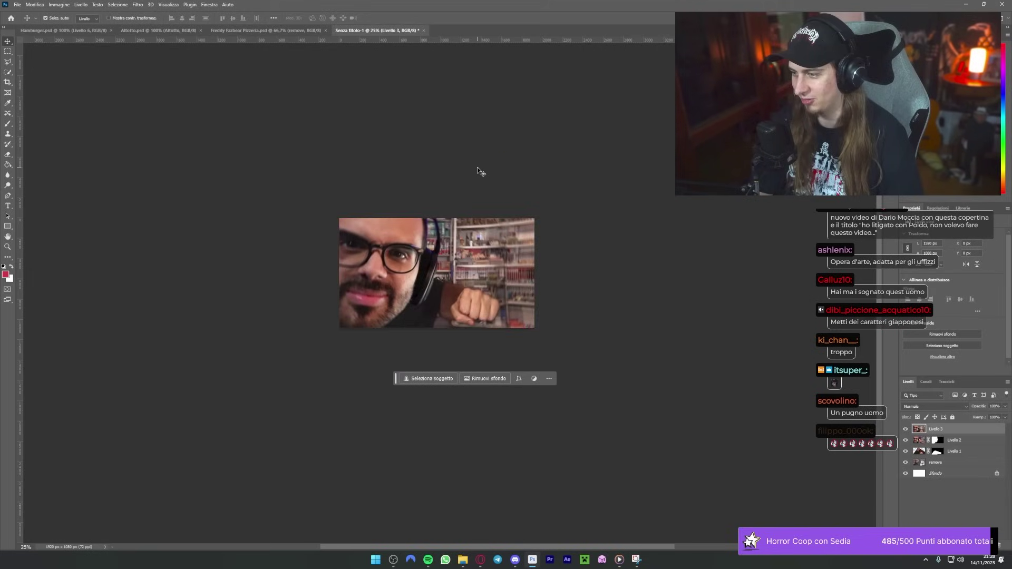
pyautogui.hotkey('ctrl', '+')
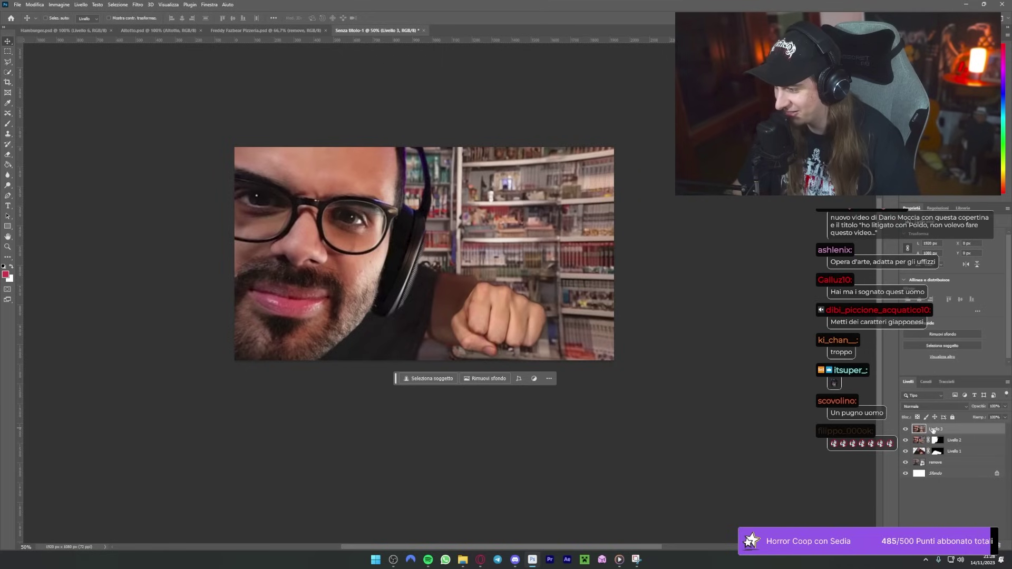
# Step: Draw a text box over the upper-right shelves in Bebas Neue with a yellow colour
pyautogui.click(8, 205)
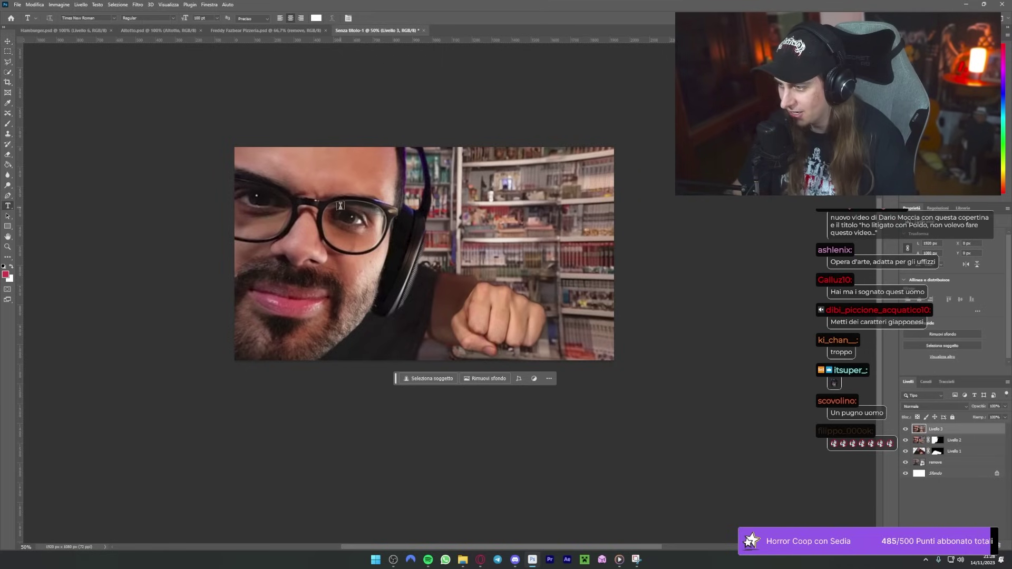
pyautogui.moveTo(306, 185); pyautogui.dragTo(590, 282)
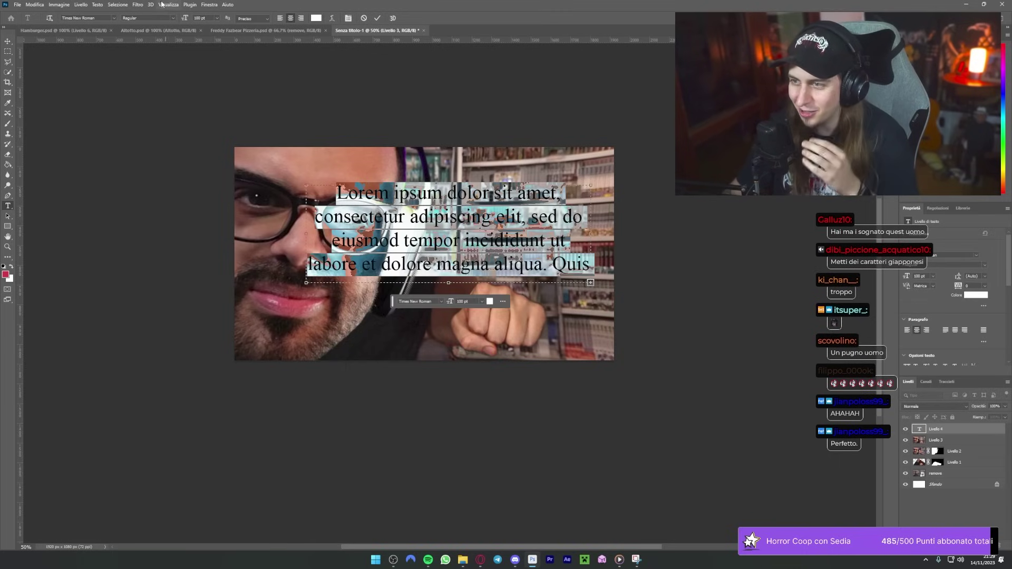
pyautogui.click(107, 19)
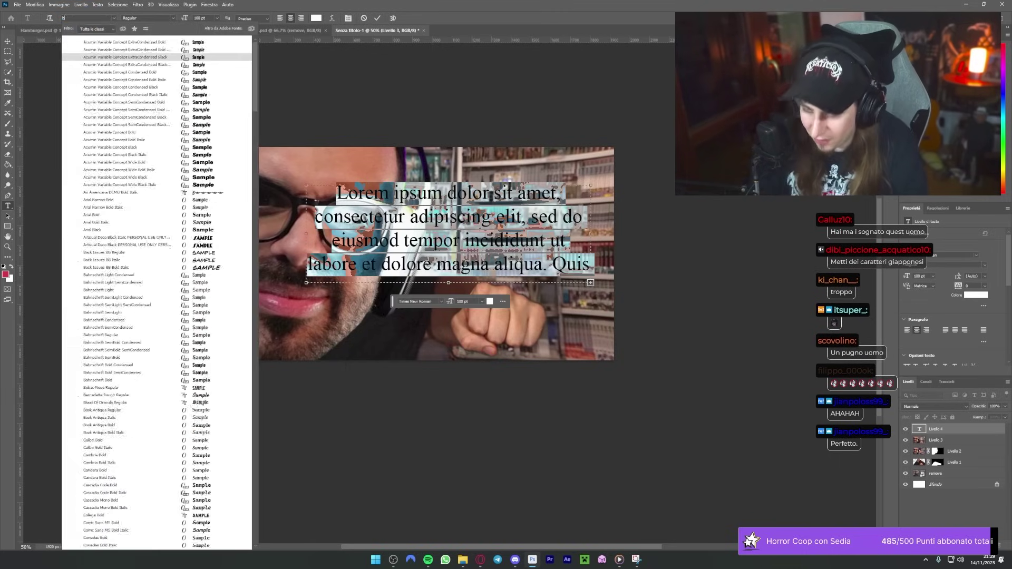
pyautogui.write('bebas')
pyautogui.press('Return')
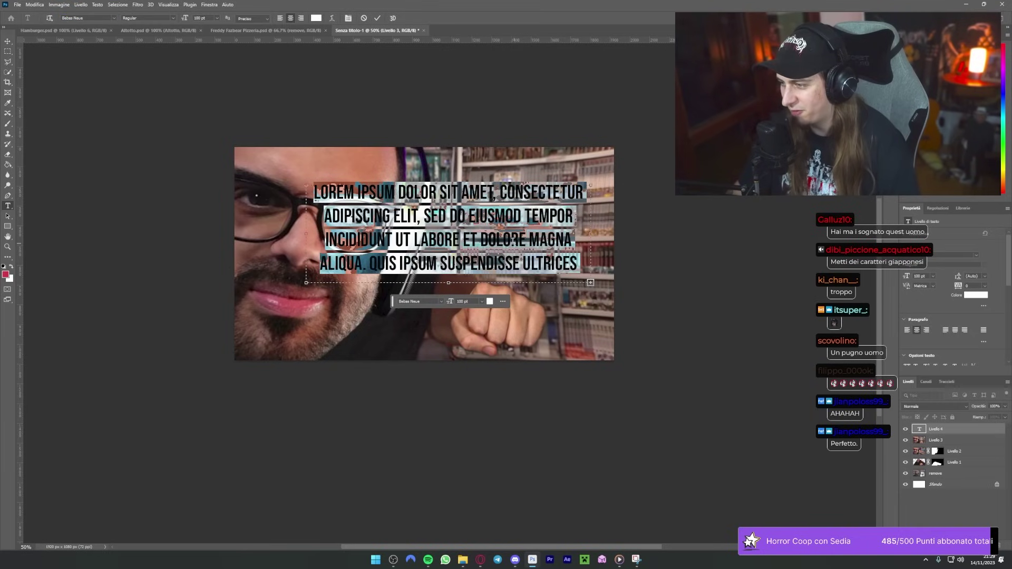
pyautogui.click(5, 274)
pyautogui.moveTo(836, 227); pyautogui.dragTo(836, 219)
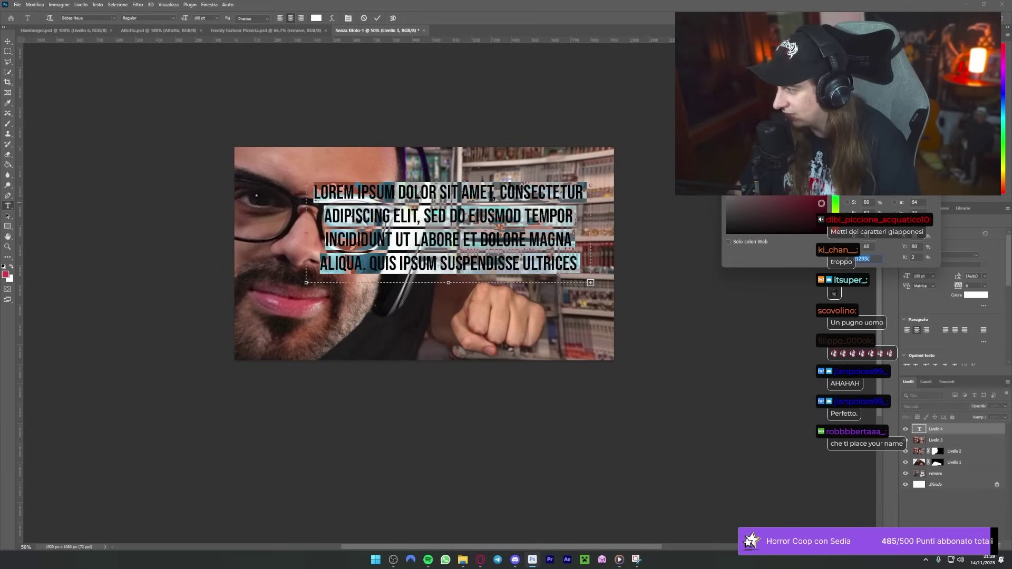
pyautogui.press('Return')
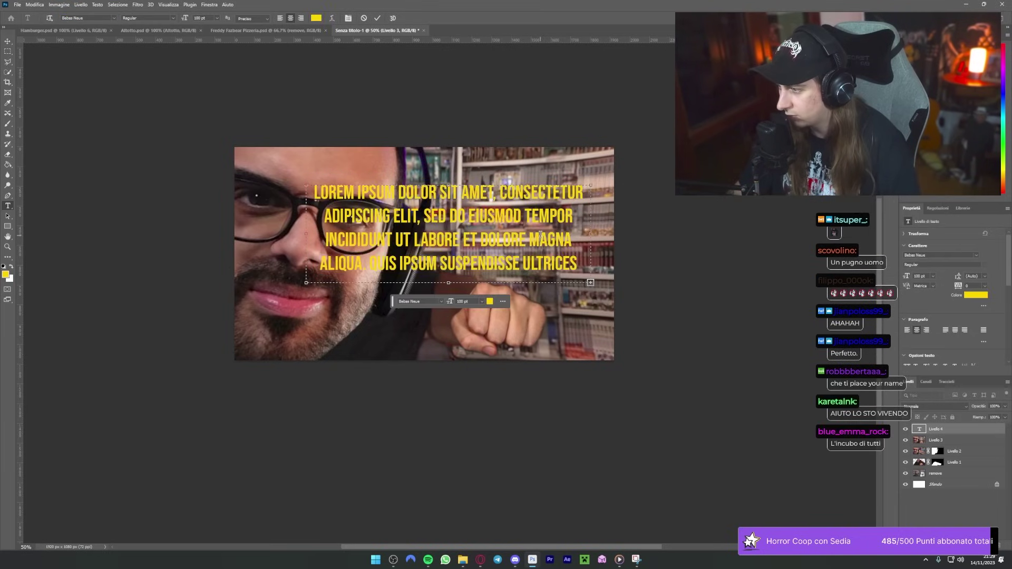
# Step: Replace the placeholder text with PROVA and enlarge it to 116 pt
pyautogui.click(933, 430)
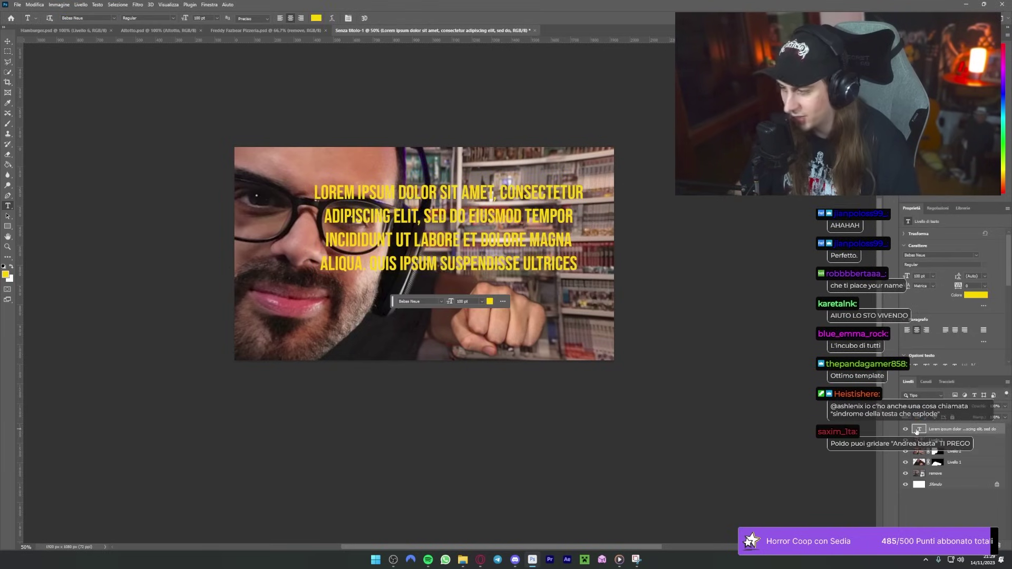
pyautogui.doubleClick(918, 430)
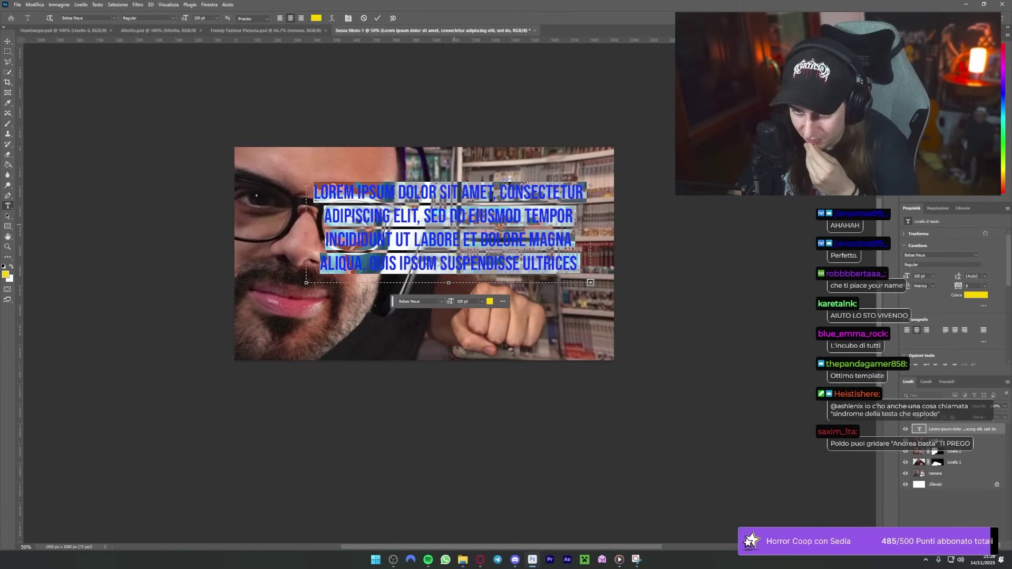
pyautogui.click(454, 223)
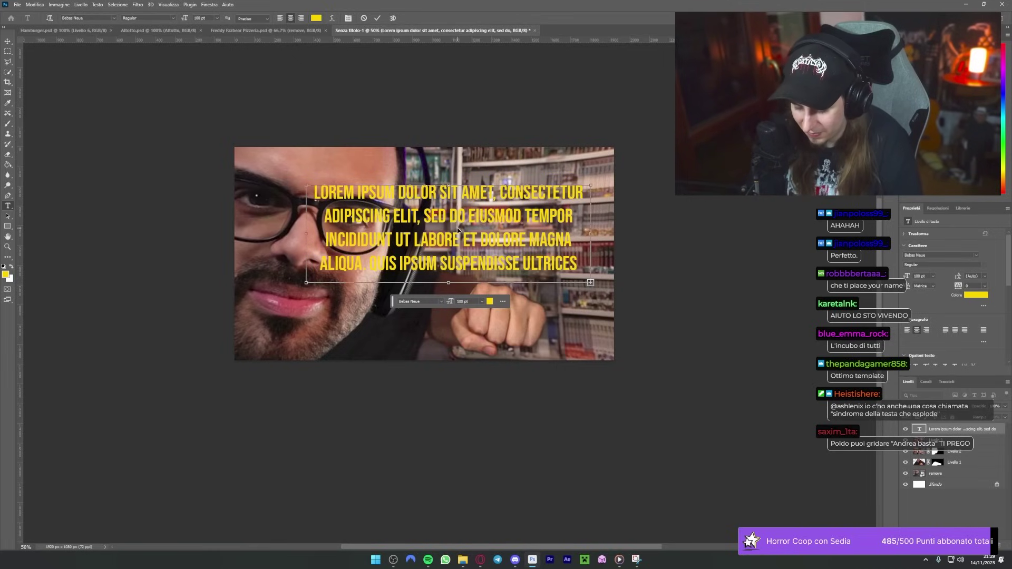
pyautogui.hotkey('ctrl', 'a')
pyautogui.write('P')
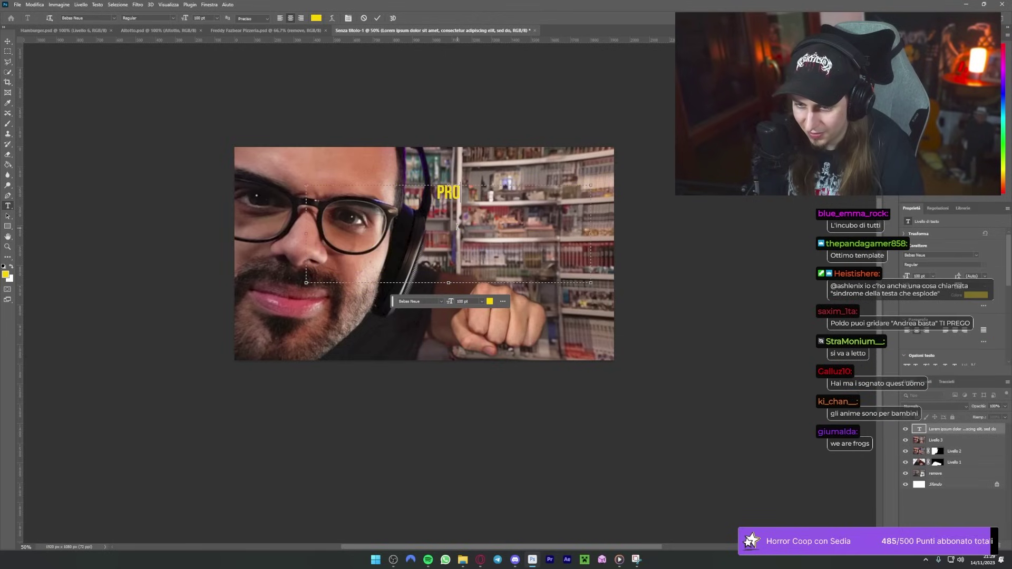
pyautogui.moveTo(475, 215); pyautogui.dragTo(413, 208)
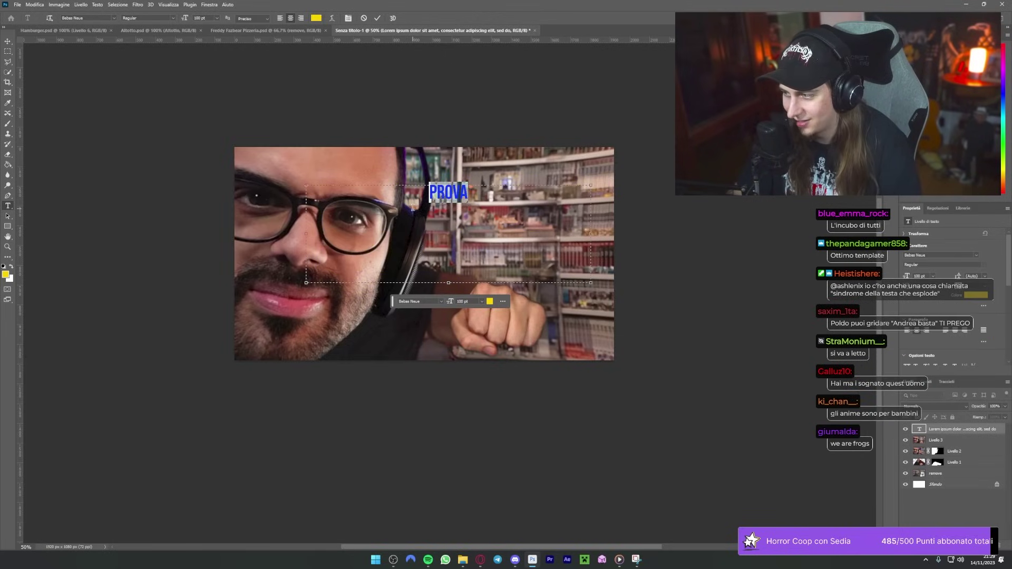
pyautogui.moveTo(184, 18); pyautogui.dragTo(203, 18)
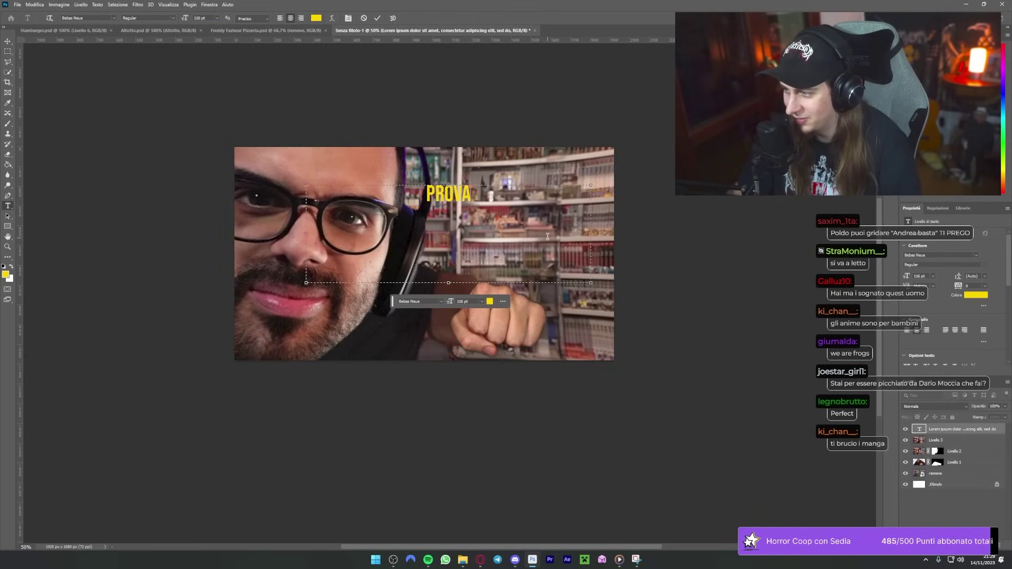
pyautogui.click(1003, 432)
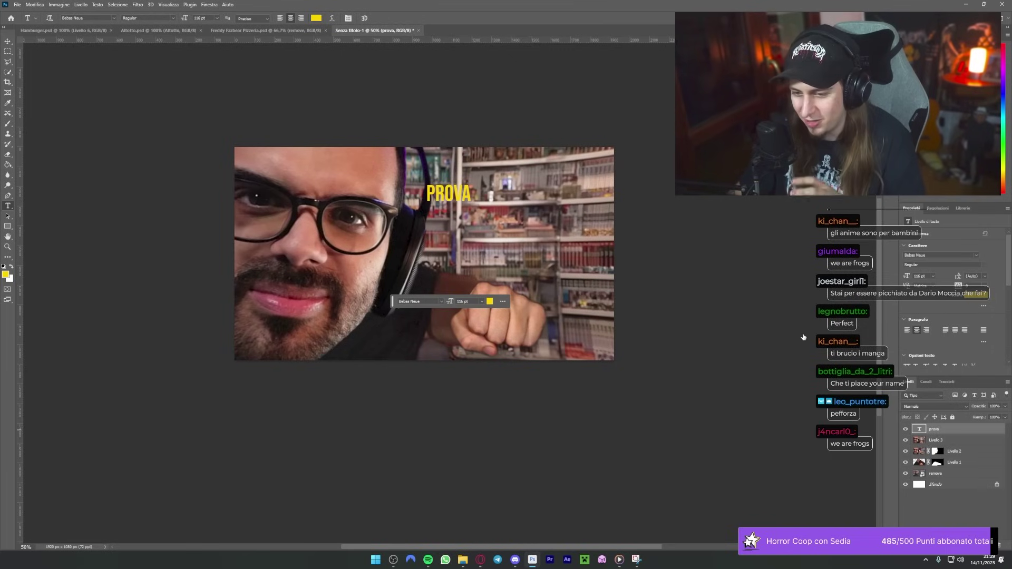
# Step: Add an Outer Glow to the PROVA text with spread raised to 43%
pyautogui.click(711, 252)
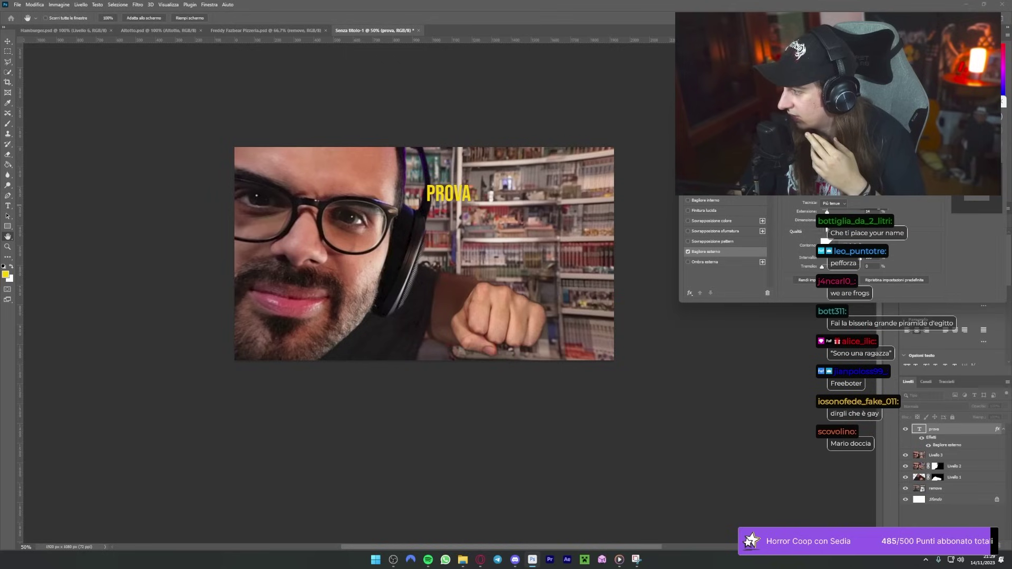
pyautogui.moveTo(830, 211); pyautogui.dragTo(838, 212)
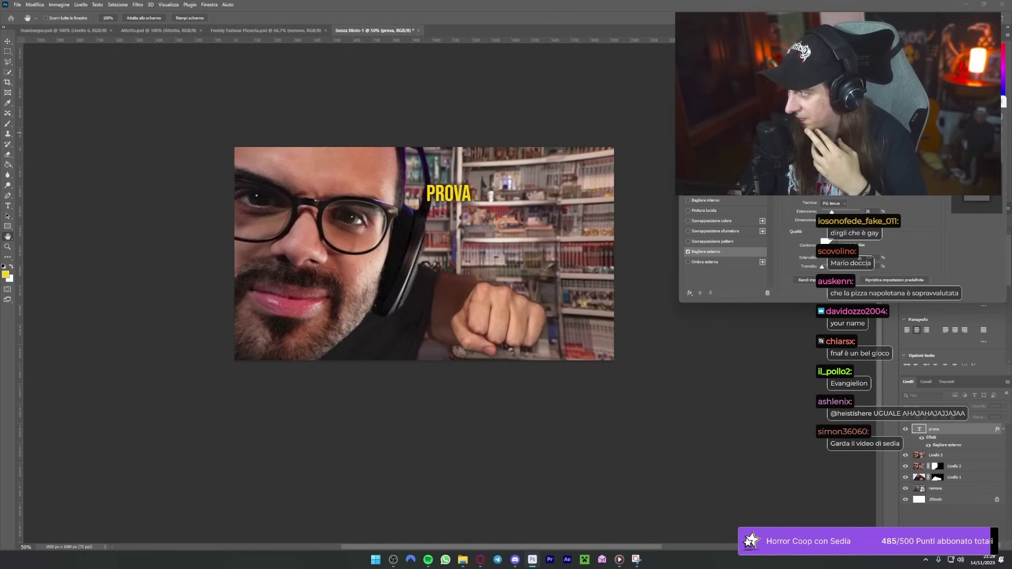
pyautogui.press('Return')
pyautogui.doubleClick(920, 430)
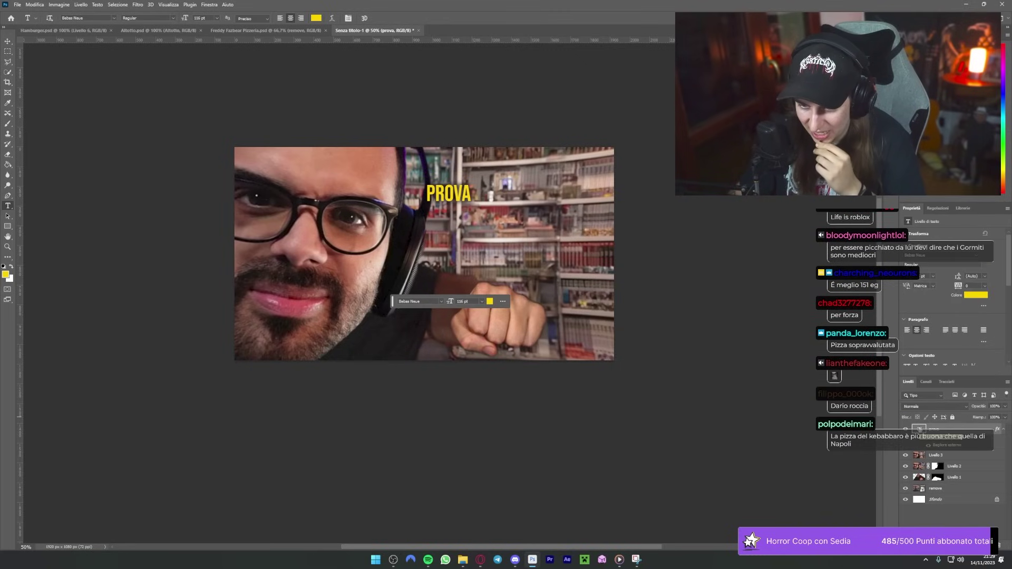
# Step: Re-enter the text layer and select the word PROVA for replacement
pyautogui.doubleClick(920, 429)
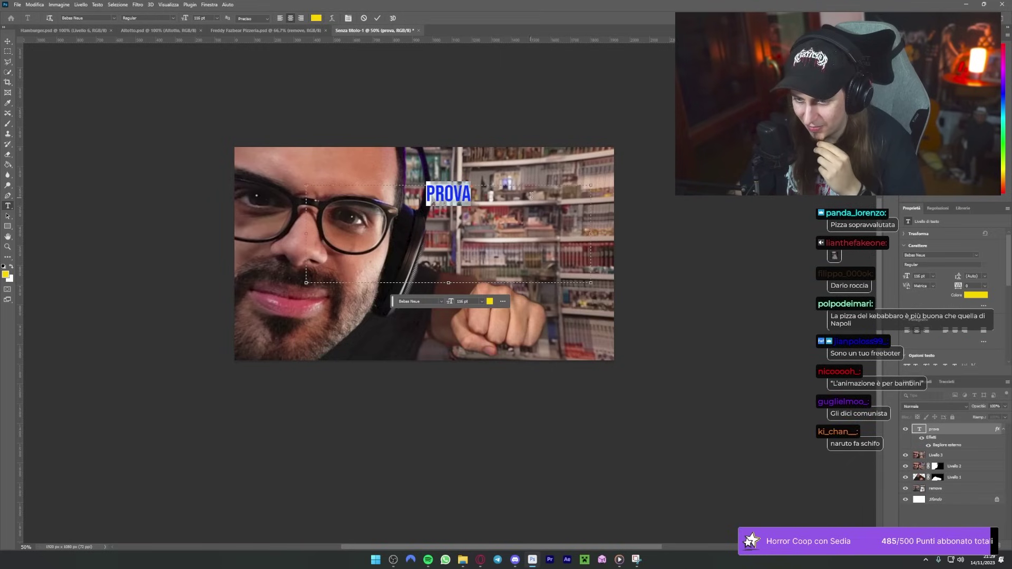
pyautogui.click(540, 194)
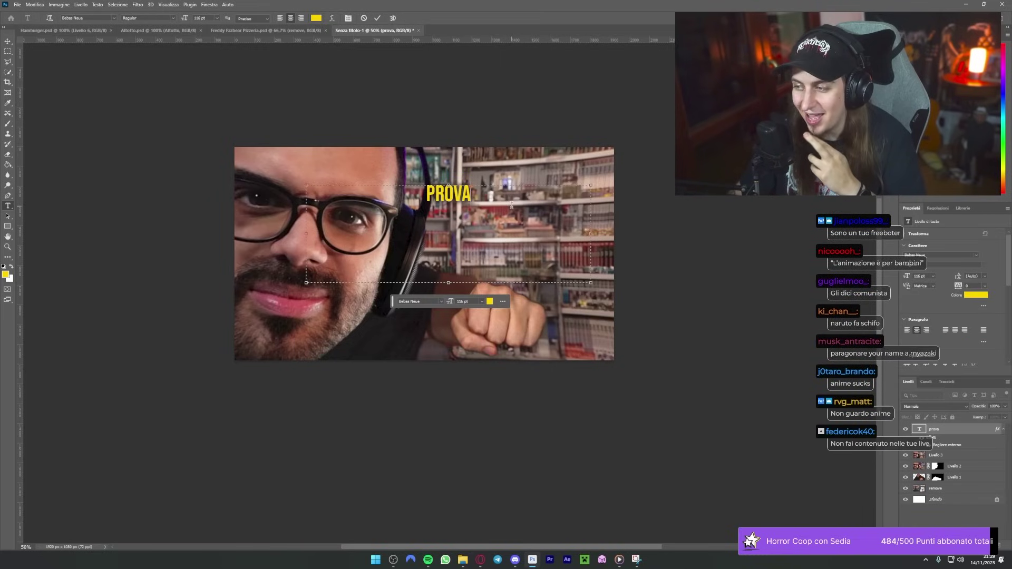
pyautogui.moveTo(507, 202); pyautogui.dragTo(405, 193)
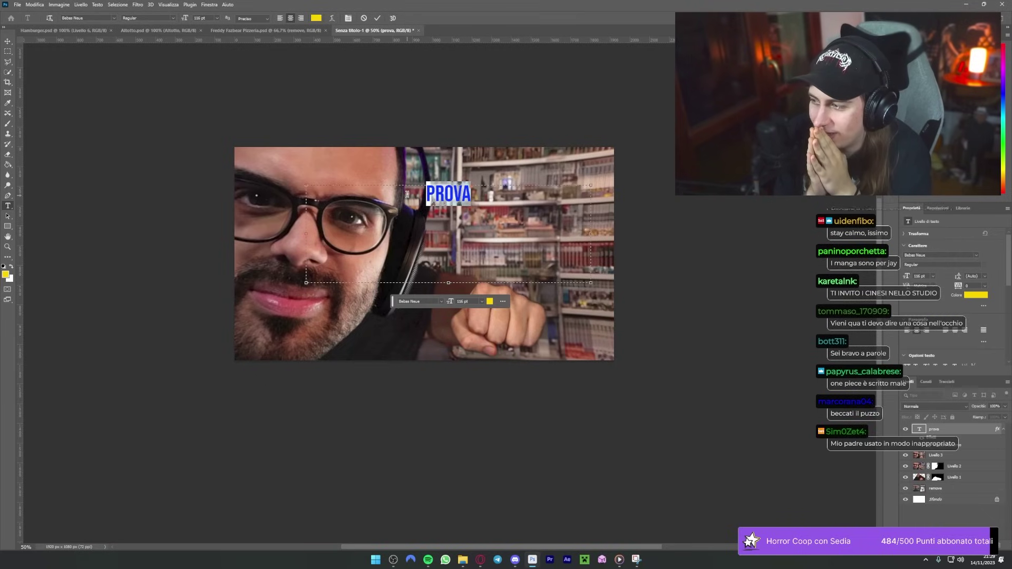
# Step: Type the quote “LE CARTE CON I BORDI SQUADRATI NON SONO DA COLLEZIONE”, shrink and tilt it, then stamp visible layers
pyautogui.write('“')
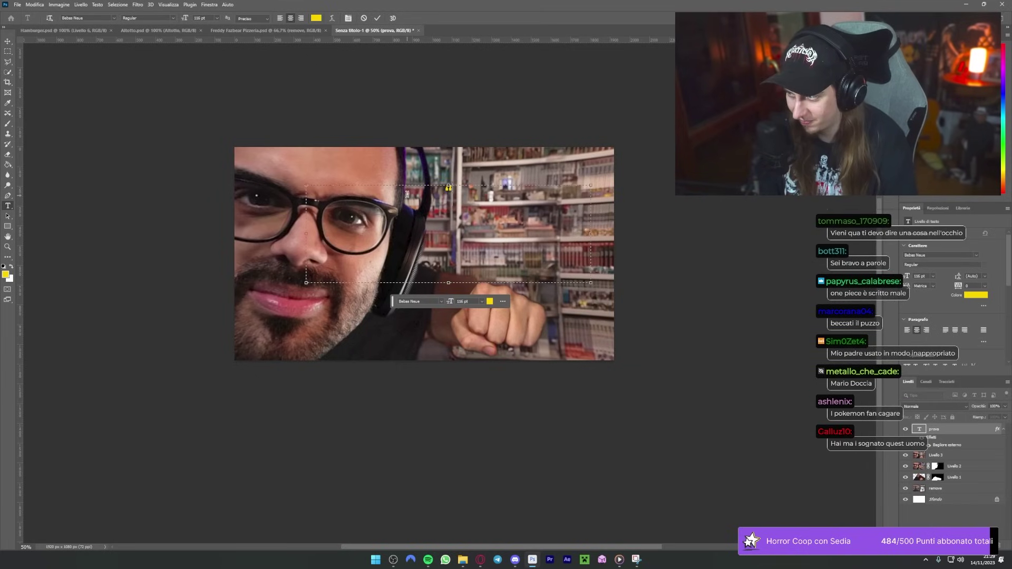
pyautogui.write('LE CARTE CON')
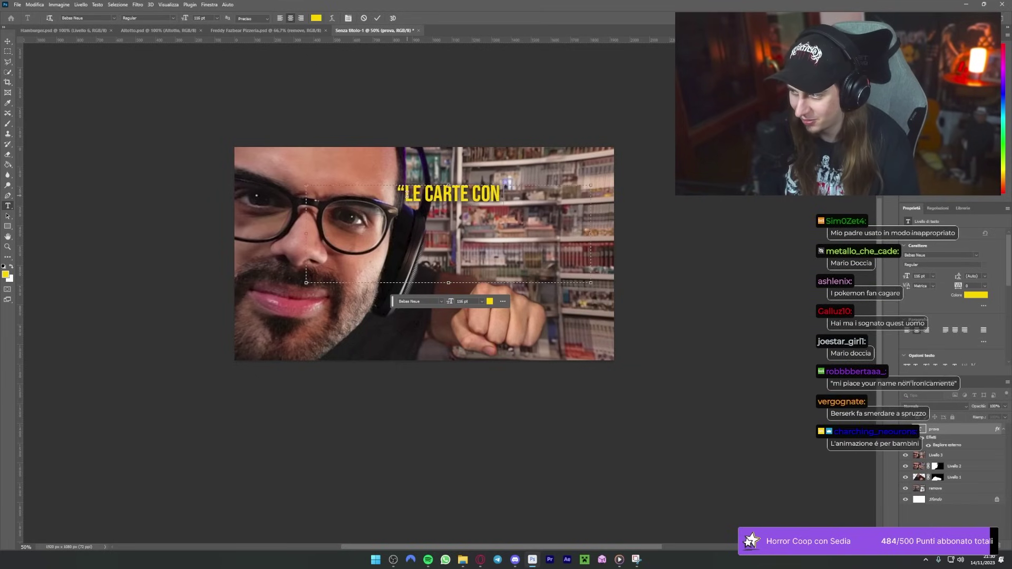
pyautogui.write(' I BORDI S')
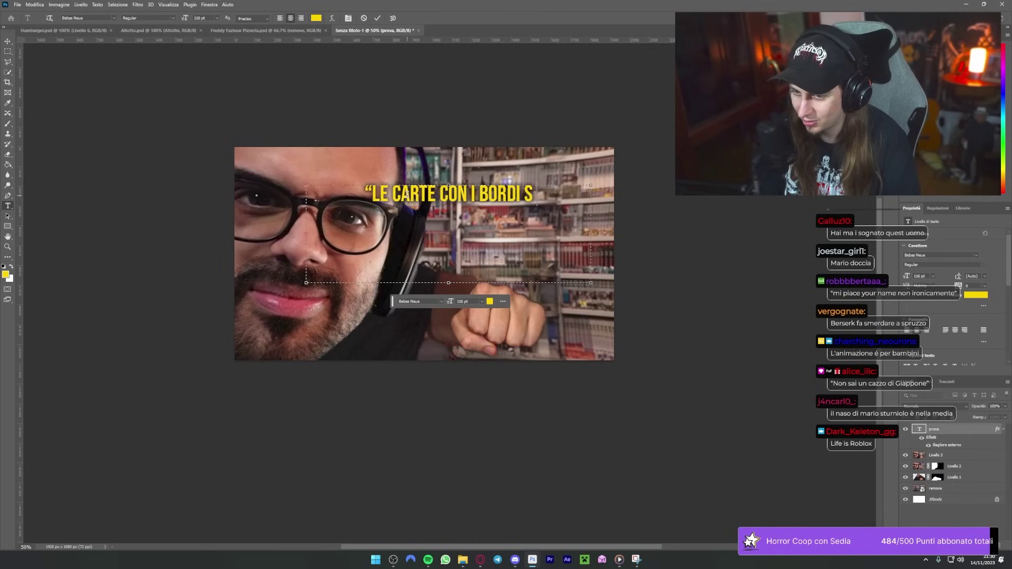
pyautogui.write('QUADRATI')
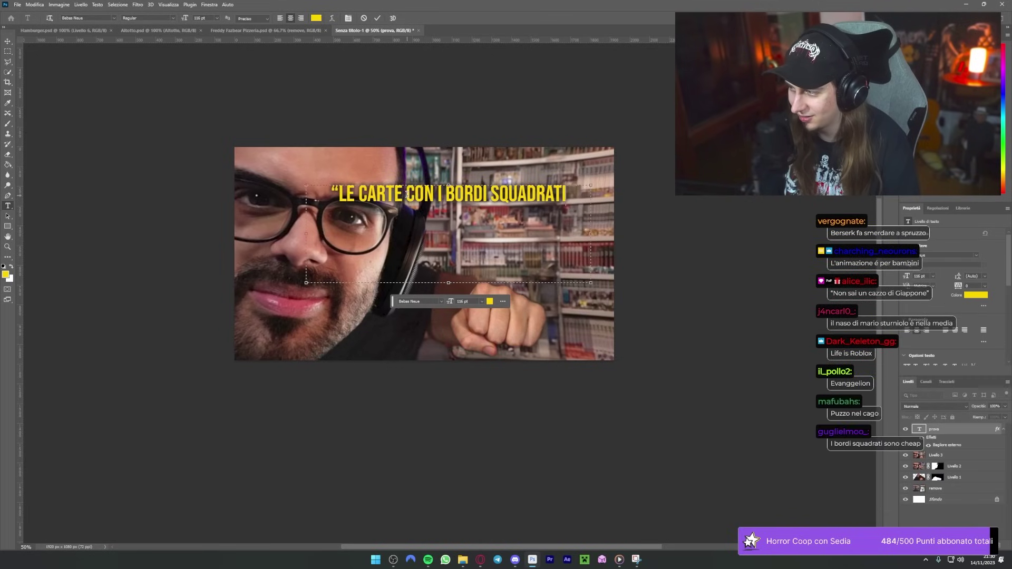
pyautogui.write(' NON SONO DA')
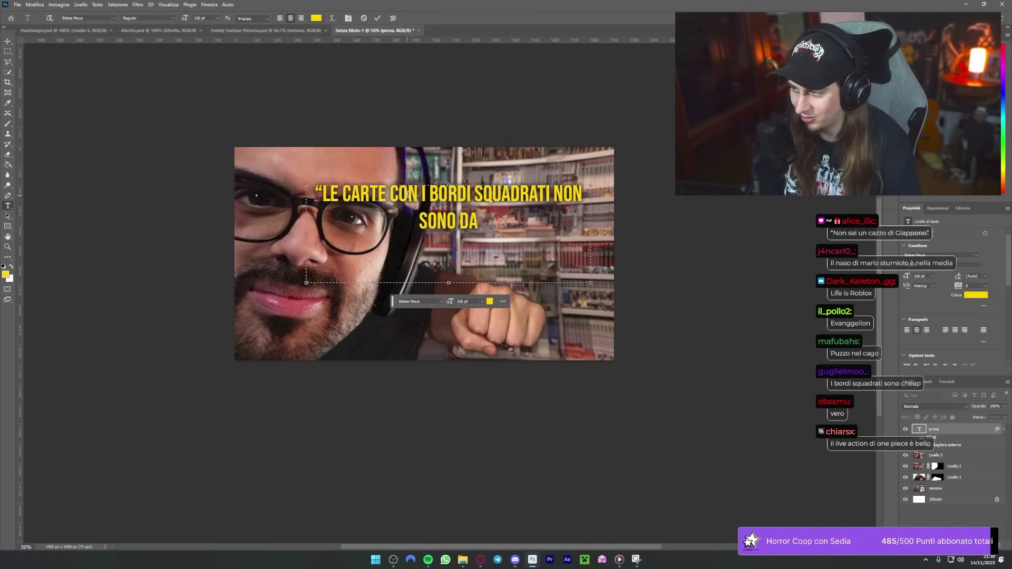
pyautogui.write(' COLLEZIONE”')
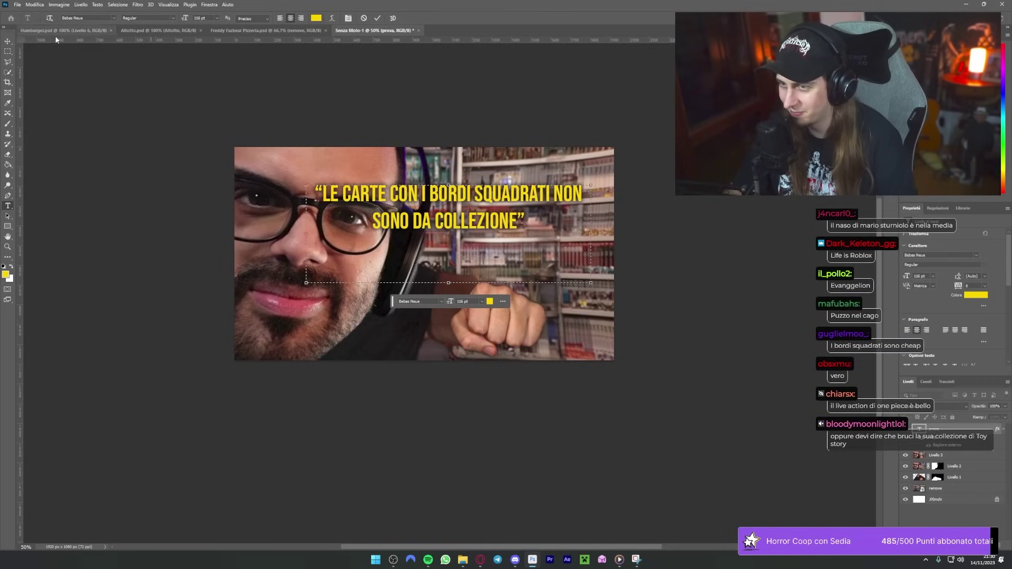
pyautogui.hotkey('ctrl', 't')
pyautogui.moveTo(590, 233)
pyautogui.mouseDown()
pyautogui.moveTo(489, 229)
pyautogui.moveTo(601, 249)
pyautogui.mouseUp()
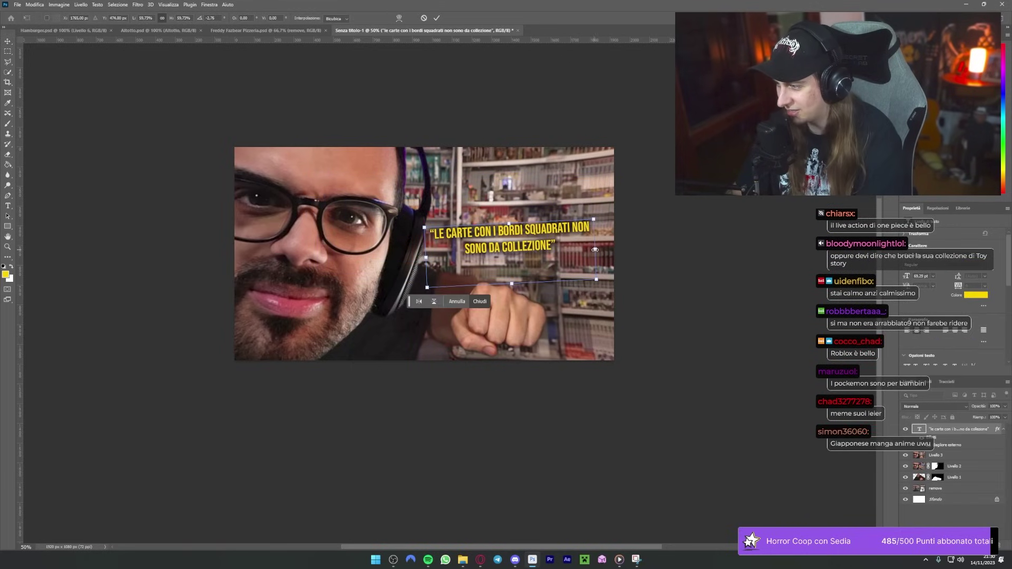
pyautogui.press('Return')
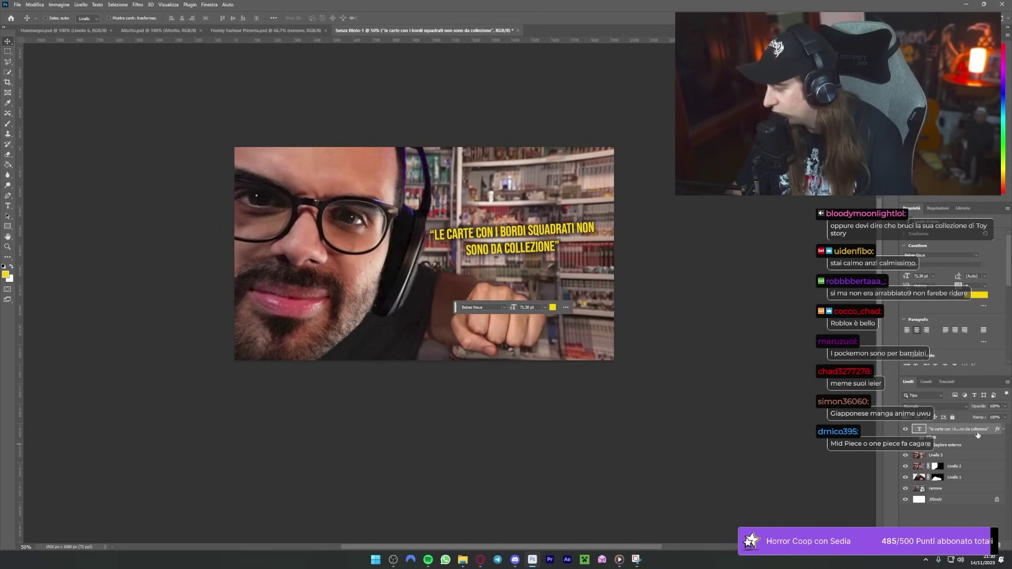
pyautogui.click(1004, 429)
pyautogui.hotkey('ctrl', 'shift', 'alt', 'n')
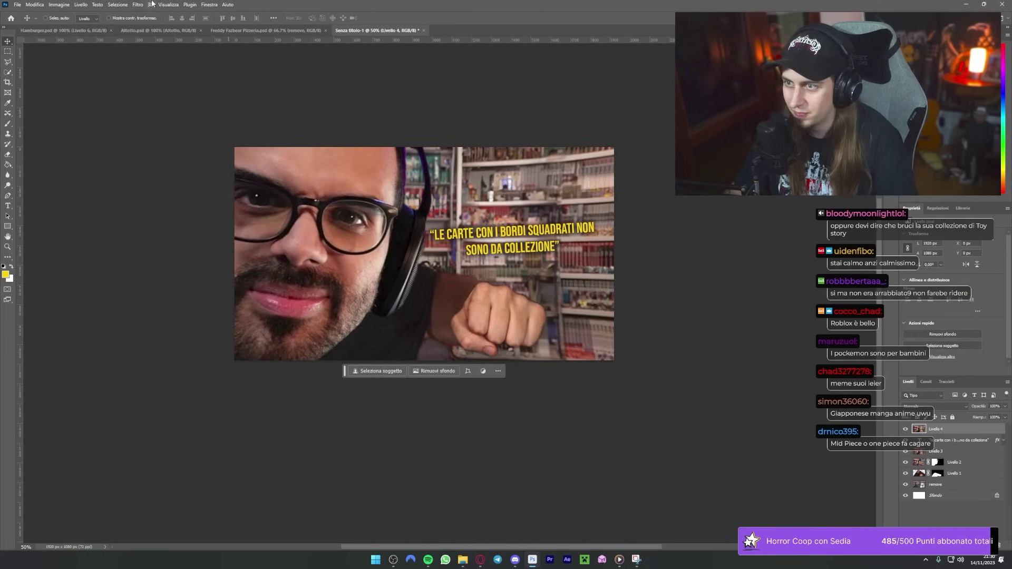
# Step: Apply Sfocatura radiale to the stamped merged layer, then reselect the quote text layer
pyautogui.click(138, 4)
pyautogui.moveTo(183, 185)
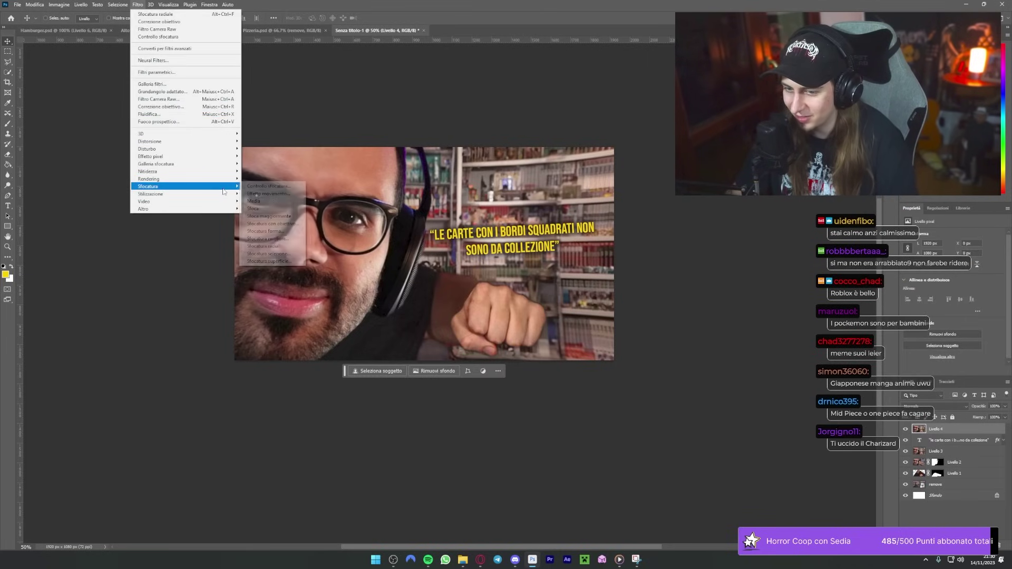
pyautogui.click(264, 246)
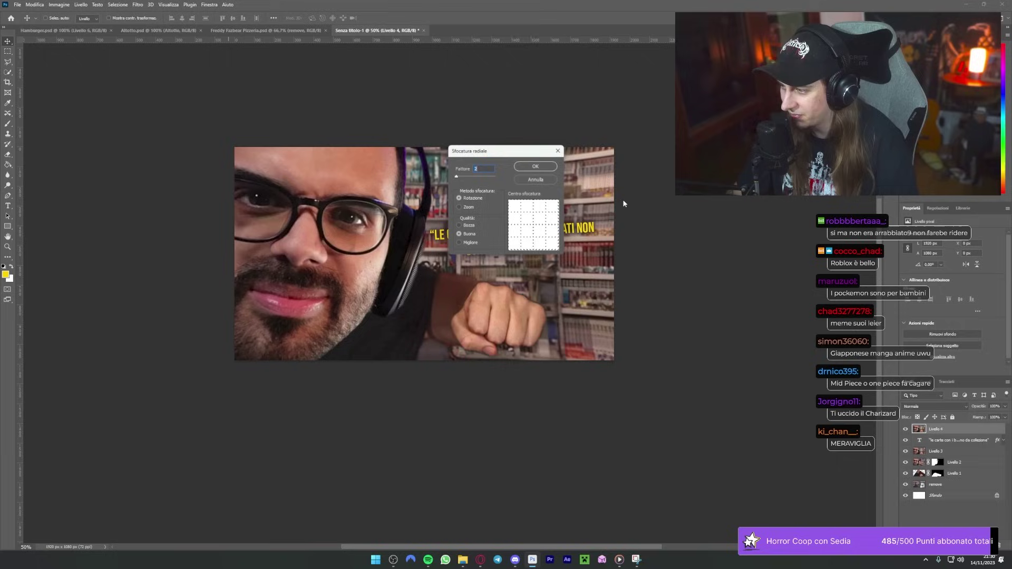
pyautogui.click(516, 167)
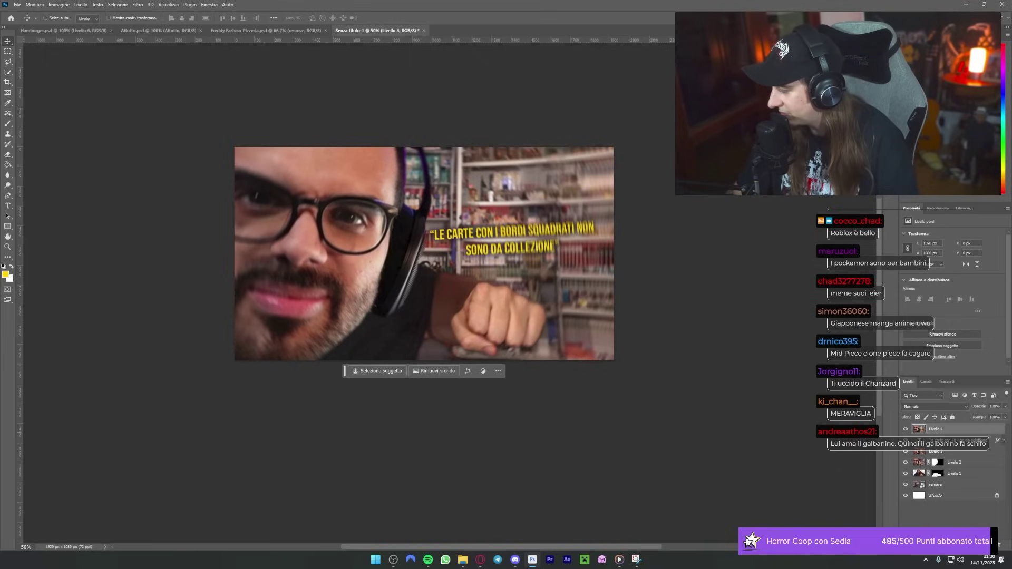
pyautogui.click(954, 441)
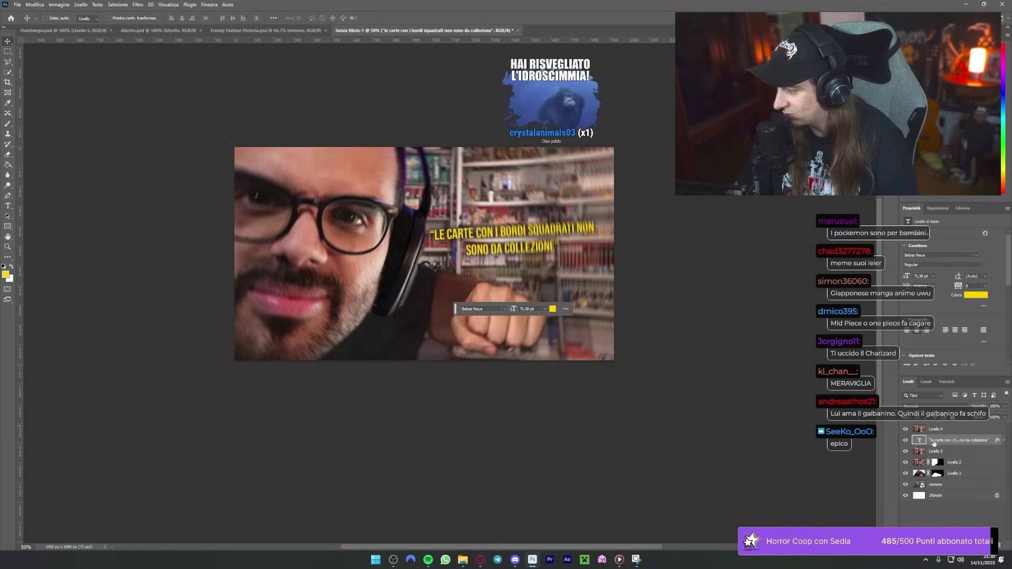
# Step: Remove the blurred merged layer and revisit the quote's Bagliore esterno style
pyautogui.click(946, 430)
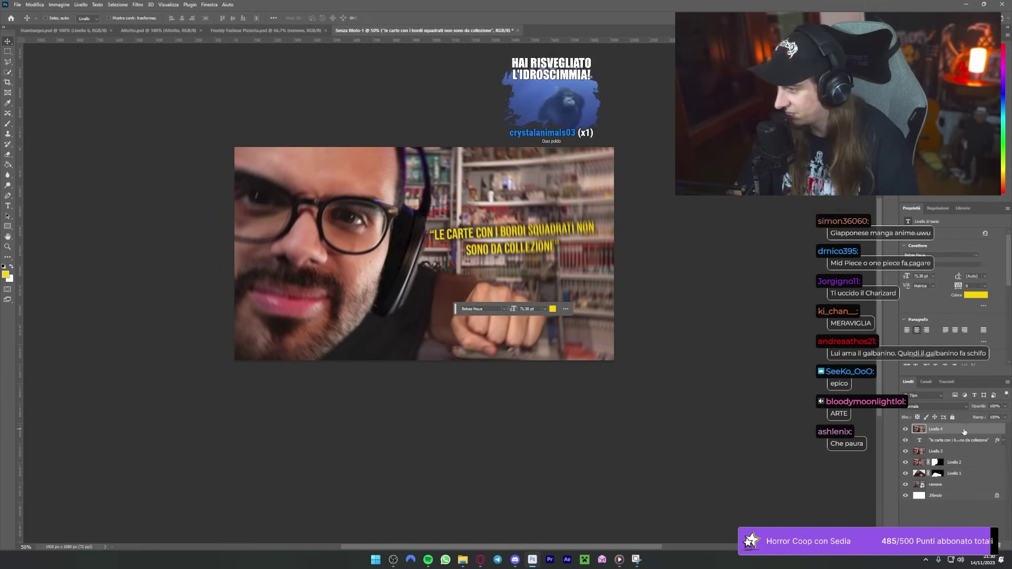
pyautogui.click(969, 514)
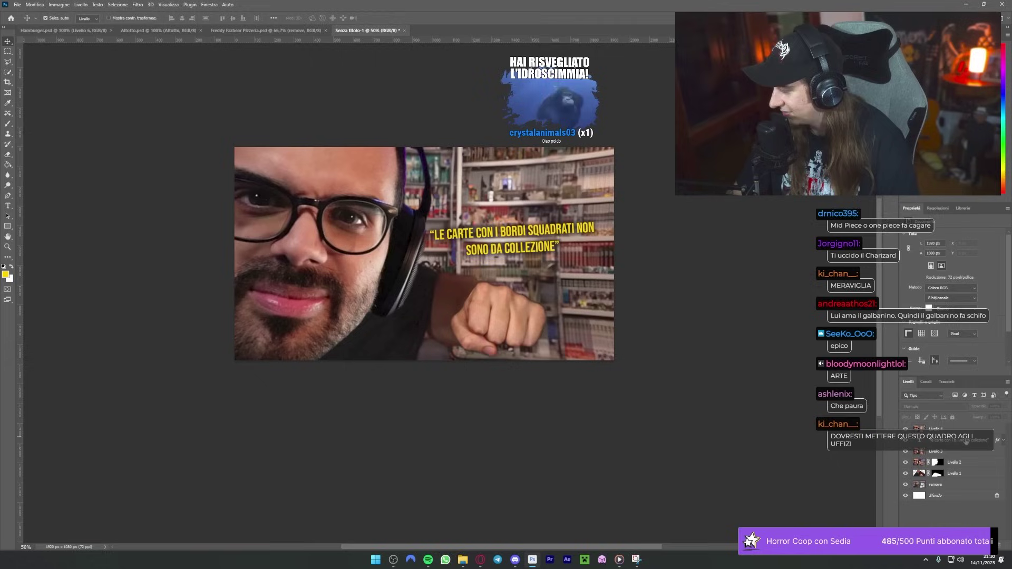
pyautogui.click(587, 241)
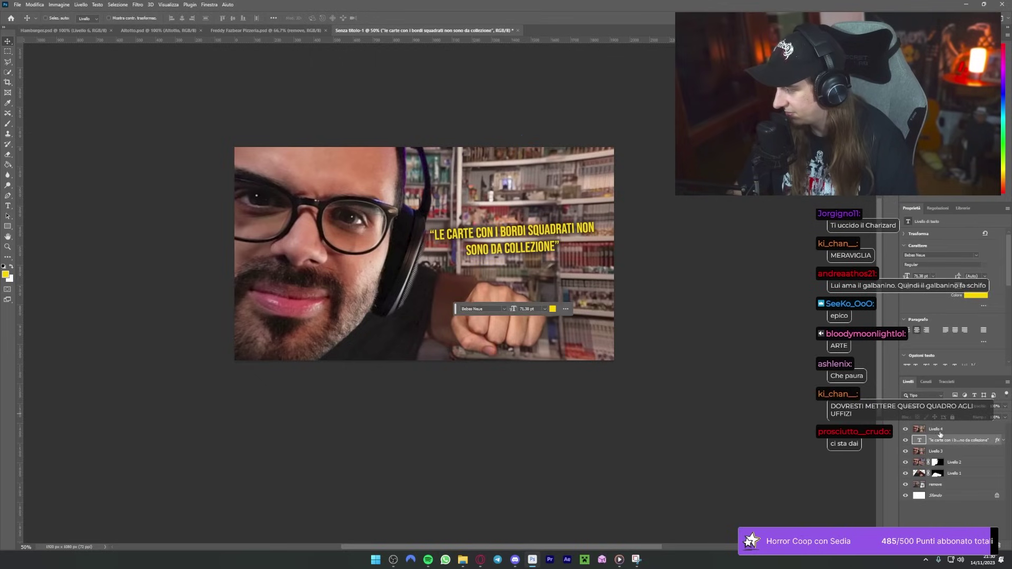
pyautogui.hotkey('ctrl', 'z')
pyautogui.hotkey('ctrl', 'z')
pyautogui.hotkey('ctrl', 'z')
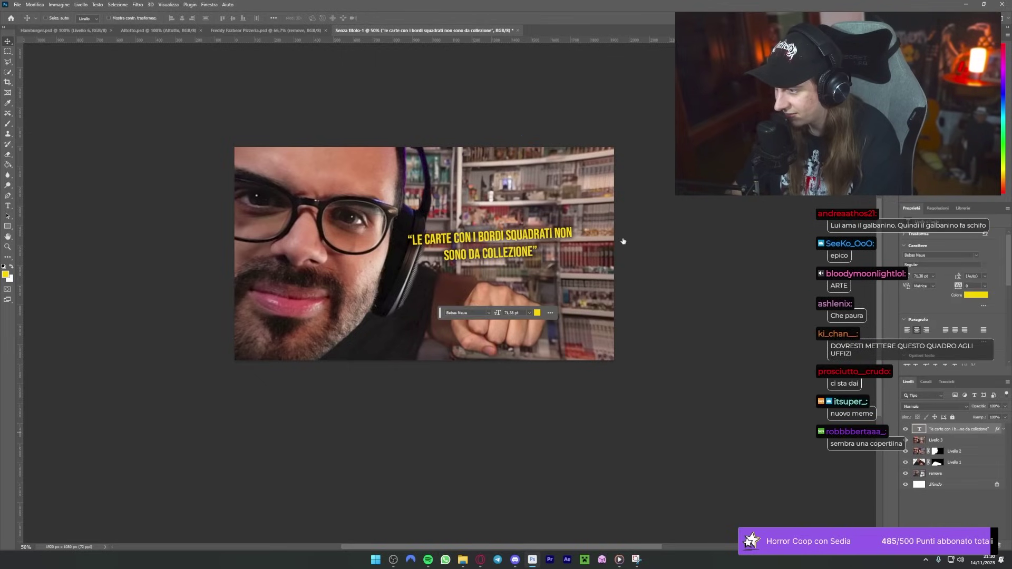
pyautogui.click(707, 252)
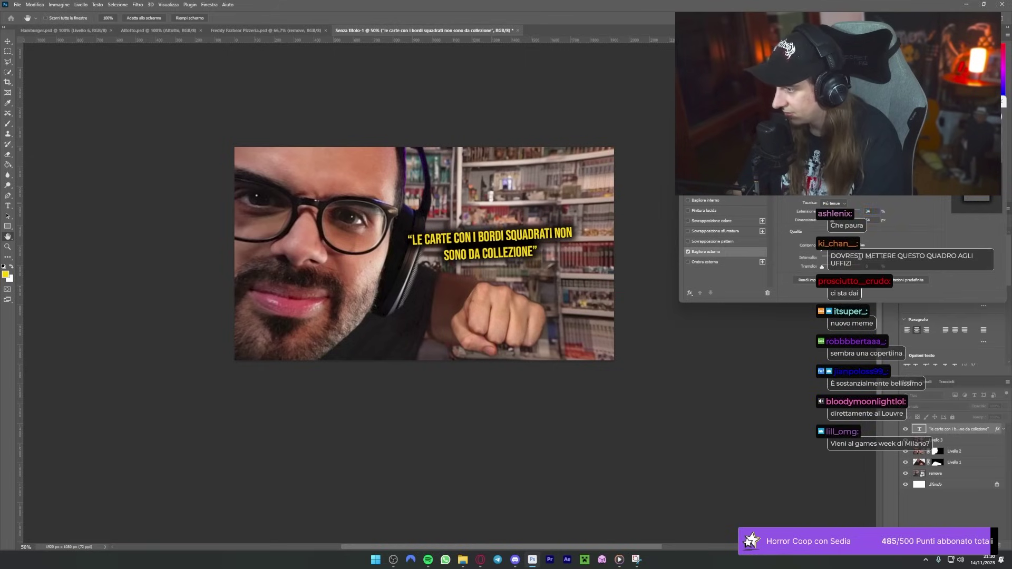
pyautogui.press('Return')
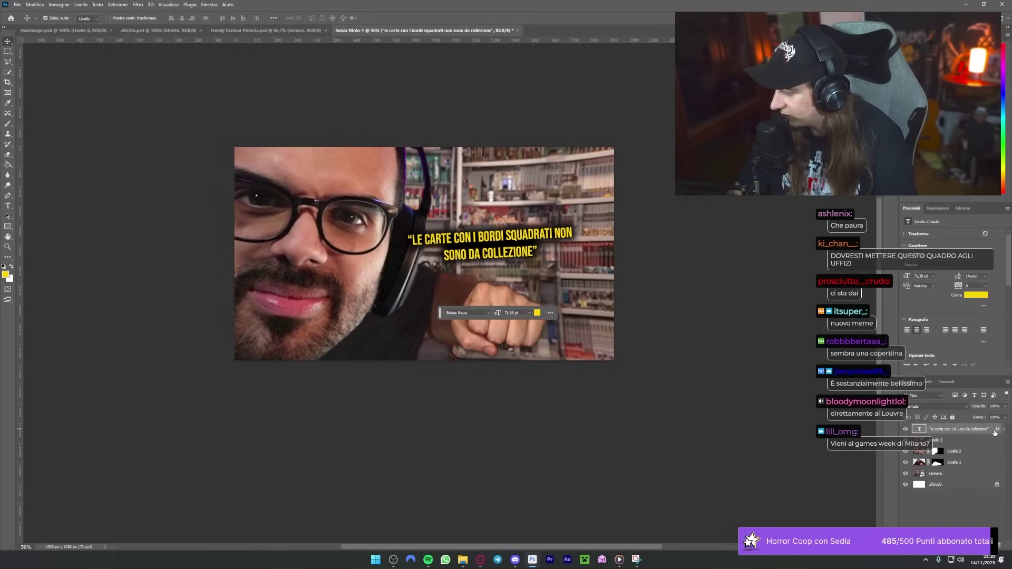
# Step: Stamp visible layers into a new layer with radial blur 2, then return to Google Images
pyautogui.hotkey('ctrl', 'shift', 'alt', 'n')
pyautogui.click(137, 4)
pyautogui.moveTo(182, 186)
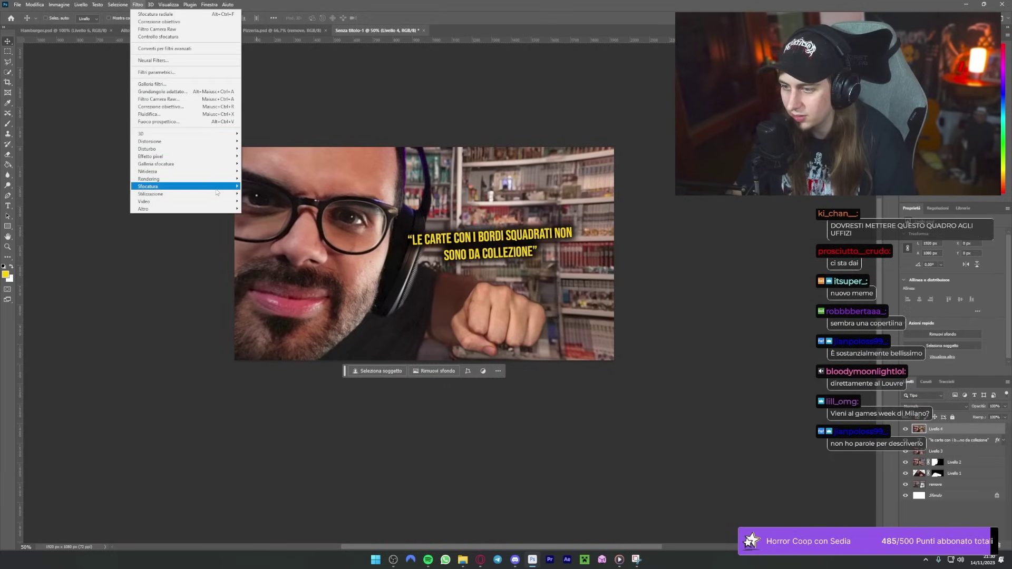
pyautogui.click(266, 246)
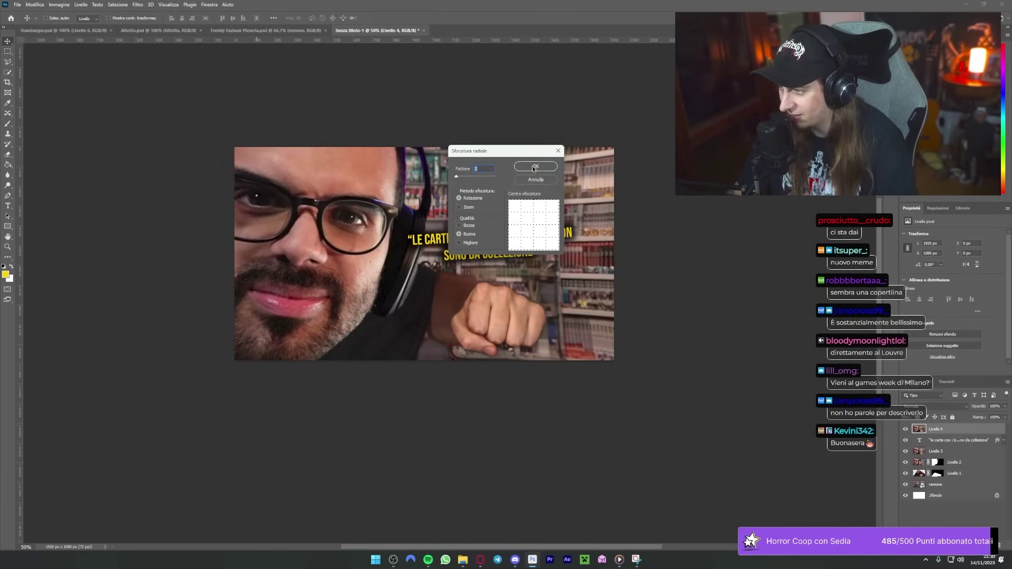
pyautogui.click(534, 167)
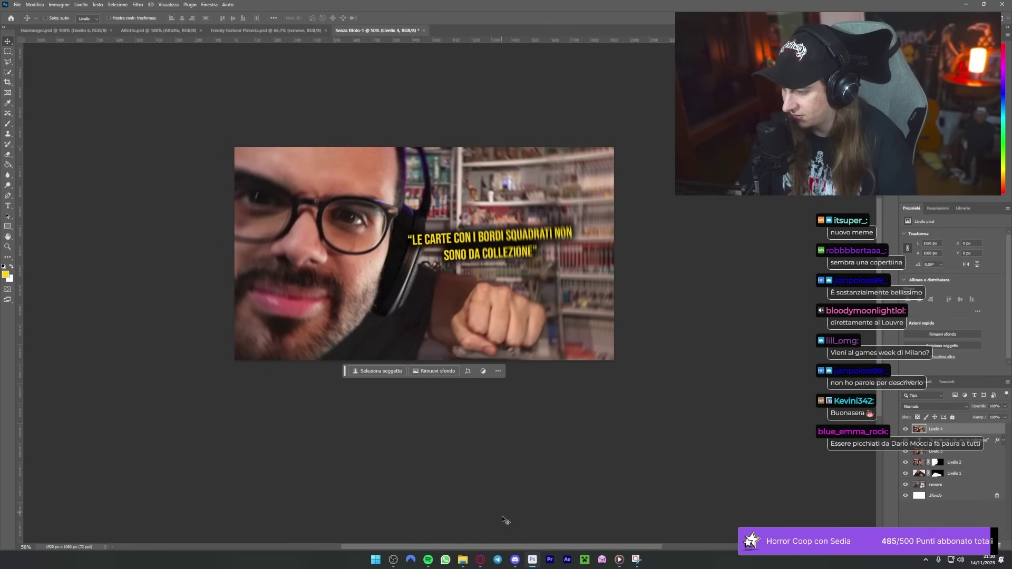
pyautogui.click(481, 560)
pyautogui.click(272, 47)
# Step: Search Google Images for 'anime overlay' and preview the speed-lines result
pyautogui.write('ani')
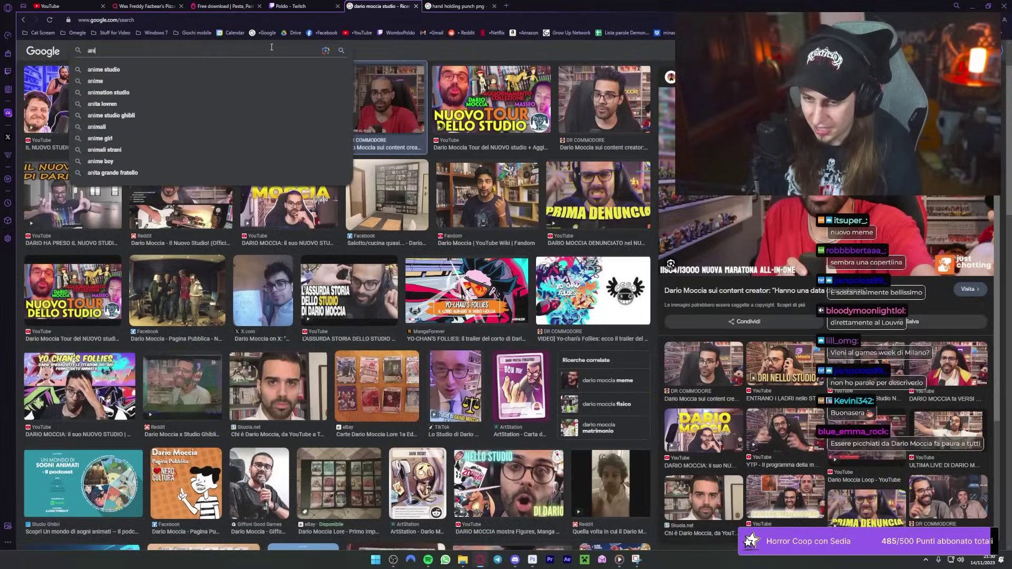
pyautogui.write('me overlay')
pyautogui.press('Return')
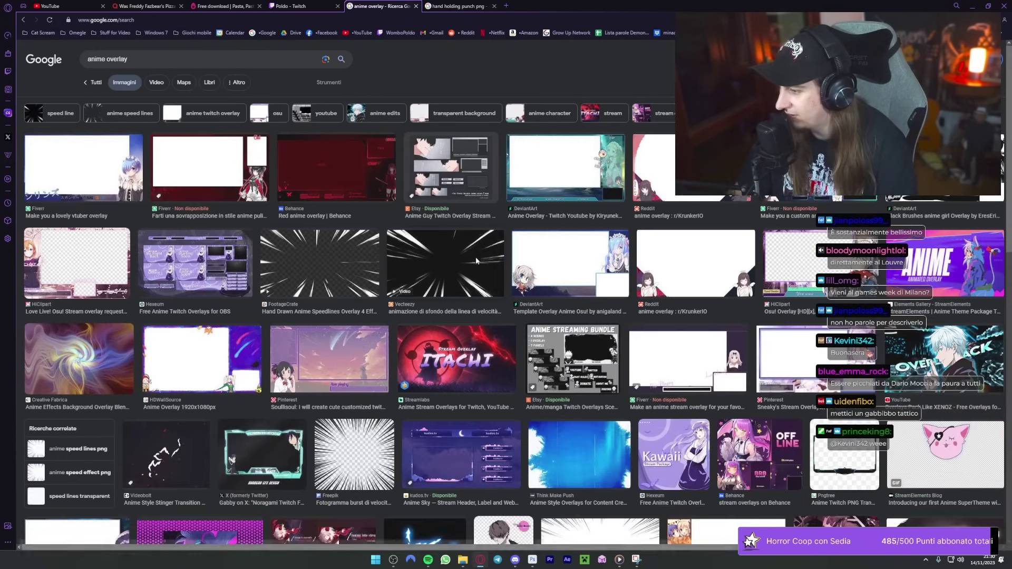
pyautogui.click(496, 263)
# Step: Copy the speed-lines image and paste it into the Photoshop thumbnail as a new layer
pyautogui.rightClick(815, 199)
pyautogui.click(843, 276)
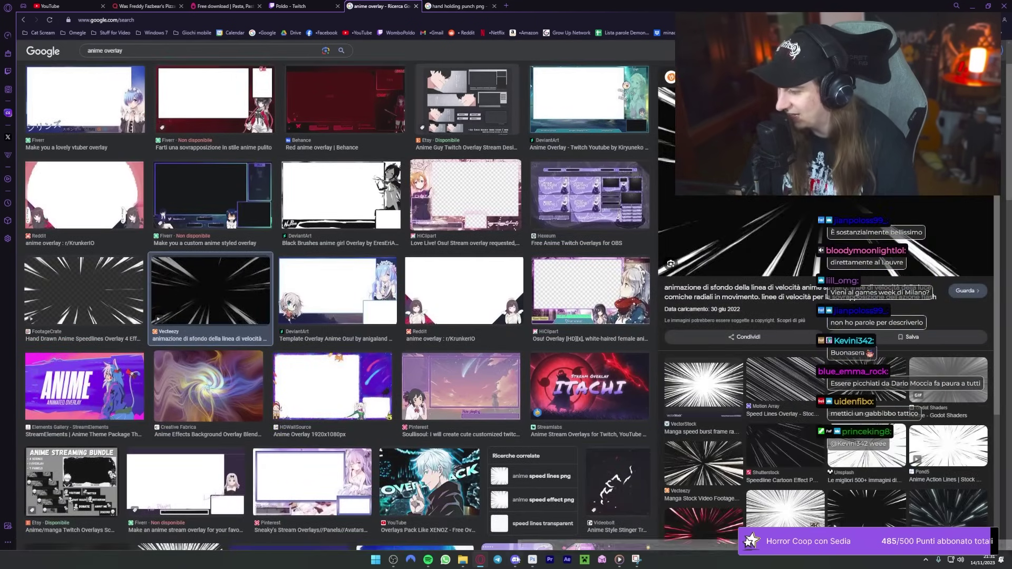
pyautogui.click(532, 560)
pyautogui.hotkey('ctrl', 'v')
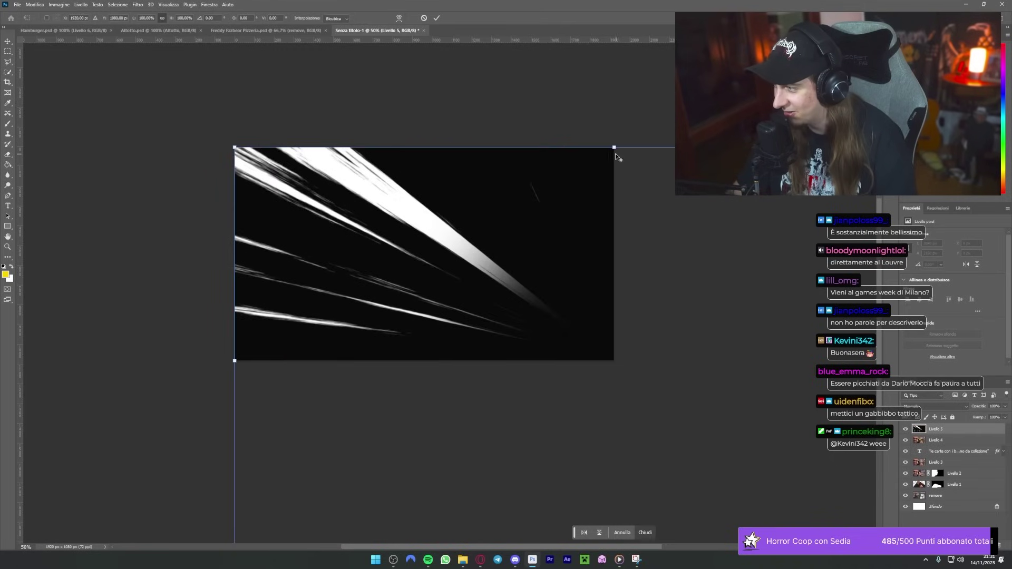
# Step: Fit the pasted speed lines over the canvas and set their blend mode to Linear Dodge (Add)
pyautogui.moveTo(617, 157); pyautogui.dragTo(648, 316)
pyautogui.moveTo(612, 364)
pyautogui.mouseDown()
pyautogui.moveTo(386, 231)
pyautogui.moveTo(615, 362)
pyautogui.mouseUp()
pyautogui.click(936, 406)
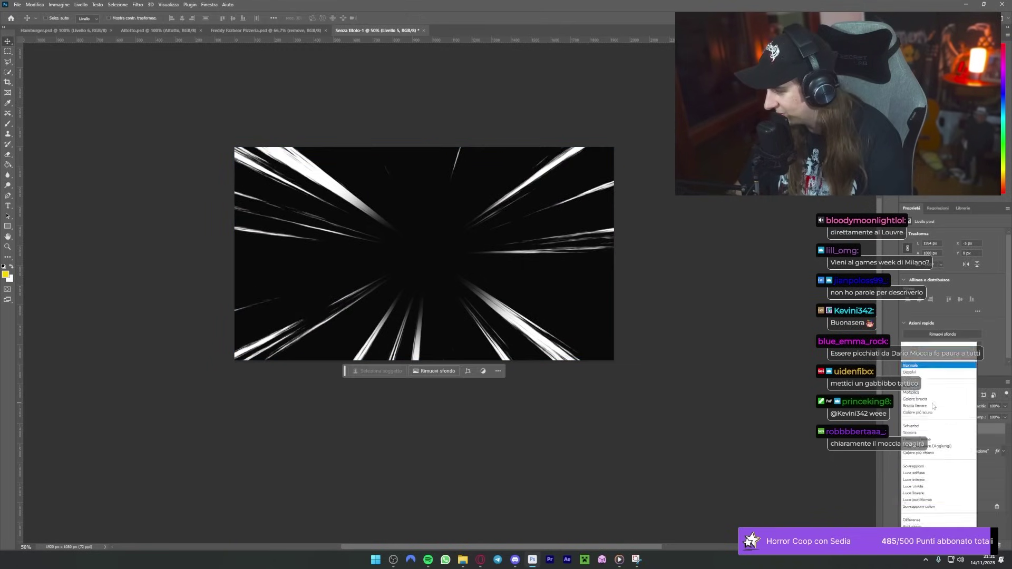
pyautogui.click(928, 446)
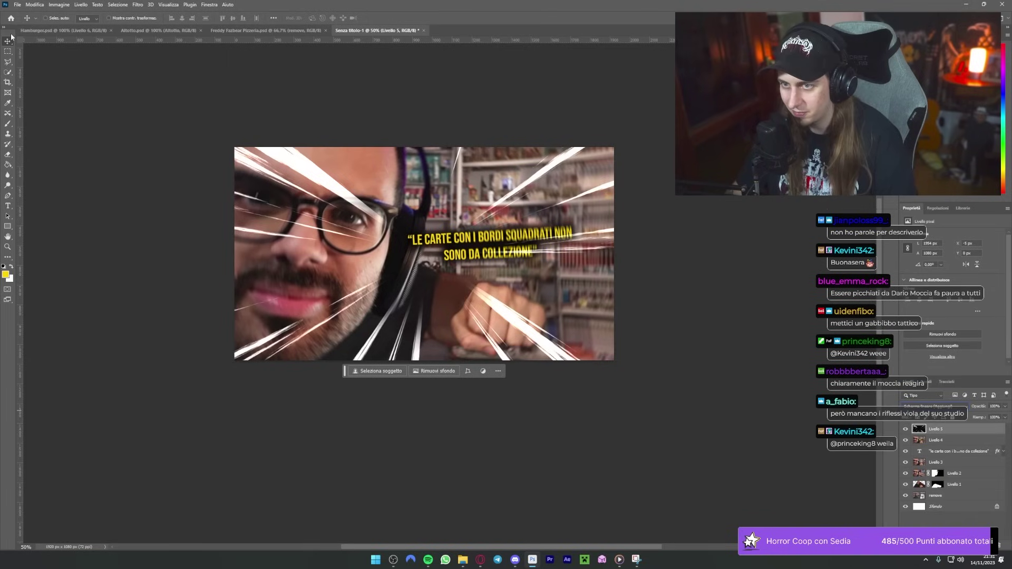
# Step: Rotate, move and enlarge the speed lines with Free Transform, then commit
pyautogui.moveTo(611, 255)
pyautogui.mouseDown()
pyautogui.moveTo(589, 262)
pyautogui.moveTo(666, 261)
pyautogui.mouseUp()
pyautogui.hotkey('ctrl', 't')
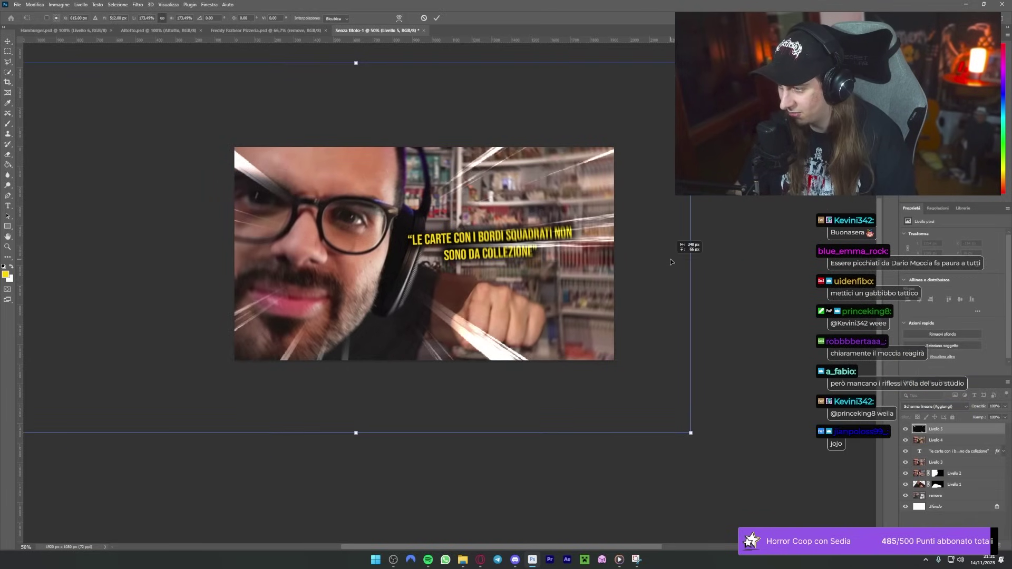
pyautogui.moveTo(691, 242); pyautogui.dragTo(714, 222)
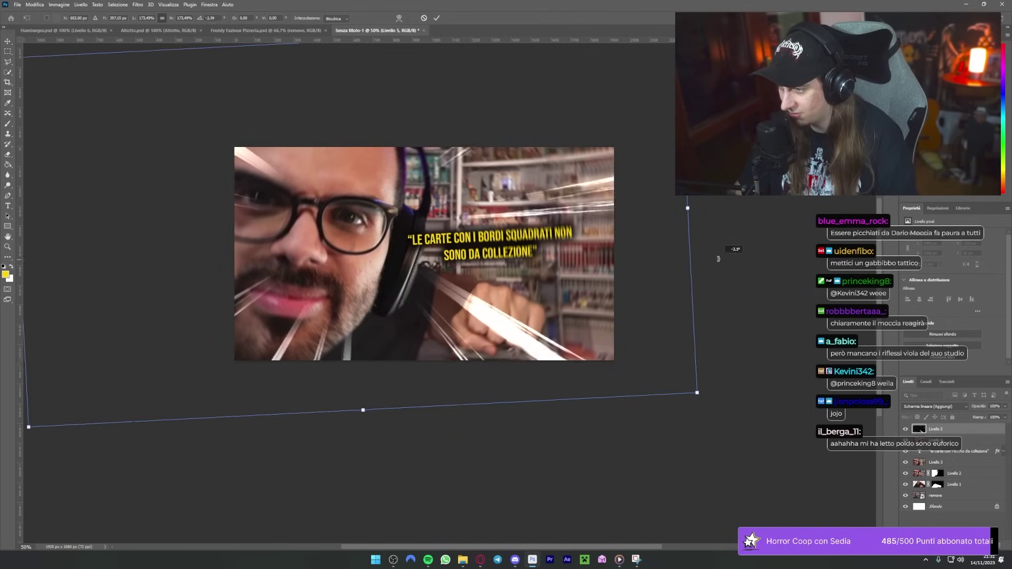
pyautogui.moveTo(645, 235); pyautogui.dragTo(756, 297)
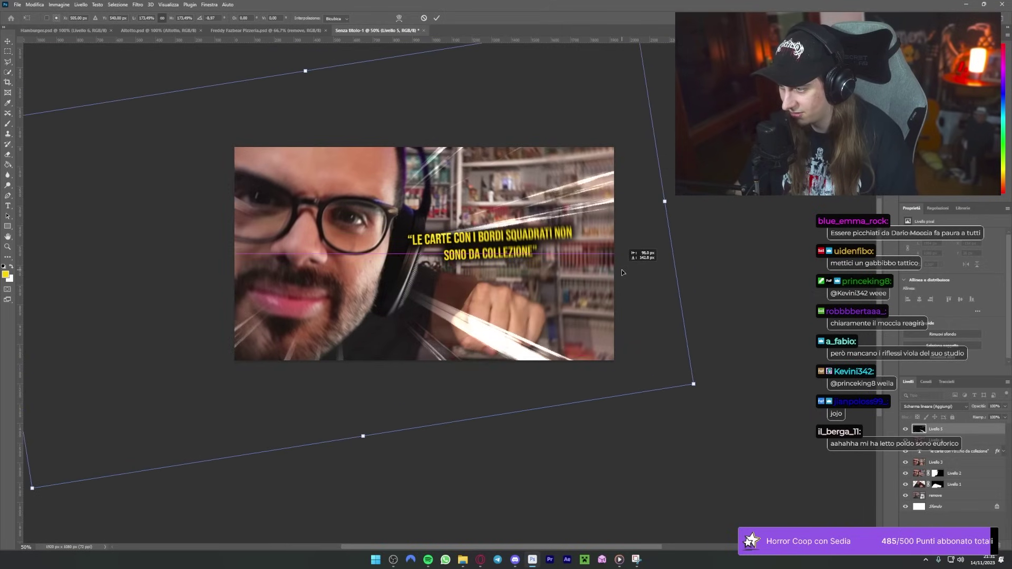
pyautogui.moveTo(771, 468)
pyautogui.mouseDown()
pyautogui.moveTo(537, 469)
pyautogui.moveTo(534, 459)
pyautogui.mouseUp()
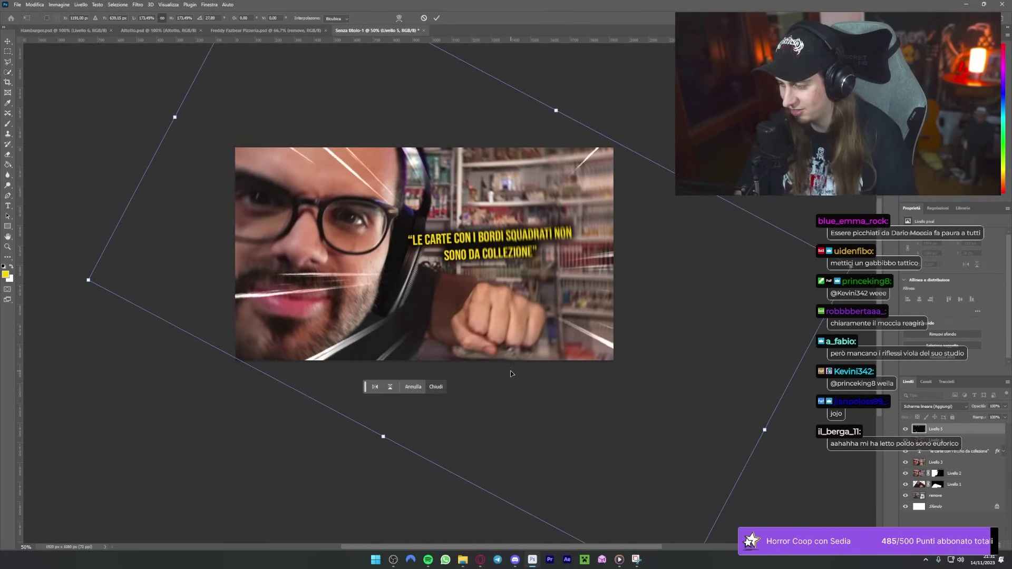
pyautogui.hotkey('ctrl', '-')
pyautogui.hotkey('ctrl', '-')
pyautogui.moveTo(501, 203)
pyautogui.mouseDown()
pyautogui.moveTo(507, 192)
pyautogui.moveTo(504, 234)
pyautogui.mouseUp()
pyautogui.press('Return')
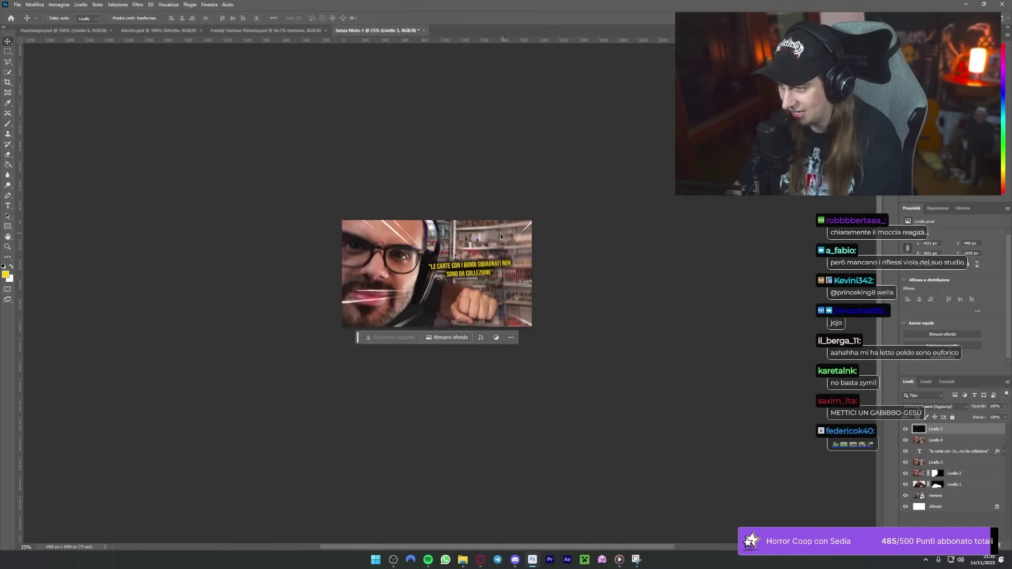
# Step: Nudge the speed lines slightly across the image and deselect the layer
pyautogui.moveTo(437, 226); pyautogui.dragTo(438, 227)
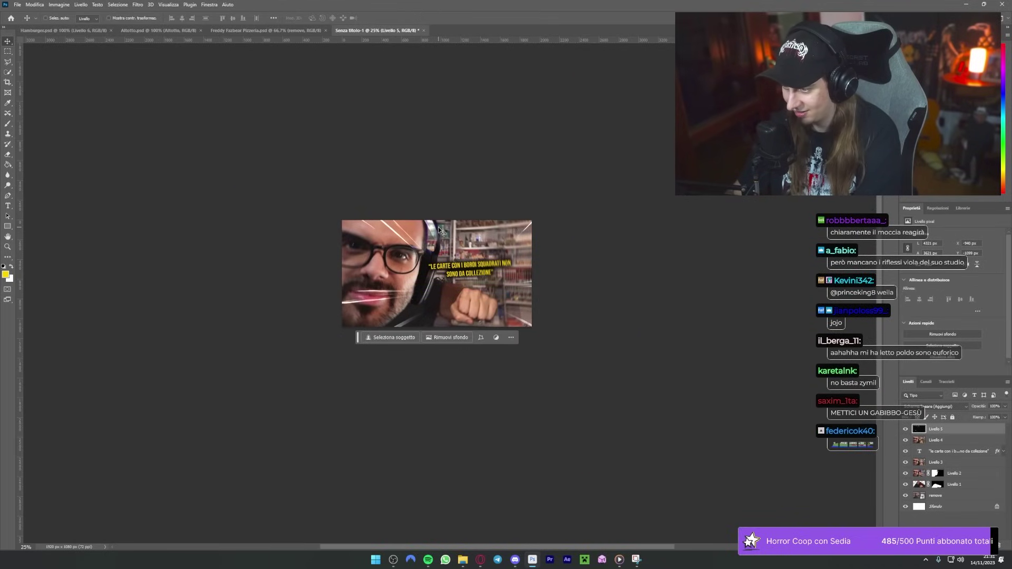
pyautogui.hotkey('ctrl', '+')
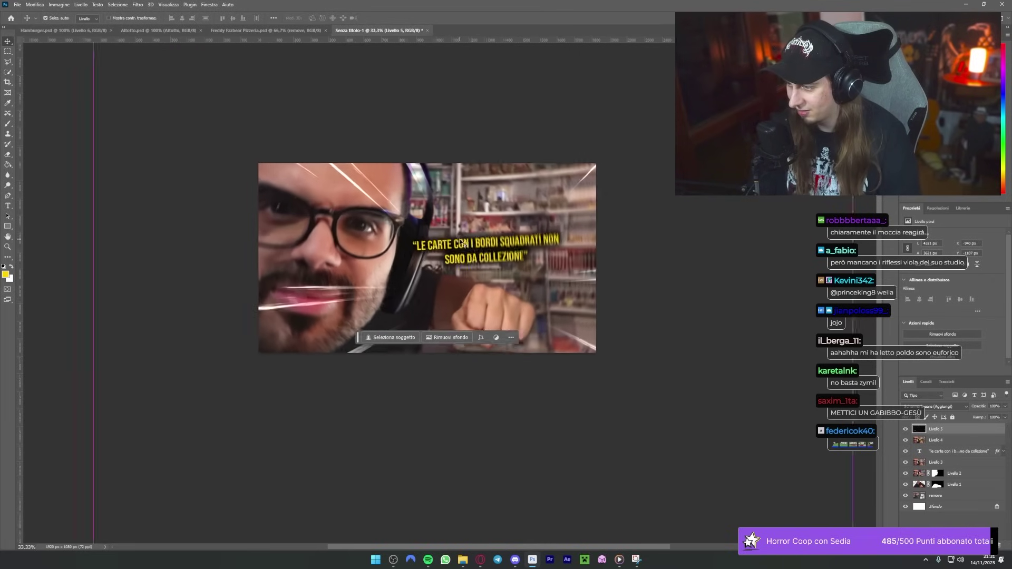
pyautogui.moveTo(436, 211); pyautogui.dragTo(443, 222)
pyautogui.hotkey('ctrl', '-')
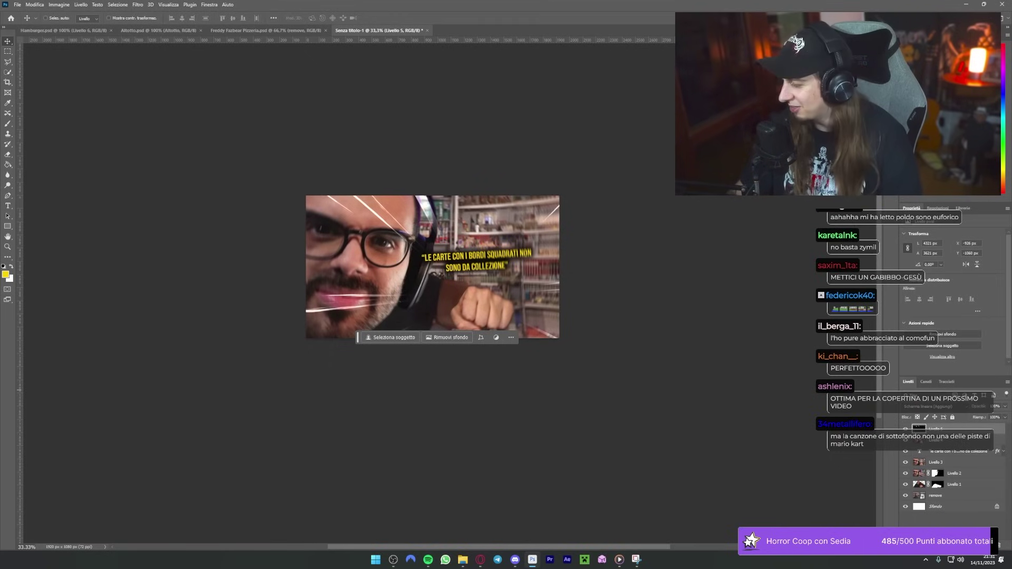
pyautogui.click(690, 262)
pyautogui.hotkey('ctrl', '+')
pyautogui.hotkey('ctrl', '+')
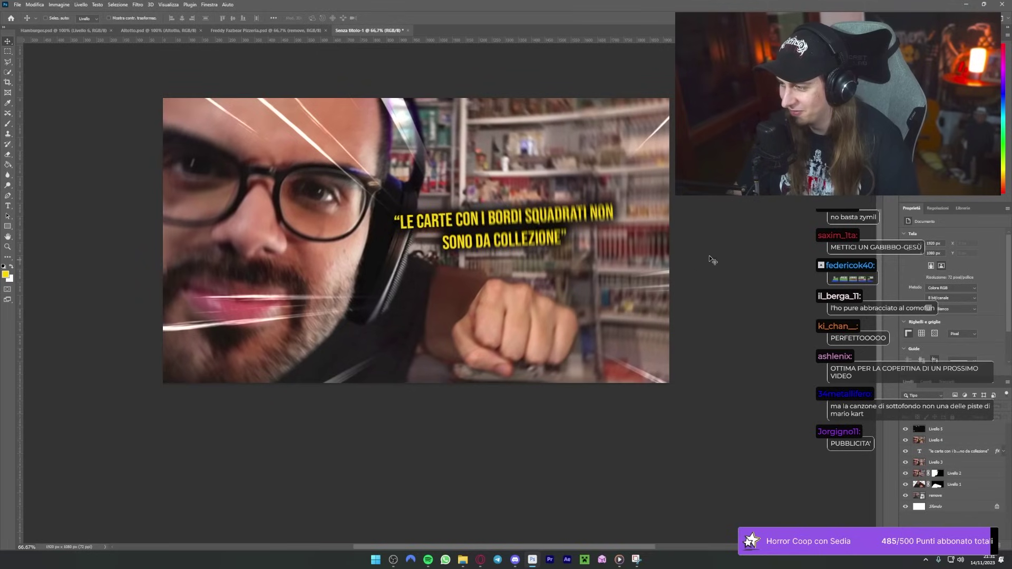
# Step: Shrink, rotate and slightly shift Livello 5's speed lines with Free Transform, then commit
pyautogui.scroll(1, 721, 256)
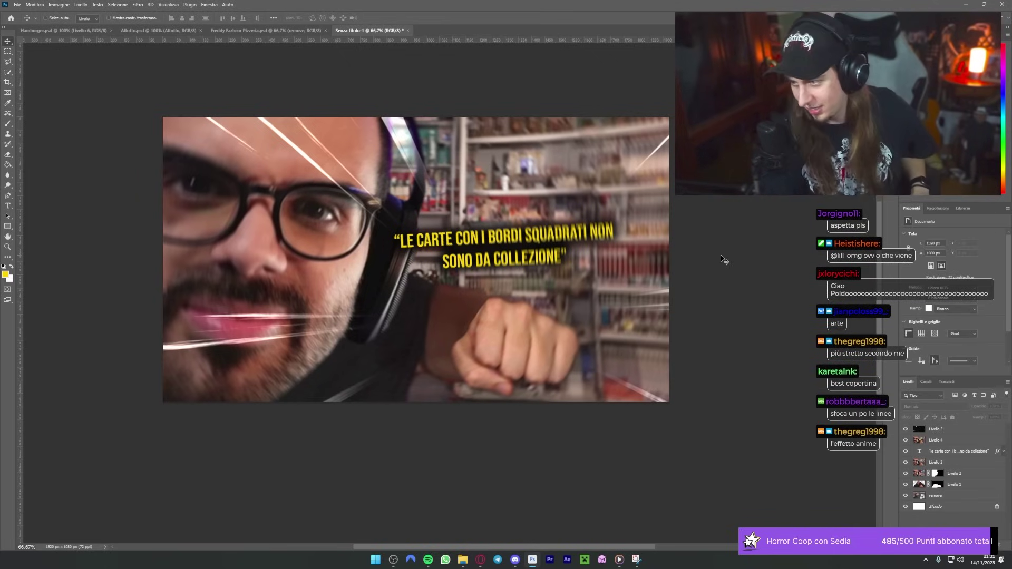
pyautogui.hotkey('ctrl', '-')
pyautogui.hotkey('ctrl', '-')
pyautogui.hotkey('ctrl', '-')
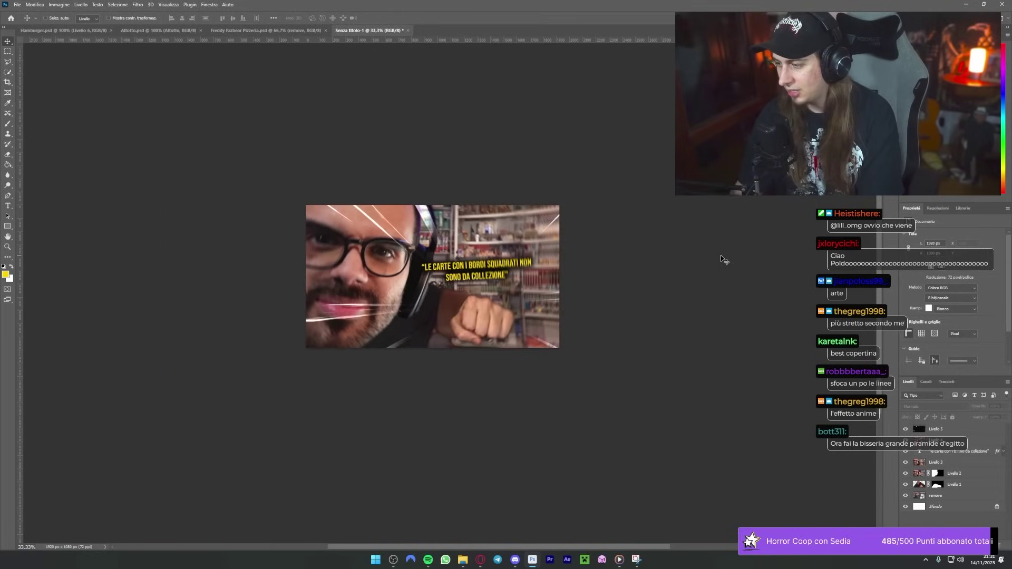
pyautogui.click(569, 311)
pyautogui.hotkey('ctrl', 't')
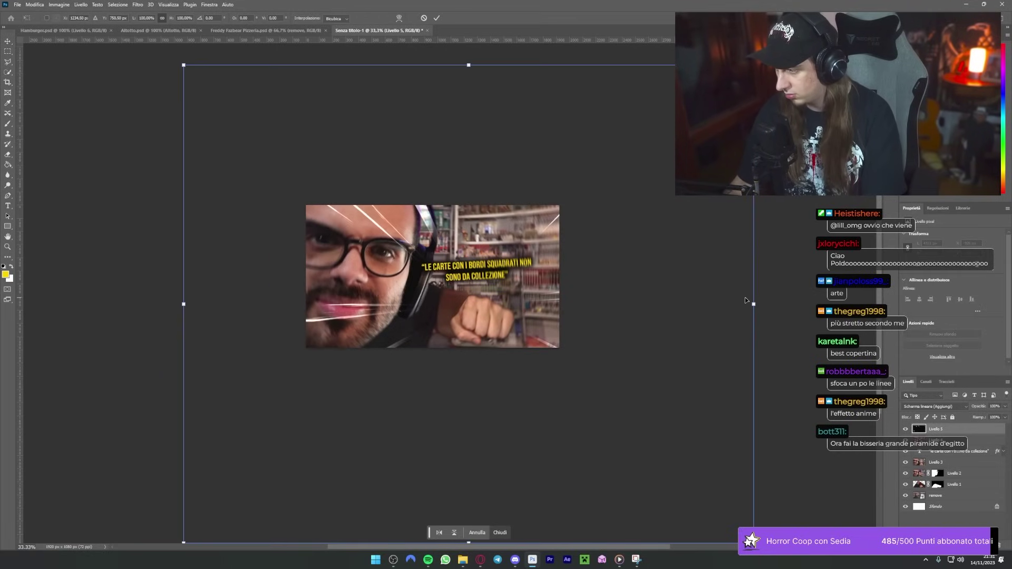
pyautogui.moveTo(745, 298)
pyautogui.mouseDown()
pyautogui.moveTo(590, 296)
pyautogui.moveTo(644, 294)
pyautogui.mouseUp()
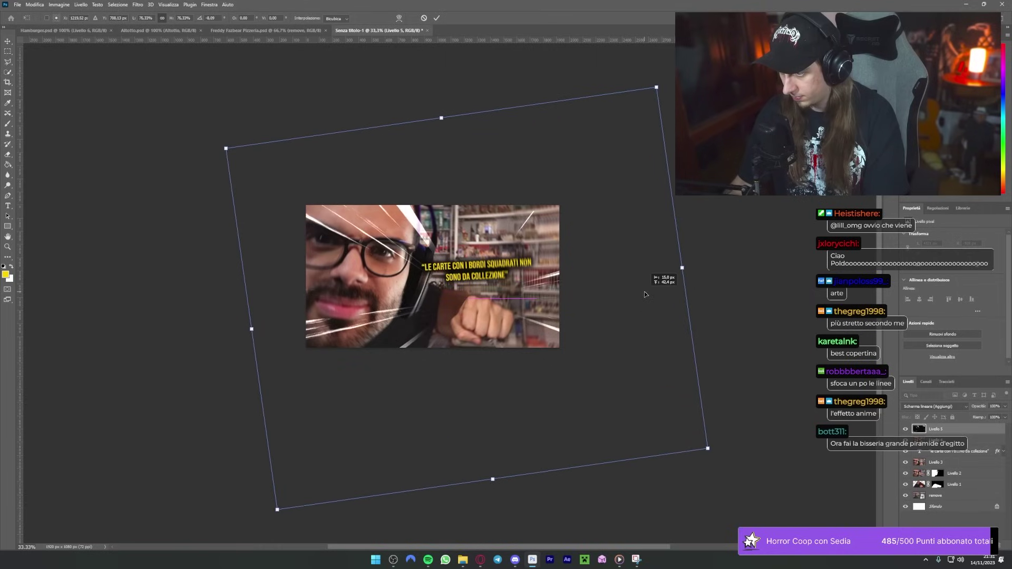
pyautogui.moveTo(644, 294); pyautogui.dragTo(647, 300)
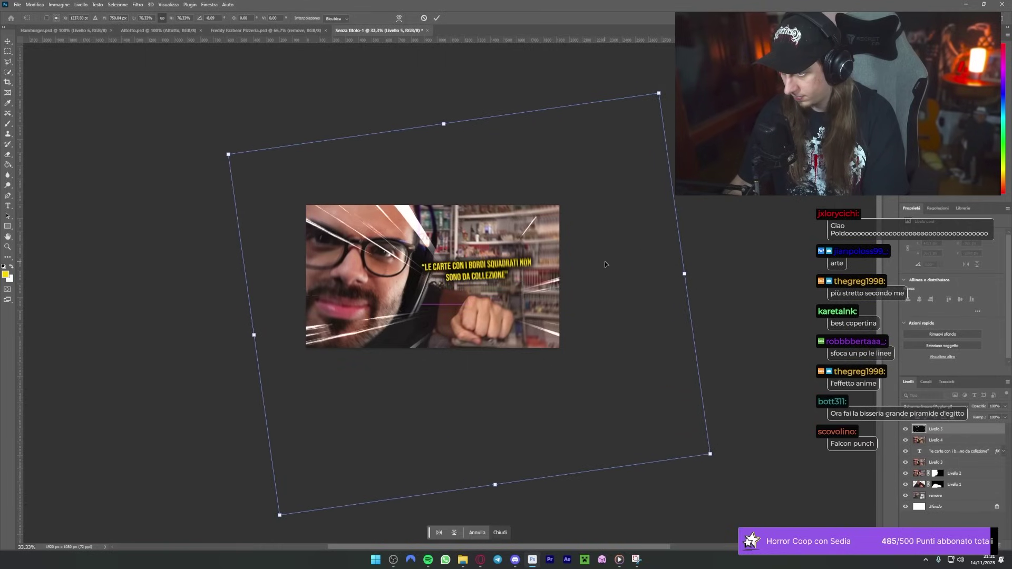
pyautogui.press('Return')
# Step: Zoom out and back in to check the speed-lines layer bounds against the thumbnail
pyautogui.hotkey('ctrl', '-')
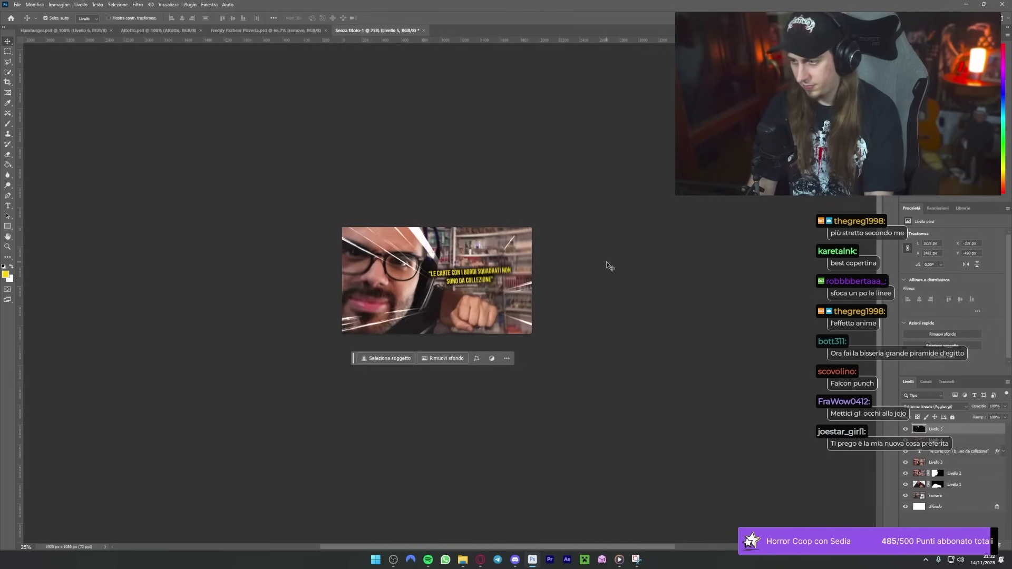
pyautogui.hotkey('ctrl', '+')
pyautogui.hotkey('ctrl', '+')
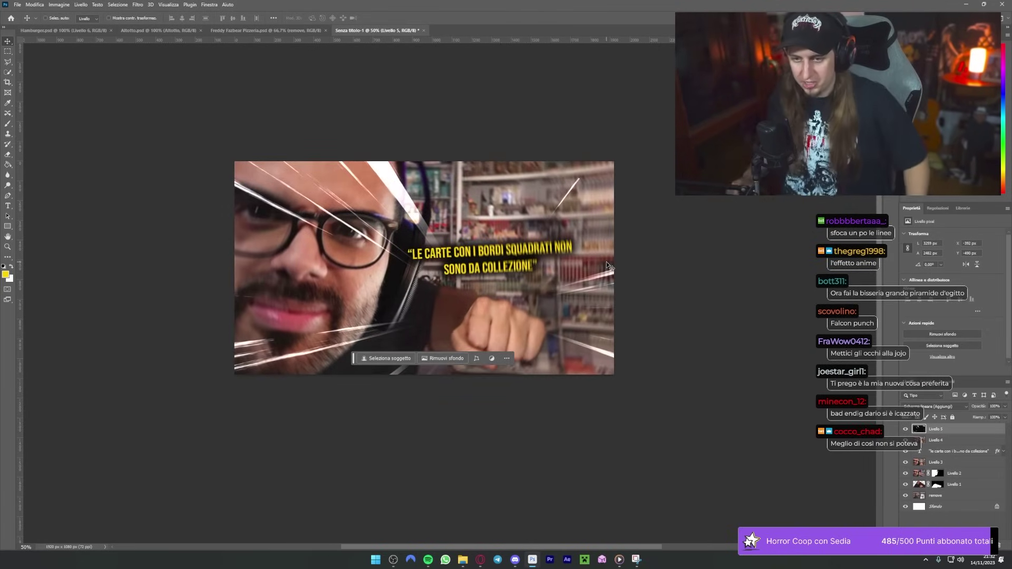
pyautogui.hotkey('ctrl', '-')
pyautogui.hotkey('ctrl', '-')
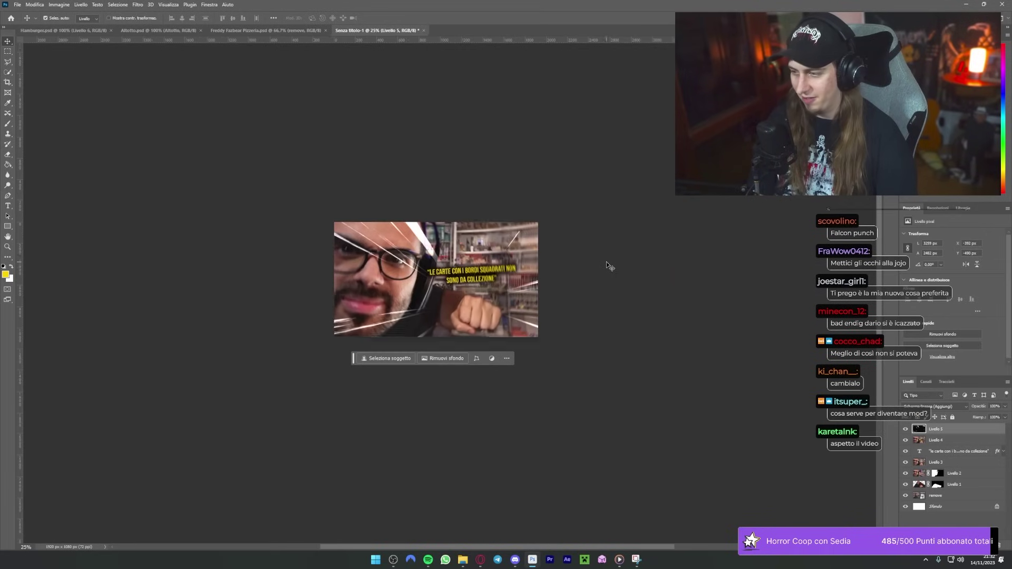
pyautogui.hotkey('ctrl', '+')
pyautogui.hotkey('ctrl', '+')
pyautogui.scroll(-3, 569, 221)
pyautogui.scroll(1, 504, 194)
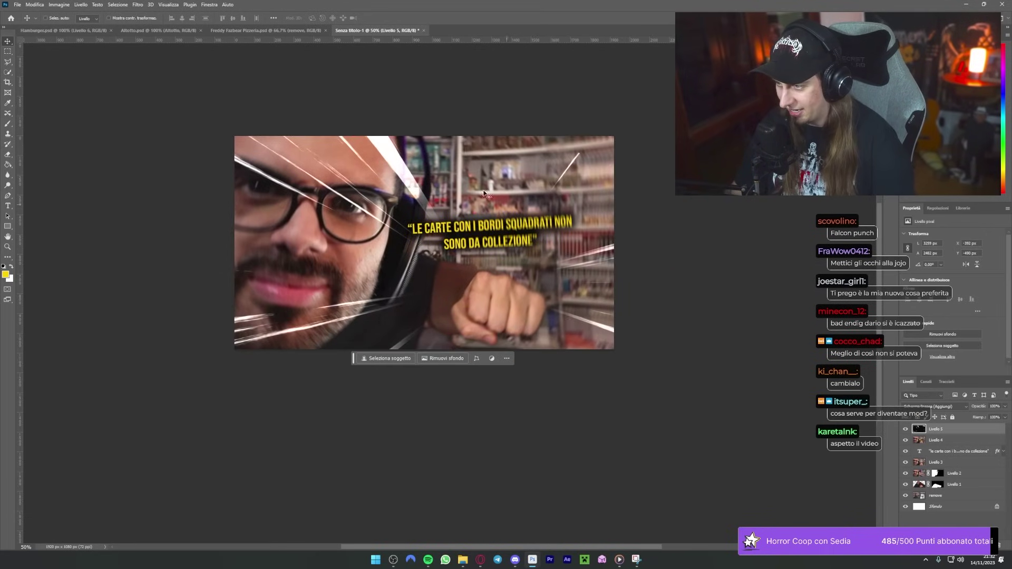
# Step: Apply a Sfocatura blur filter to the speed-lines layer, then deselect it
pyautogui.click(138, 4)
pyautogui.moveTo(186, 185)
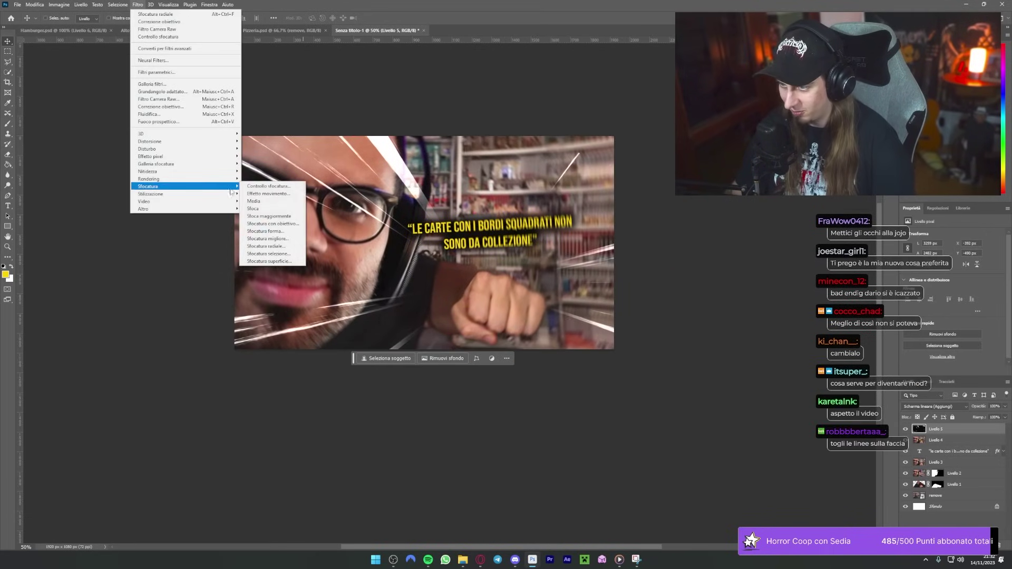
pyautogui.click(291, 228)
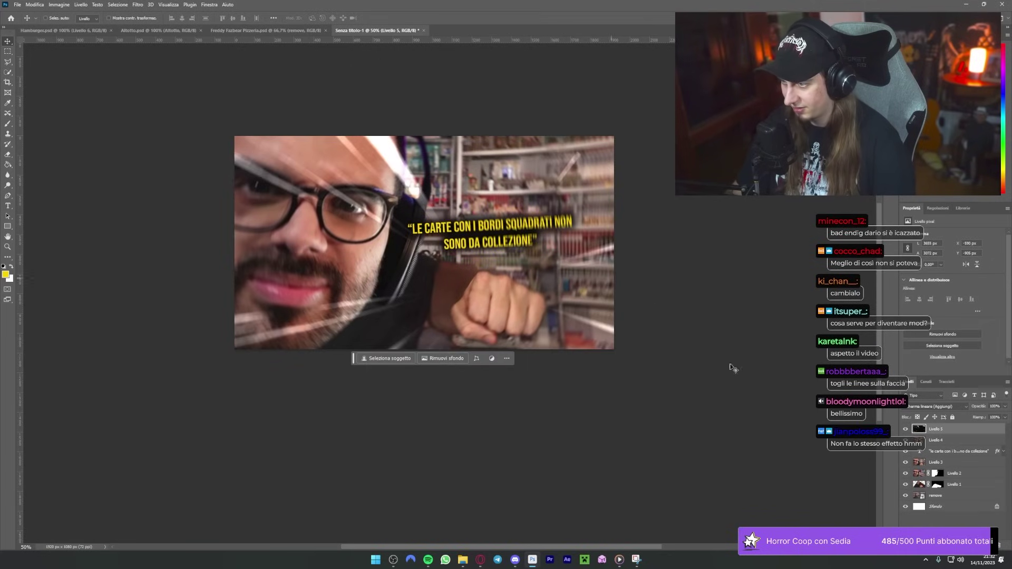
pyautogui.click(950, 523)
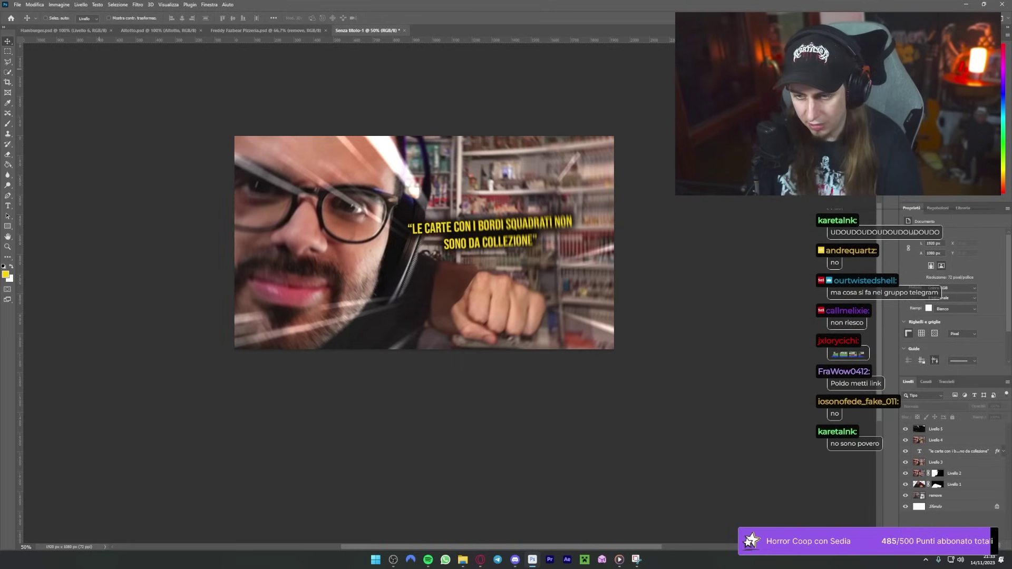
# Step: Save the thumbnail as a PSD, then zoom in to review the finished result
pyautogui.press('Return')
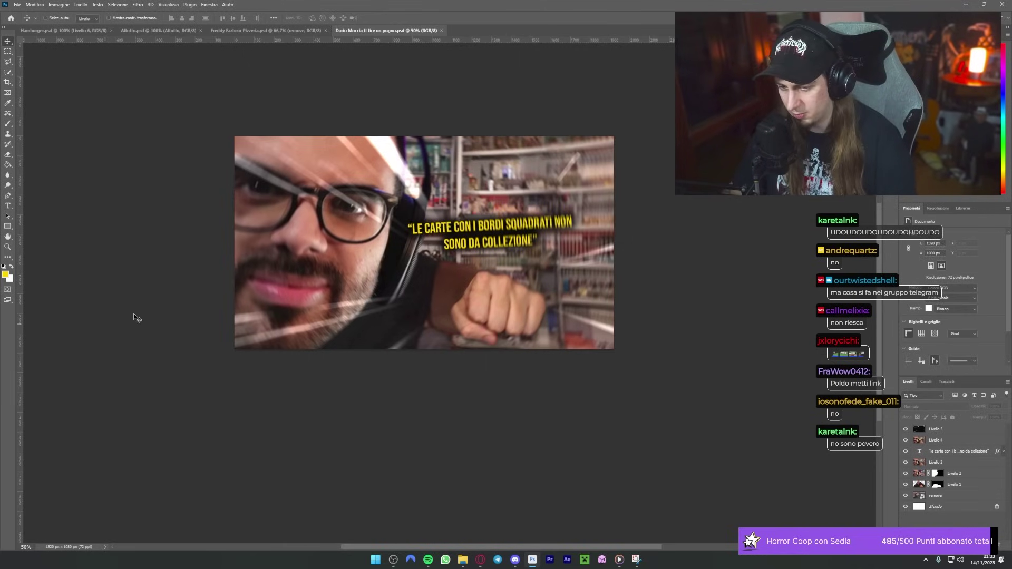
pyautogui.scroll(1, 242, 294)
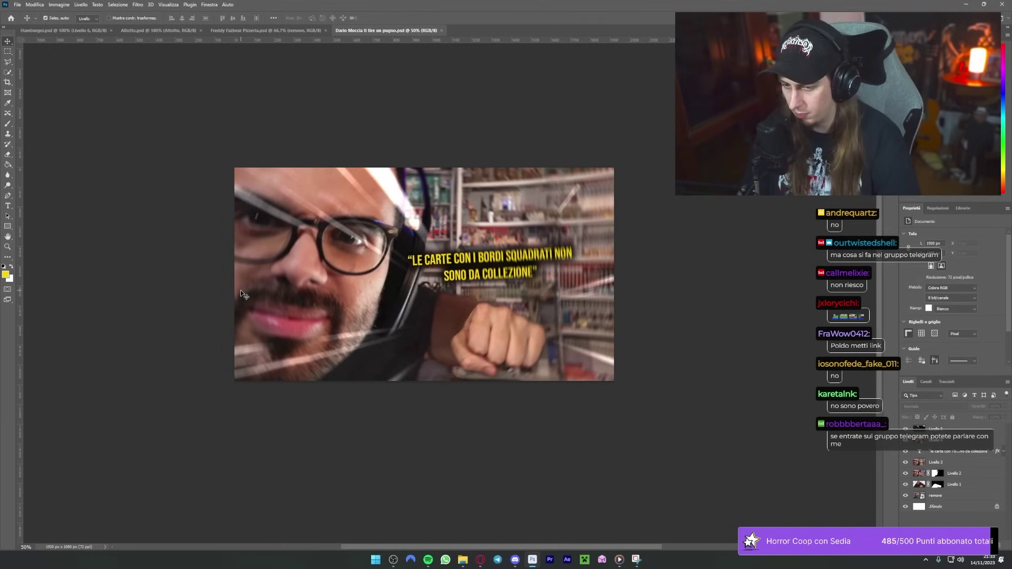
pyautogui.hotkey('ctrl', '+')
pyautogui.scroll(1, 226, 277)
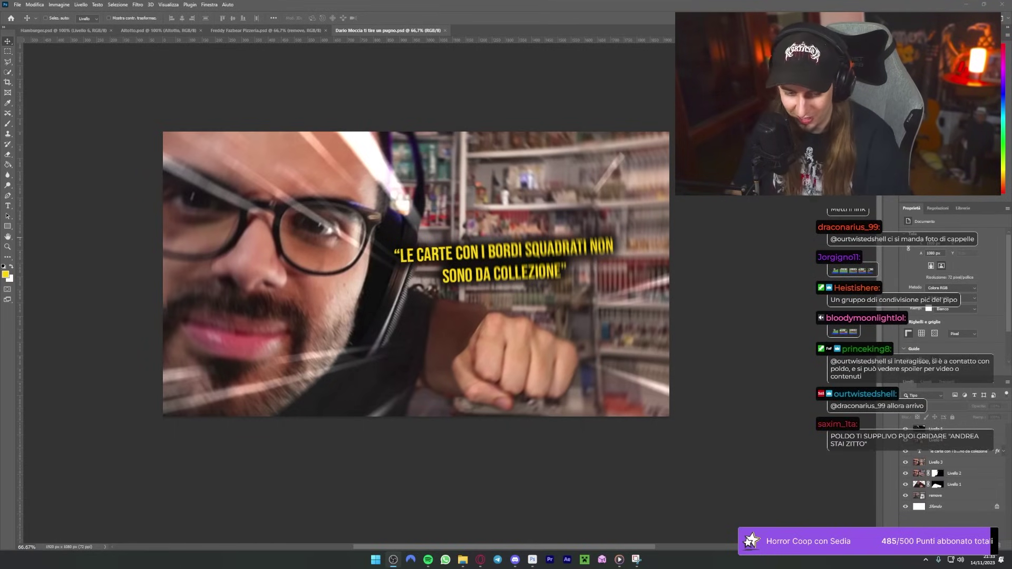
pyautogui.hotkey('alt', 'Tab')
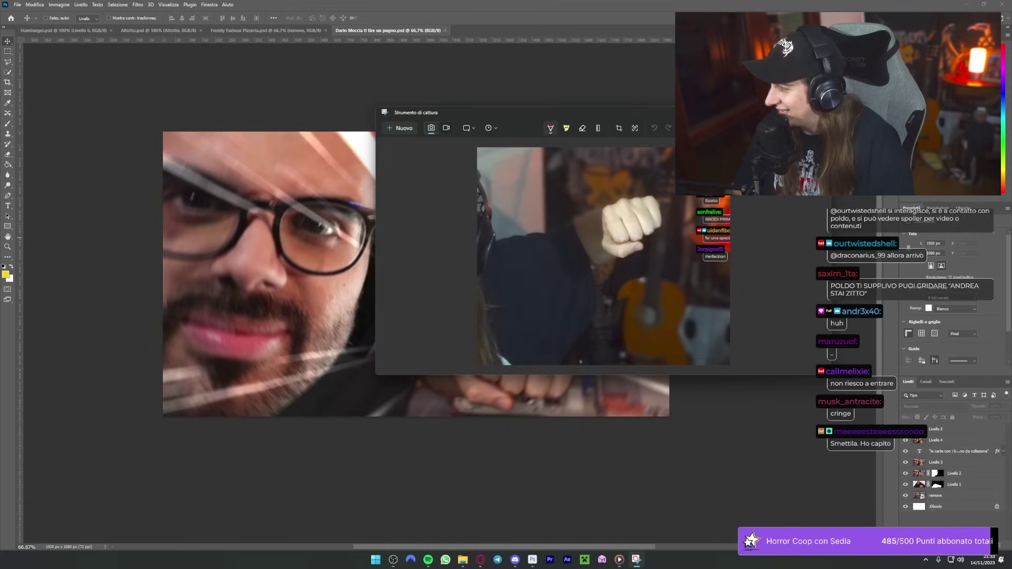
pyautogui.hotkey('alt', 'Tab')
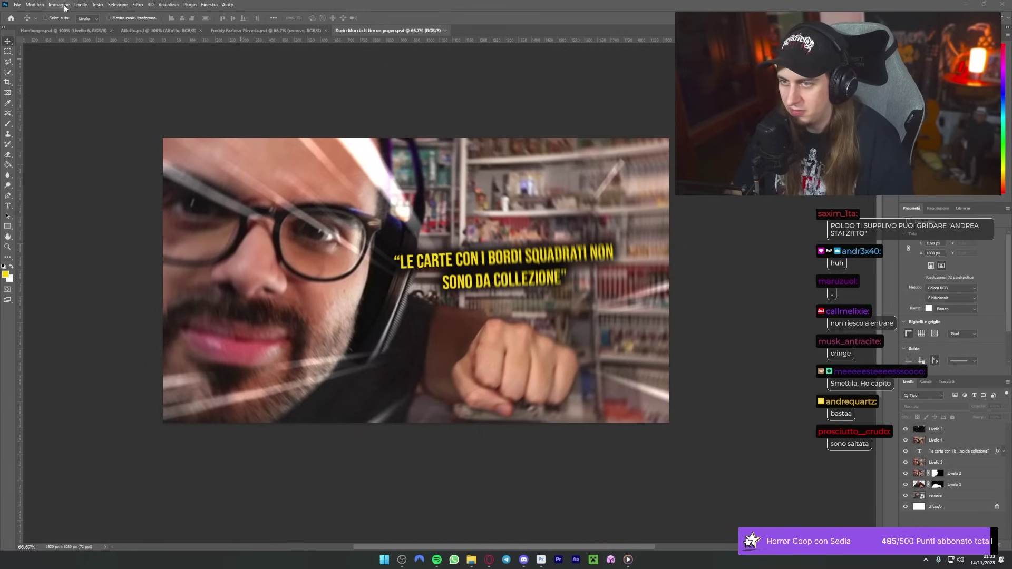
# Step: Create a new blank document 1920 pixels wide by 1080 pixels high
pyautogui.click(20, 5)
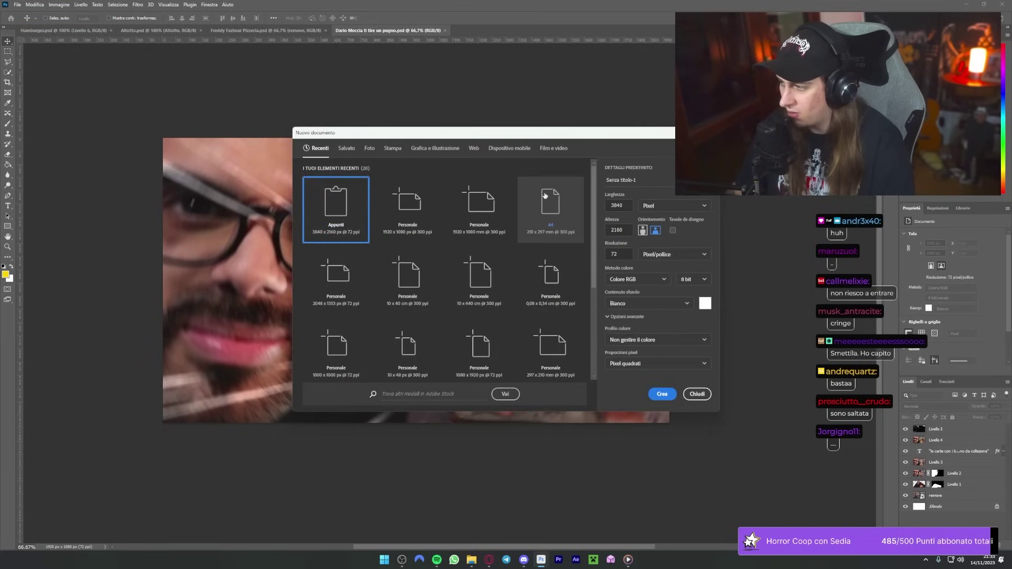
pyautogui.doubleClick(628, 206)
pyautogui.write('1920')
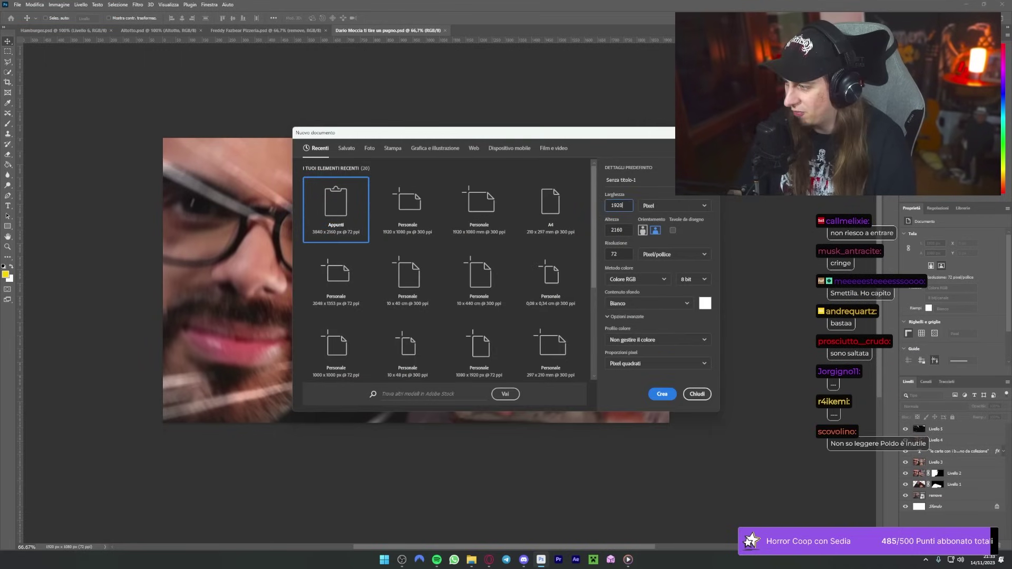
pyautogui.click(623, 229)
pyautogui.write('1080')
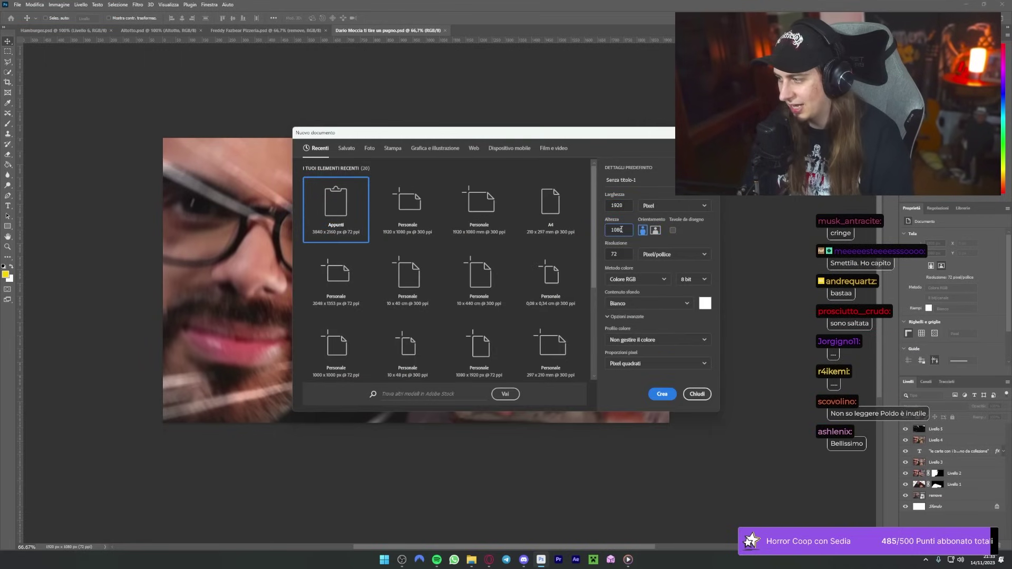
pyautogui.click(662, 394)
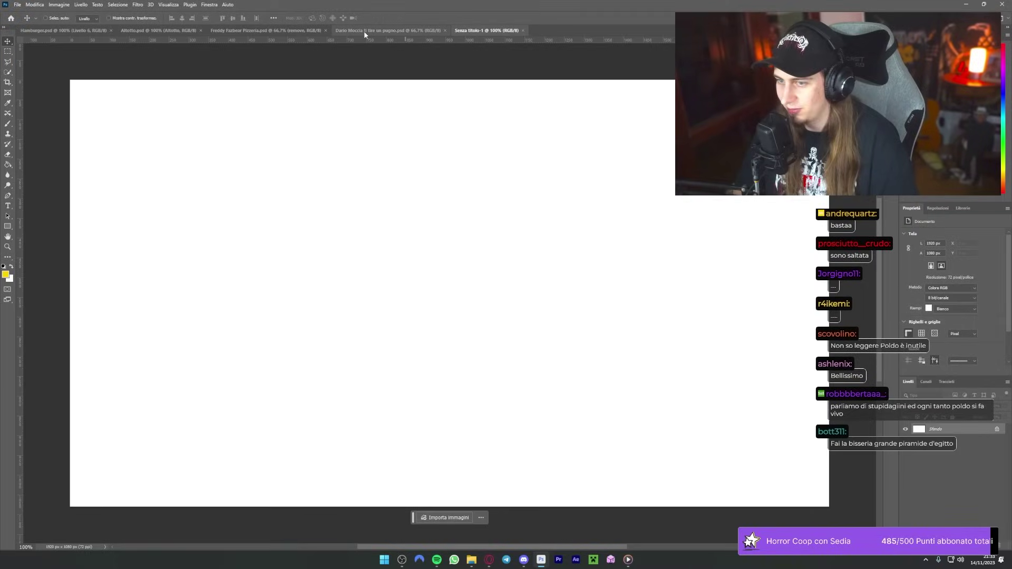
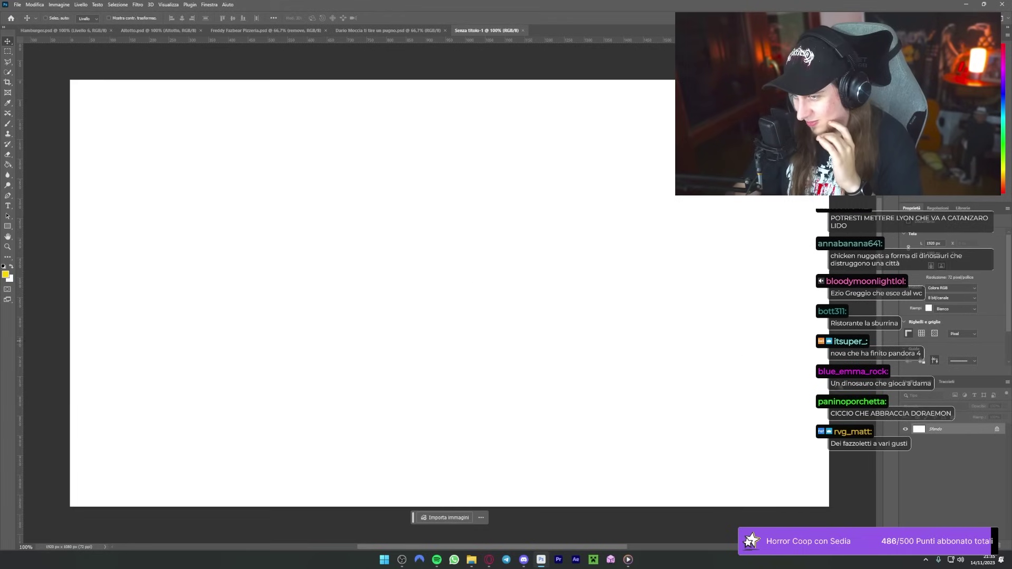
# Step: Unlock the Sfondo background layer so it becomes the editable Livello 0
pyautogui.click(997, 429)
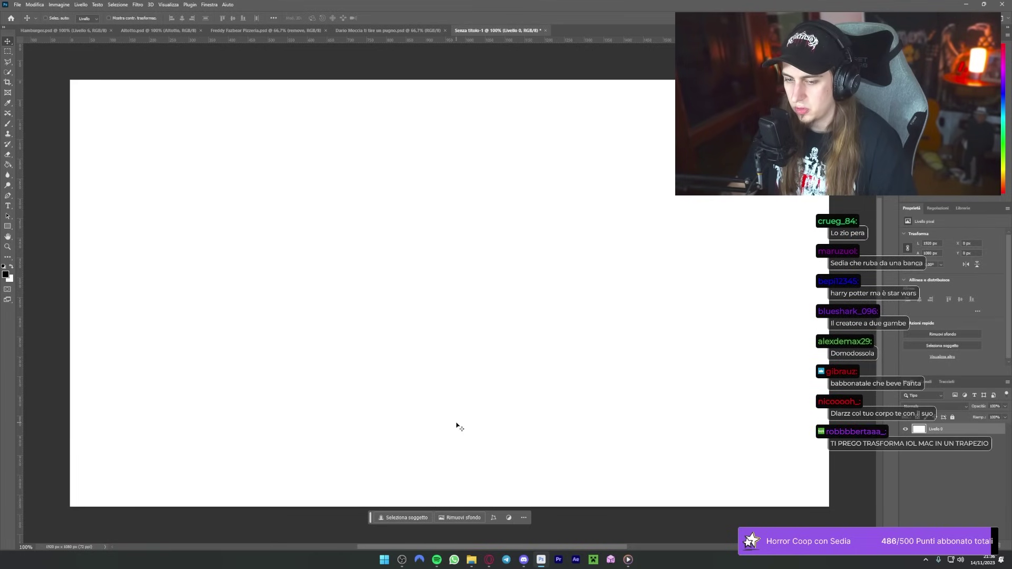
# Step: Search Google Images for 'hamburger divided png', then 'hamburger divided', and preview a divided-burger illustration
pyautogui.click(489, 560)
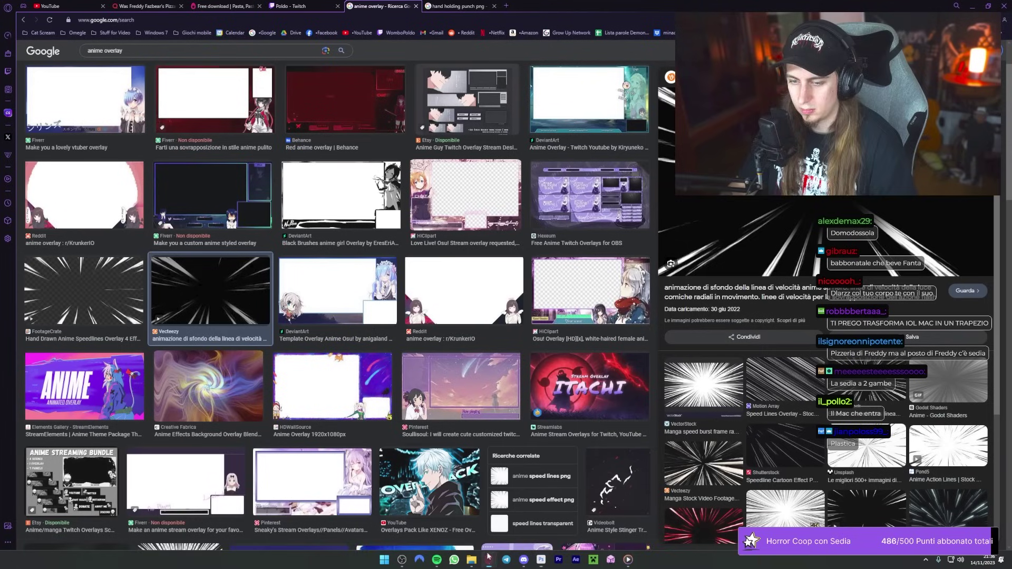
pyautogui.click(225, 59)
pyautogui.write('ham')
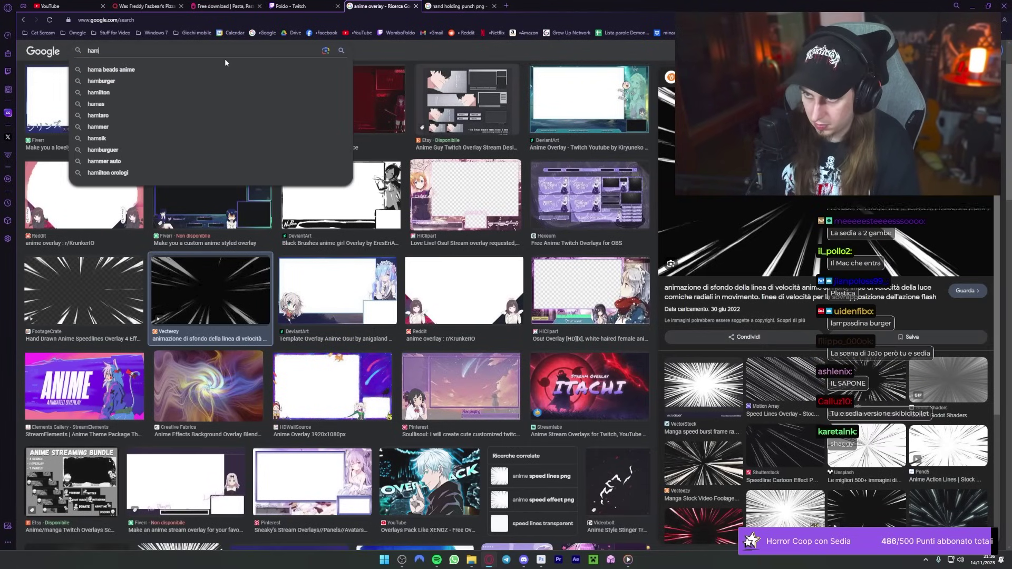
pyautogui.write('burger div')
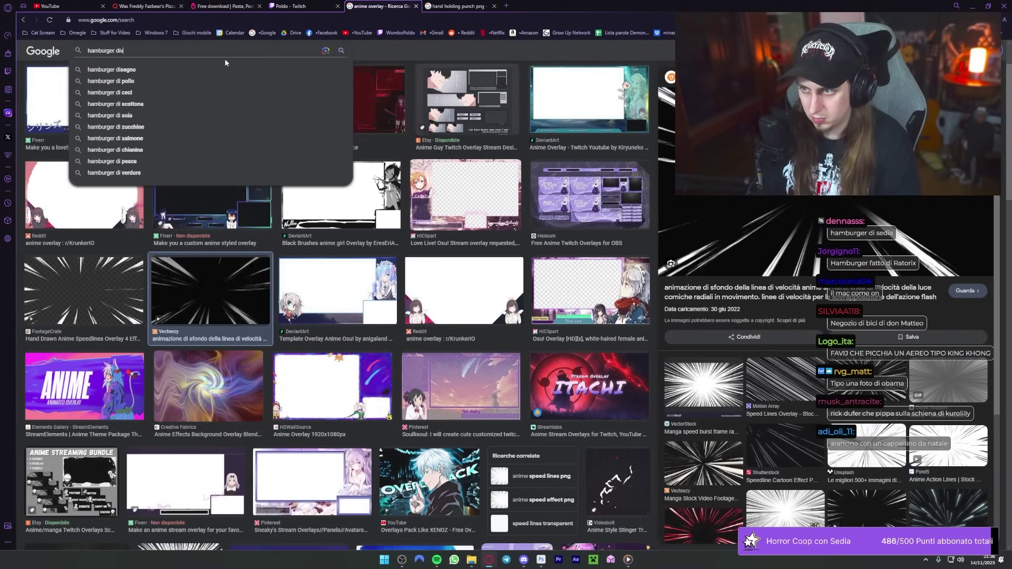
pyautogui.write('ided png')
pyautogui.press('Return')
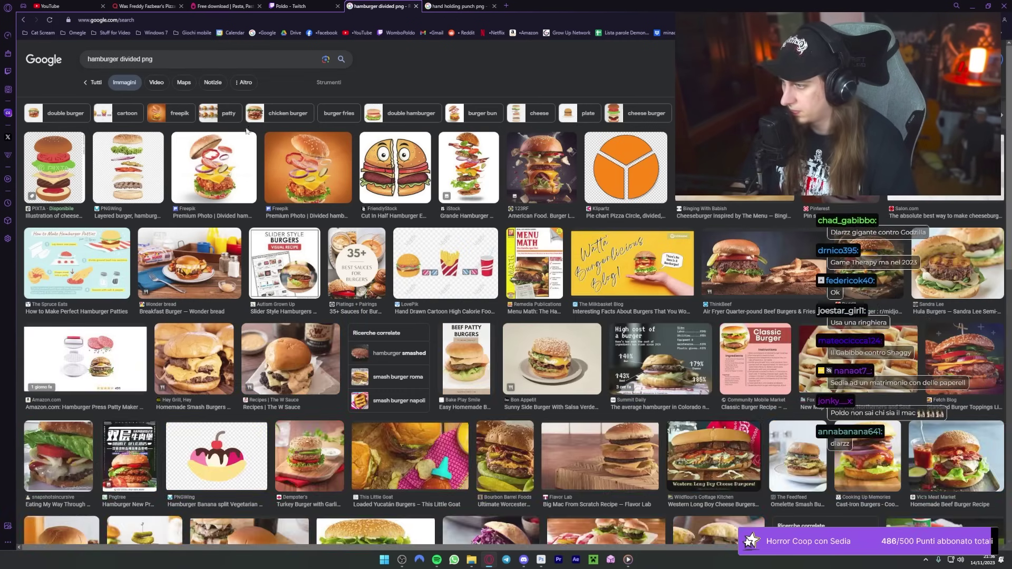
pyautogui.click(193, 63)
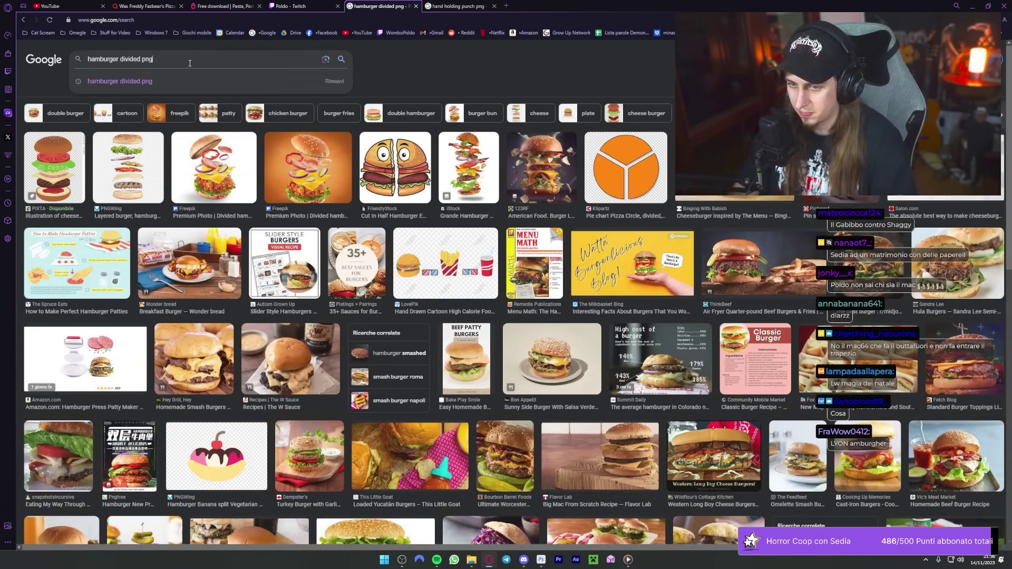
pyautogui.press('BackSpace')
pyautogui.press('BackSpace')
pyautogui.press('BackSpace')
pyautogui.press('Return')
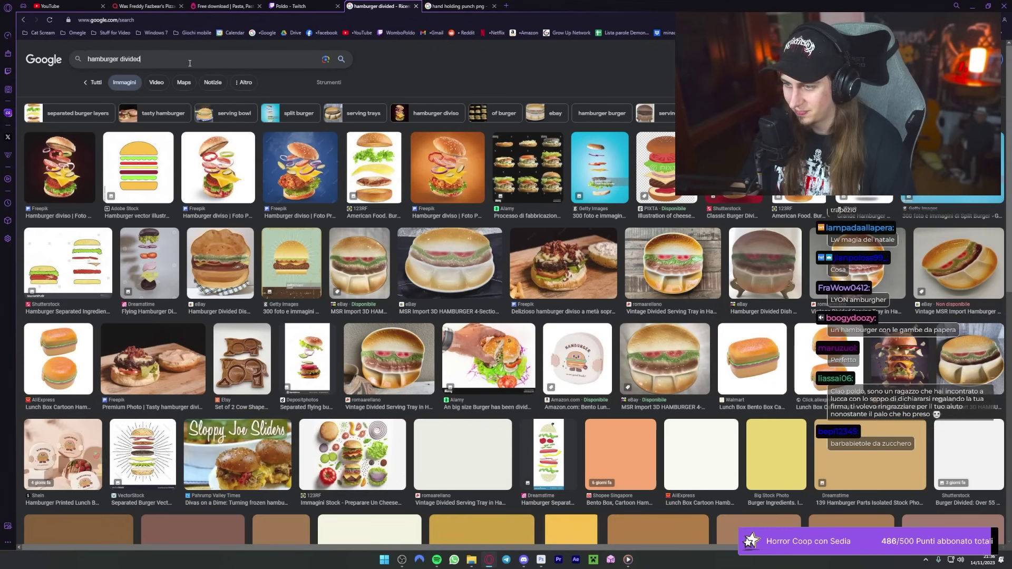
pyautogui.click(139, 168)
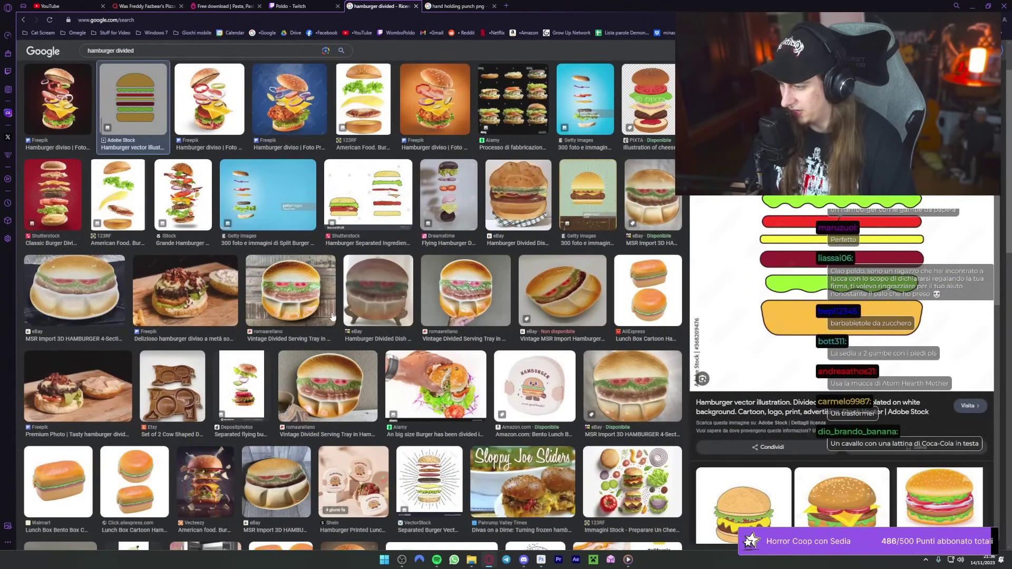
pyautogui.scroll(-1, 263, 237)
pyautogui.scroll(3, 211, 159)
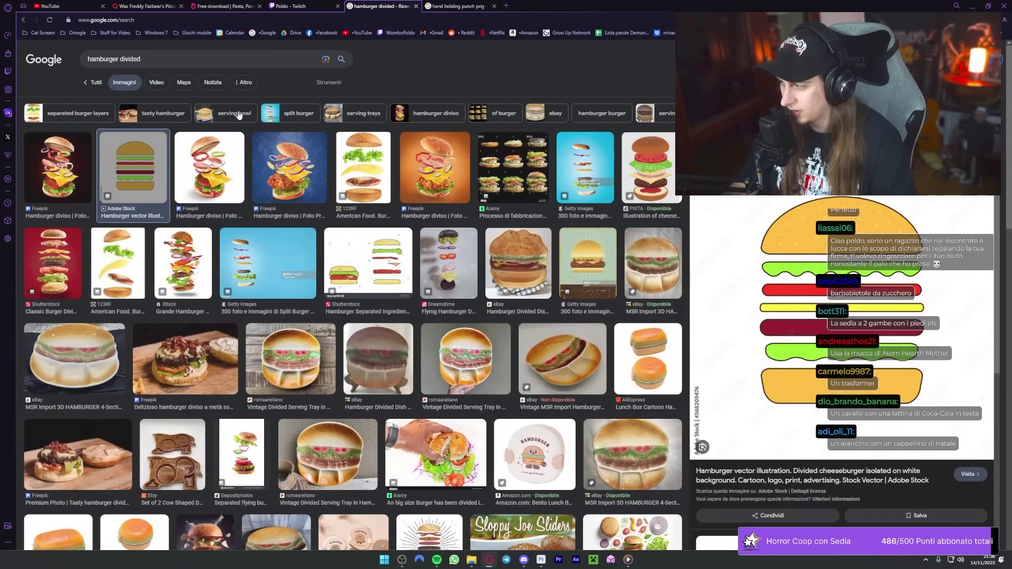
# Step: Search 'hamburger diviso icon' and copy the Wikipedia hamburger photo
pyautogui.click(170, 59)
pyautogui.press('BackSpace')
pyautogui.press('BackSpace')
pyautogui.press('BackSpace')
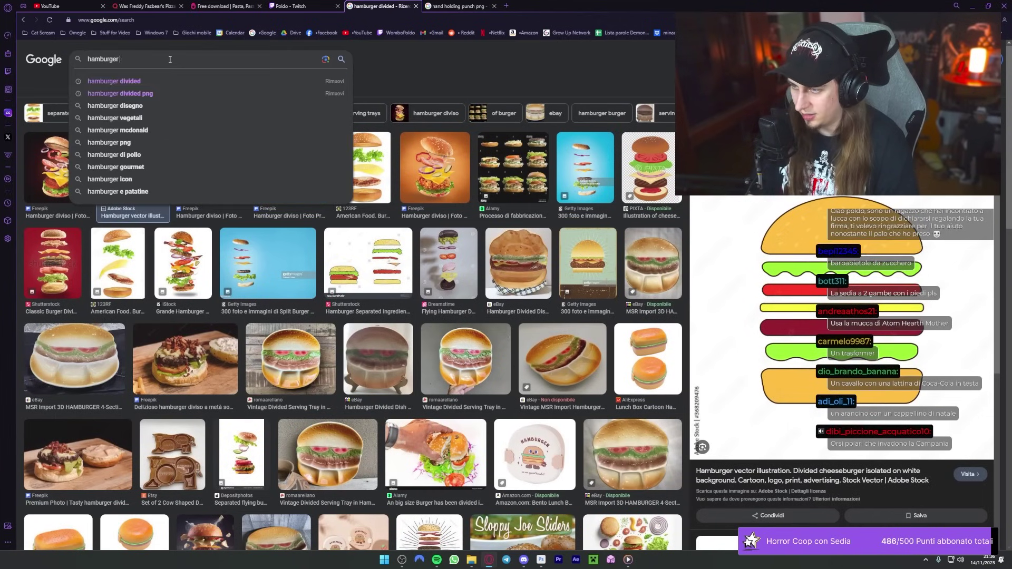
pyautogui.write('diviso')
pyautogui.press('Return')
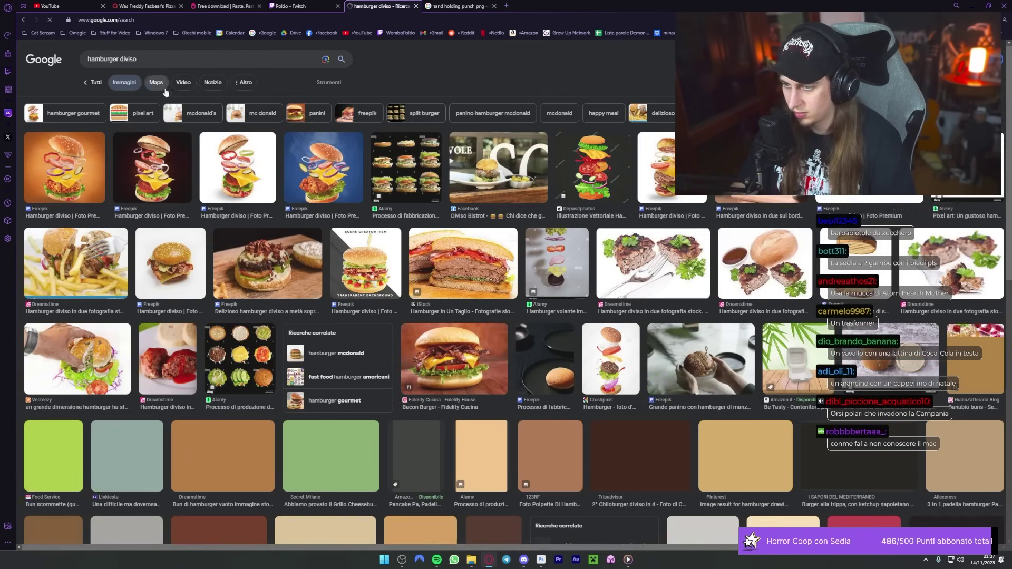
pyautogui.click(194, 61)
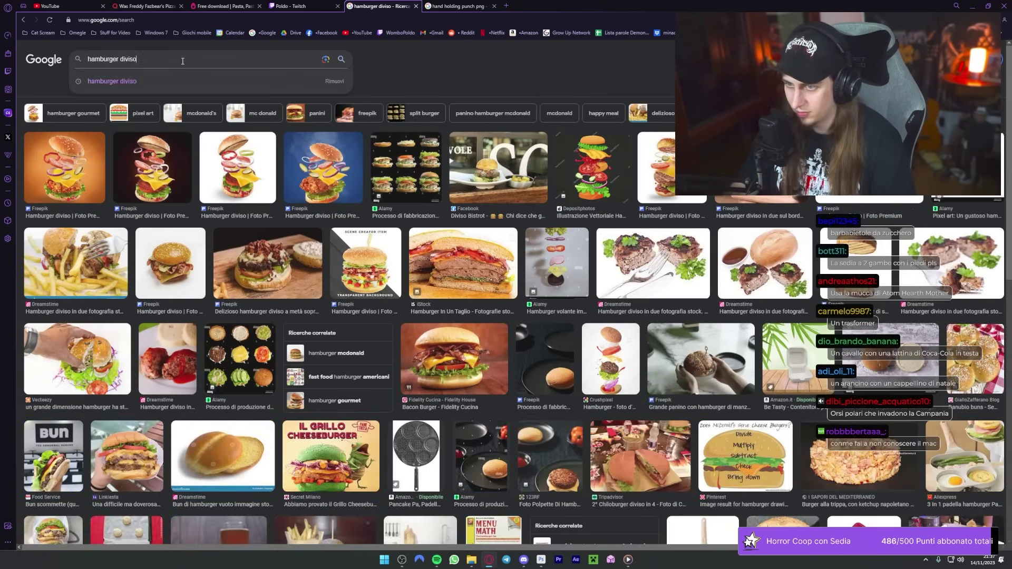
pyautogui.write(' icon')
pyautogui.press('Return')
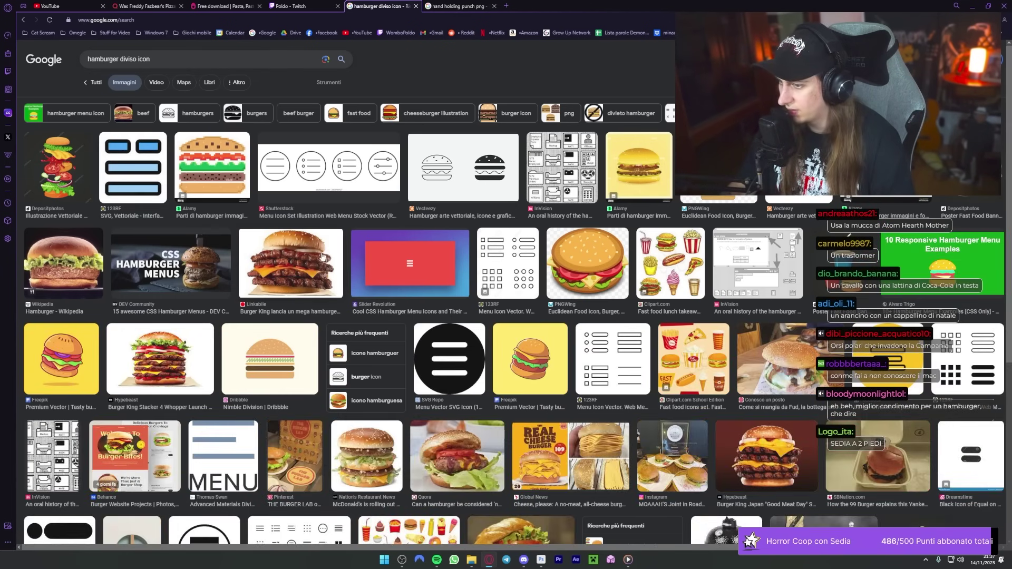
pyautogui.click(53, 274)
pyautogui.rightClick(806, 193)
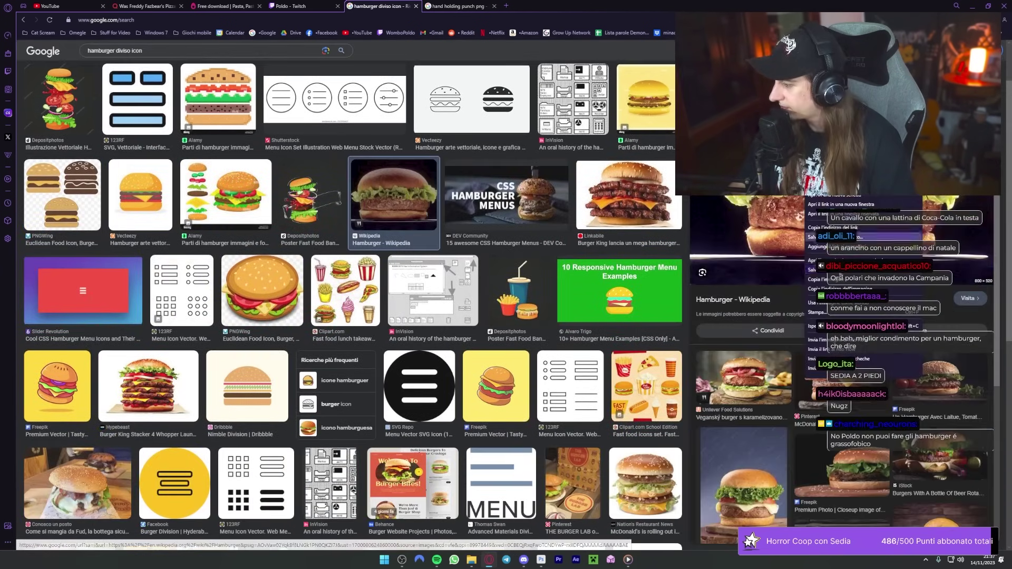
pyautogui.click(826, 285)
# Step: Paste the hamburger photo into the document and scale it up to fill the canvas
pyautogui.click(541, 560)
pyautogui.hotkey('ctrl', 'v')
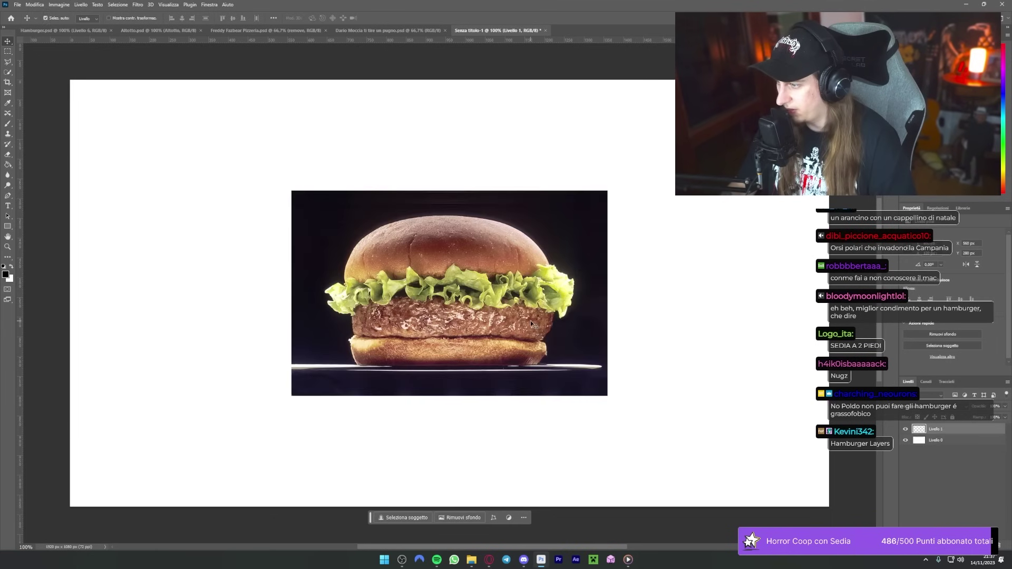
pyautogui.hotkey('ctrl', 't')
pyautogui.moveTo(449, 191); pyautogui.dragTo(474, 74)
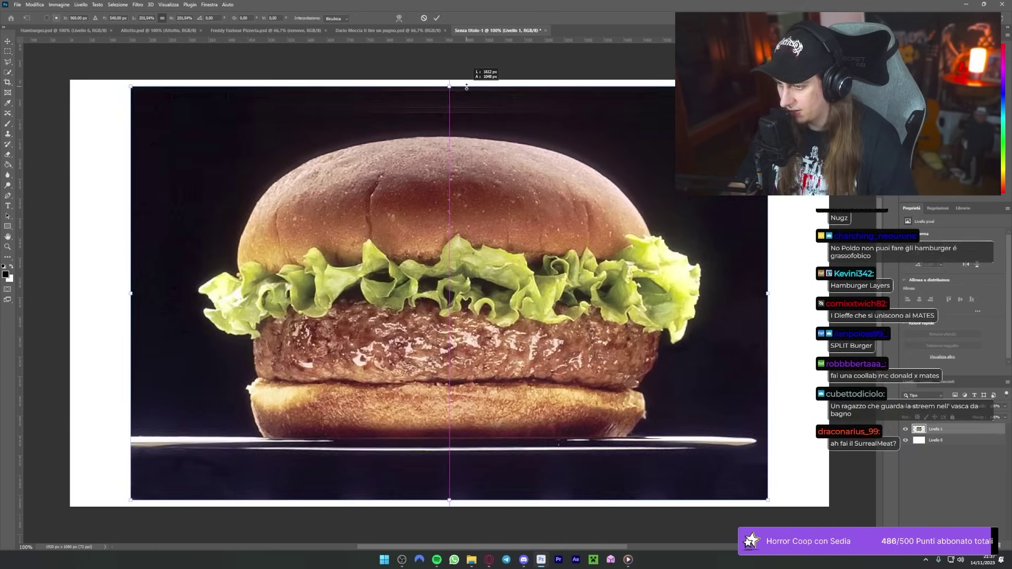
pyautogui.press('Escape')
pyautogui.hotkey('ctrl', 't')
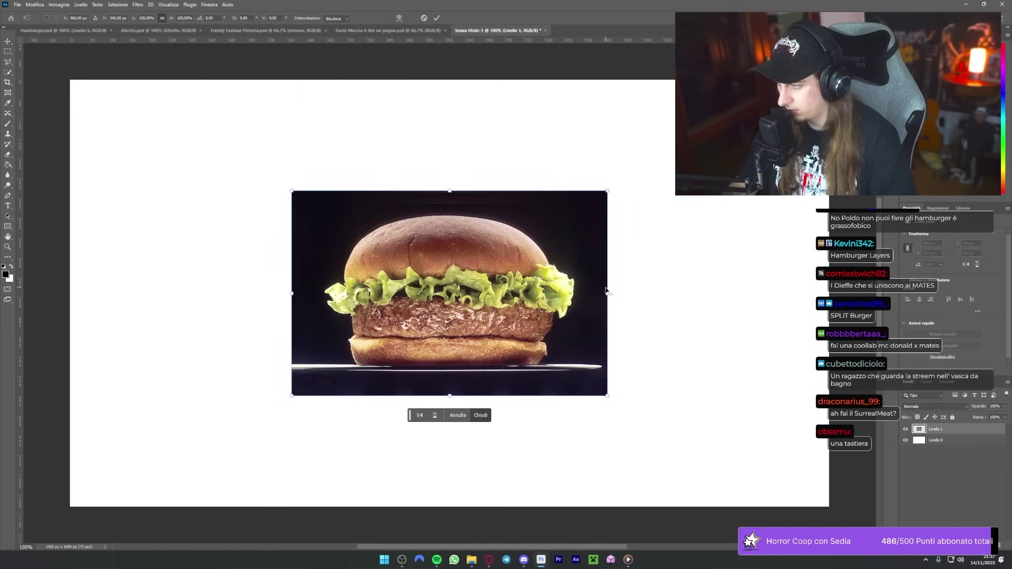
pyautogui.scroll(1, 582, 288)
pyautogui.moveTo(606, 293); pyautogui.dragTo(719, 294)
pyautogui.press('Return')
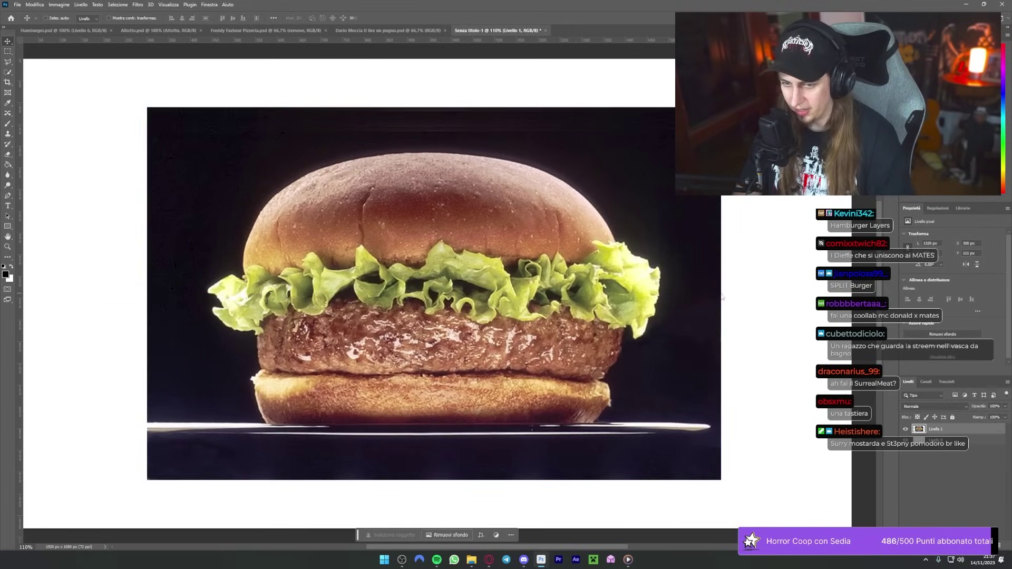
pyautogui.scroll(-1, 722, 294)
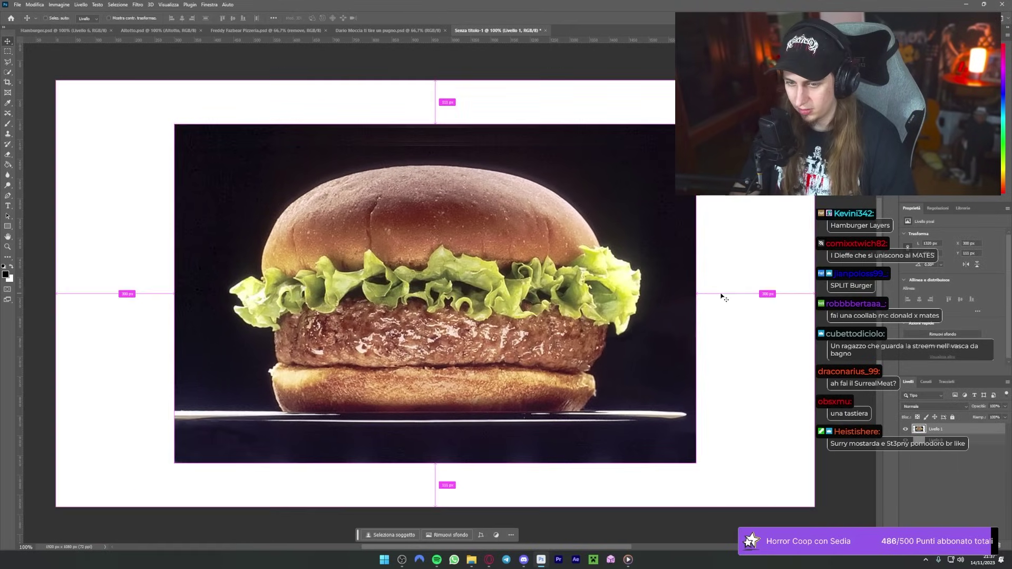
# Step: Crop the canvas to the burger photo's edges, making it 1320×858 px
pyautogui.click(10, 84)
pyautogui.moveTo(58, 81); pyautogui.dragTo(175, 124)
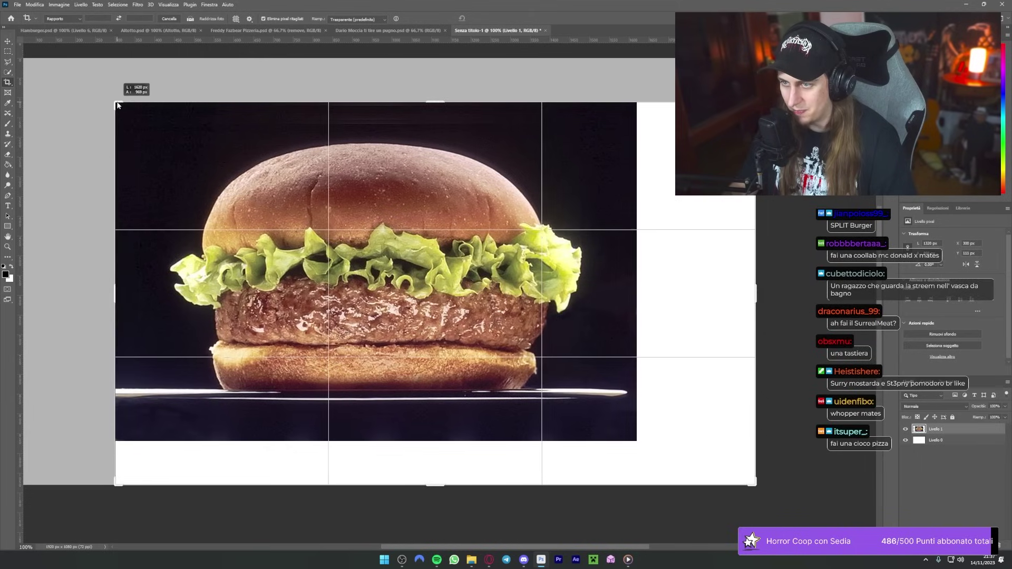
pyautogui.moveTo(750, 478); pyautogui.dragTo(637, 441)
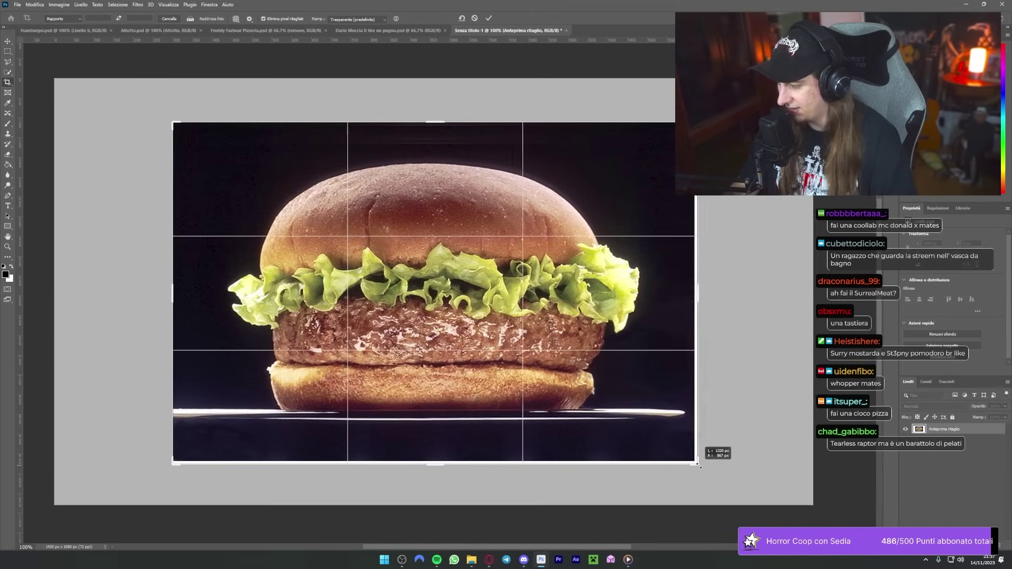
pyautogui.press('Return')
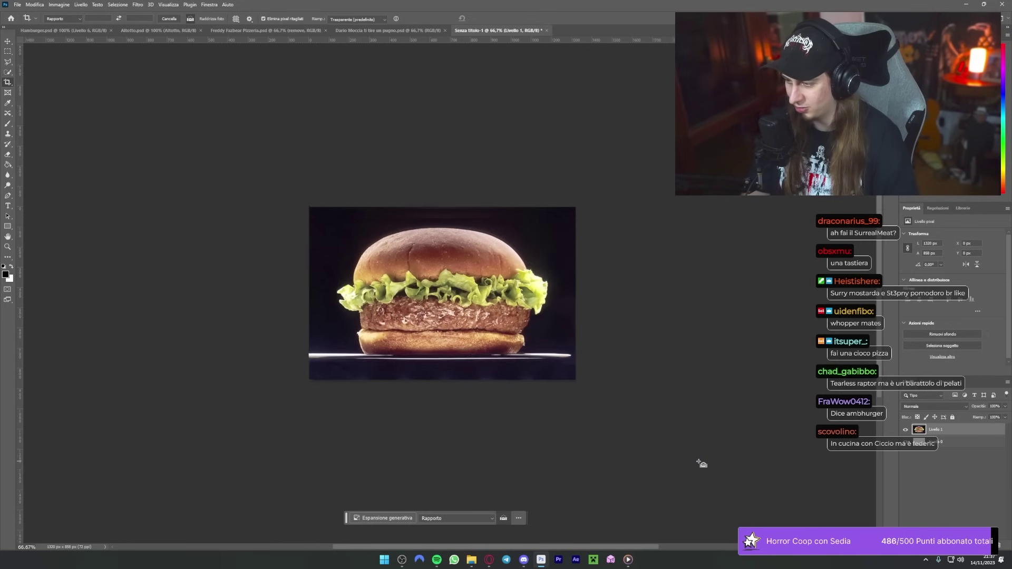
pyautogui.click(484, 564)
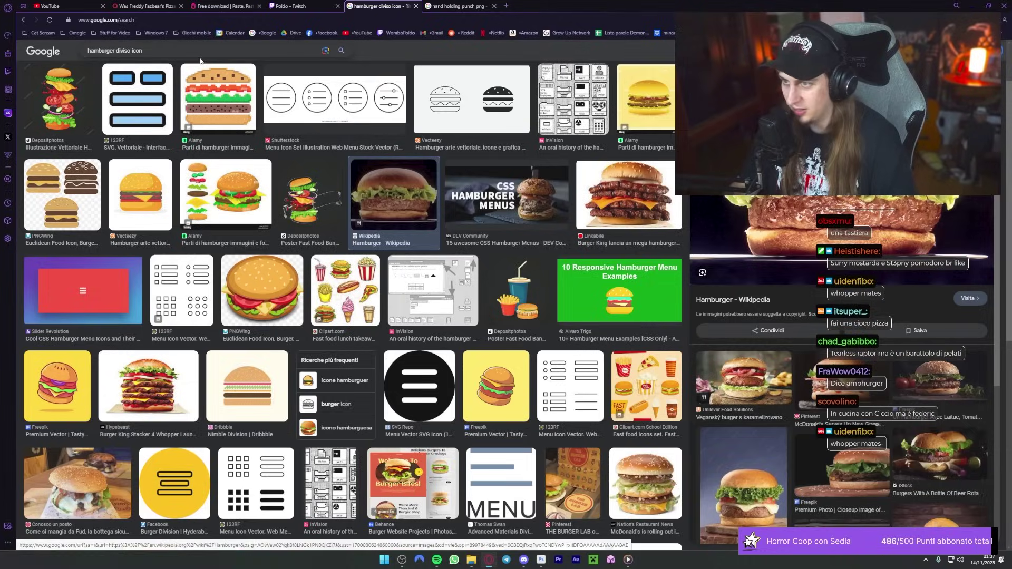
pyautogui.click(192, 52)
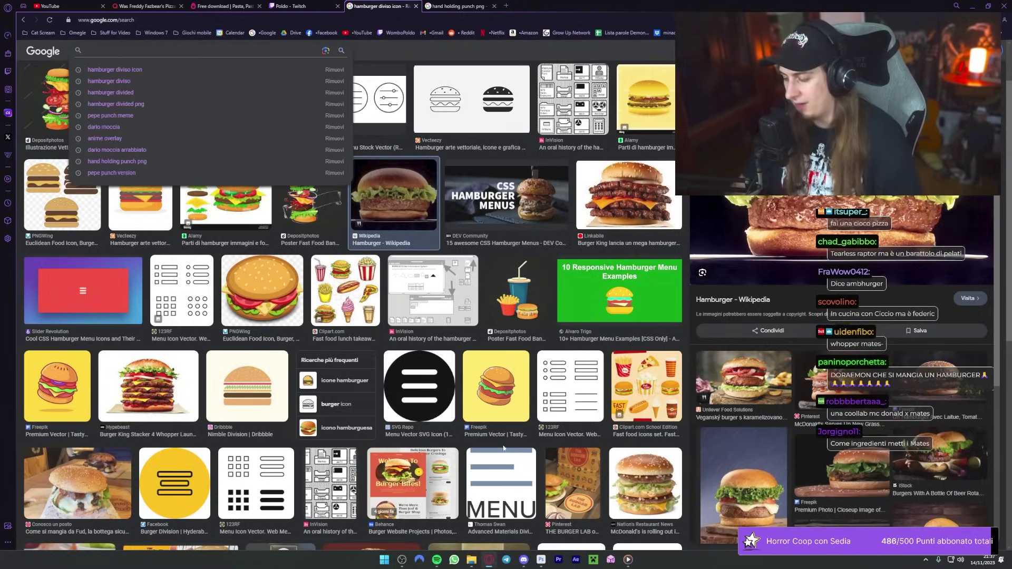
pyautogui.hotkey('alt', 'Tab')
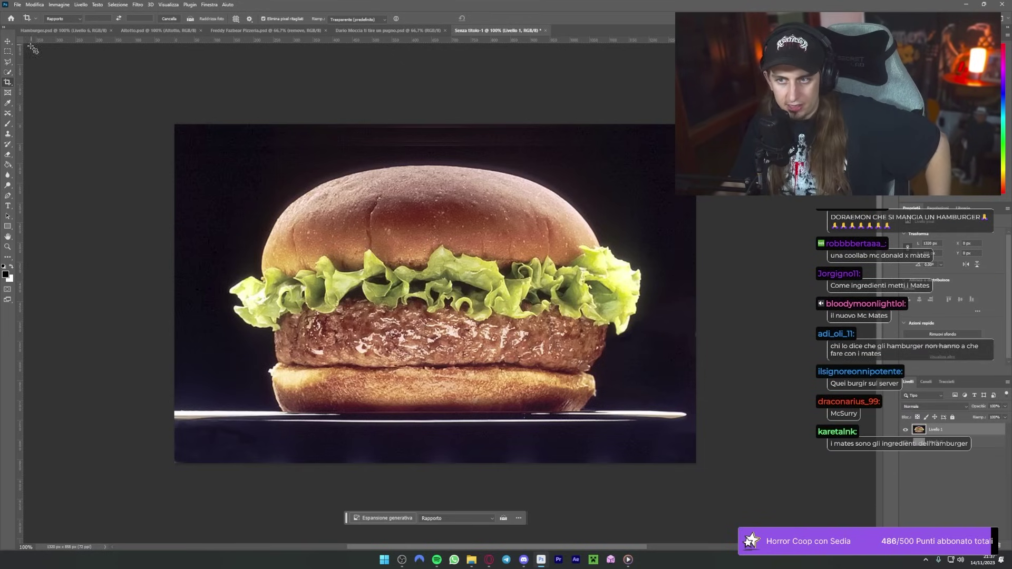
# Step: Quick-select the top bun along its edge with the lettuce
pyautogui.click(11, 74)
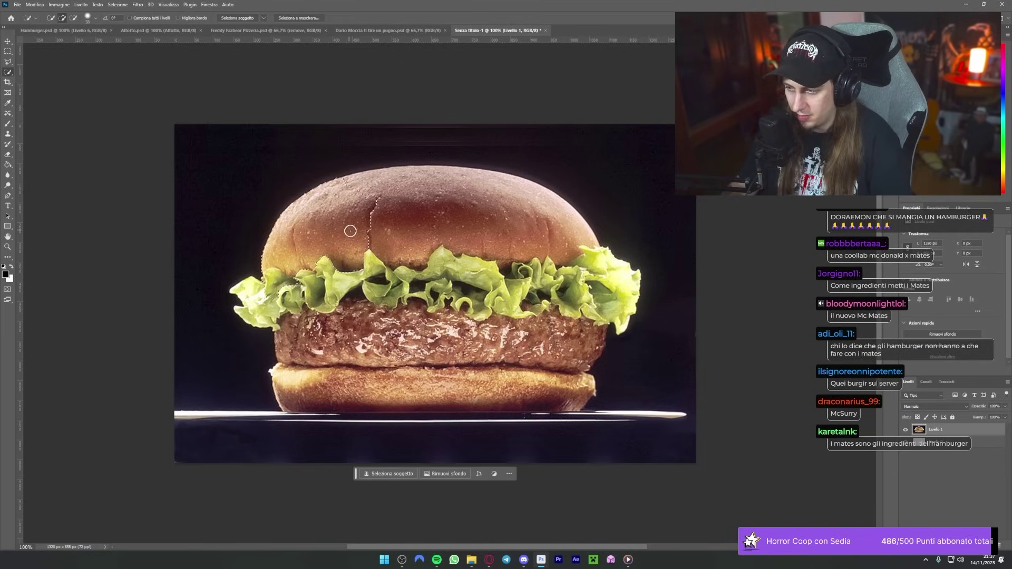
pyautogui.moveTo(328, 216); pyautogui.dragTo(314, 235)
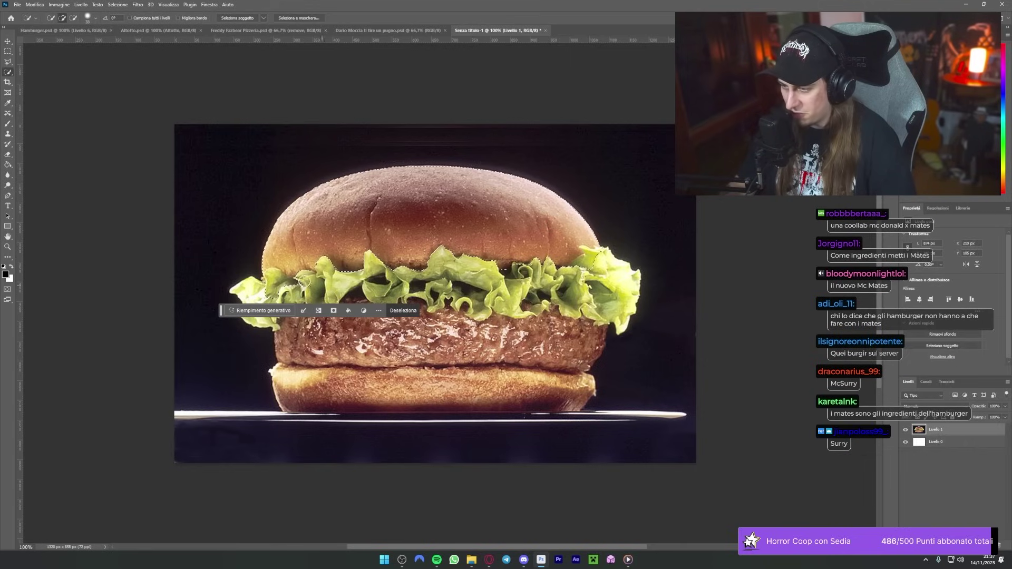
pyautogui.moveTo(296, 271); pyautogui.dragTo(277, 283)
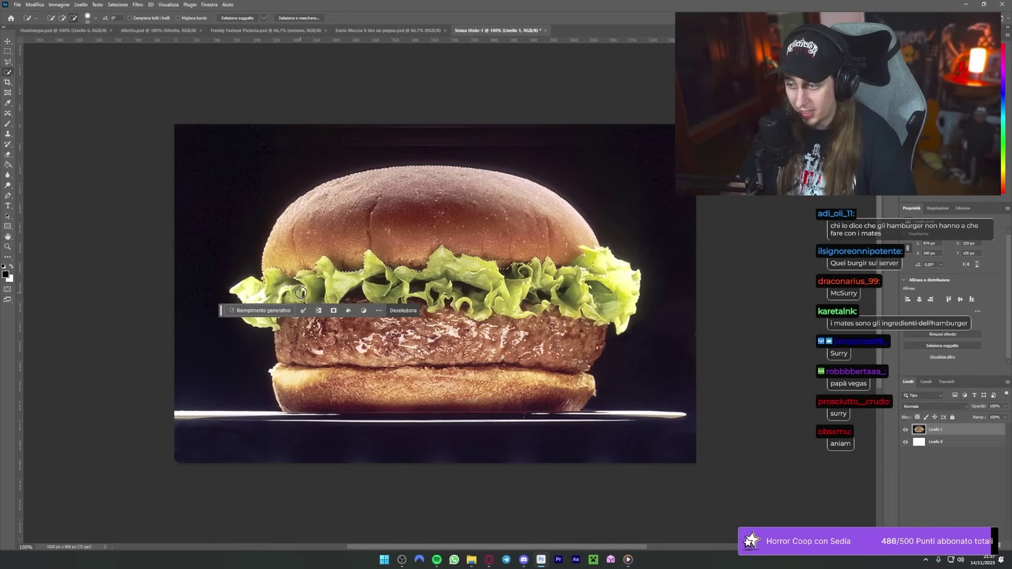
pyautogui.scroll(-1, 376, 278)
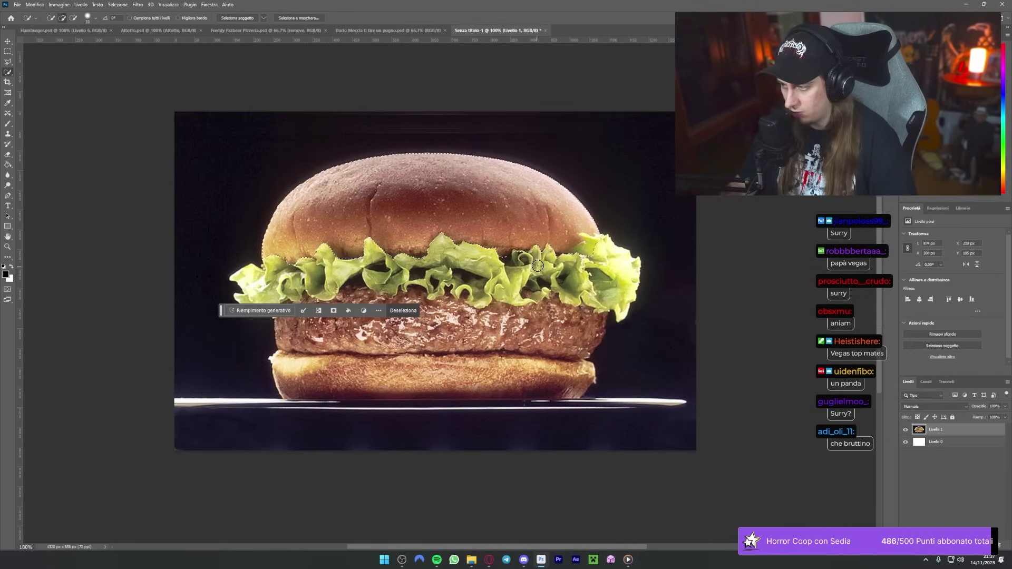
pyautogui.moveTo(538, 265); pyautogui.dragTo(519, 257)
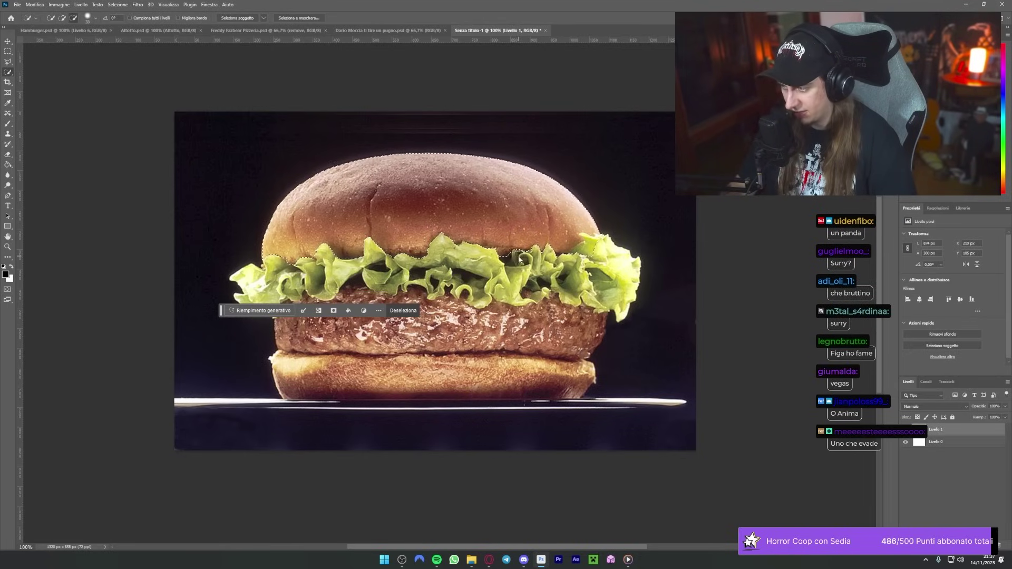
pyautogui.moveTo(583, 253); pyautogui.dragTo(559, 270)
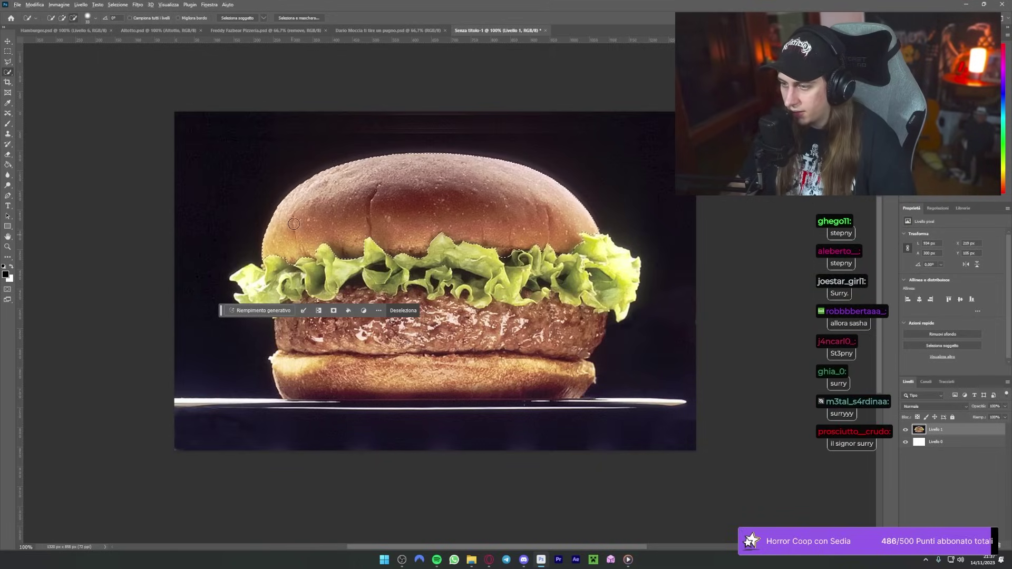
# Step: Refine the bun selection (Smooth 40, Feather 1.4) as a mask on a duplicate, removing the original's mask
pyautogui.click(313, 17)
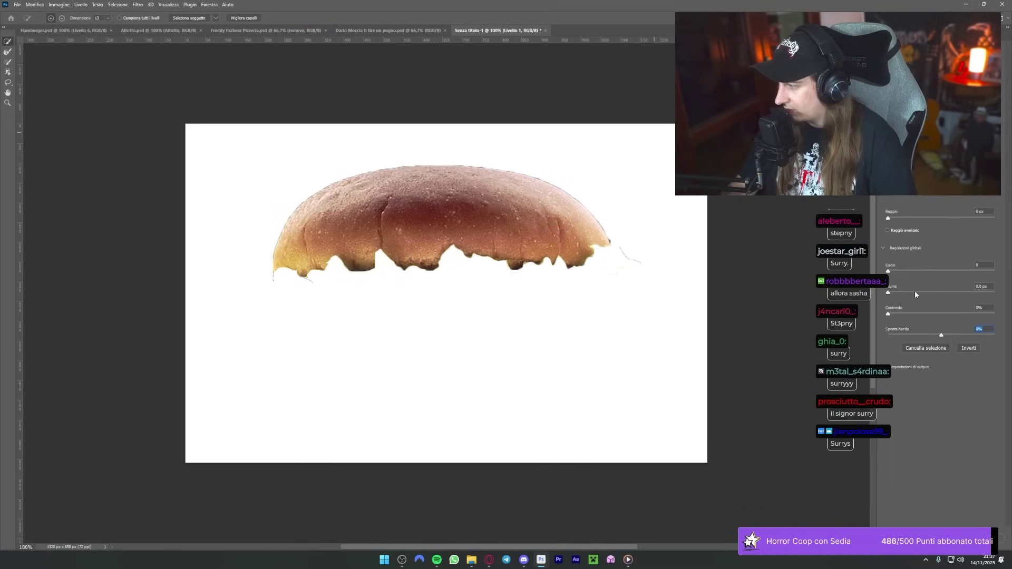
pyautogui.moveTo(899, 271)
pyautogui.mouseDown()
pyautogui.moveTo(931, 271)
pyautogui.moveTo(897, 292)
pyautogui.moveTo(914, 314)
pyautogui.mouseUp()
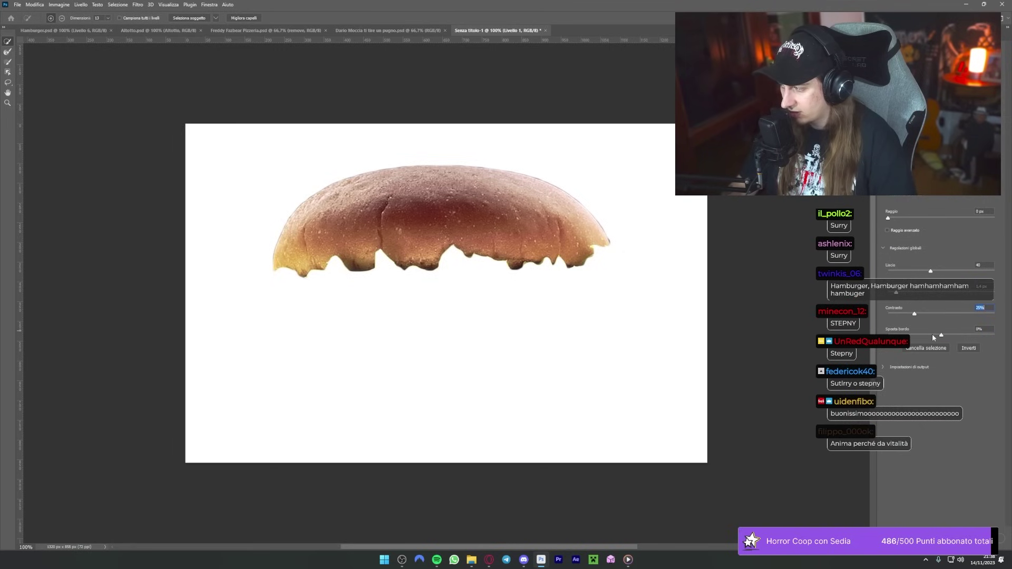
pyautogui.press('Return')
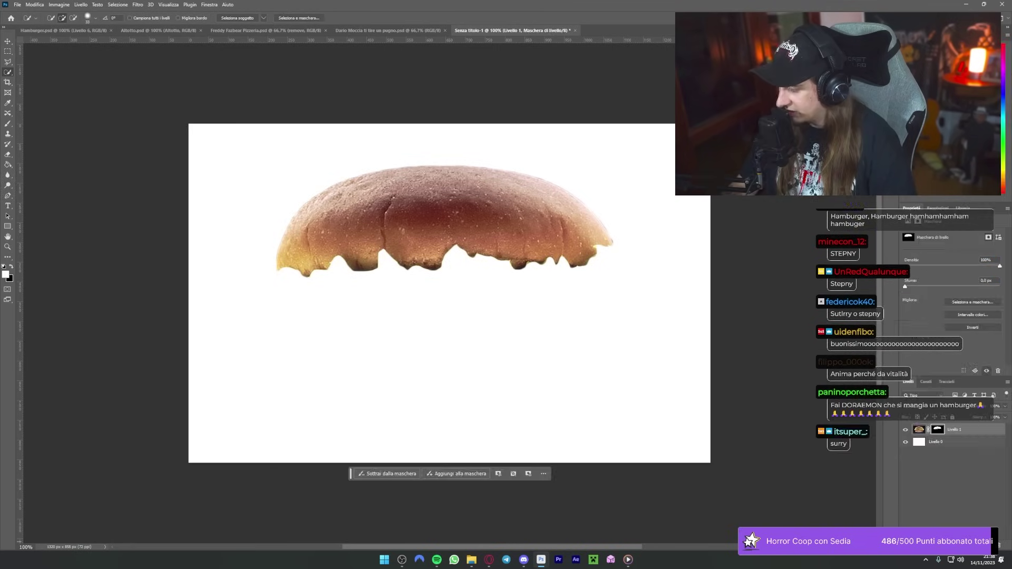
pyautogui.hotkey('ctrl', 'j')
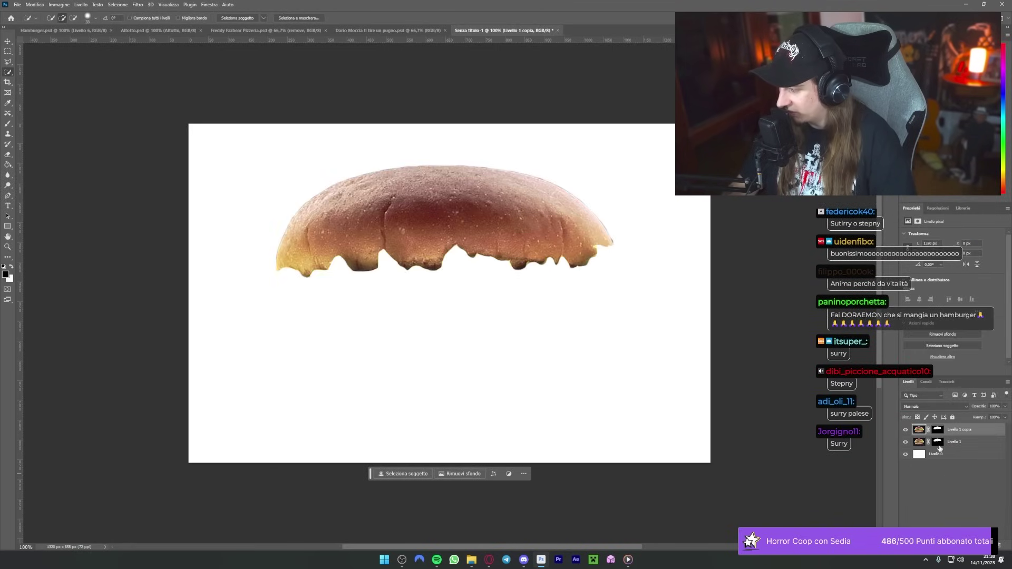
pyautogui.rightClick(938, 442)
pyautogui.click(950, 458)
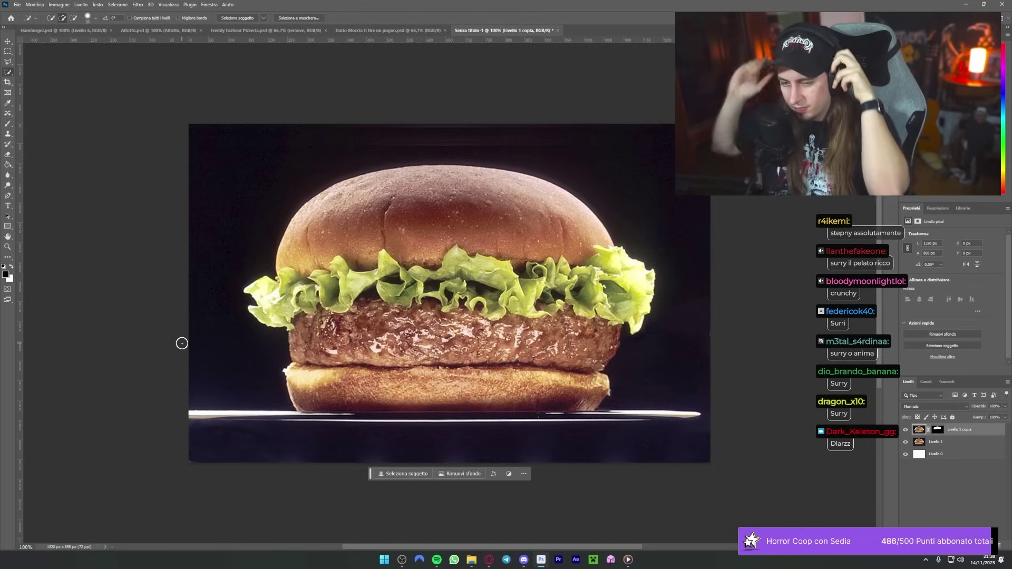
# Step: Search Google Images for the YouTuber, copy his portrait and preview the orange-hoodie photo
pyautogui.hotkey('alt', 'Tab')
pyautogui.write('st')
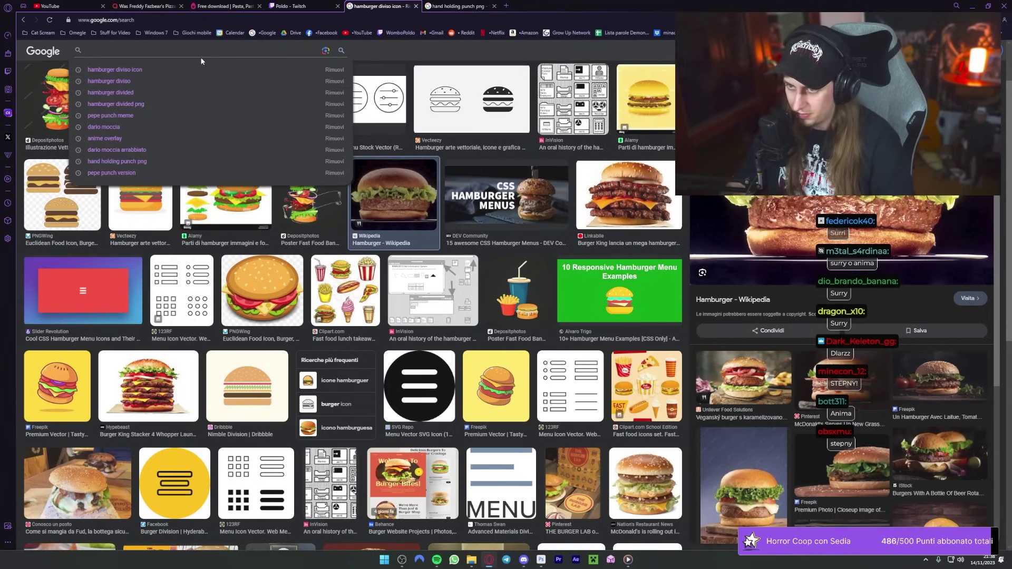
pyautogui.write('3pny')
pyautogui.press('Return')
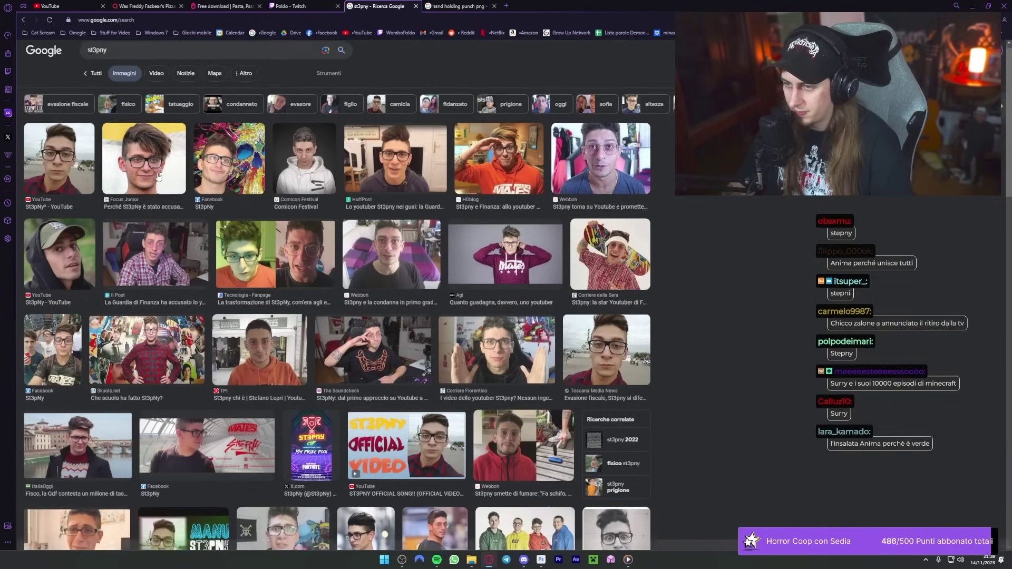
pyautogui.click(158, 176)
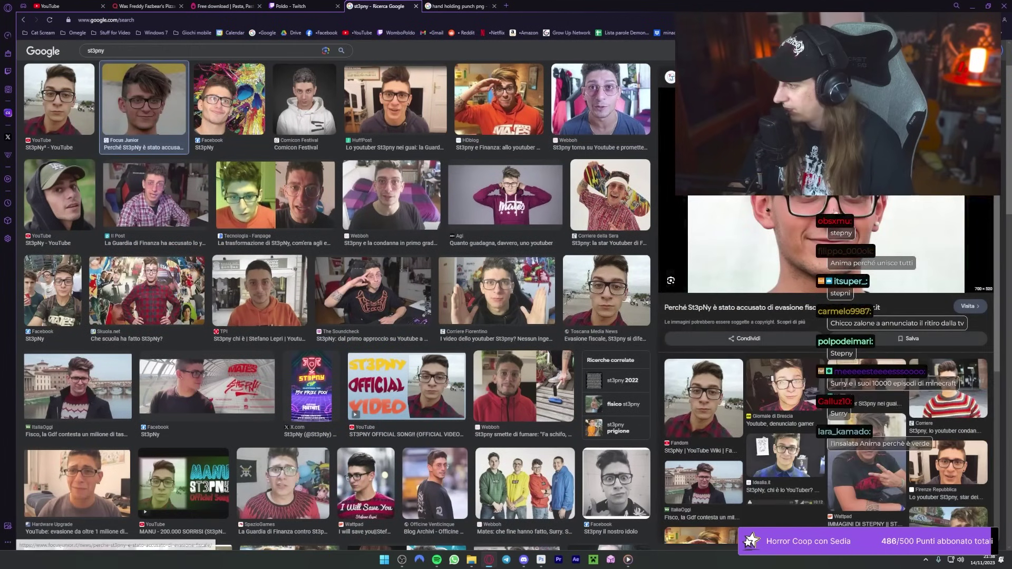
pyautogui.rightClick(820, 212)
pyautogui.click(854, 302)
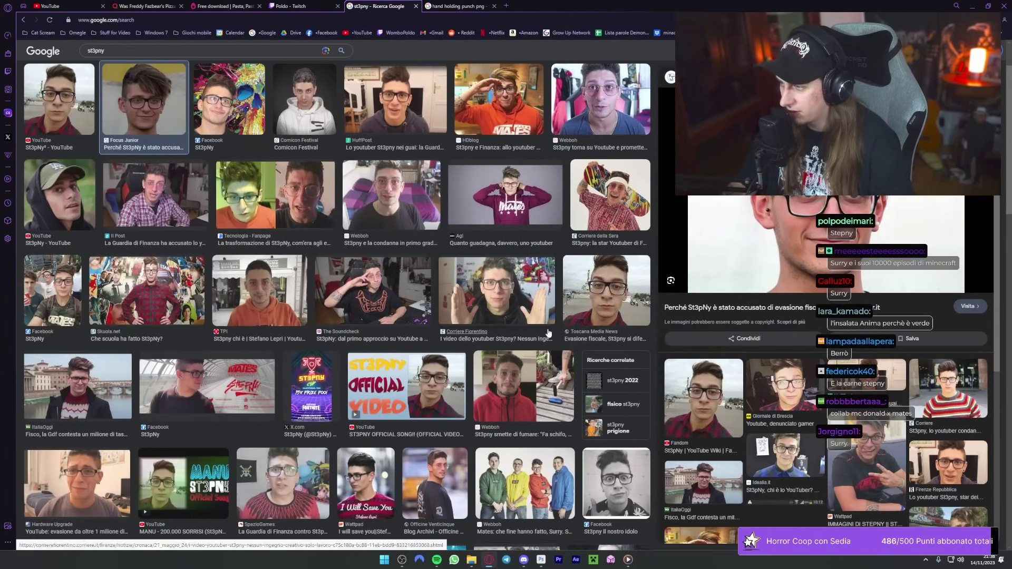
pyautogui.click(307, 318)
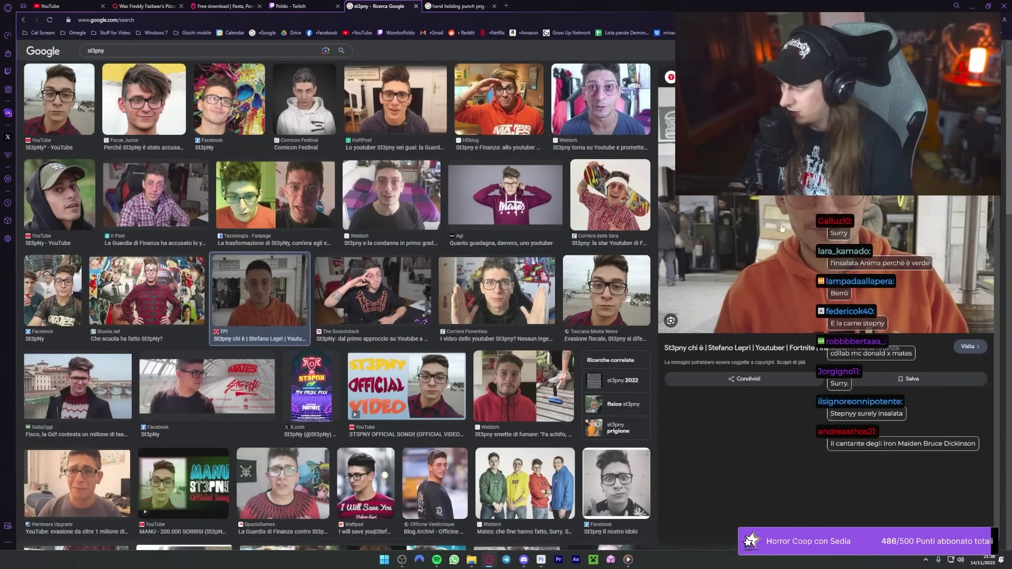
pyautogui.scroll(-3, 590, 376)
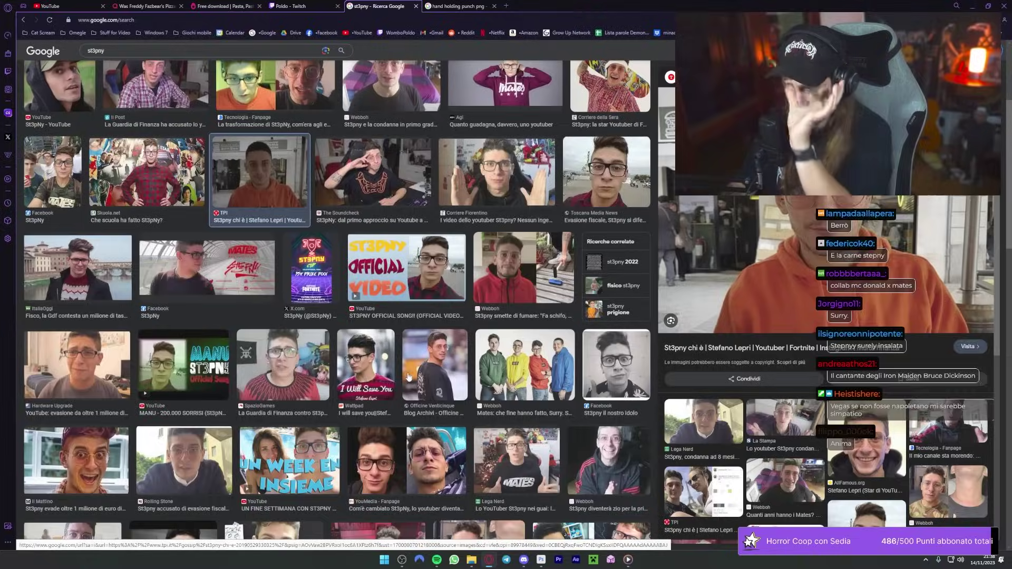
pyautogui.click(541, 559)
# Step: Paste the portrait, mask it to the head with Smooth 28 and Contrast 43%, then move it below the lettuce
pyautogui.hotkey('ctrl', 'v')
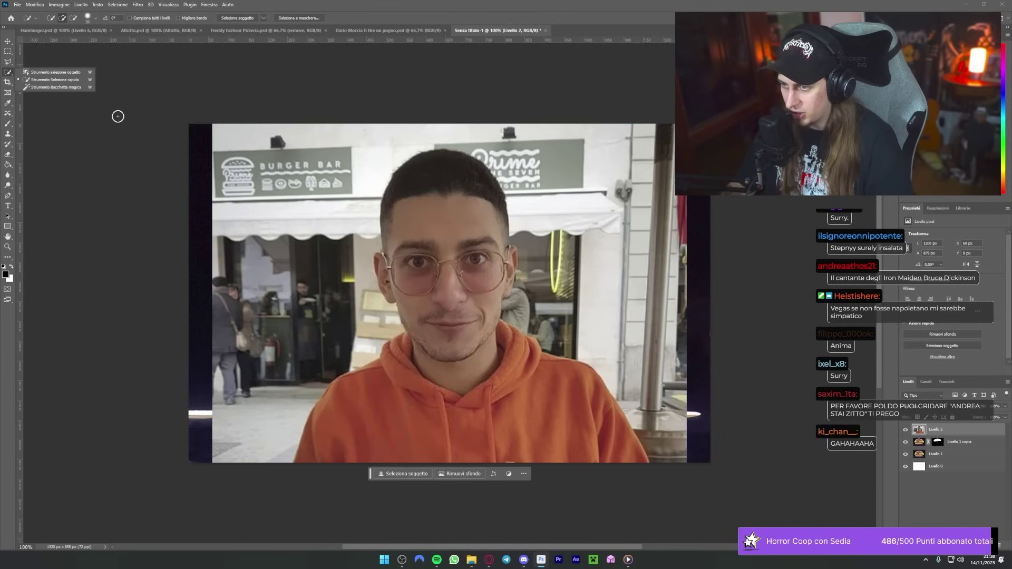
pyautogui.click(61, 82)
pyautogui.click(462, 312)
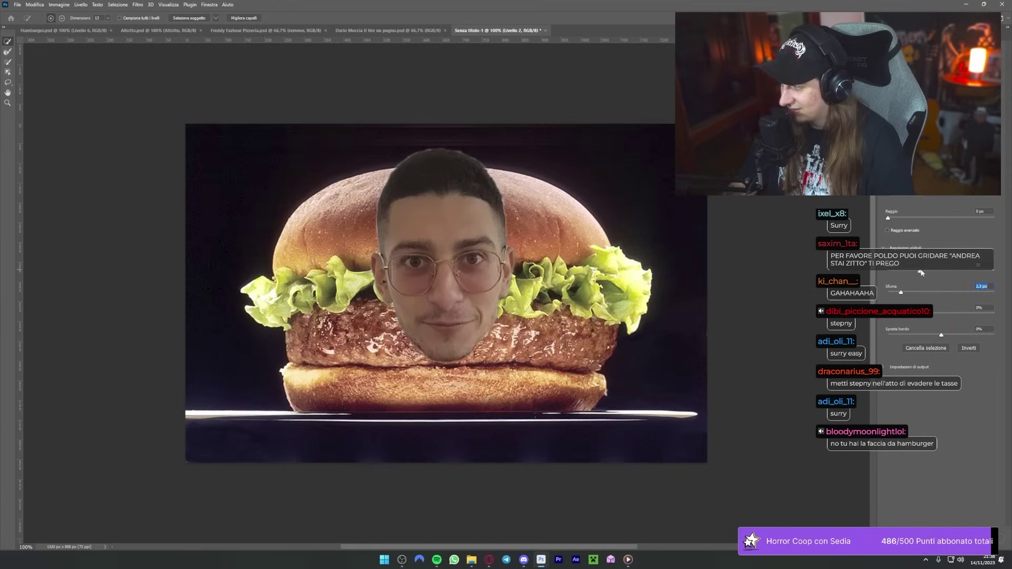
pyautogui.moveTo(895, 272); pyautogui.dragTo(918, 271)
pyautogui.moveTo(889, 313)
pyautogui.mouseDown()
pyautogui.moveTo(934, 314)
pyautogui.moveTo(933, 337)
pyautogui.moveTo(918, 336)
pyautogui.mouseUp()
pyautogui.press('Return')
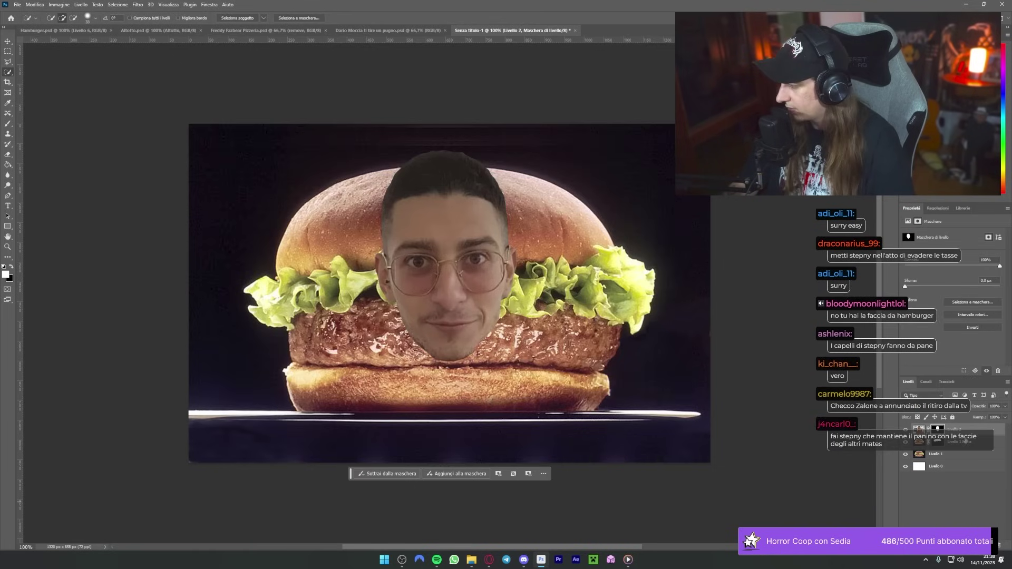
pyautogui.hotkey('ctrl', '[')
pyautogui.rightClick(976, 431)
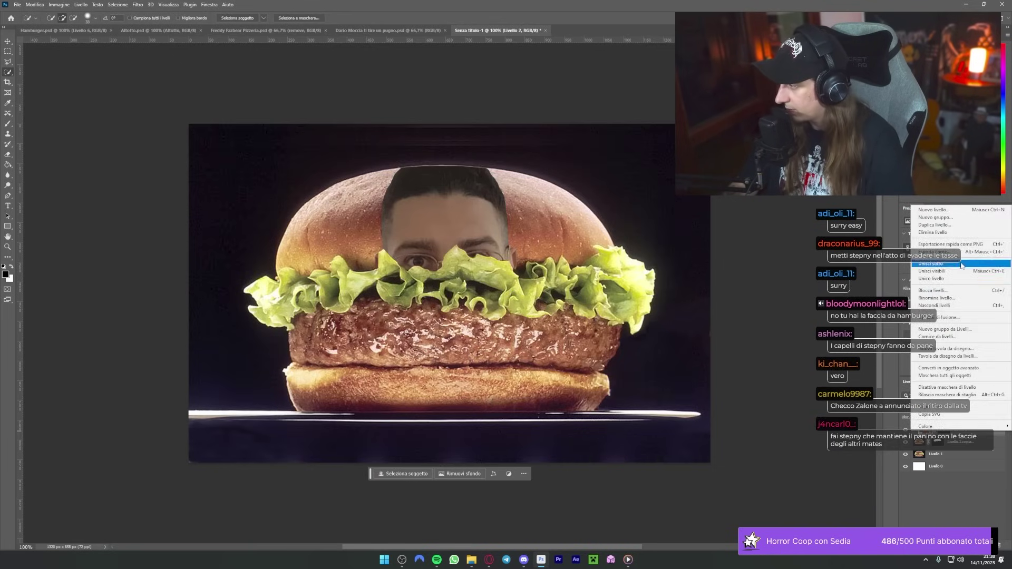
# Step: Rotate the face 90° and position it sideways over the top bun
pyautogui.press('Escape')
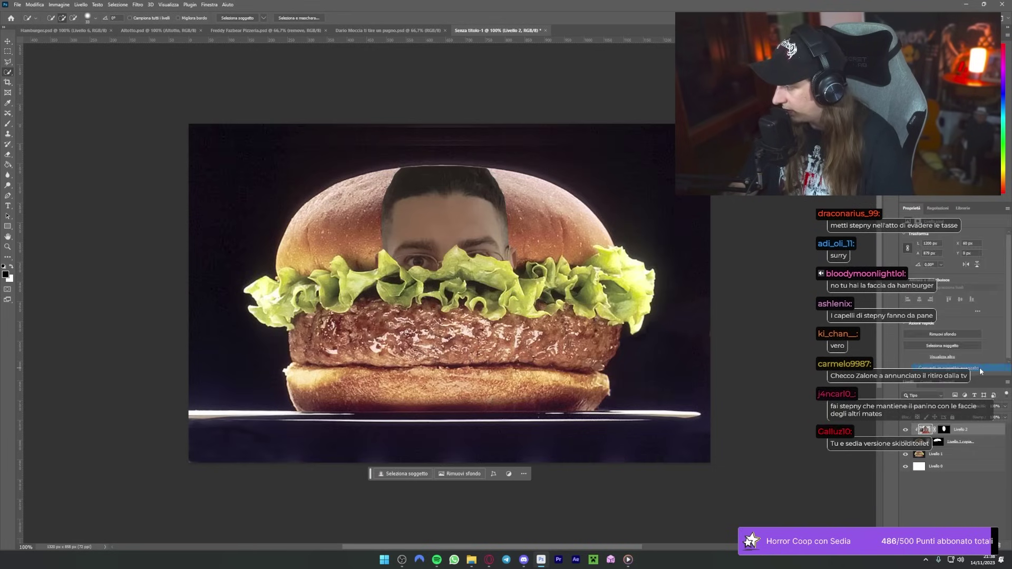
pyautogui.hotkey('ctrl', 't')
pyautogui.moveTo(477, 246); pyautogui.dragTo(472, 165)
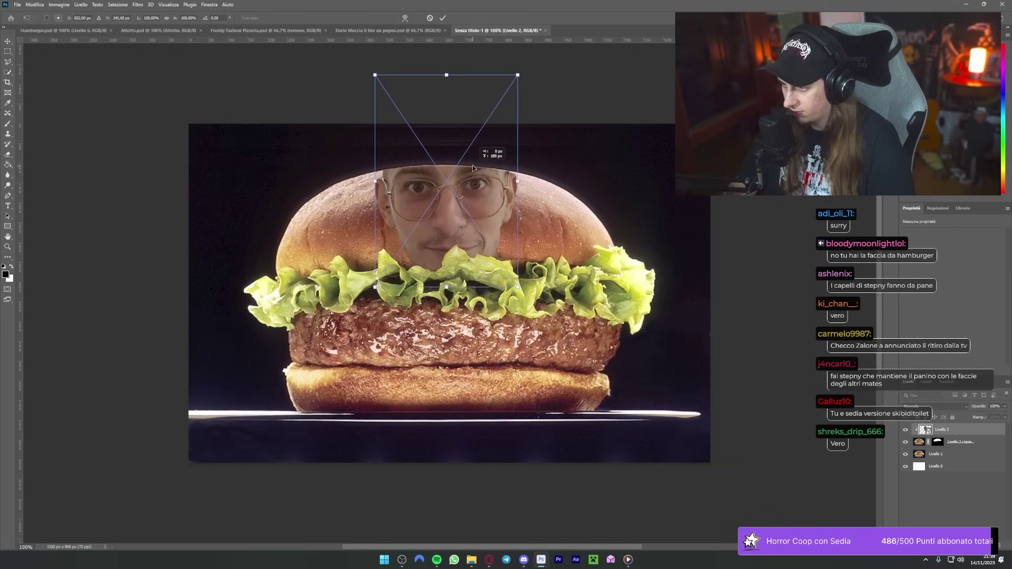
pyautogui.moveTo(520, 285); pyautogui.dragTo(474, 295)
pyautogui.moveTo(481, 188); pyautogui.dragTo(481, 227)
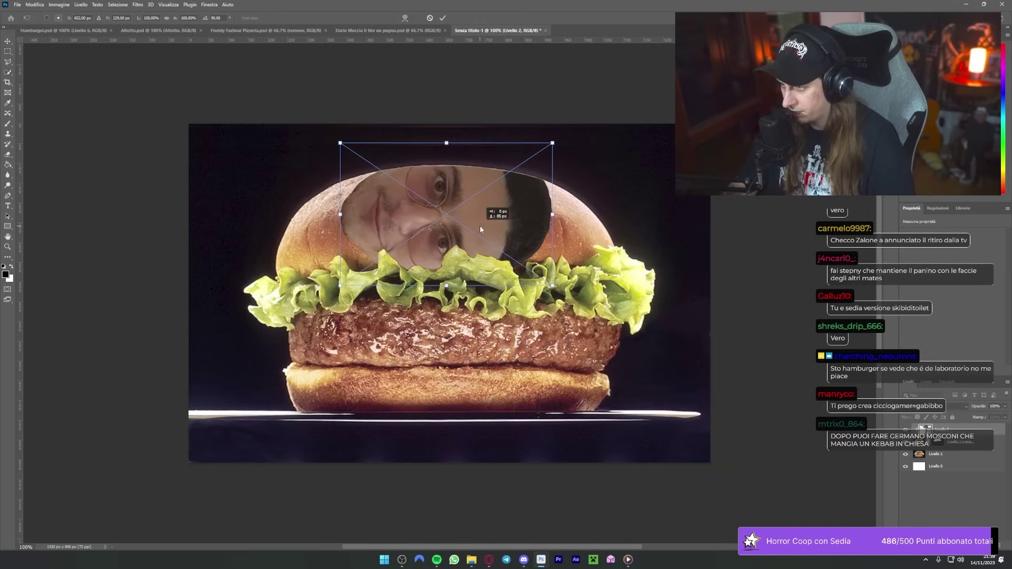
pyautogui.press('Return')
# Step: Warp the face's edges outward so it wraps around the bun's rounded dome
pyautogui.press('w')
pyautogui.click(34, 5)
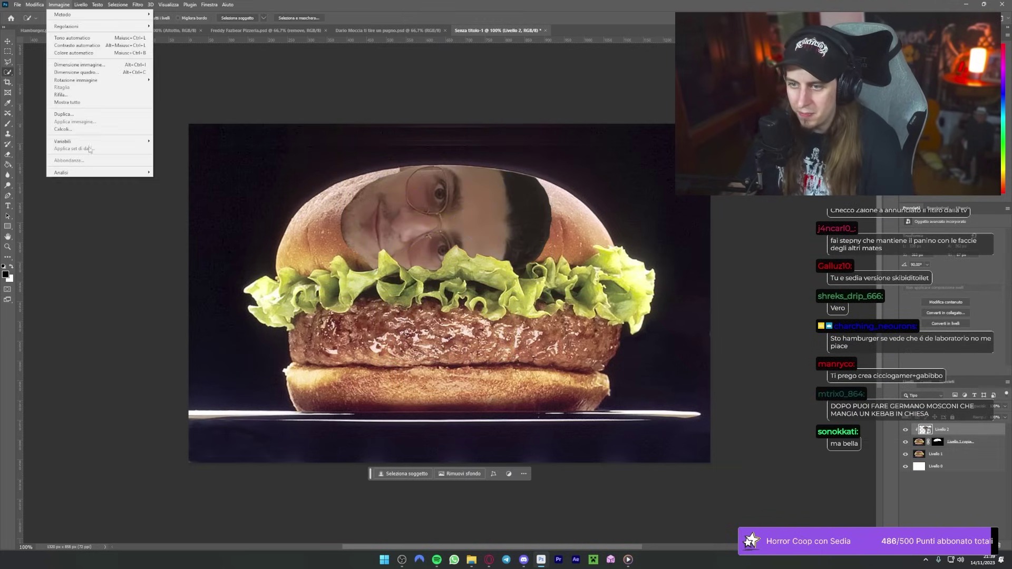
pyautogui.click(151, 247)
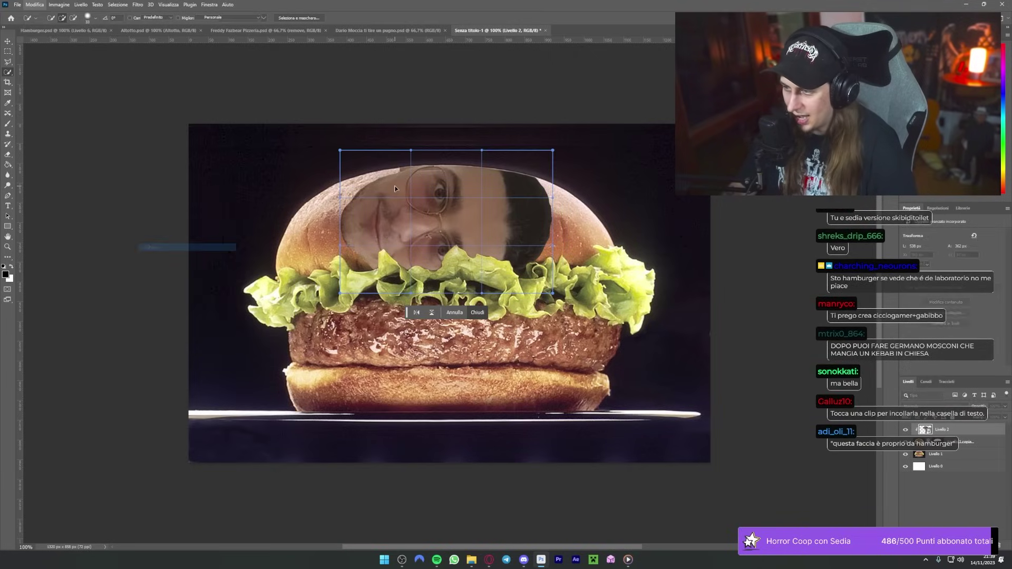
pyautogui.moveTo(340, 150); pyautogui.dragTo(129, 175)
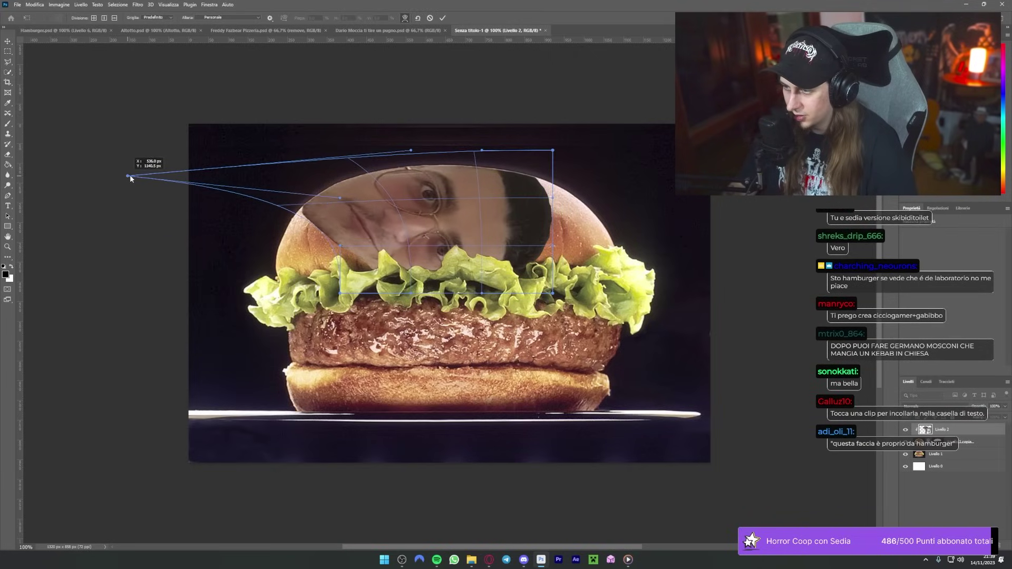
pyautogui.moveTo(326, 256); pyautogui.dragTo(229, 329)
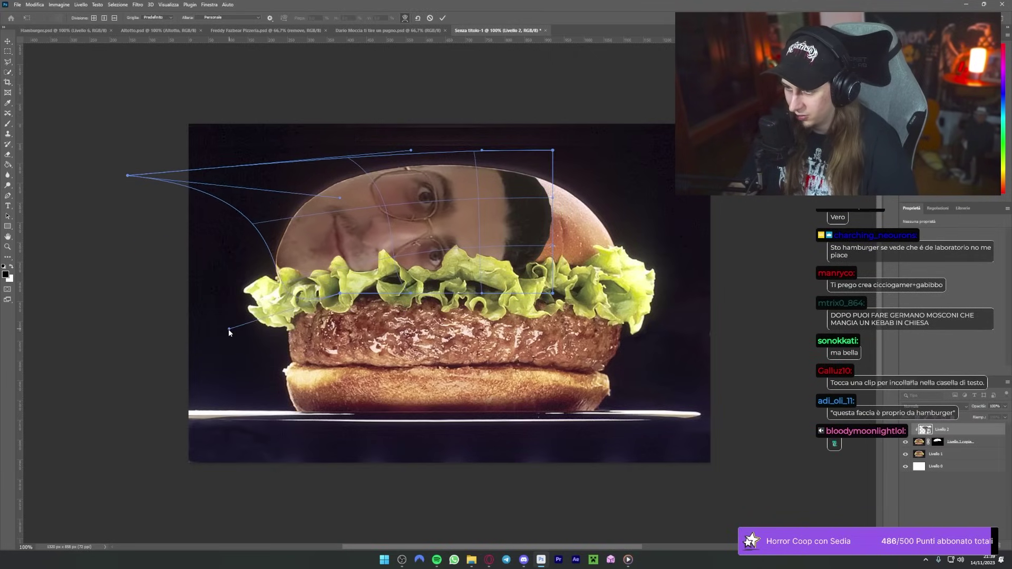
pyautogui.moveTo(544, 198); pyautogui.dragTo(621, 220)
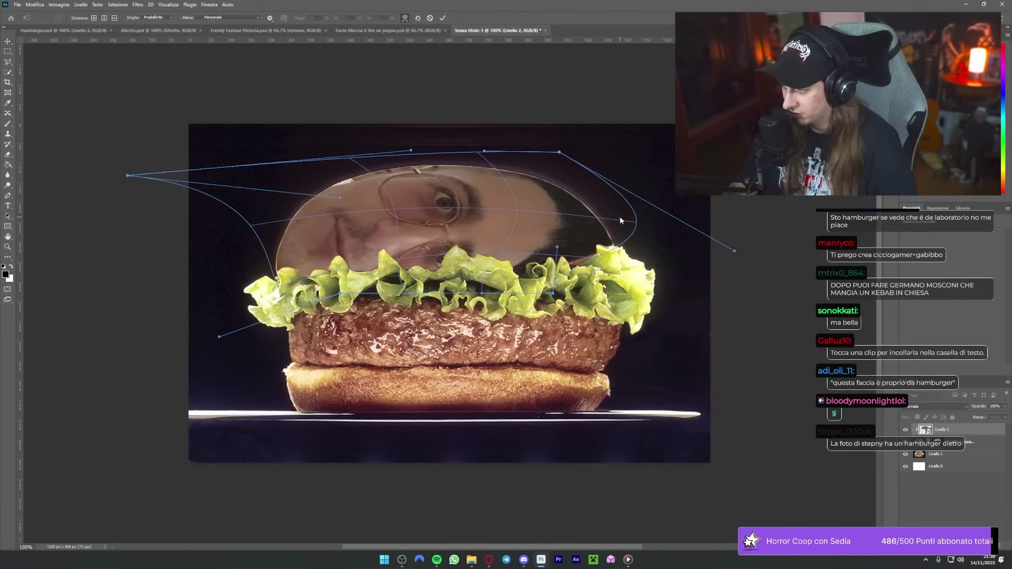
pyautogui.moveTo(554, 292); pyautogui.dragTo(714, 291)
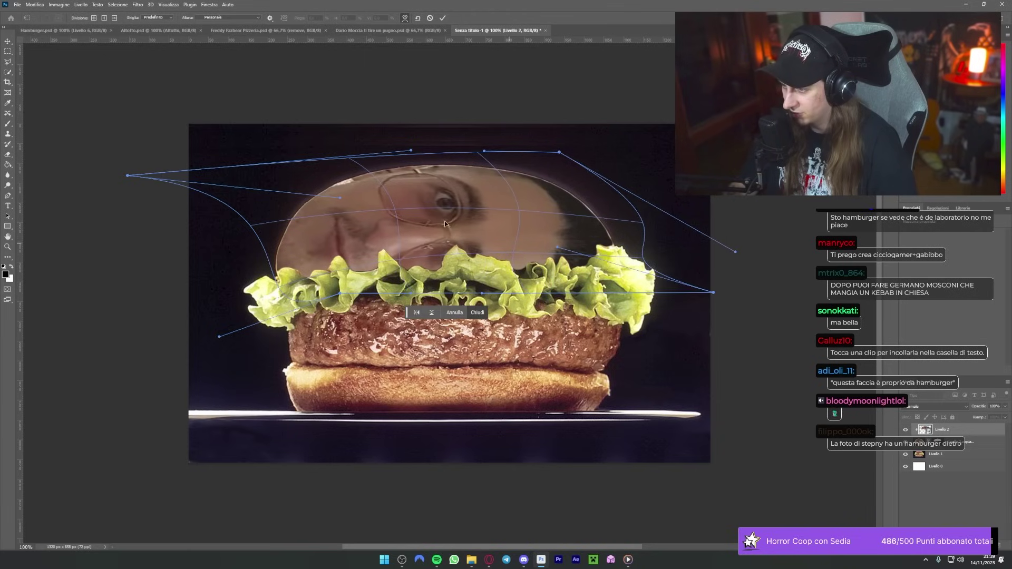
pyautogui.moveTo(448, 205); pyautogui.dragTo(457, 237)
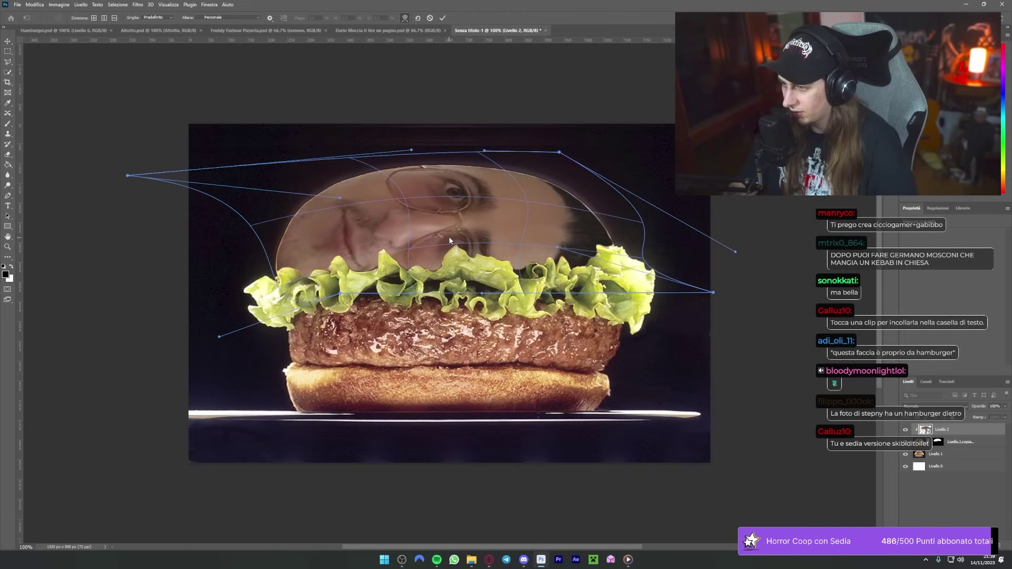
pyautogui.press('Return')
# Step: Refine the face layer's mask with Shift Edge +90% and Smooth 15
pyautogui.hotkey('ctrl', '-')
pyautogui.hotkey('ctrl', '-')
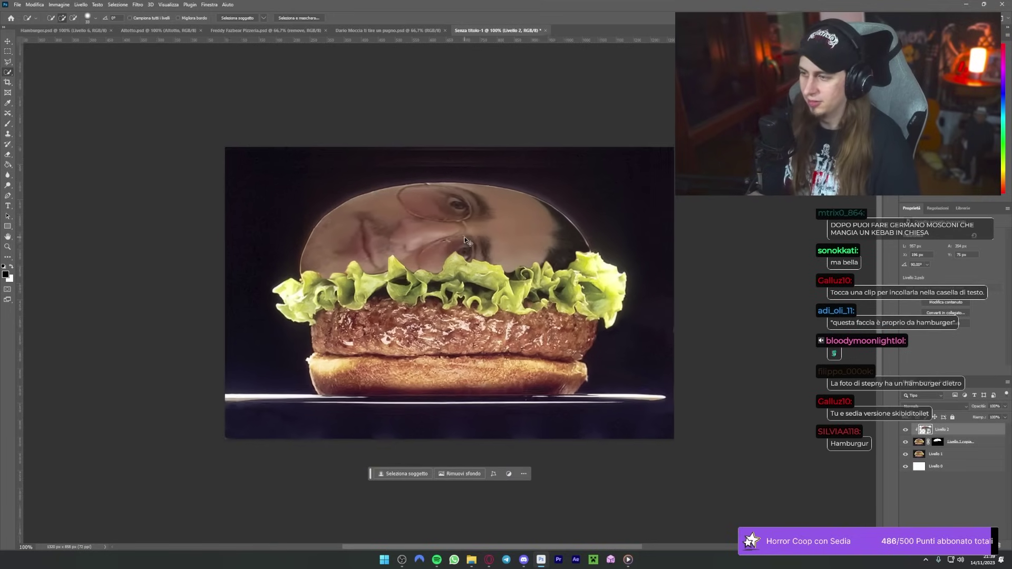
pyautogui.press('w')
pyautogui.scroll(3, 464, 241)
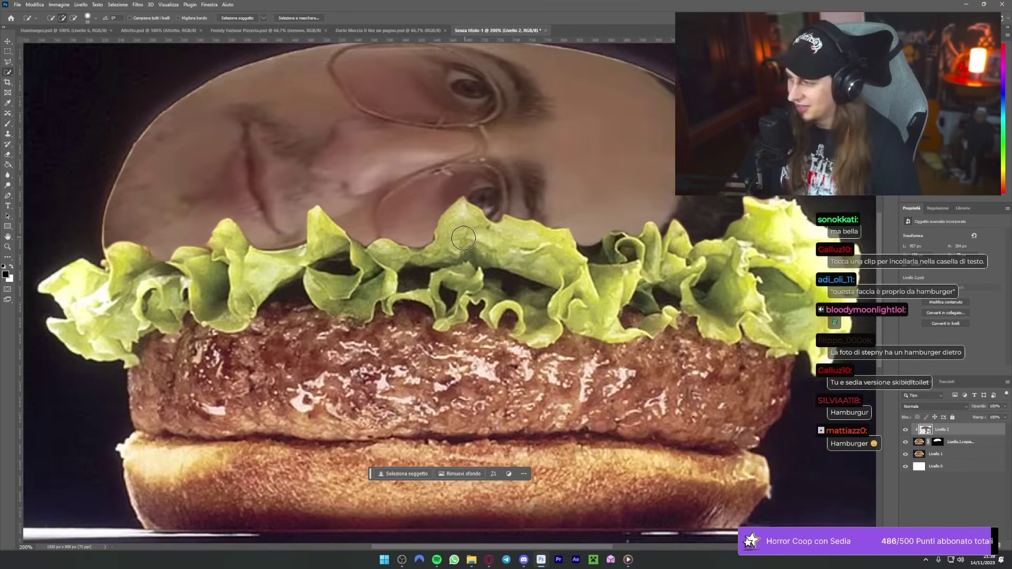
pyautogui.scroll(-2, 461, 242)
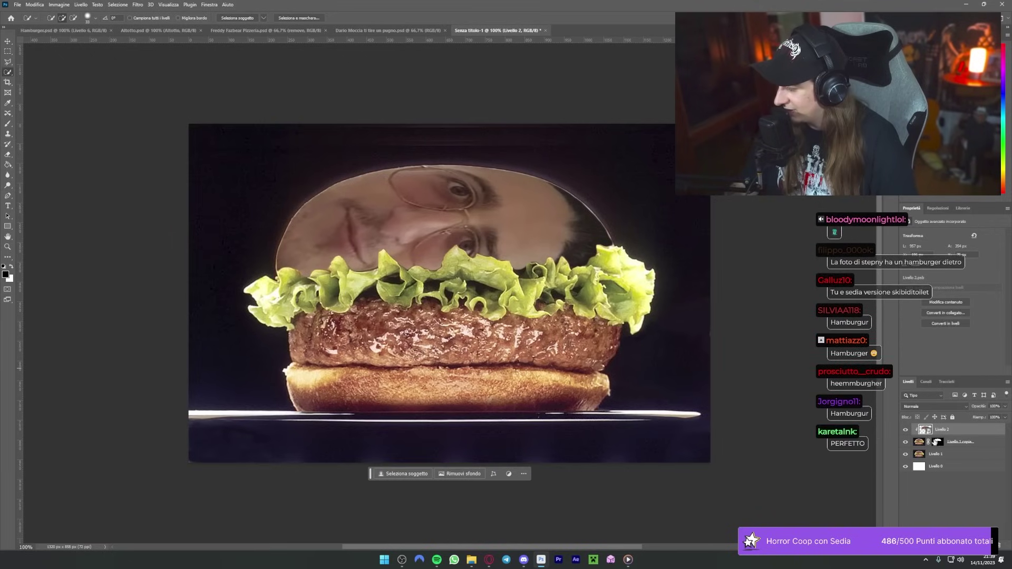
pyautogui.doubleClick(938, 441)
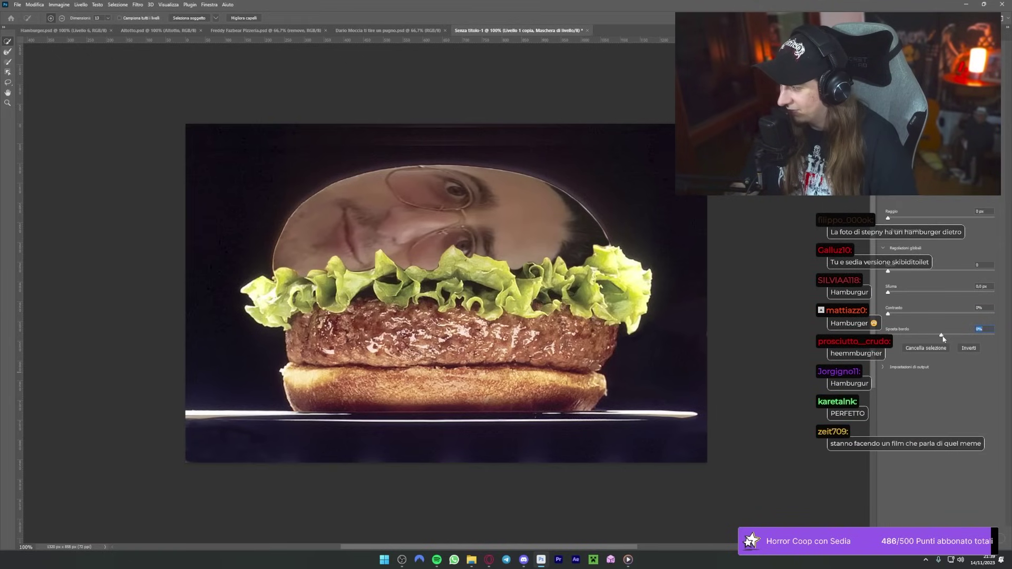
pyautogui.moveTo(967, 337); pyautogui.dragTo(993, 336)
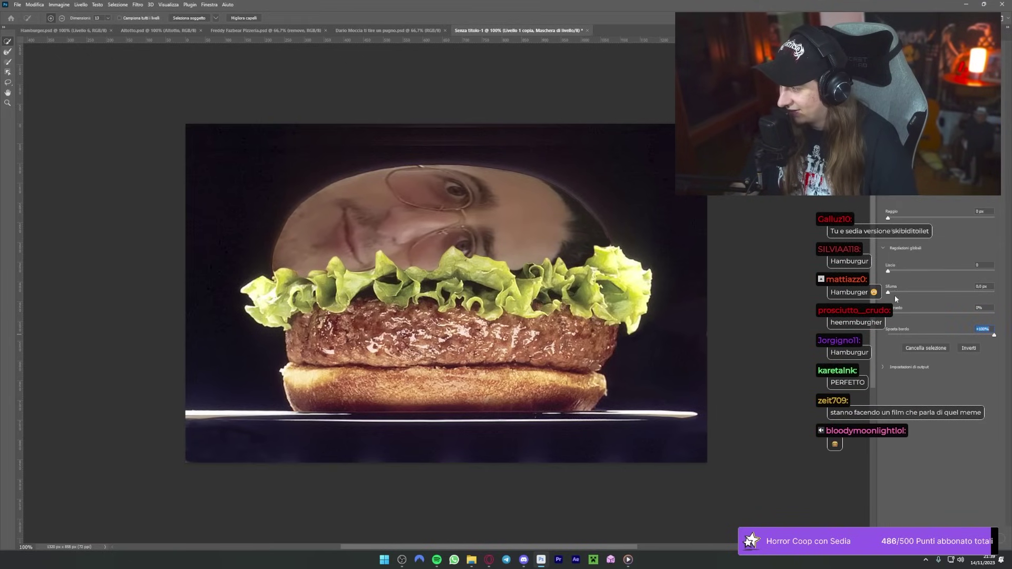
pyautogui.moveTo(914, 273); pyautogui.dragTo(899, 293)
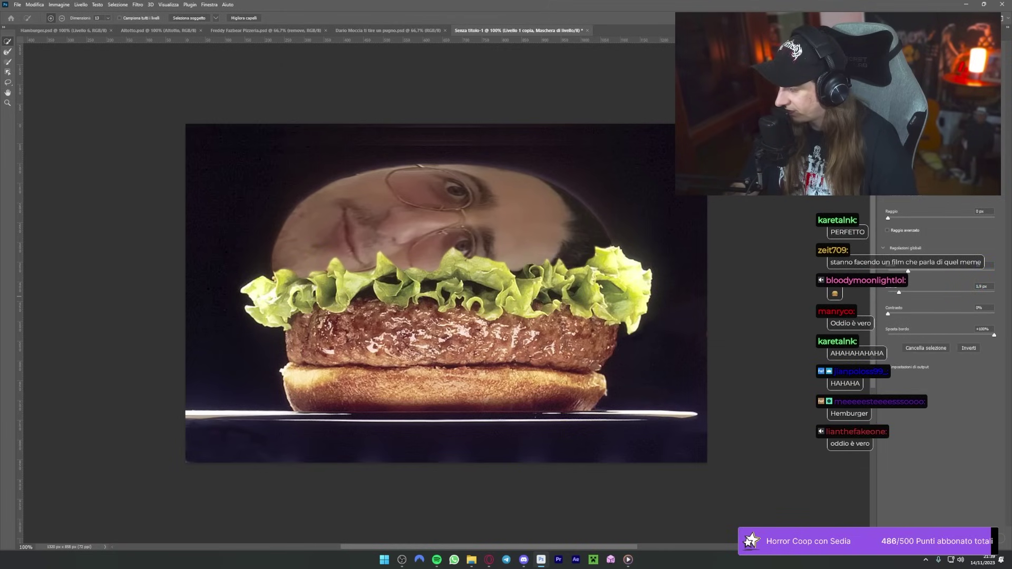
pyautogui.click(967, 527)
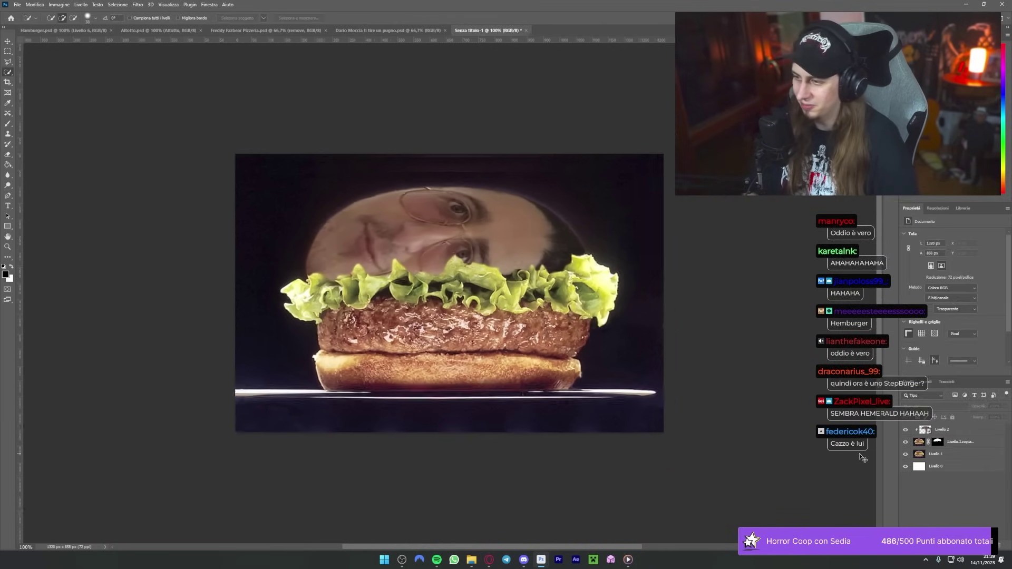
# Step: Compare the bun with the face hidden and shown, then add Livello 3 above Livello 2
pyautogui.hotkey('ctrl', '-')
pyautogui.hotkey('ctrl', '+')
pyautogui.hotkey('ctrl', '+')
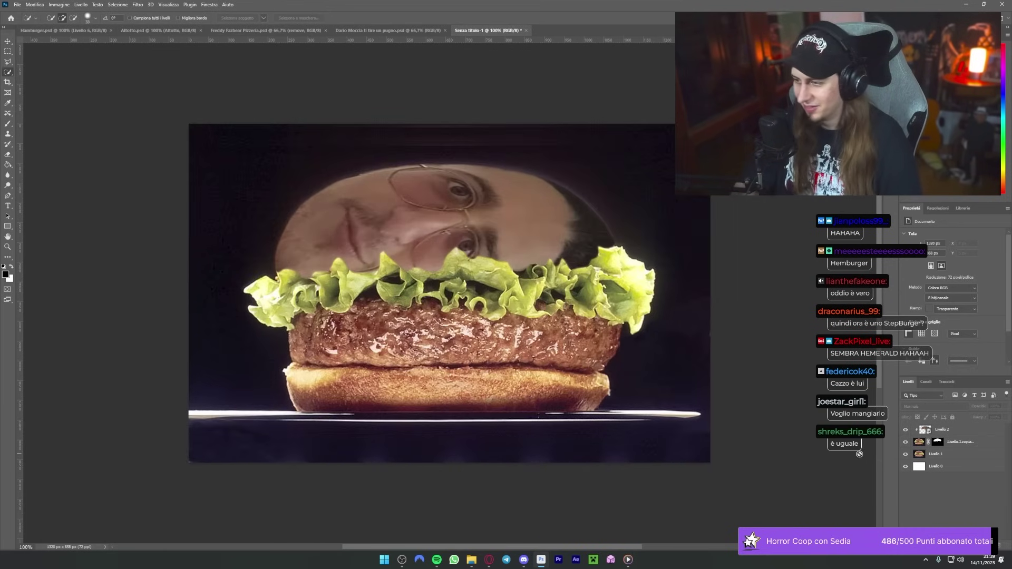
pyautogui.click(907, 430)
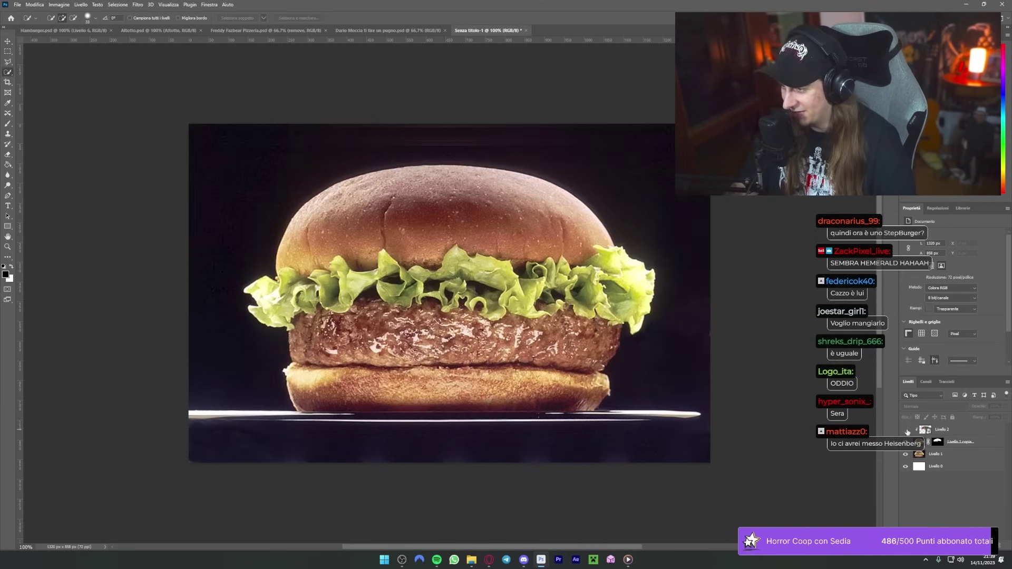
pyautogui.click(906, 431)
pyautogui.click(948, 431)
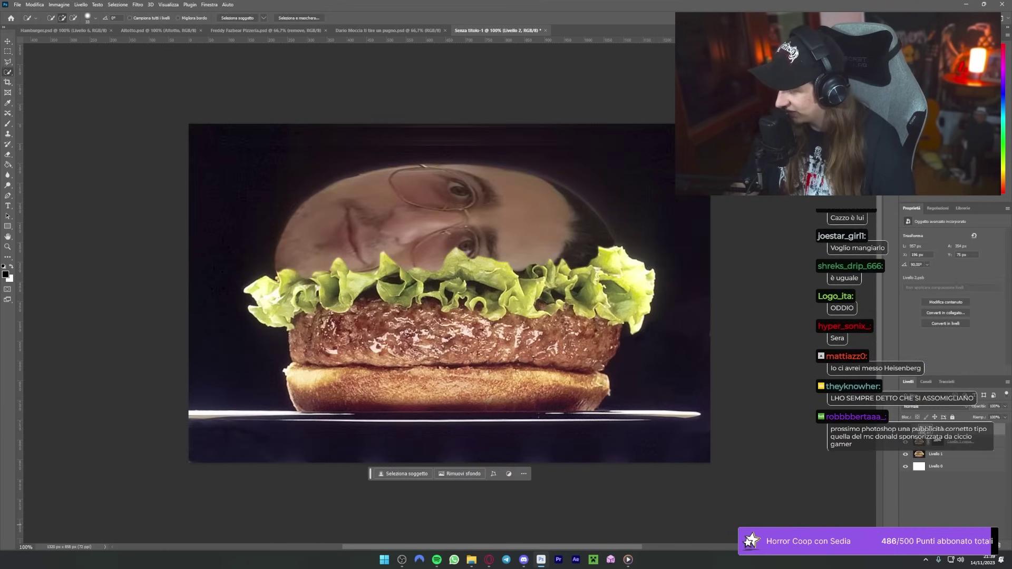
pyautogui.hotkey('ctrl', 'shift', 'alt', 'n')
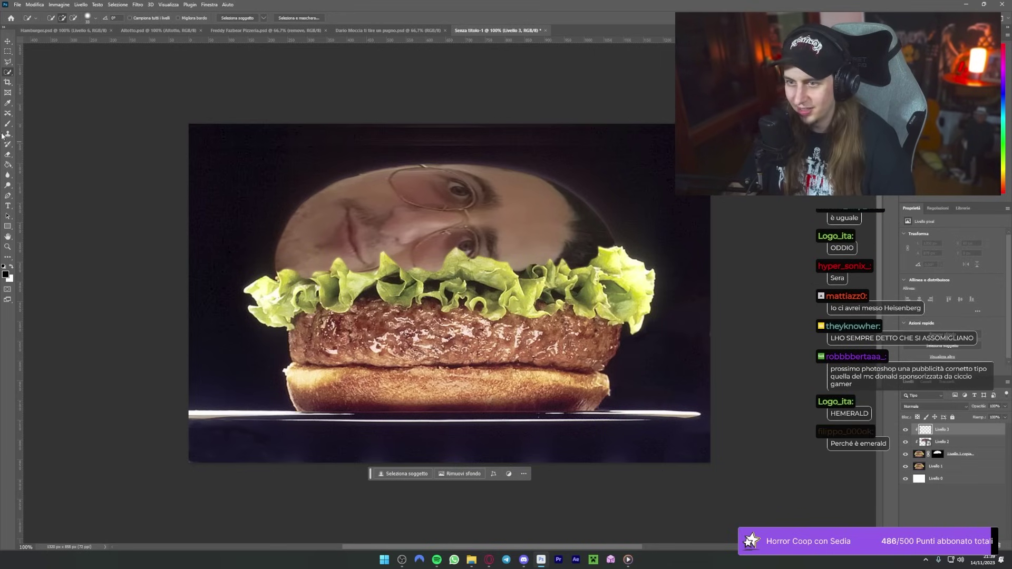
# Step: Set Livello 3 to Luce soffusa (Soft Light) and brush over the lettuce edges to brighten them
pyautogui.click(53, 18)
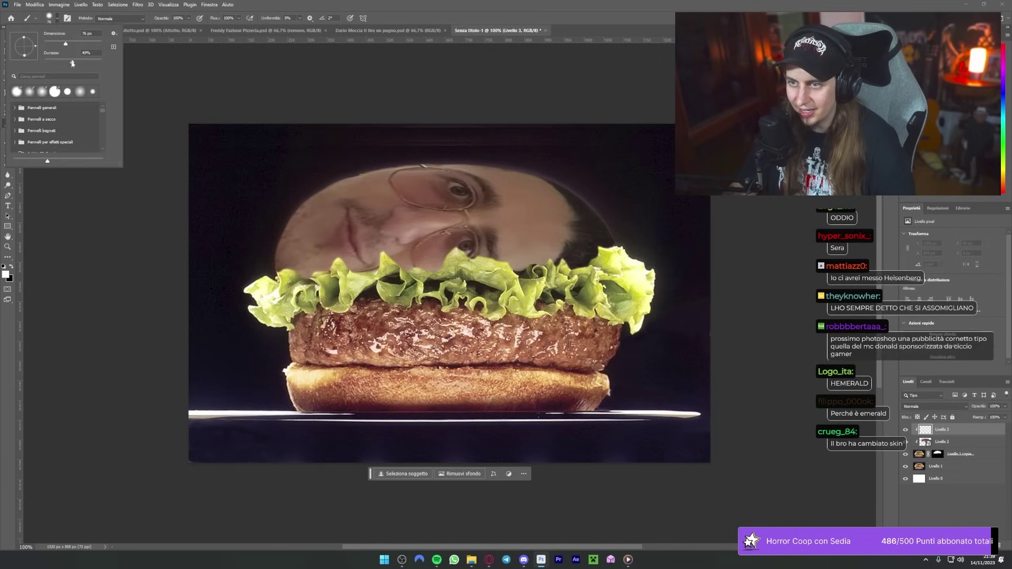
pyautogui.click(922, 407)
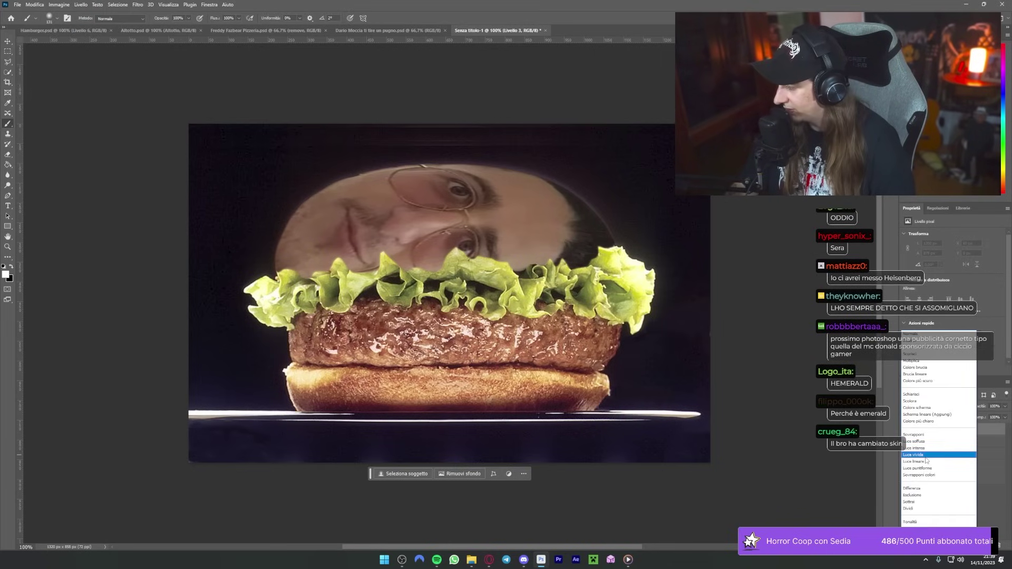
pyautogui.click(918, 442)
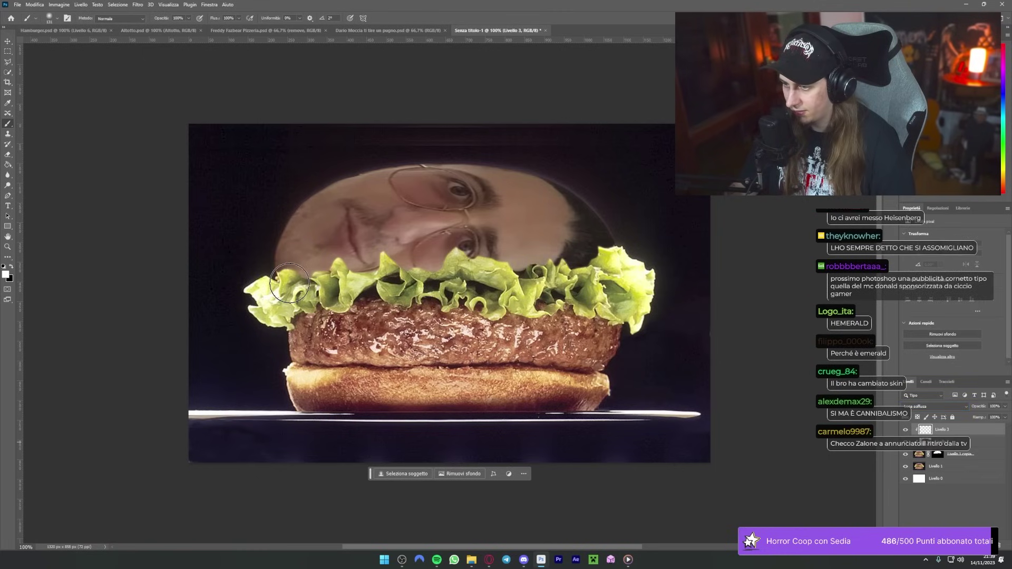
pyautogui.moveTo(329, 286); pyautogui.dragTo(366, 282)
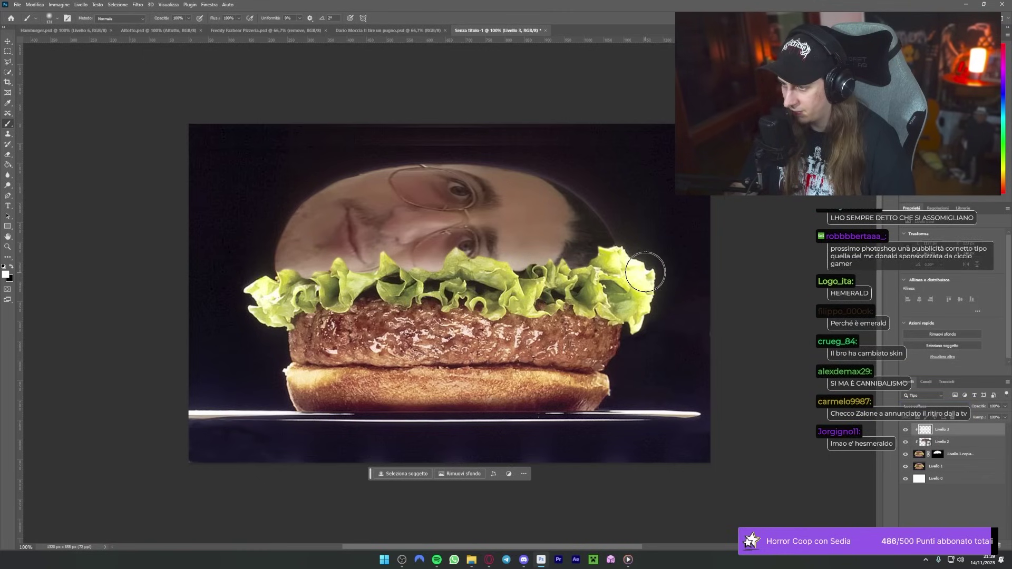
pyautogui.moveTo(369, 289); pyautogui.dragTo(259, 283)
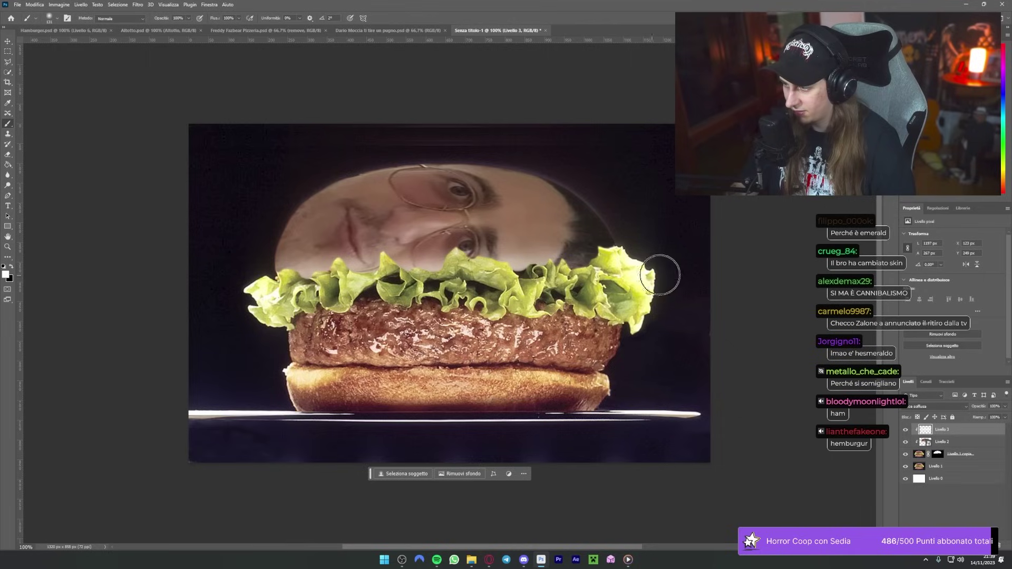
pyautogui.hotkey('ctrl', '-')
pyautogui.hotkey('ctrl', '-')
pyautogui.hotkey('ctrl', '-')
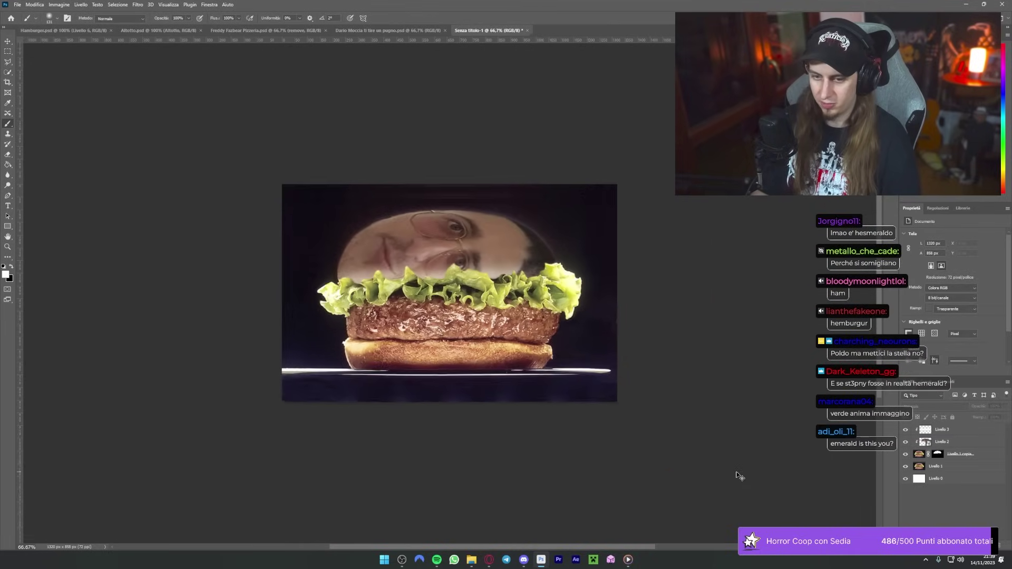
pyautogui.hotkey('ctrl', '+')
pyautogui.hotkey('ctrl', '+')
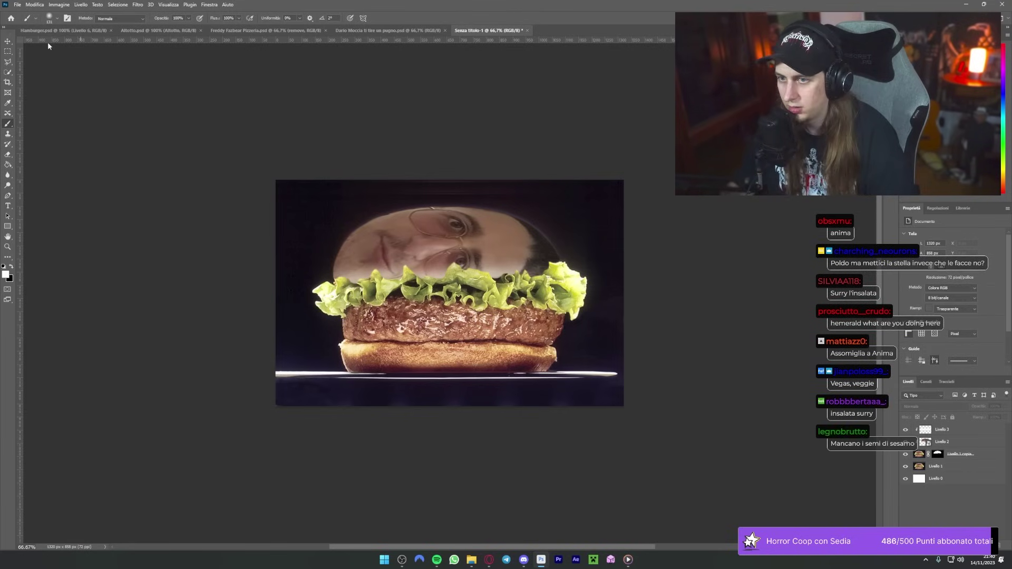
# Step: Run a Google Images search for 'surreal power pr'
pyautogui.click(8, 44)
pyautogui.hotkey('alt', 'Tab')
pyautogui.tripleClick(215, 51)
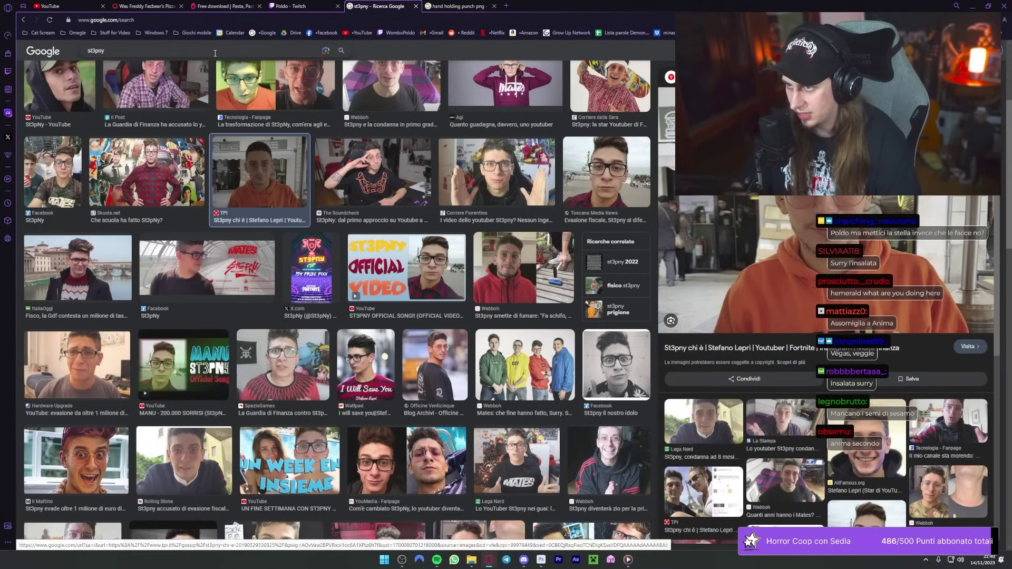
pyautogui.write('surreal po')
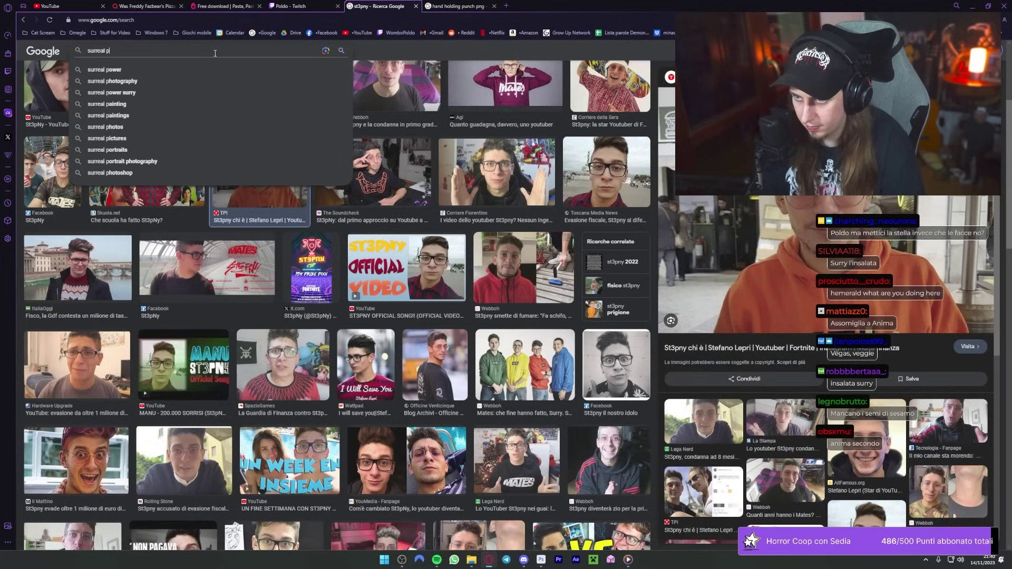
pyautogui.write('wer pri')
pyautogui.press('BackSpace')
pyautogui.press('BackSpace')
pyautogui.press('BackSpace')
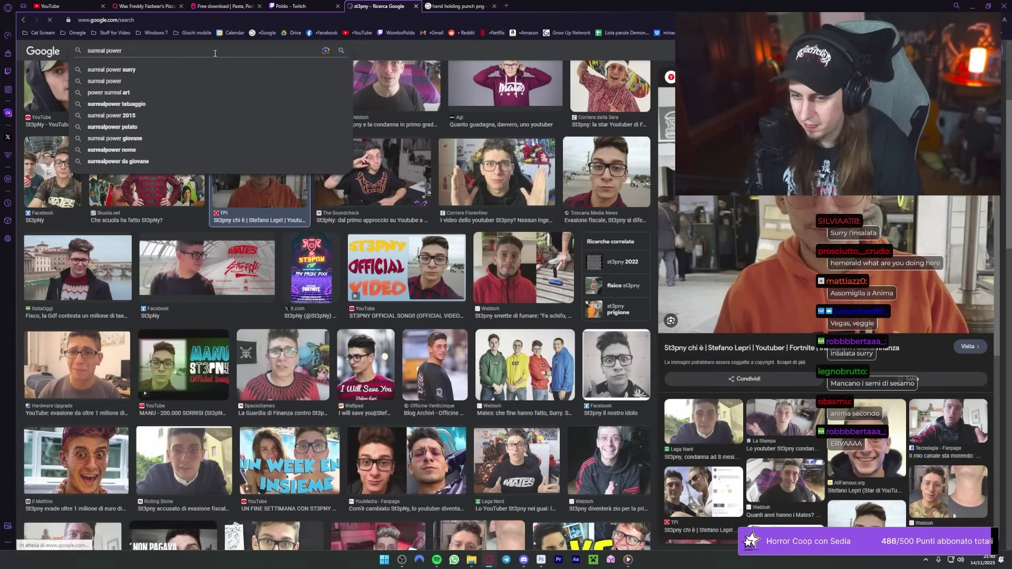
pyautogui.press('Return')
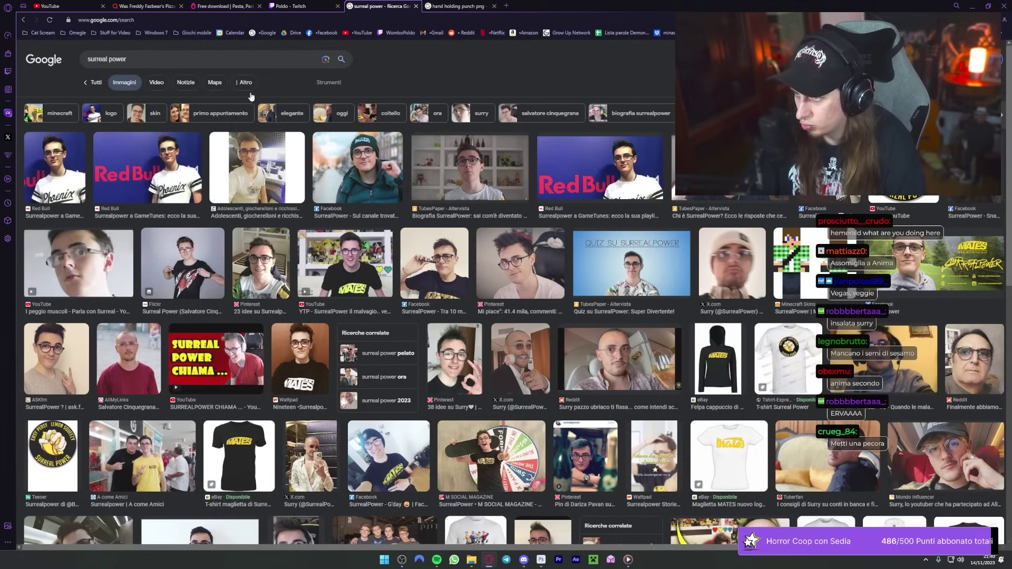
# Step: Search Google Images for 'surry' and copy the first result's photo back to Photoshop
pyautogui.tripleClick(207, 58)
pyautogui.write('surry')
pyautogui.press('Return')
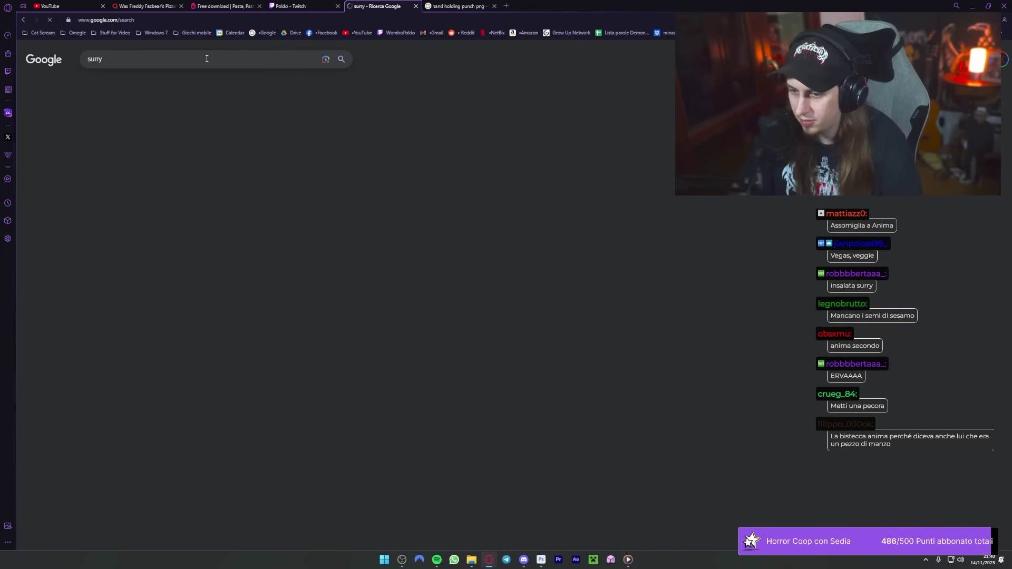
pyautogui.click(118, 158)
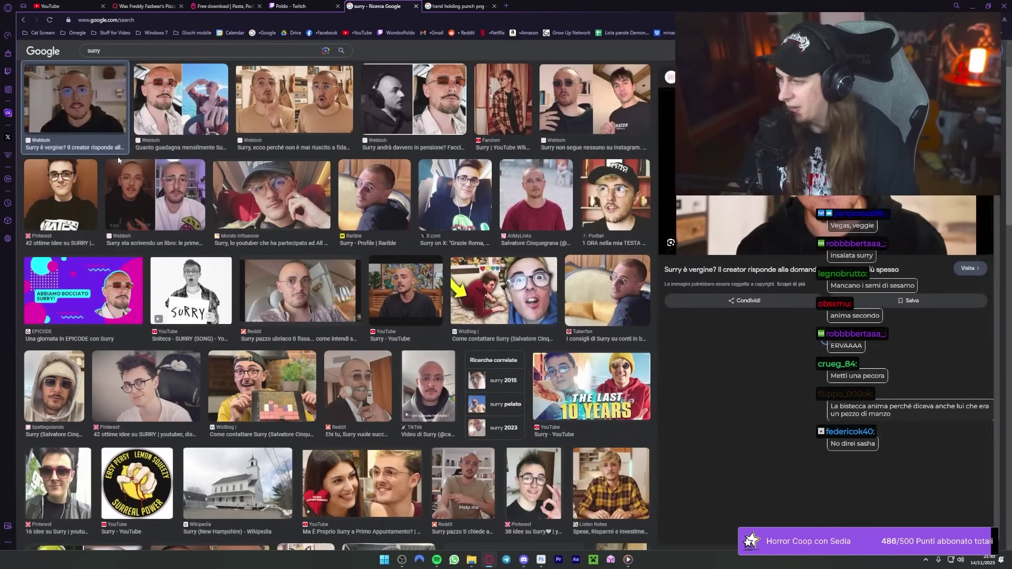
pyautogui.scroll(-3, 176, 295)
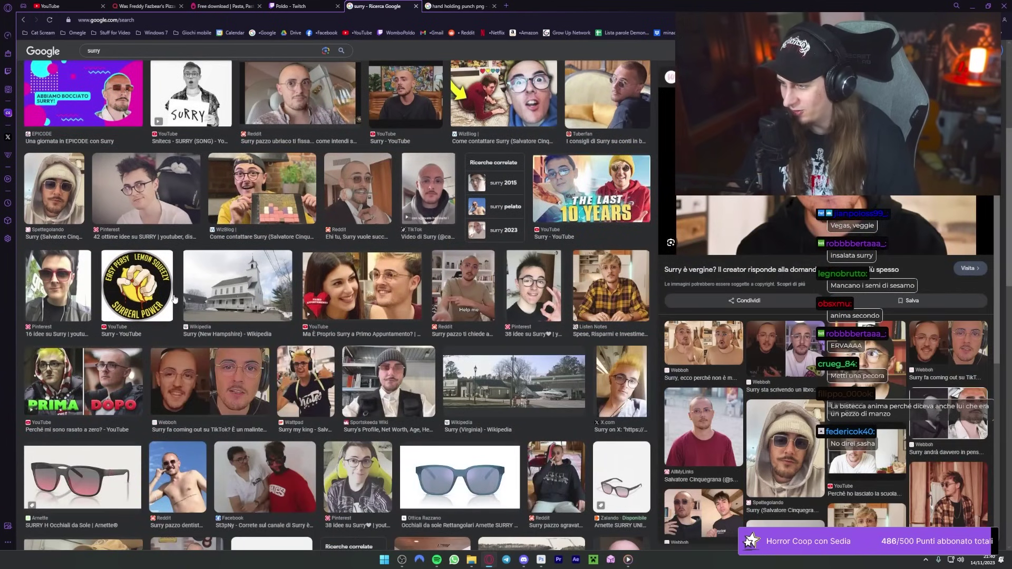
pyautogui.scroll(-2, 174, 299)
pyautogui.rightClick(797, 221)
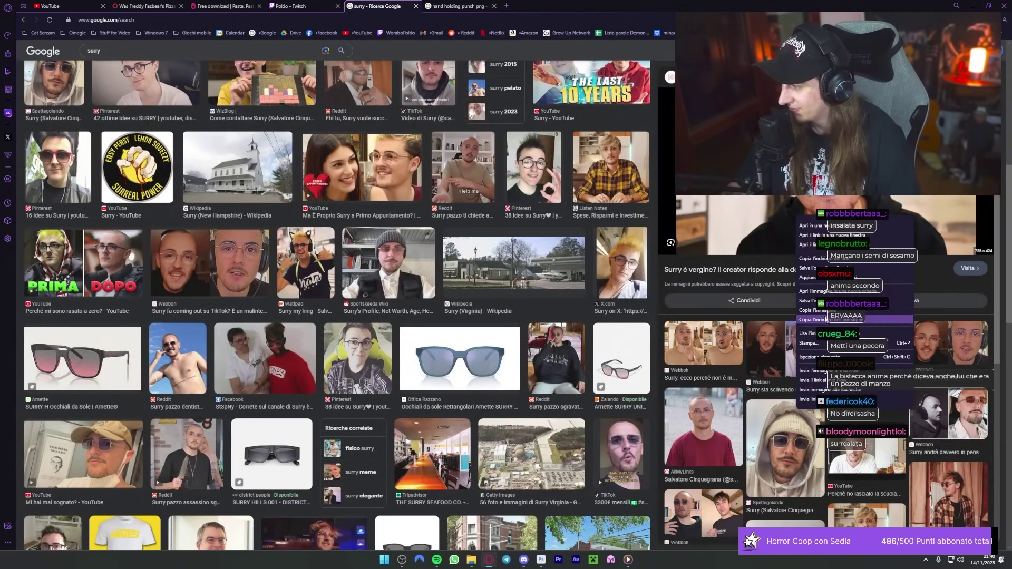
pyautogui.click(798, 320)
pyautogui.click(542, 561)
# Step: Paste the copied photo into the burger document and enlarge it over the burger
pyautogui.hotkey('ctrl', 'v')
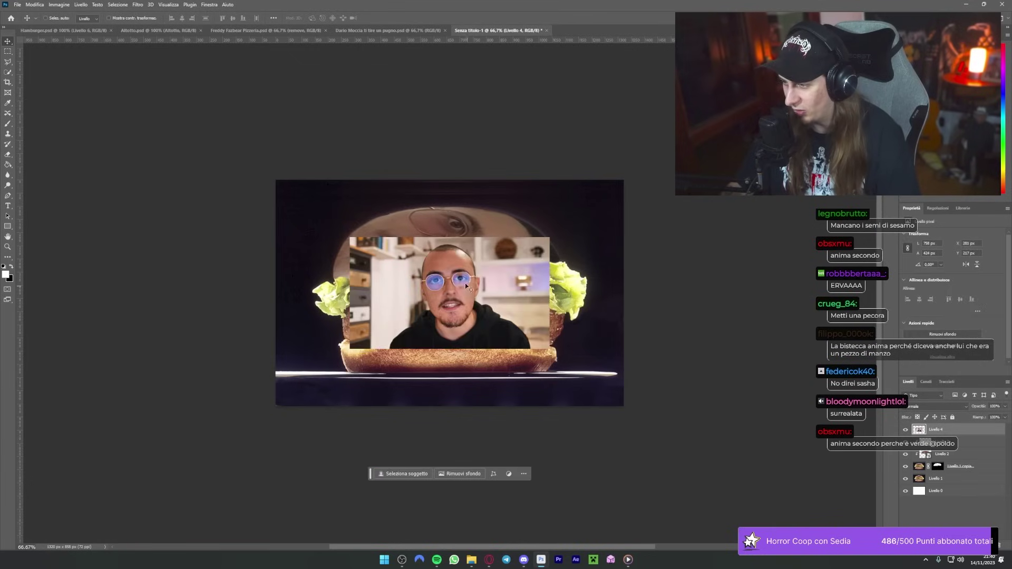
pyautogui.hotkey('ctrl', 't')
pyautogui.moveTo(450, 247); pyautogui.dragTo(450, 169)
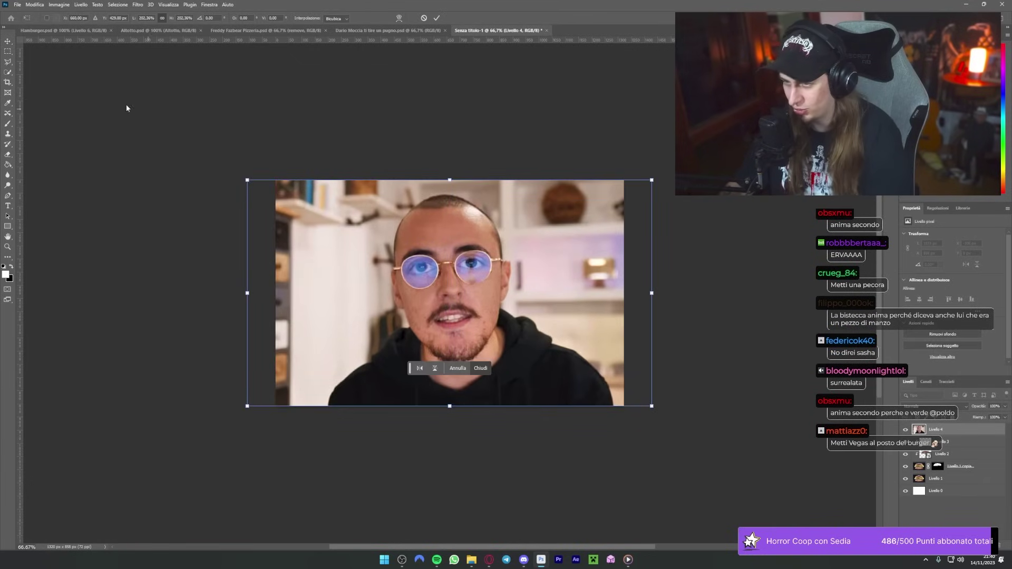
pyautogui.press('Return')
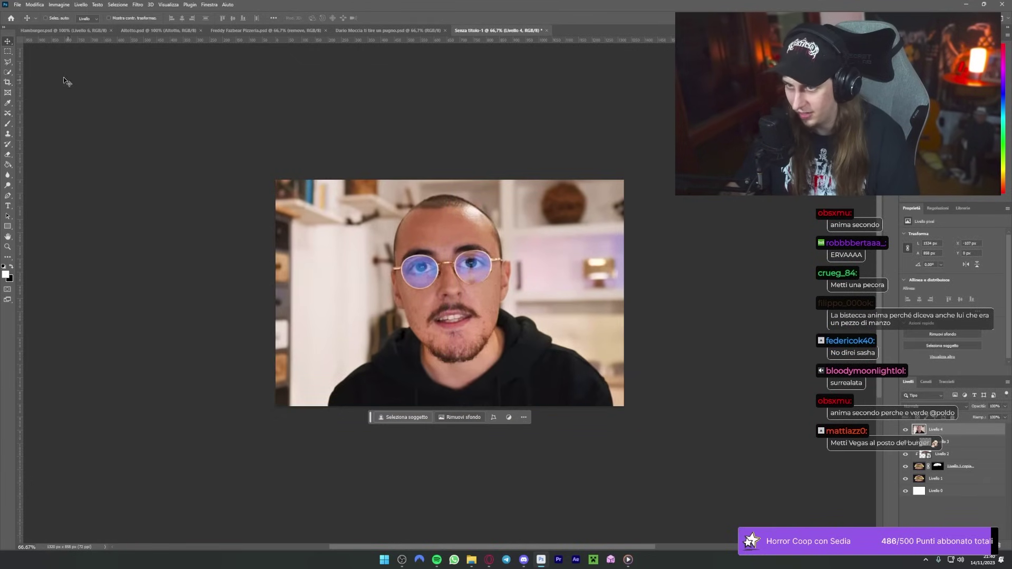
# Step: Quick-select the man's head and refine it in Select and Mask into a layer mask
pyautogui.click(7, 73)
pyautogui.click(42, 81)
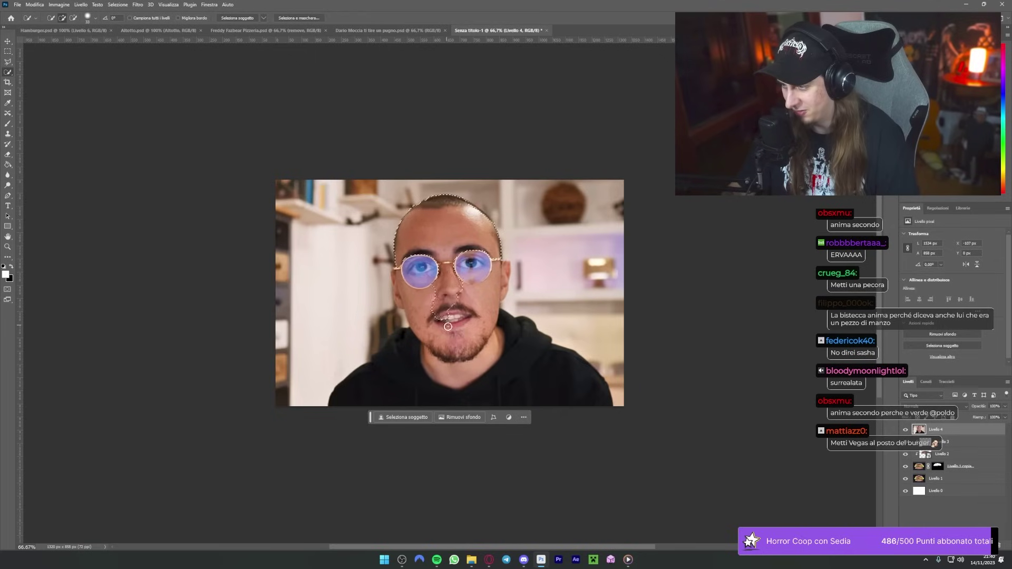
pyautogui.moveTo(448, 327); pyautogui.dragTo(402, 307)
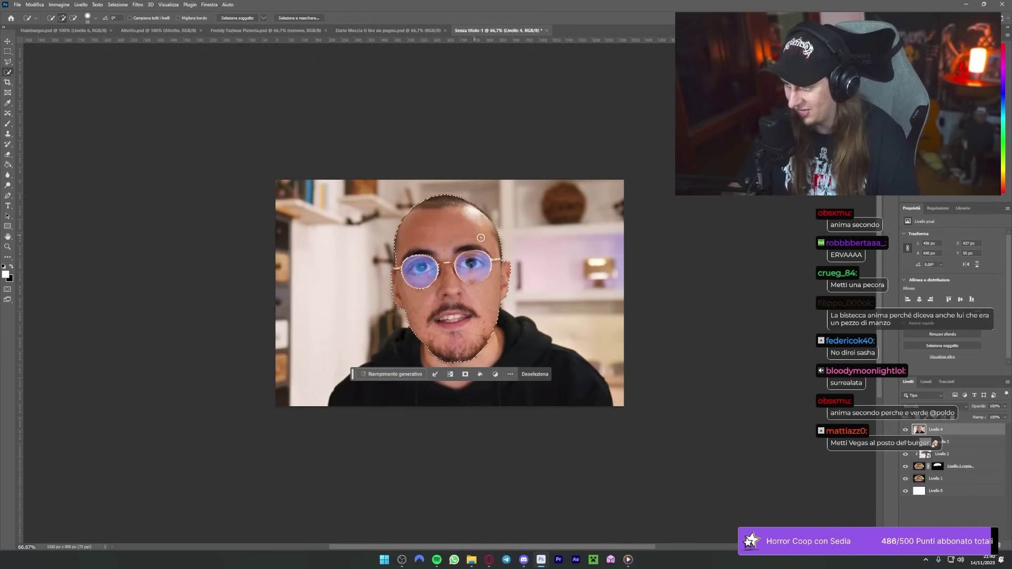
pyautogui.moveTo(399, 273); pyautogui.dragTo(390, 270)
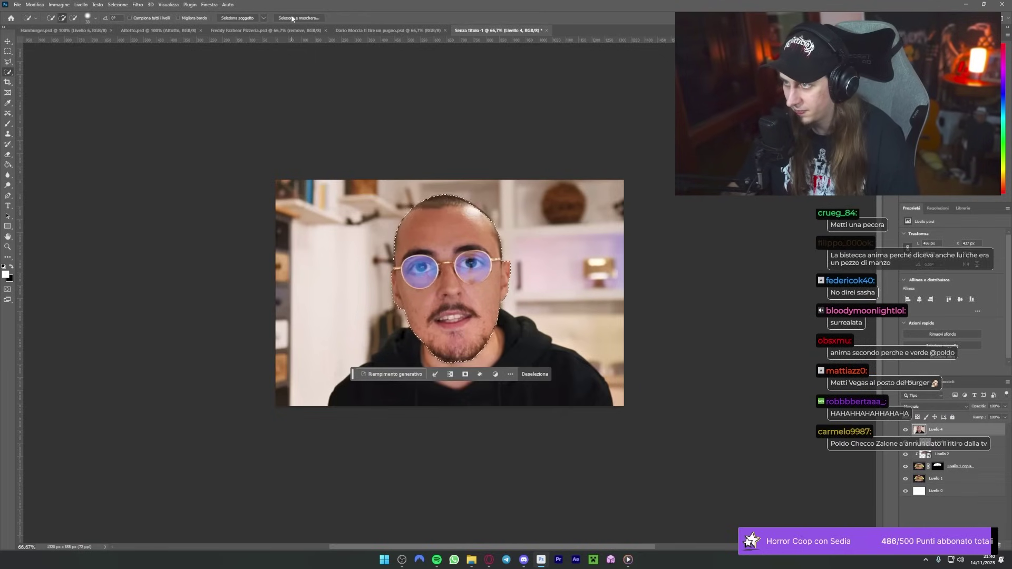
pyautogui.hotkey('ctrl', 'alt', 'r')
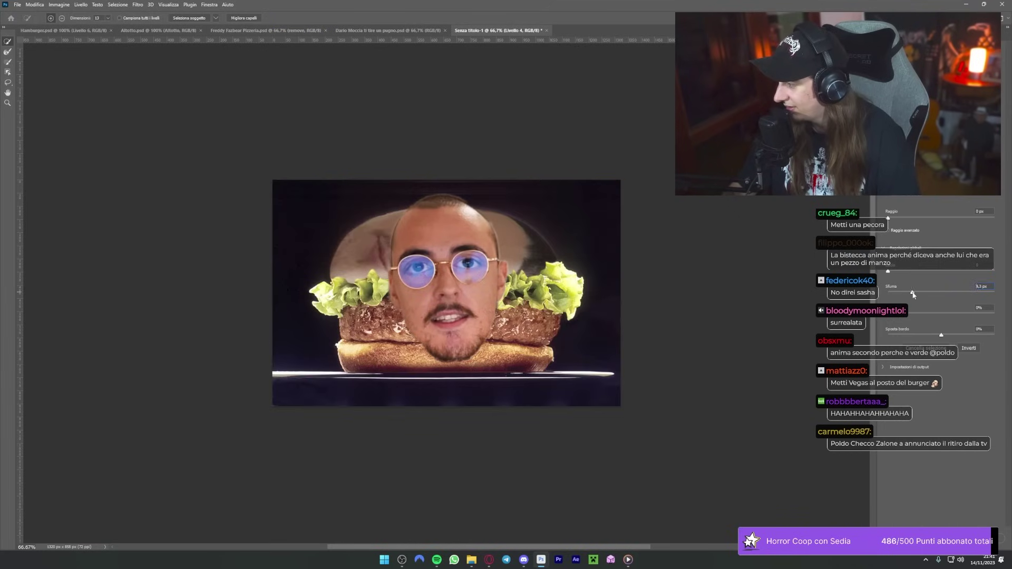
pyautogui.moveTo(925, 274); pyautogui.dragTo(927, 273)
pyautogui.click(911, 315)
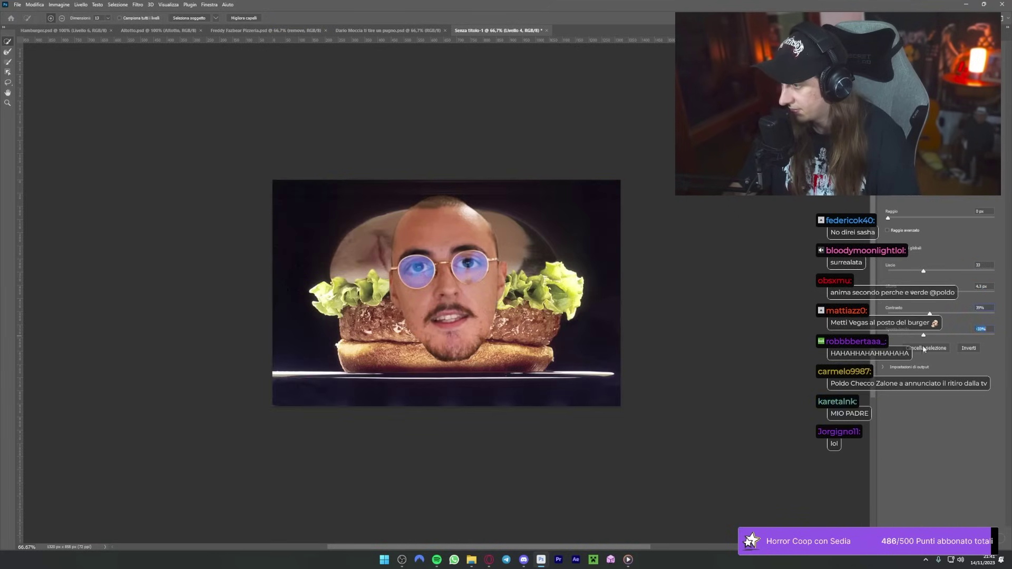
pyautogui.press('Return')
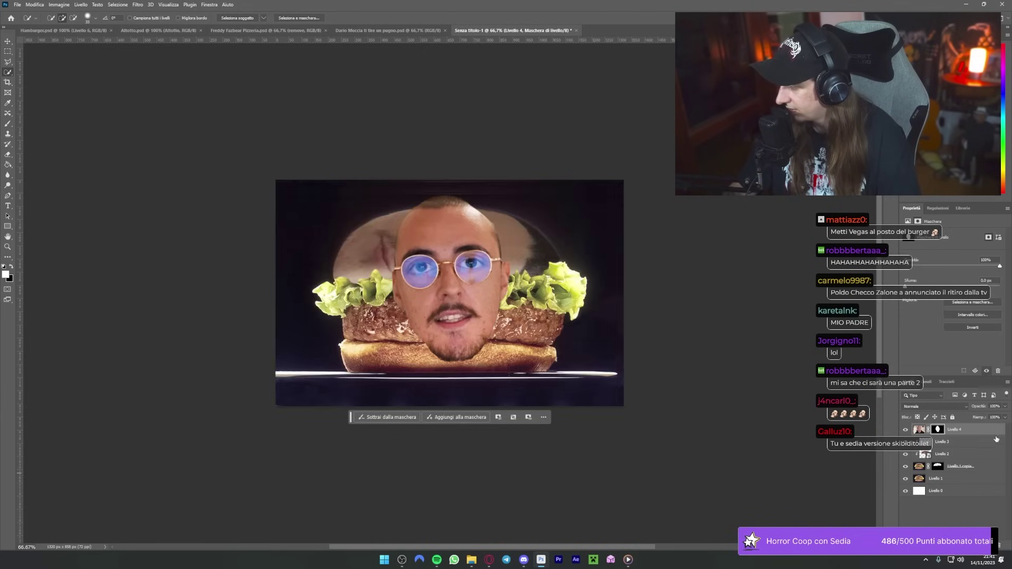
# Step: Convert Livello 4 to a smart object and view at 100% zoom
pyautogui.rightClick(996, 449)
pyautogui.click(919, 430)
pyautogui.rightClick(949, 431)
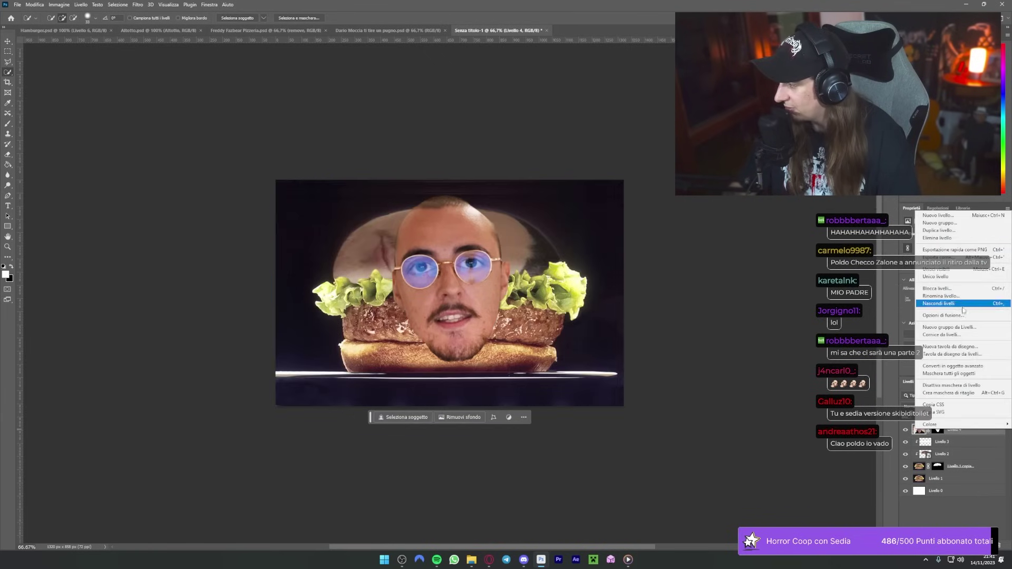
pyautogui.click(960, 366)
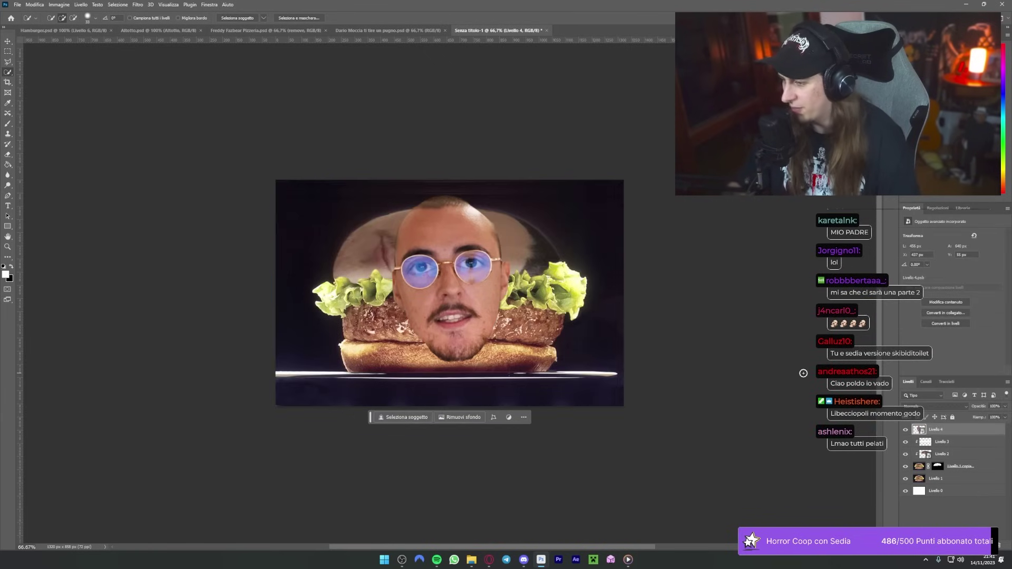
pyautogui.hotkey('ctrl', '1')
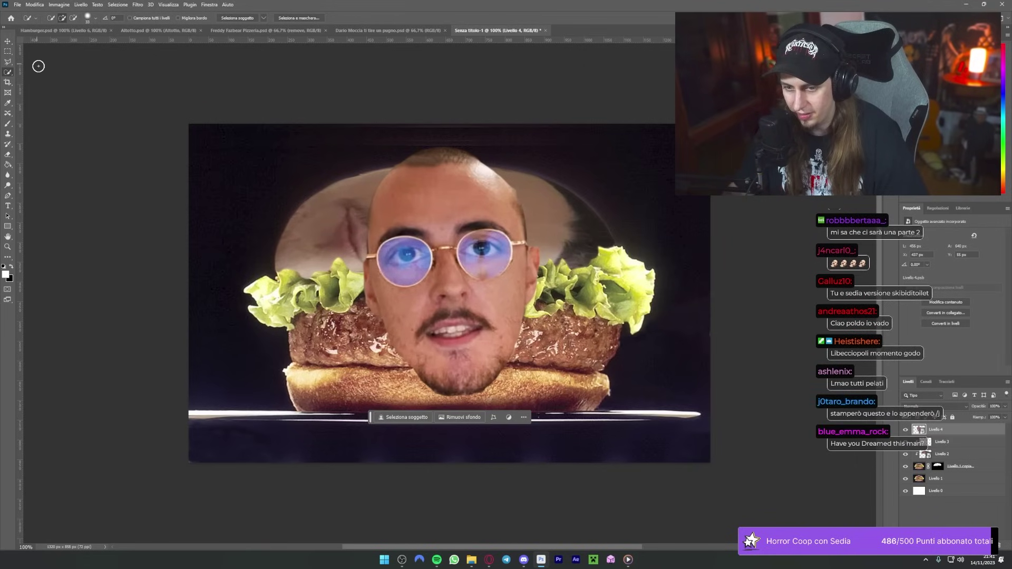
# Step: Move the new face to the burger's left side, keeping Normal blend mode
pyautogui.click(8, 41)
pyautogui.moveTo(464, 211); pyautogui.dragTo(322, 240)
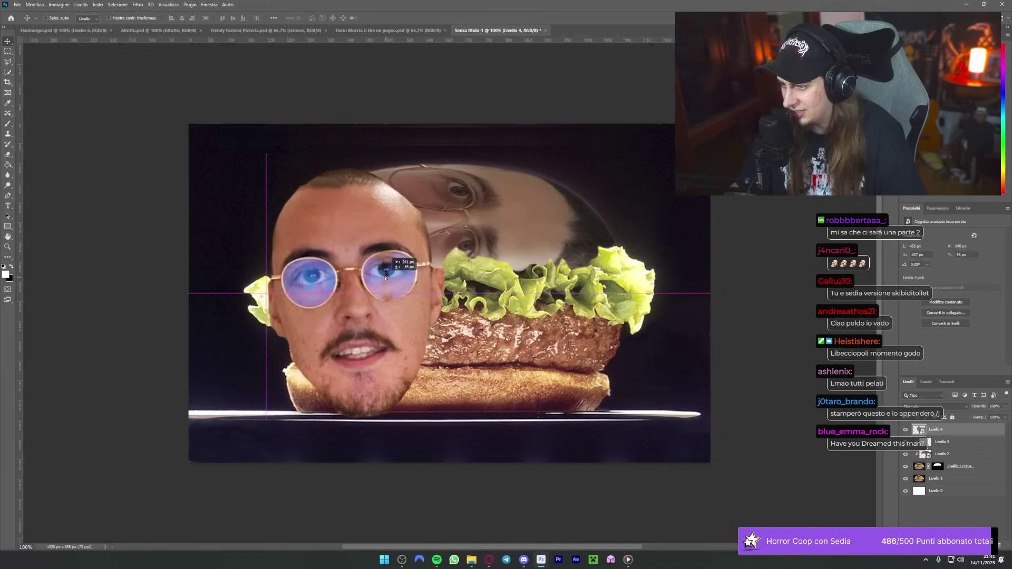
pyautogui.click(941, 407)
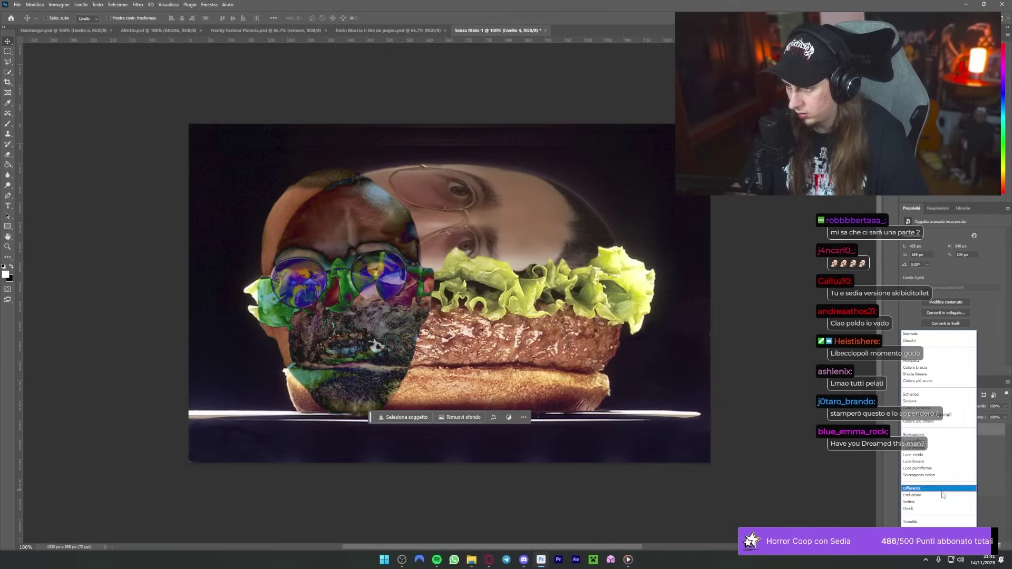
pyautogui.click(944, 334)
# Step: Move Livello 4 beneath the Livello 1 copia layer
pyautogui.click(943, 503)
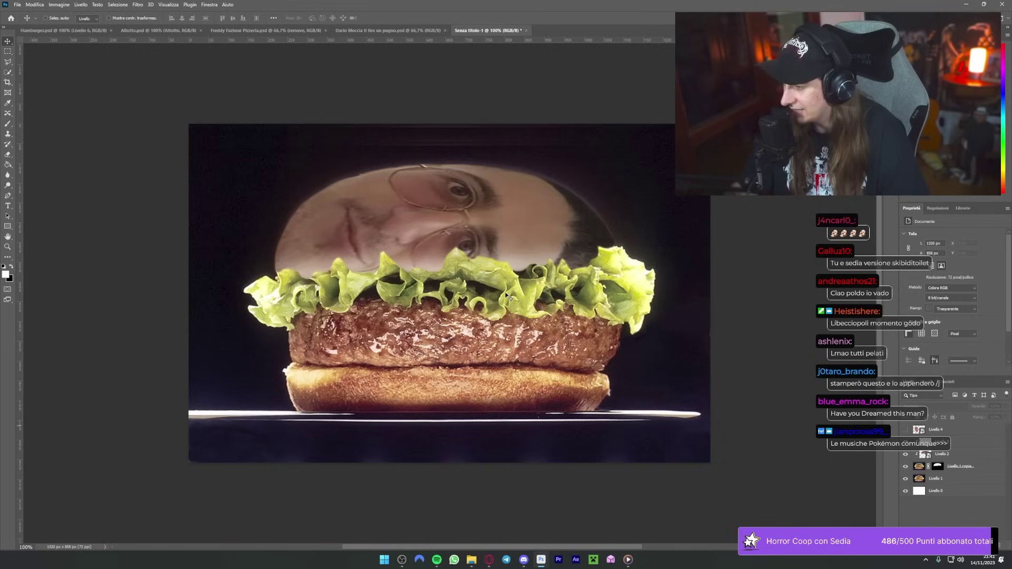
pyautogui.click(905, 429)
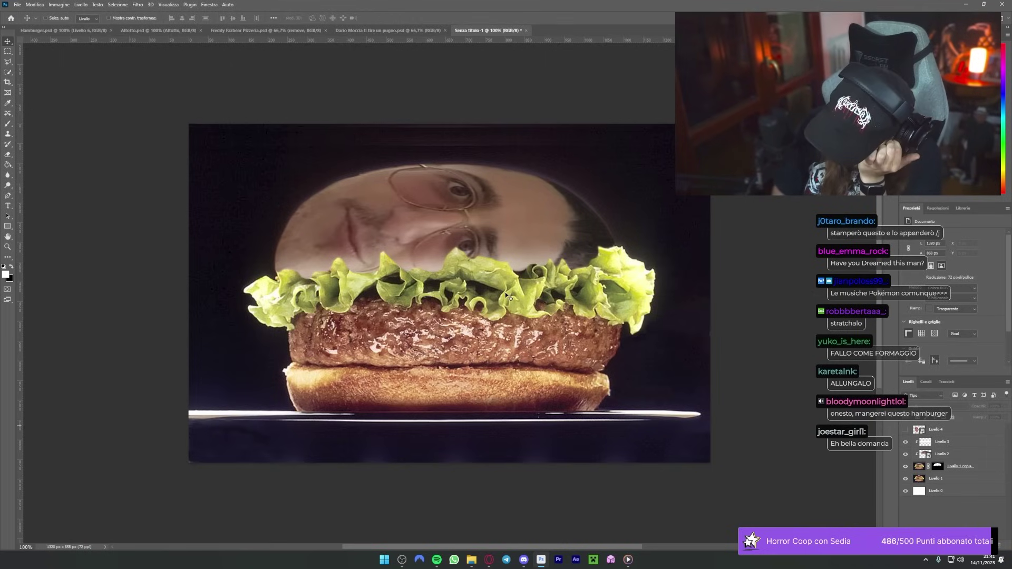
pyautogui.click(906, 430)
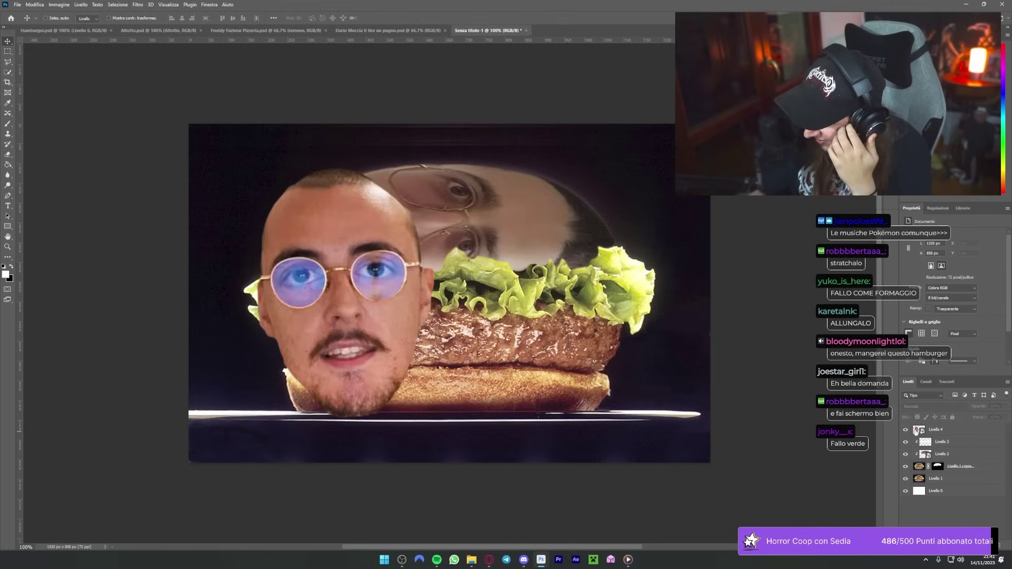
pyautogui.click(943, 431)
pyautogui.moveTo(942, 432); pyautogui.dragTo(952, 469)
# Step: Try rotating the face 90° and stretching it flat across the burger, then cancel
pyautogui.hotkey('ctrl', 't')
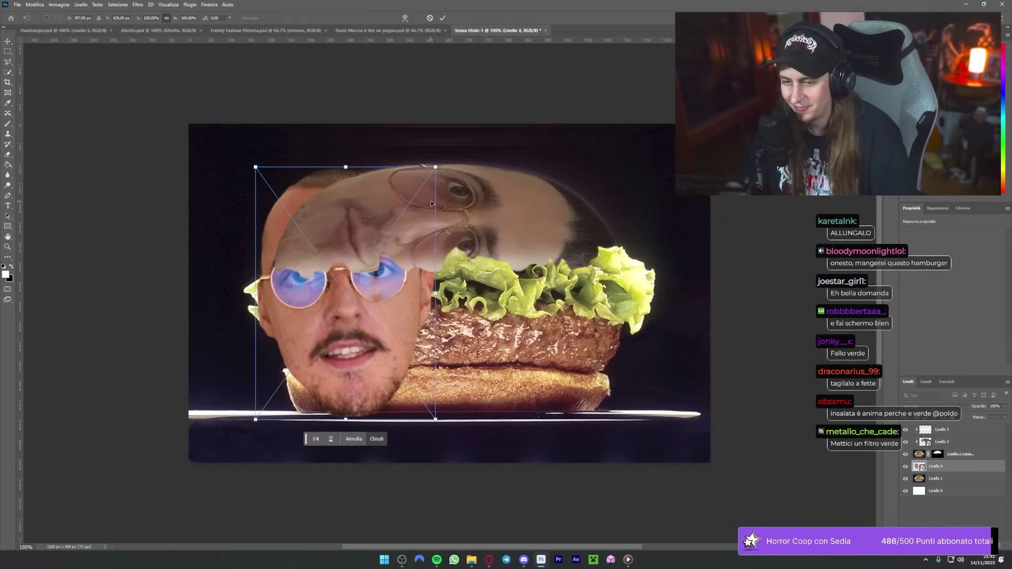
pyautogui.moveTo(440, 206); pyautogui.dragTo(432, 388)
pyautogui.moveTo(393, 325); pyautogui.dragTo(422, 311)
pyautogui.moveTo(371, 202); pyautogui.dragTo(371, 242)
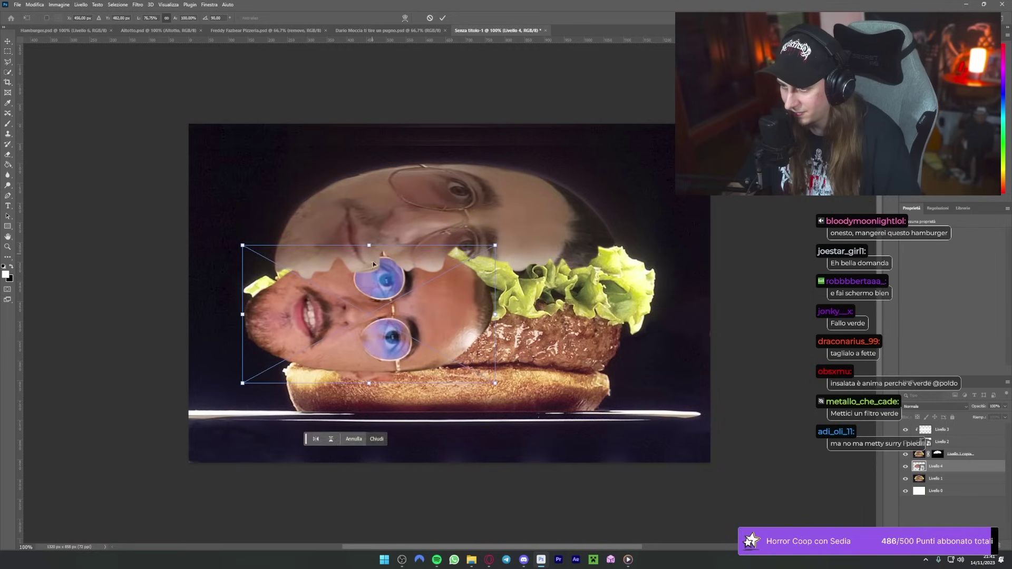
pyautogui.moveTo(388, 303); pyautogui.dragTo(381, 289)
pyautogui.moveTo(490, 297); pyautogui.dragTo(676, 297)
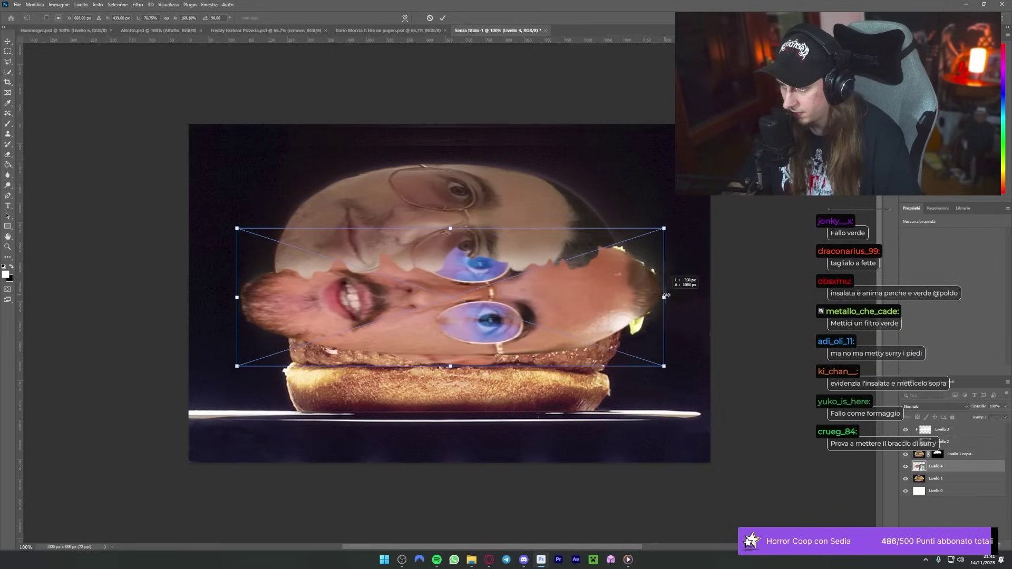
pyautogui.moveTo(456, 366)
pyautogui.mouseDown()
pyautogui.moveTo(445, 344)
pyautogui.moveTo(444, 356)
pyautogui.mouseUp()
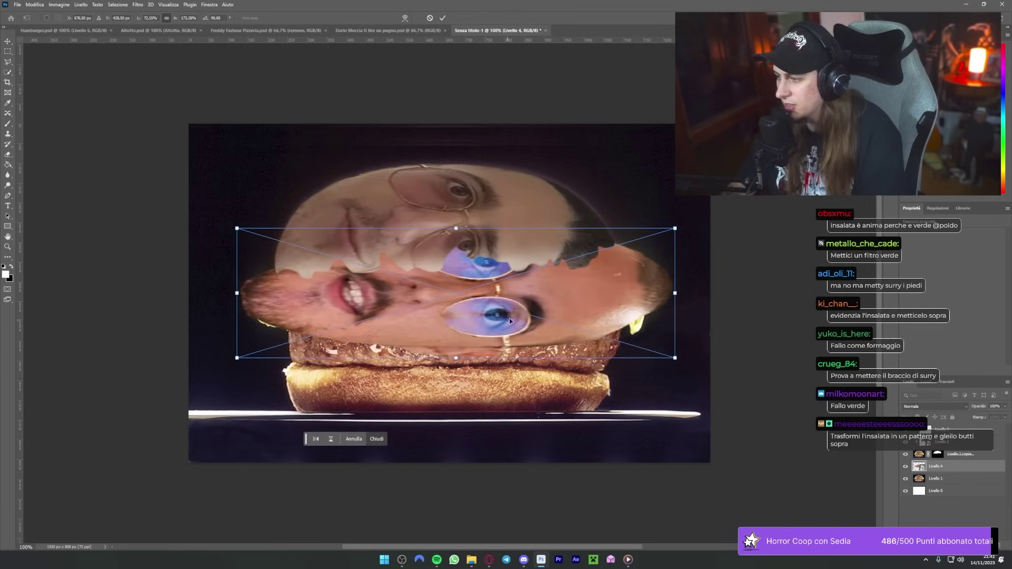
pyautogui.press('Escape')
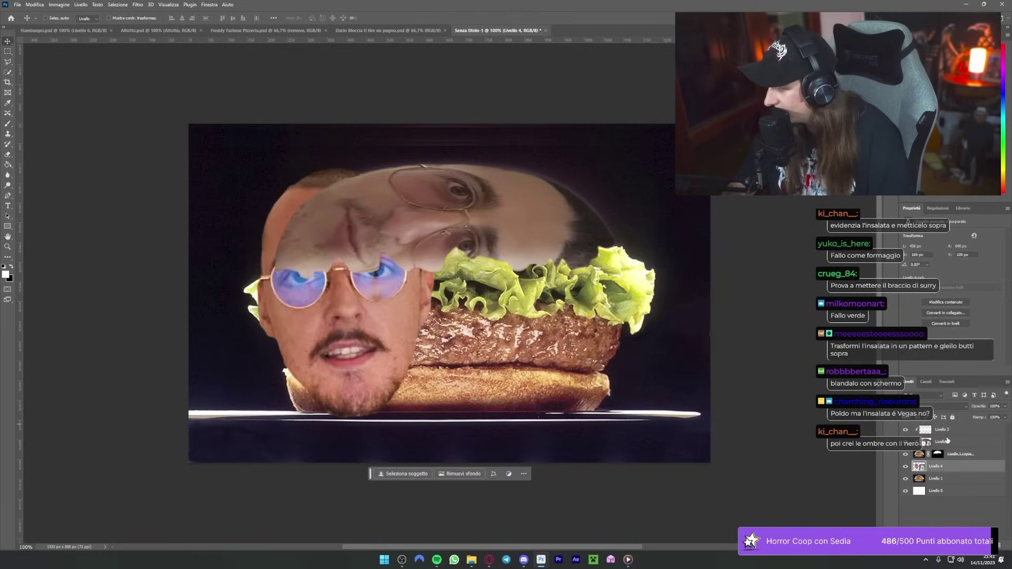
# Step: Select Livello 2 and pick the Eraser, checking its brush settings
pyautogui.click(947, 440)
pyautogui.click(906, 441)
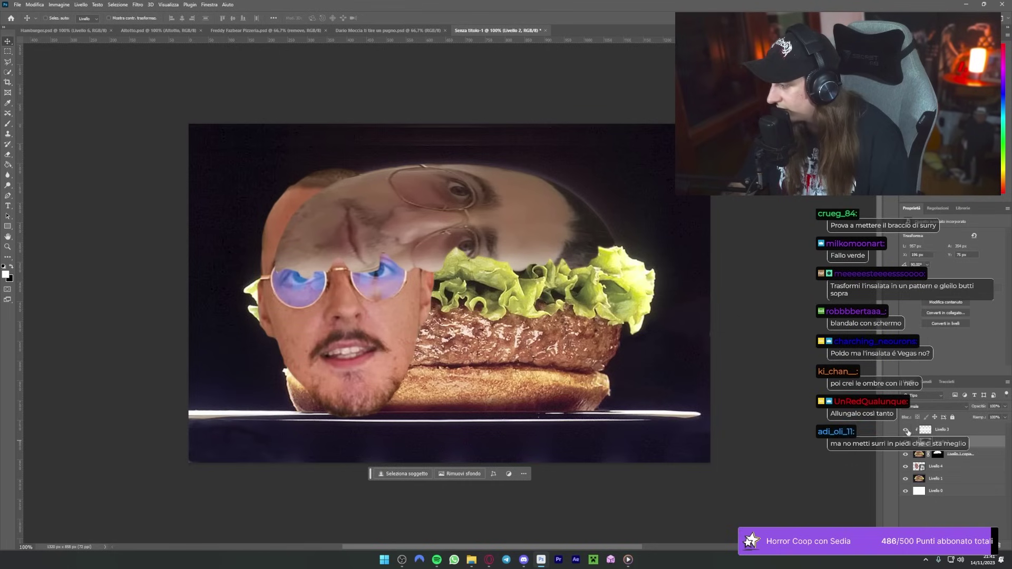
pyautogui.press('e')
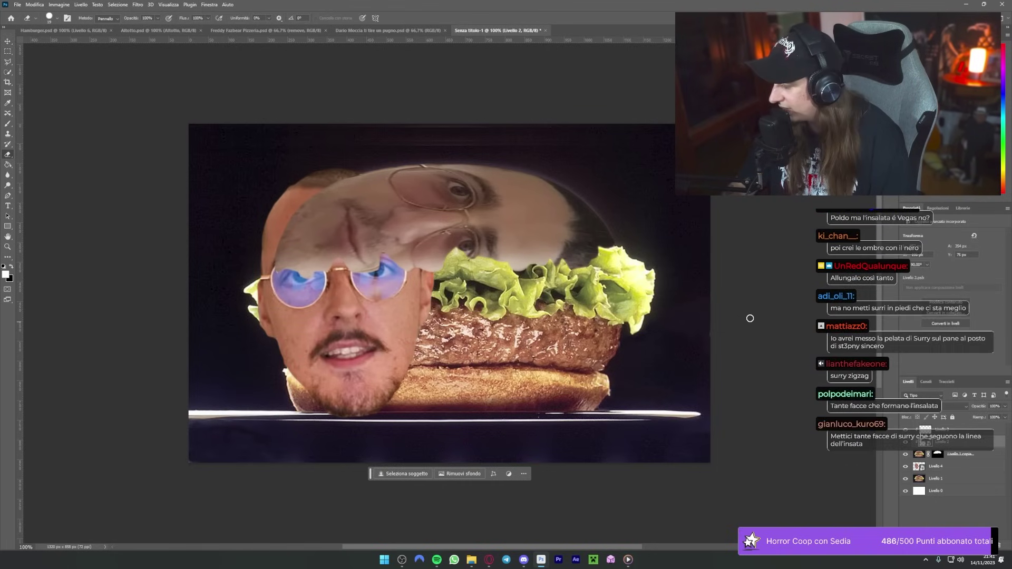
pyautogui.click(53, 17)
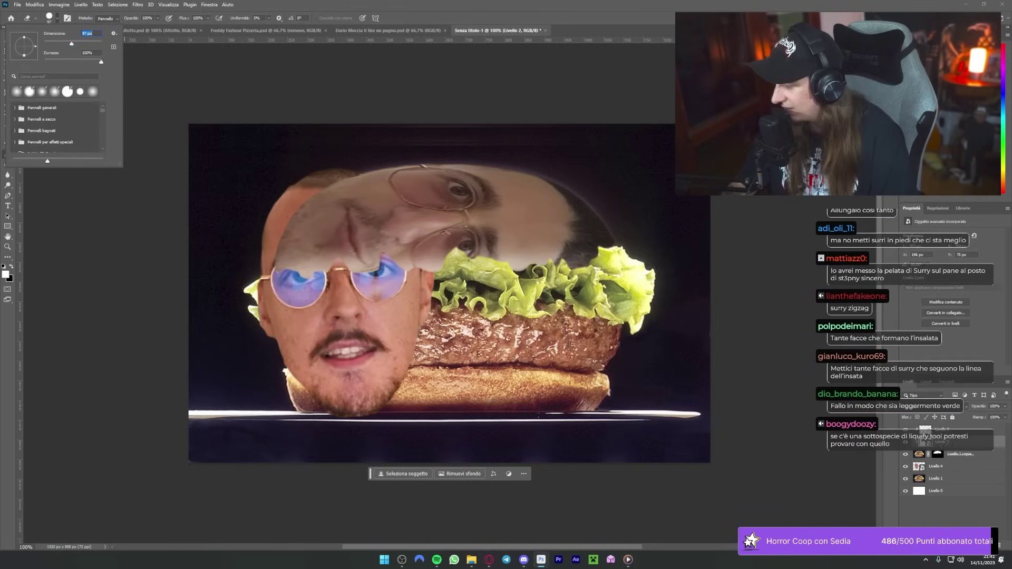
pyautogui.press('Escape')
# Step: Target the Livello 1 copia mask with a swapped-colour Brush, hide Livello 4, select Livello 1
pyautogui.hotkey('alt', '[')
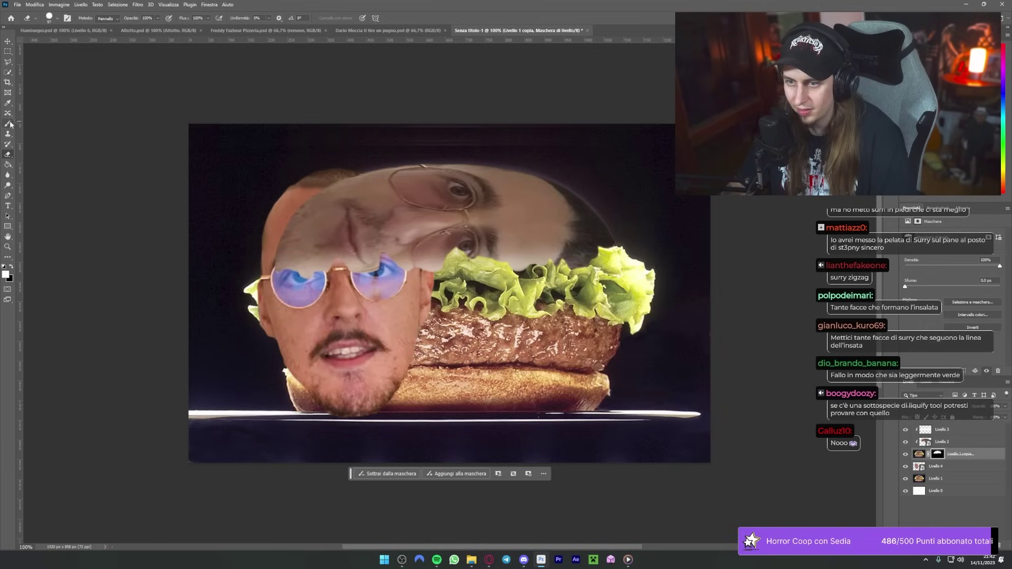
pyautogui.click(10, 124)
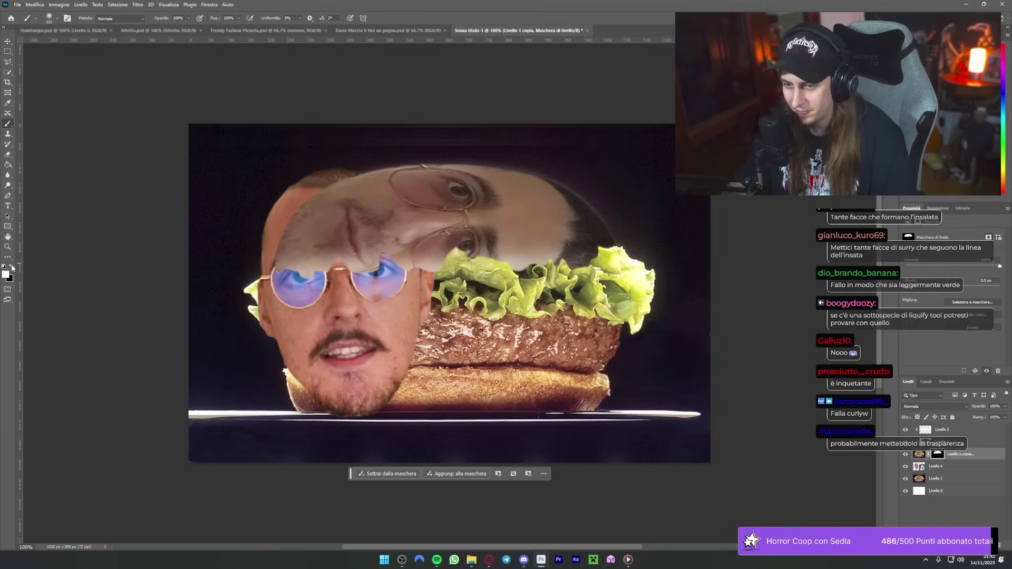
pyautogui.press('x')
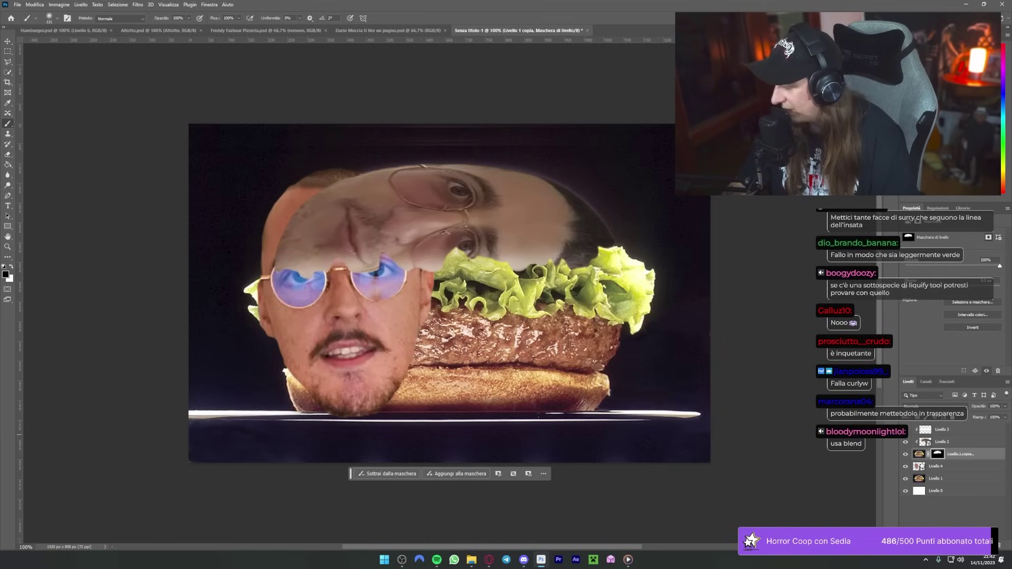
pyautogui.click(906, 466)
pyautogui.click(949, 478)
# Step: At 200% zoom, quick-select all the lettuce leaves across the burger
pyautogui.press('x')
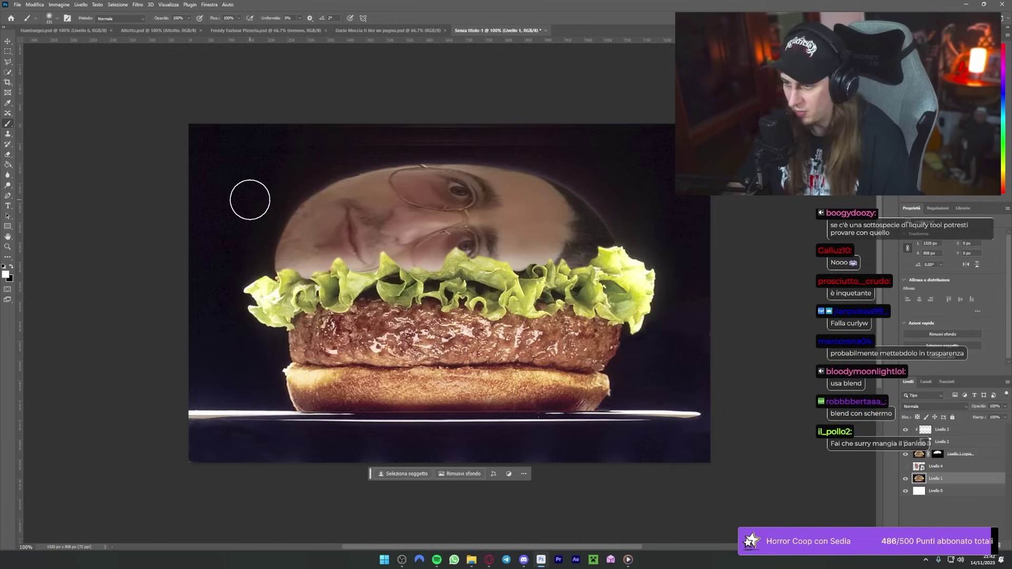
pyautogui.hotkey('ctrl', '+')
pyautogui.click(7, 73)
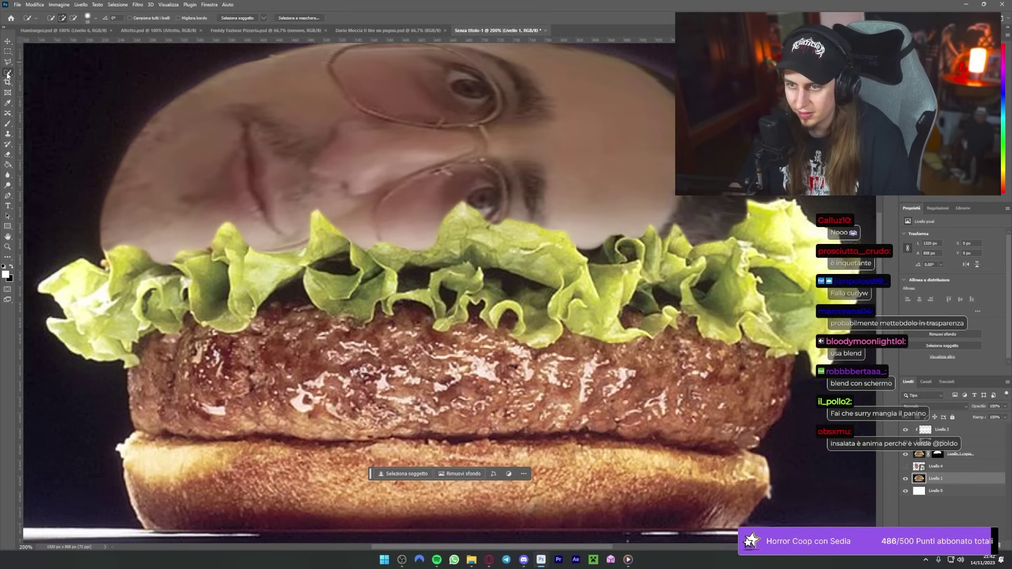
pyautogui.moveTo(82, 296)
pyautogui.mouseDown()
pyautogui.moveTo(132, 284)
pyautogui.moveTo(127, 267)
pyautogui.mouseUp()
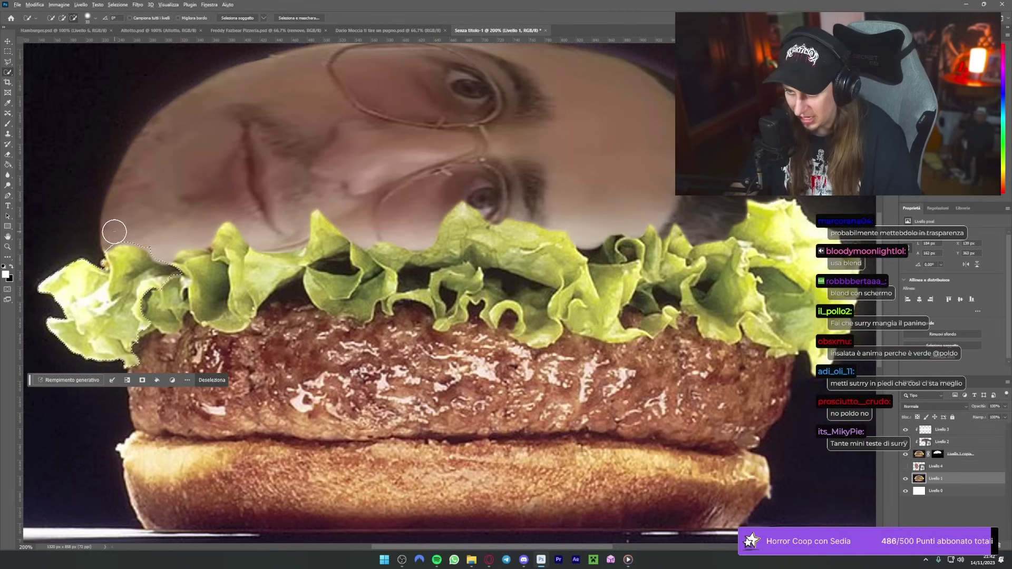
pyautogui.click(139, 256)
pyautogui.click(905, 430)
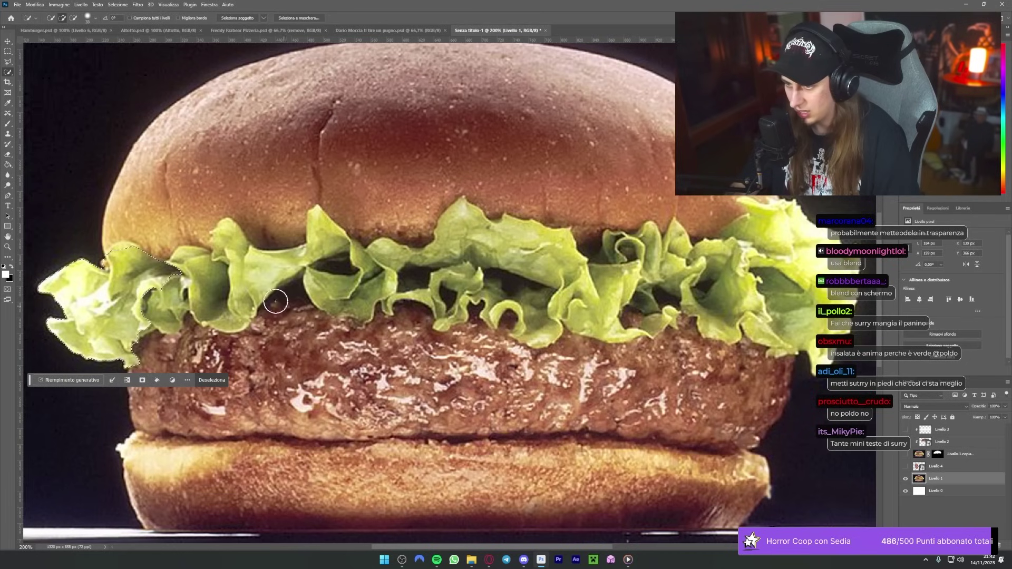
pyautogui.moveTo(242, 259)
pyautogui.mouseDown()
pyautogui.moveTo(323, 255)
pyautogui.moveTo(379, 277)
pyautogui.mouseUp()
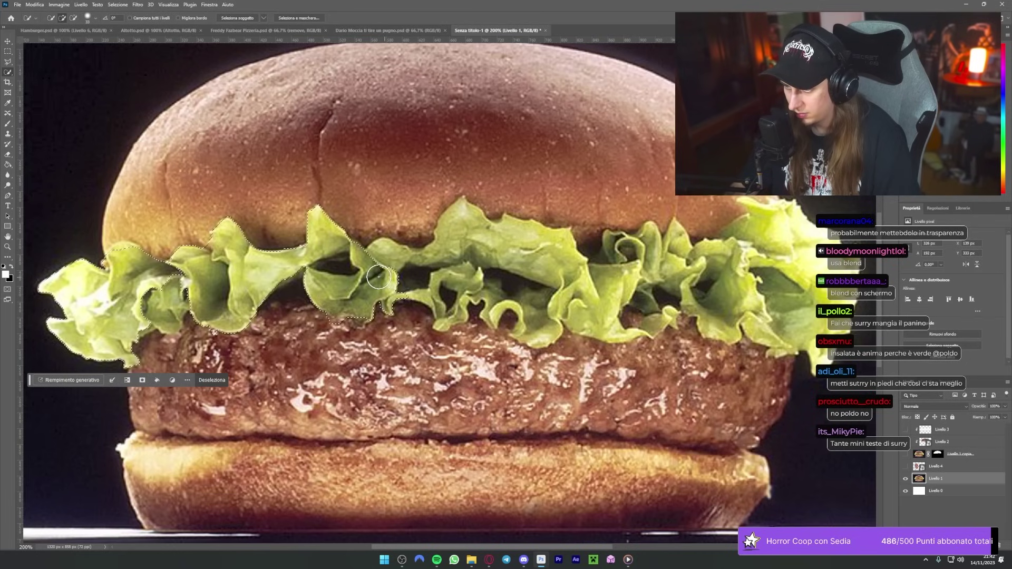
pyautogui.moveTo(532, 269)
pyautogui.mouseDown()
pyautogui.moveTo(760, 222)
pyautogui.moveTo(806, 368)
pyautogui.mouseUp()
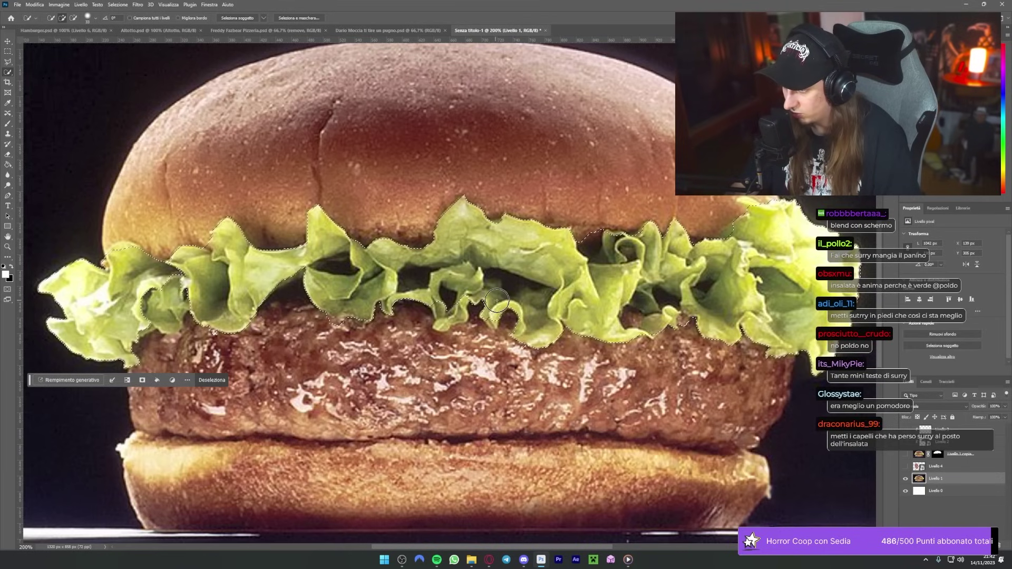
pyautogui.moveTo(497, 301); pyautogui.dragTo(489, 306)
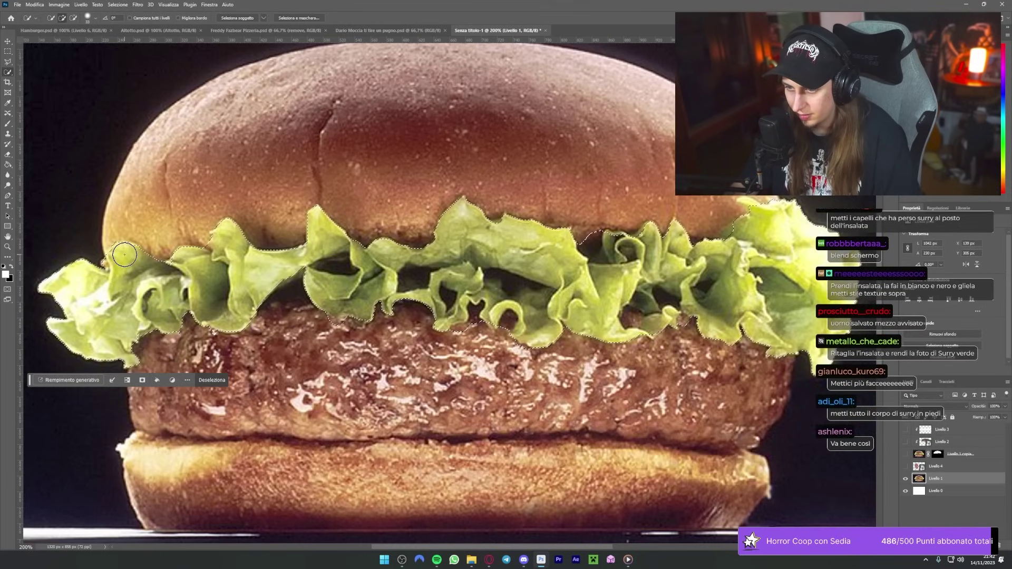
# Step: Refine the lettuce selection into a layer mask on a Livello 1 duplicate, removing Livello 1's mask
pyautogui.click(299, 18)
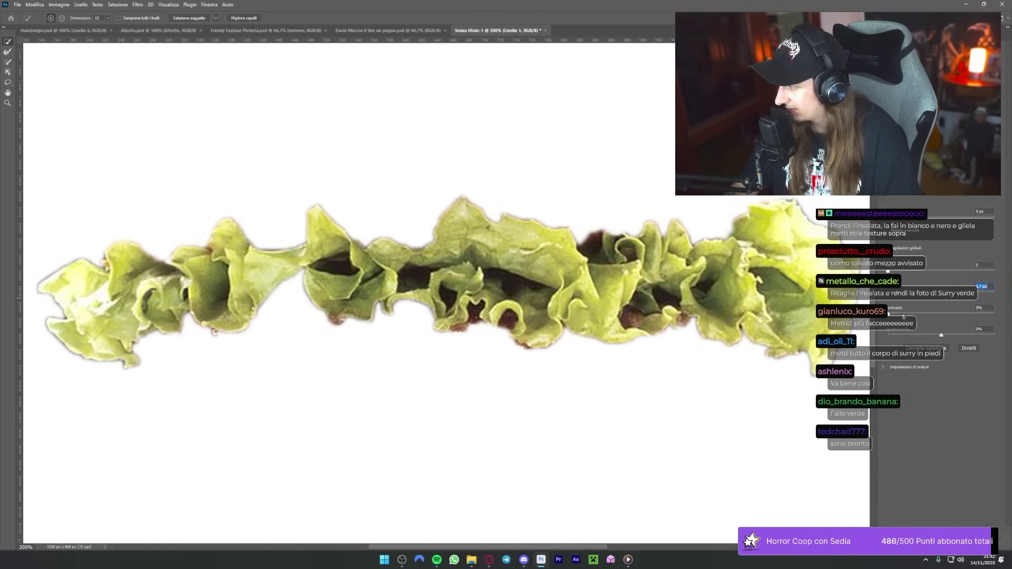
pyautogui.click(961, 523)
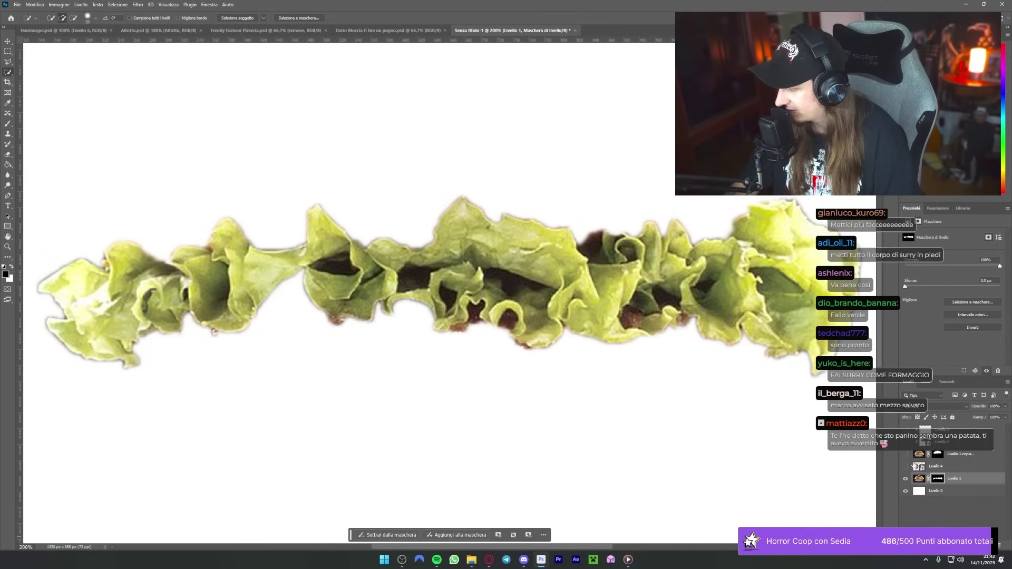
pyautogui.moveTo(981, 507); pyautogui.dragTo(980, 501)
pyautogui.rightClick(937, 454)
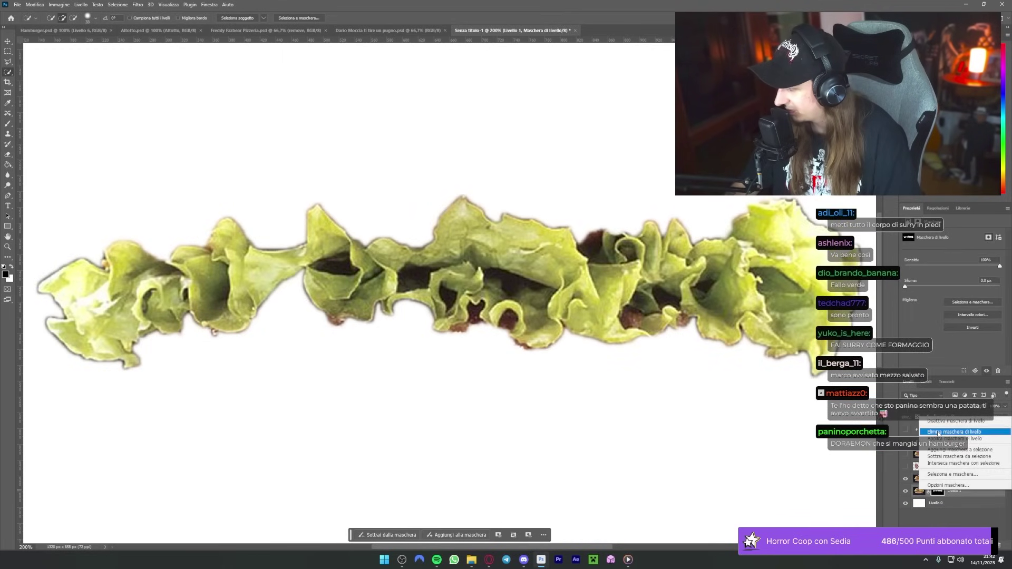
pyautogui.click(944, 455)
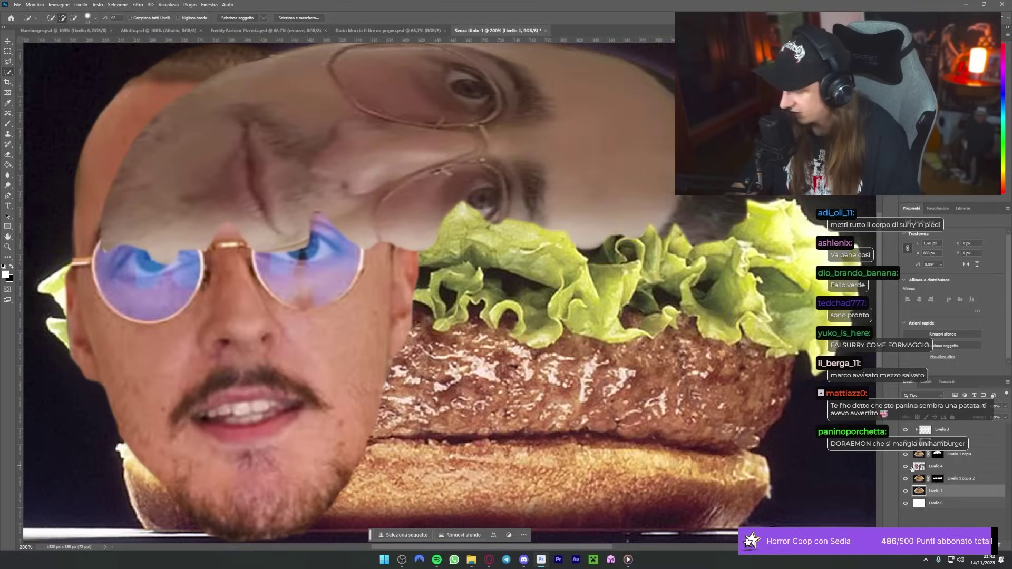
# Step: Clip Livello 4 to the lettuce layer and rotate the face 90° sideways
pyautogui.click(944, 466)
pyautogui.hotkey('ctrl', 'alt', 'g')
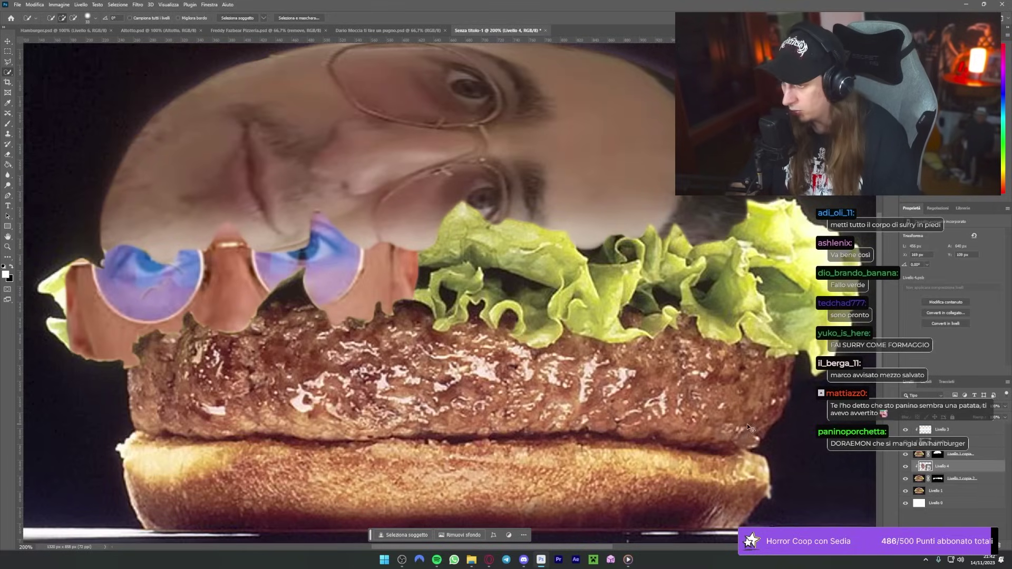
pyautogui.hotkey('ctrl', '-')
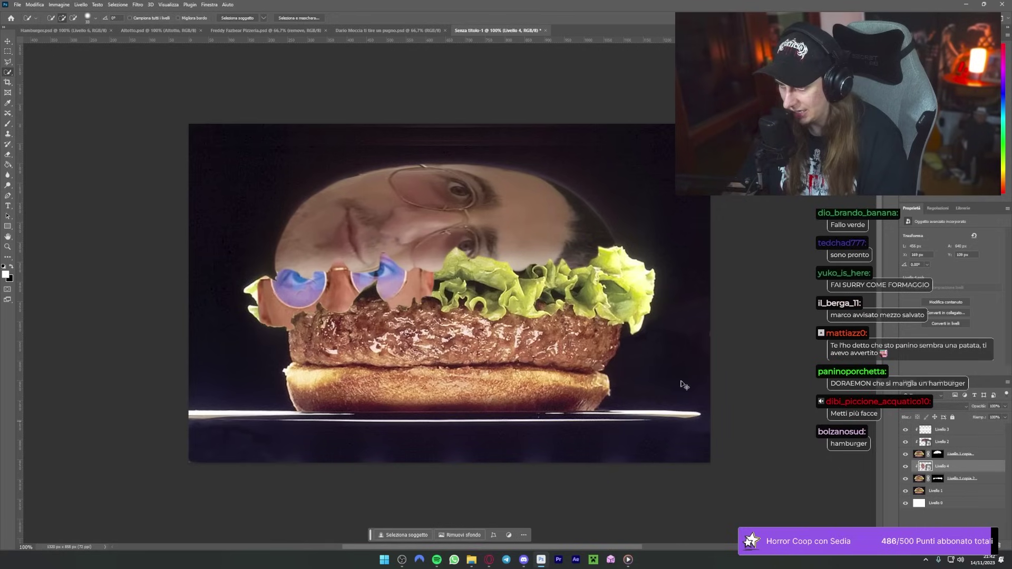
pyautogui.hotkey('ctrl', 't')
pyautogui.moveTo(378, 152)
pyautogui.mouseDown()
pyautogui.moveTo(487, 321)
pyautogui.moveTo(691, 294)
pyautogui.mouseUp()
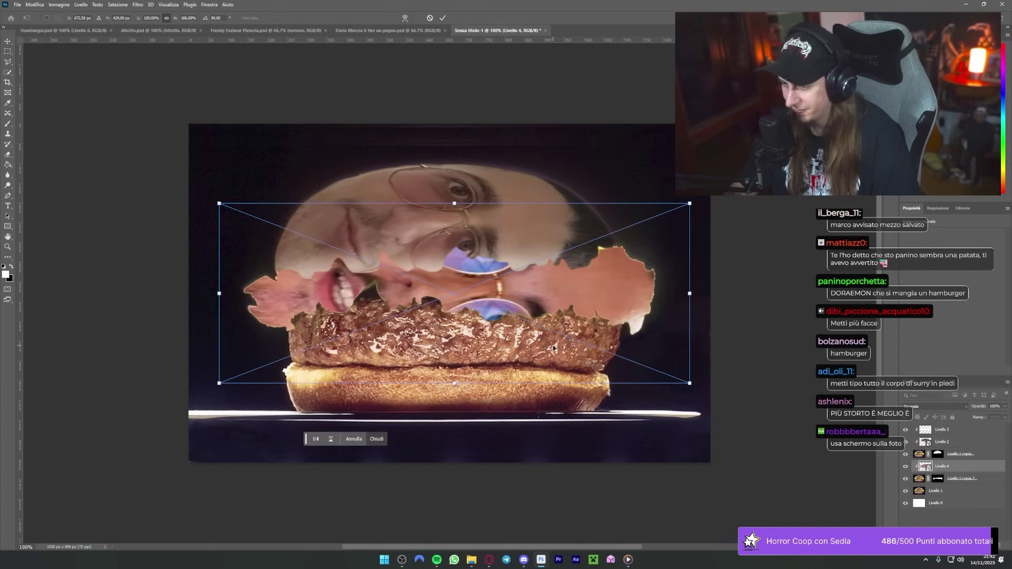
pyautogui.press('Return')
pyautogui.press('w')
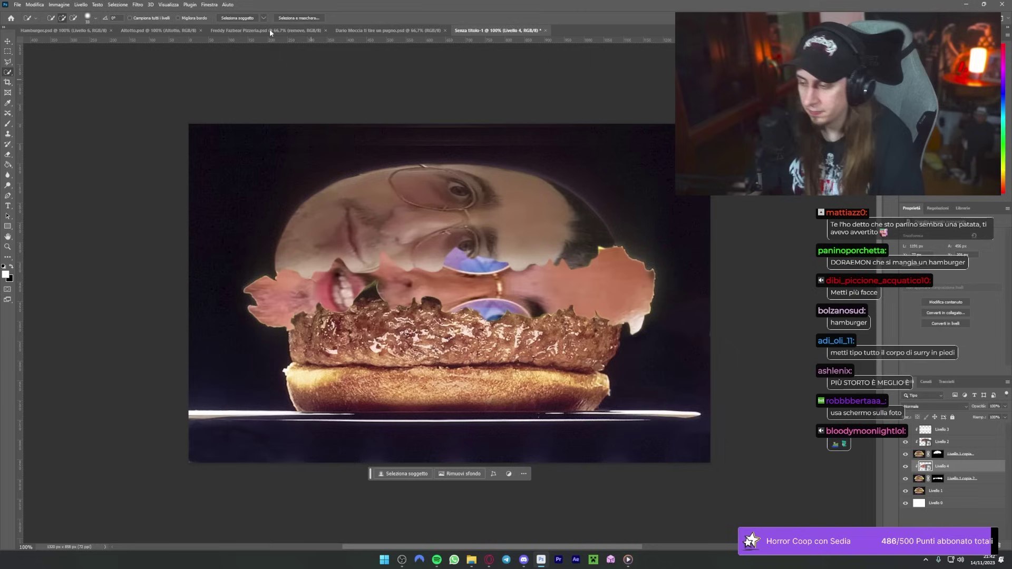
pyautogui.click(59, 4)
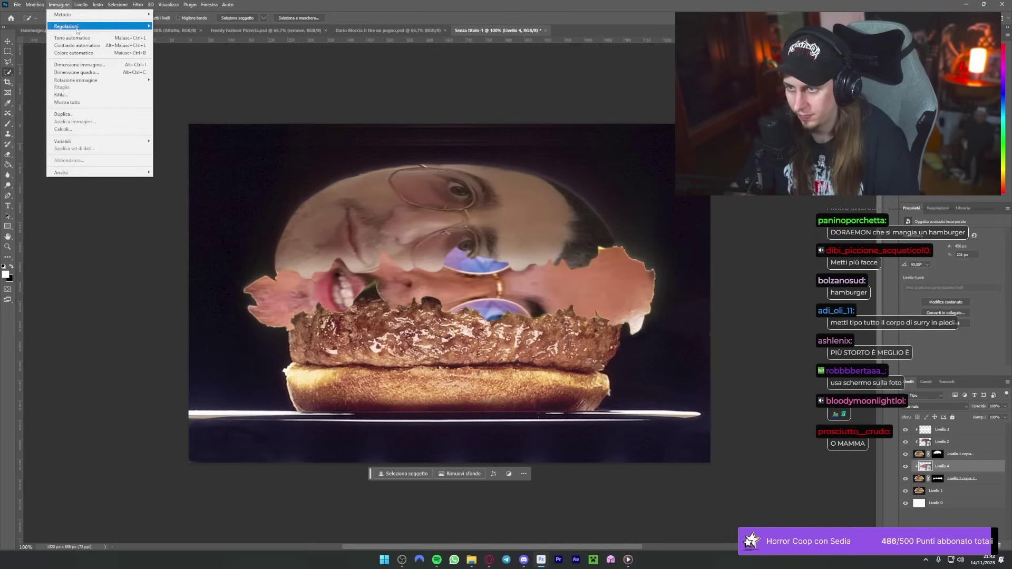
# Step: Colorize the lettuce face bright green with Hue/Saturation, adjusting lightness
pyautogui.click(177, 73)
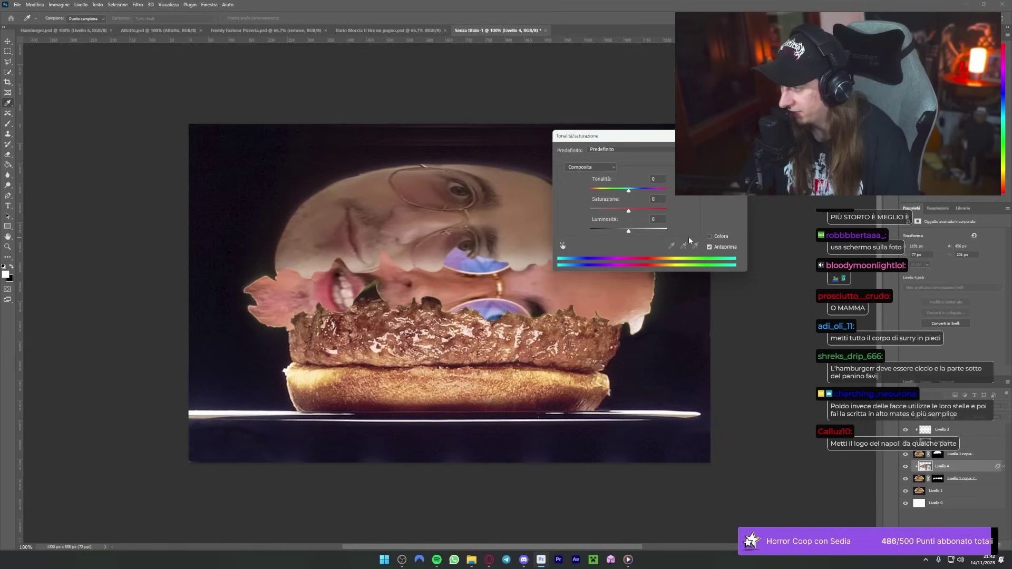
pyautogui.click(716, 238)
pyautogui.click(615, 190)
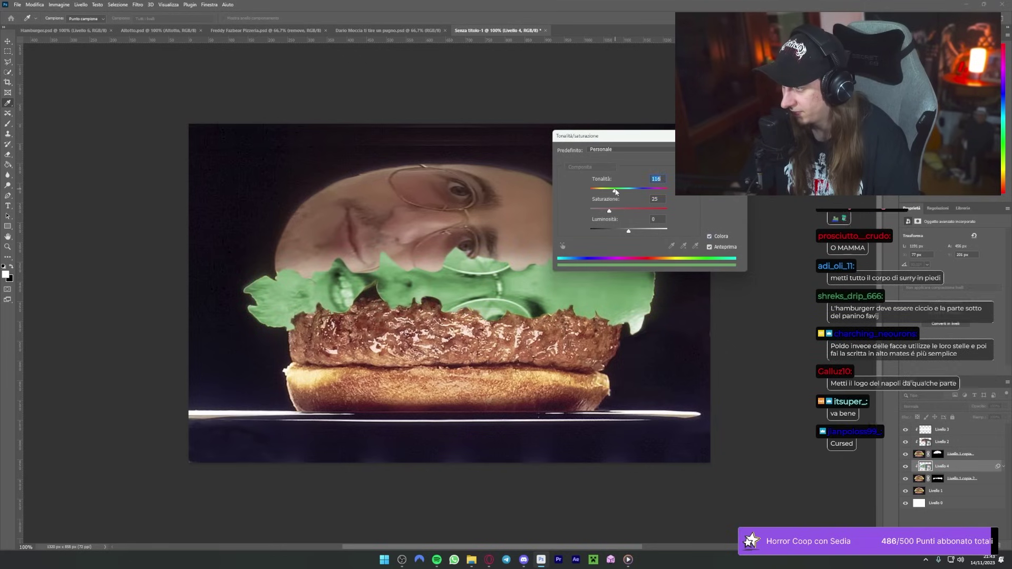
pyautogui.moveTo(627, 229)
pyautogui.mouseDown()
pyautogui.moveTo(615, 233)
pyautogui.moveTo(613, 193)
pyautogui.mouseUp()
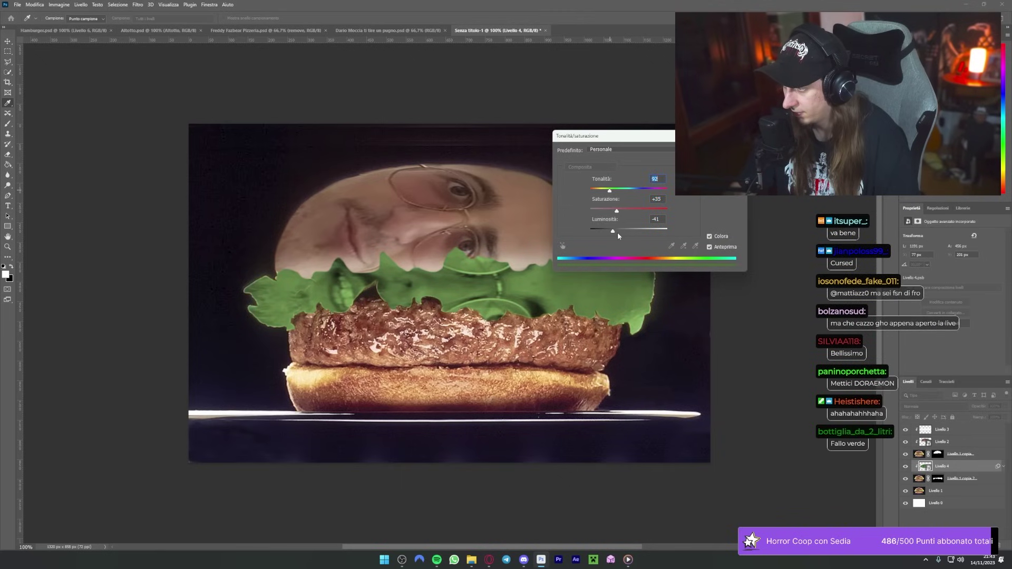
pyautogui.moveTo(618, 233)
pyautogui.mouseDown()
pyautogui.moveTo(632, 214)
pyautogui.moveTo(607, 196)
pyautogui.mouseUp()
pyautogui.press('Return')
pyautogui.press('w')
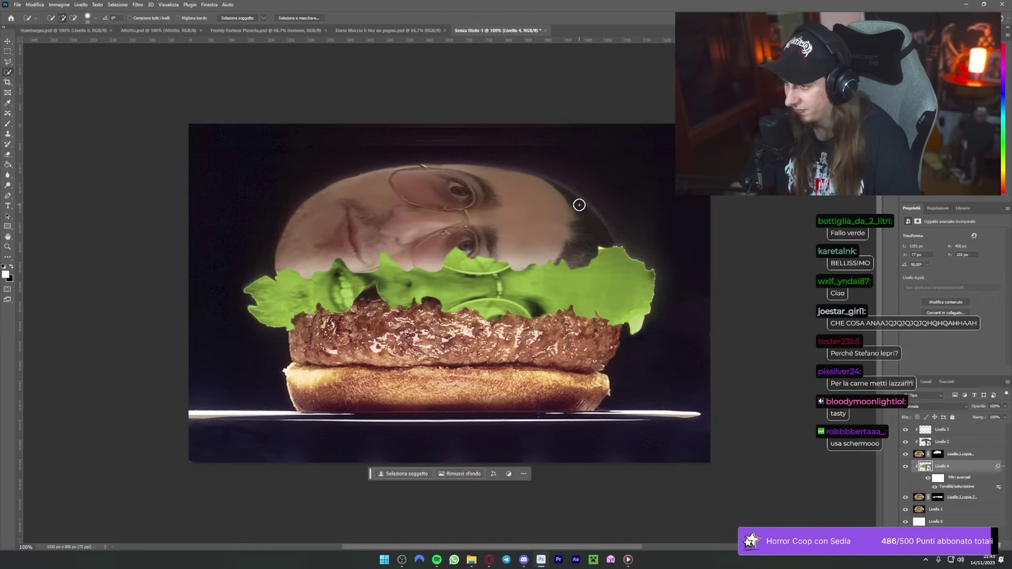
pyautogui.hotkey('ctrl', '-')
pyautogui.hotkey('ctrl', '-')
pyautogui.hotkey('ctrl', '-')
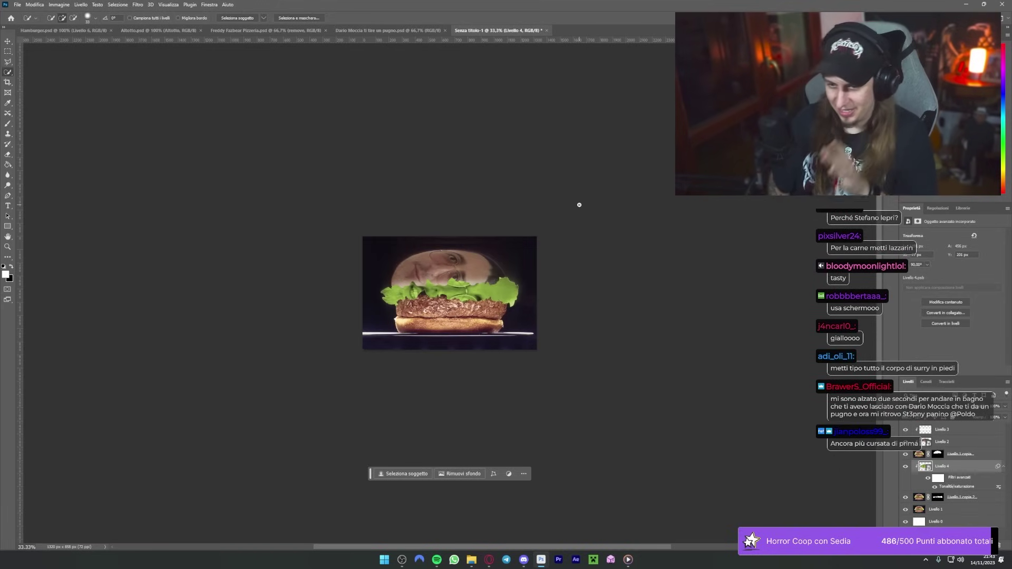
pyautogui.hotkey('ctrl', '+')
pyautogui.hotkey('ctrl', '+')
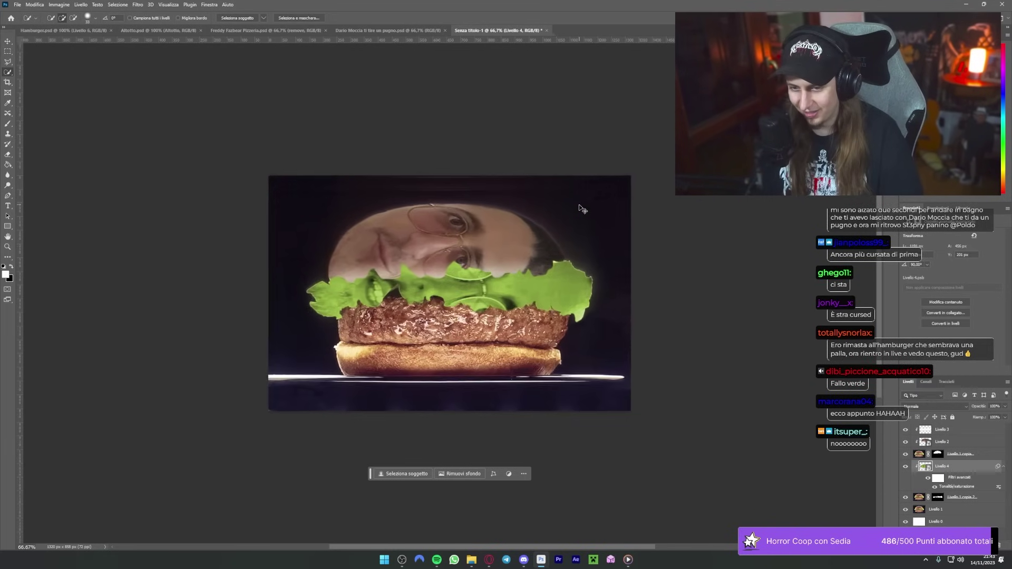
# Step: Colorize the Livello 2 bun face with a warm hue of 29 via Hue/Saturation
pyautogui.click(949, 442)
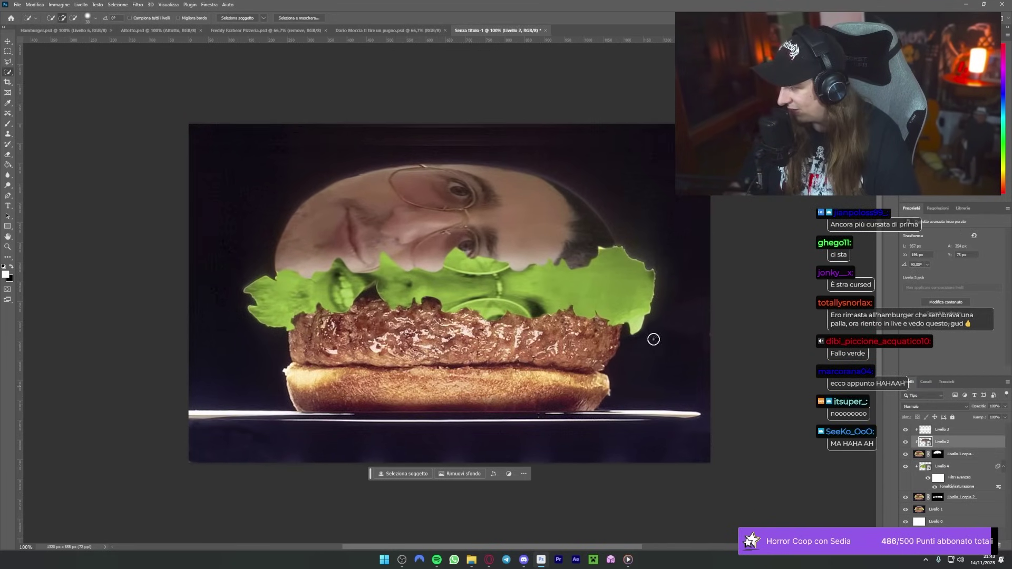
pyautogui.click(59, 4)
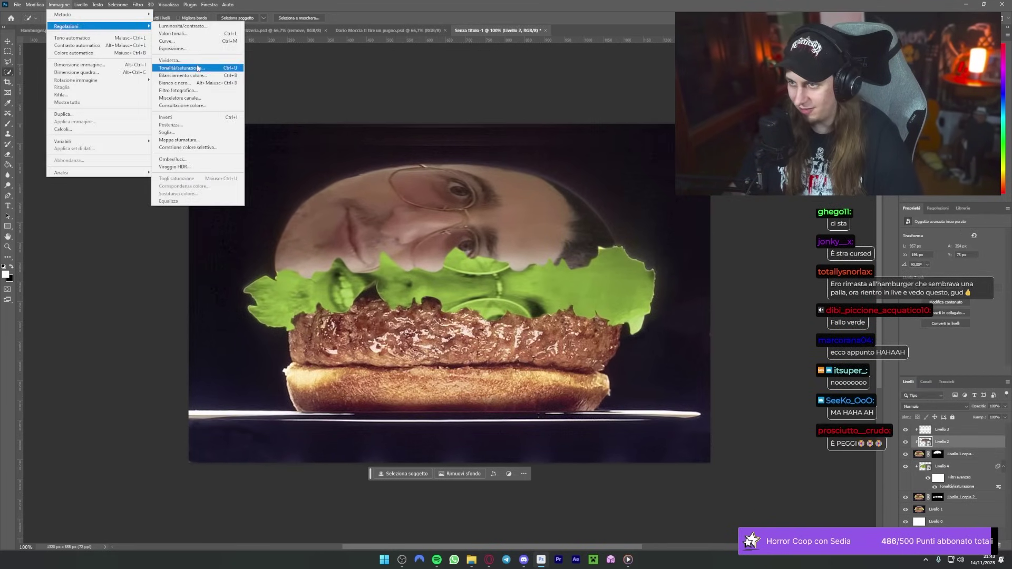
pyautogui.click(181, 68)
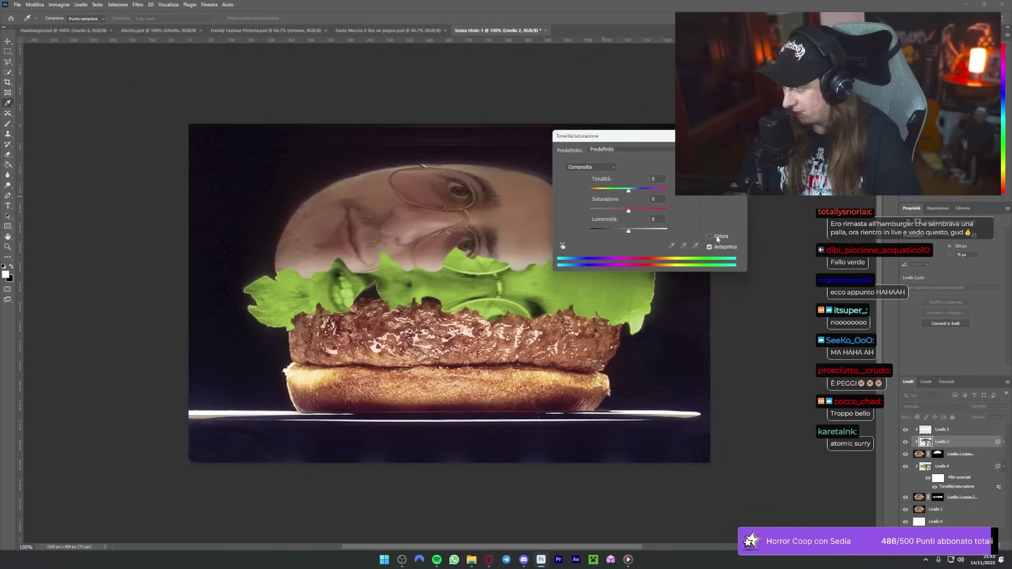
pyautogui.click(710, 237)
pyautogui.click(596, 190)
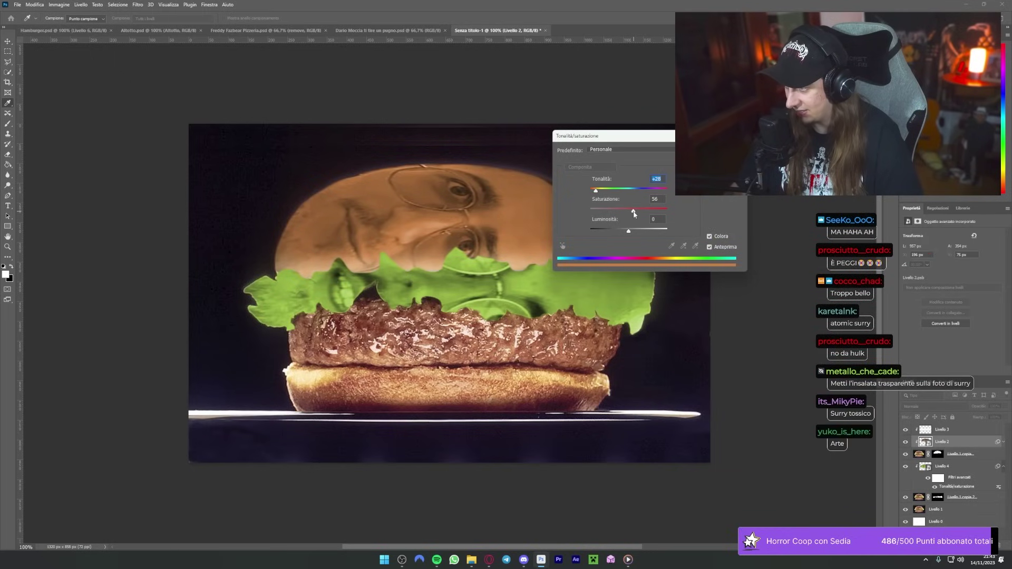
pyautogui.moveTo(623, 233)
pyautogui.mouseDown()
pyautogui.moveTo(632, 232)
pyautogui.moveTo(596, 193)
pyautogui.mouseUp()
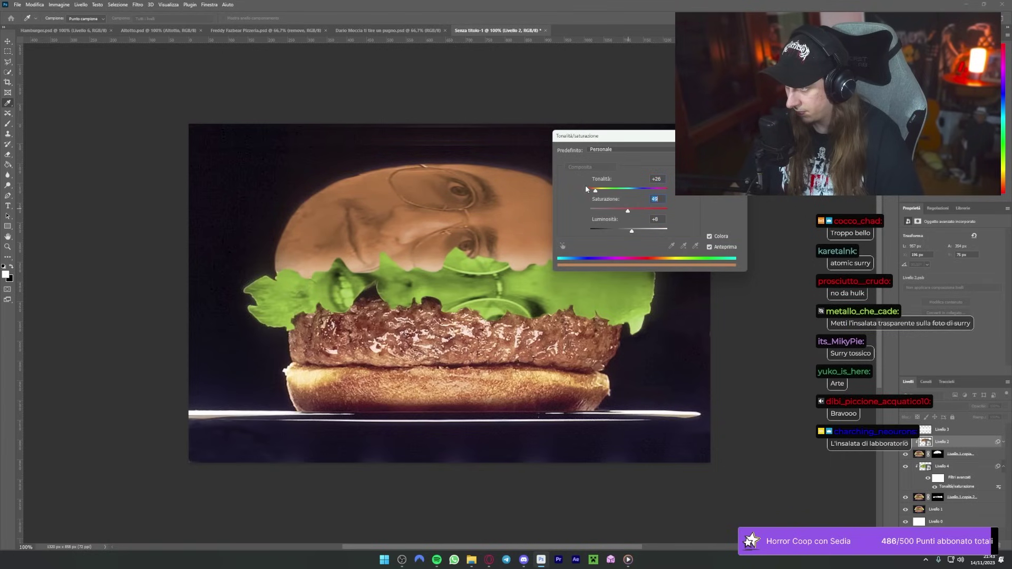
pyautogui.moveTo(597, 193); pyautogui.dragTo(597, 193)
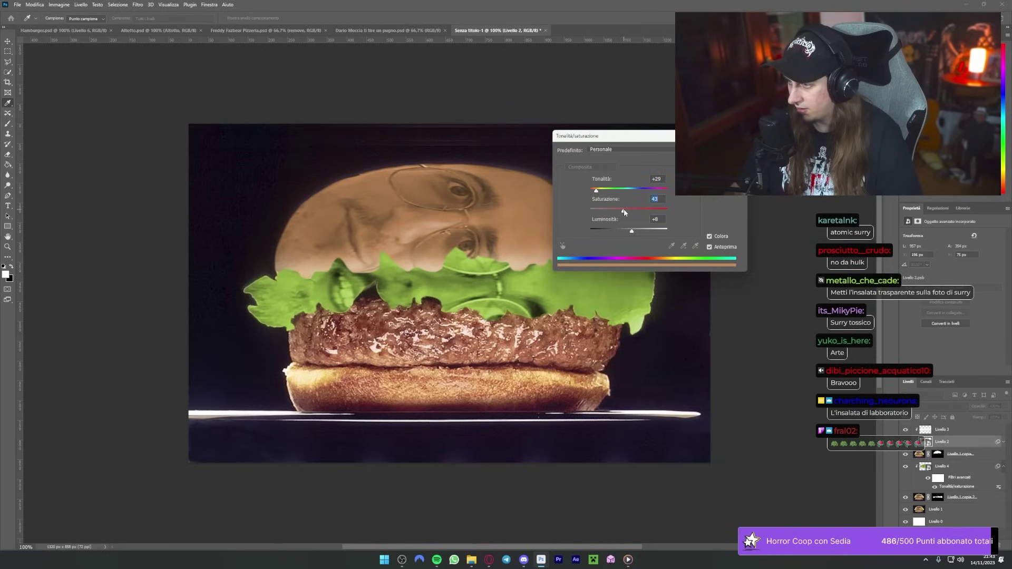
pyautogui.press('Return')
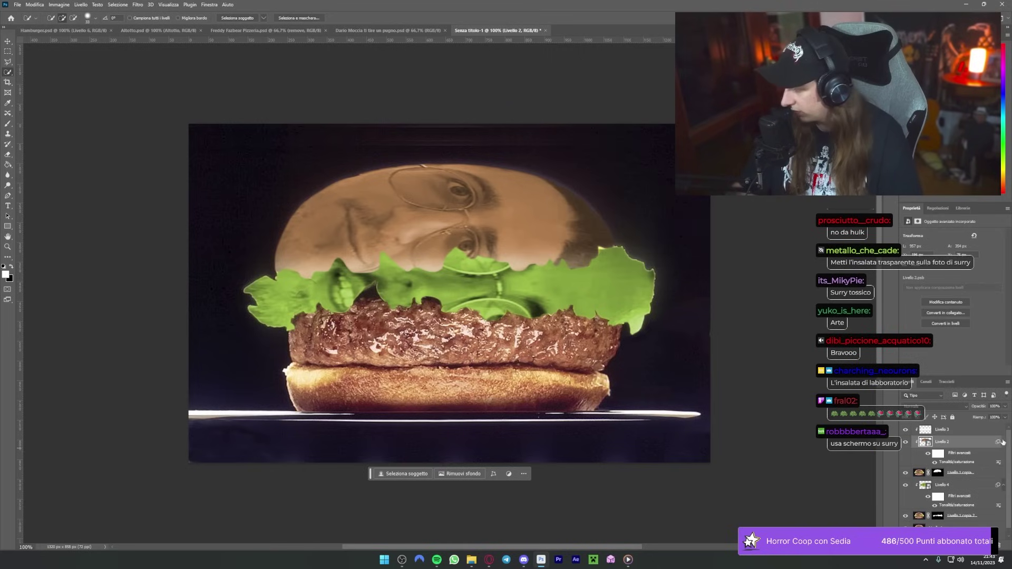
# Step: Group the bun layers into Gruppo 1
pyautogui.click(1003, 442)
pyautogui.keyDown('shift'); pyautogui.click(960, 454); pyautogui.keyUp('shift')
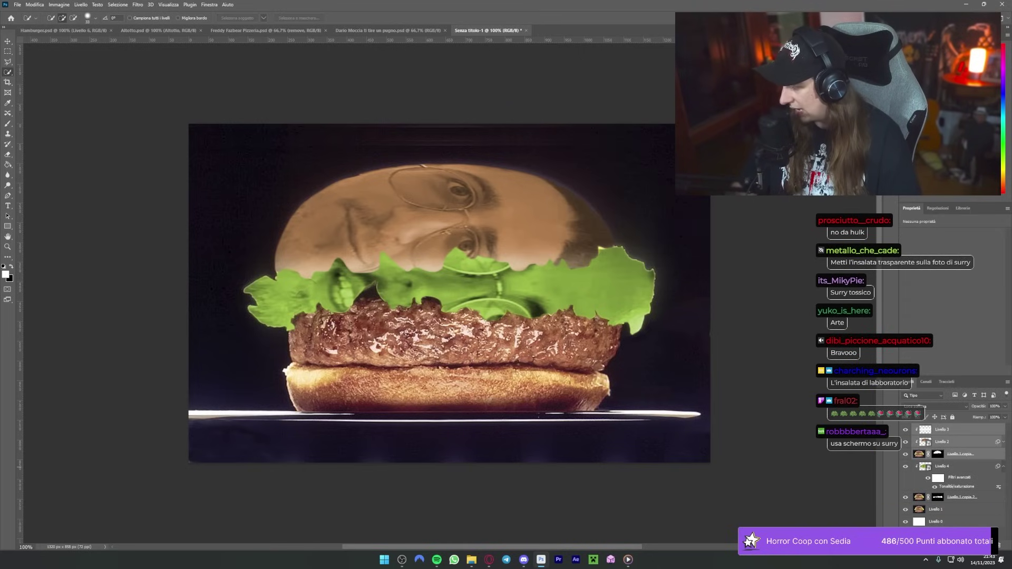
pyautogui.hotkey('ctrl', 'g')
pyautogui.click(950, 443)
# Step: Group the lettuce layers into Gruppo 2, then search Google Images for 'anima'
pyautogui.keyDown('shift'); pyautogui.click(963, 471); pyautogui.keyUp('shift')
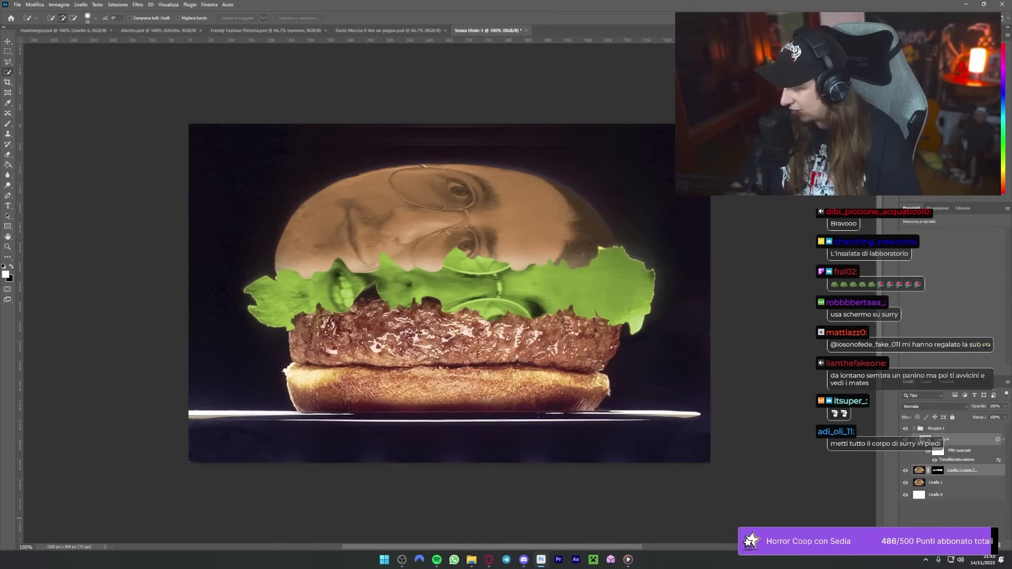
pyautogui.hotkey('ctrl', 'g')
pyautogui.click(489, 560)
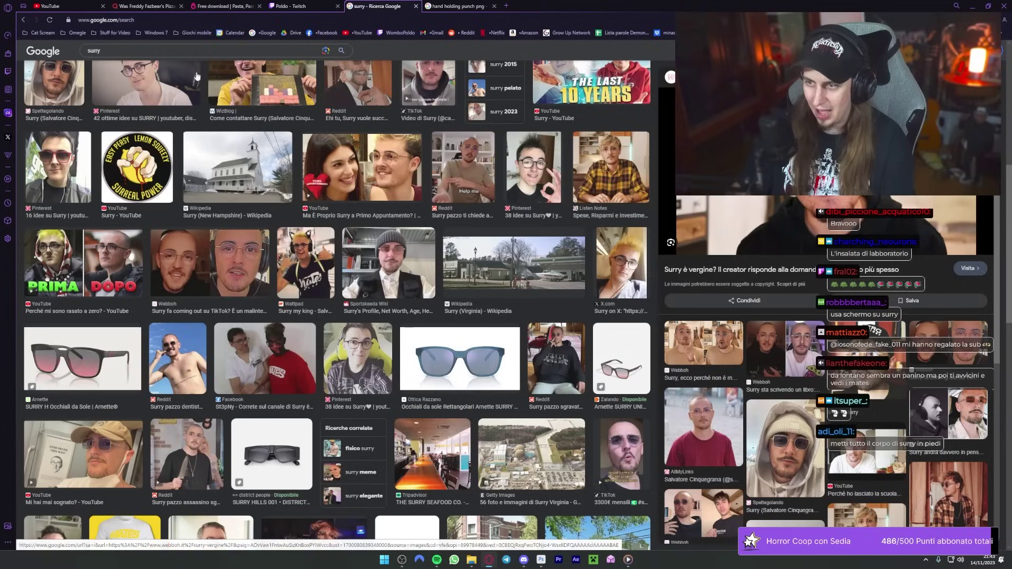
pyautogui.click(169, 51)
pyautogui.write('anima')
pyautogui.press('Return')
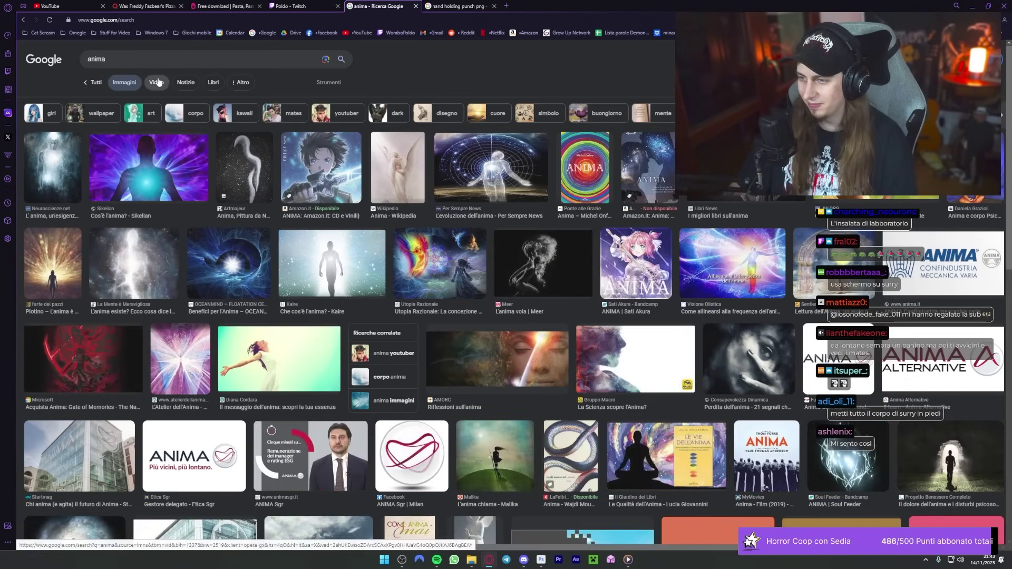
# Step: Refine the search to 'anima mates' and preview several result photos, including Fandom and CiccioGamer
pyautogui.click(148, 62)
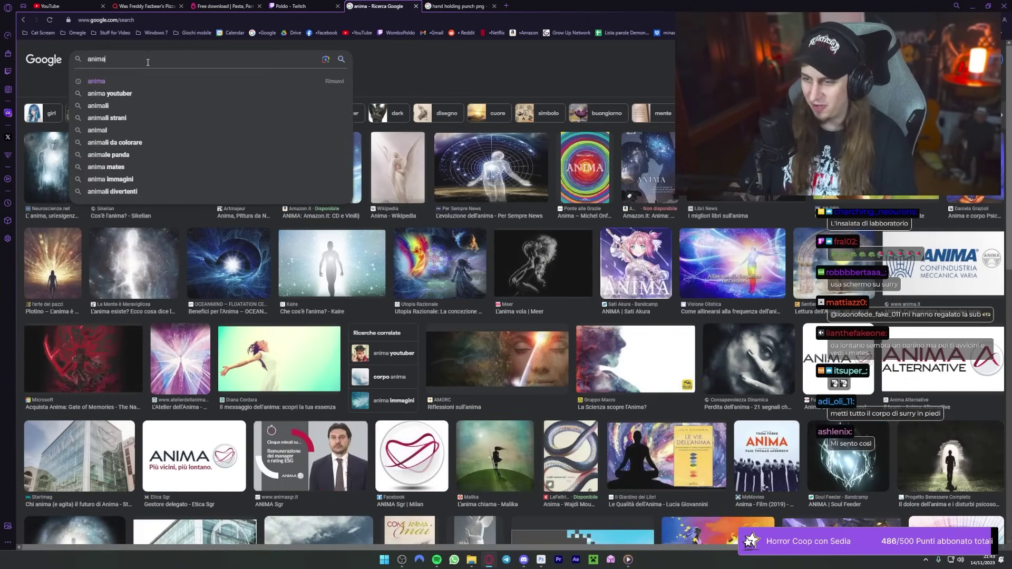
pyautogui.write(' mates')
pyautogui.press('Return')
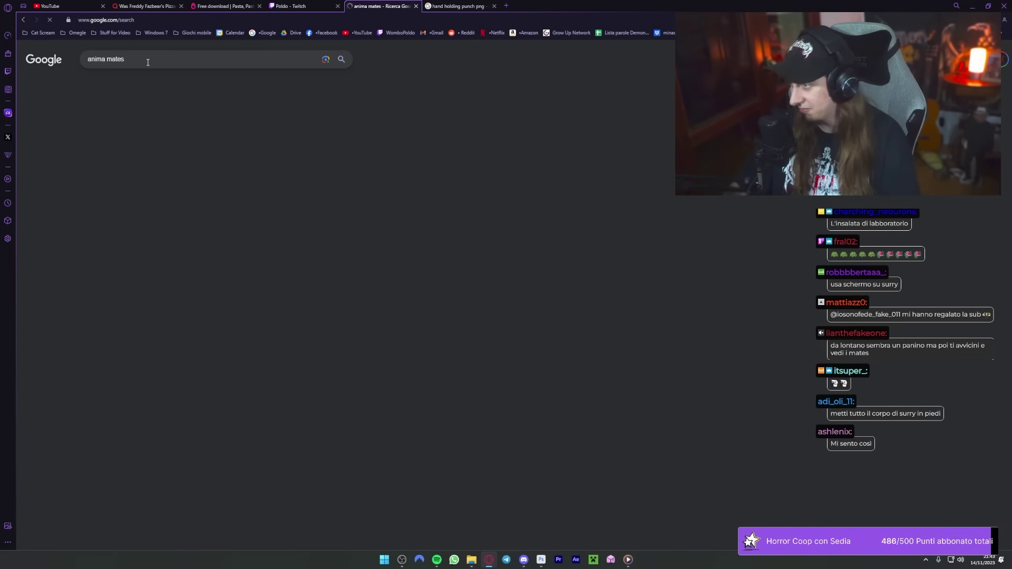
pyautogui.scroll(-2, 180, 95)
pyautogui.click(207, 116)
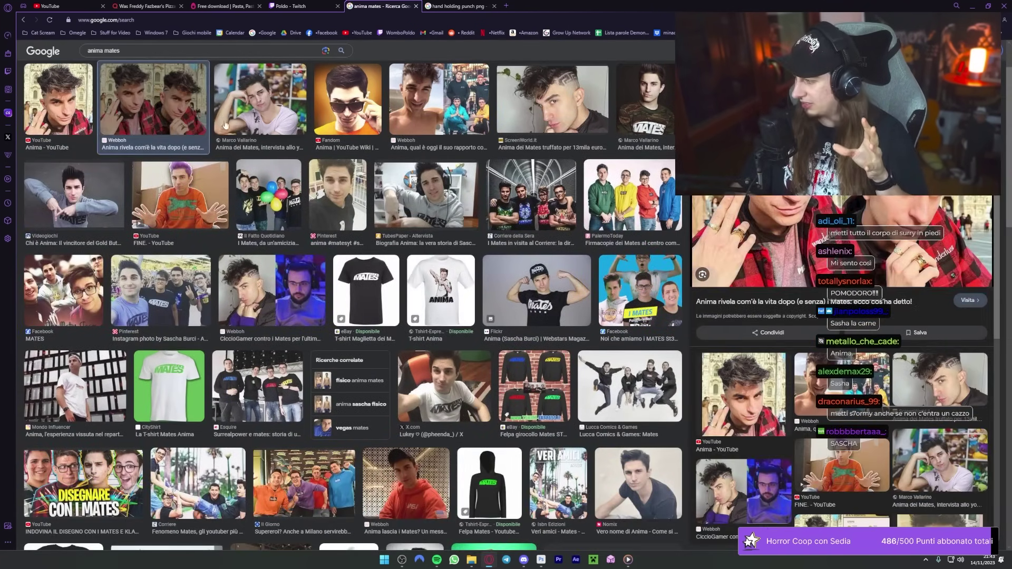
pyautogui.click(340, 89)
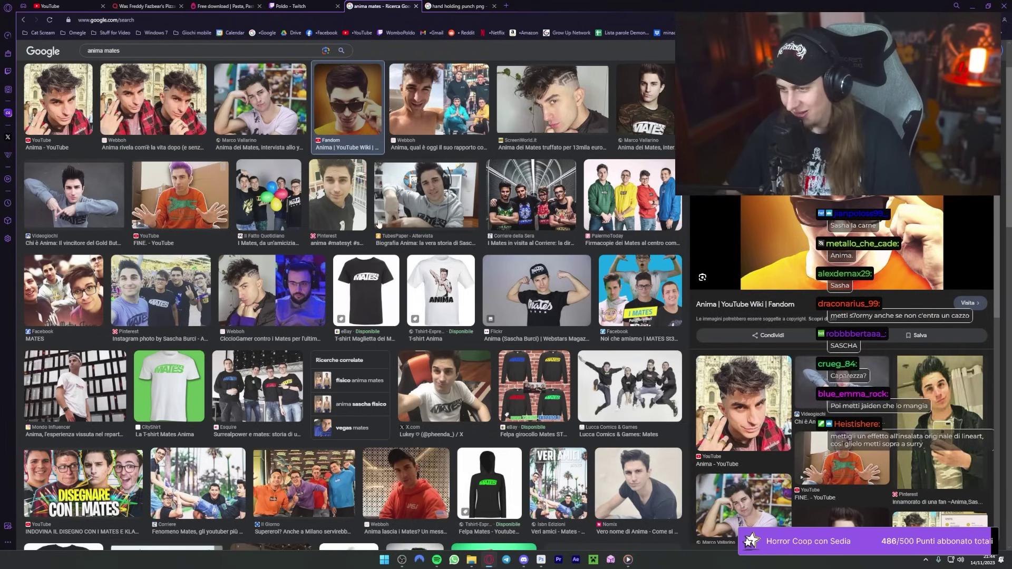
pyautogui.click(233, 288)
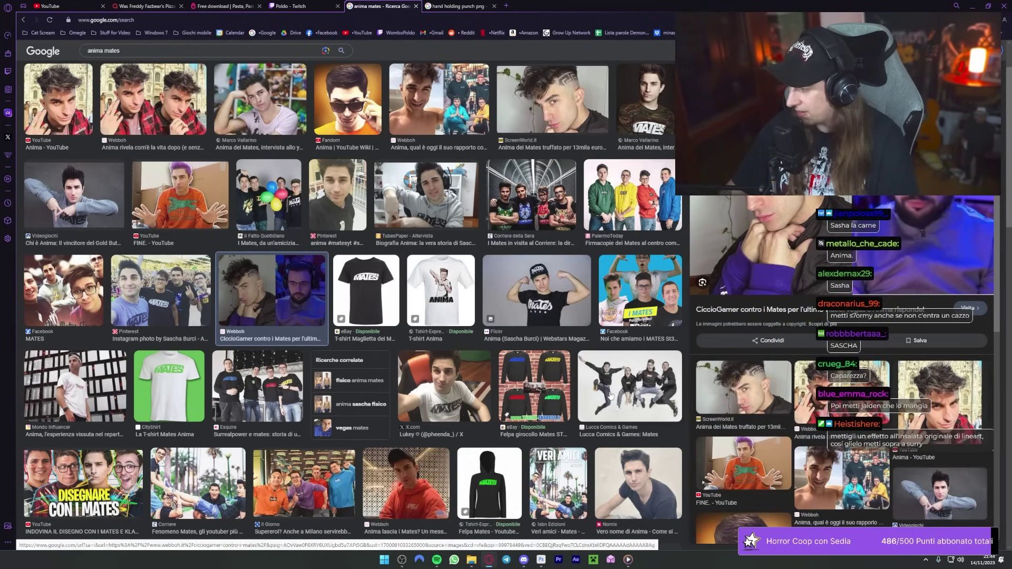
# Step: Move Livello 5 above Gruppo 1 and mask the man's head with 10% edge contrast
pyautogui.click(541, 560)
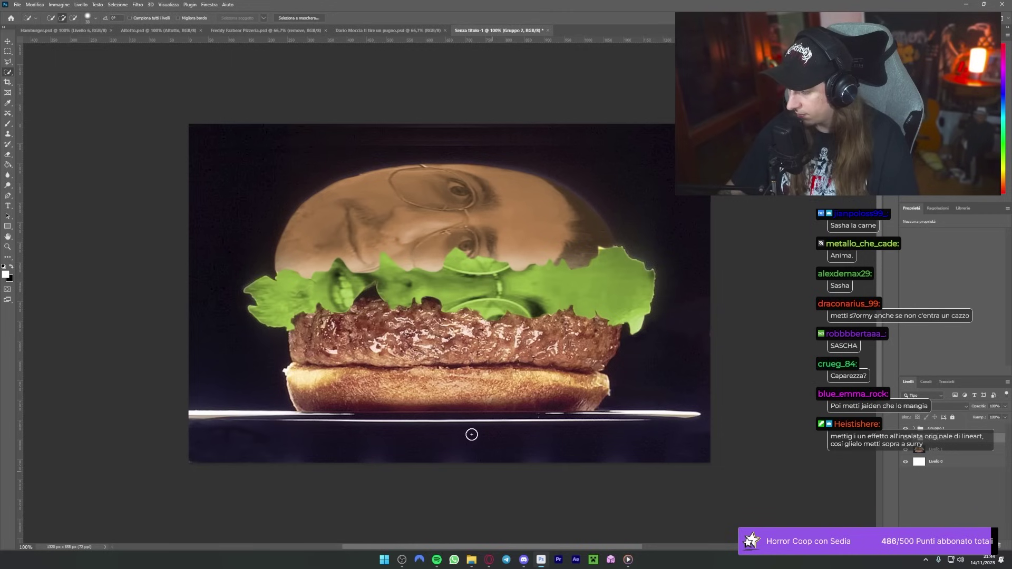
pyautogui.moveTo(944, 440); pyautogui.dragTo(947, 427)
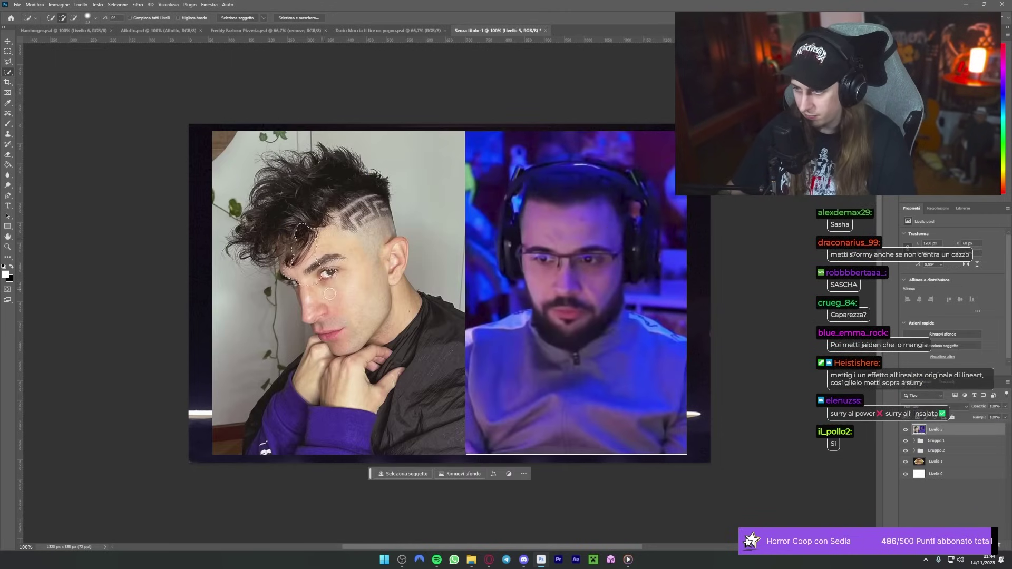
pyautogui.click(296, 281)
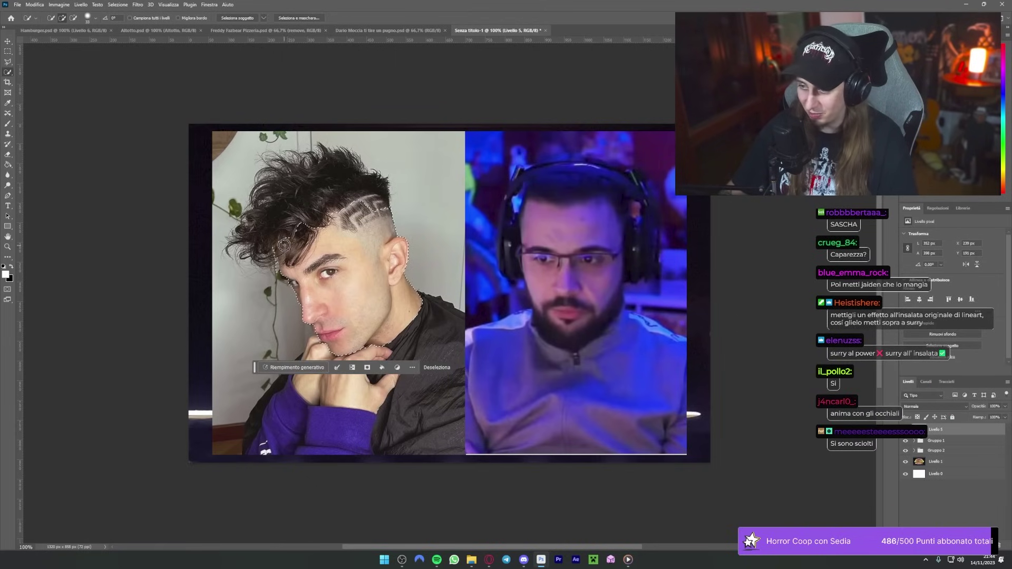
pyautogui.moveTo(284, 245); pyautogui.dragTo(271, 259)
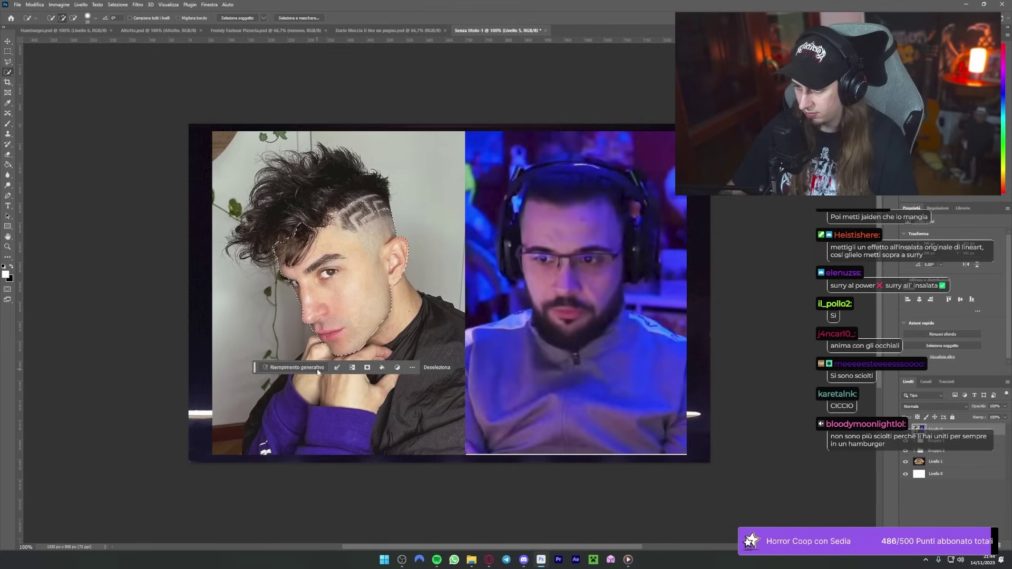
pyautogui.hotkey('ctrl', 'alt', 'r')
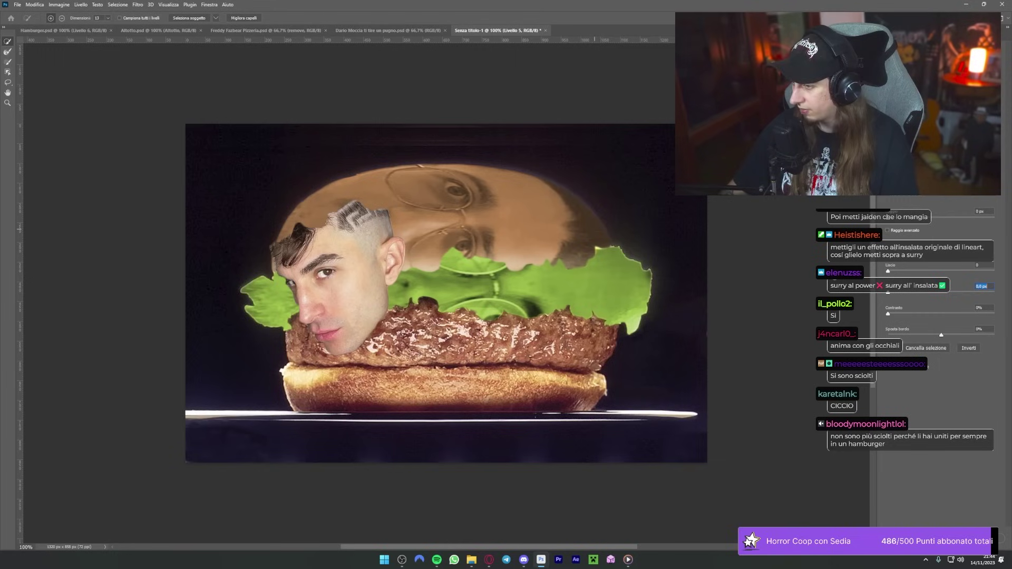
pyautogui.click(899, 314)
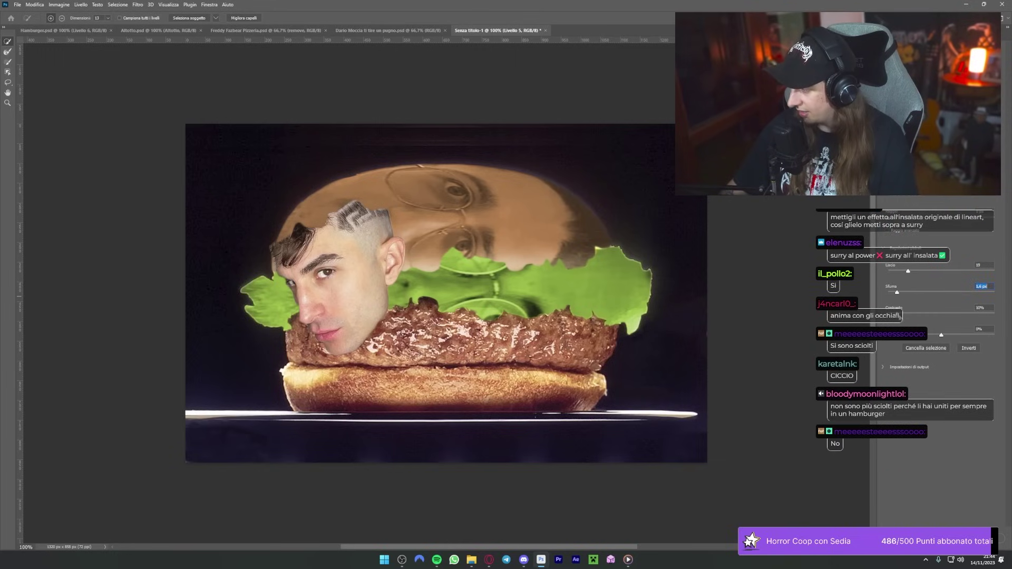
pyautogui.click(953, 519)
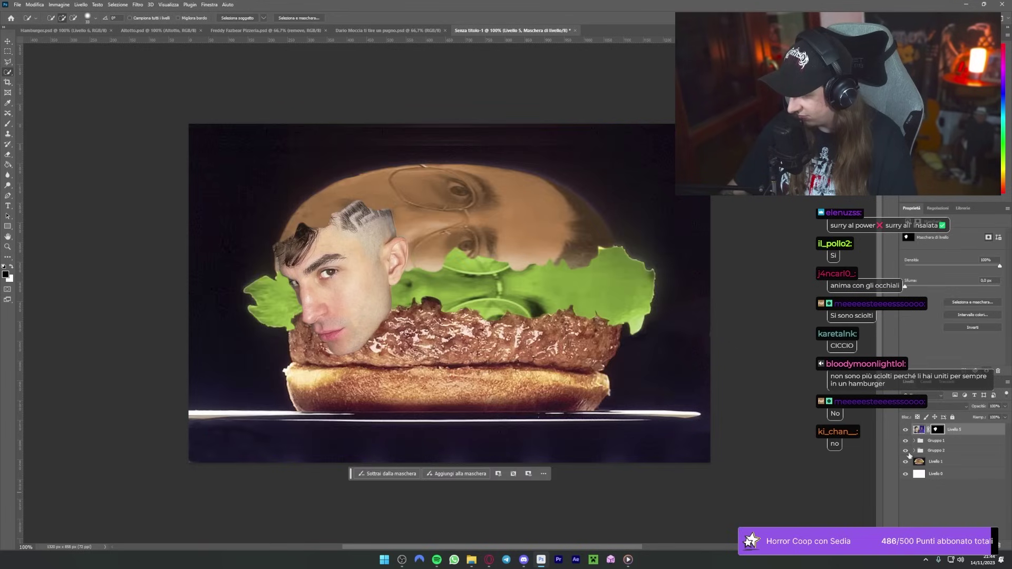
# Step: Hide the face layer and quick-select the whole patty on the burger photo
pyautogui.click(906, 430)
pyautogui.click(944, 462)
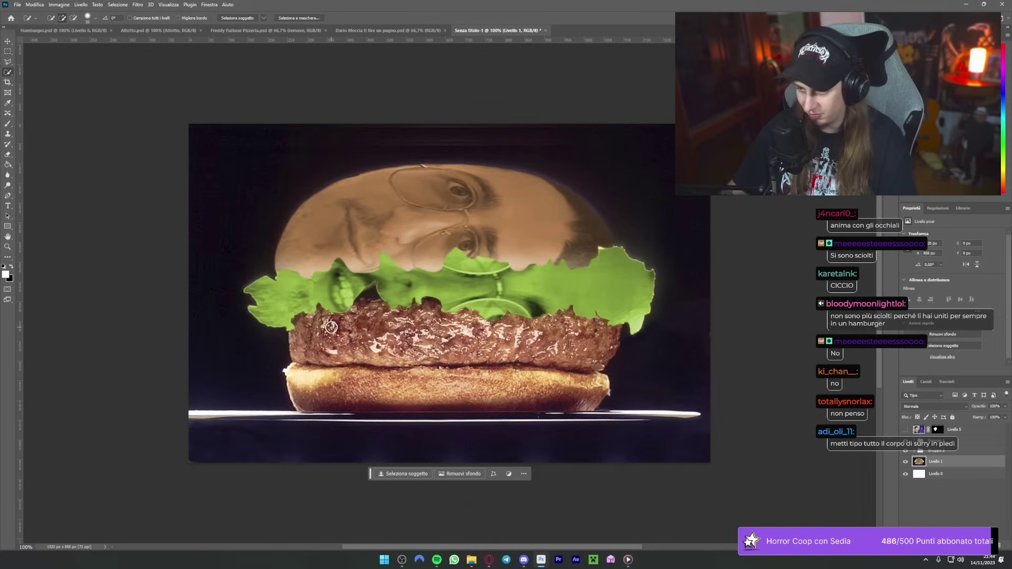
pyautogui.moveTo(332, 338)
pyautogui.mouseDown()
pyautogui.moveTo(369, 335)
pyautogui.moveTo(338, 346)
pyautogui.mouseUp()
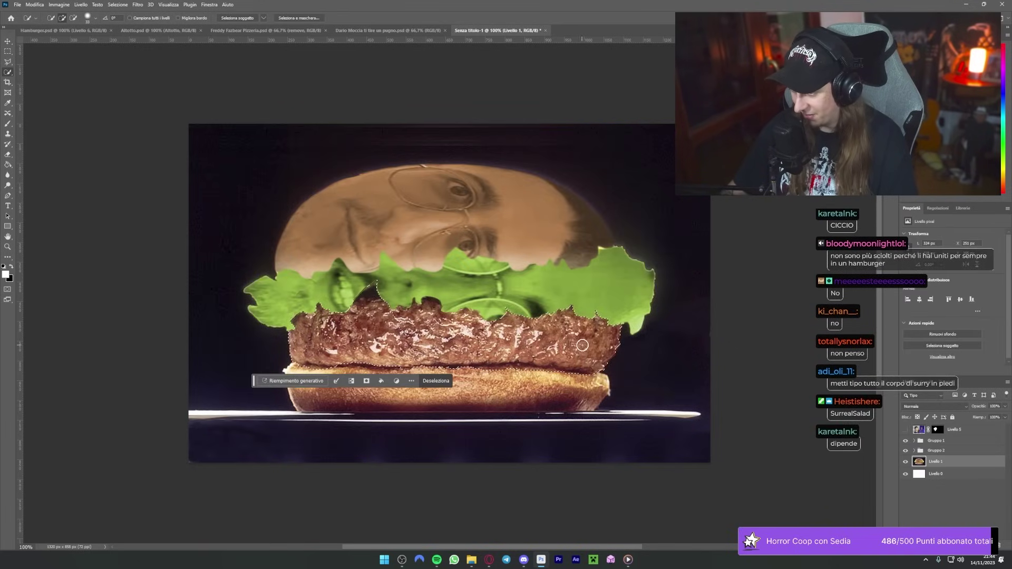
pyautogui.moveTo(427, 343); pyautogui.dragTo(600, 338)
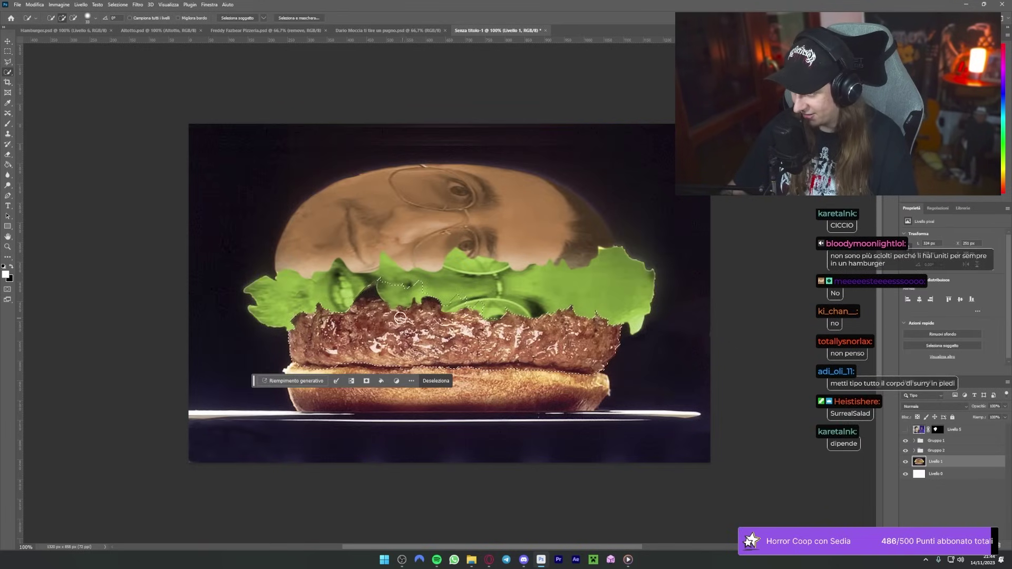
pyautogui.click(432, 305)
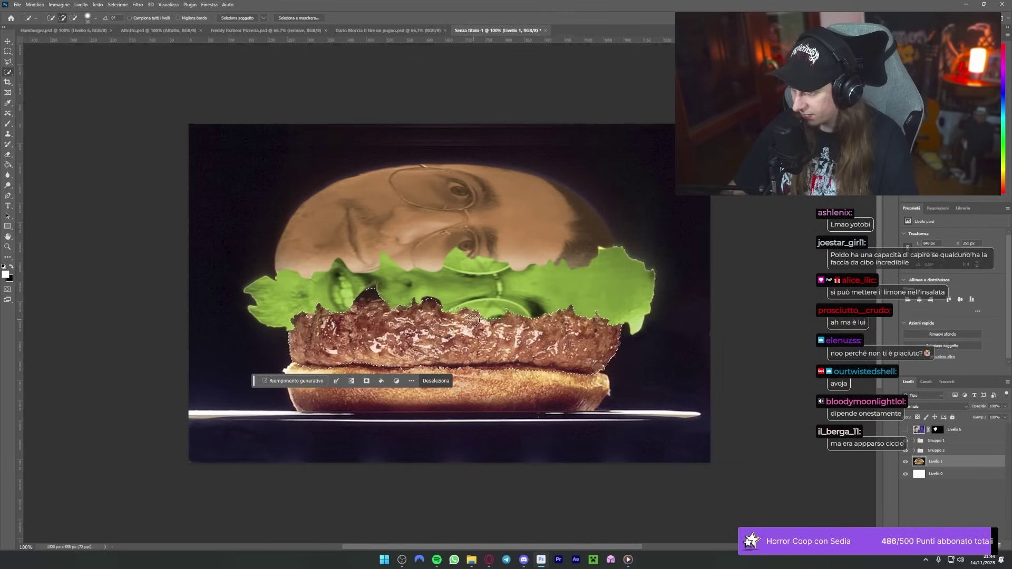
pyautogui.scroll(-2, 312, 304)
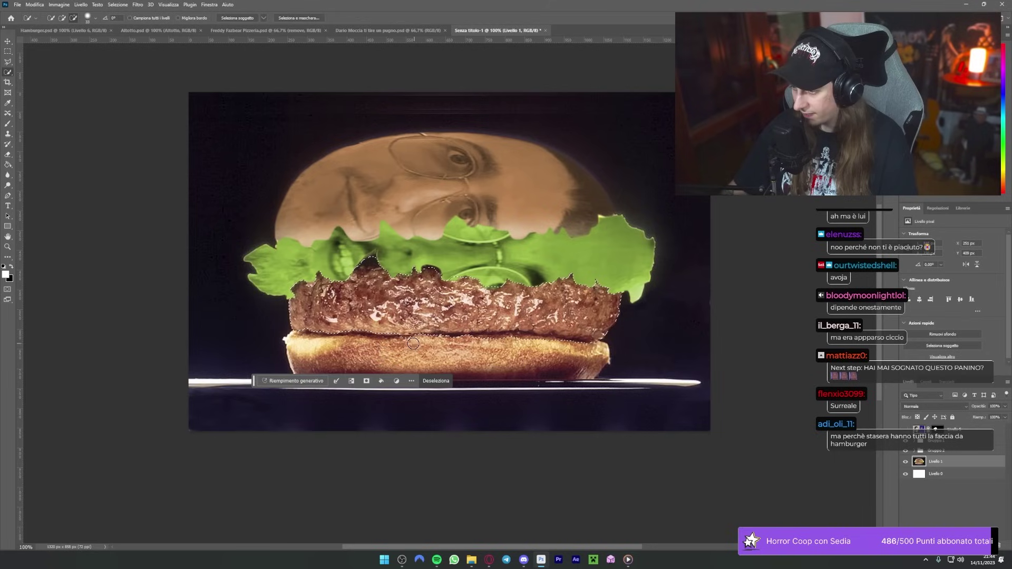
pyautogui.moveTo(519, 344)
pyautogui.mouseDown()
pyautogui.moveTo(531, 345)
pyautogui.moveTo(500, 323)
pyautogui.mouseUp()
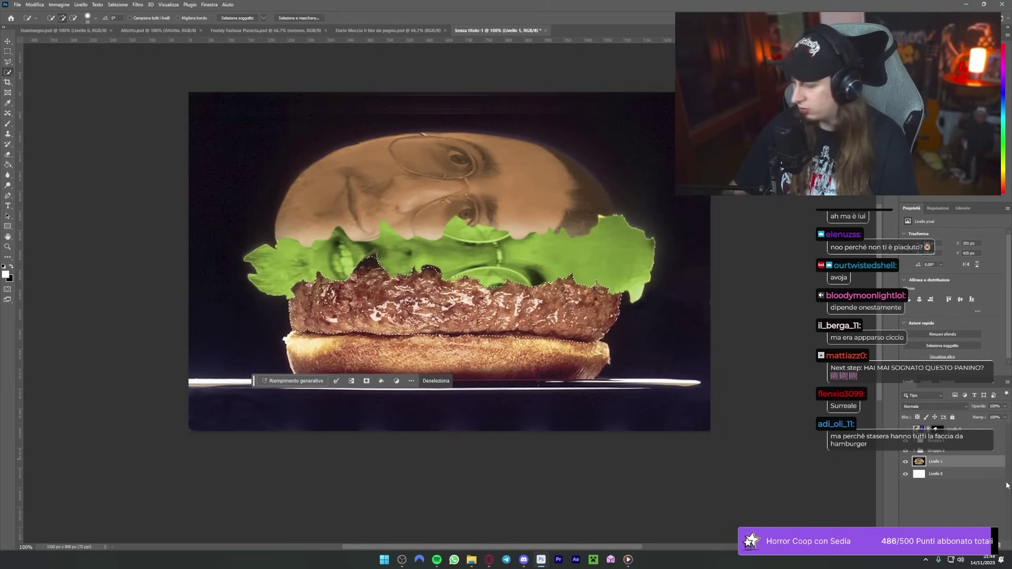
# Step: Output the patty with +2% Shift Edge to a new masked layer, then delete the copy's mask
pyautogui.click(299, 18)
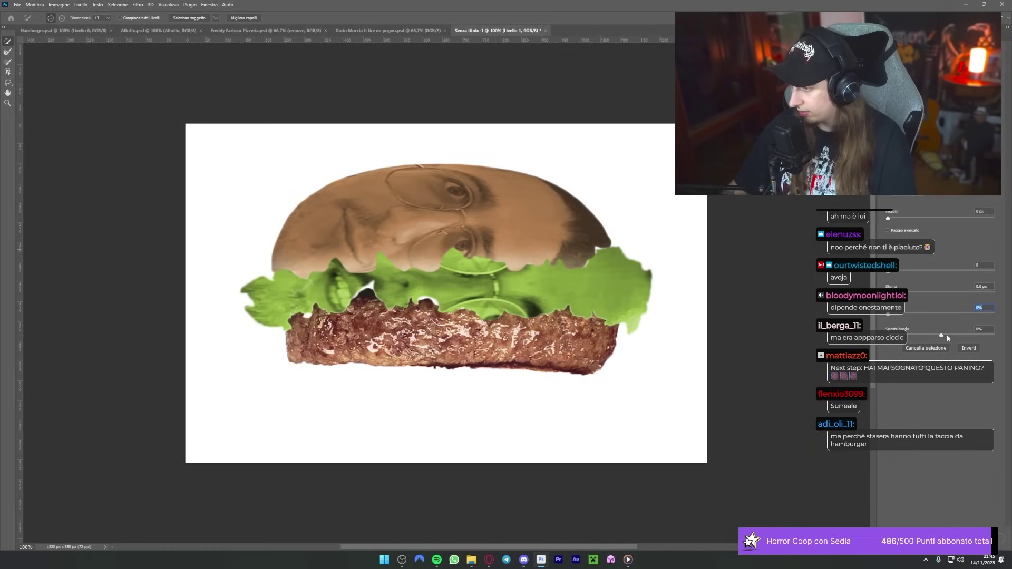
pyautogui.moveTo(947, 336); pyautogui.dragTo(953, 337)
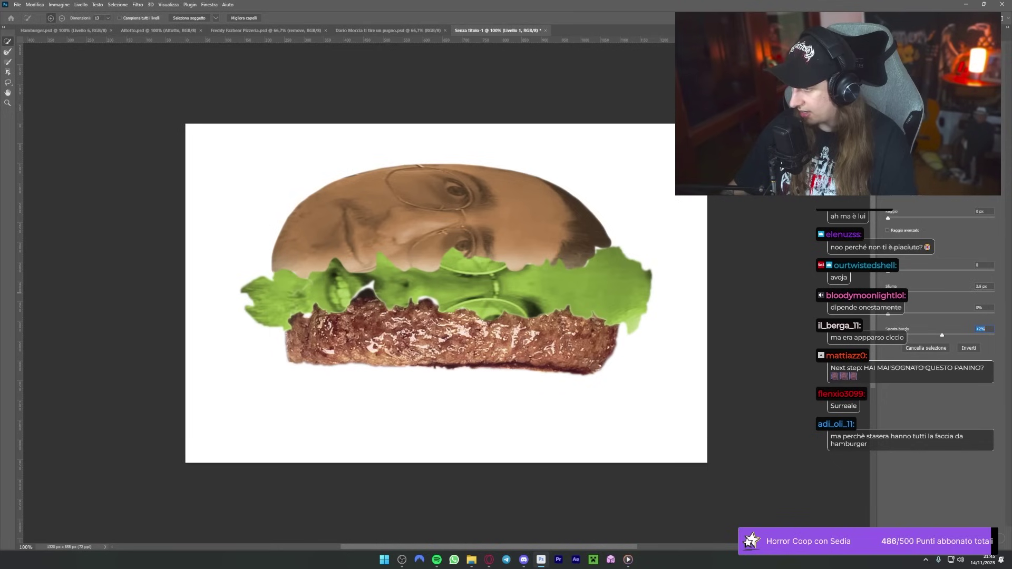
pyautogui.click(949, 538)
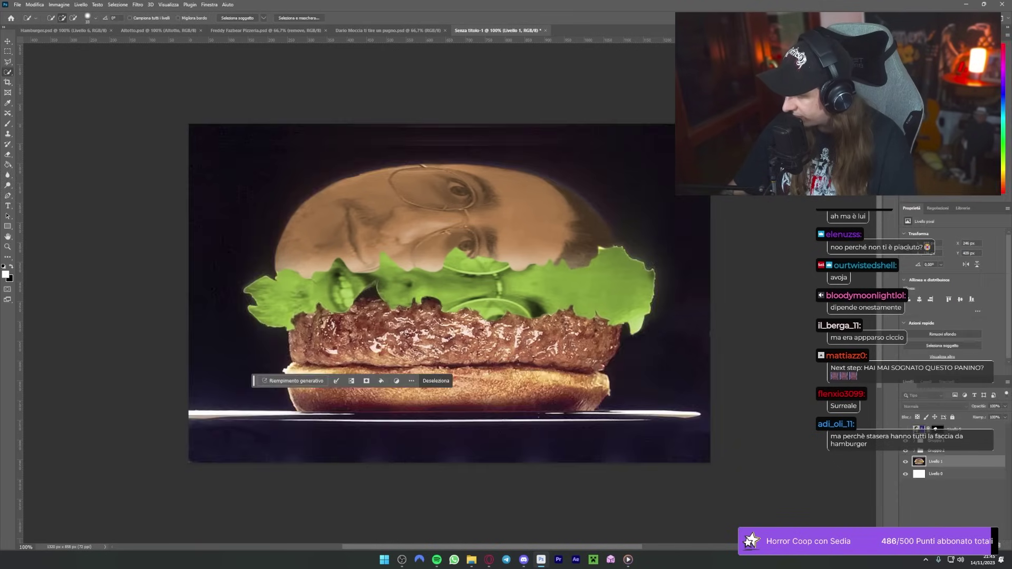
pyautogui.rightClick(942, 469)
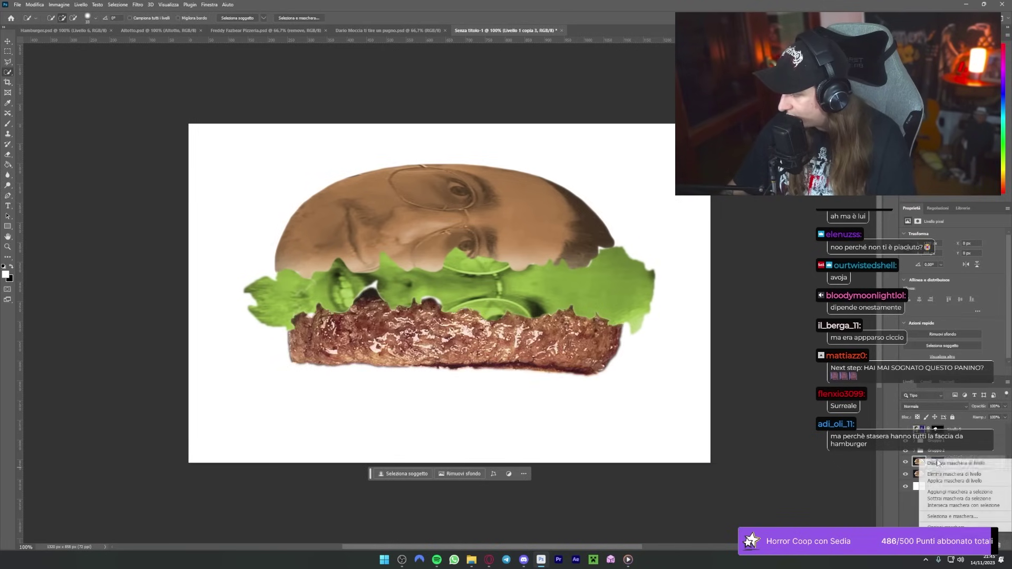
pyautogui.click(944, 472)
# Step: Move the Livello 5 face layer below the lettuce groups and down onto the patty
pyautogui.click(943, 467)
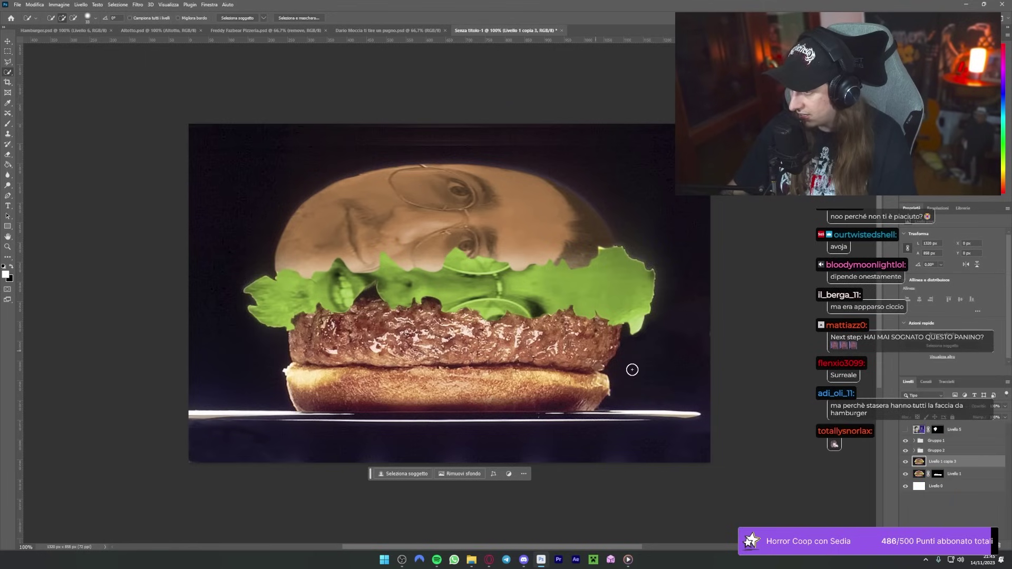
pyautogui.click(944, 430)
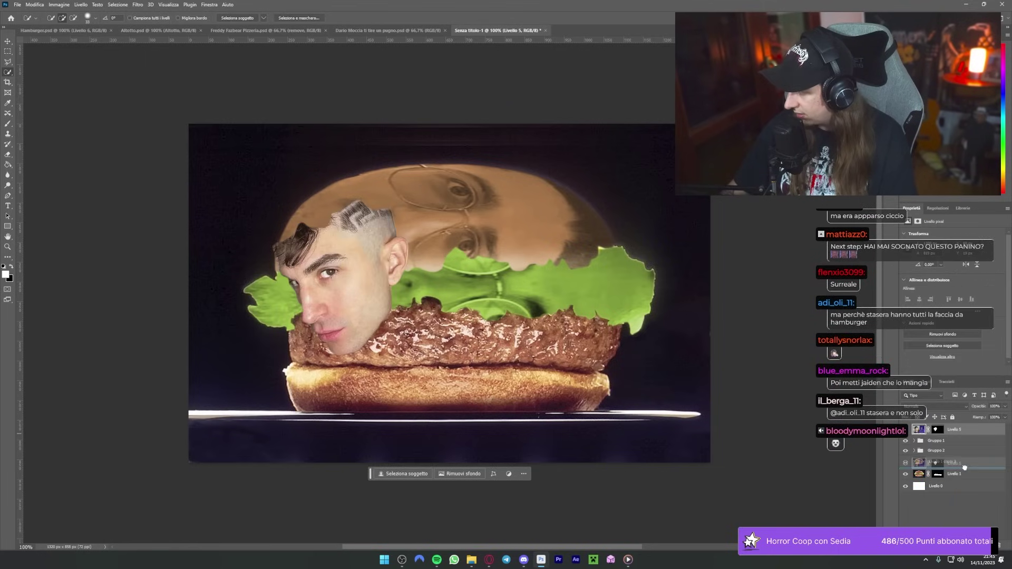
pyautogui.moveTo(944, 429)
pyautogui.mouseDown()
pyautogui.moveTo(962, 462)
pyautogui.moveTo(949, 452)
pyautogui.mouseUp()
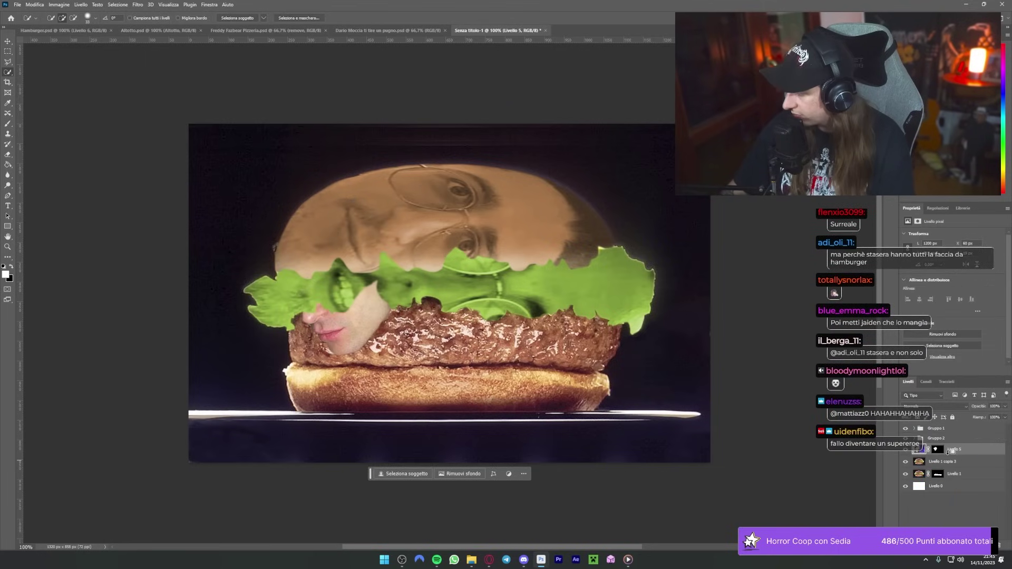
pyautogui.hotkey('ctrl', 't')
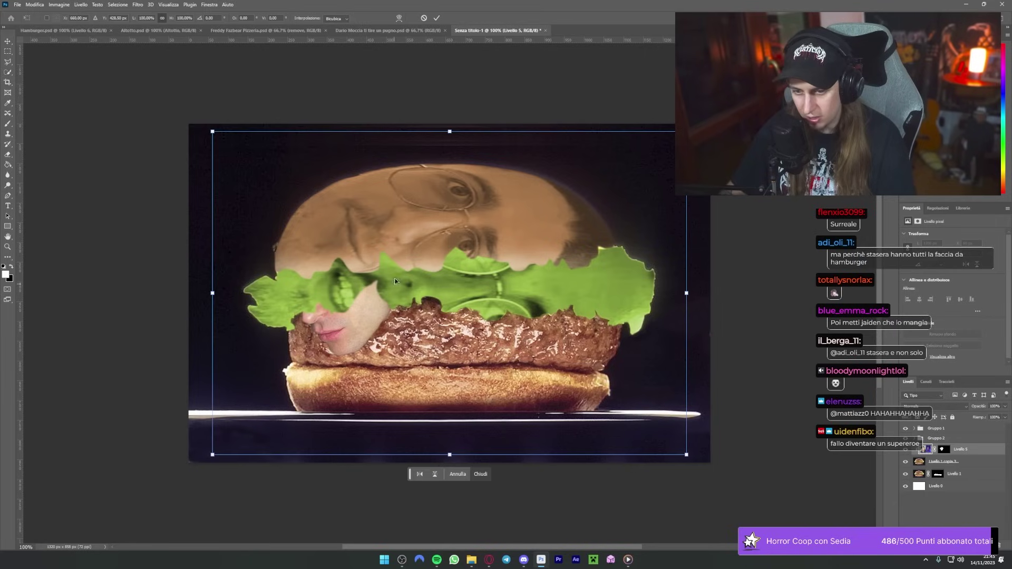
pyautogui.moveTo(418, 276); pyautogui.dragTo(463, 320)
pyautogui.press('Return')
# Step: Convert Livello 5 to a Smart Object, rotate it 90° and stretch it flat across the patty
pyautogui.rightClick(978, 446)
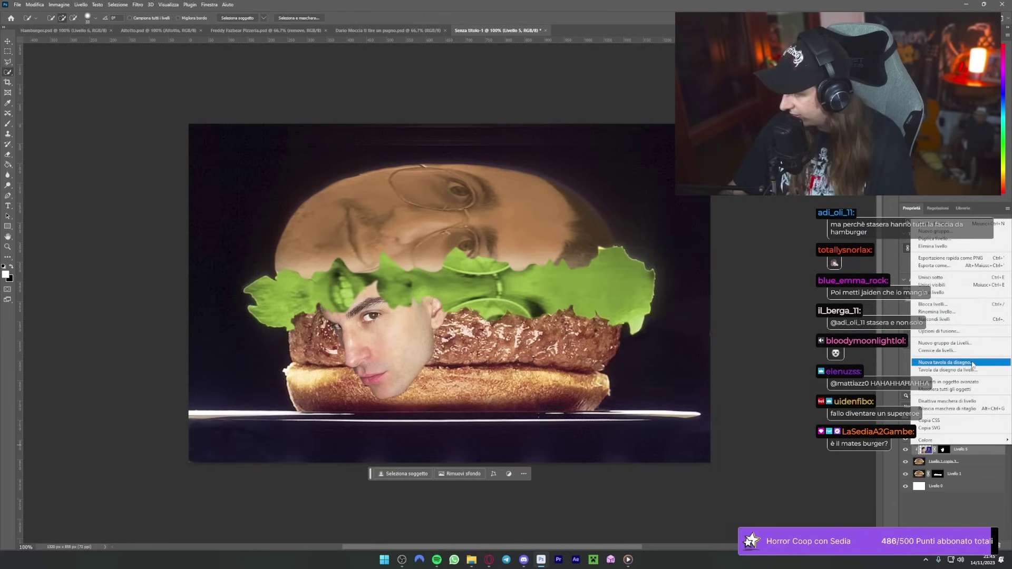
pyautogui.click(949, 381)
pyautogui.hotkey('ctrl', 't')
pyautogui.moveTo(449, 412); pyautogui.dragTo(369, 427)
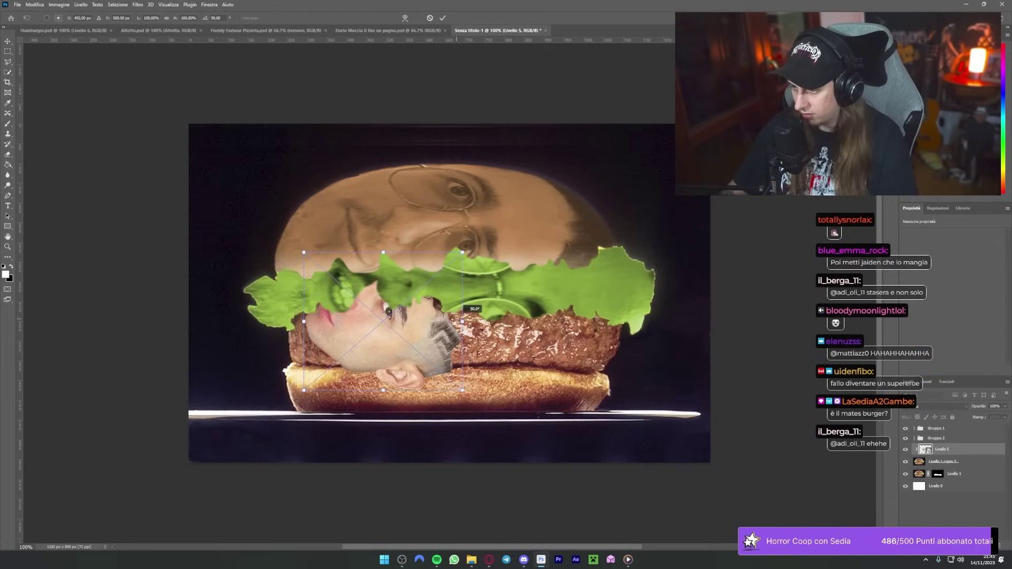
pyautogui.moveTo(369, 343); pyautogui.dragTo(399, 347)
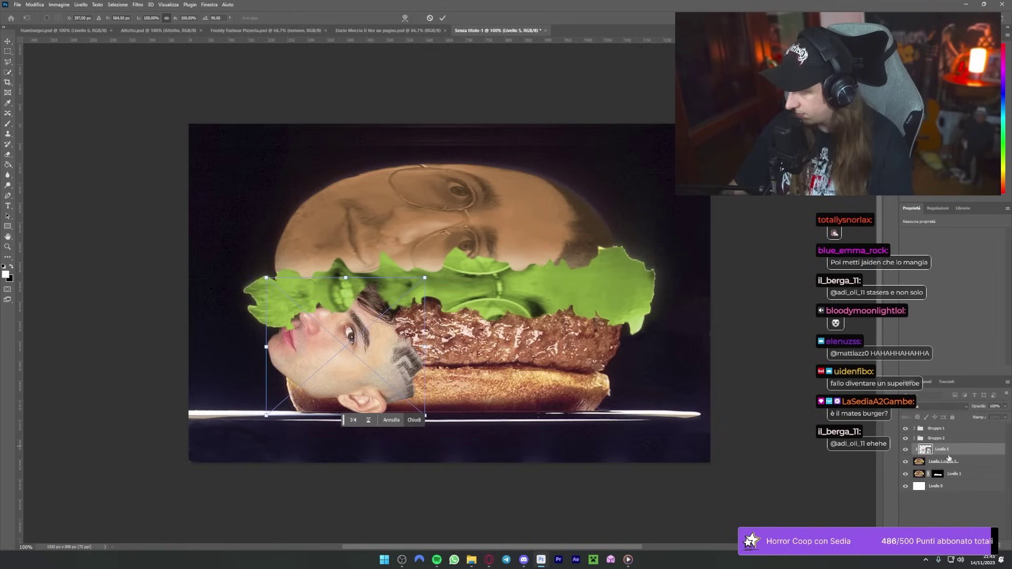
pyautogui.moveTo(414, 348)
pyautogui.mouseDown()
pyautogui.moveTo(411, 341)
pyautogui.moveTo(714, 337)
pyautogui.mouseUp()
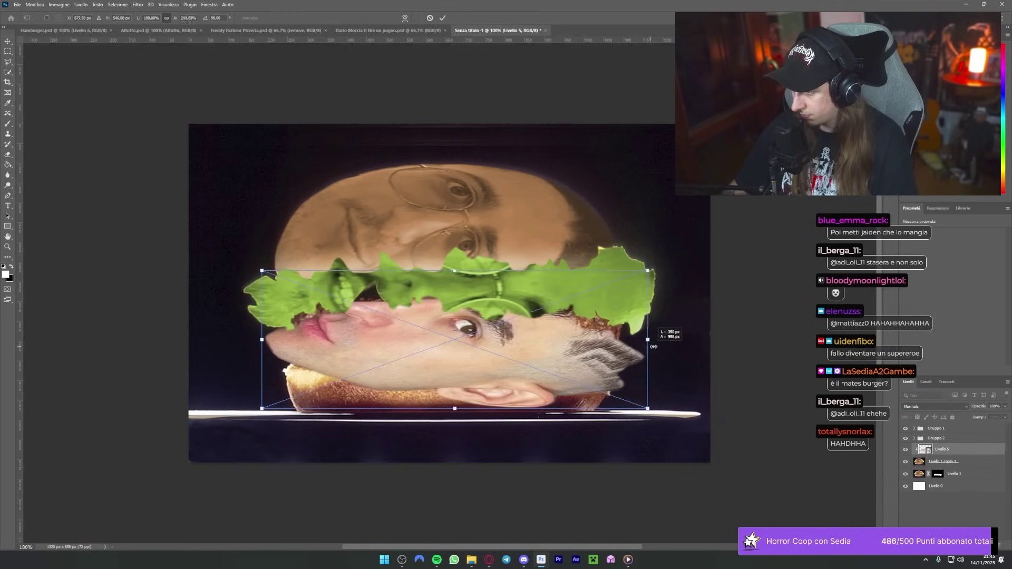
pyautogui.moveTo(606, 344); pyautogui.dragTo(579, 310)
pyautogui.press('Return')
# Step: Move Livello 1 copia 3 below Livello 1, then shift Livello 5 down about 66 px and stretch it taller
pyautogui.press('w')
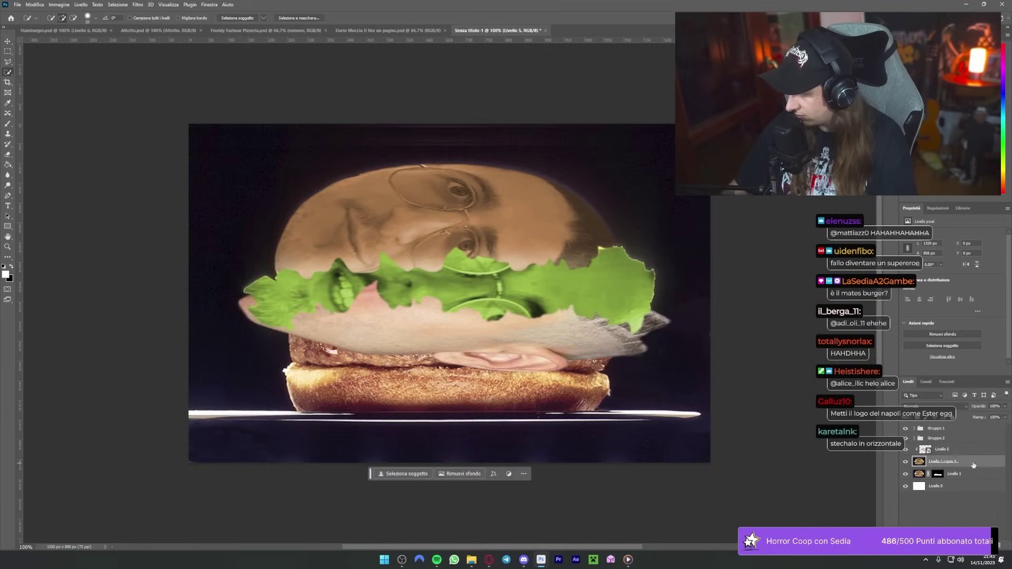
pyautogui.moveTo(953, 469); pyautogui.dragTo(978, 483)
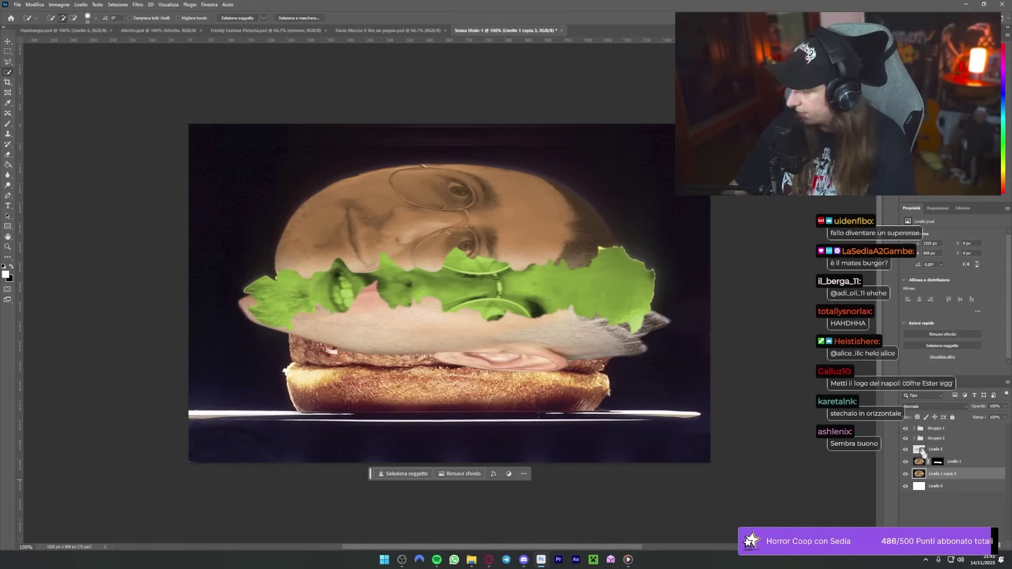
pyautogui.click(934, 454)
pyautogui.hotkey('ctrl', 't')
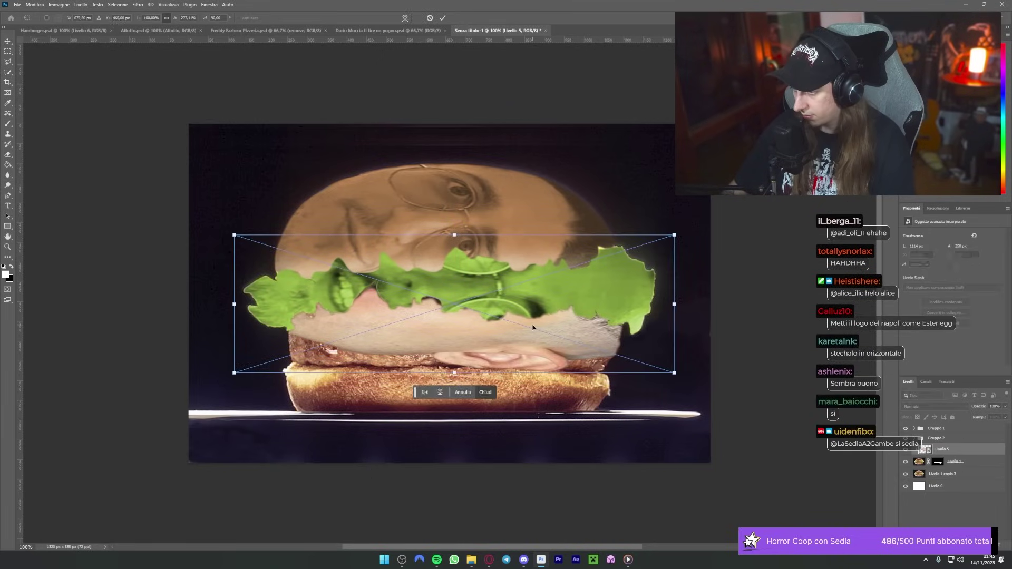
pyautogui.moveTo(536, 320)
pyautogui.mouseDown()
pyautogui.moveTo(523, 355)
pyautogui.moveTo(548, 358)
pyautogui.mouseUp()
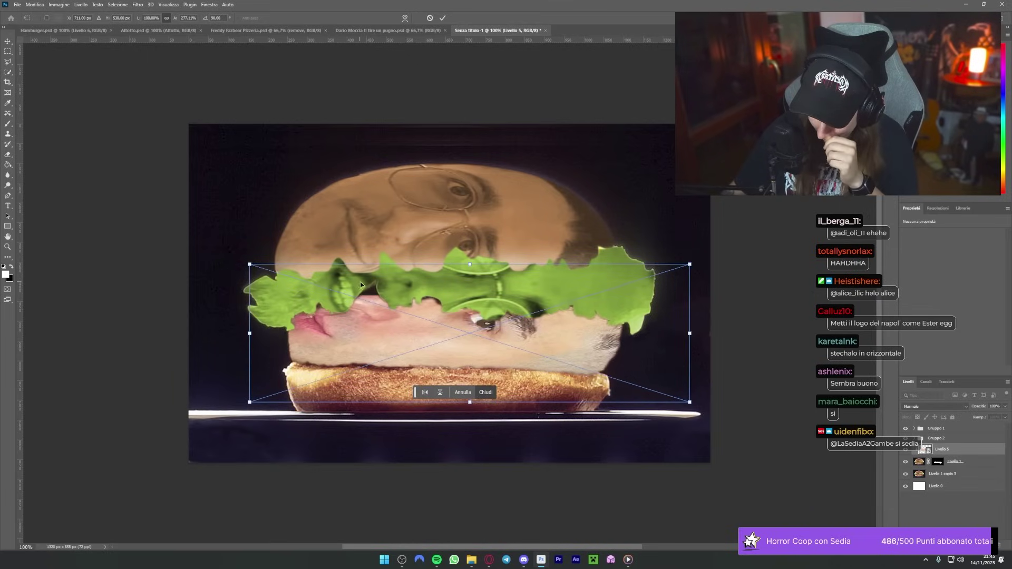
pyautogui.moveTo(470, 264)
pyautogui.mouseDown()
pyautogui.moveTo(470, 238)
pyautogui.moveTo(477, 265)
pyautogui.mouseUp()
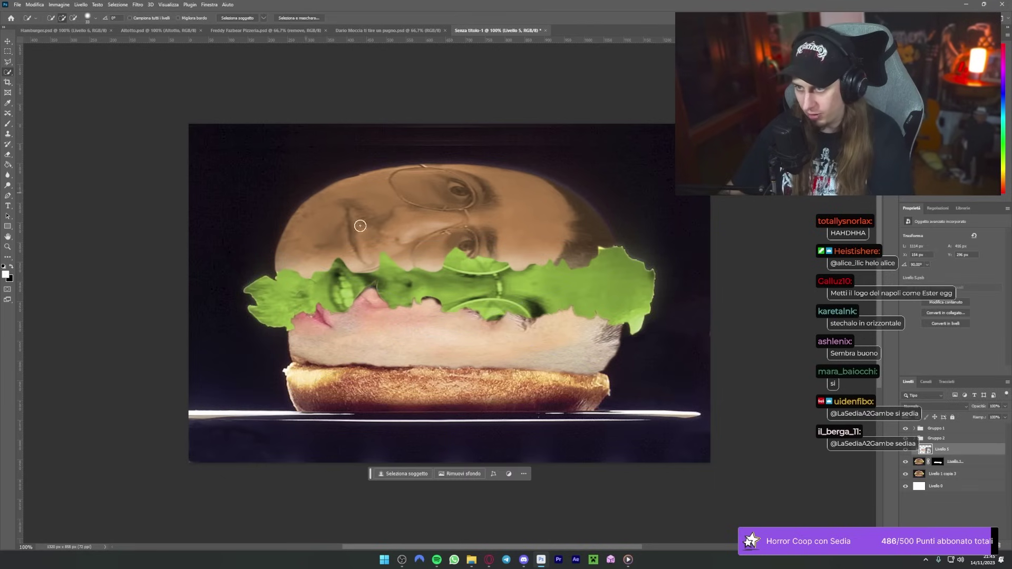
# Step: Flip the lower face vertically, then tilt it slightly and widen it along the patty
pyautogui.click(34, 4)
pyautogui.moveTo(79, 194)
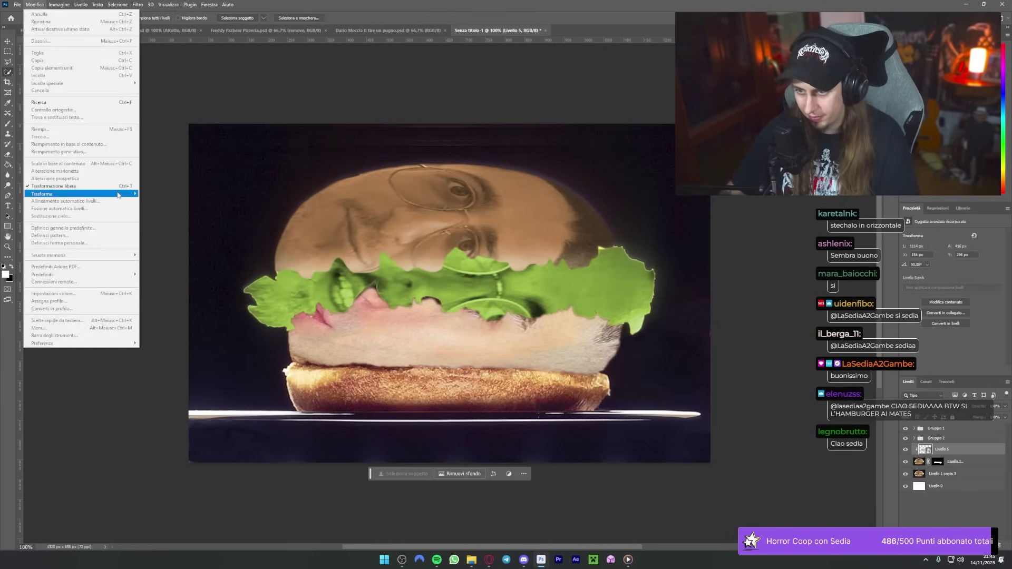
pyautogui.click(162, 347)
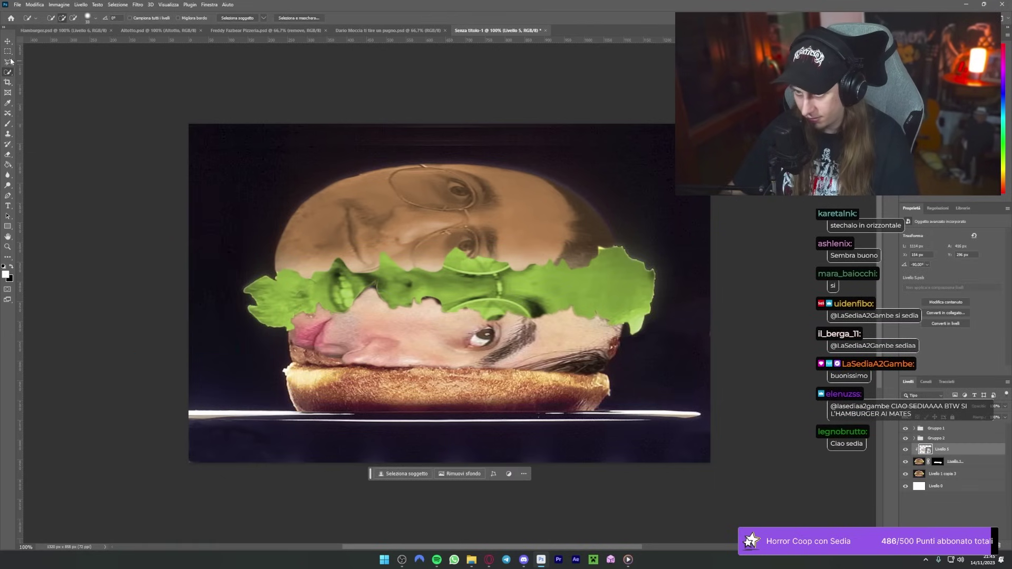
pyautogui.hotkey('ctrl', 't')
pyautogui.moveTo(545, 226)
pyautogui.mouseDown()
pyautogui.moveTo(523, 212)
pyautogui.moveTo(538, 216)
pyautogui.mouseUp()
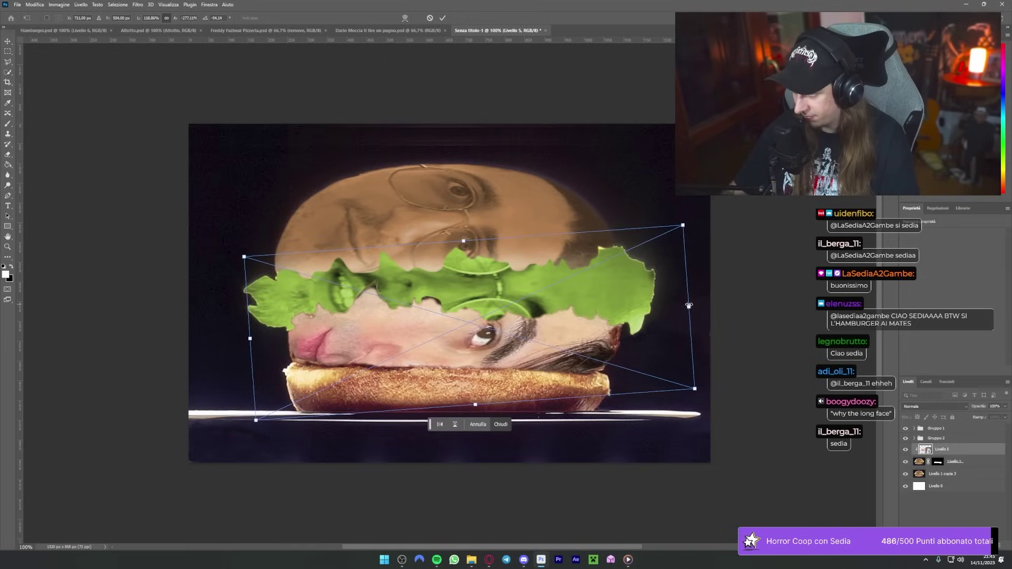
pyautogui.moveTo(689, 304); pyautogui.dragTo(699, 306)
pyautogui.press('Return')
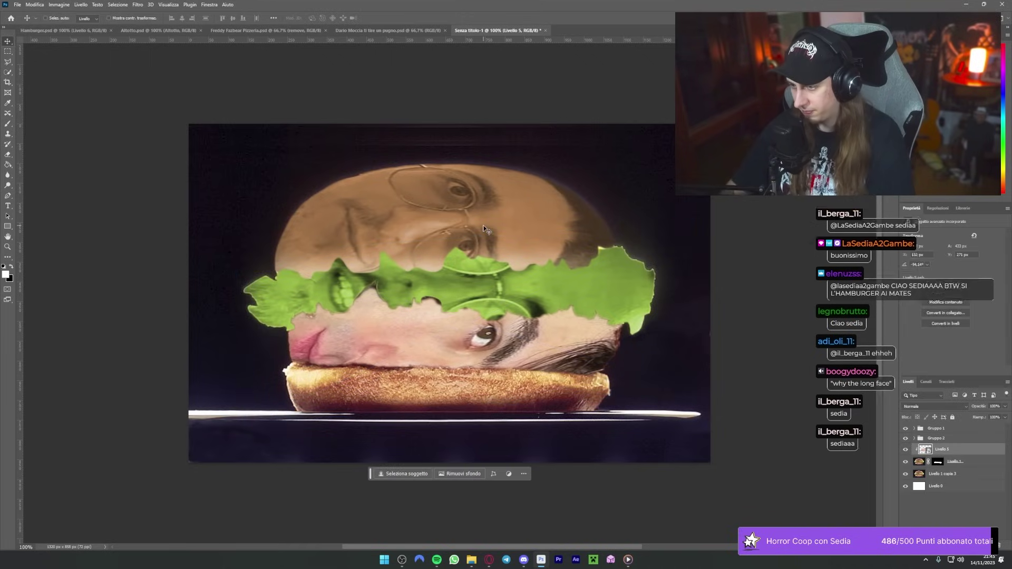
pyautogui.hotkey('ctrl', '-')
pyautogui.hotkey('ctrl', '-')
pyautogui.hotkey('ctrl', '-')
pyautogui.hotkey('ctrl', '1')
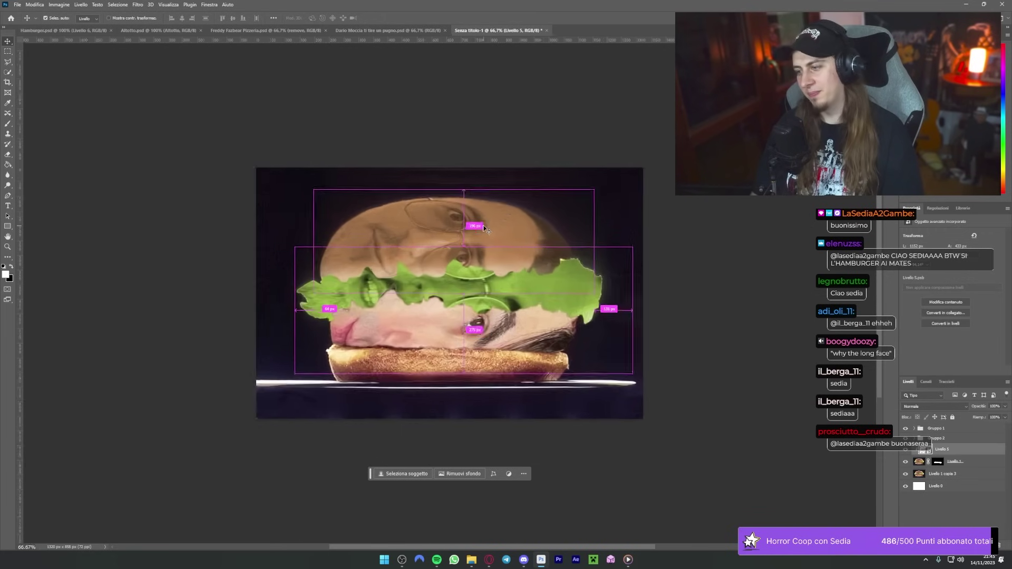
pyautogui.click(59, 4)
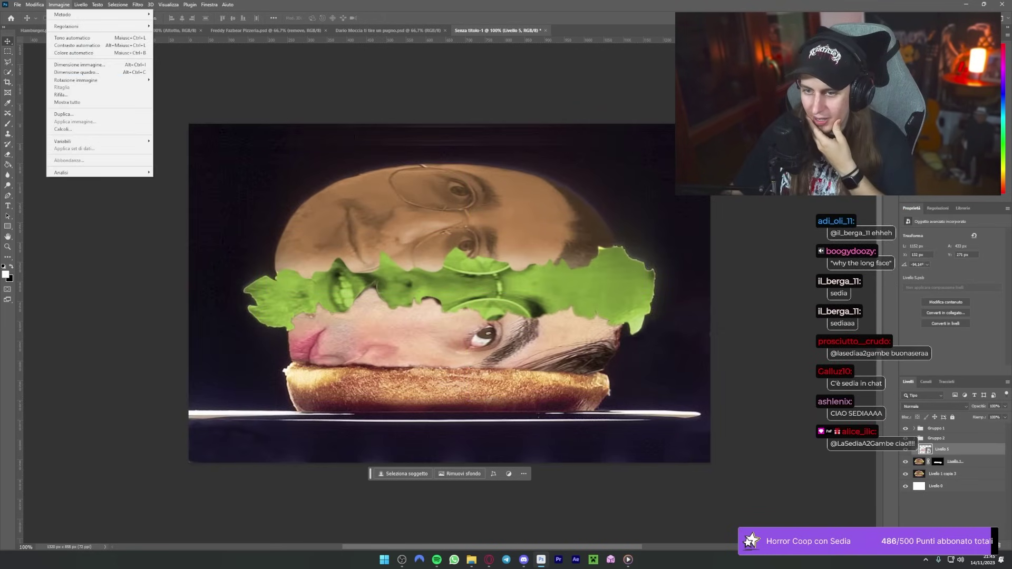
pyautogui.moveTo(87, 27)
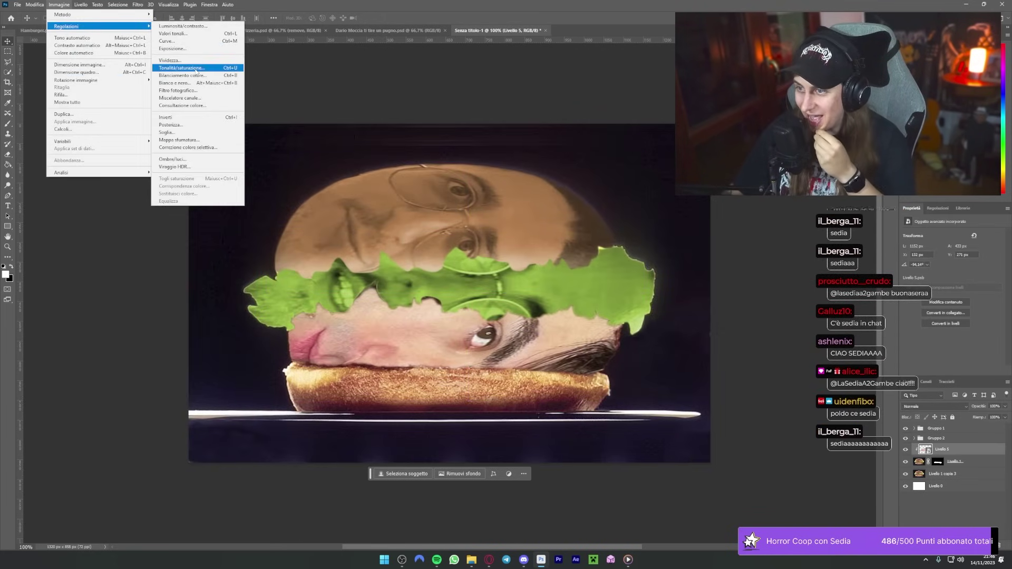
pyautogui.click(182, 68)
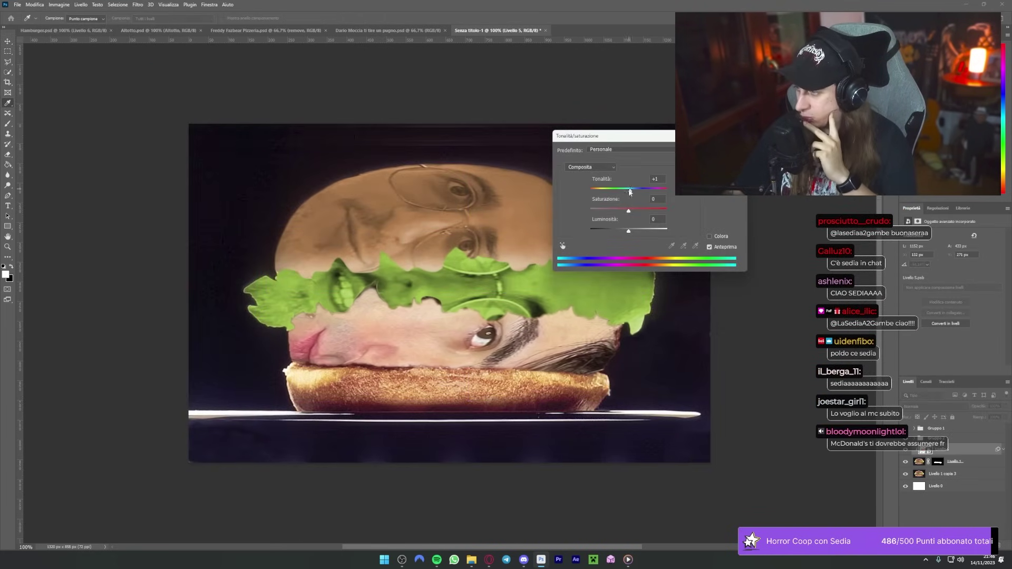
pyautogui.click(709, 236)
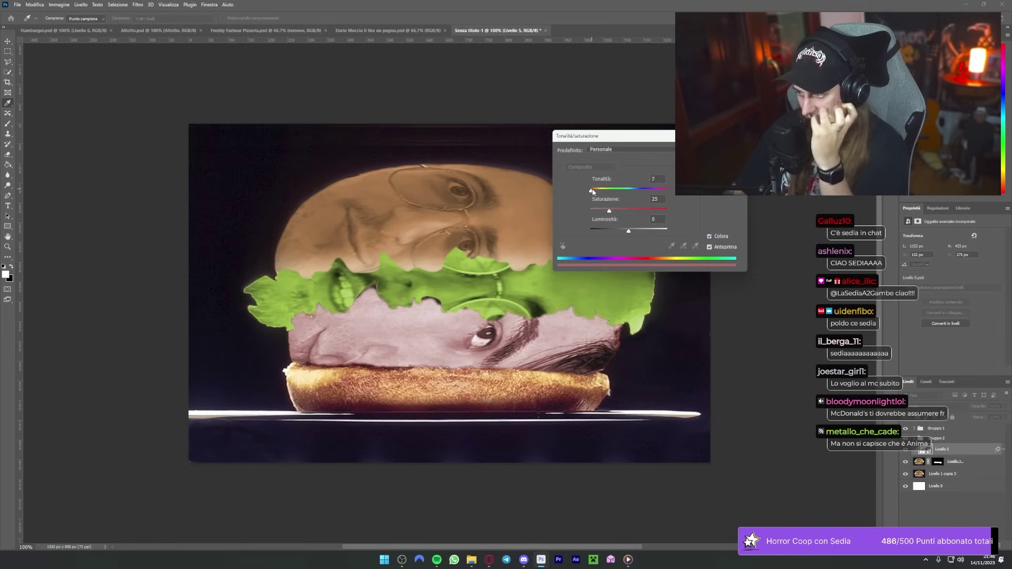
pyautogui.moveTo(590, 191); pyautogui.dragTo(596, 190)
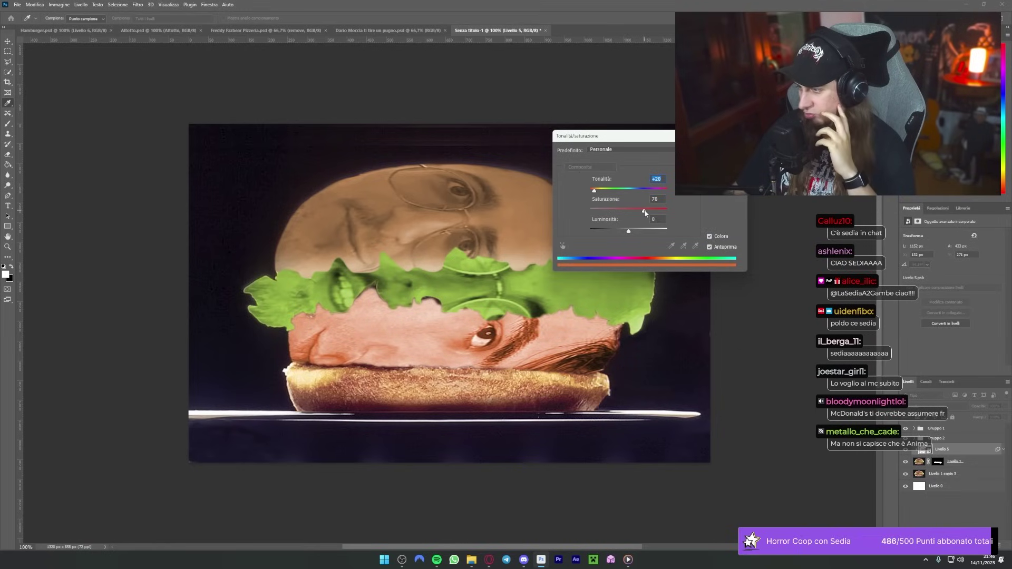
pyautogui.moveTo(594, 190); pyautogui.dragTo(598, 192)
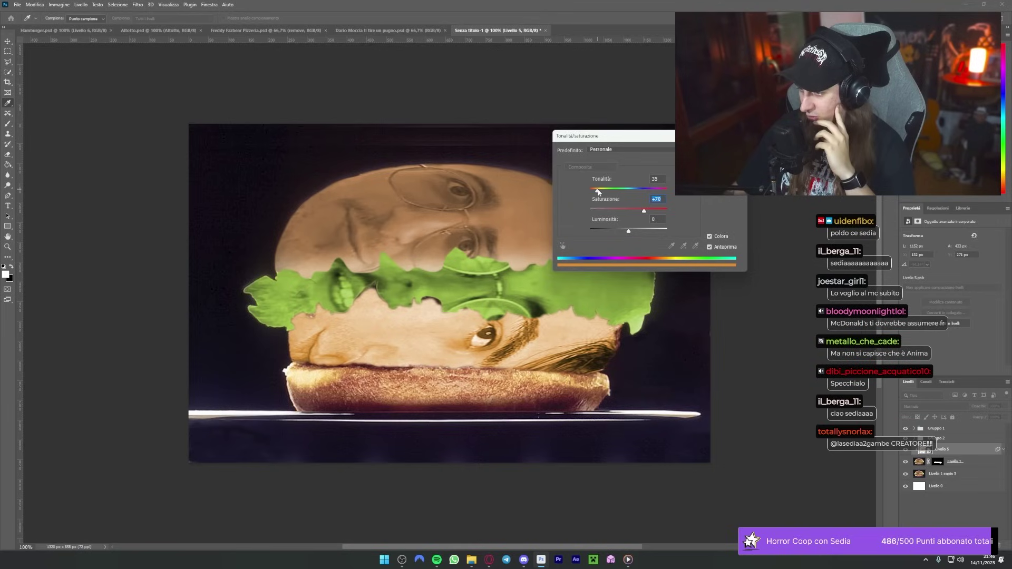
pyautogui.moveTo(629, 232); pyautogui.dragTo(617, 230)
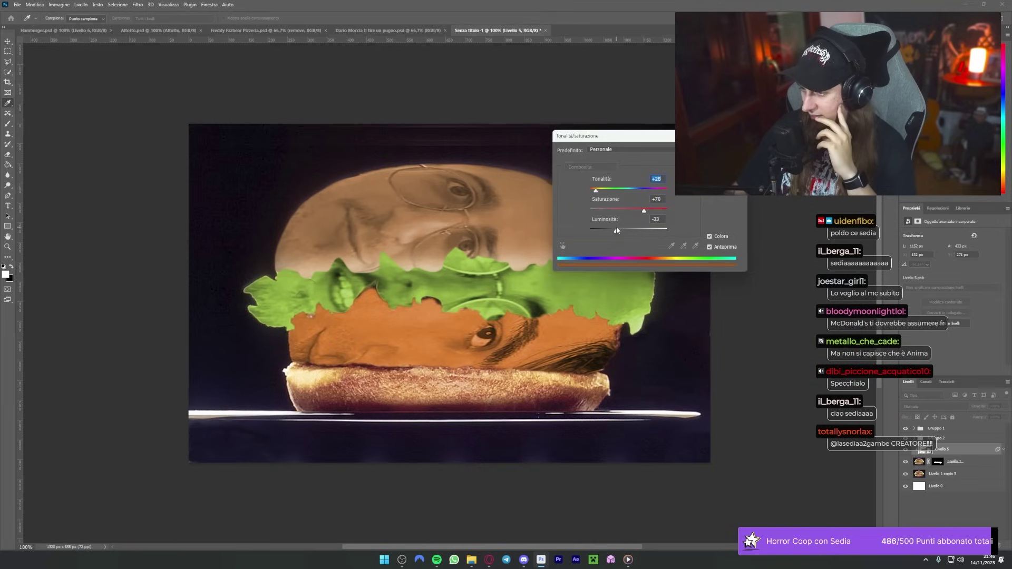
pyautogui.moveTo(596, 194)
pyautogui.mouseDown()
pyautogui.moveTo(628, 211)
pyautogui.moveTo(595, 192)
pyautogui.mouseUp()
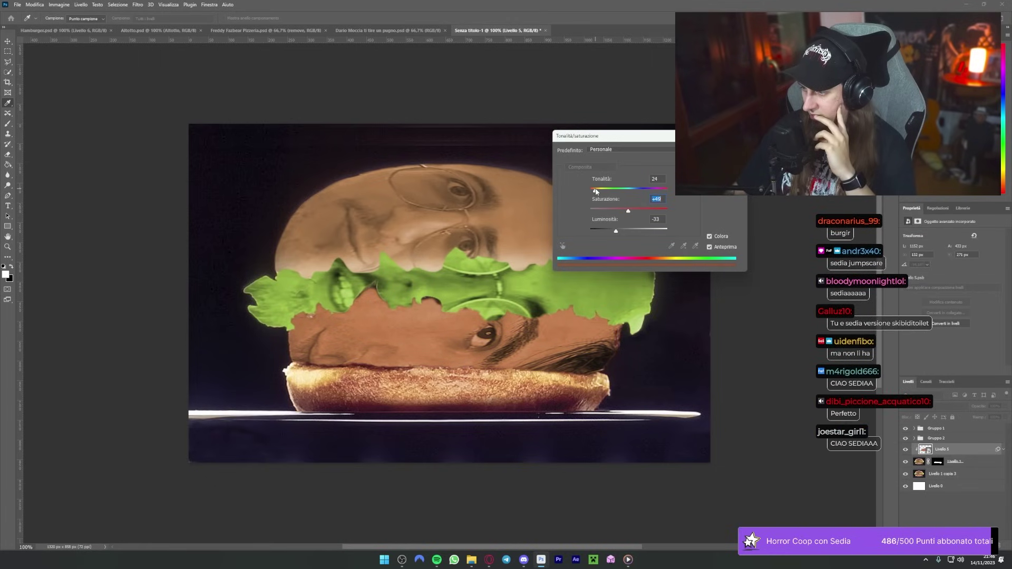
pyautogui.moveTo(613, 231); pyautogui.dragTo(607, 232)
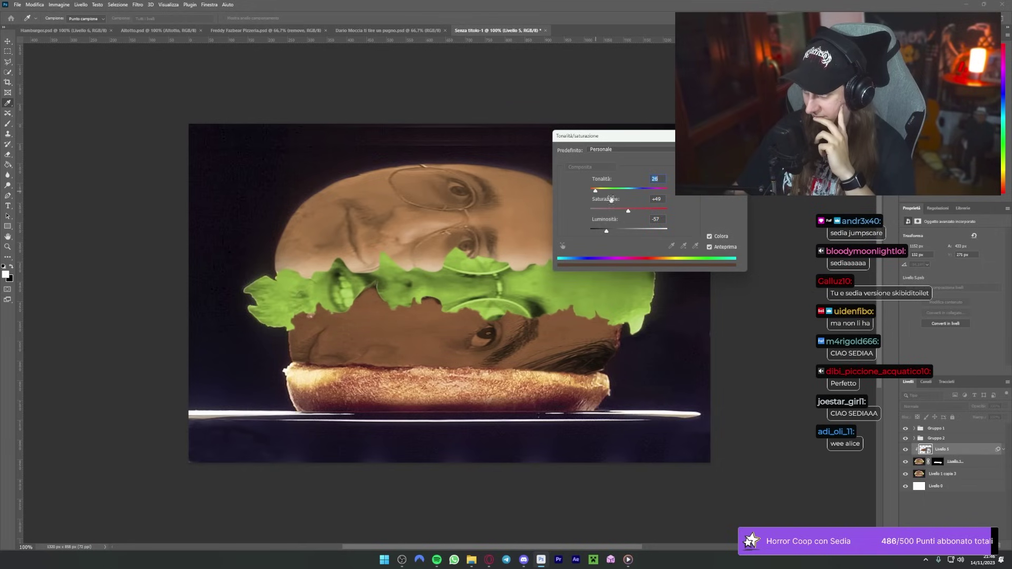
pyautogui.click(611, 211)
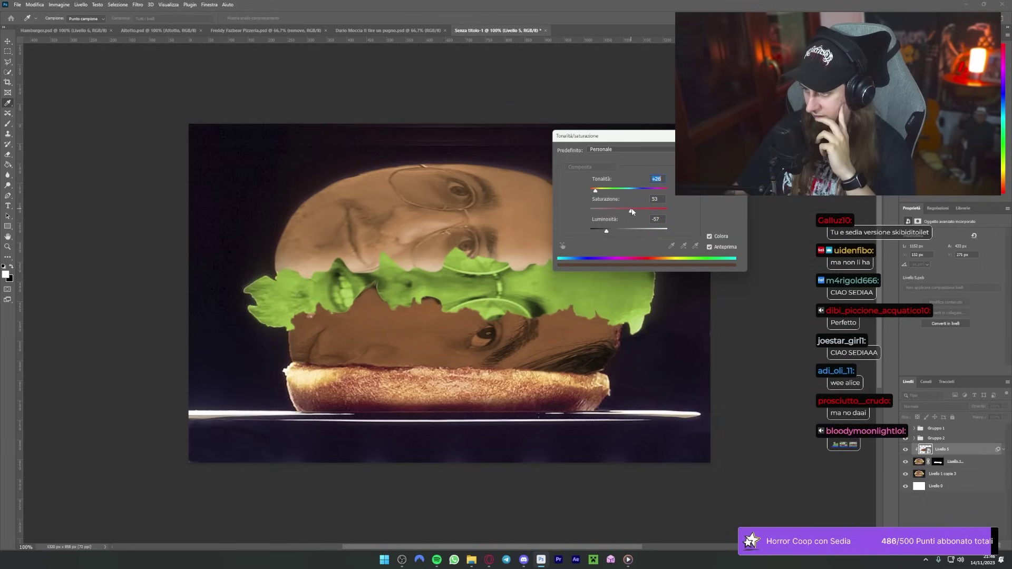
pyautogui.press('Escape')
pyautogui.press('v')
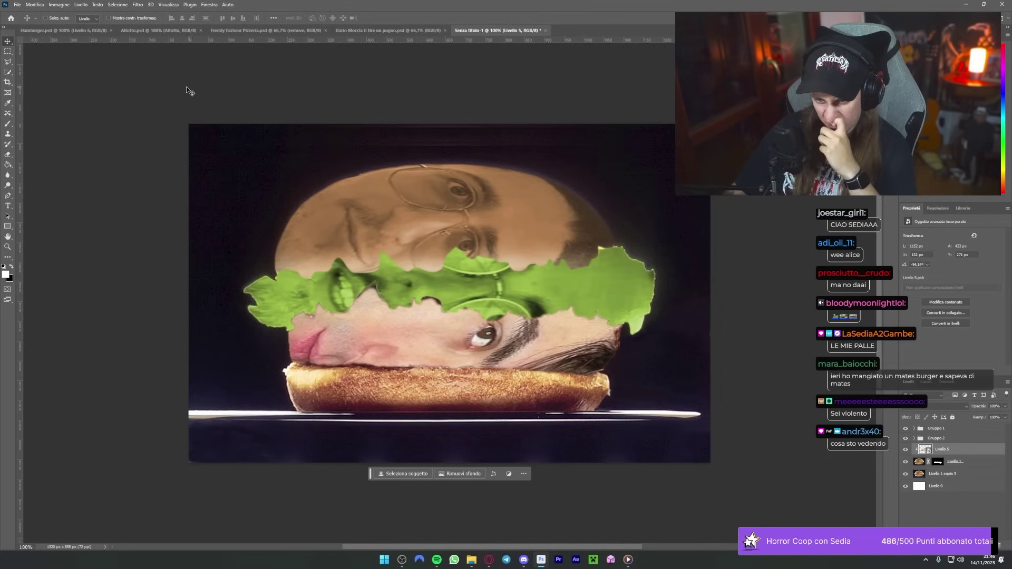
# Step: Apply a brown Photo Filter to the patty face at about 88% density with Preserve Luminosity off
pyautogui.click(59, 4)
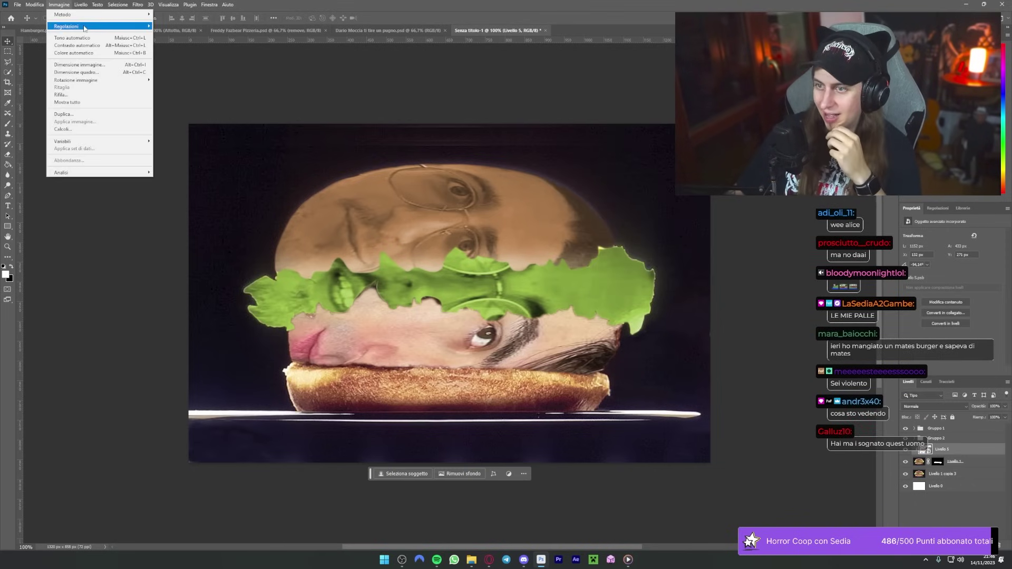
pyautogui.moveTo(75, 26)
pyautogui.click(184, 91)
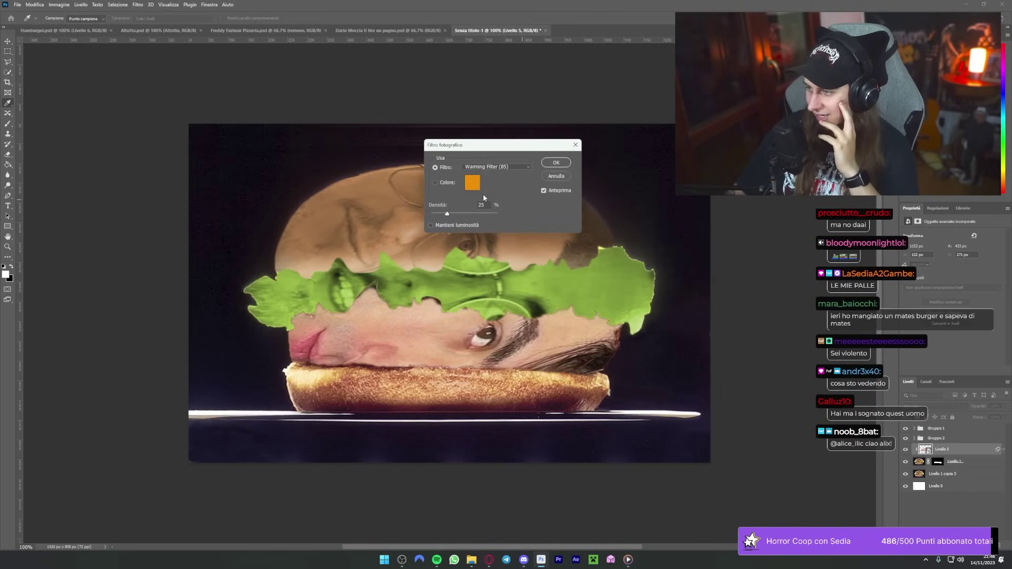
pyautogui.moveTo(458, 215); pyautogui.dragTo(494, 214)
pyautogui.click(431, 225)
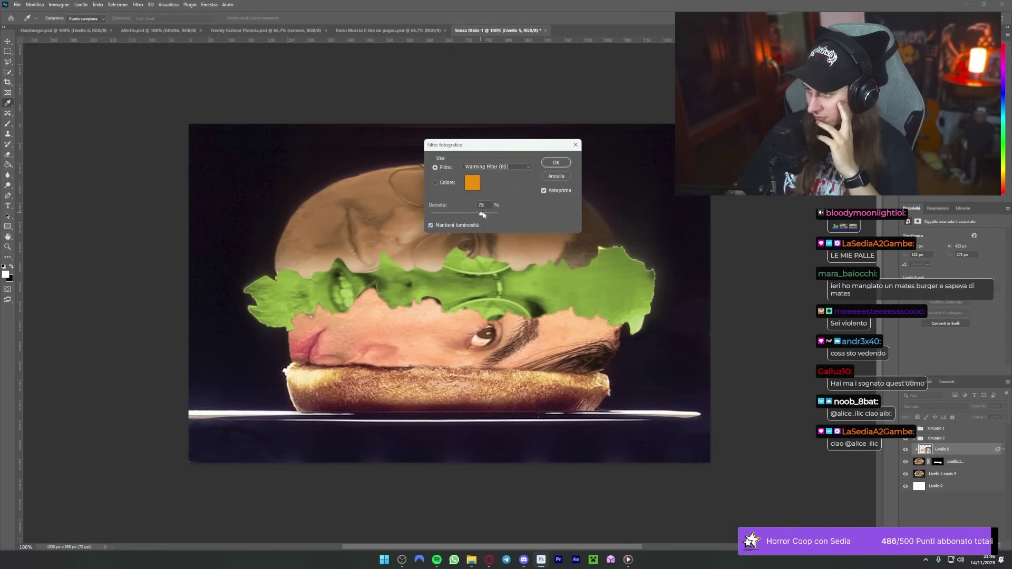
pyautogui.click(478, 186)
pyautogui.moveTo(760, 213); pyautogui.dragTo(724, 239)
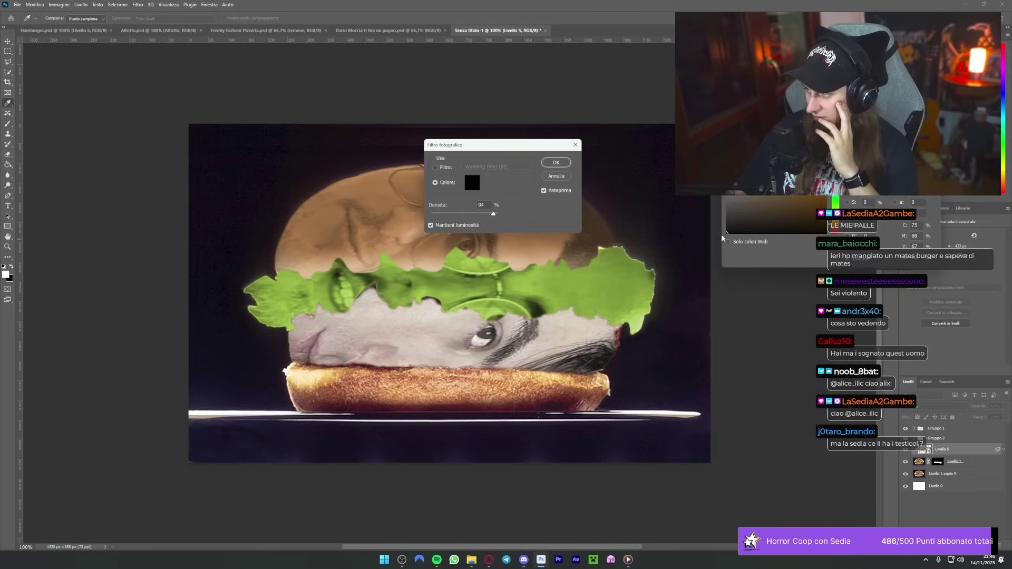
pyautogui.press('Return')
pyautogui.click(478, 184)
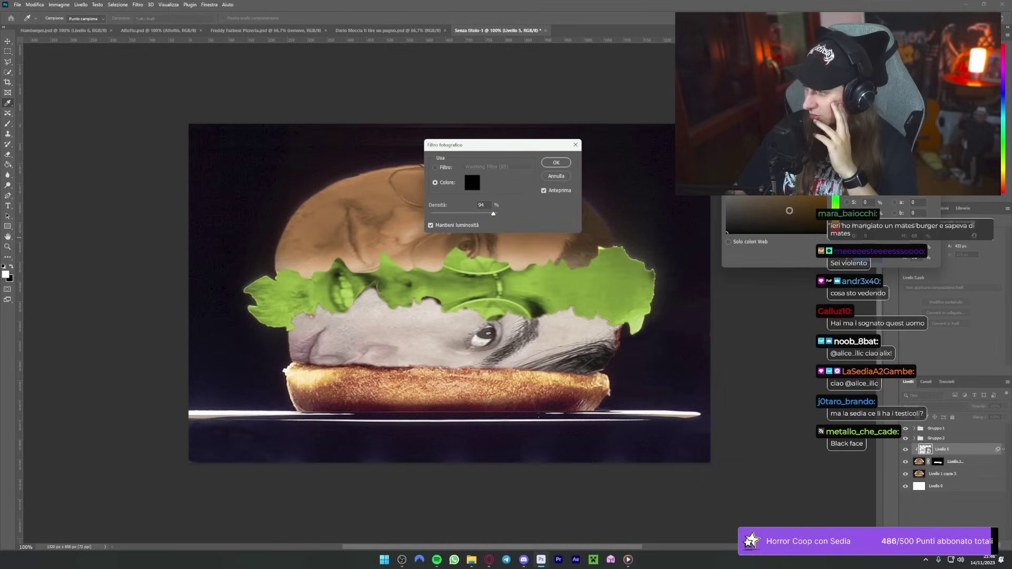
pyautogui.click(470, 225)
pyautogui.moveTo(489, 217); pyautogui.dragTo(488, 217)
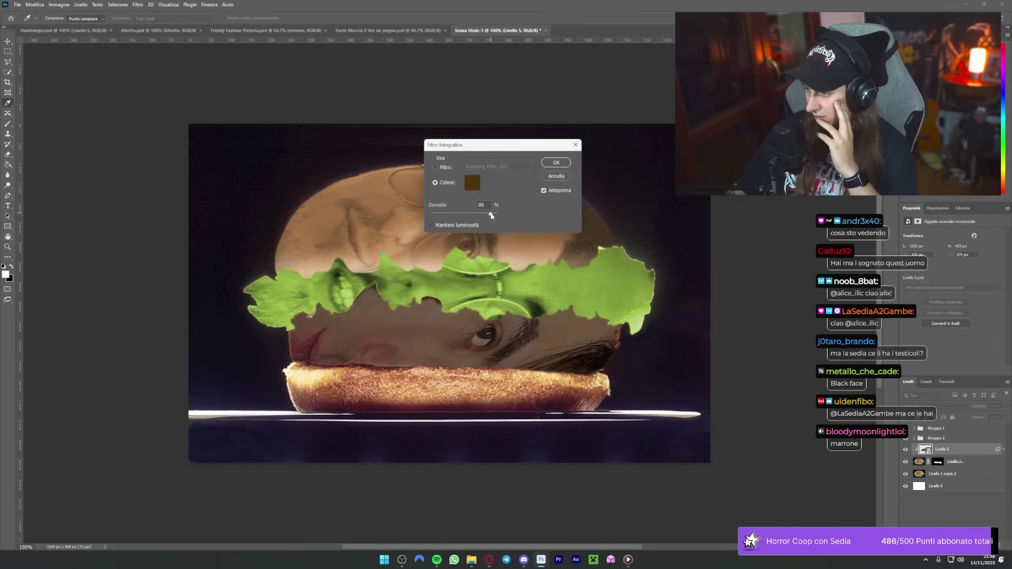
pyautogui.click(471, 186)
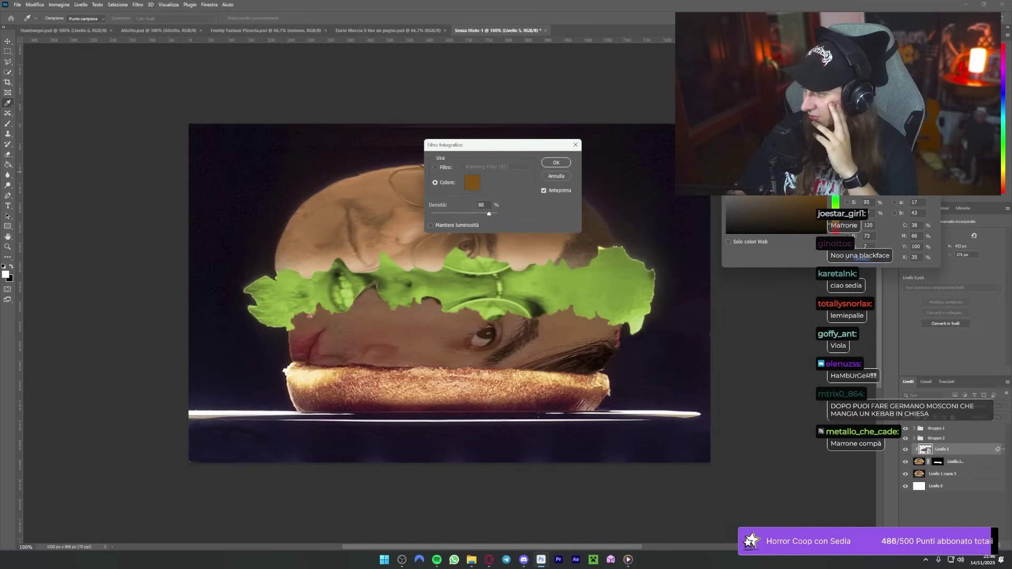
pyautogui.click(556, 162)
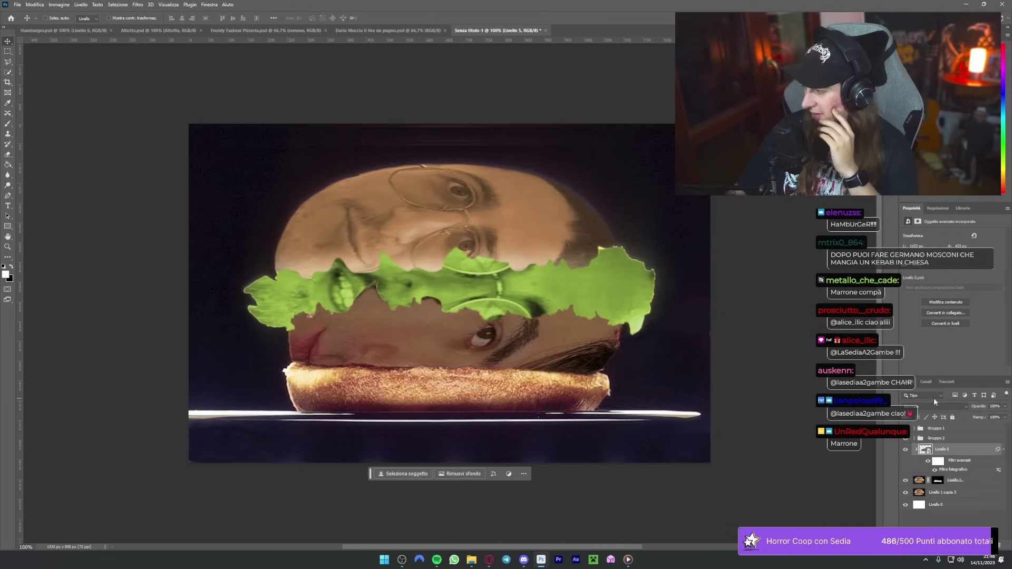
# Step: Preview blend modes on the patty face and the top bun face, keeping both at Normale
pyautogui.click(933, 407)
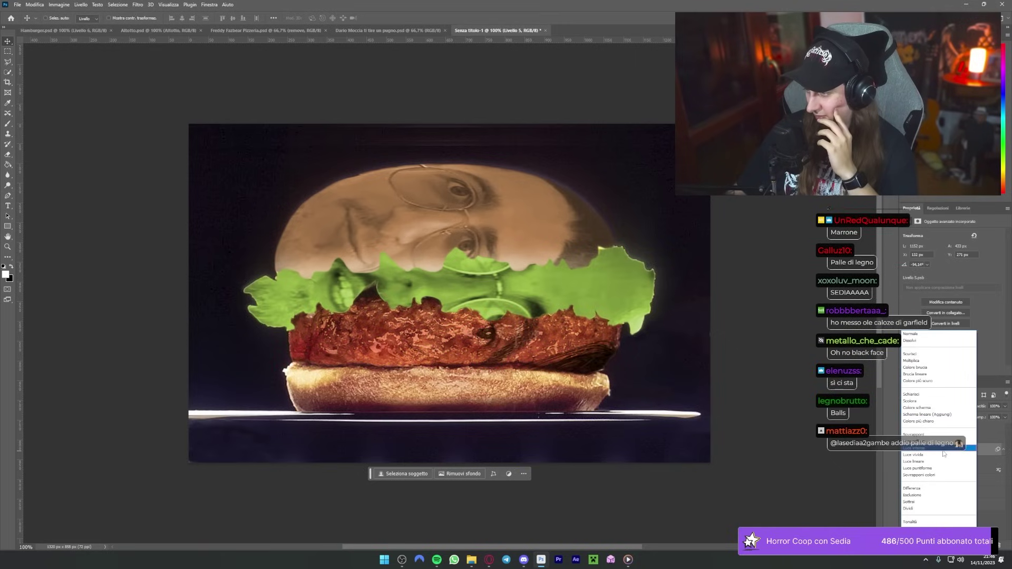
pyautogui.click(915, 334)
pyautogui.click(915, 439)
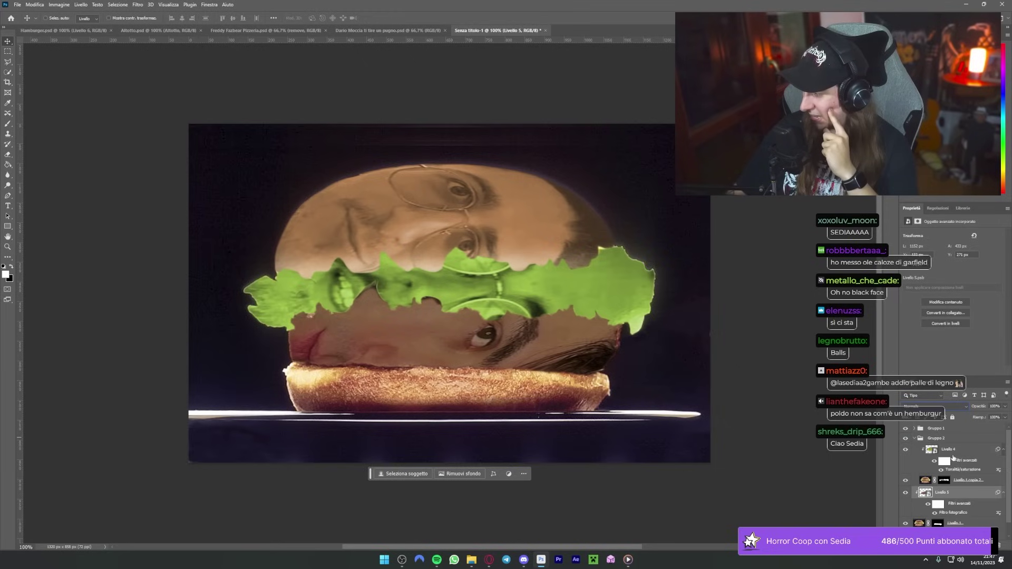
pyautogui.click(915, 439)
pyautogui.click(947, 452)
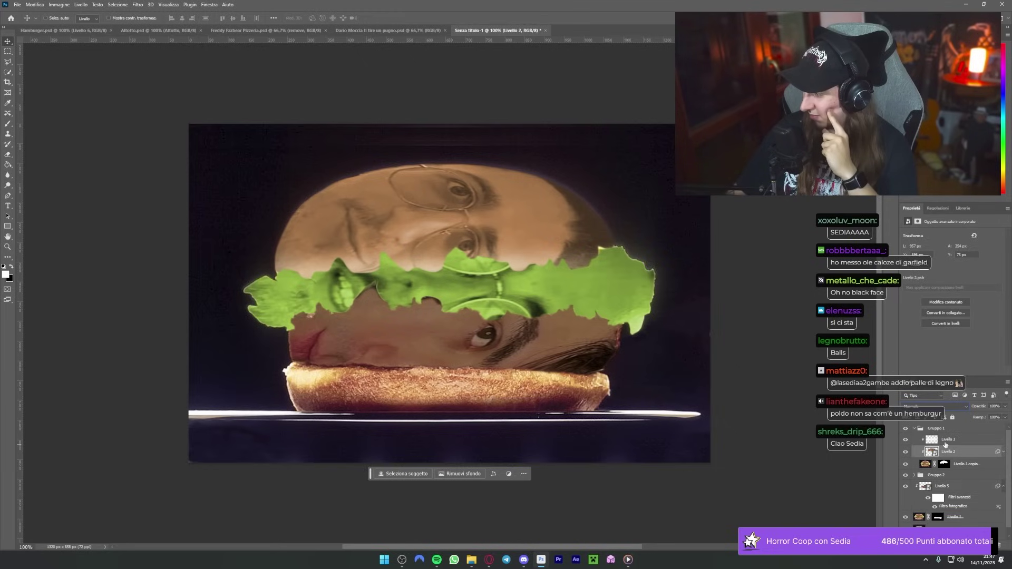
pyautogui.click(925, 405)
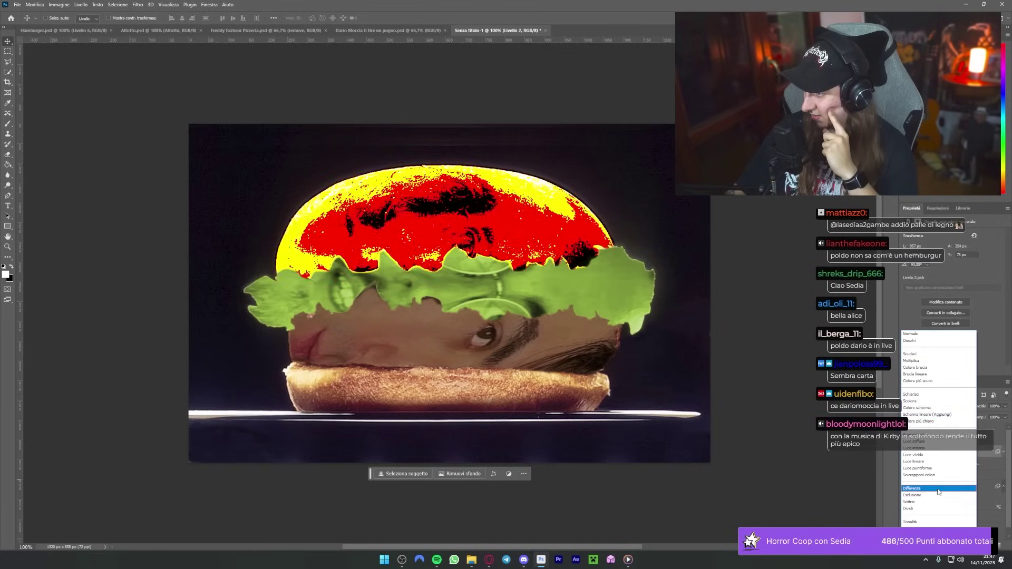
pyautogui.press('Escape')
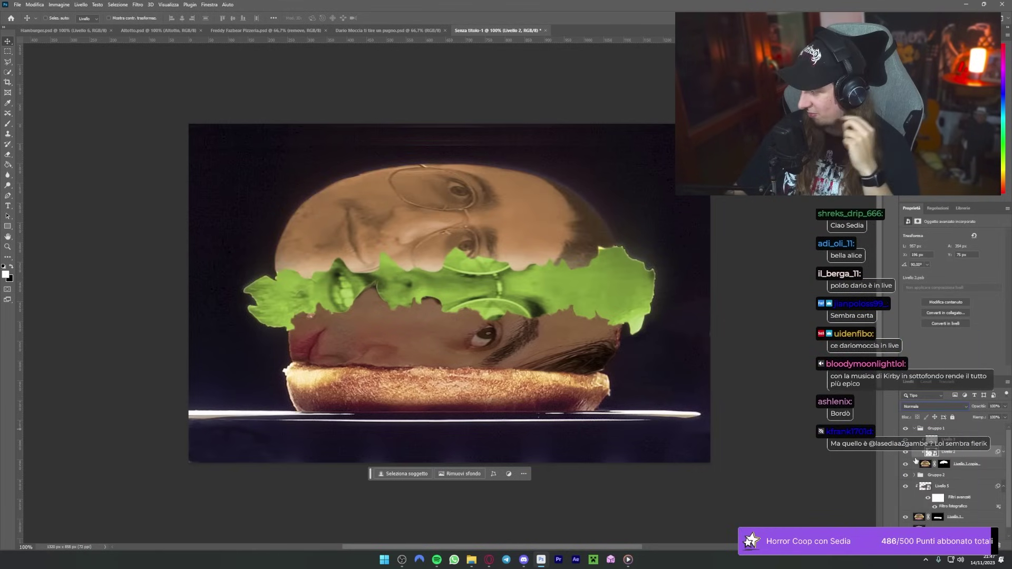
pyautogui.click(914, 429)
# Step: Group Livello 5 and Livello 1 into Gruppo 3
pyautogui.click(949, 451)
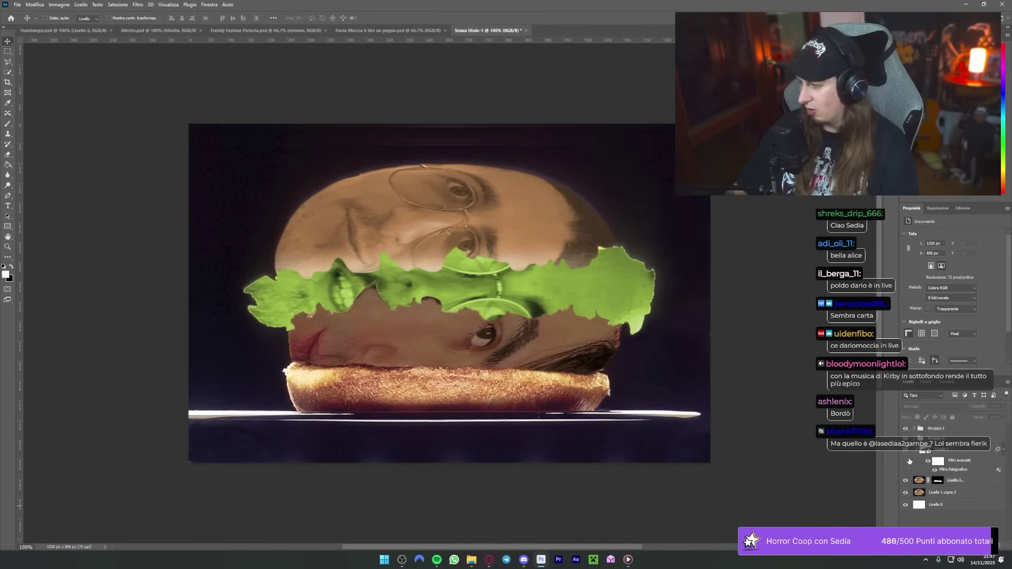
pyautogui.keyDown('shift'); pyautogui.click(940, 480); pyautogui.keyUp('shift')
pyautogui.hotkey('ctrl', 'g')
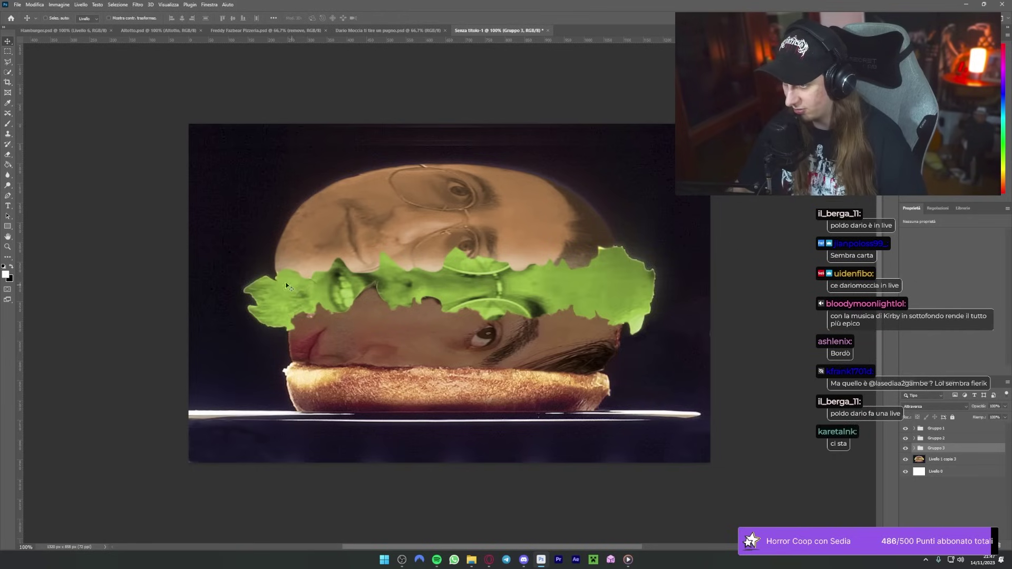
# Step: Add a new layer in Gruppo 2 and brush a dark shadow along the top of the lettuce
pyautogui.click(906, 441)
pyautogui.click(906, 441)
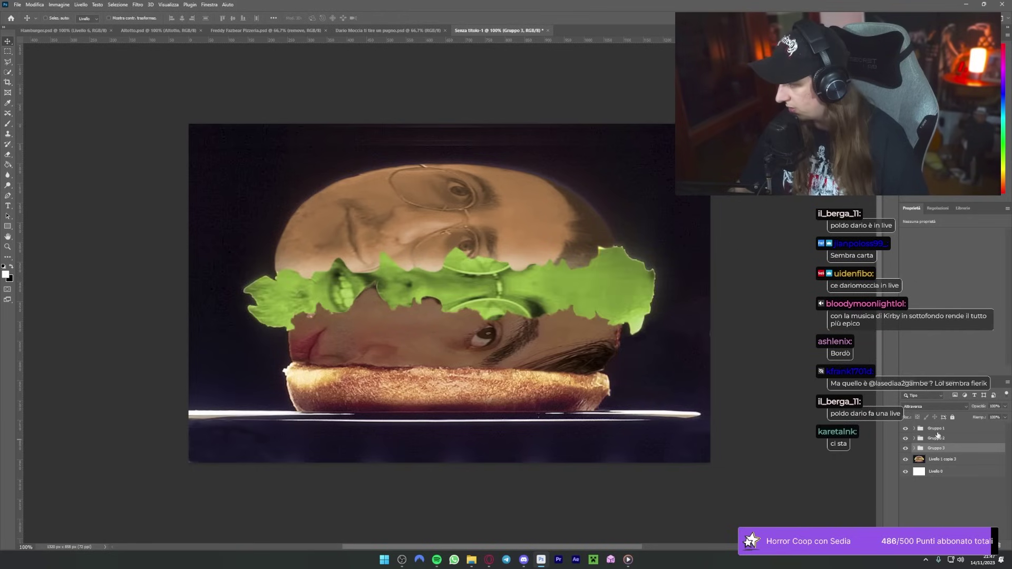
pyautogui.click(938, 436)
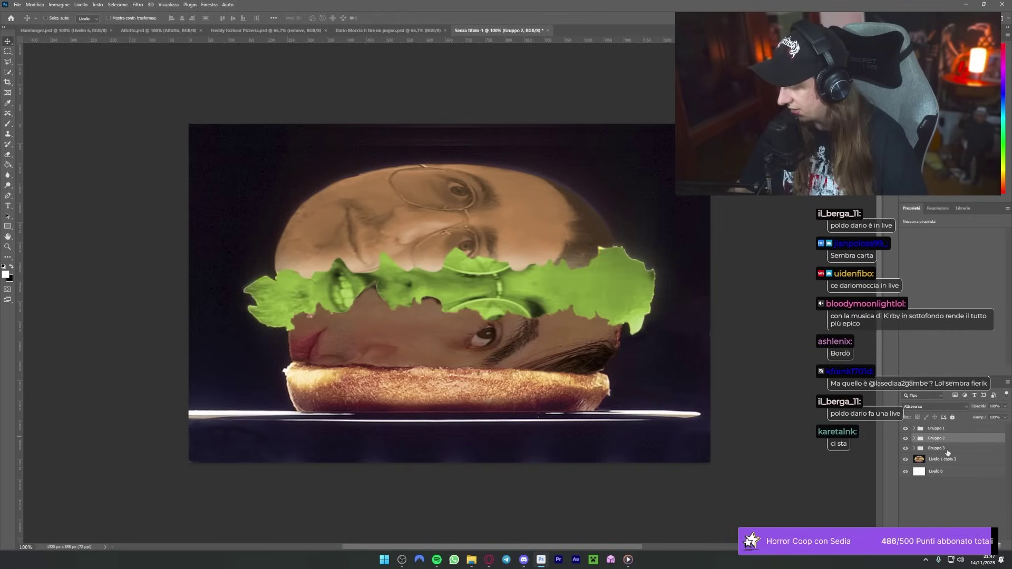
pyautogui.hotkey('ctrl', 'shift', 'alt', 'n')
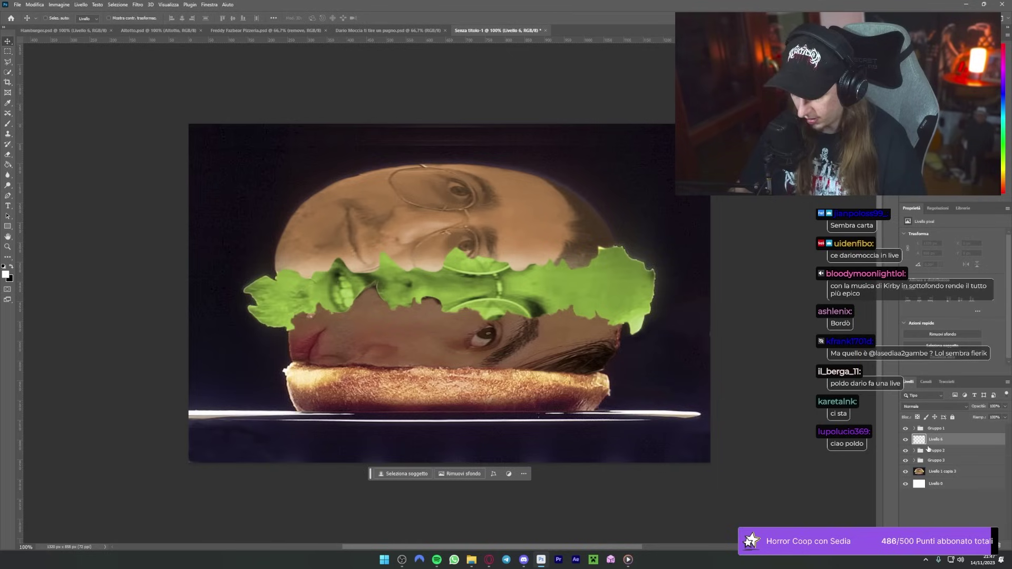
pyautogui.click(8, 123)
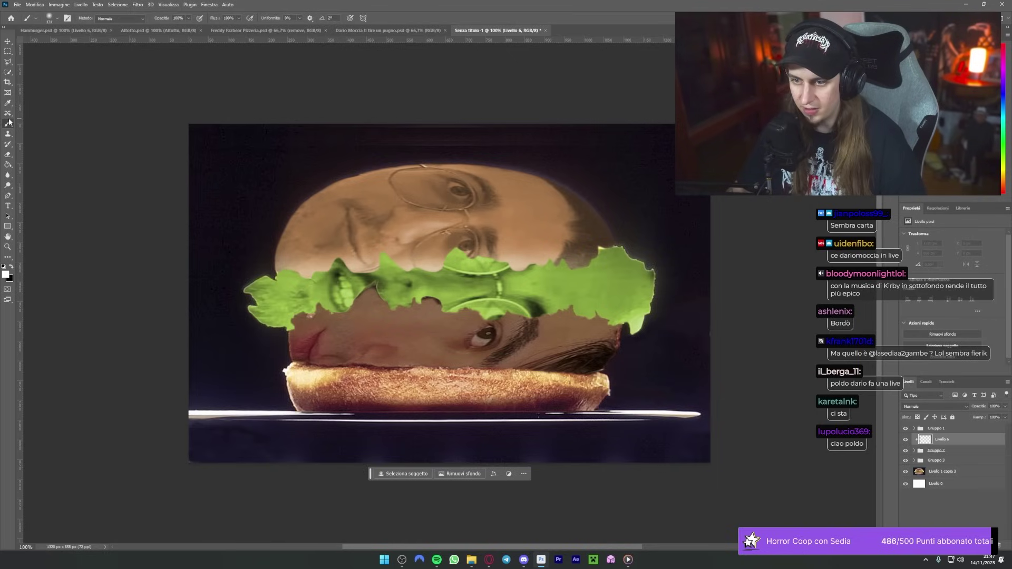
pyautogui.click(51, 18)
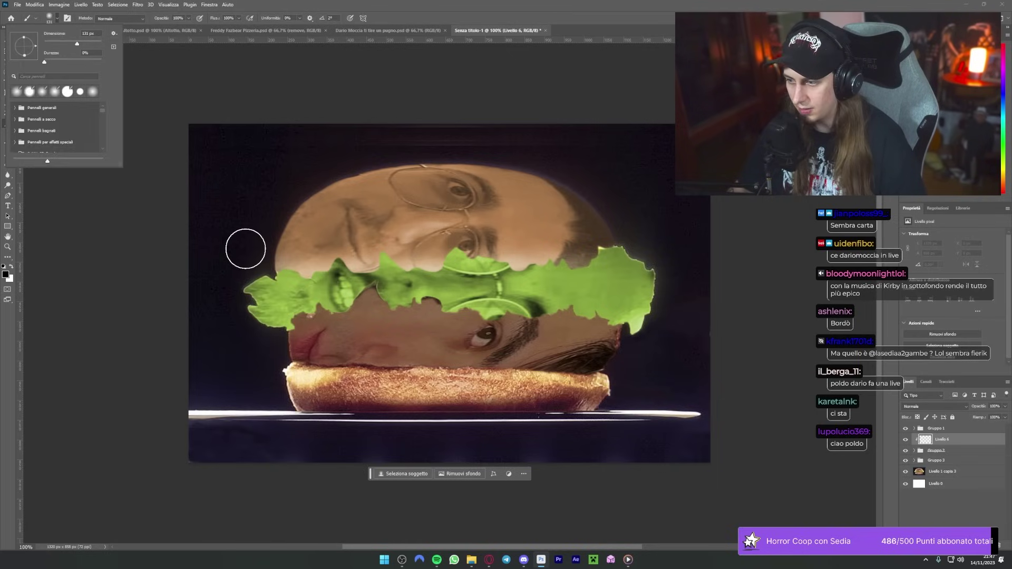
pyautogui.click(263, 251)
pyautogui.moveTo(350, 252); pyautogui.dragTo(708, 242)
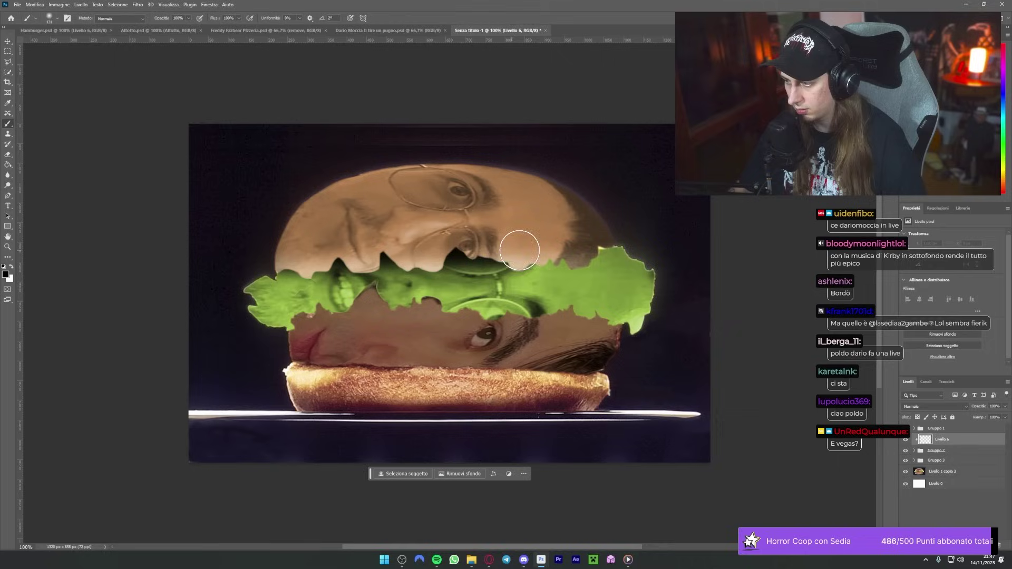
pyautogui.hotkey('ctrl', '-')
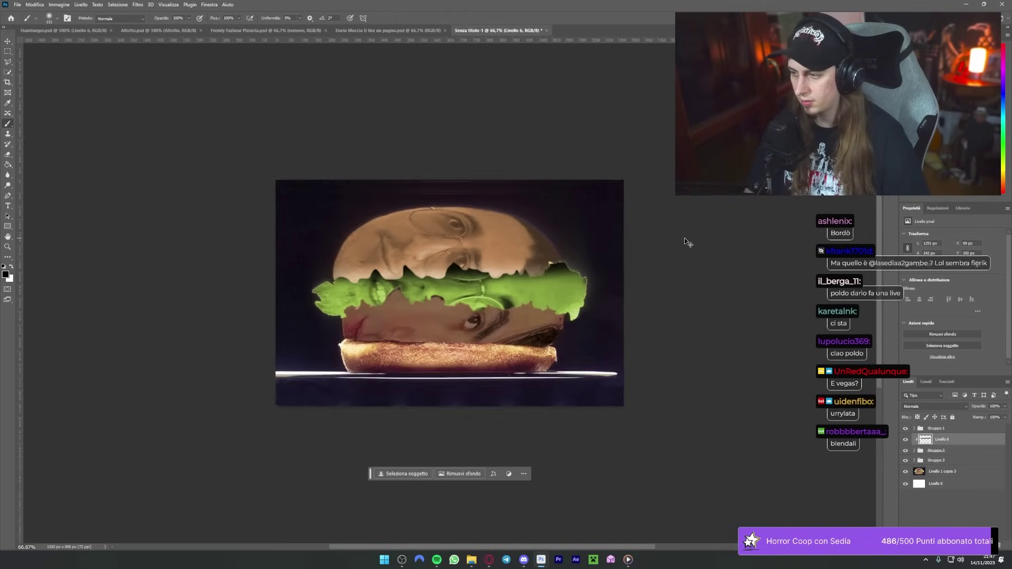
pyautogui.hotkey('ctrl', '-')
pyautogui.hotkey('ctrl', '+')
pyautogui.hotkey('ctrl', '+')
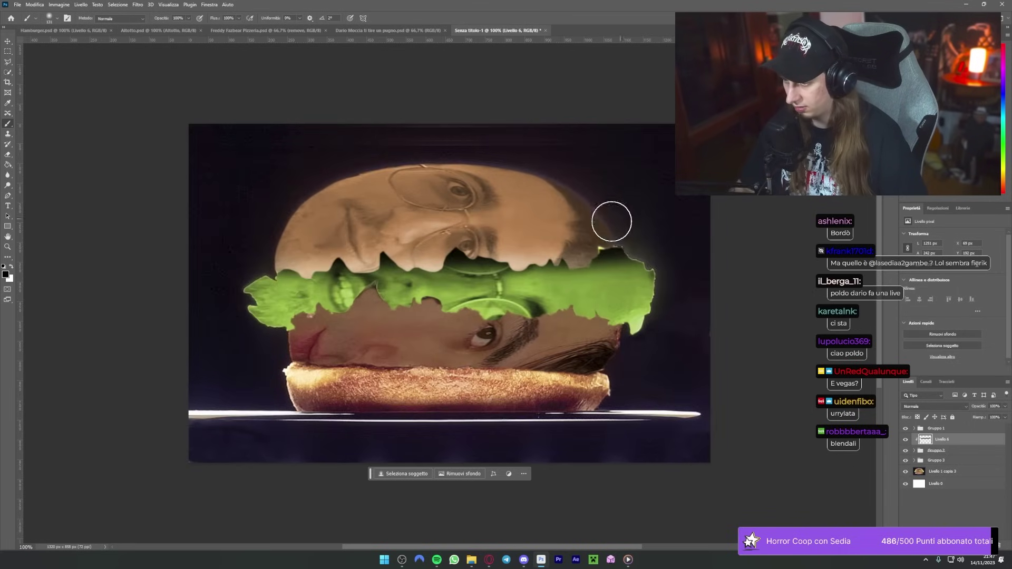
# Step: Add Livello 7 above Gruppo 3 and paint a dark shadow across the lettuce
pyautogui.click(947, 460)
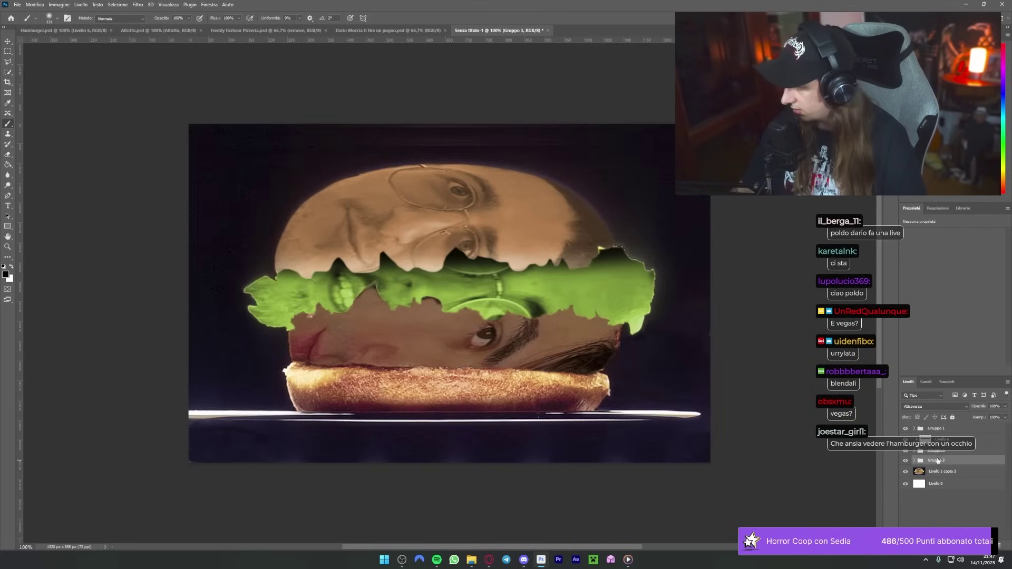
pyautogui.hotkey('ctrl', 'shift', 'alt', 'n')
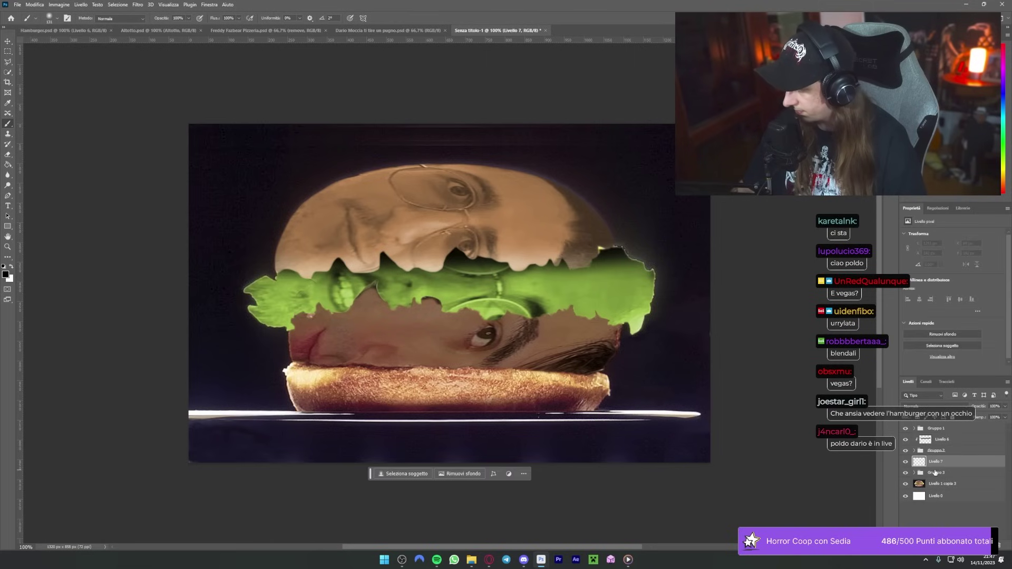
pyautogui.moveTo(938, 467); pyautogui.dragTo(943, 465)
pyautogui.click(943, 462)
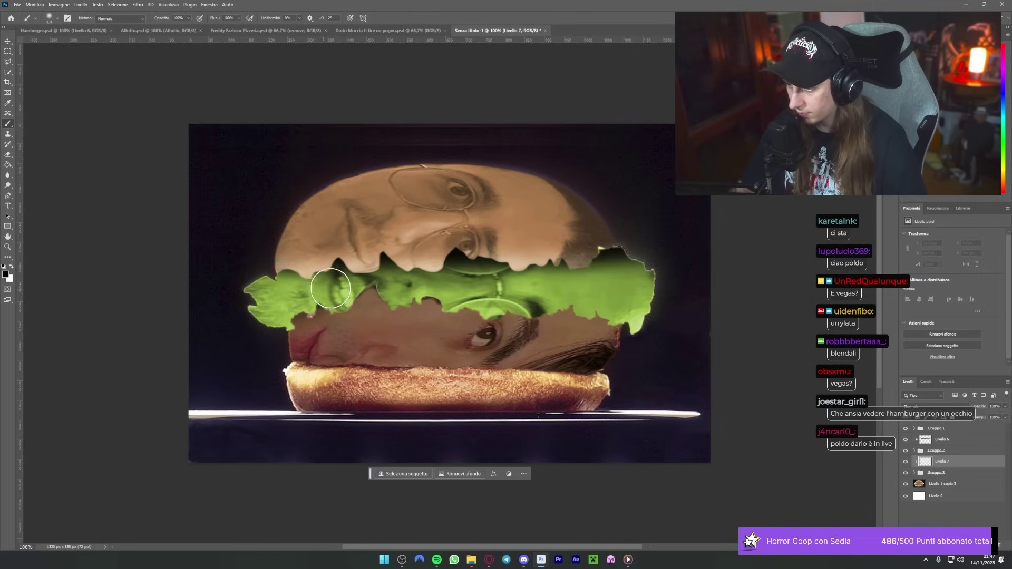
pyautogui.moveTo(330, 288); pyautogui.dragTo(475, 285)
pyautogui.moveTo(556, 295); pyautogui.dragTo(630, 300)
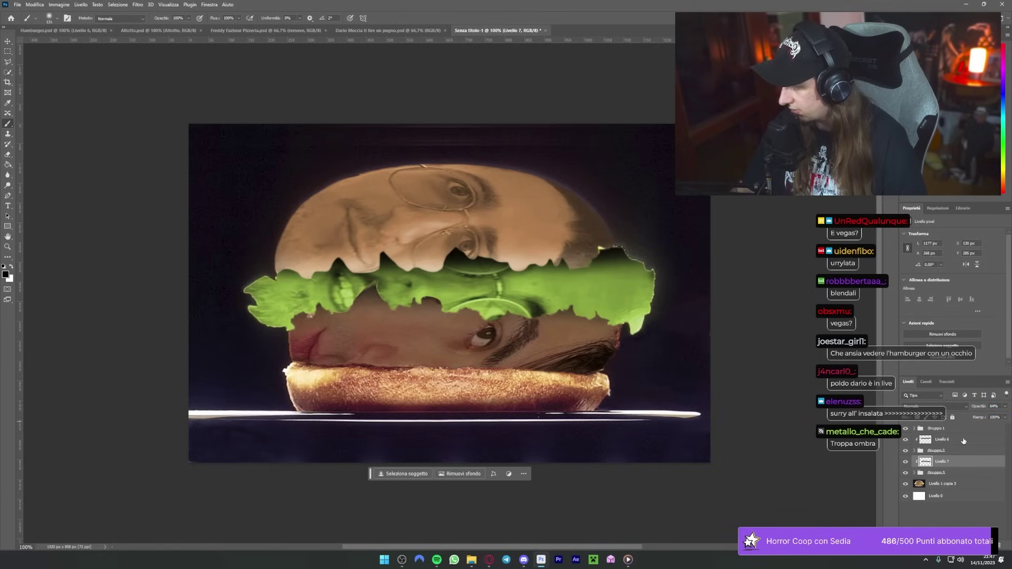
# Step: Lower the Livello 6 shadow layer's opacity to 67% and review the whole composition
pyautogui.hotkey('alt', ']')
pyautogui.moveTo(967, 410); pyautogui.dragTo(964, 411)
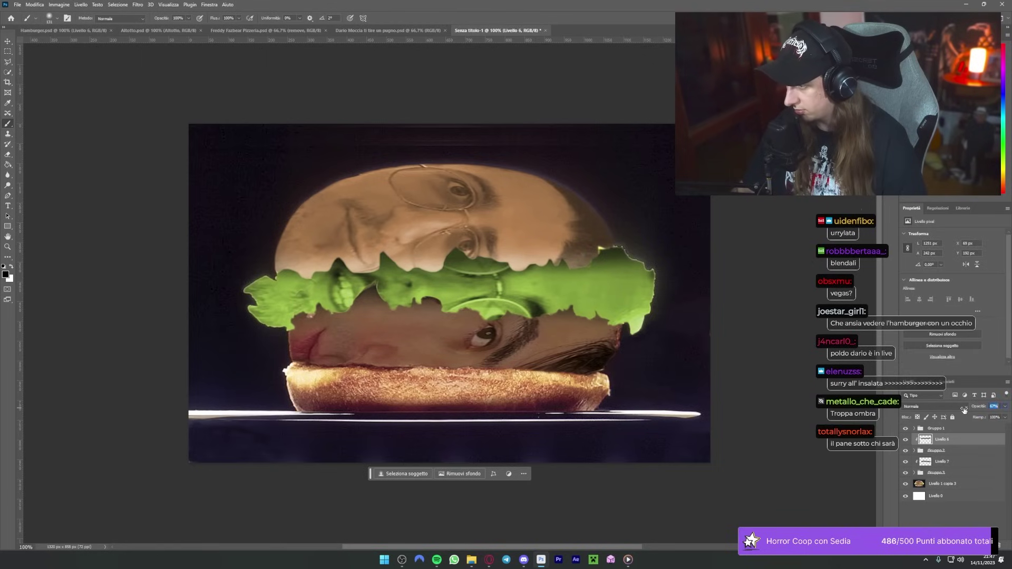
pyautogui.click(949, 514)
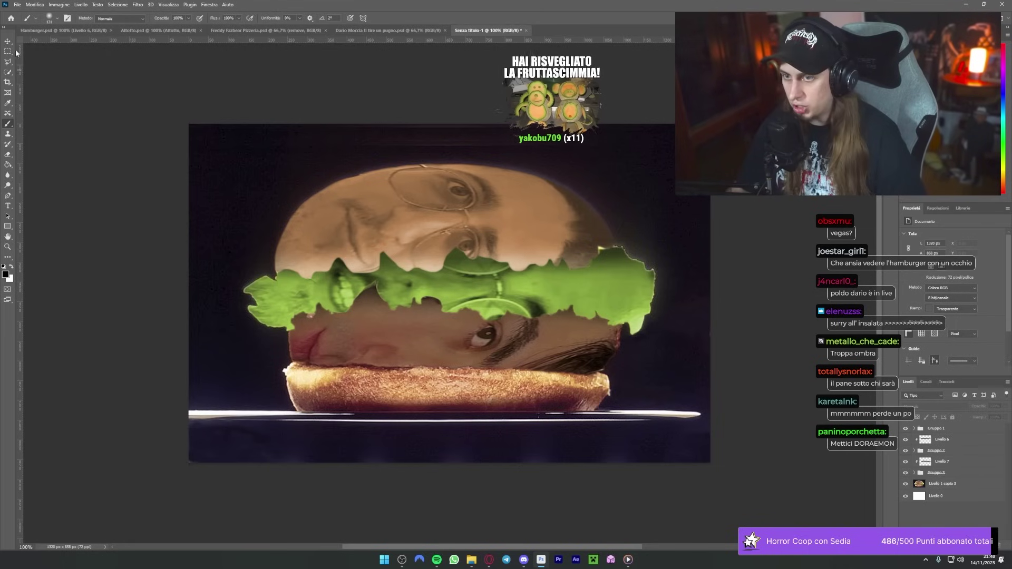
pyautogui.press('v')
pyautogui.hotkey('ctrl', '-')
pyautogui.hotkey('ctrl', '-')
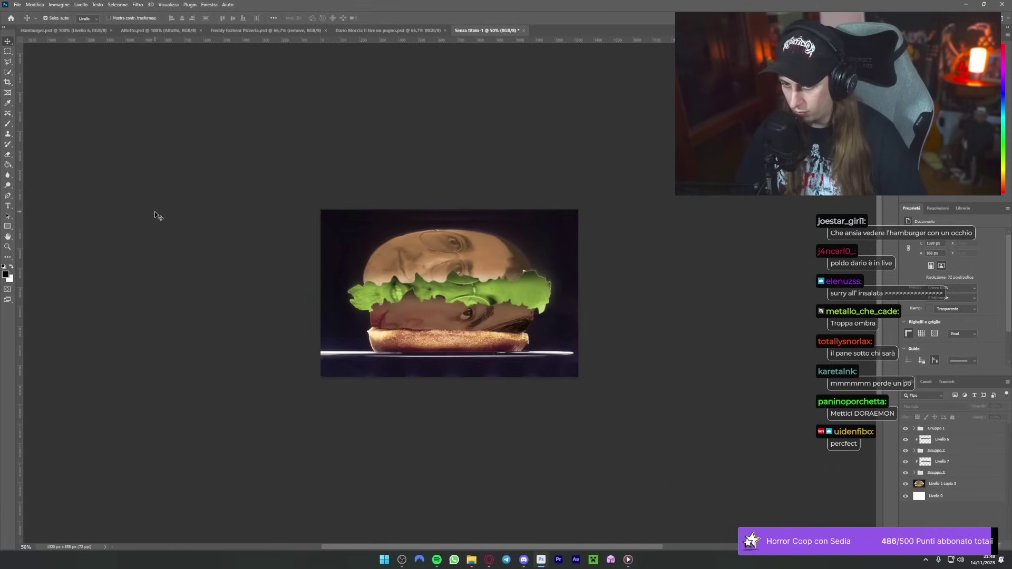
pyautogui.hotkey('ctrl', '+')
pyautogui.hotkey('ctrl', '+')
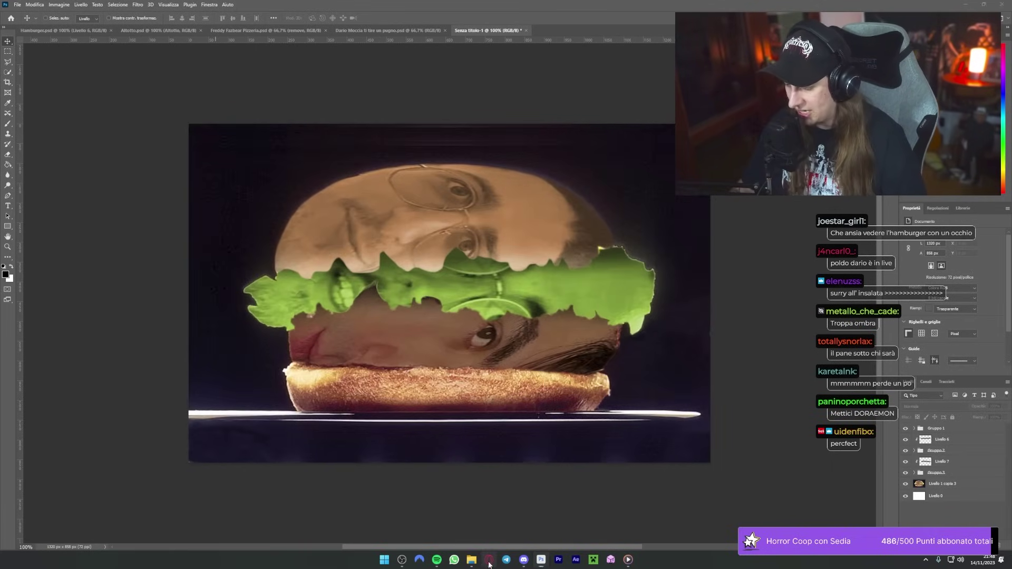
# Step: In the browser, replace the image search query with 'vegas'
pyautogui.click(490, 560)
pyautogui.tripleClick(216, 51)
pyautogui.write('vegas')
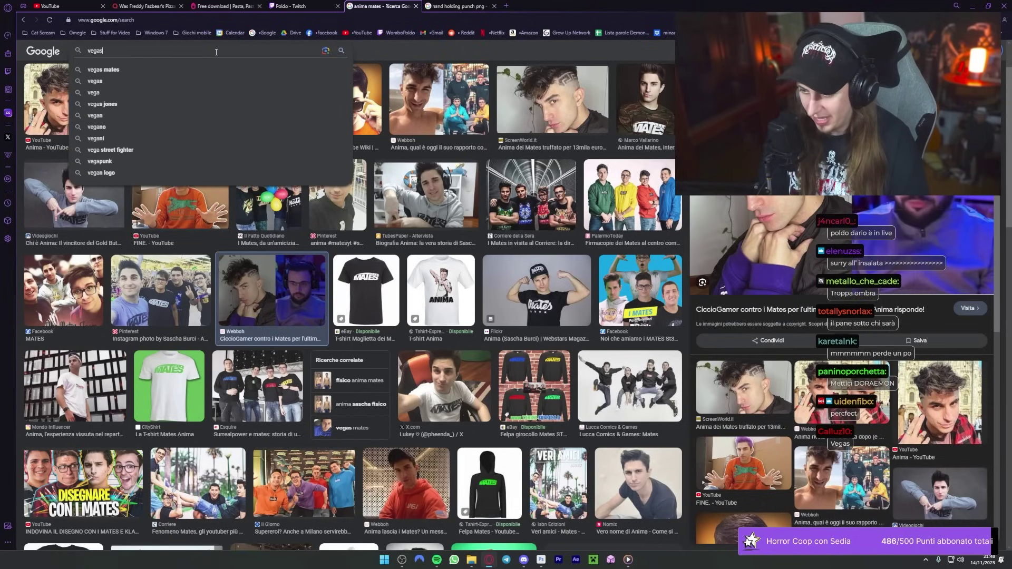
# Step: Search Google Images for 'vegas mates' and preview a close-up of a smiling man
pyautogui.press('Return')
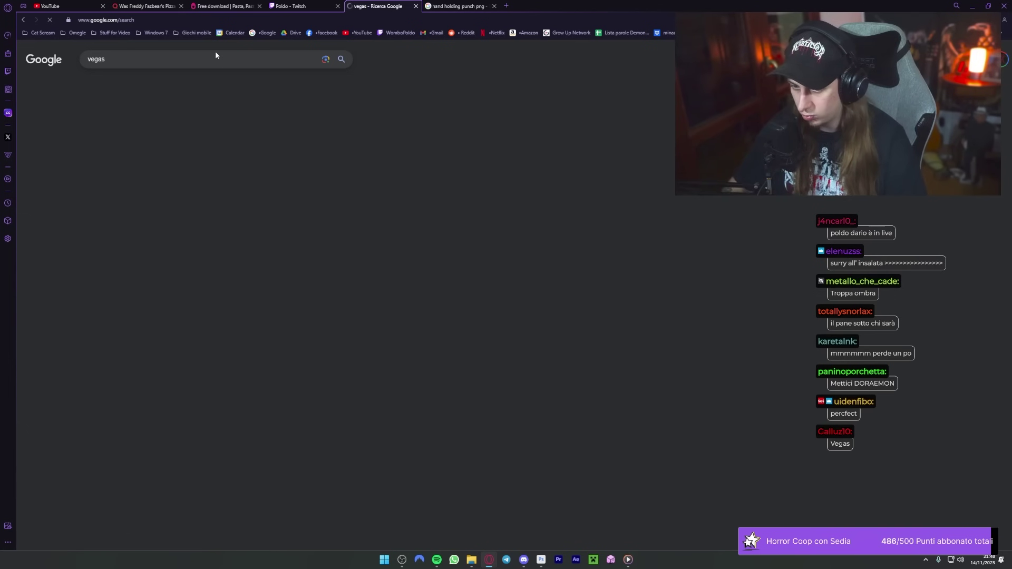
pyautogui.write(' m')
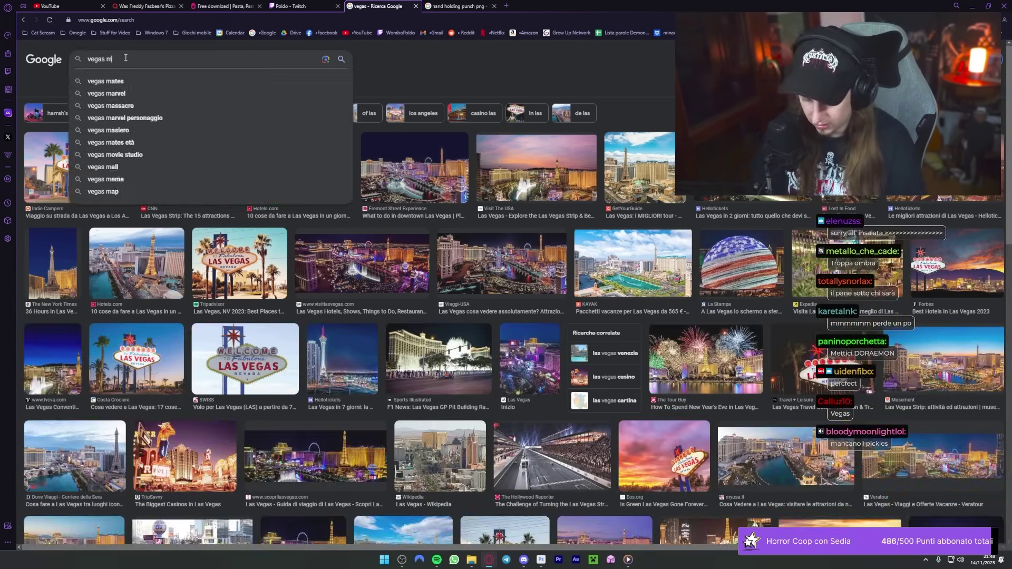
pyautogui.write('ates')
pyautogui.press('Return')
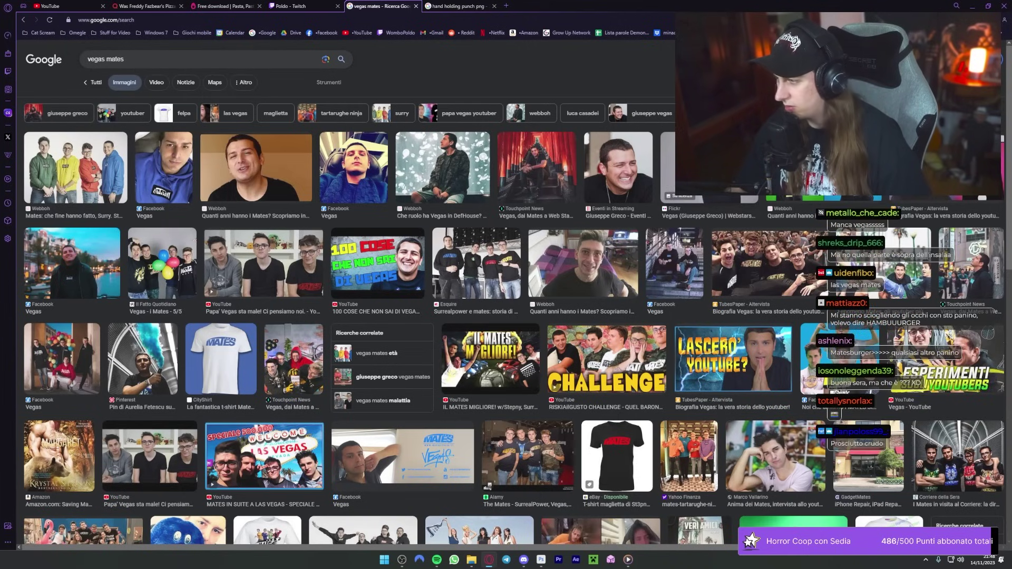
pyautogui.click(619, 167)
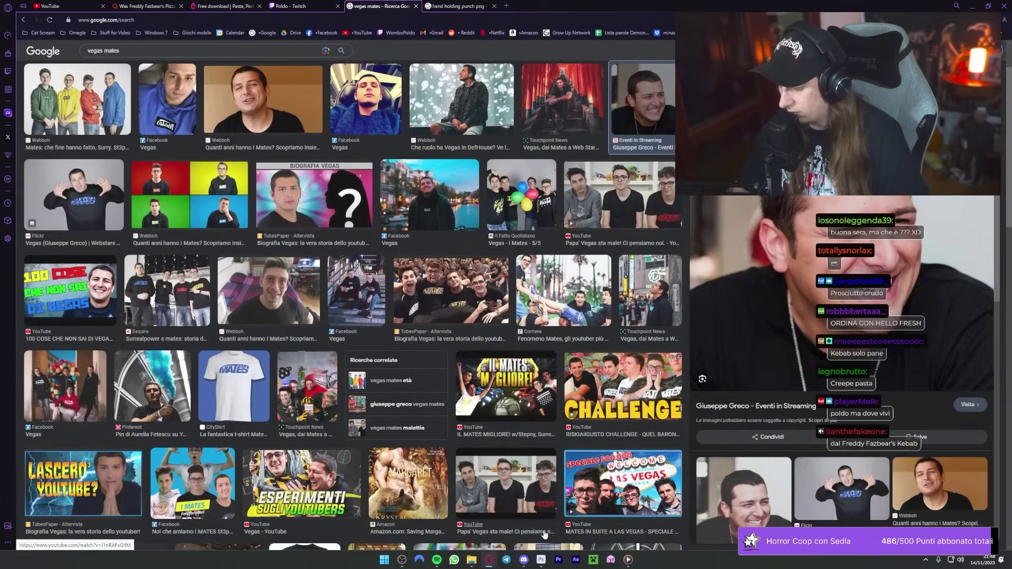
pyautogui.rightClick(541, 557)
# Step: Paste the smiling man's portrait into the burger document as Livello 8 and position it centrally
pyautogui.click(541, 559)
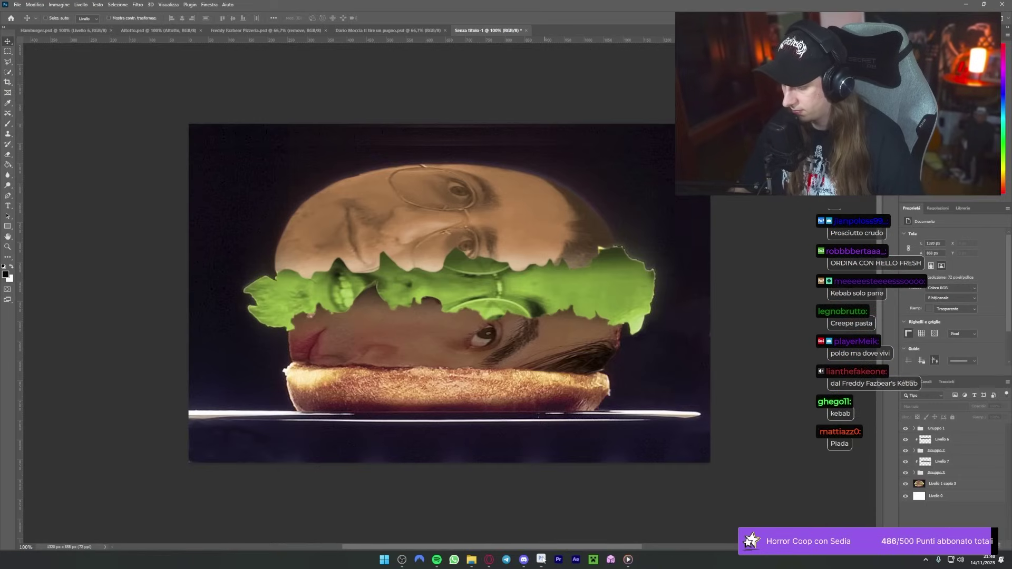
pyautogui.hotkey('ctrl', 'v')
pyautogui.hotkey('ctrl', 't')
pyautogui.moveTo(504, 315); pyautogui.dragTo(490, 258)
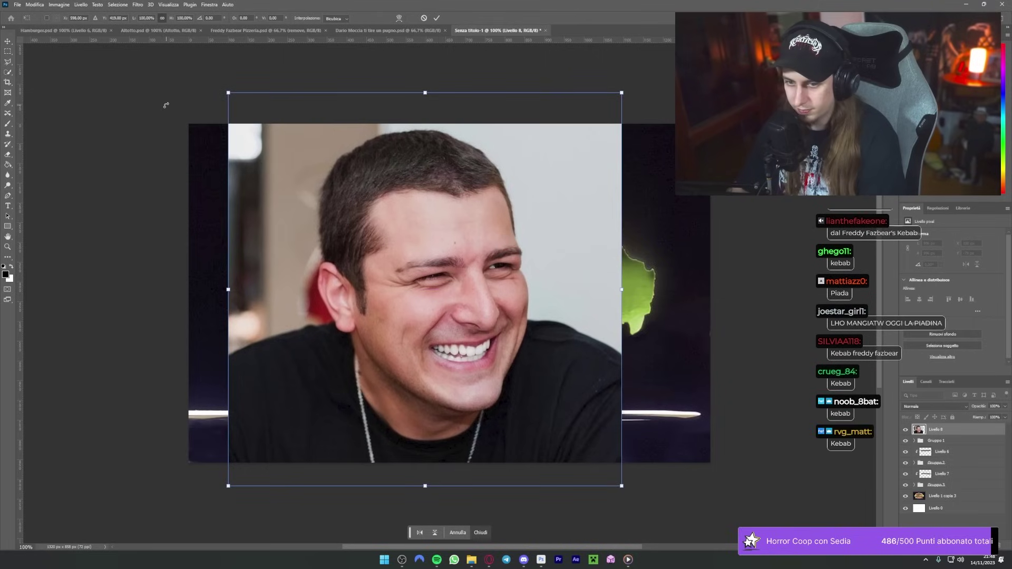
pyautogui.press('Return')
pyautogui.click(8, 72)
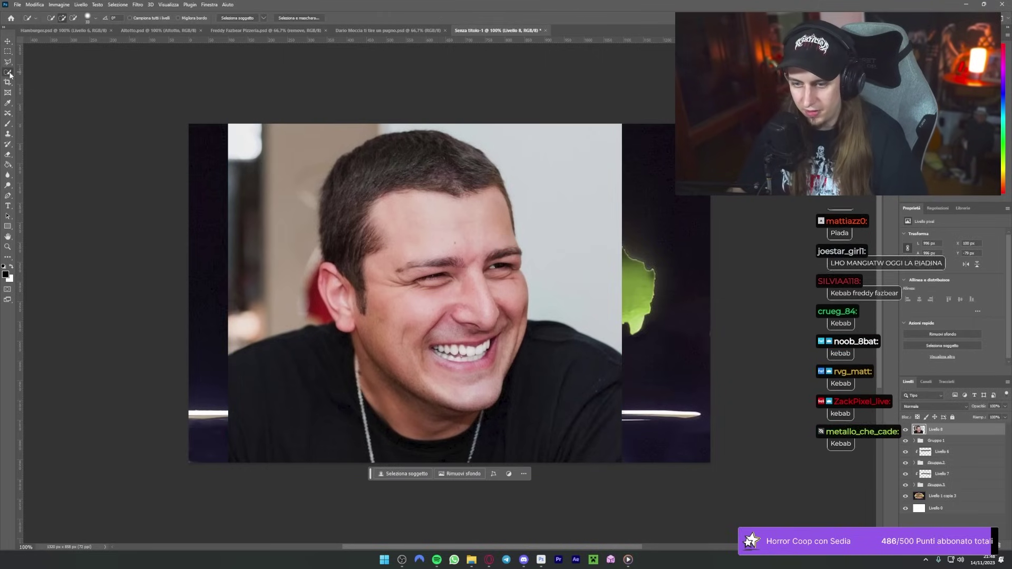
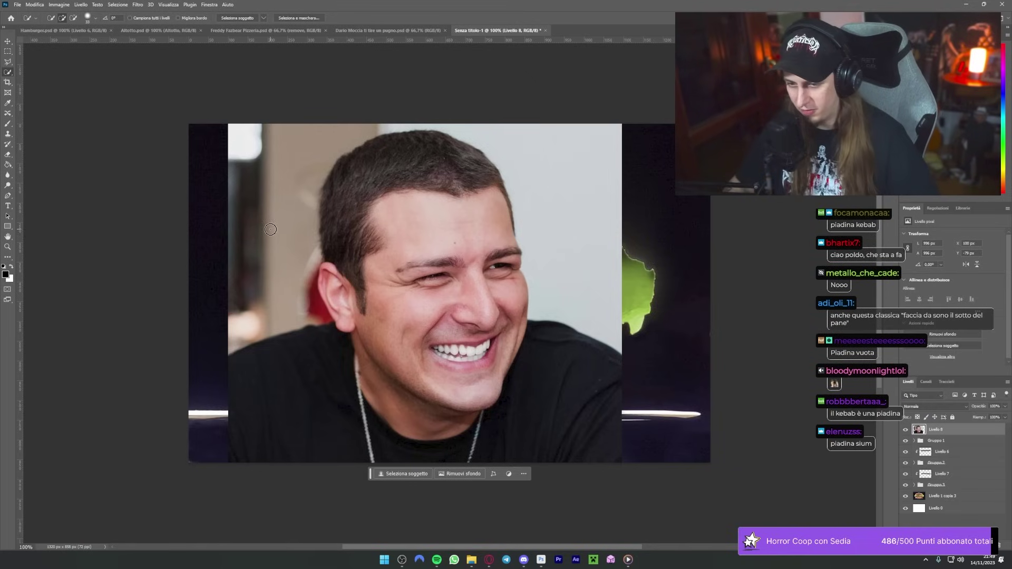
# Step: Select the laughing man's face and mask it with Smooth 25 and Contrast 26%
pyautogui.moveTo(380, 206); pyautogui.dragTo(452, 307)
pyautogui.moveTo(417, 416); pyautogui.dragTo(434, 439)
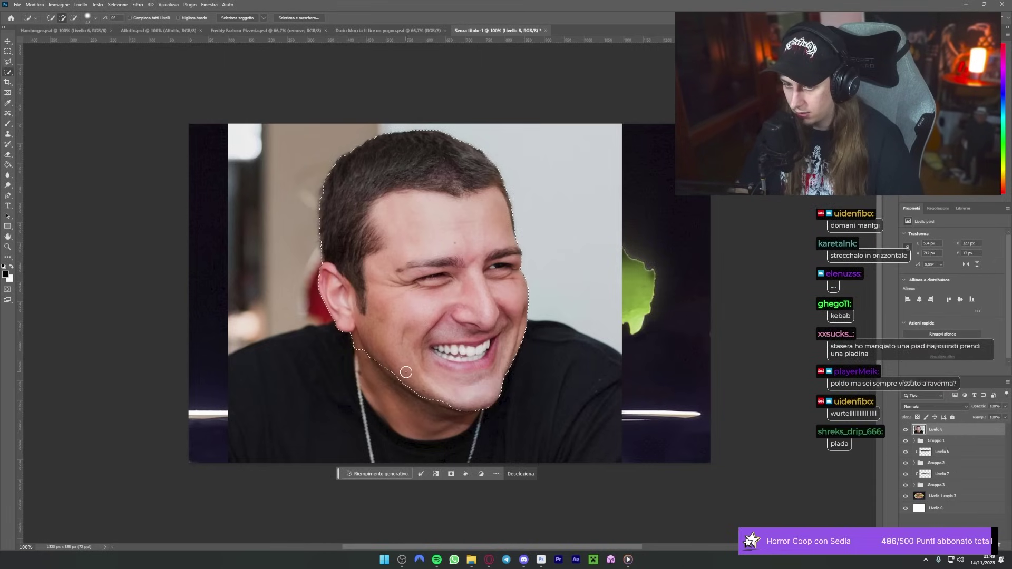
pyautogui.moveTo(373, 346)
pyautogui.mouseDown()
pyautogui.moveTo(397, 371)
pyautogui.moveTo(381, 397)
pyautogui.mouseUp()
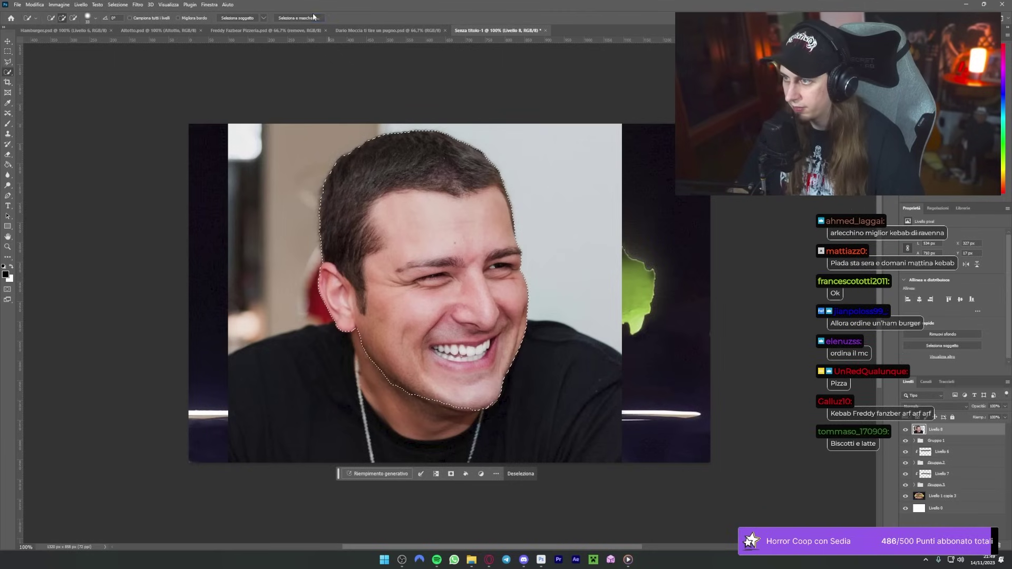
pyautogui.hotkey('ctrl', 'alt', 'r')
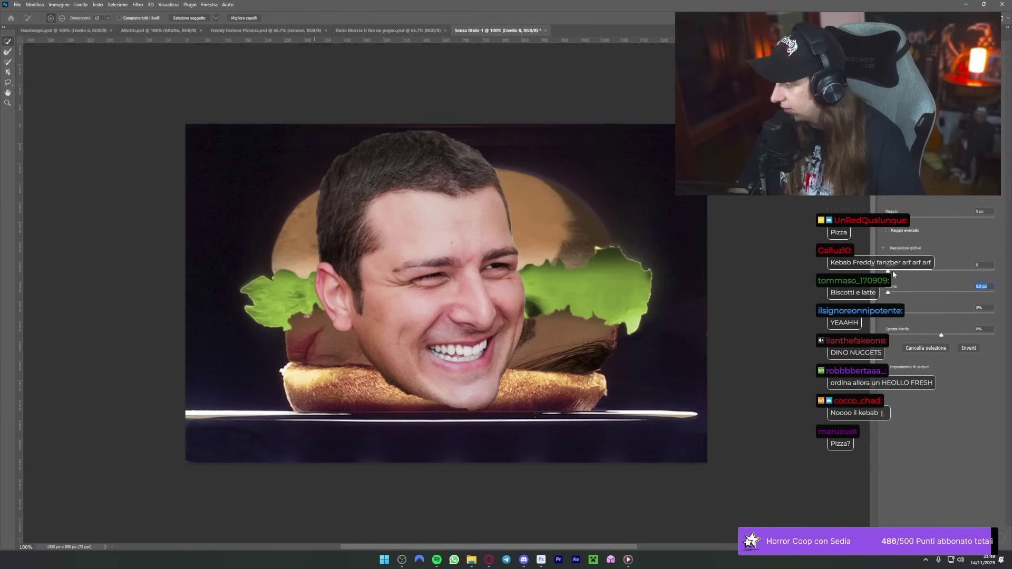
pyautogui.moveTo(911, 275); pyautogui.dragTo(915, 273)
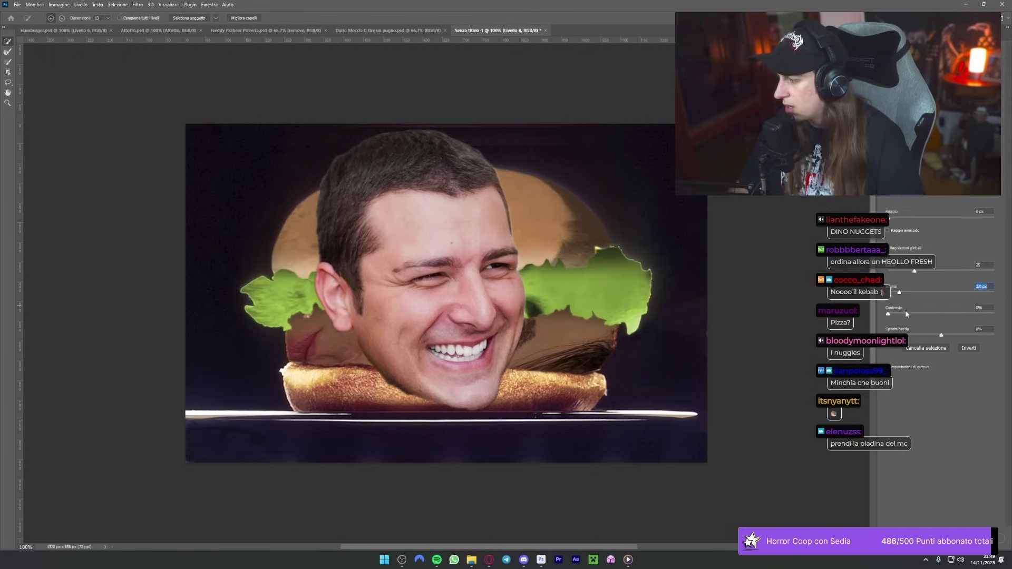
pyautogui.moveTo(906, 313); pyautogui.dragTo(916, 315)
pyautogui.press('Return')
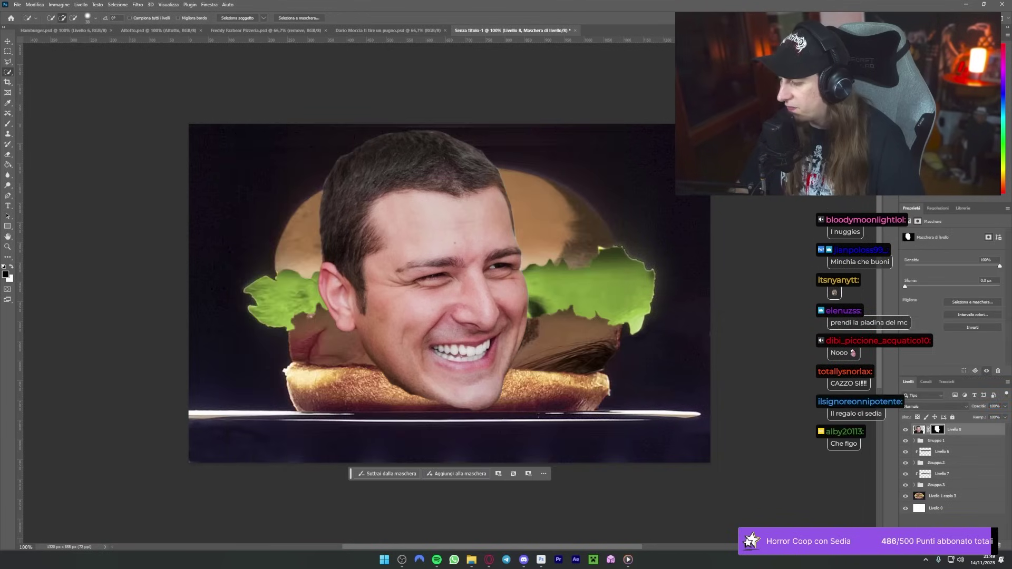
# Step: Move the masked face layer, Livello 8, below the burger layers
pyautogui.click(10, 40)
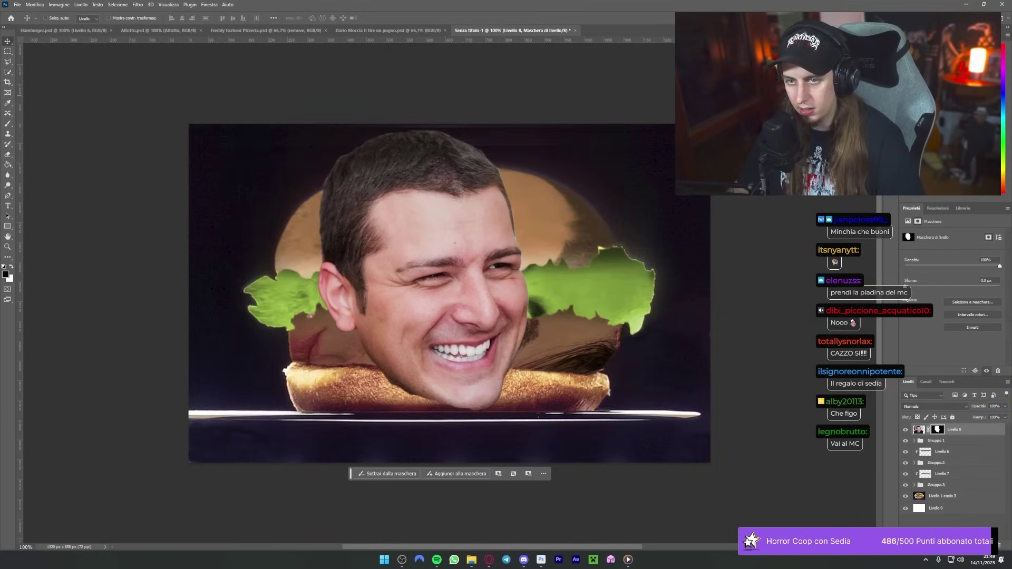
pyautogui.click(402, 560)
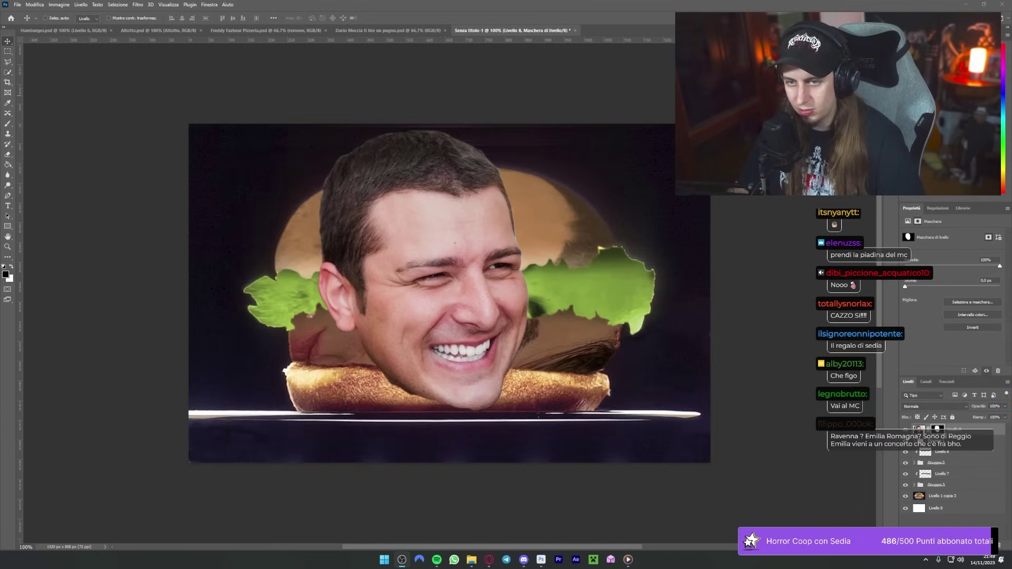
pyautogui.click(942, 428)
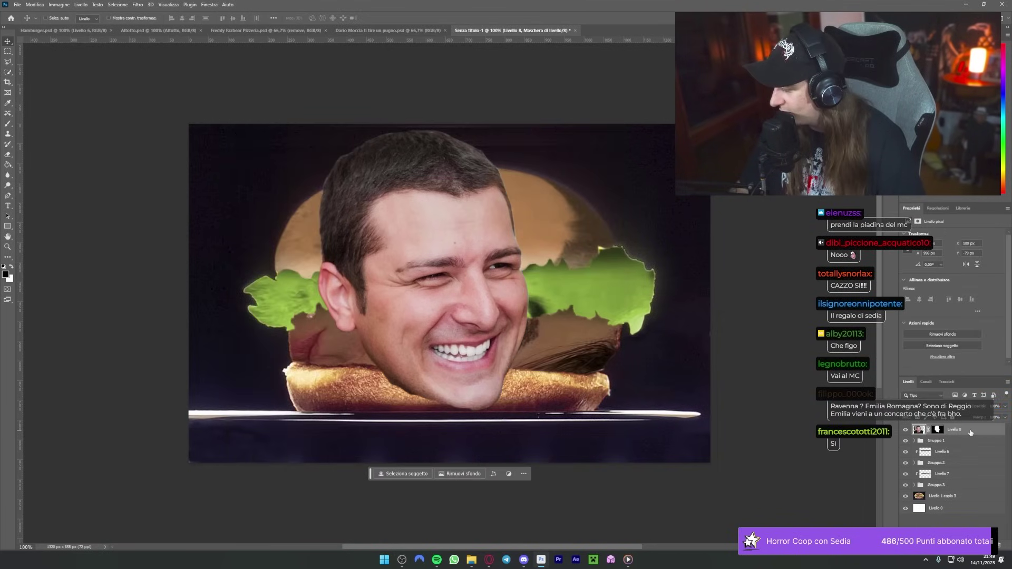
pyautogui.moveTo(943, 430); pyautogui.dragTo(976, 495)
# Step: Hide the face and mask the bottom bun with Shift Edge +49% and Feather 1.9 px
pyautogui.click(906, 483)
pyautogui.click(944, 496)
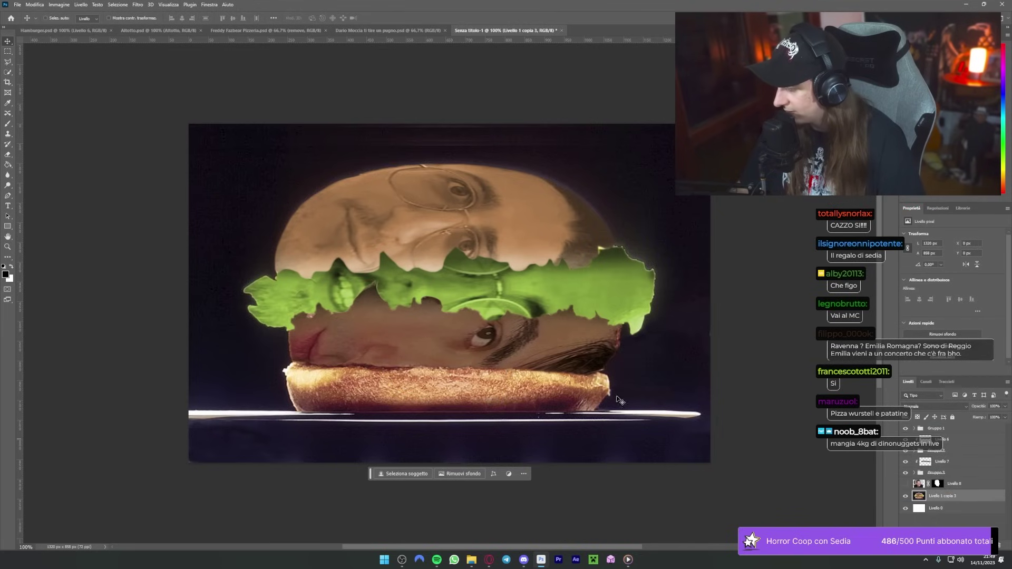
pyautogui.click(11, 72)
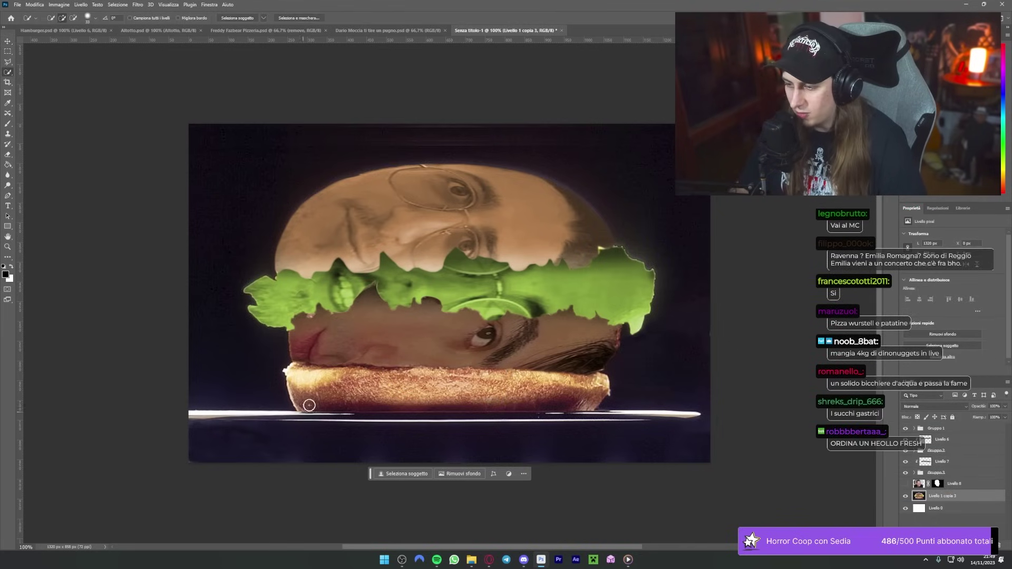
pyautogui.moveTo(554, 393); pyautogui.dragTo(515, 423)
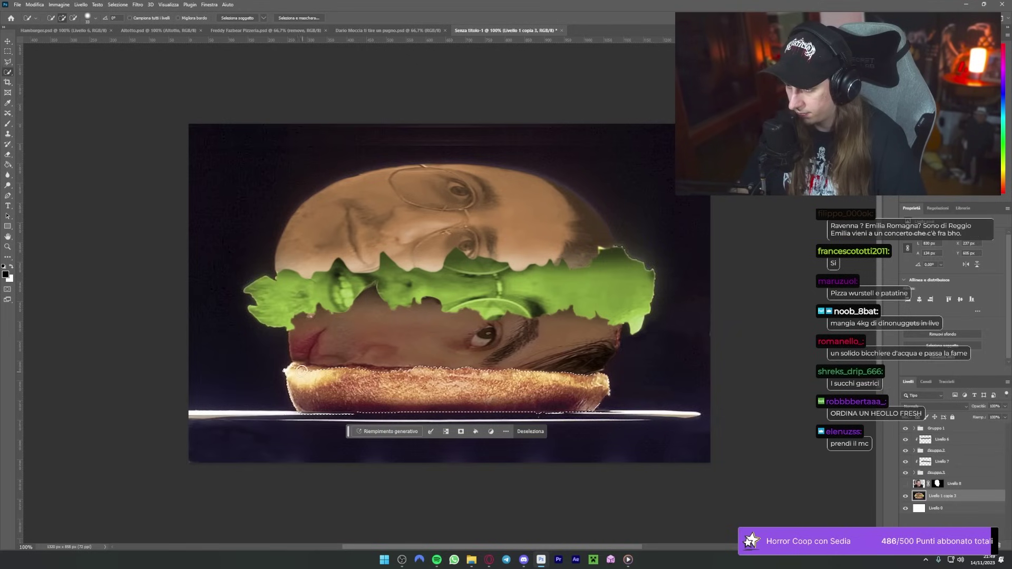
pyautogui.moveTo(311, 372); pyautogui.dragTo(427, 388)
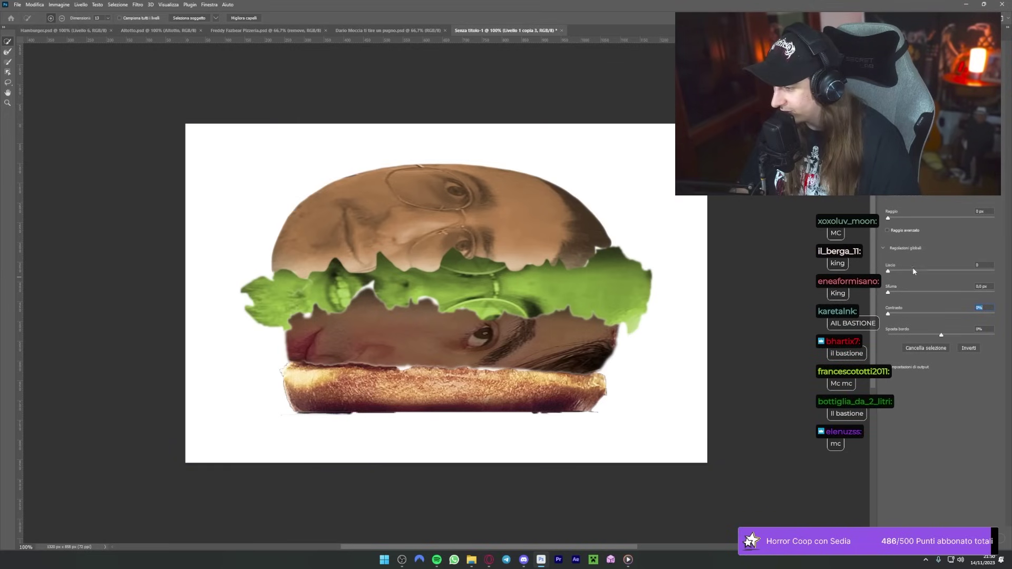
pyautogui.moveTo(947, 336); pyautogui.dragTo(968, 335)
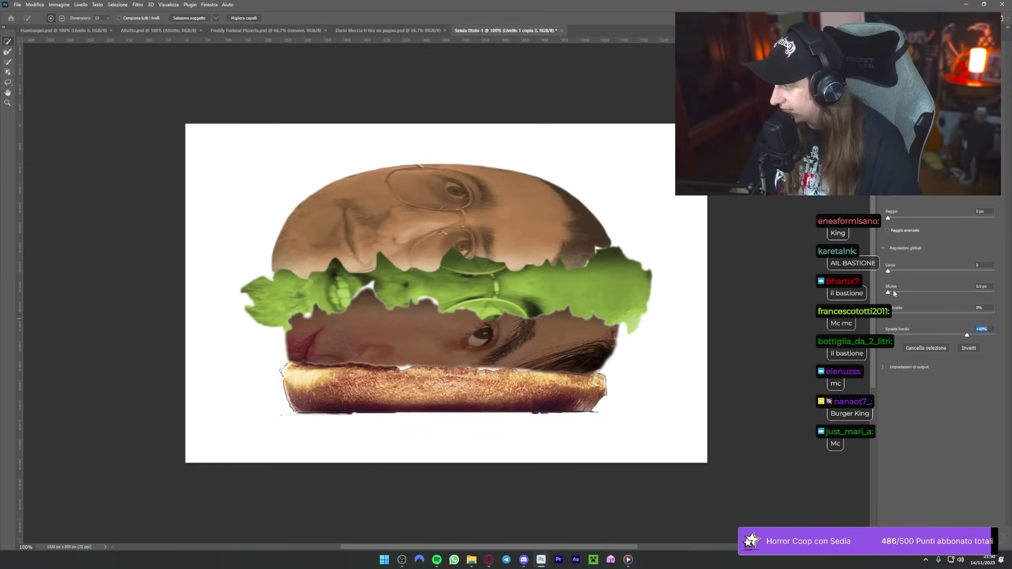
pyautogui.moveTo(907, 293); pyautogui.dragTo(900, 296)
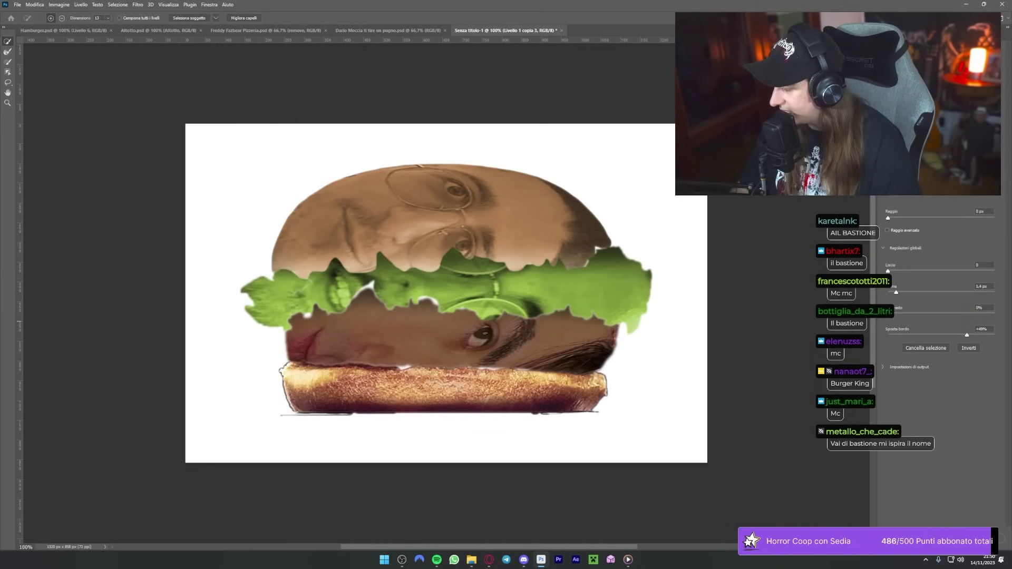
pyautogui.click(949, 505)
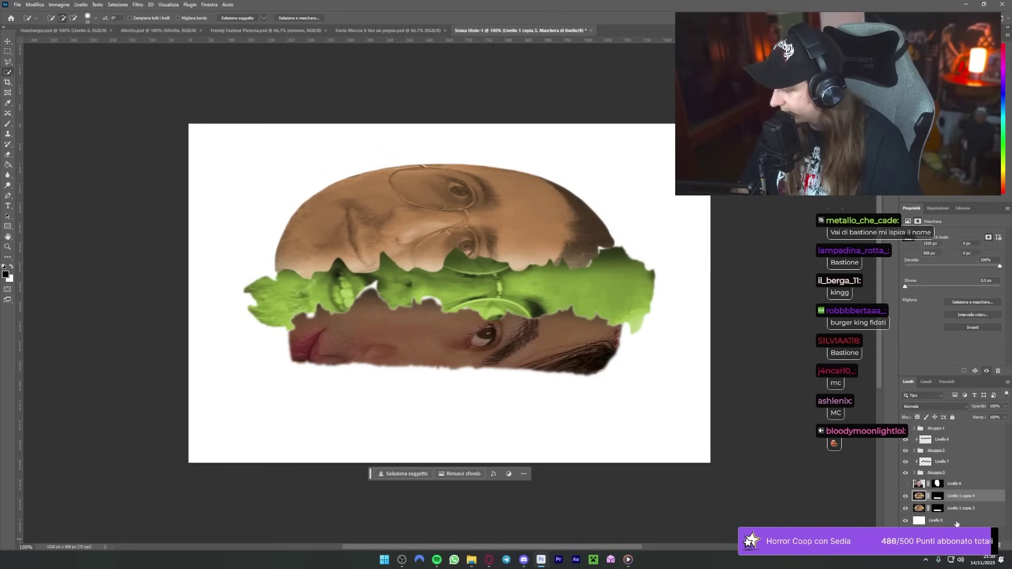
# Step: Delete the burger layer's extra mask and clip Livello 8 to the bottom-bun layer
pyautogui.rightClick(938, 507)
pyautogui.click(952, 450)
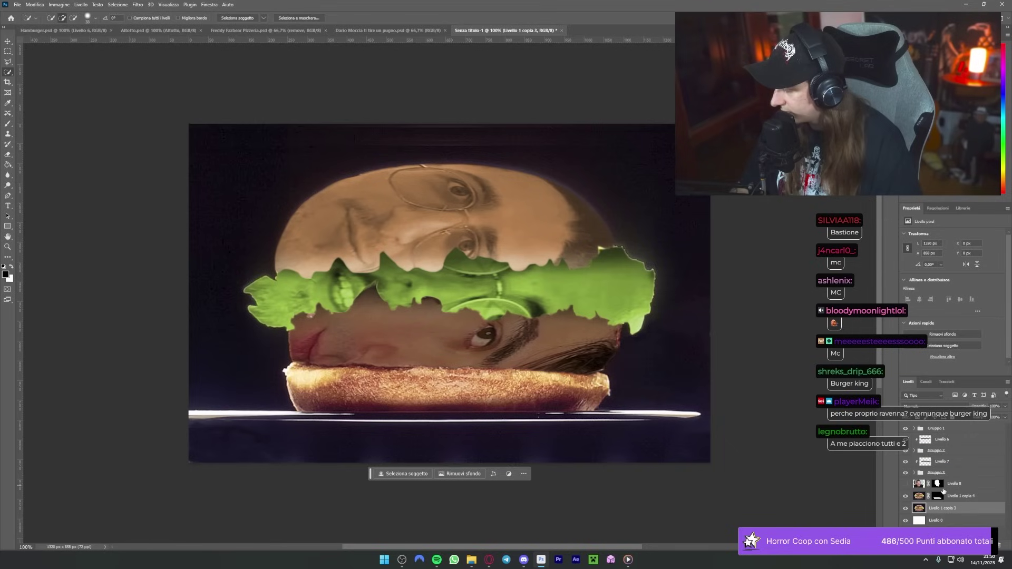
pyautogui.click(906, 483)
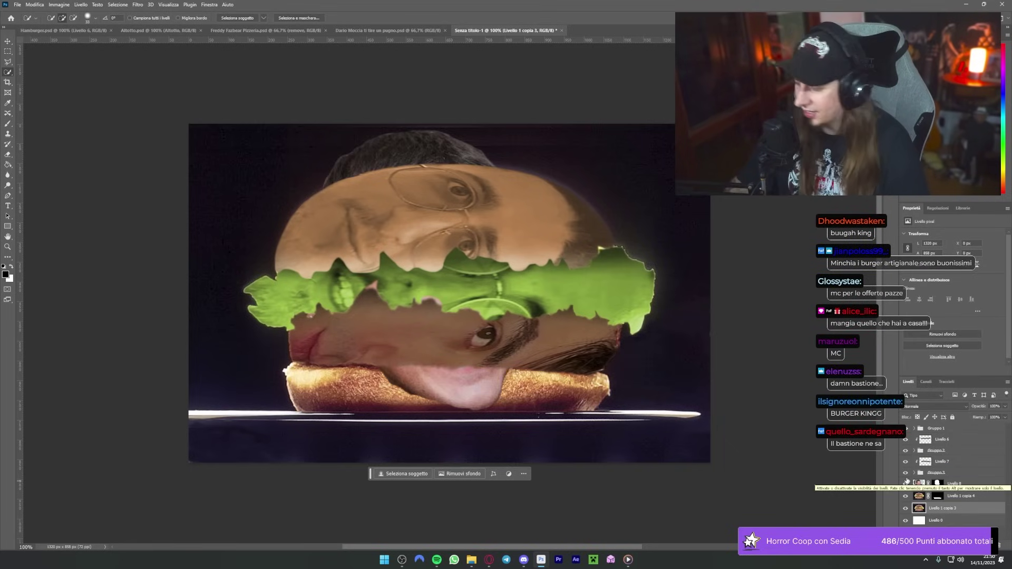
pyautogui.keyDown('alt'); pyautogui.click(964, 501); pyautogui.keyUp('alt')
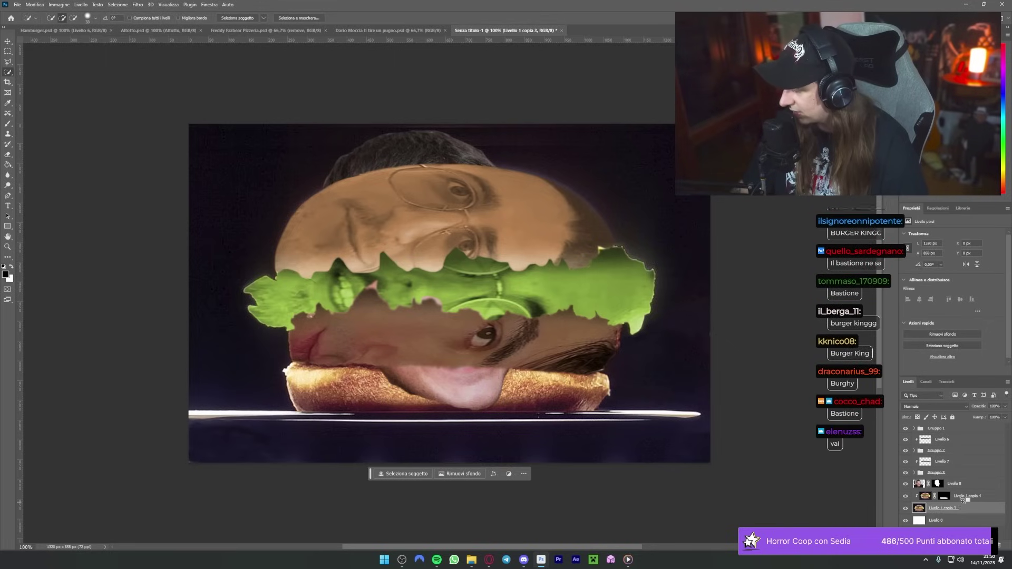
pyautogui.click(951, 484)
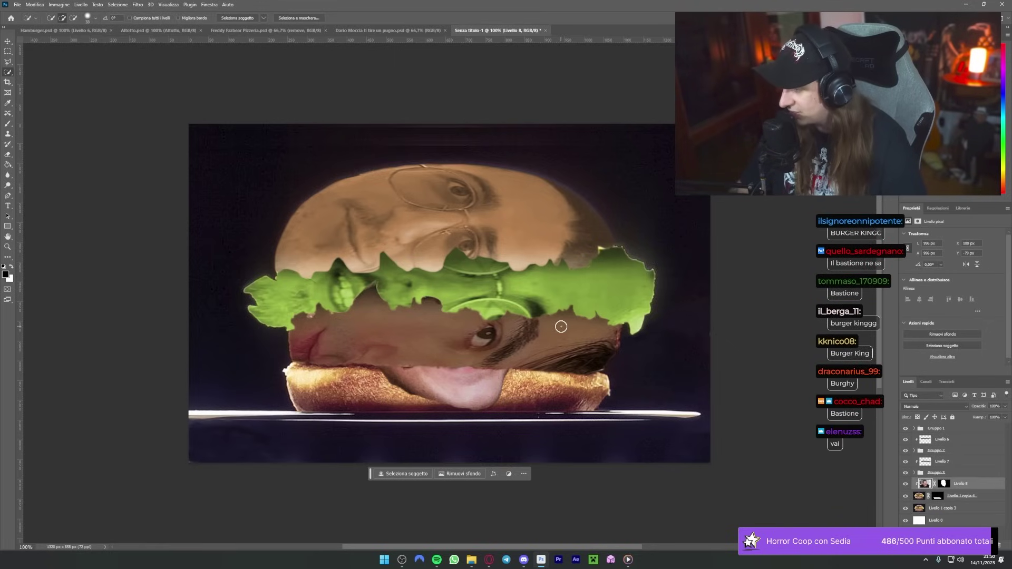
# Step: Rotate Livello 8 about 90° and stretch it across the bottom bun
pyautogui.hotkey('ctrl', 't')
pyautogui.moveTo(502, 276); pyautogui.dragTo(443, 316)
pyautogui.moveTo(633, 527)
pyautogui.mouseDown()
pyautogui.moveTo(508, 379)
pyautogui.moveTo(539, 324)
pyautogui.moveTo(689, 348)
pyautogui.mouseUp()
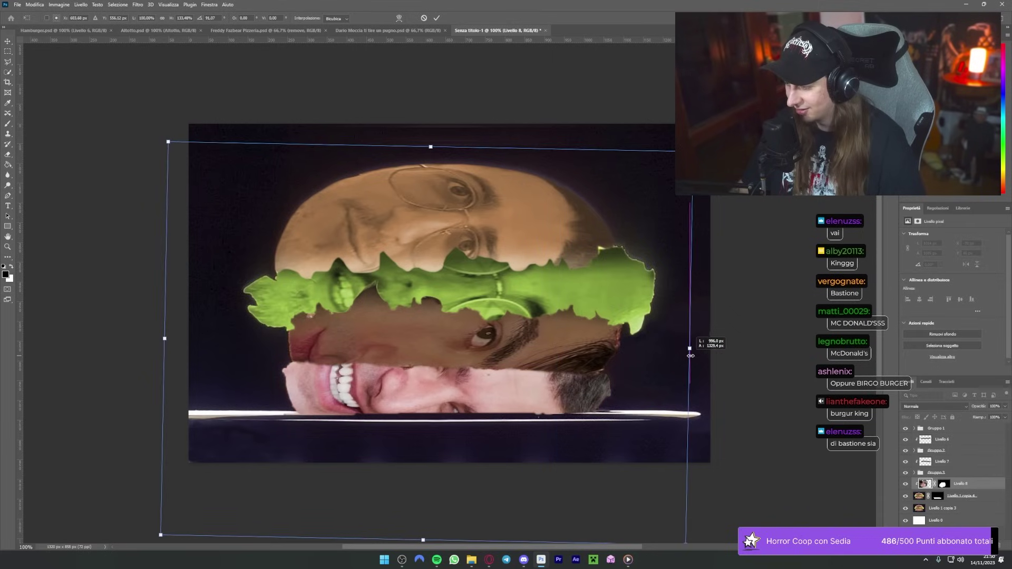
pyautogui.moveTo(429, 146); pyautogui.dragTo(462, 263)
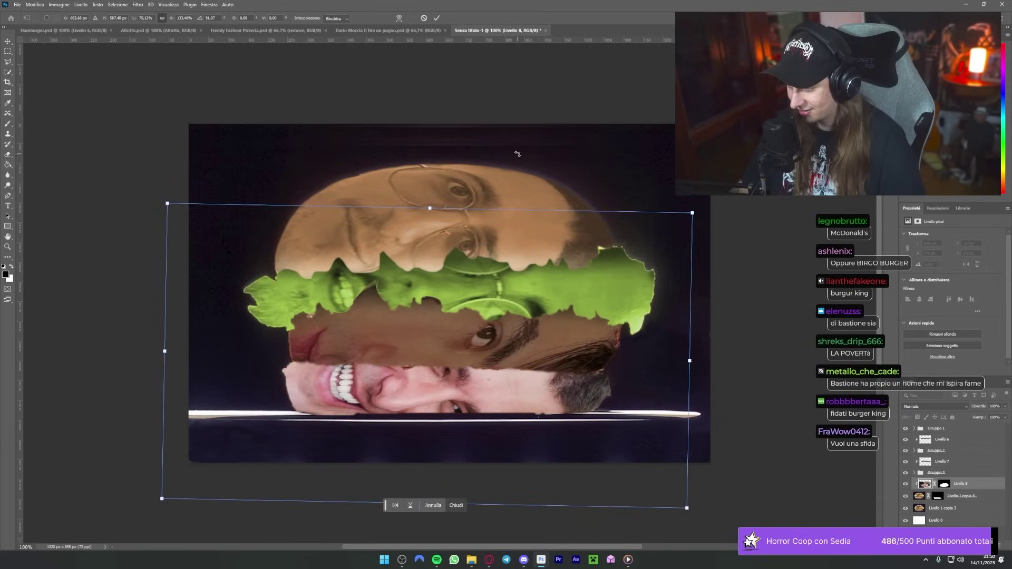
pyautogui.press('Return')
pyautogui.press('w')
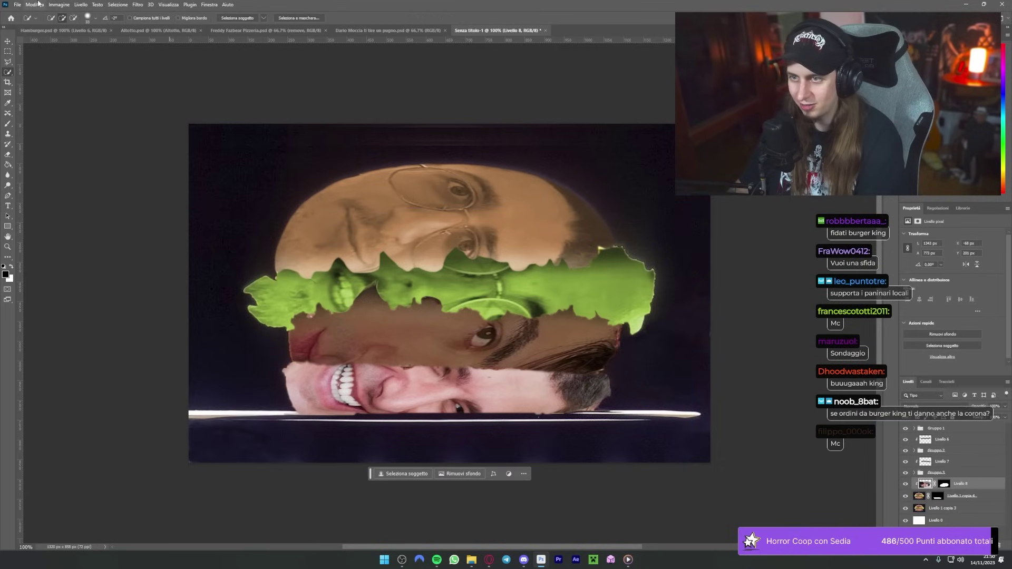
pyautogui.click(39, 4)
pyautogui.moveTo(79, 27)
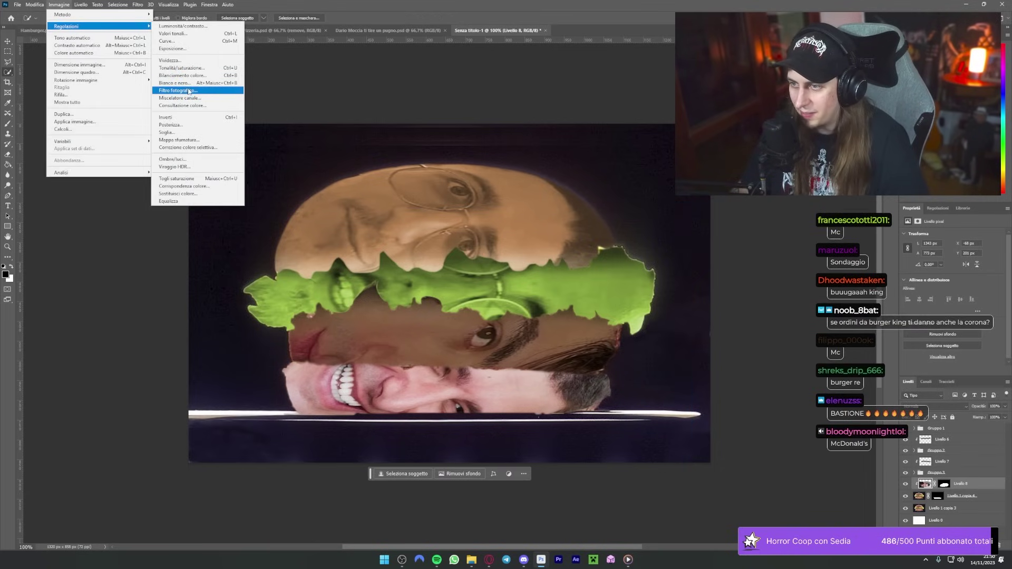
# Step: Colorize the bottom-bun face in Hue/Saturation with a warm yellow hue and Lightness -7
pyautogui.click(188, 91)
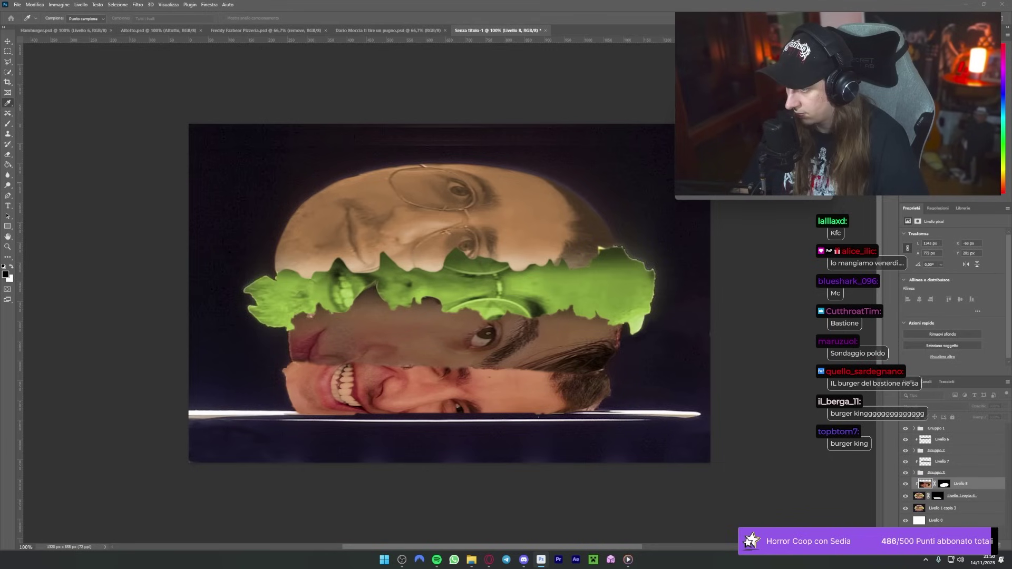
pyautogui.press('w')
pyautogui.click(59, 4)
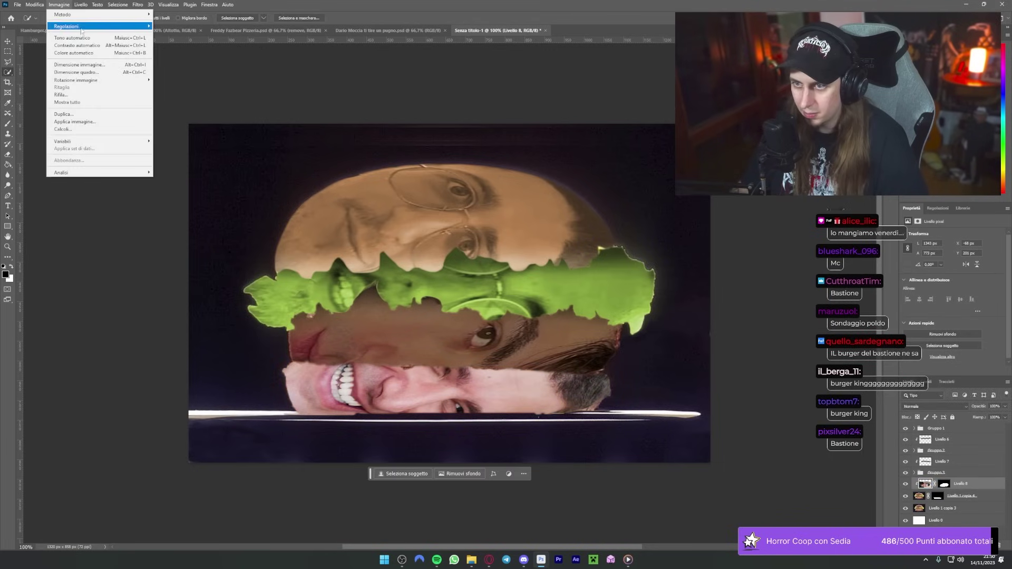
pyautogui.click(198, 68)
pyautogui.click(799, 218)
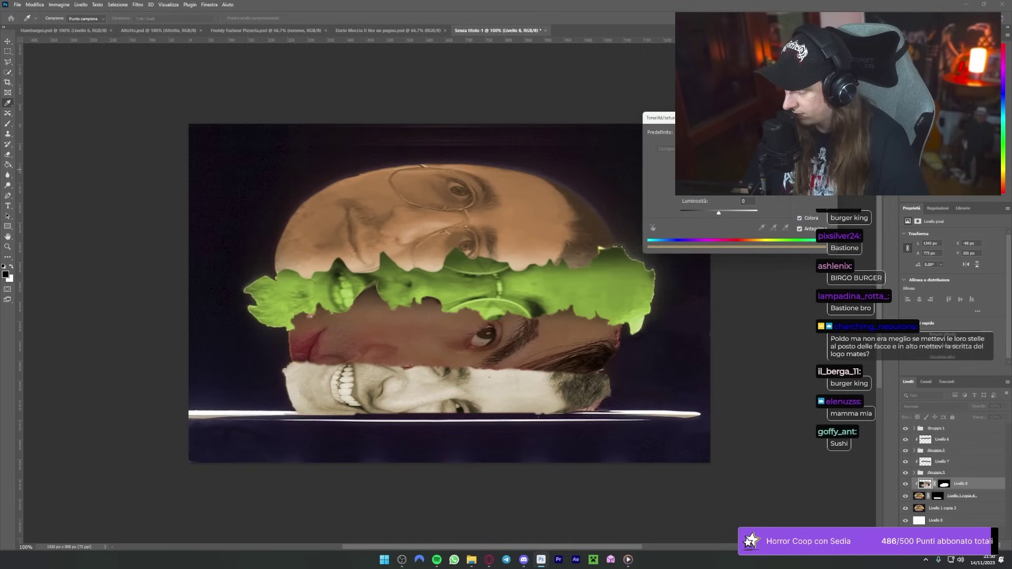
pyautogui.moveTo(702, 198)
pyautogui.mouseDown()
pyautogui.moveTo(727, 196)
pyautogui.moveTo(710, 195)
pyautogui.mouseUp()
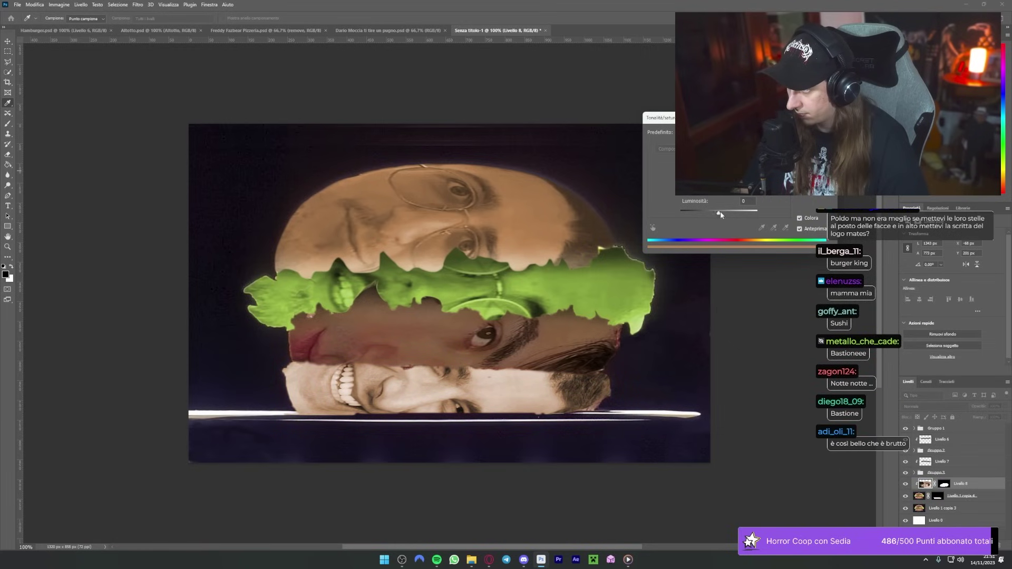
pyautogui.moveTo(720, 214); pyautogui.dragTo(716, 213)
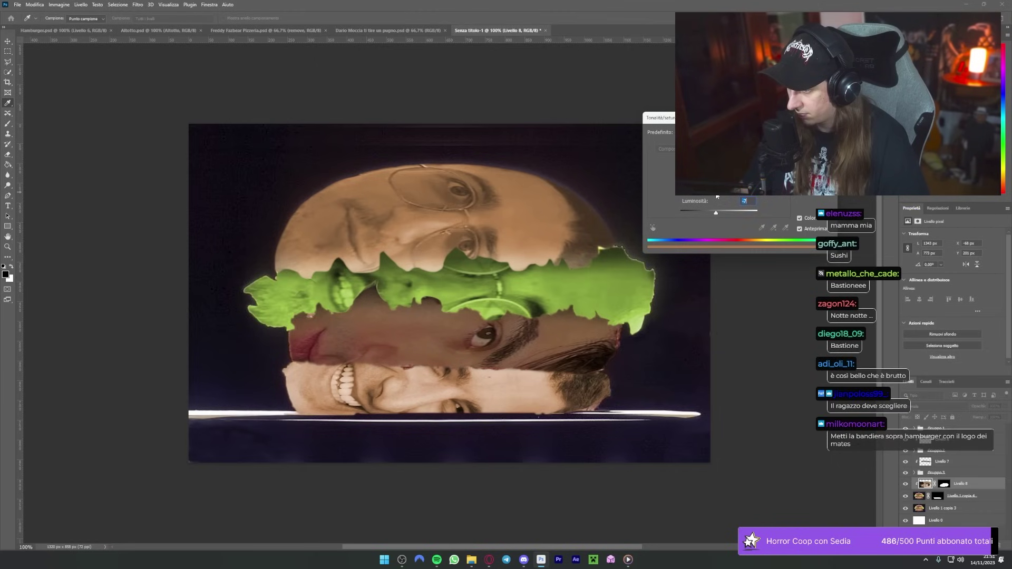
pyautogui.press('Return')
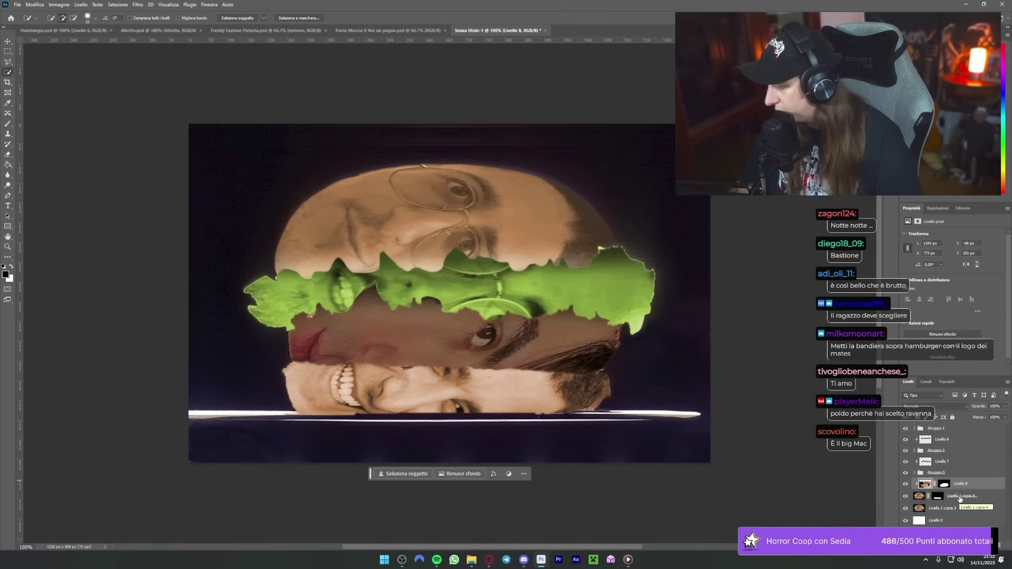
# Step: Group Livello 8 and Livello 1 copia 4 into Gruppo 4 above Livello 7
pyautogui.keyDown('ctrl'); pyautogui.click(985, 499); pyautogui.keyUp('ctrl')
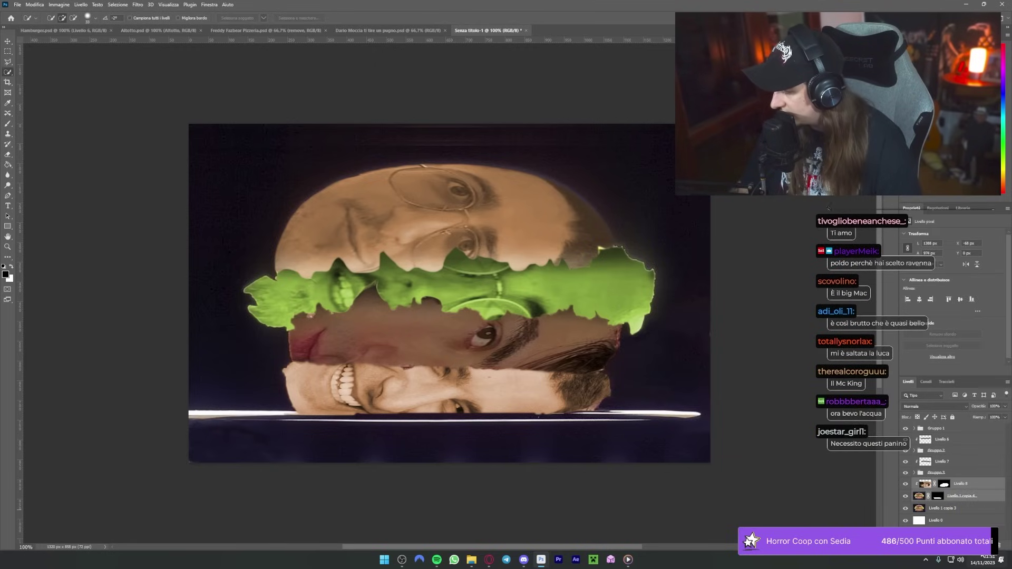
pyautogui.hotkey('ctrl', 'g')
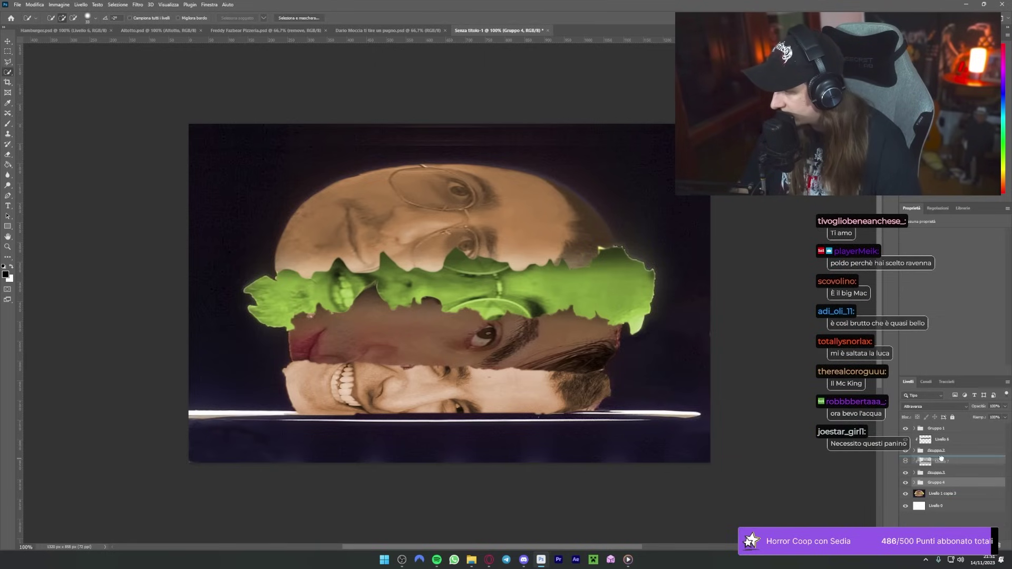
pyautogui.moveTo(942, 470); pyautogui.dragTo(941, 462)
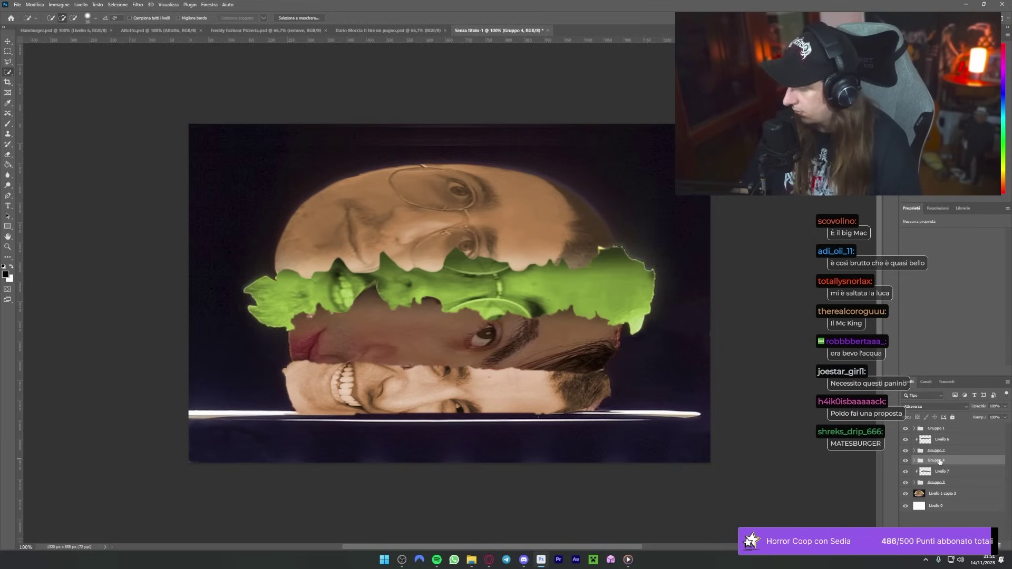
# Step: Toggle Gruppo 4 and Gruppo 3 visibility to check the result, then select Livello 7
pyautogui.click(906, 461)
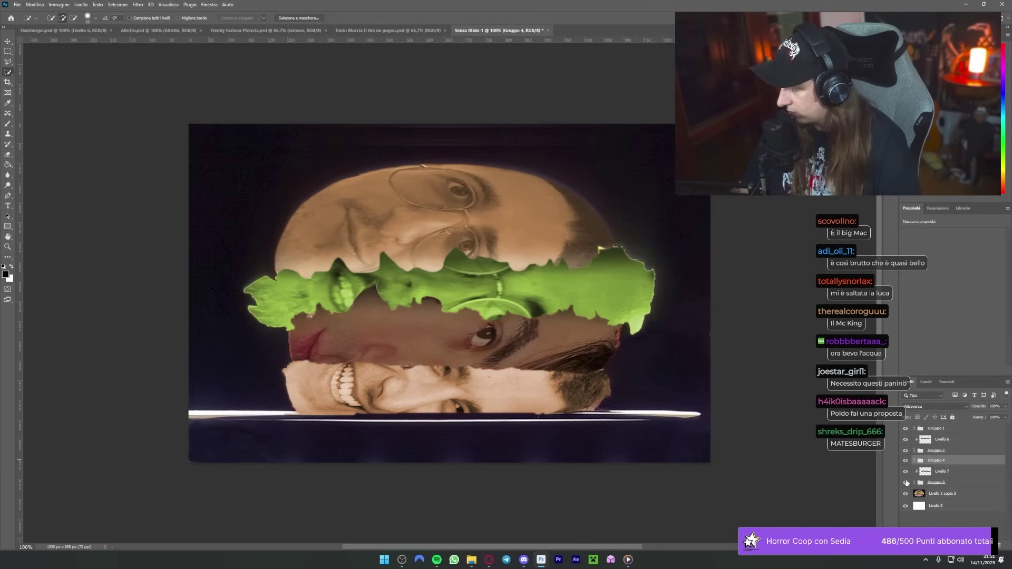
pyautogui.click(906, 483)
pyautogui.click(946, 483)
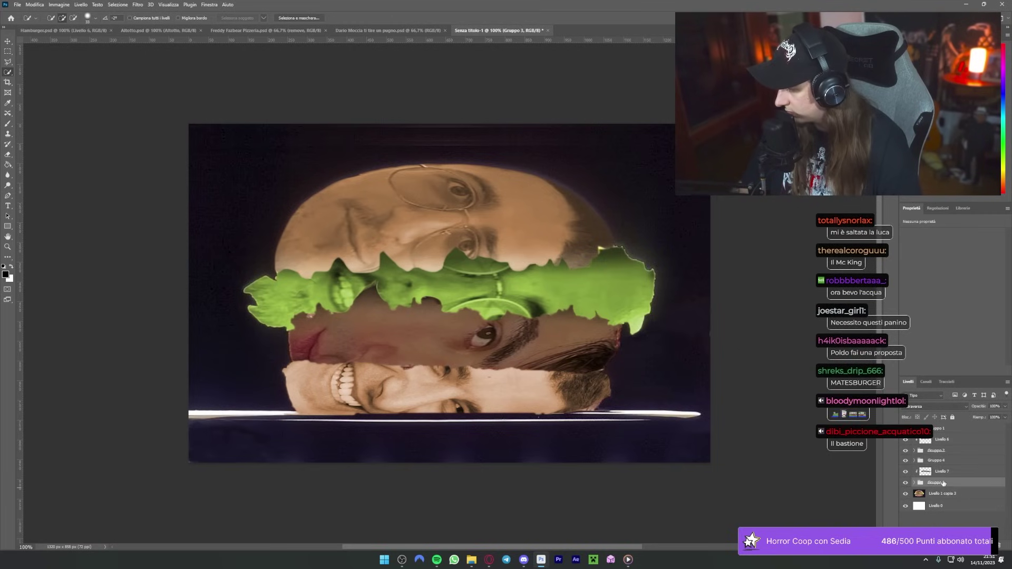
pyautogui.click(938, 473)
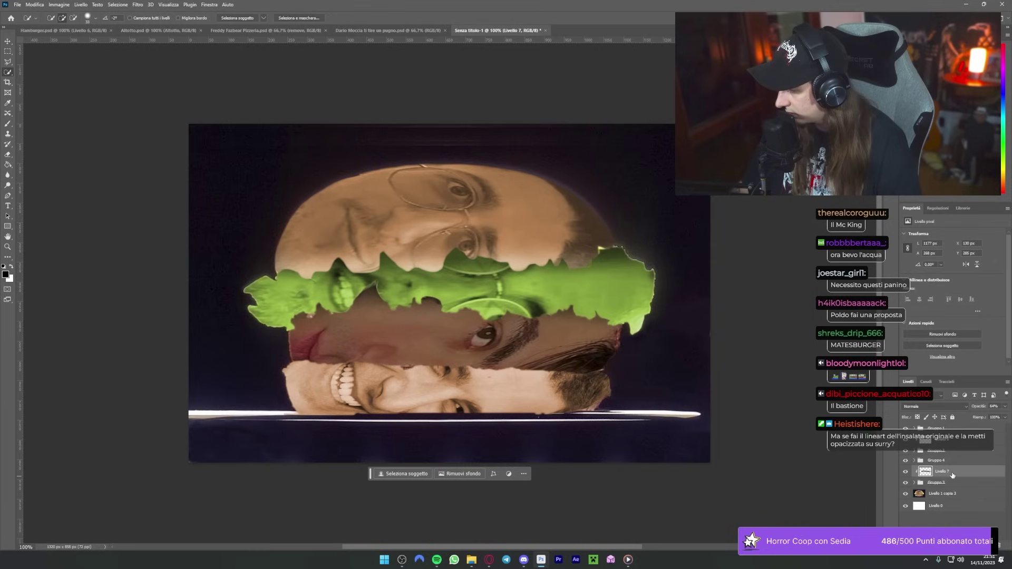
pyautogui.press('b')
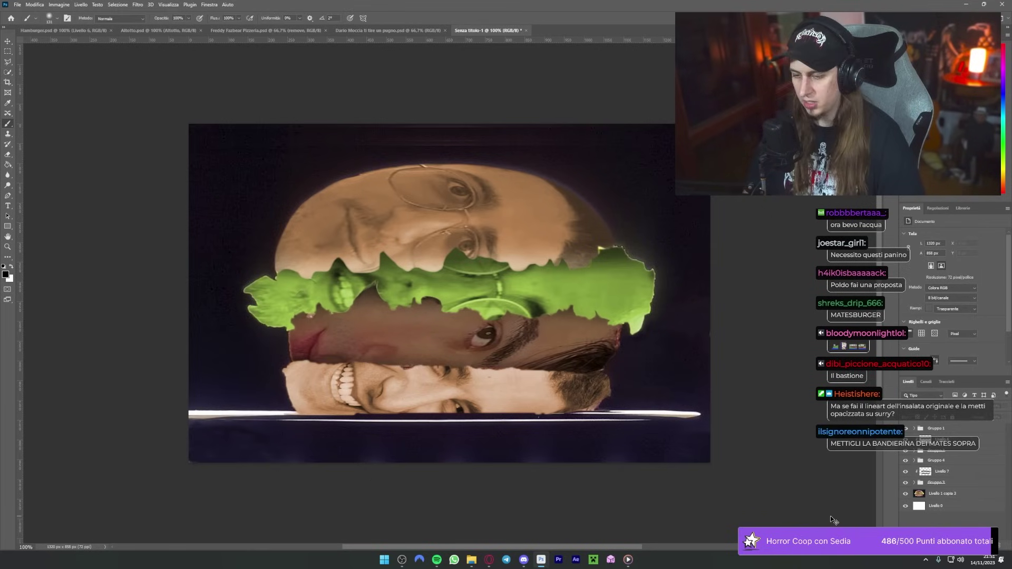
pyautogui.hotkey('ctrl', '-')
pyautogui.hotkey('ctrl', '-')
pyautogui.hotkey('ctrl', '-')
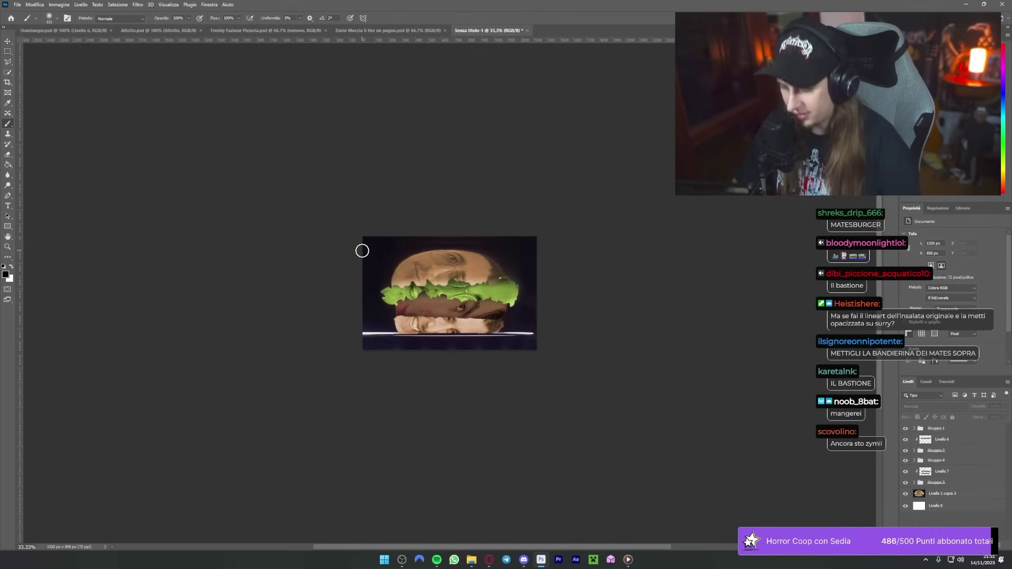
# Step: Search Google Images for 'small flag png' and open the American toothpick flag
pyautogui.hotkey('ctrl', '+')
pyautogui.hotkey('ctrl', '+')
pyautogui.click(489, 560)
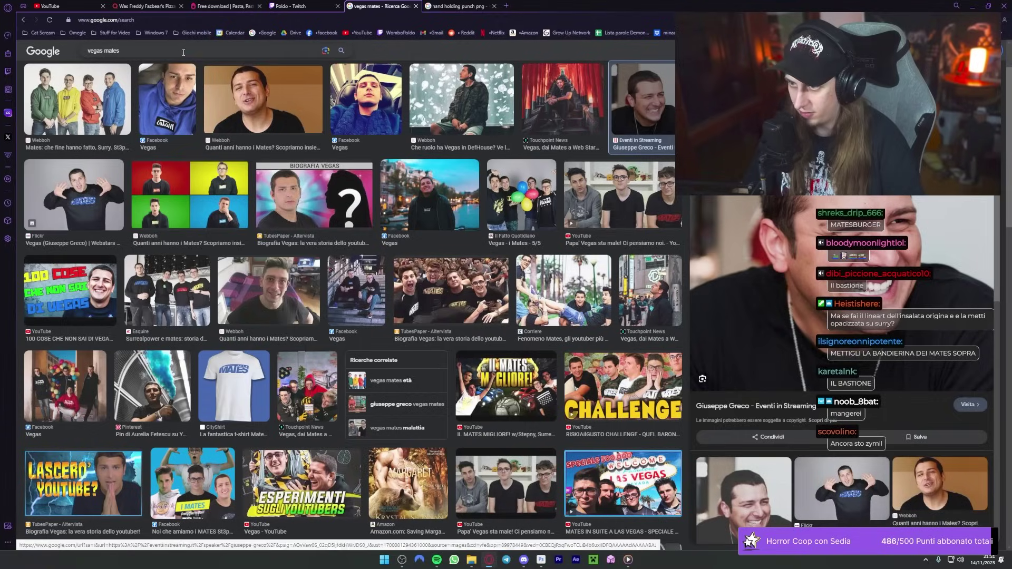
pyautogui.tripleClick(182, 51)
pyautogui.write('small flag')
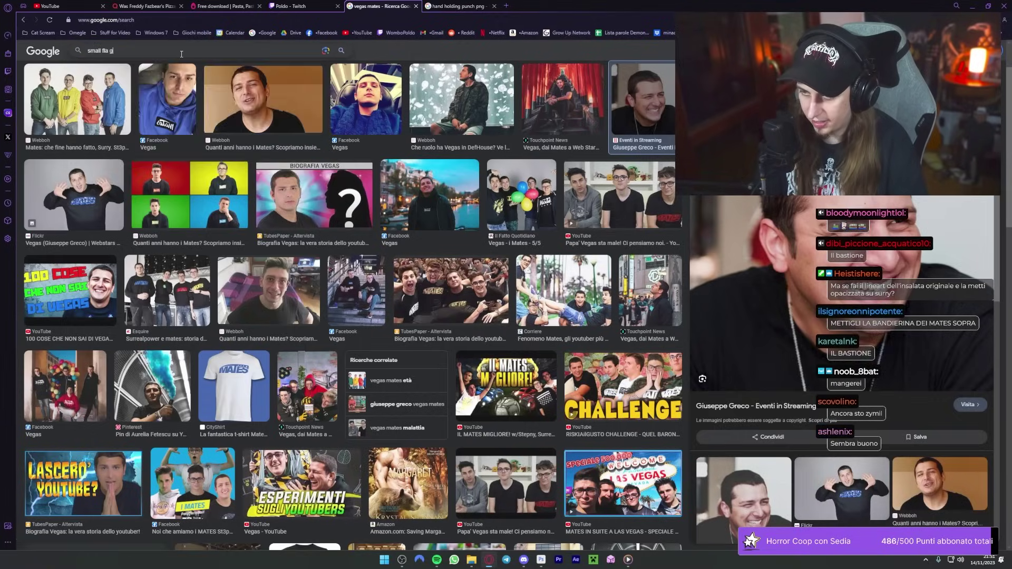
pyautogui.write(' png')
pyautogui.press('Return')
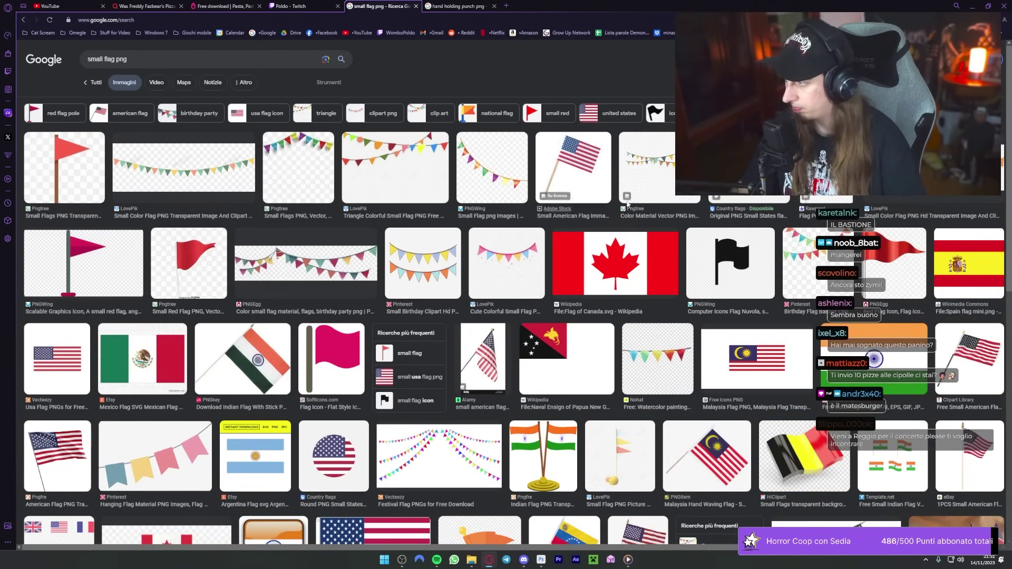
pyautogui.click(573, 172)
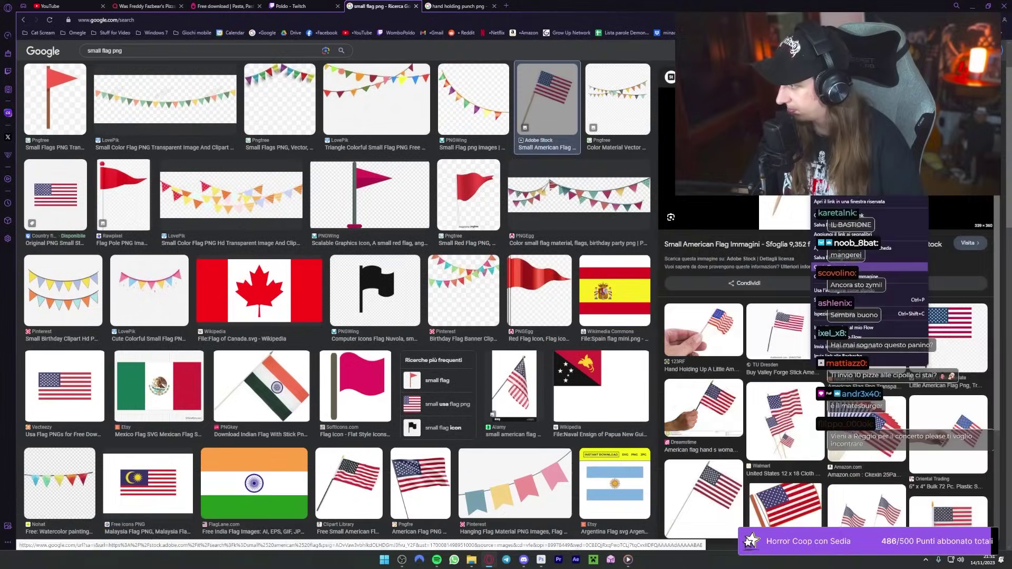
# Step: Paste the American flag onto the burger, then enlarge and tilt it
pyautogui.hotkey('alt', 'Tab')
pyautogui.hotkey('ctrl', 'v')
pyautogui.hotkey('ctrl', 't')
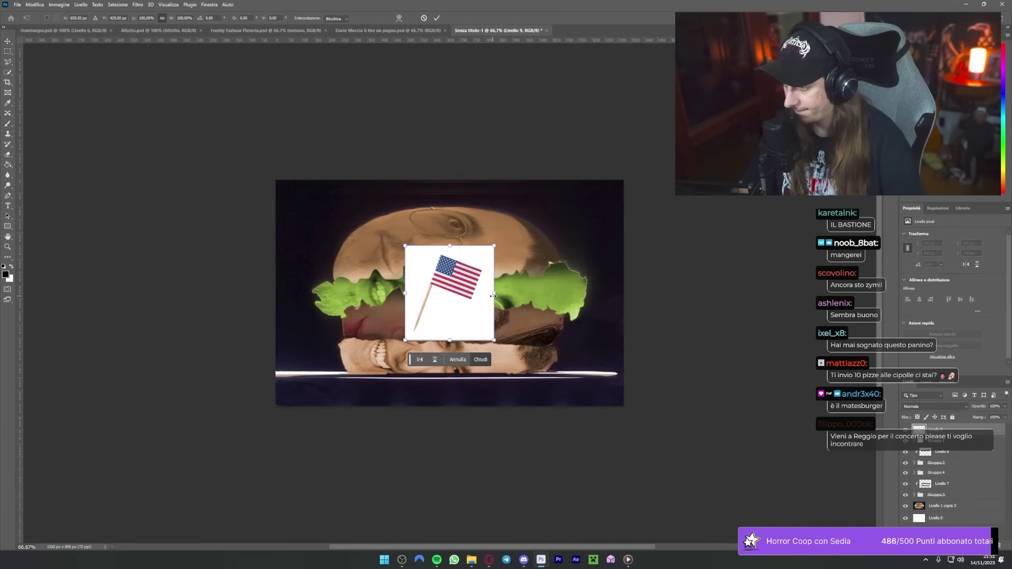
pyautogui.moveTo(538, 296); pyautogui.dragTo(526, 266)
pyautogui.press('Return')
pyautogui.press('b')
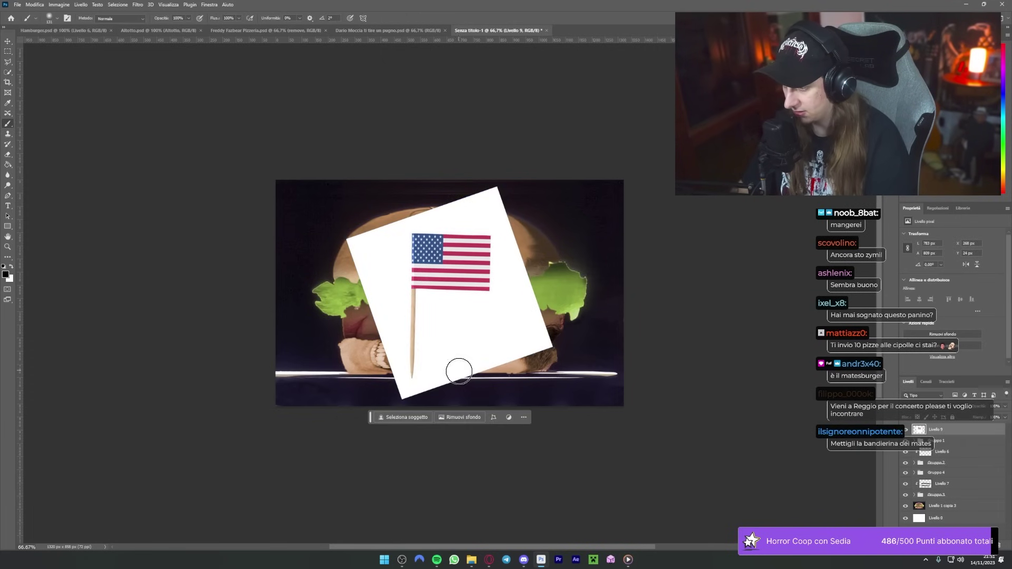
pyautogui.click(489, 559)
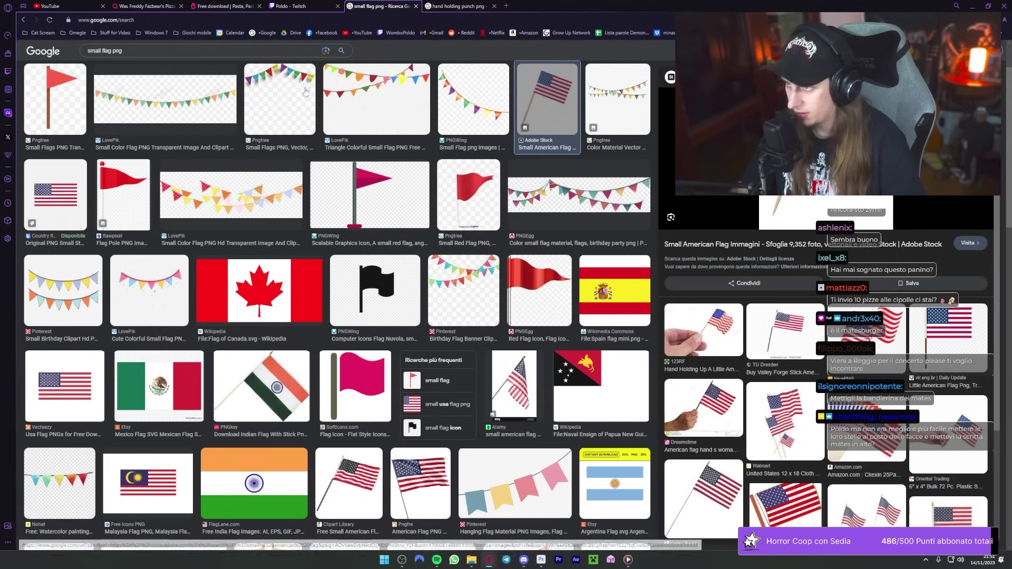
# Step: Search 'mates logo' and copy the colourful four-leaf Mates logo image
pyautogui.click(226, 51)
pyautogui.press('BackSpace')
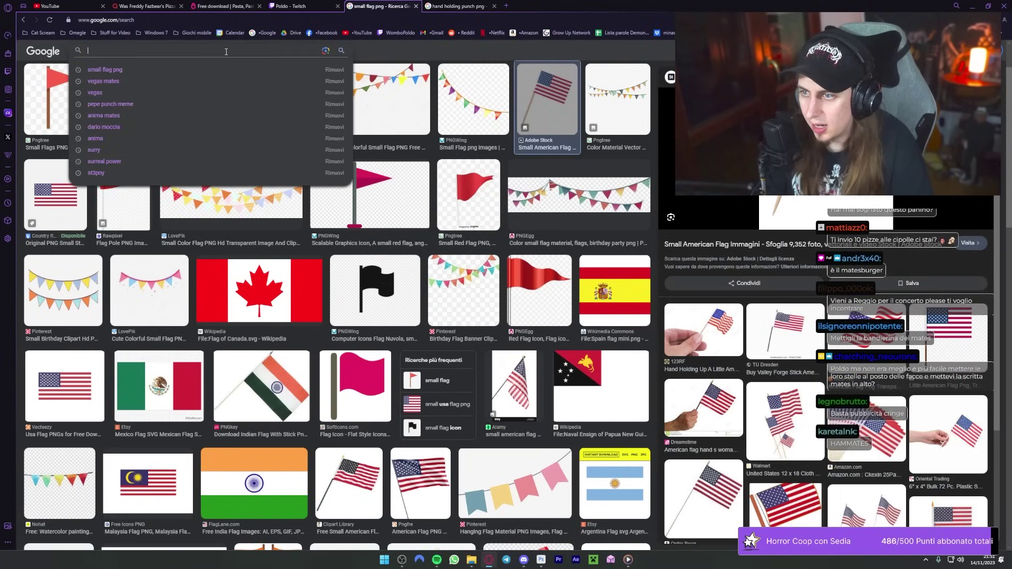
pyautogui.write('mates logo')
pyautogui.press('Return')
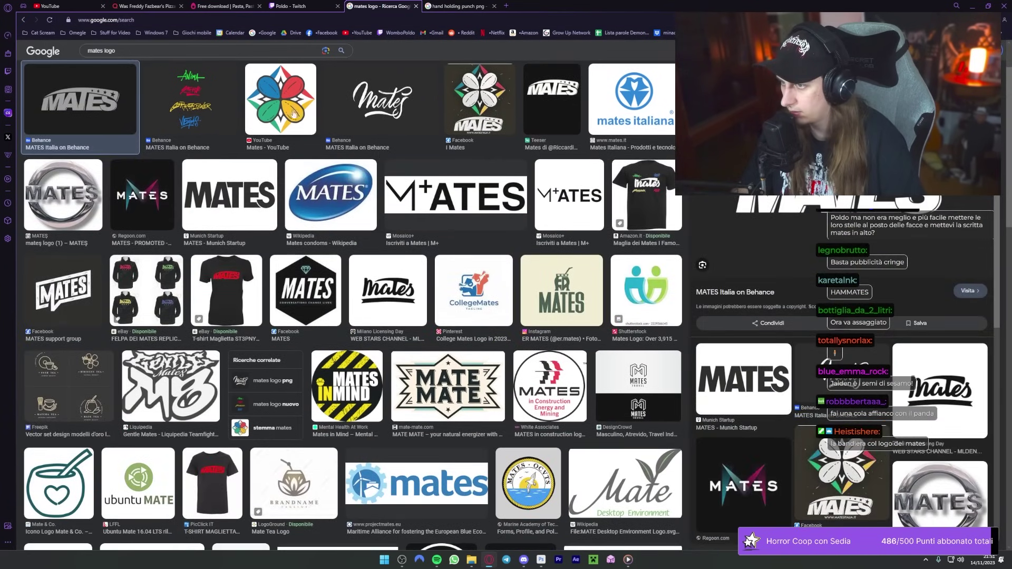
pyautogui.click(287, 111)
pyautogui.rightClick(805, 252)
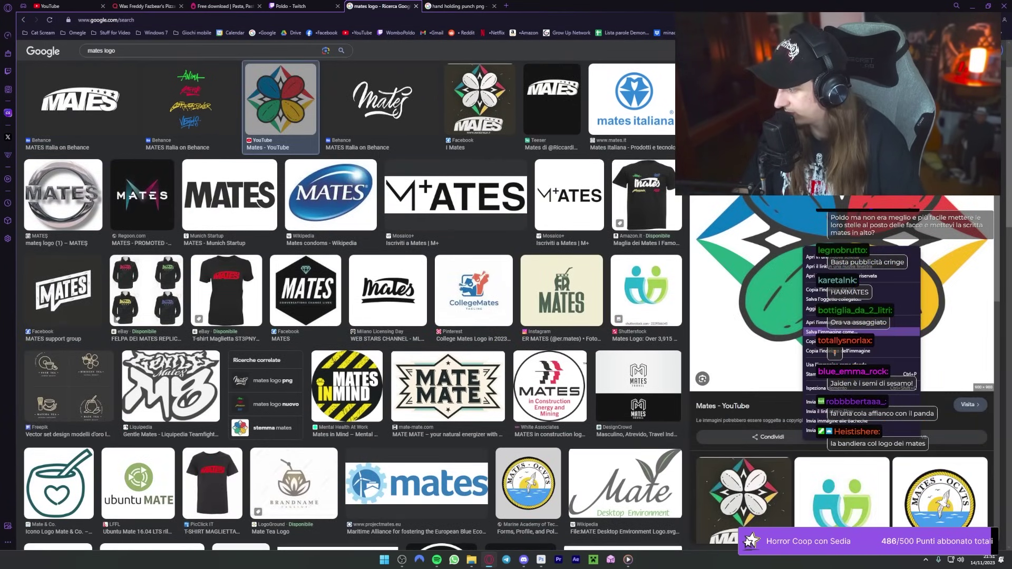
pyautogui.click(835, 341)
# Step: Rotate the pasted flag so it stands upright
pyautogui.click(541, 560)
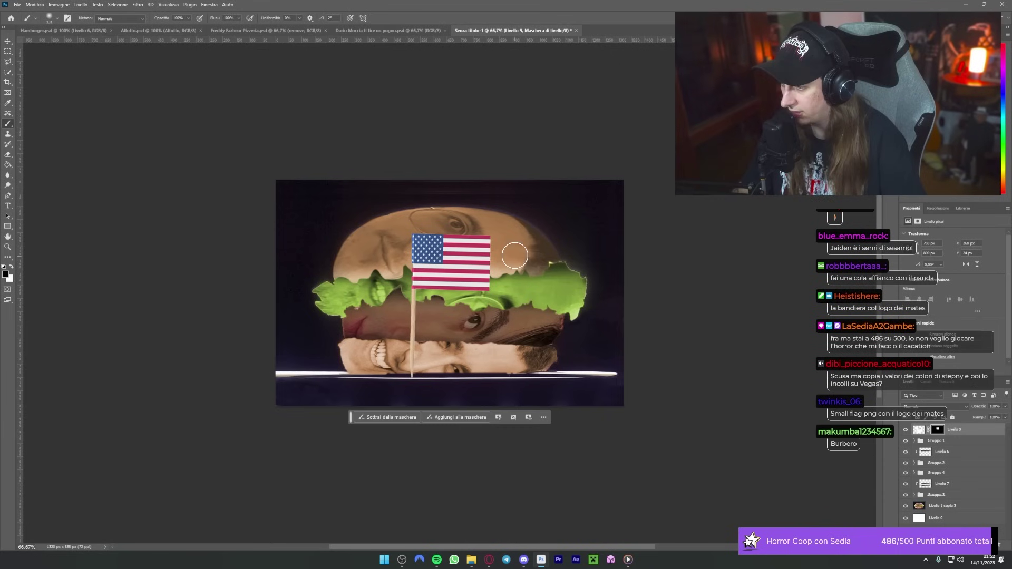
pyautogui.hotkey('ctrl', '+')
pyautogui.hotkey('ctrl', 't')
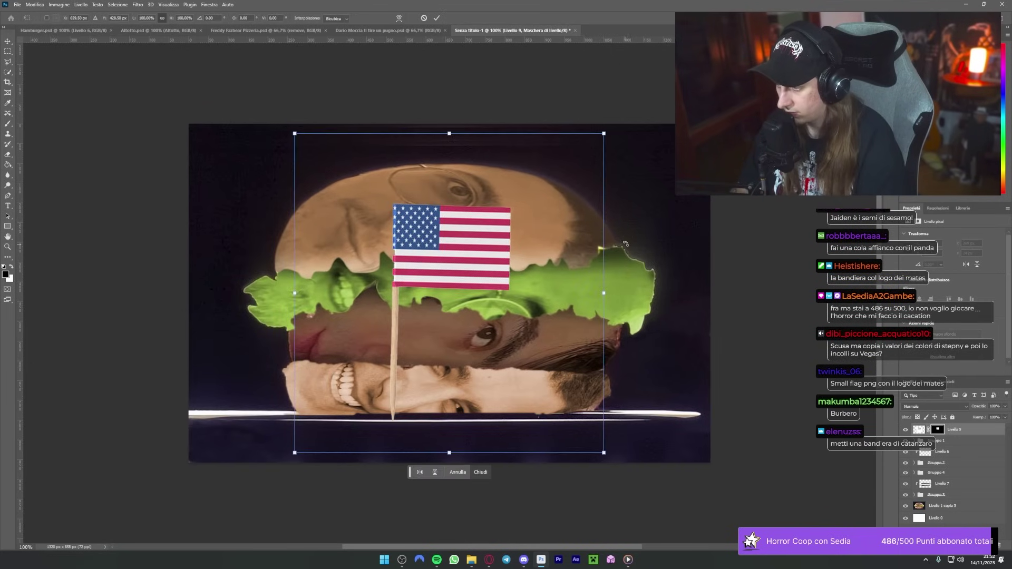
pyautogui.moveTo(625, 244); pyautogui.dragTo(625, 237)
pyautogui.press('Return')
# Step: Cover the flag's cloth with a white-filled rectangle on a new layer
pyautogui.press('b')
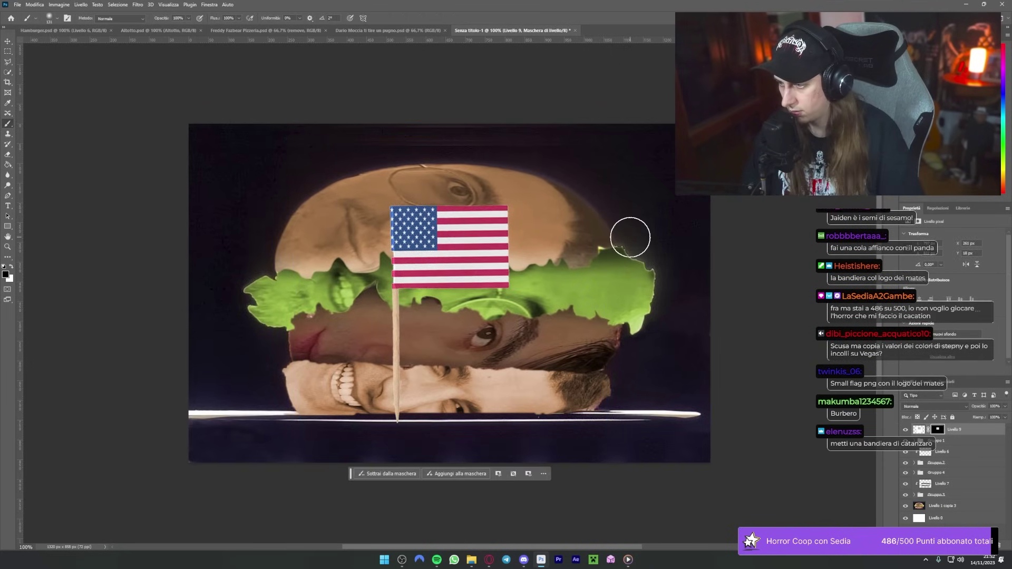
pyautogui.hotkey('ctrl', '+')
pyautogui.hotkey('ctrl', '+')
pyautogui.press('m')
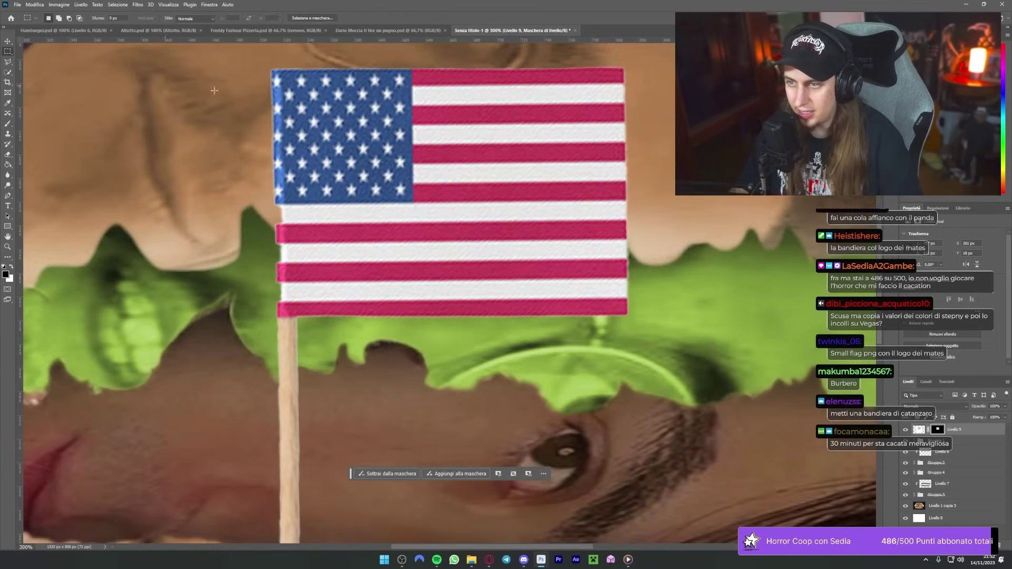
pyautogui.moveTo(269, 67); pyautogui.dragTo(630, 318)
pyautogui.hotkey('ctrl', 'shift', 'alt', 'n')
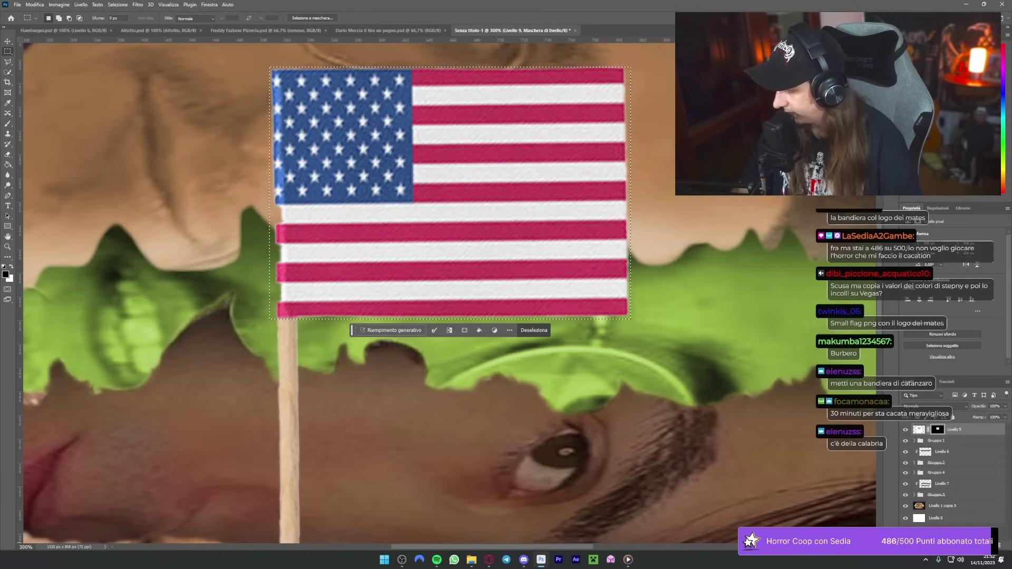
pyautogui.click(10, 267)
pyautogui.hotkey('alt', 'BackSpace')
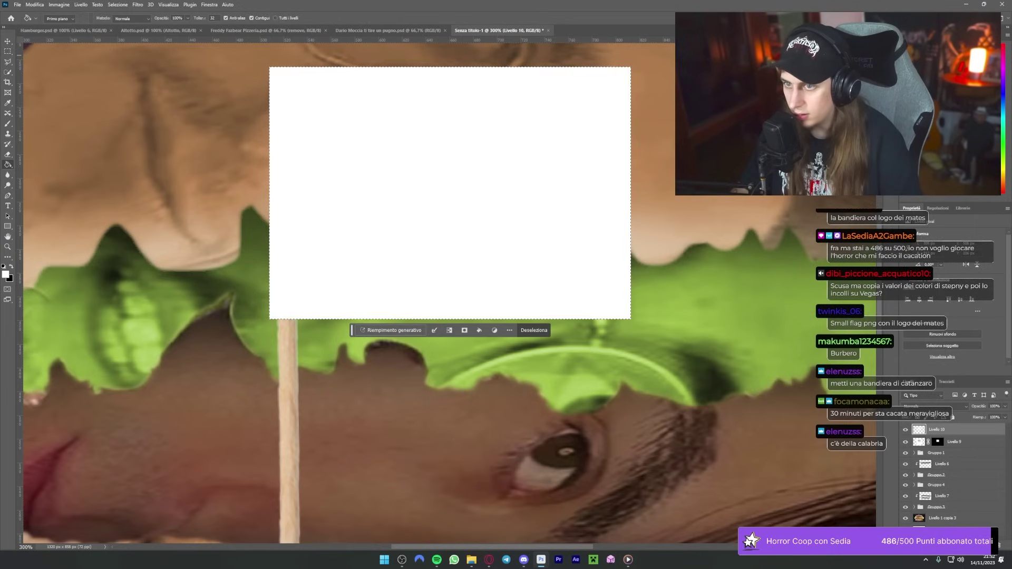
pyautogui.hotkey('ctrl', 'd')
pyautogui.hotkey('ctrl', 't')
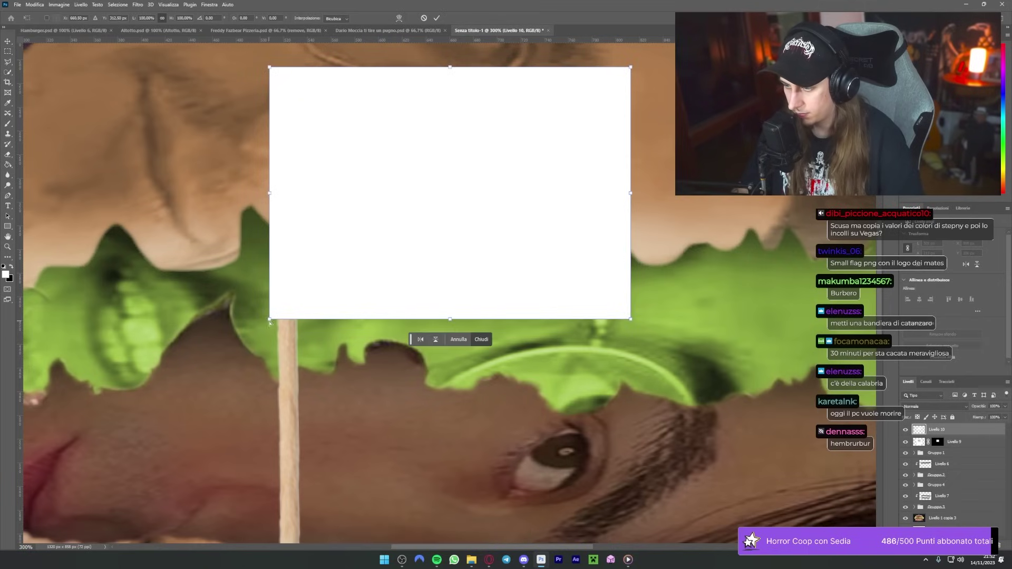
pyautogui.moveTo(270, 322); pyautogui.dragTo(278, 326)
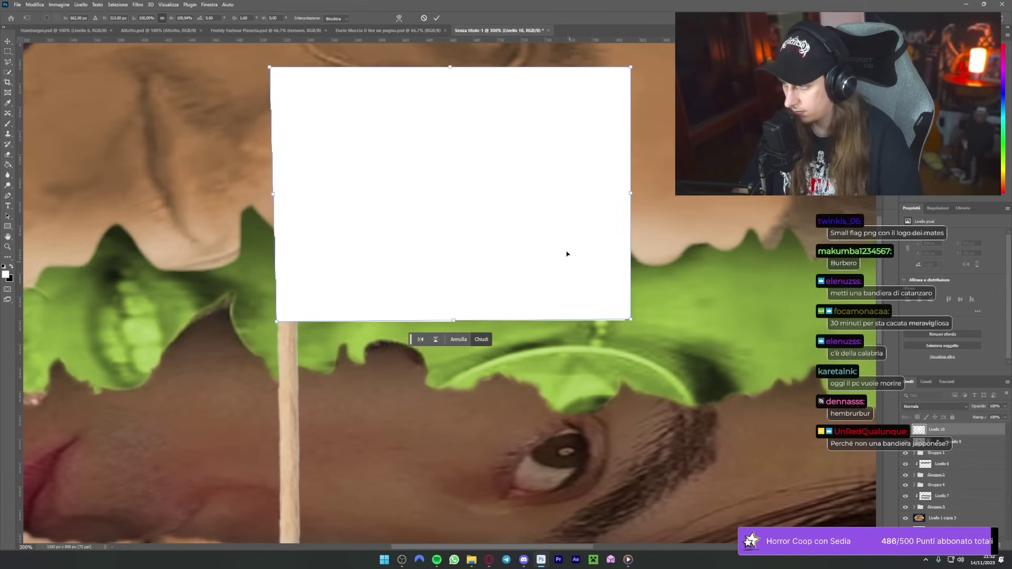
pyautogui.press('Return')
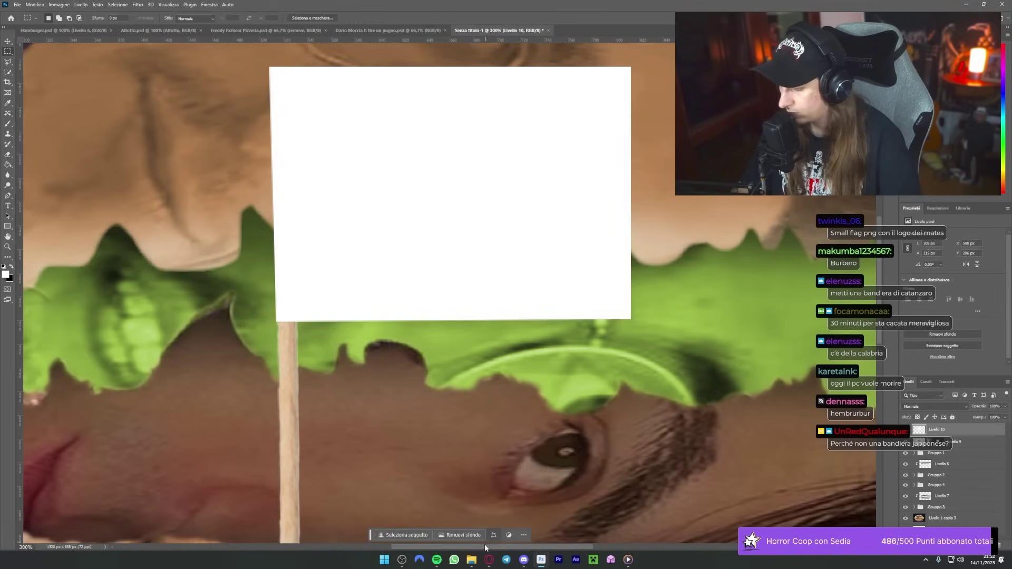
# Step: Paste the Mates logo, then shrink it and place it on the white flag
pyautogui.hotkey('ctrl', 'v')
pyautogui.hotkey('ctrl', 't')
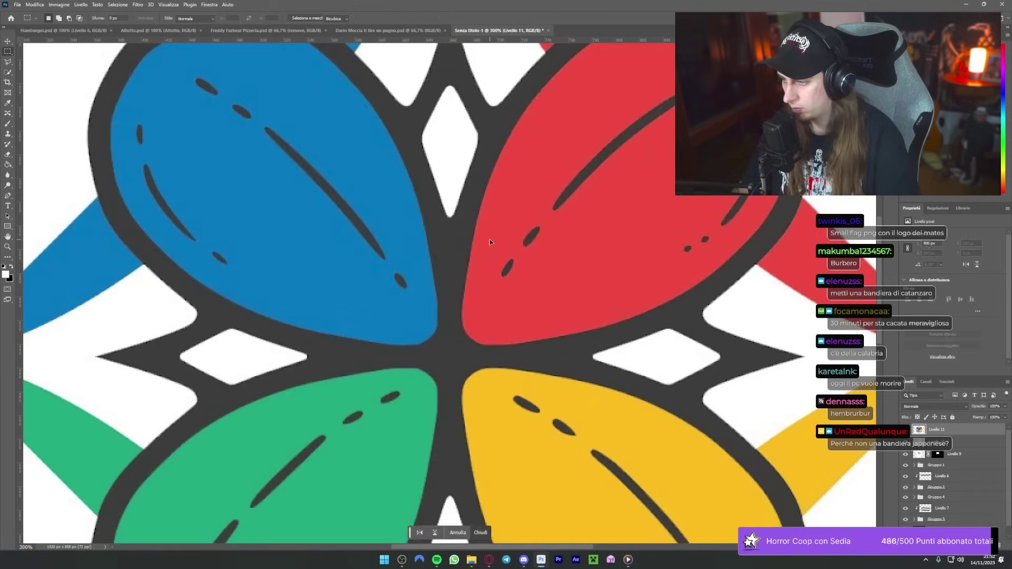
pyautogui.hotkey('ctrl', 't')
pyautogui.hotkey('ctrl', '-')
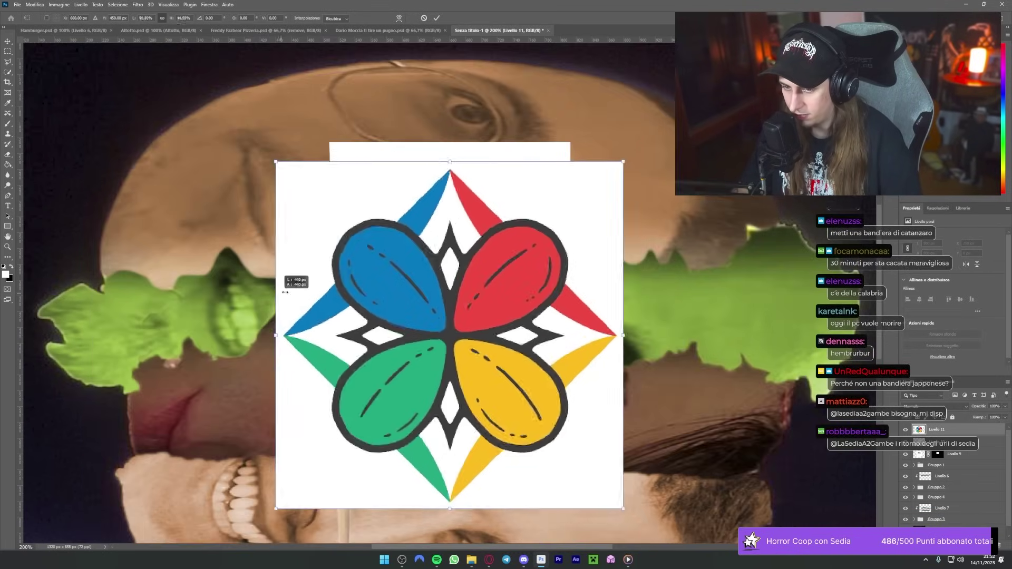
pyautogui.moveTo(285, 291); pyautogui.dragTo(399, 274)
pyautogui.moveTo(449, 332); pyautogui.dragTo(446, 248)
pyautogui.moveTo(504, 232); pyautogui.dragTo(552, 228)
pyautogui.press('Return')
pyautogui.press('m')
# Step: Convert the logo, white card and flag layers into one smart object
pyautogui.keyDown('shift'); pyautogui.click(983, 454); pyautogui.keyUp('shift')
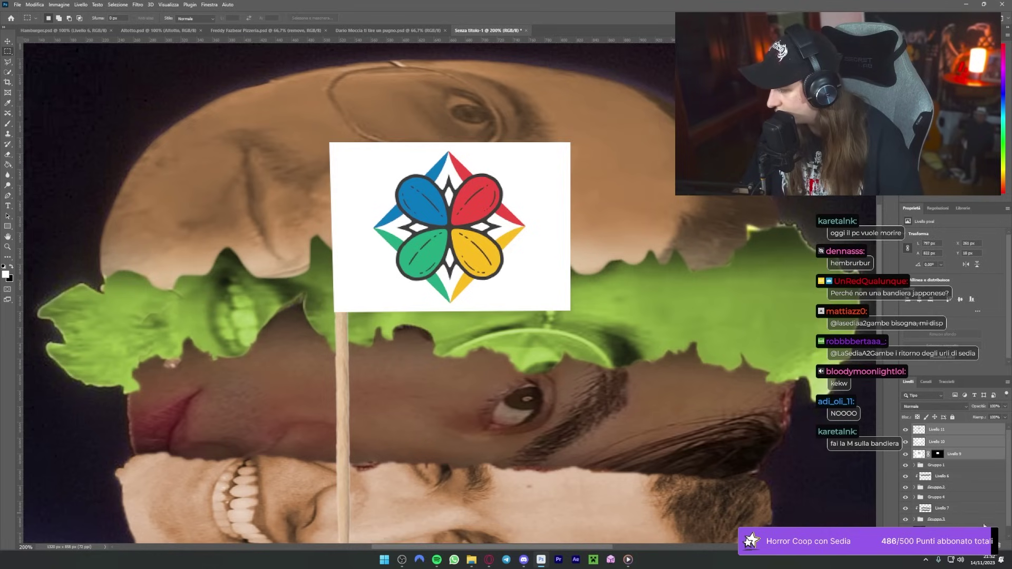
pyautogui.rightClick(985, 452)
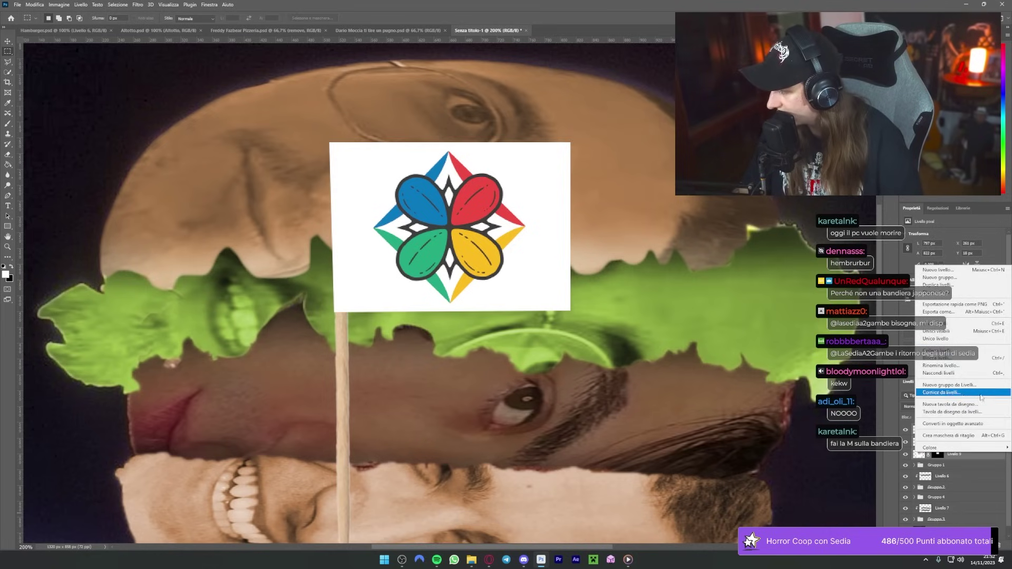
pyautogui.click(953, 424)
# Step: Shrink the flag to about 47% and place it on the top bun's upper left
pyautogui.hotkey('ctrl', '-')
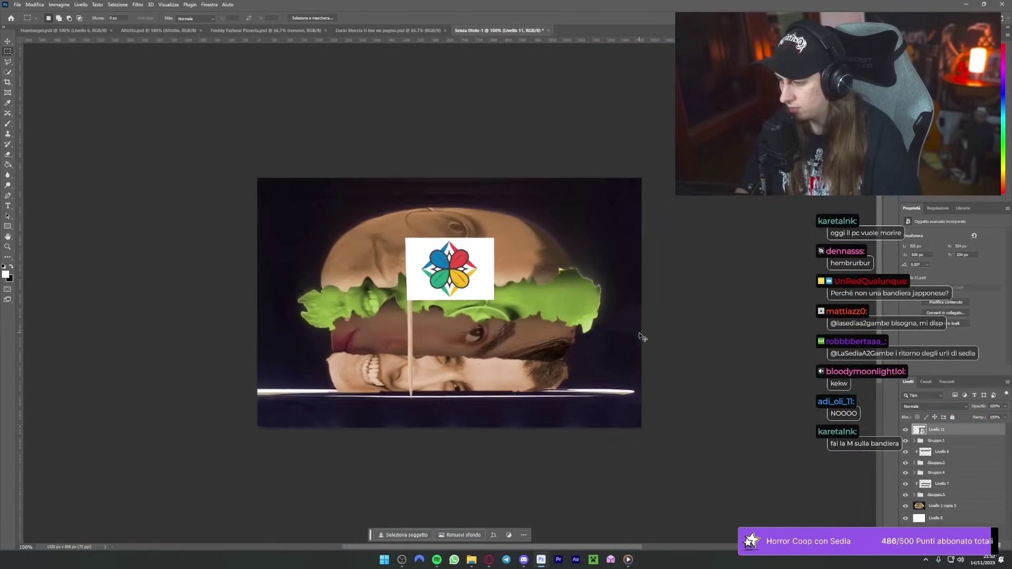
pyautogui.hotkey('ctrl', '-')
pyautogui.hotkey('ctrl', 't')
pyautogui.moveTo(490, 388); pyautogui.dragTo(469, 346)
pyautogui.moveTo(461, 306)
pyautogui.mouseDown()
pyautogui.moveTo(549, 246)
pyautogui.moveTo(350, 220)
pyautogui.mouseUp()
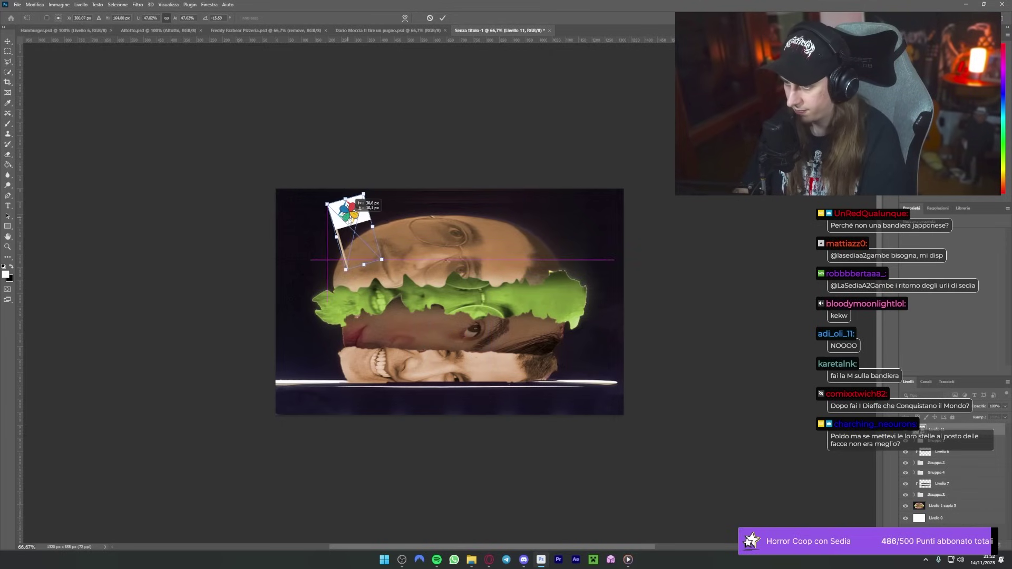
pyautogui.press('Return')
pyautogui.hotkey('ctrl', '+')
pyautogui.hotkey('ctrl', '+')
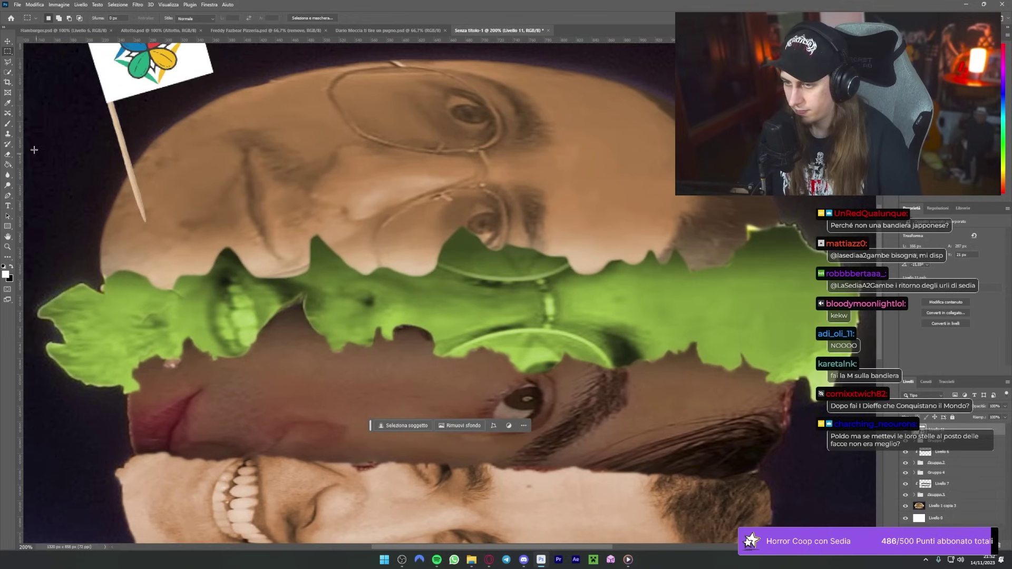
# Step: Try a smaller eraser on the flag, rasterizing the smart object when prompted
pyautogui.click(9, 154)
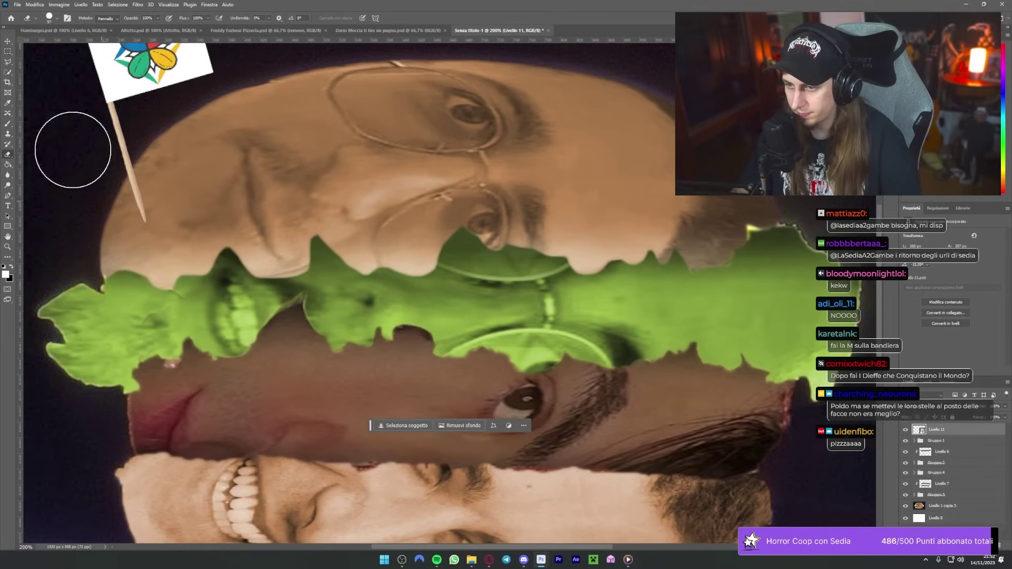
pyautogui.click(49, 23)
pyautogui.moveTo(49, 45); pyautogui.dragTo(48, 45)
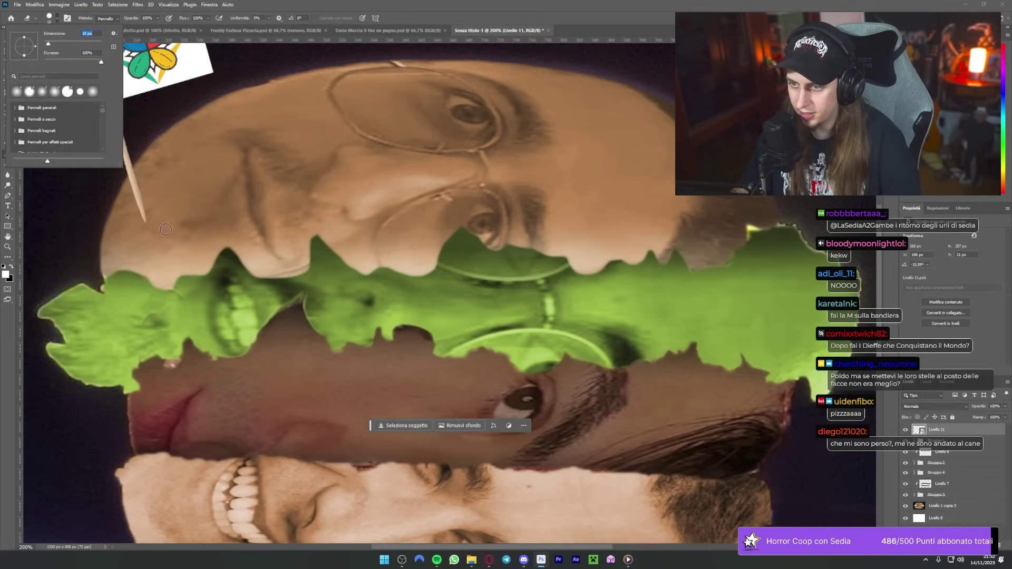
pyautogui.click(131, 217)
pyautogui.press('Return')
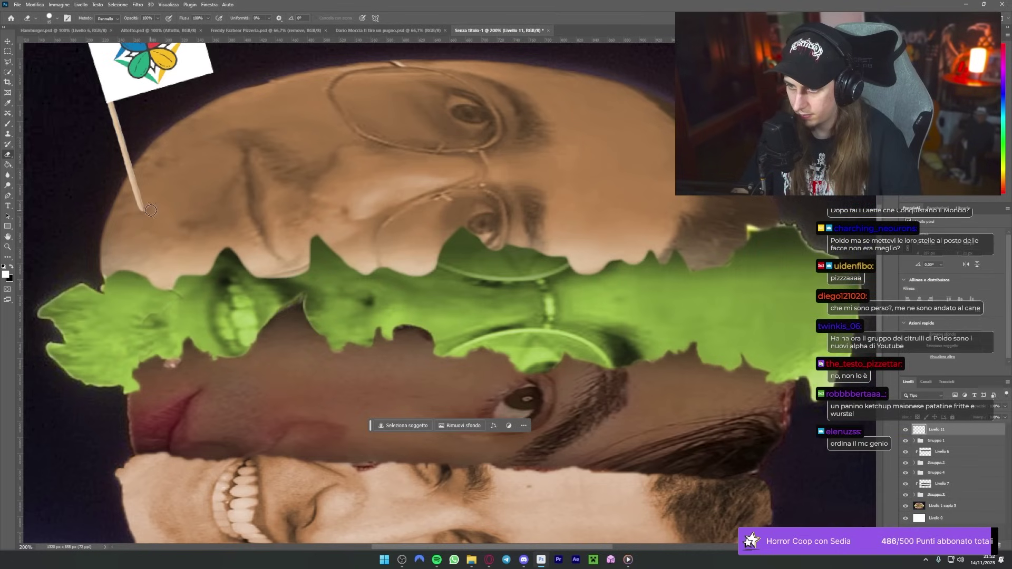
# Step: Paint black dots at the stick's tip on new Livello 12, placed above Gruppo 1
pyautogui.click(8, 123)
pyautogui.click(53, 17)
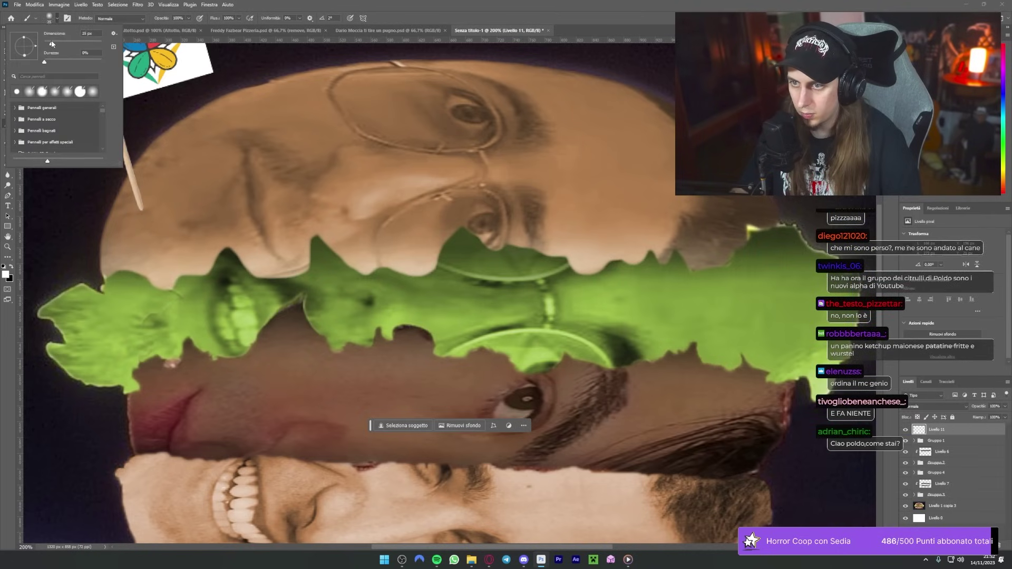
pyautogui.click(985, 546)
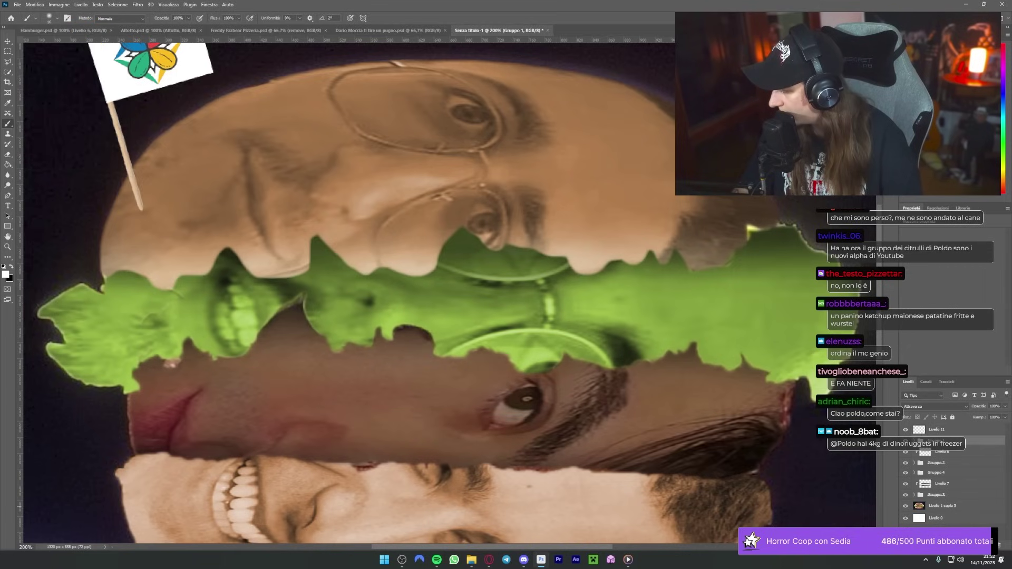
pyautogui.moveTo(944, 460); pyautogui.dragTo(944, 458)
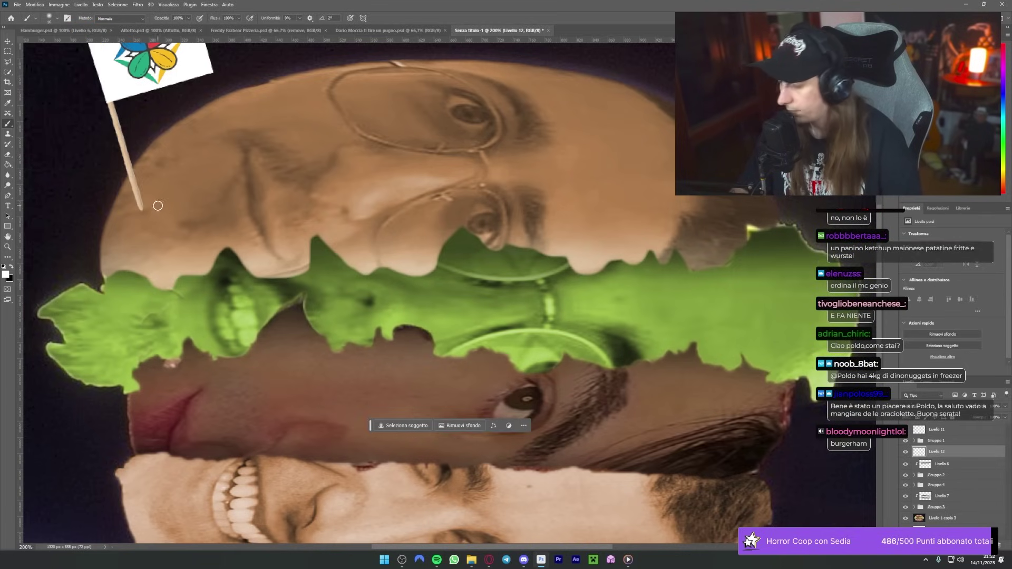
pyautogui.click(12, 268)
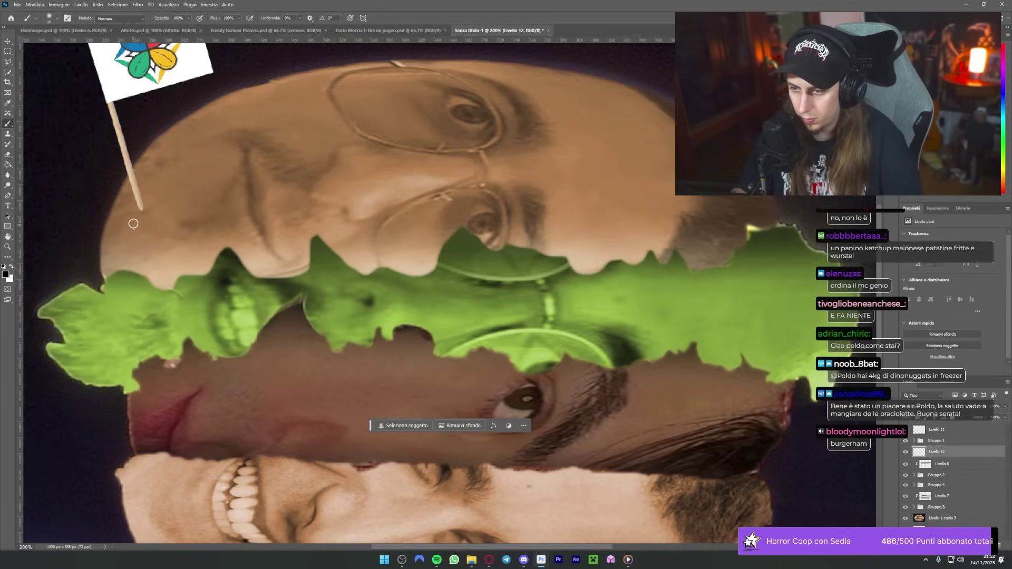
pyautogui.click(140, 209)
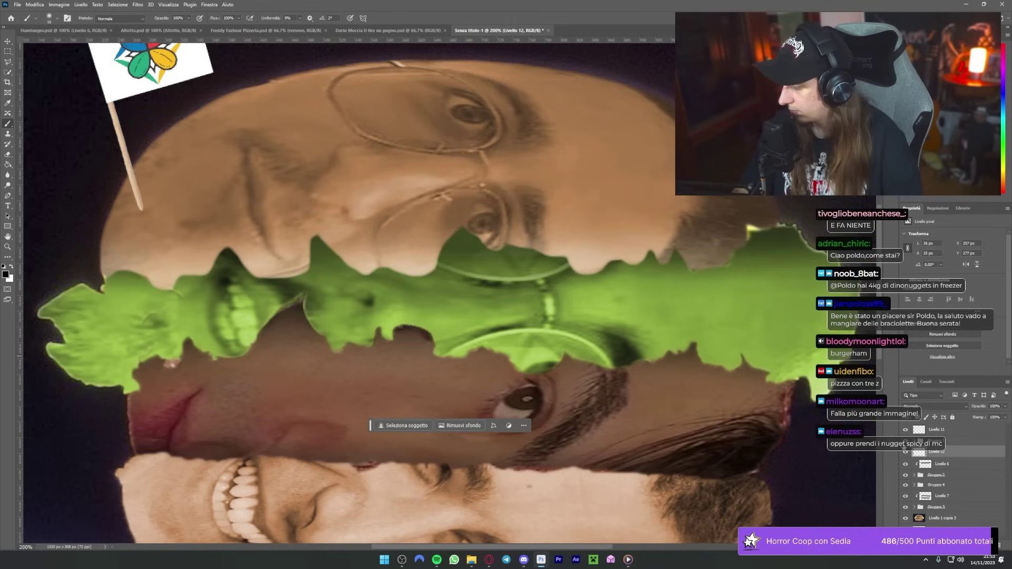
pyautogui.click(142, 211)
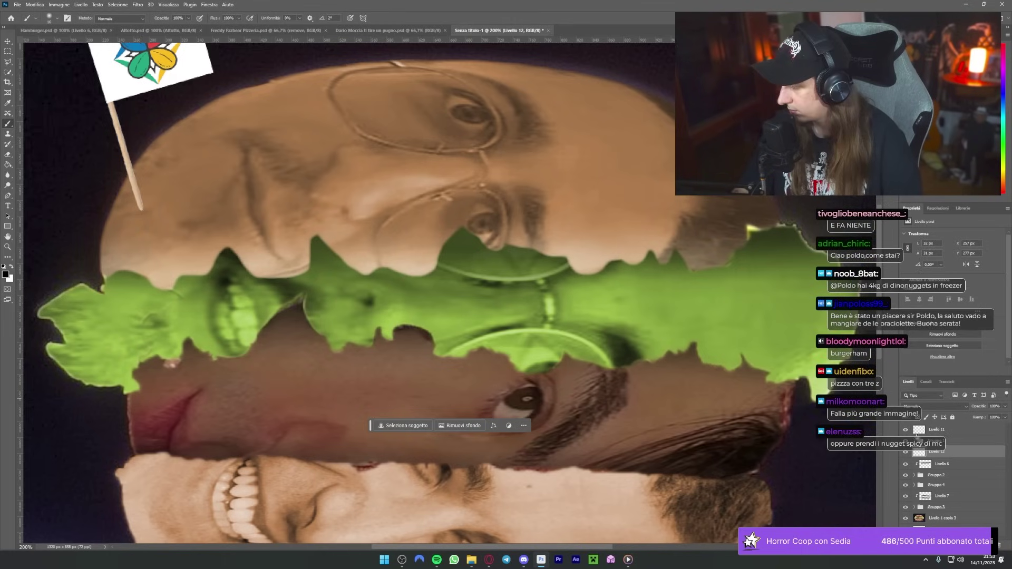
pyautogui.moveTo(953, 453); pyautogui.dragTo(949, 443)
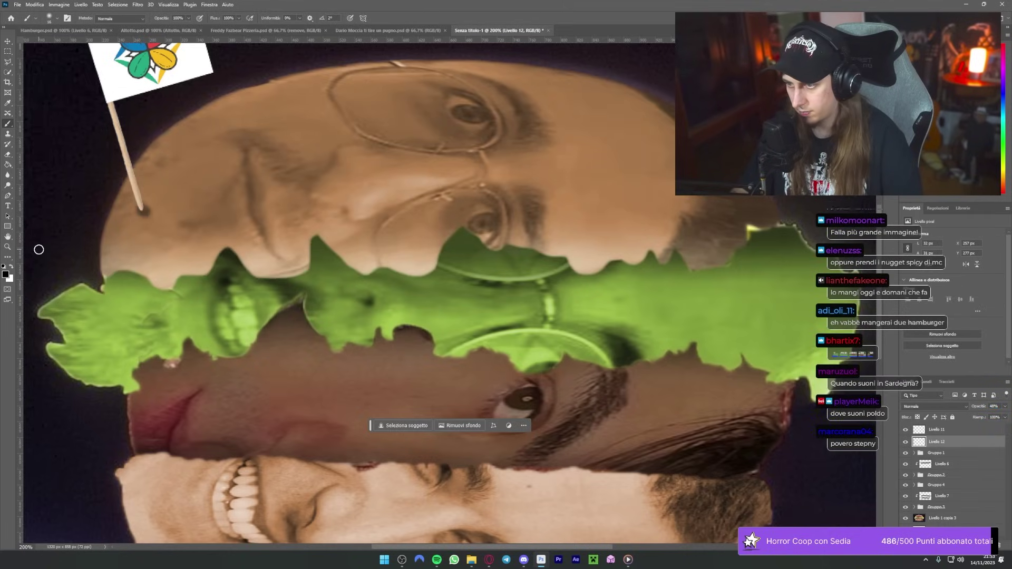
pyautogui.hotkey('ctrl', '-')
pyautogui.hotkey('ctrl', '-')
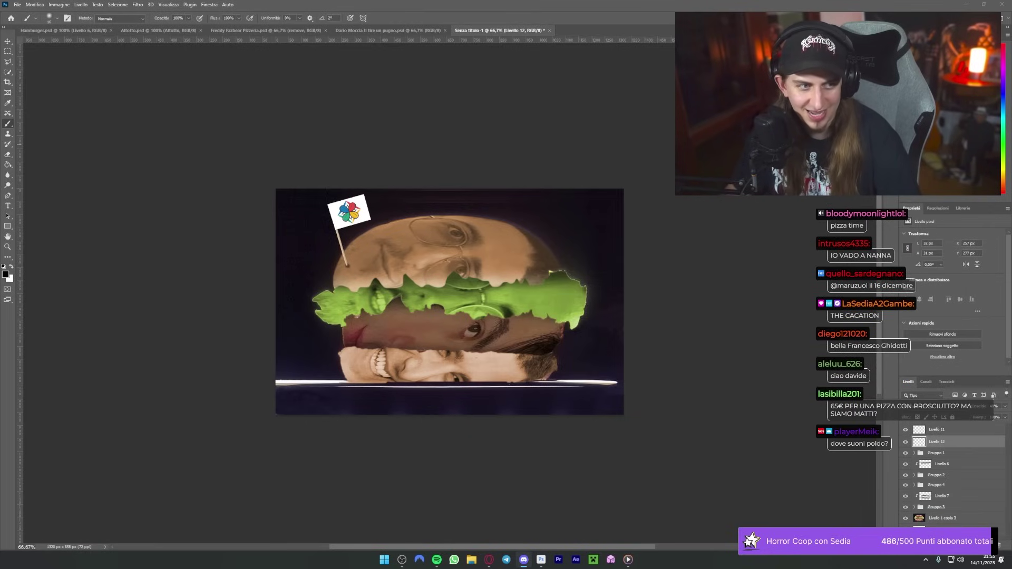
pyautogui.hotkey('alt', 'Tab')
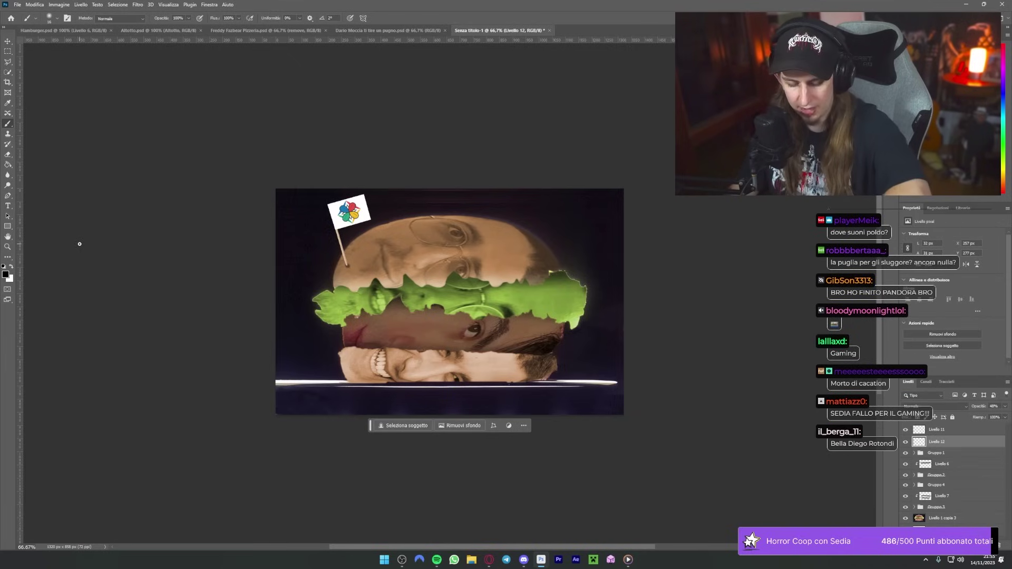
pyautogui.click(8, 43)
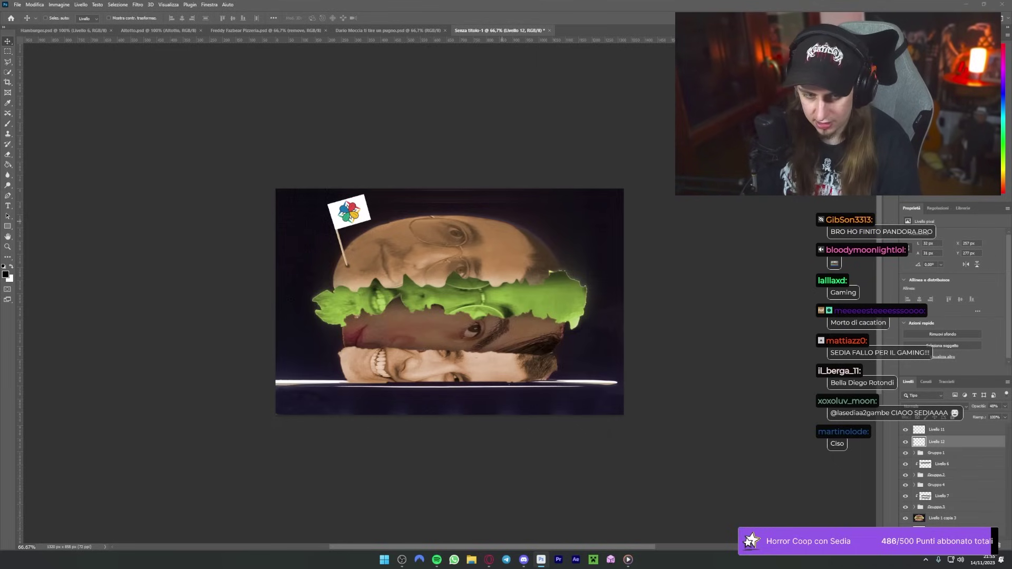
# Step: Save Hamburger Mates.psd, confirming compatibility, then create a new 1920×1080 document
pyautogui.press('Return')
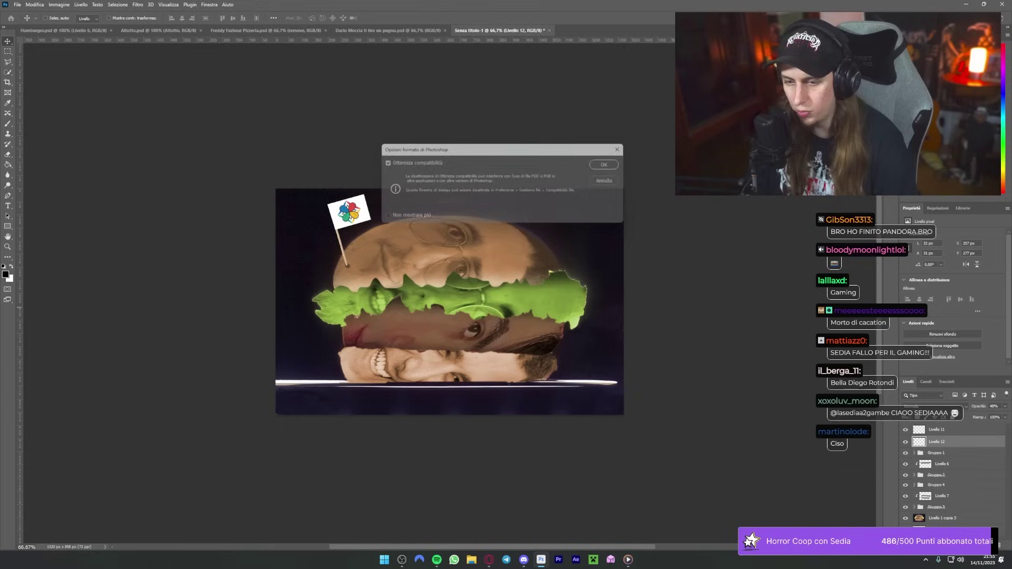
pyautogui.press('Return')
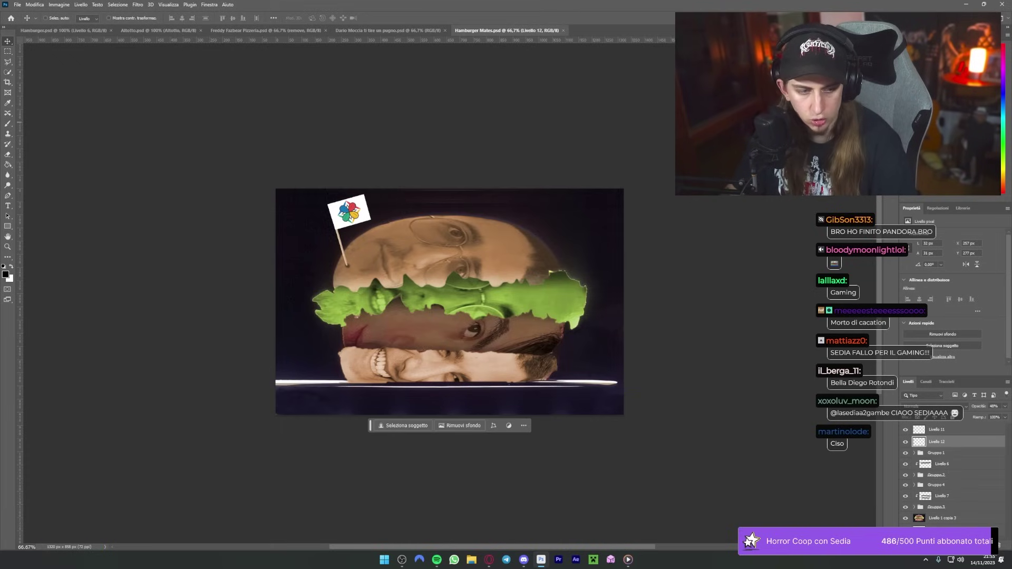
pyautogui.click(17, 4)
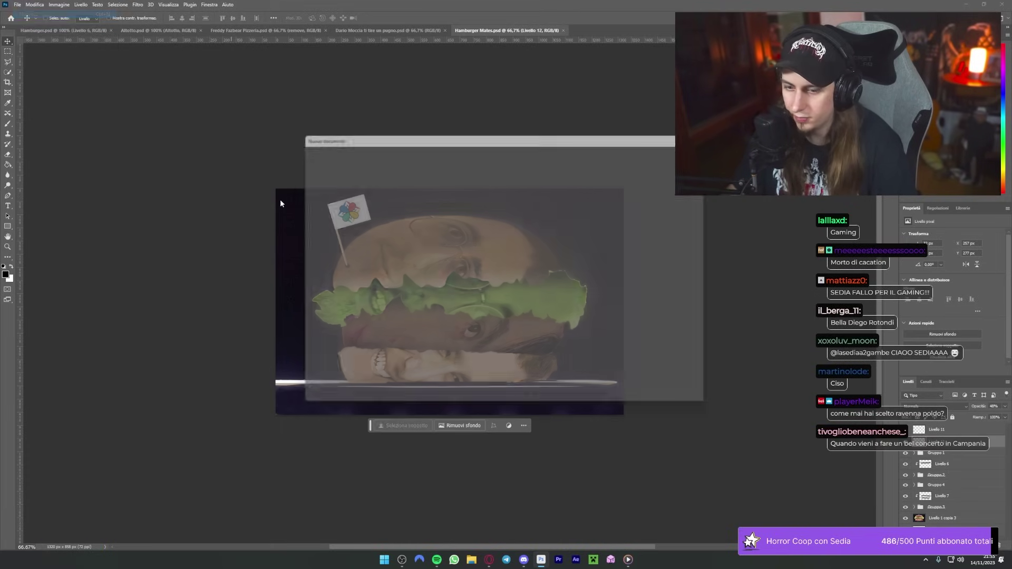
pyautogui.click(619, 205)
pyautogui.write('1920')
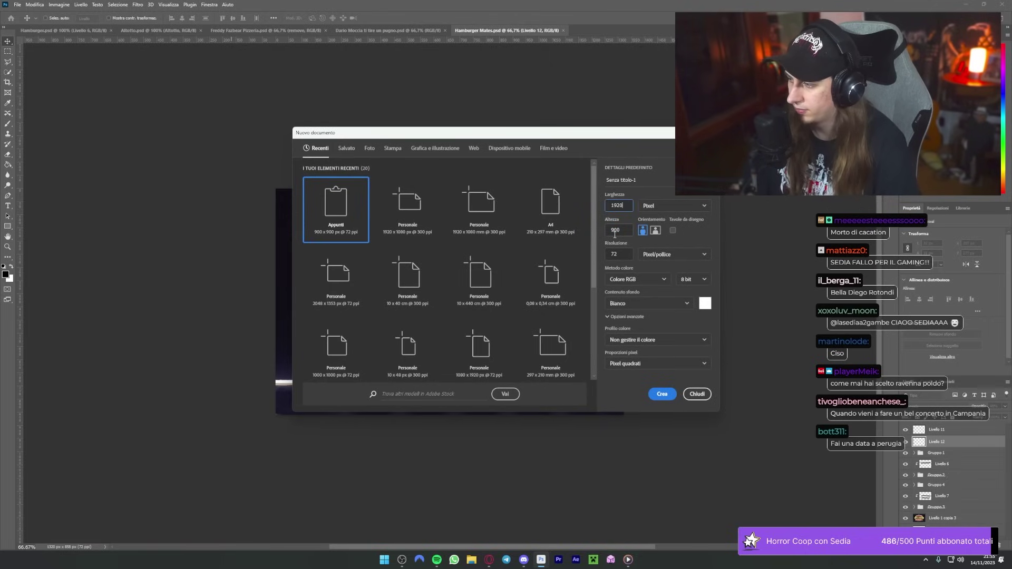
pyautogui.doubleClick(615, 232)
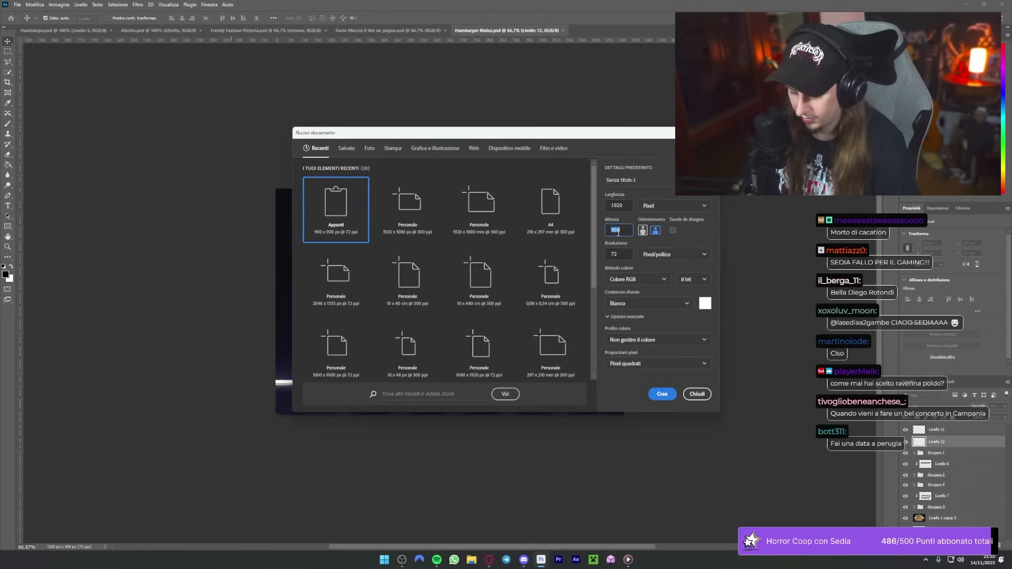
pyautogui.write('1080')
pyautogui.press('Return')
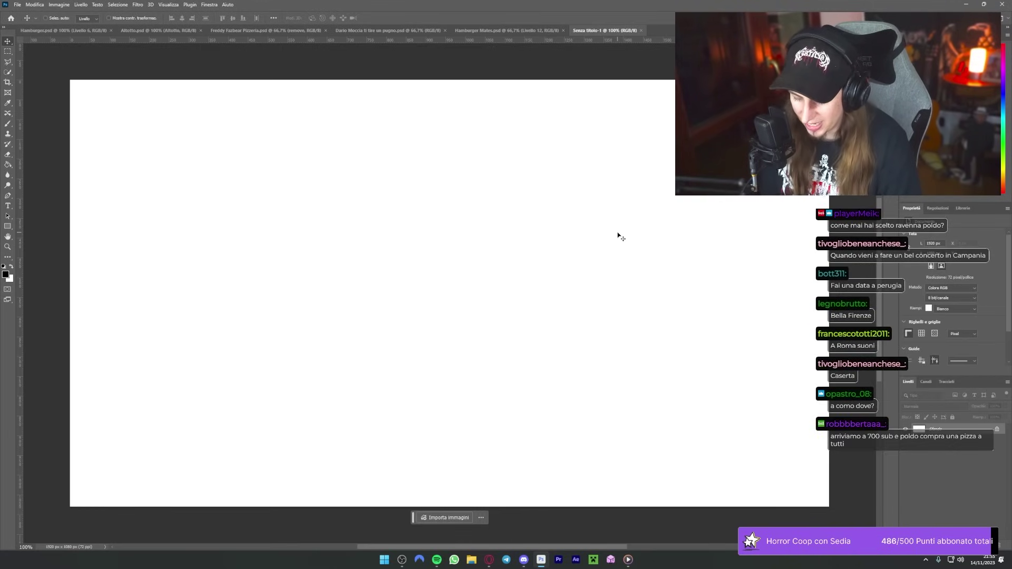
# Step: Glance at the punching photo, then return to the blank Senza titolo-1 canvas with the Brush tool
pyautogui.click(372, 30)
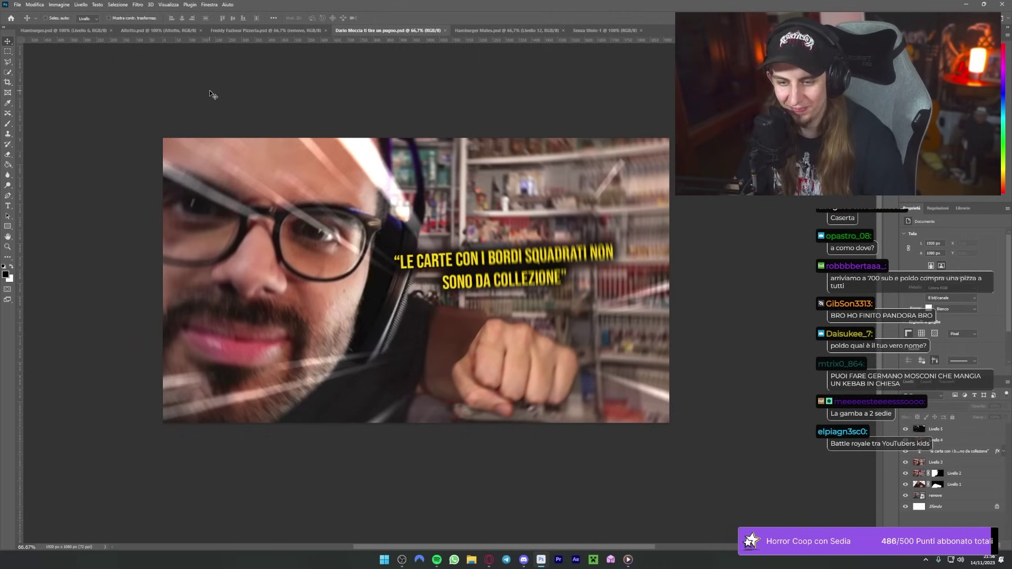
pyautogui.click(601, 30)
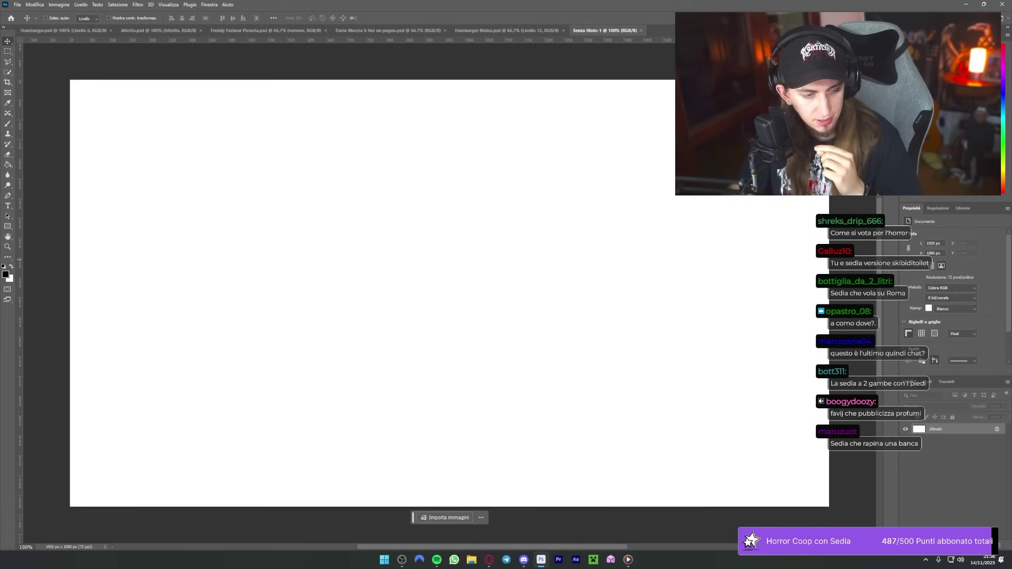
pyautogui.hotkey('alt', 'Tab')
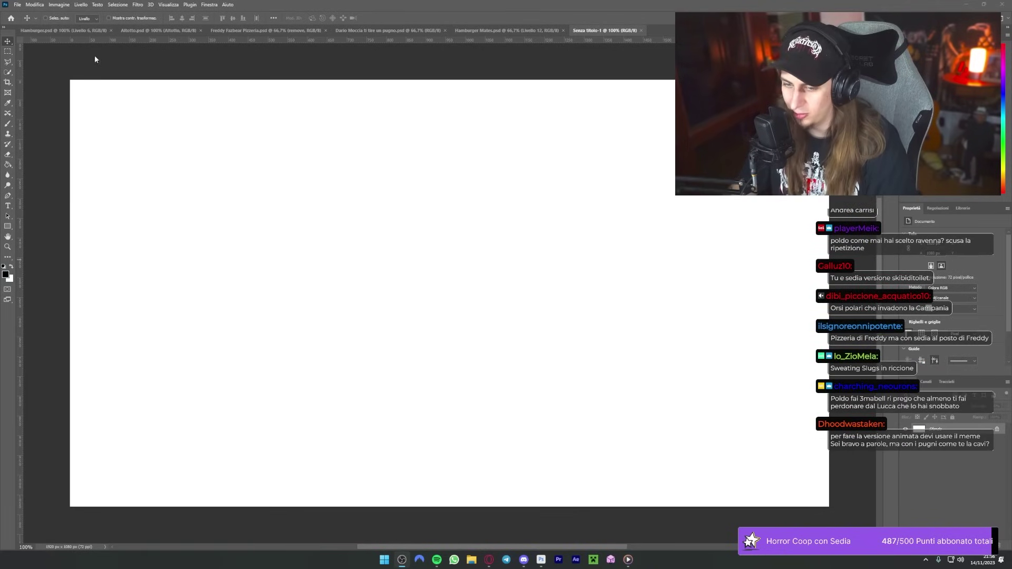
pyautogui.click(25, 86)
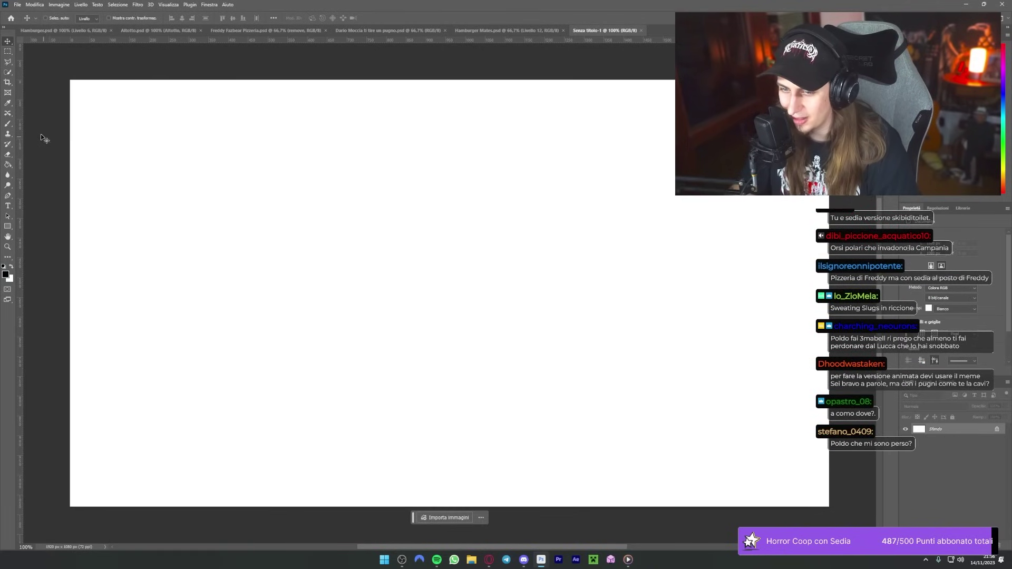
pyautogui.click(8, 123)
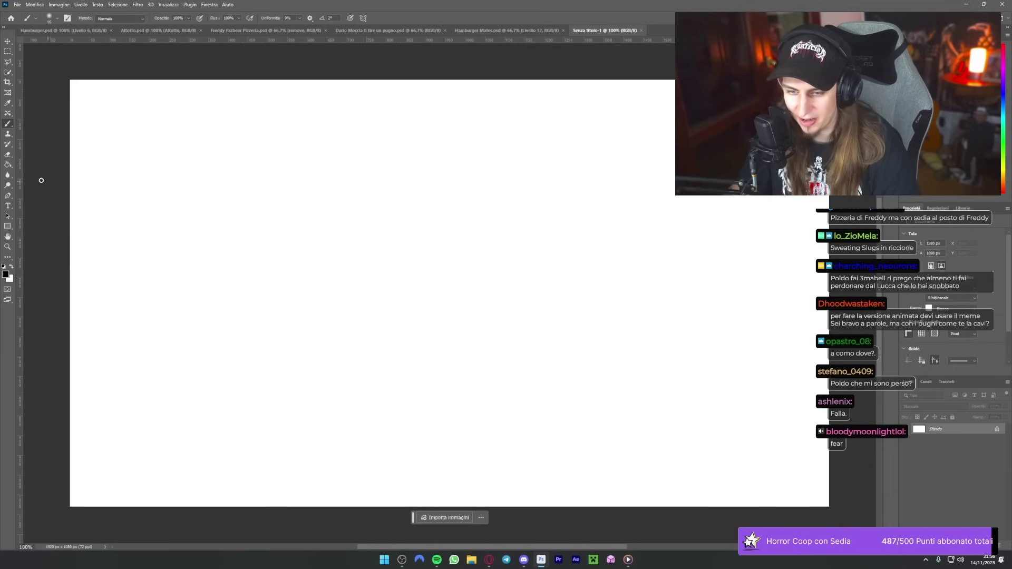
# Step: Draw a closed, rounded black potato outline with a hard round brush
pyautogui.moveTo(362, 210); pyautogui.dragTo(333, 235)
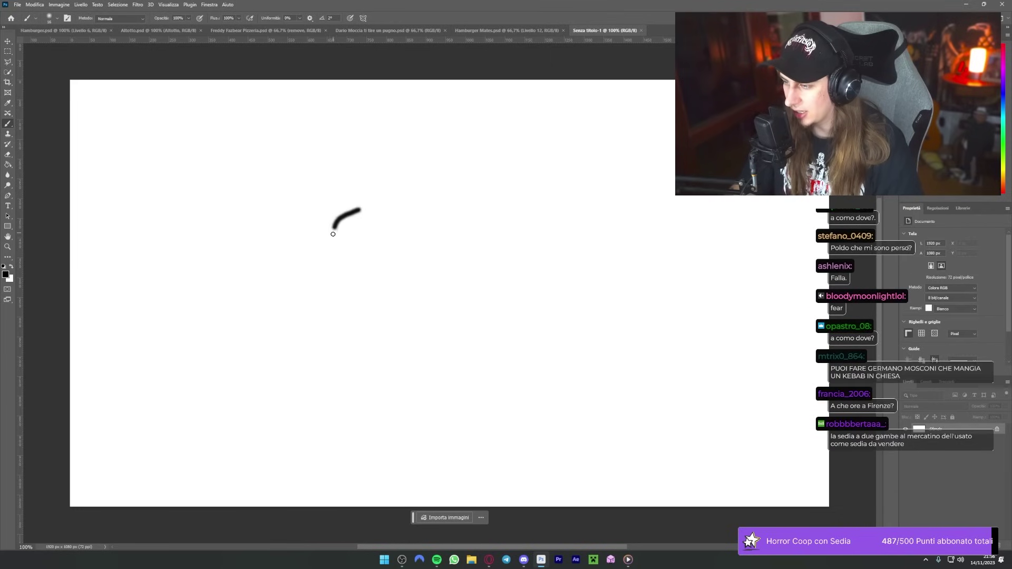
pyautogui.hotkey('ctrl', 'z')
pyautogui.click(41, 18)
pyautogui.click(71, 93)
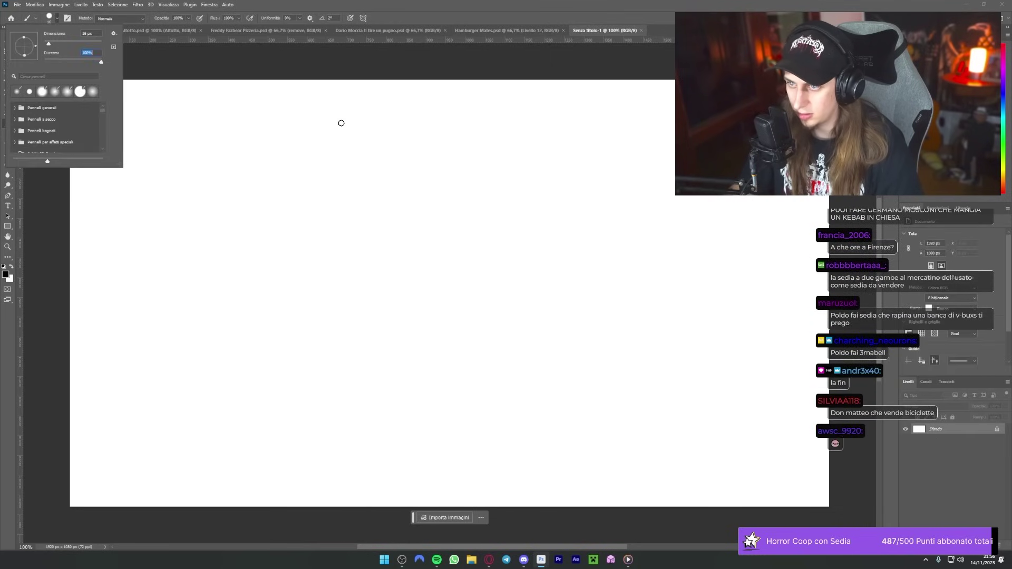
pyautogui.moveTo(329, 184); pyautogui.dragTo(304, 241)
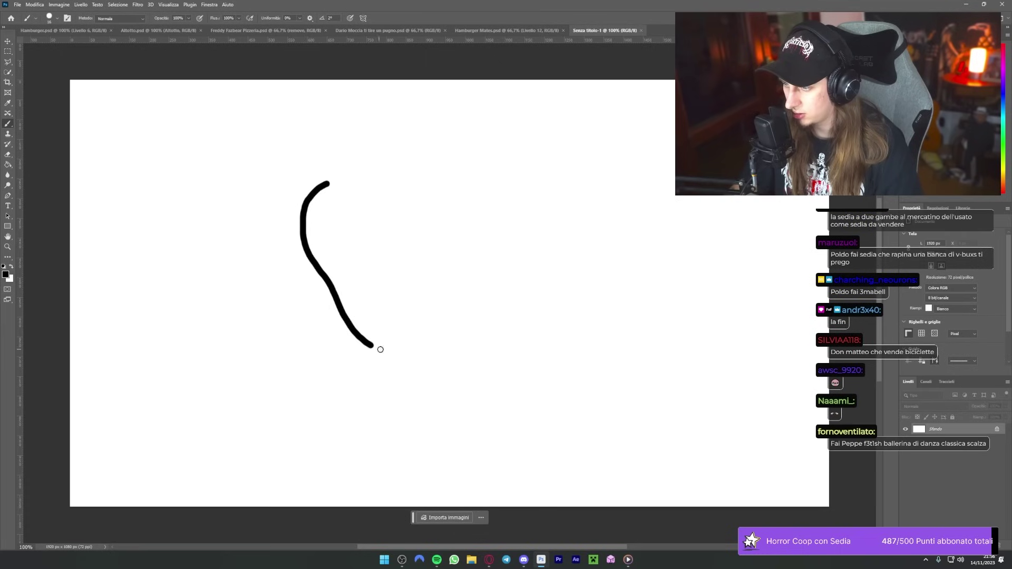
pyautogui.moveTo(380, 350); pyautogui.dragTo(457, 309)
pyautogui.moveTo(440, 237)
pyautogui.mouseDown()
pyautogui.moveTo(378, 178)
pyautogui.moveTo(333, 180)
pyautogui.mouseUp()
# Step: Fill the outlined shape with orange #ff6600 using the Paint Bucket
pyautogui.click(6, 275)
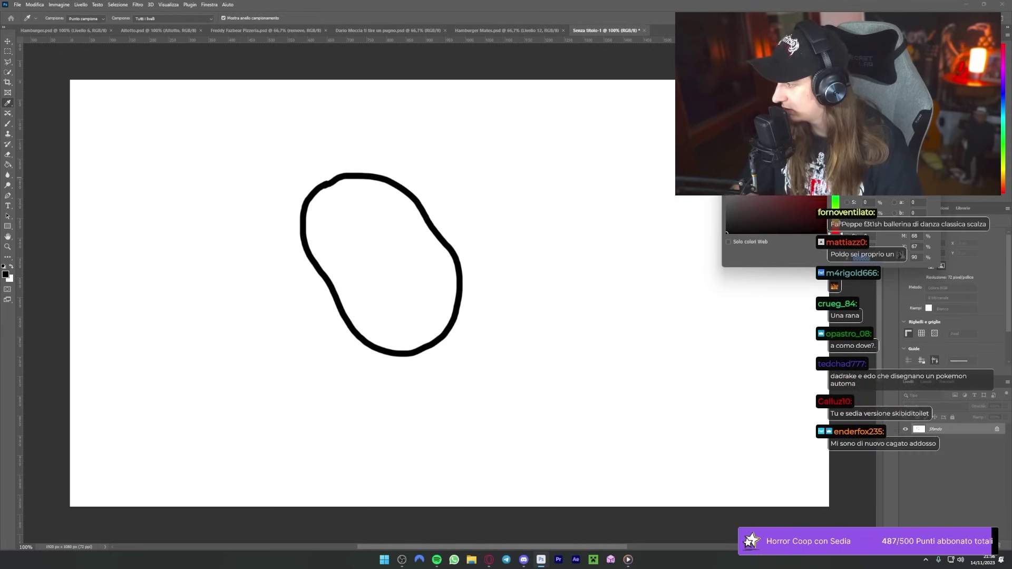
pyautogui.write('ff6600')
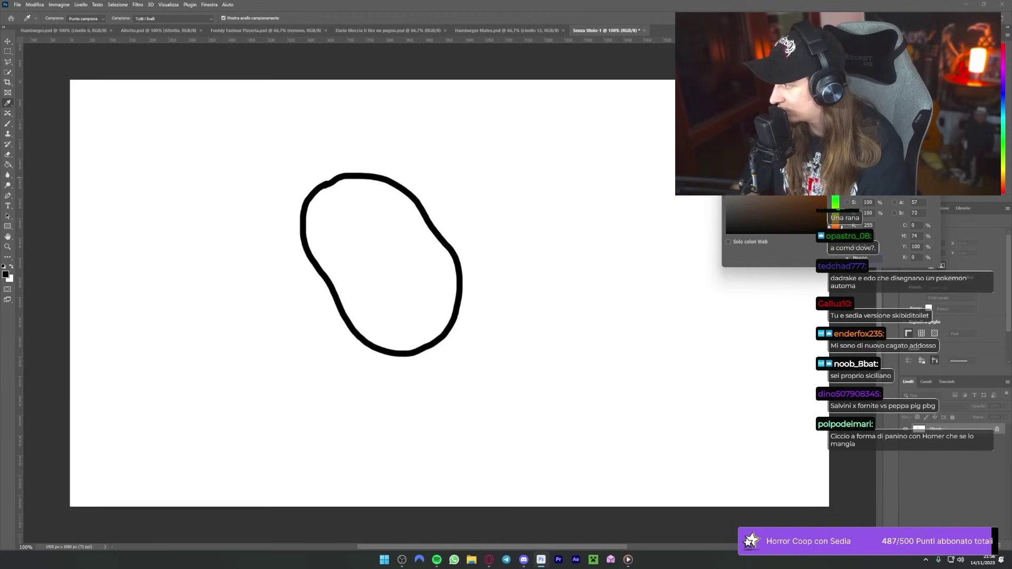
pyautogui.write('b65515')
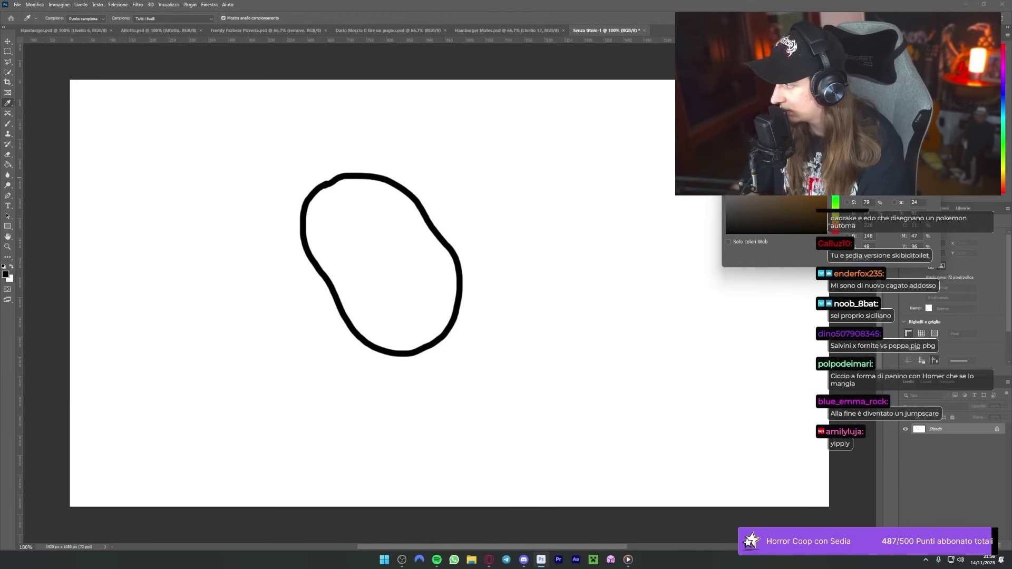
pyautogui.press('Return')
pyautogui.press('g')
pyautogui.click(368, 235)
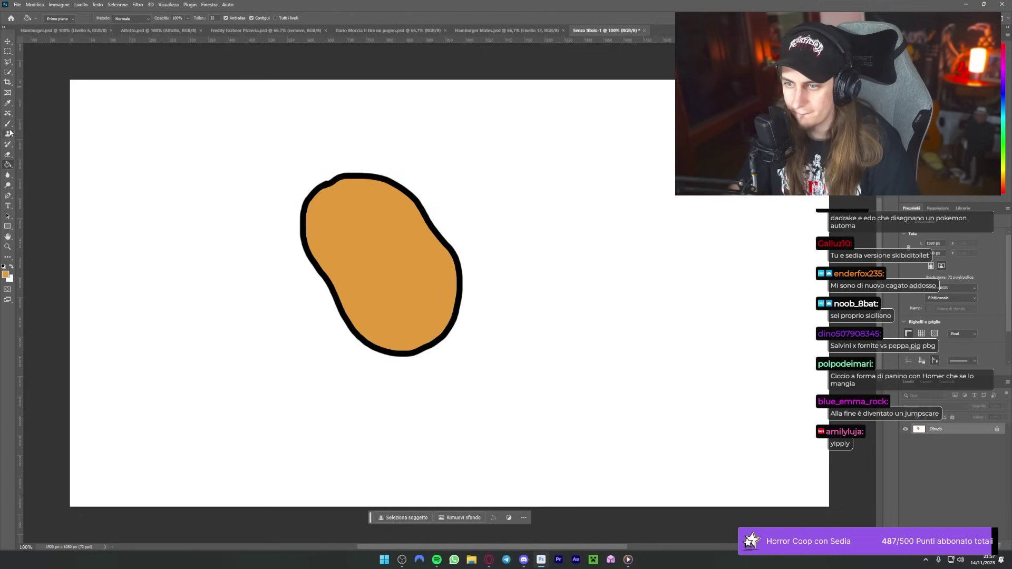
# Step: Add brown detail strokes to the blob, then undo the sketch back to a blank canvas
pyautogui.click(8, 123)
pyautogui.click(6, 274)
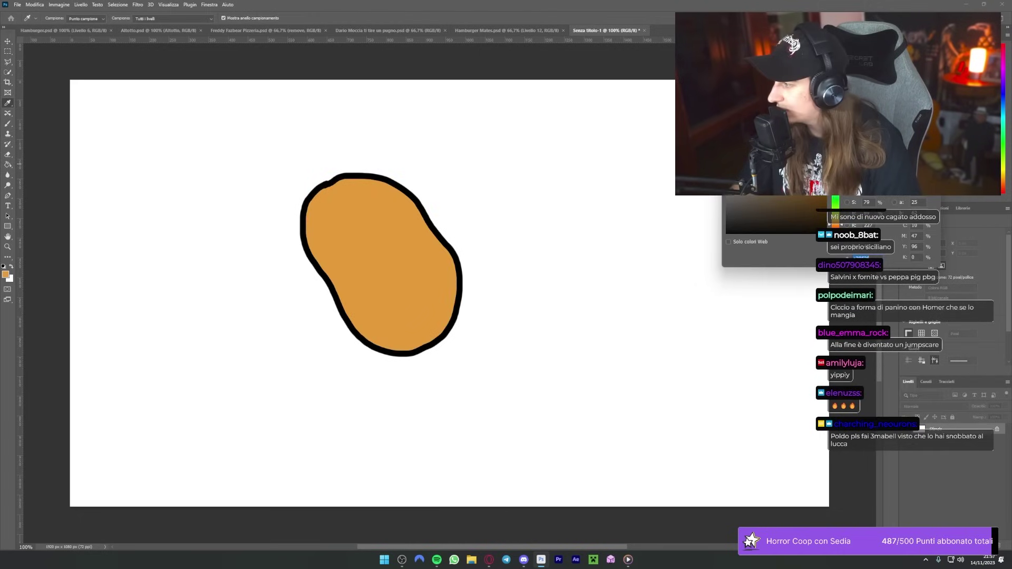
pyautogui.press('Return')
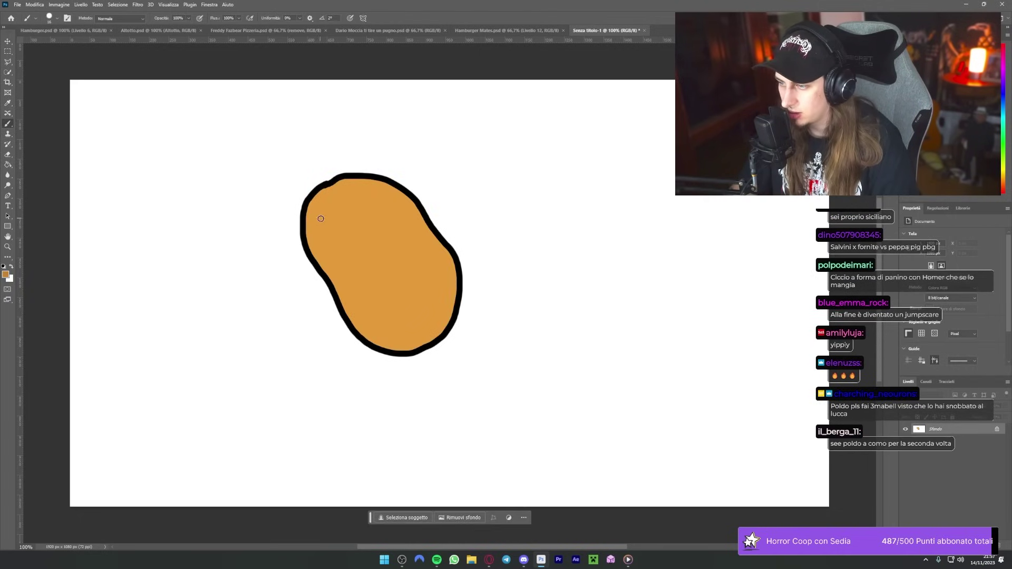
pyautogui.moveTo(379, 221)
pyautogui.mouseDown()
pyautogui.moveTo(407, 276)
pyautogui.moveTo(446, 284)
pyautogui.mouseUp()
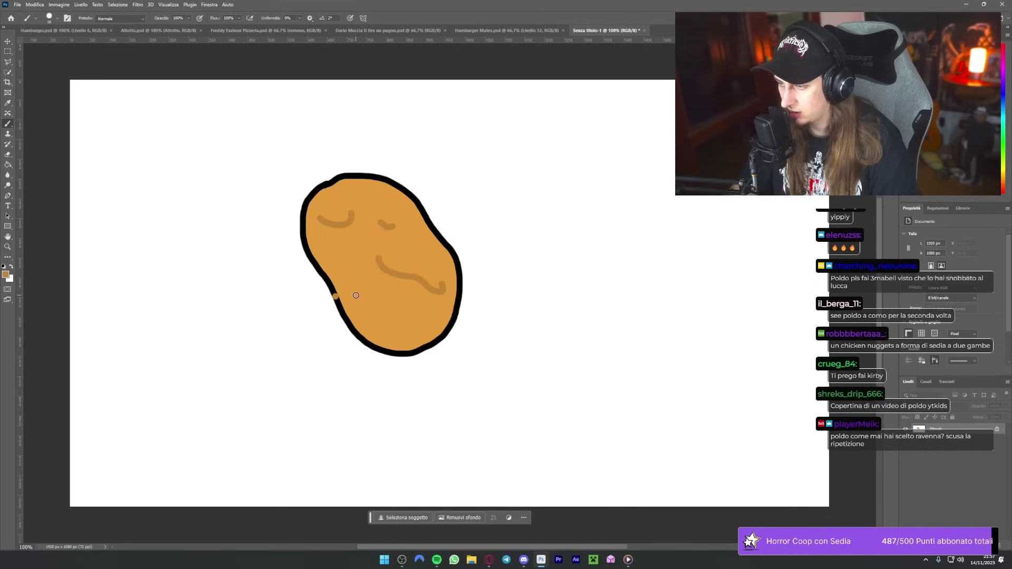
pyautogui.moveTo(340, 258); pyautogui.dragTo(360, 247)
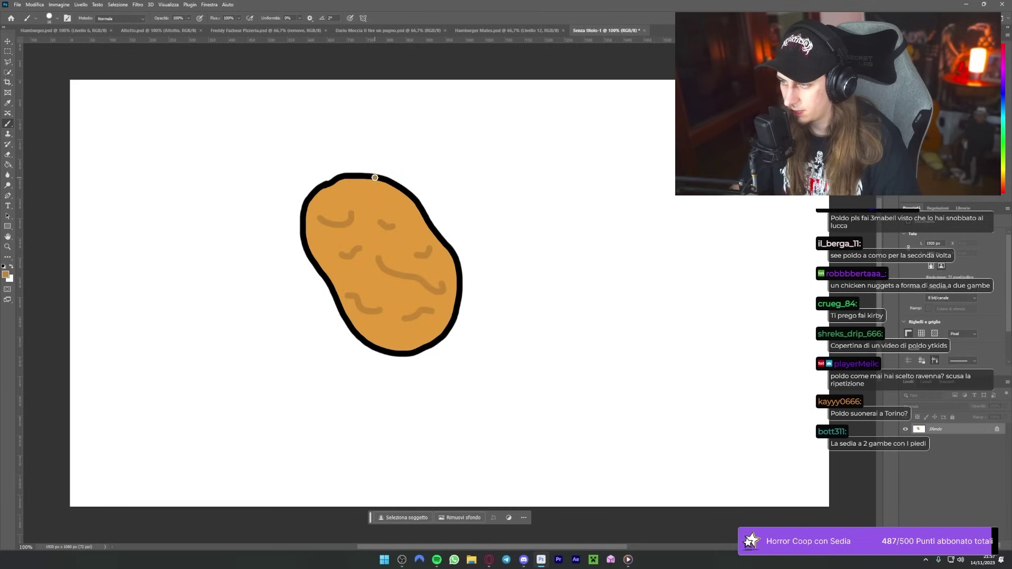
pyautogui.moveTo(375, 177); pyautogui.dragTo(376, 186)
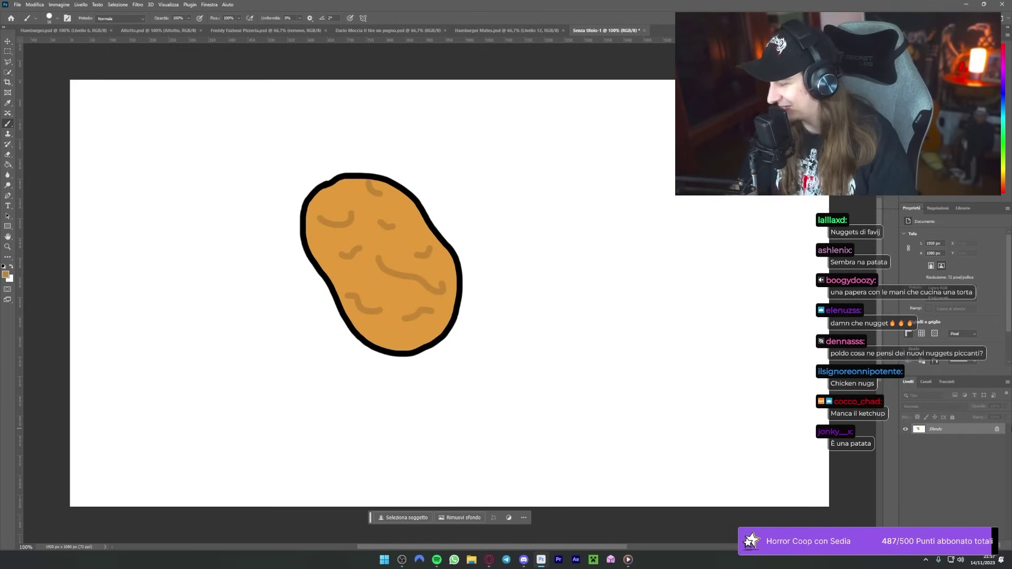
pyautogui.hotkey('ctrl', 'z')
pyautogui.hotkey('ctrl', 'z')
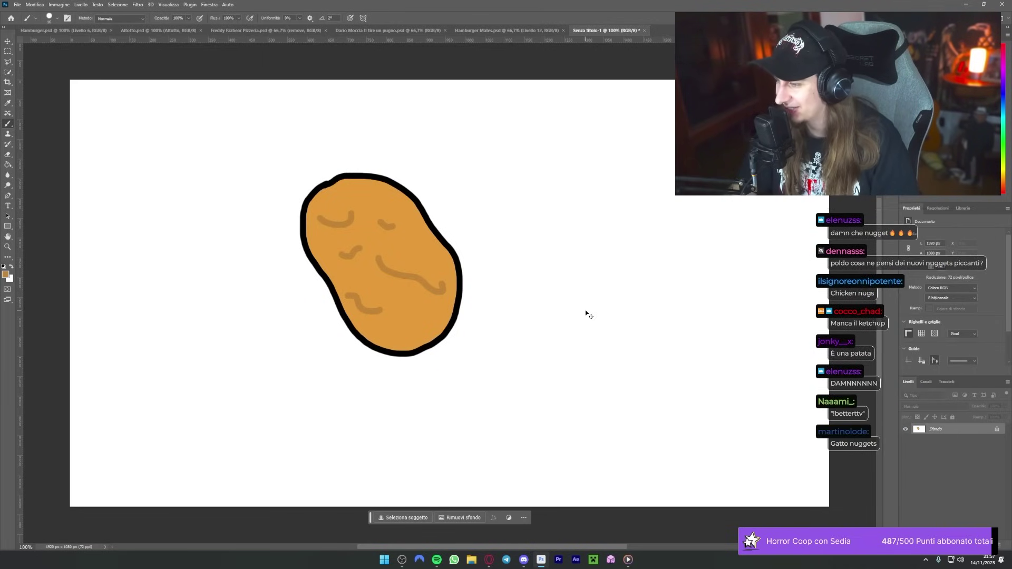
pyautogui.hotkey('ctrl', 'z')
pyautogui.hotkey('ctrl', 'z')
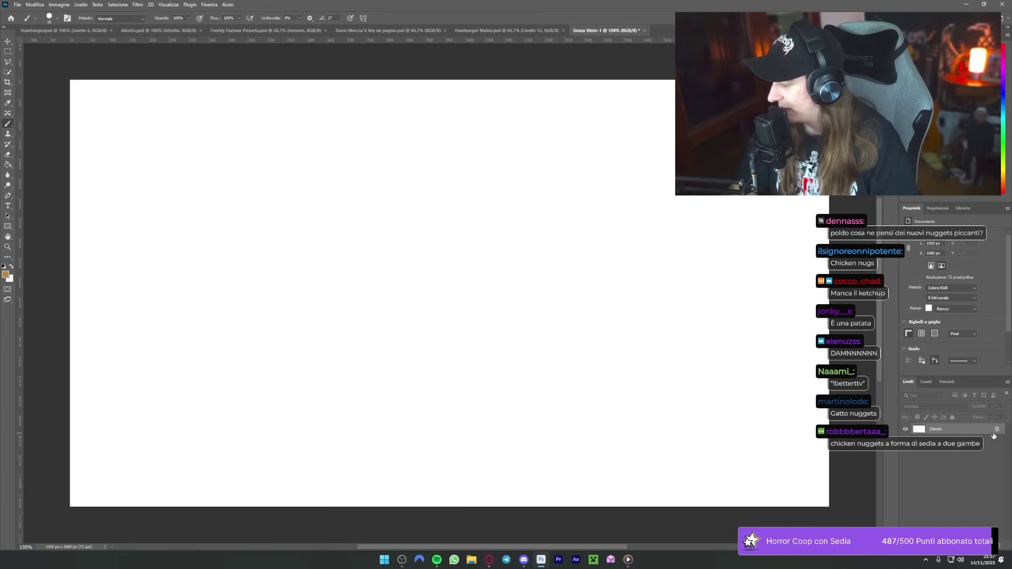
# Step: Unlock the Background layer into a normal editable layer
pyautogui.click(996, 430)
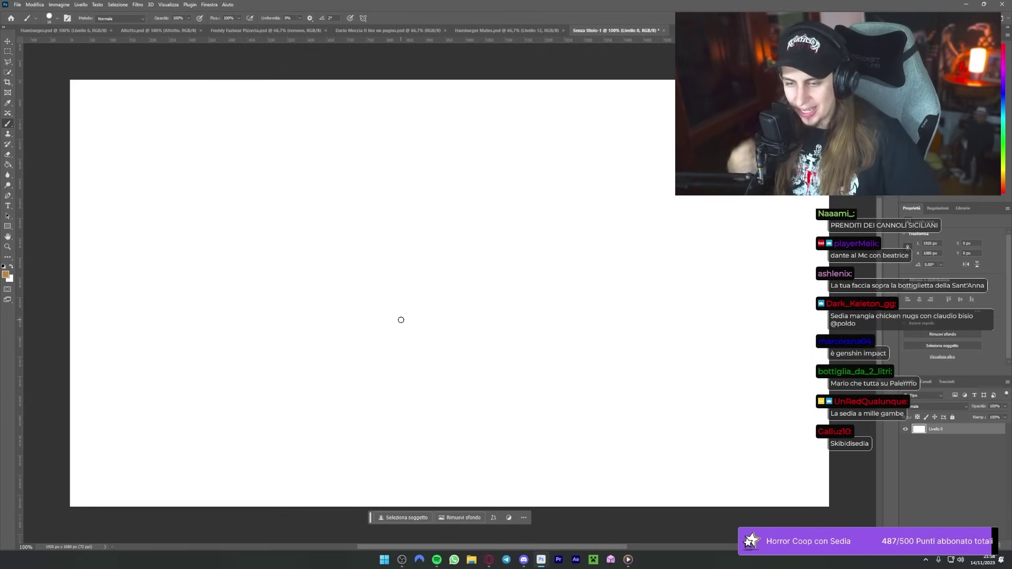
# Step: In the browser, search Google Images for 'small chick plush'
pyautogui.hotkey('alt', 'Tab')
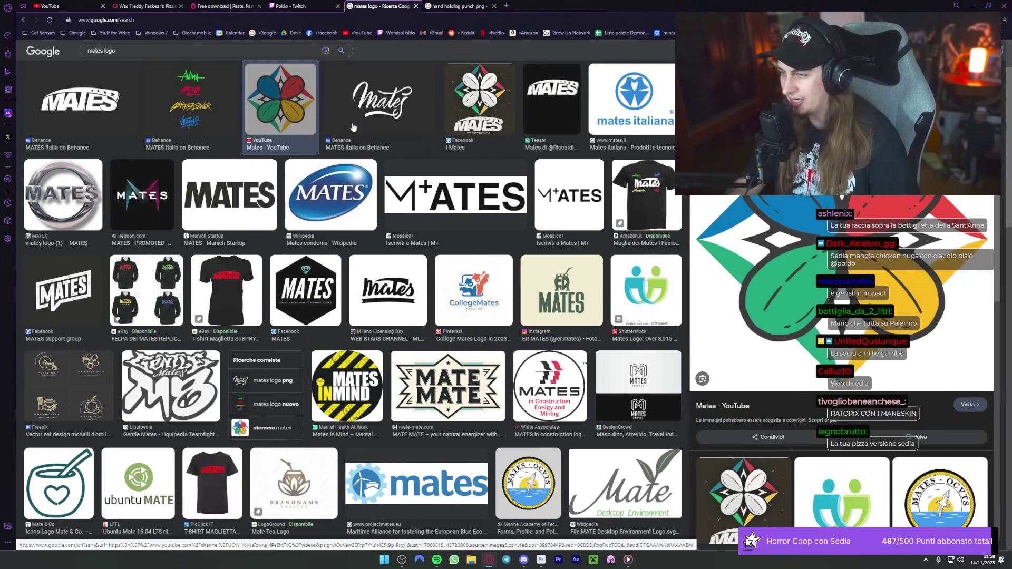
pyautogui.click(233, 51)
pyautogui.press('Escape')
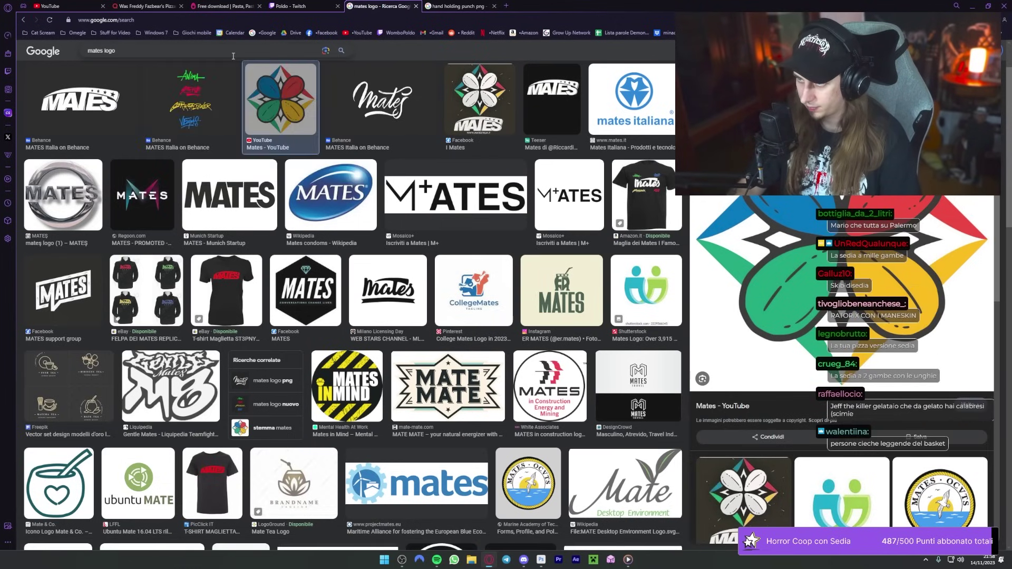
pyautogui.click(233, 52)
pyautogui.hotkey('ctrl', 'a')
pyautogui.write('small chi')
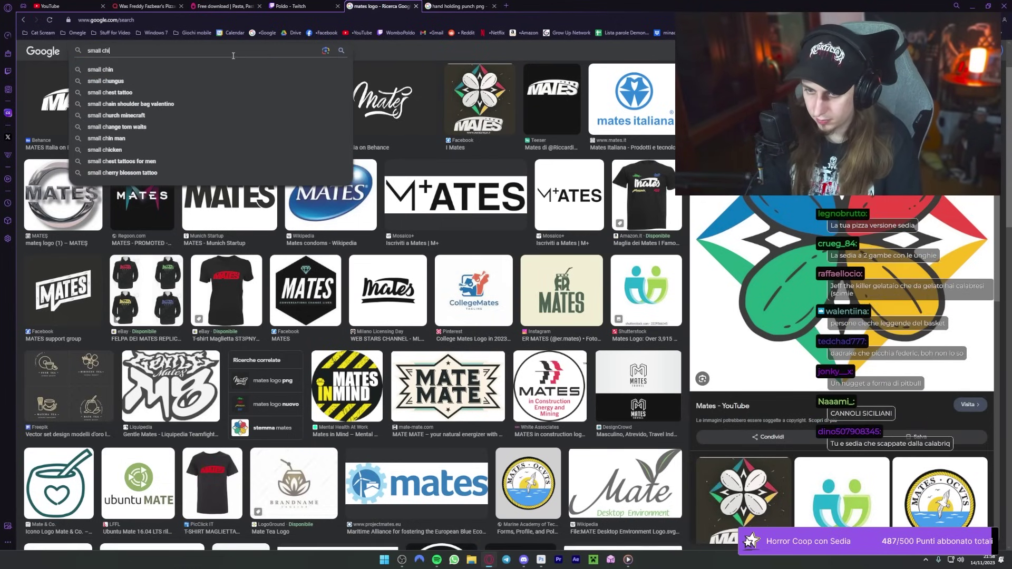
pyautogui.write('ck plush')
pyautogui.press('Return')
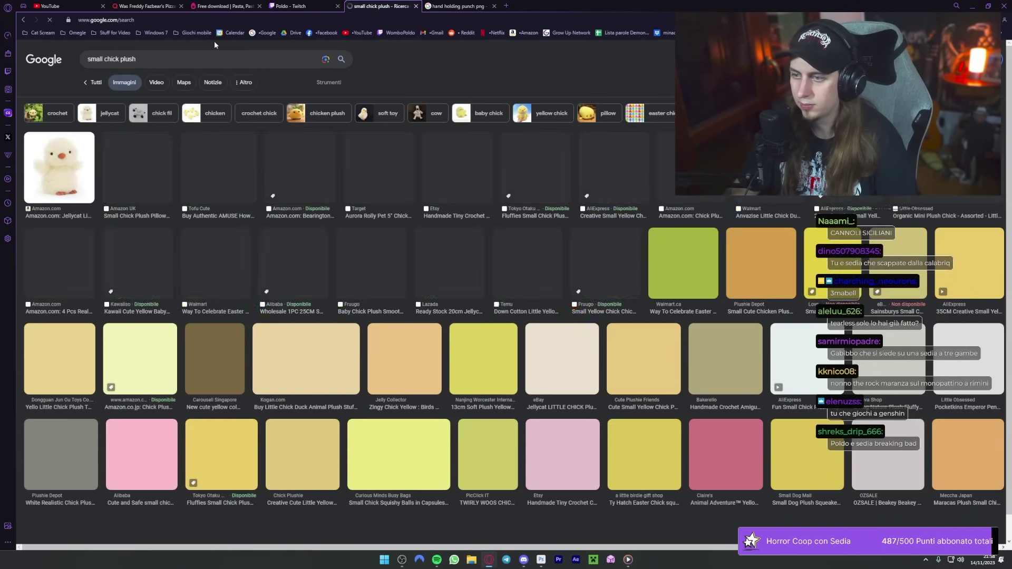
# Step: Browse the chick plush results, previewing Jellycat, Zingy Chick and other yellow chick images
pyautogui.click(59, 167)
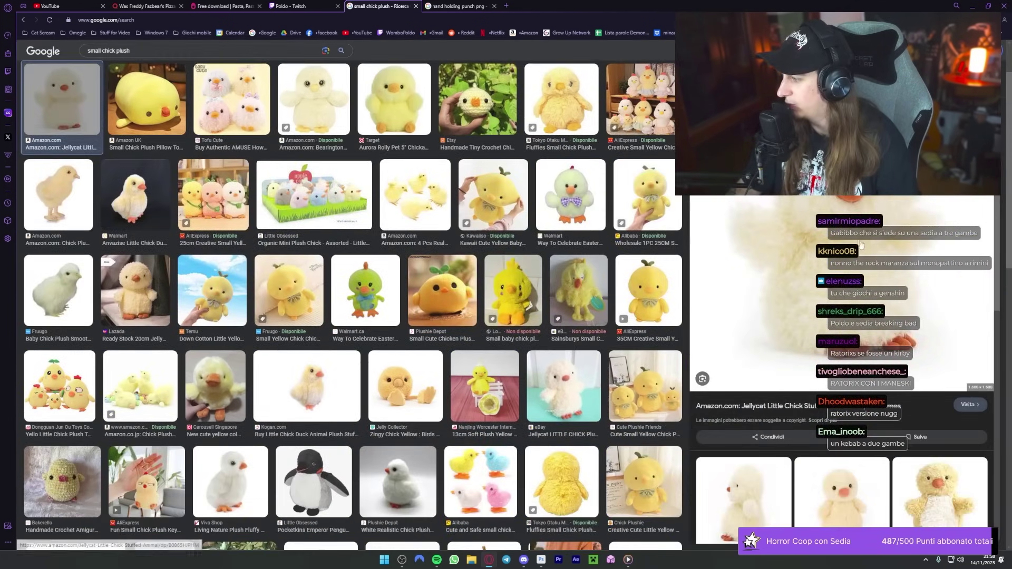
pyautogui.scroll(-3, 823, 410)
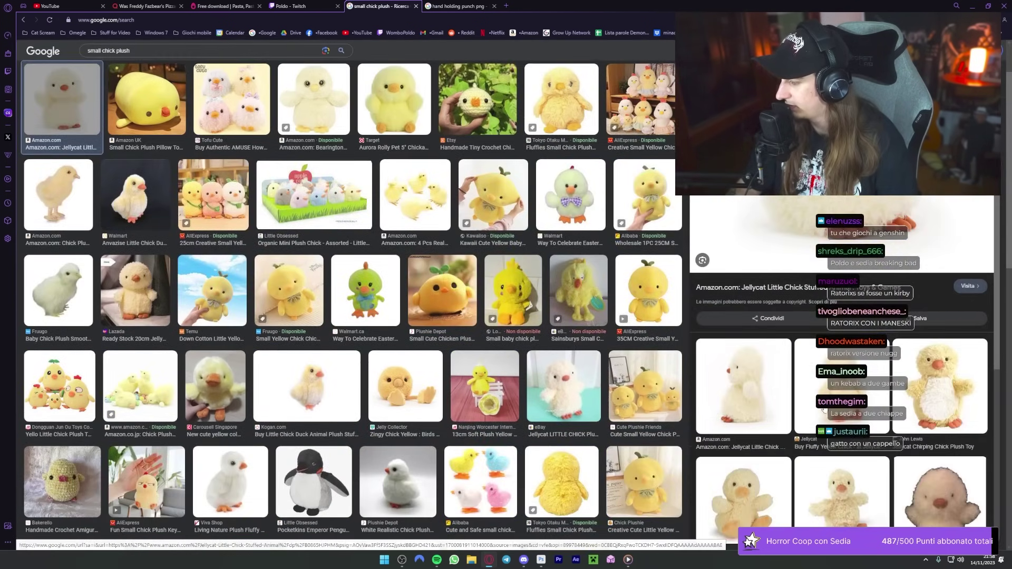
pyautogui.click(822, 409)
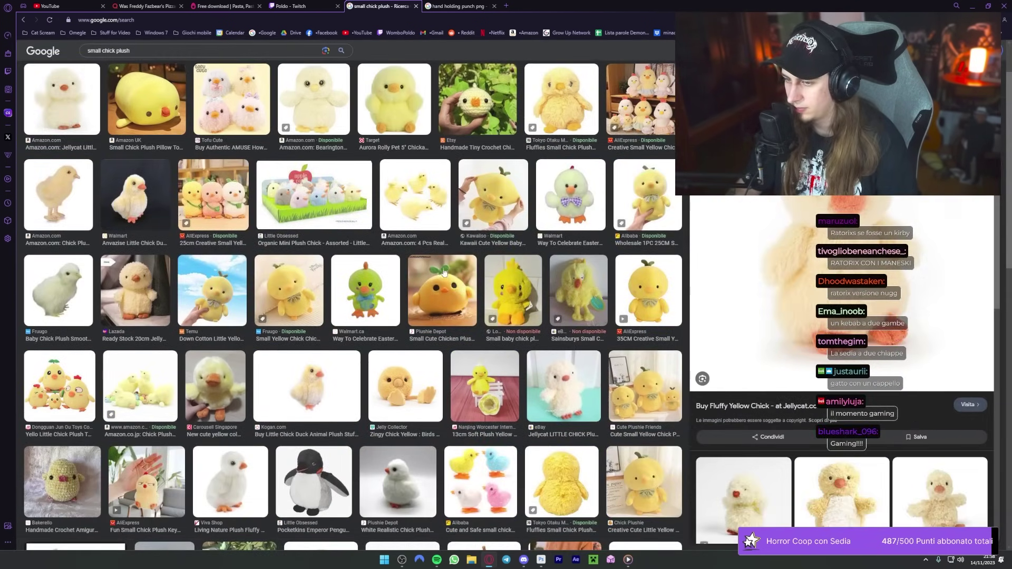
pyautogui.scroll(-3, 444, 272)
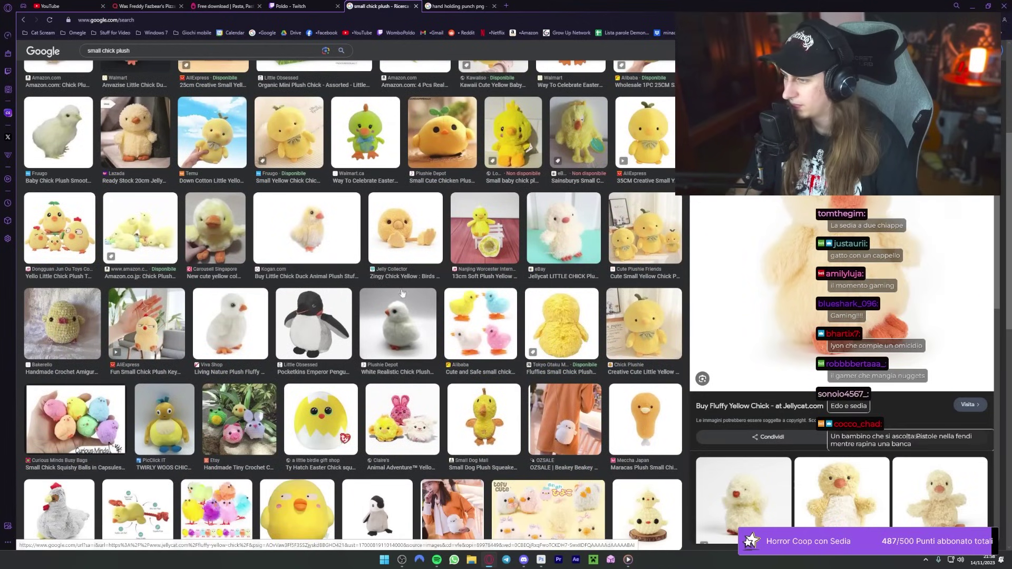
pyautogui.click(406, 261)
pyautogui.scroll(-3, 834, 262)
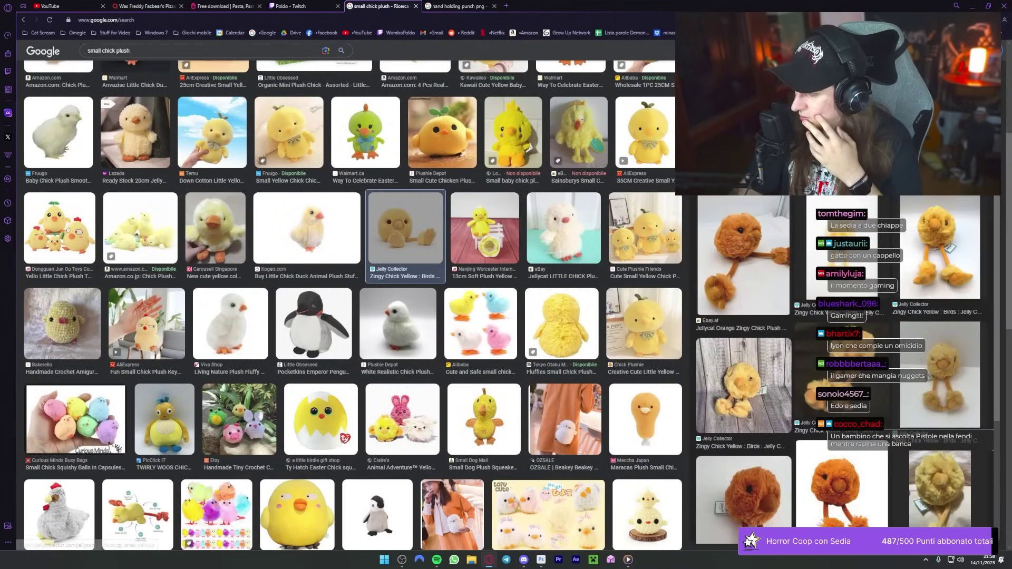
pyautogui.scroll(-3, 414, 355)
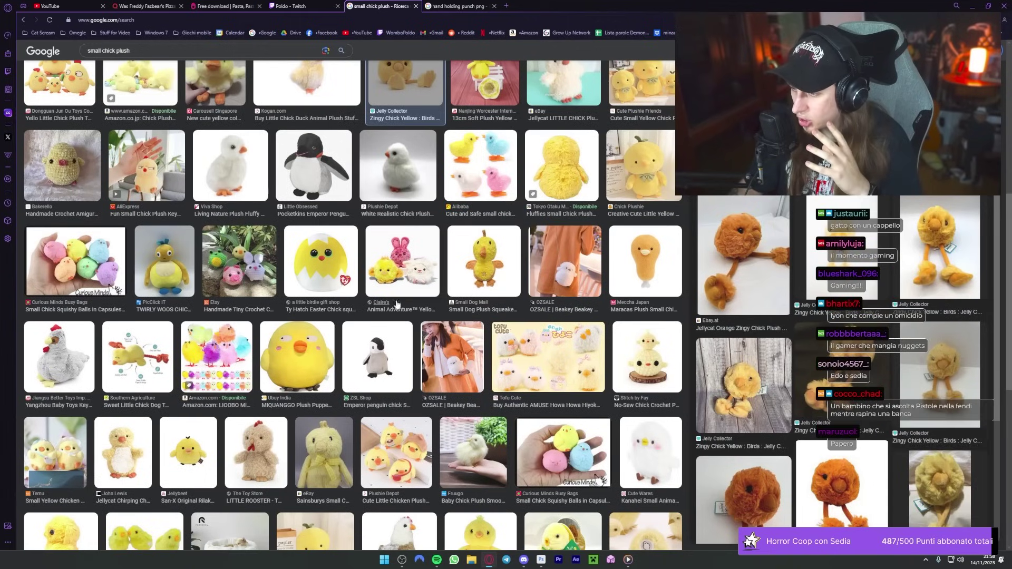
pyautogui.scroll(-2, 286, 378)
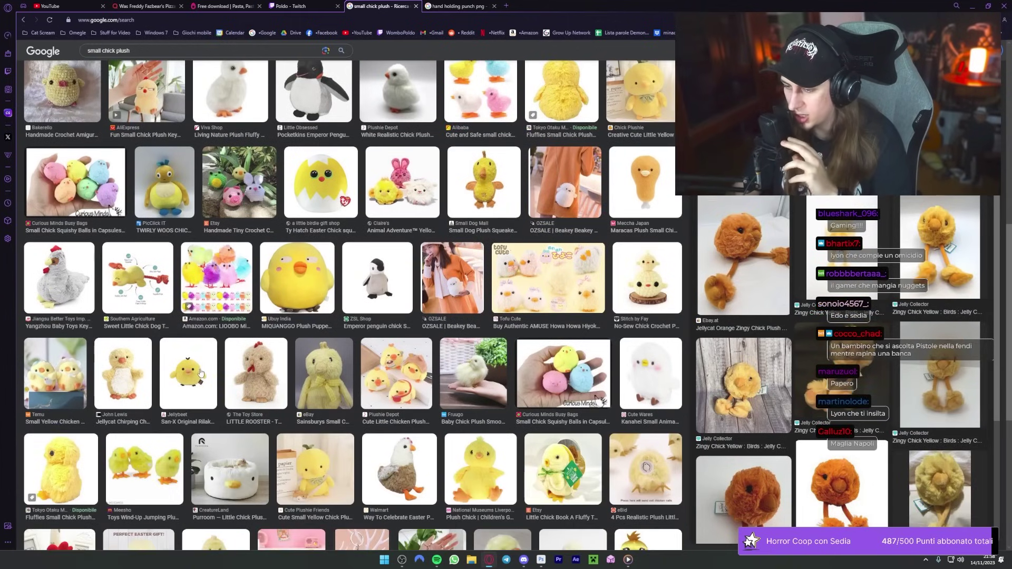
pyautogui.click(188, 375)
pyautogui.scroll(-3, 476, 380)
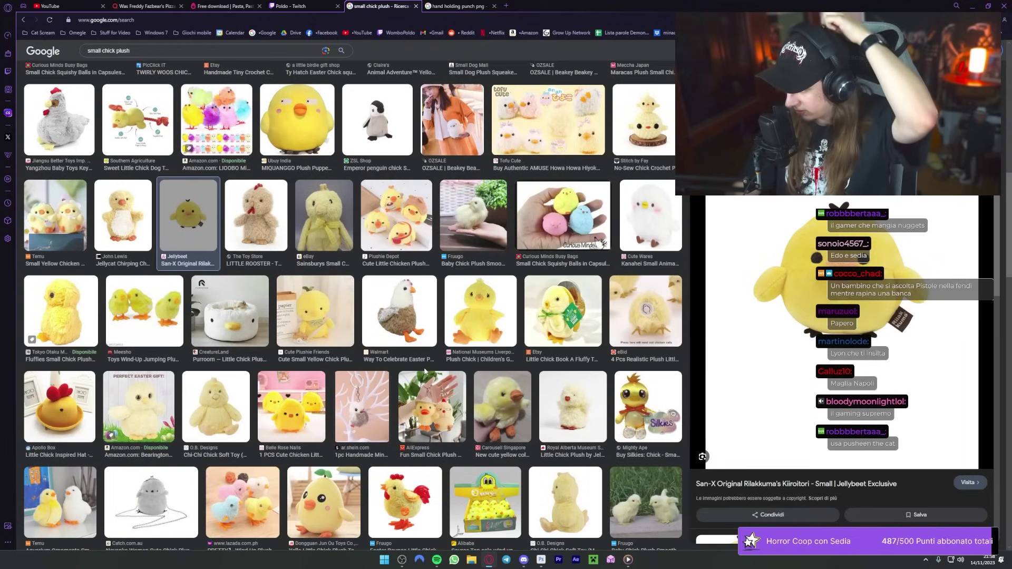
pyautogui.scroll(-3, 425, 371)
pyautogui.scroll(-2, 417, 353)
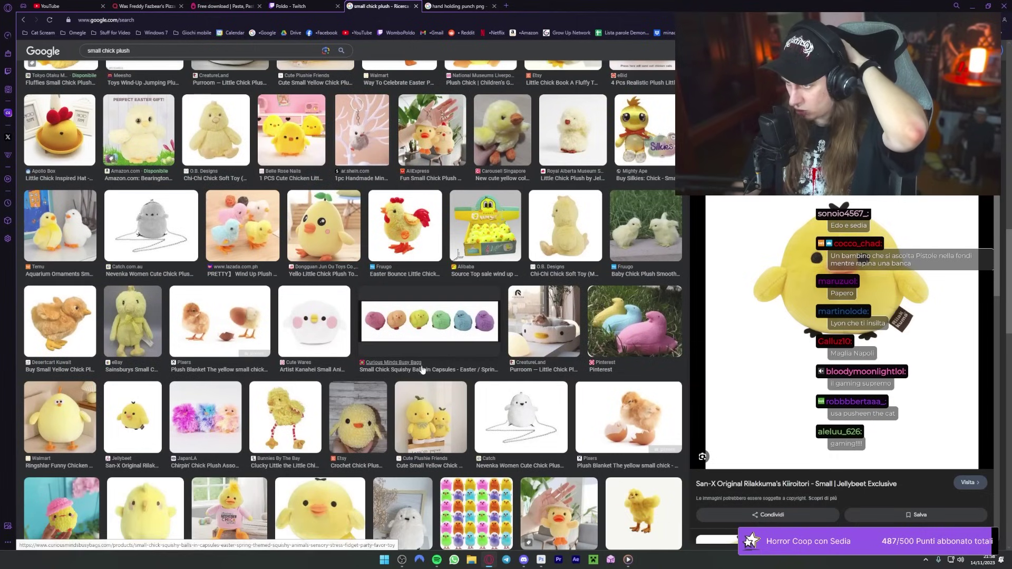
pyautogui.scroll(-2, 414, 352)
pyautogui.scroll(-1, 263, 388)
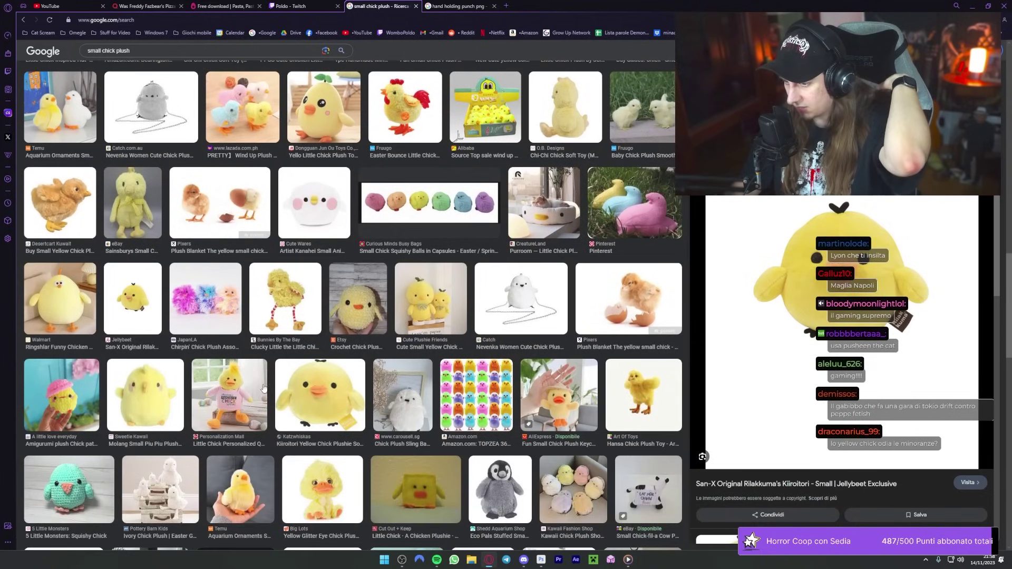
pyautogui.scroll(-2, 262, 389)
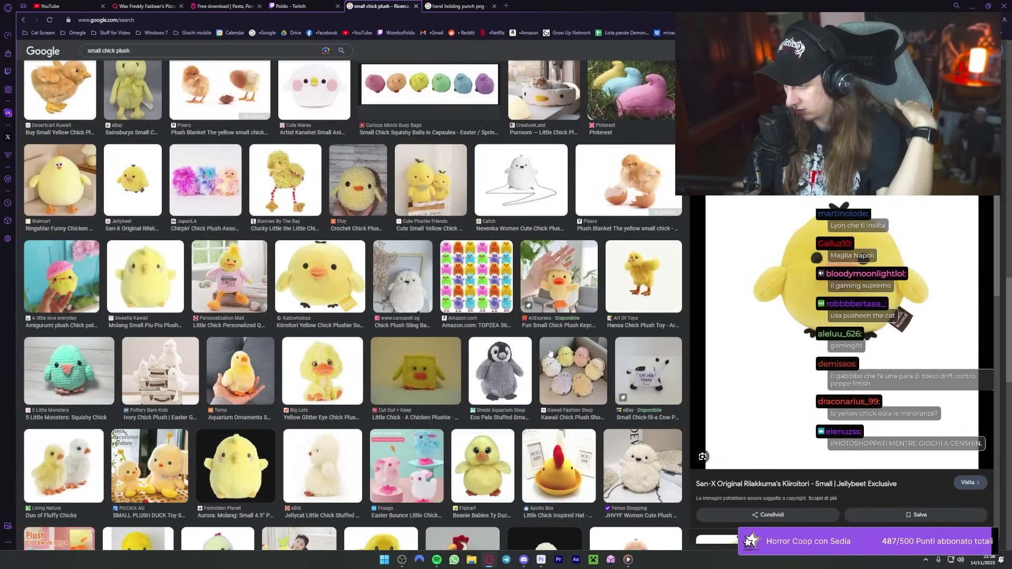
pyautogui.scroll(-1, 262, 388)
pyautogui.rightClick(831, 289)
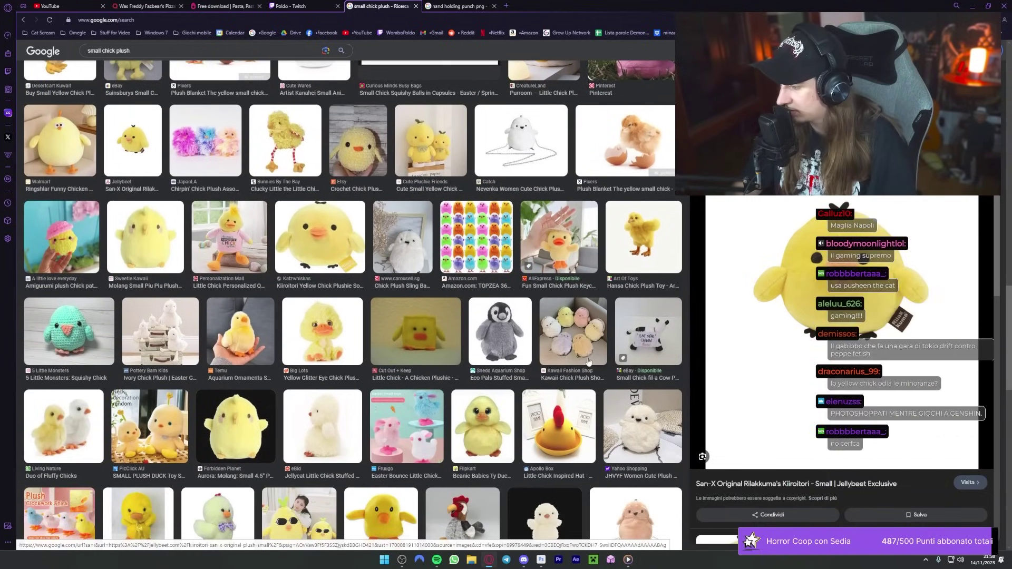
pyautogui.scroll(-4, 650, 249)
pyautogui.click(650, 249)
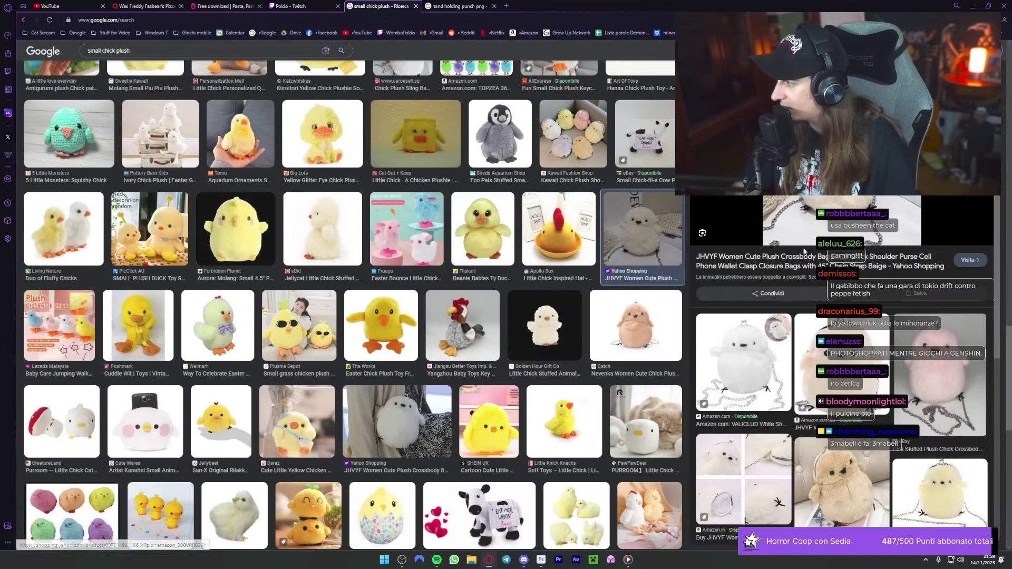
pyautogui.scroll(-4, 324, 368)
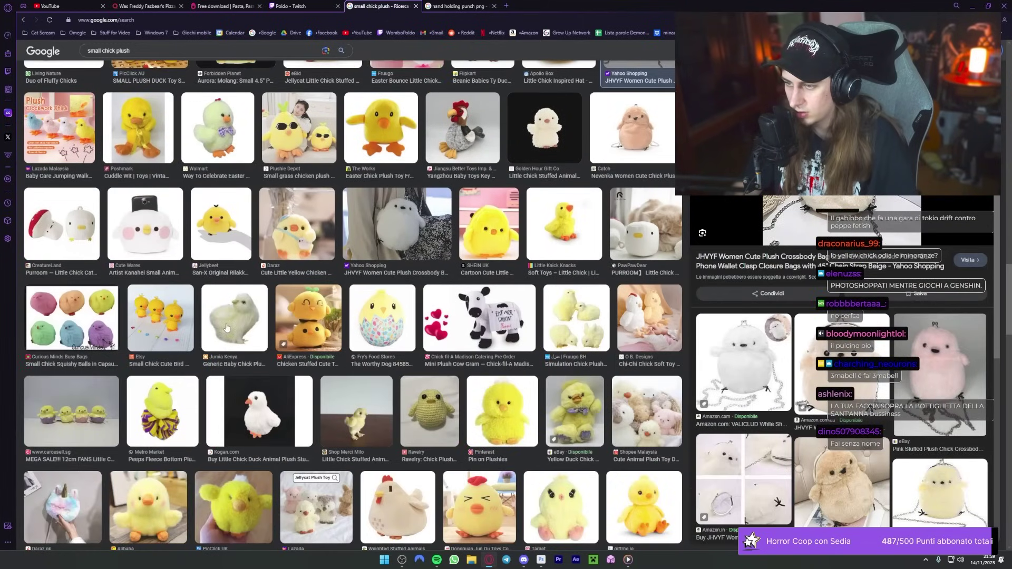
pyautogui.scroll(-4, 207, 343)
pyautogui.scroll(-2, 208, 342)
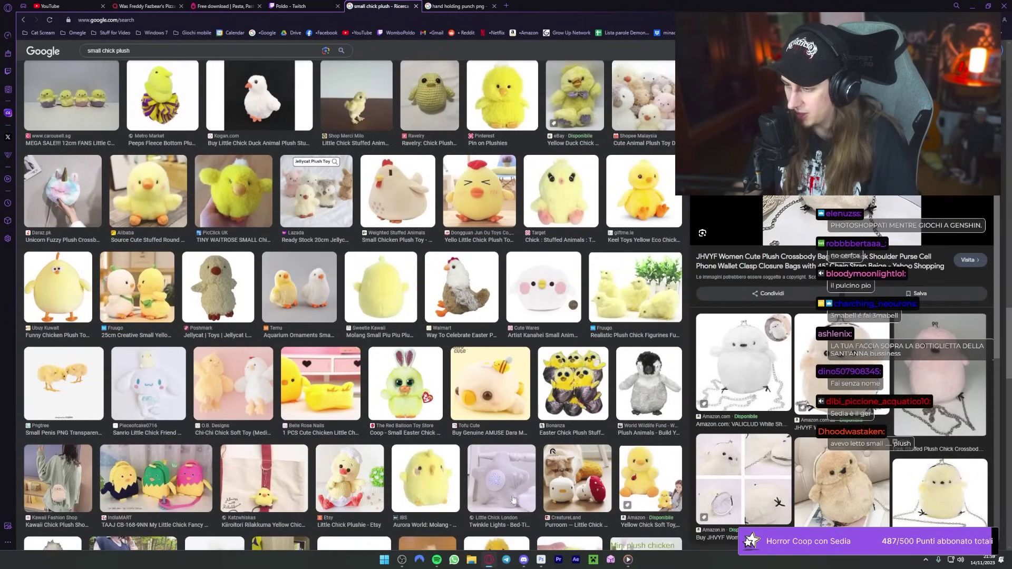
# Step: Paste the yellow chick plush into Photoshop and scale it to about 88%
pyautogui.click(541, 564)
pyautogui.hotkey('ctrl', 'v')
pyautogui.hotkey('ctrl', 't')
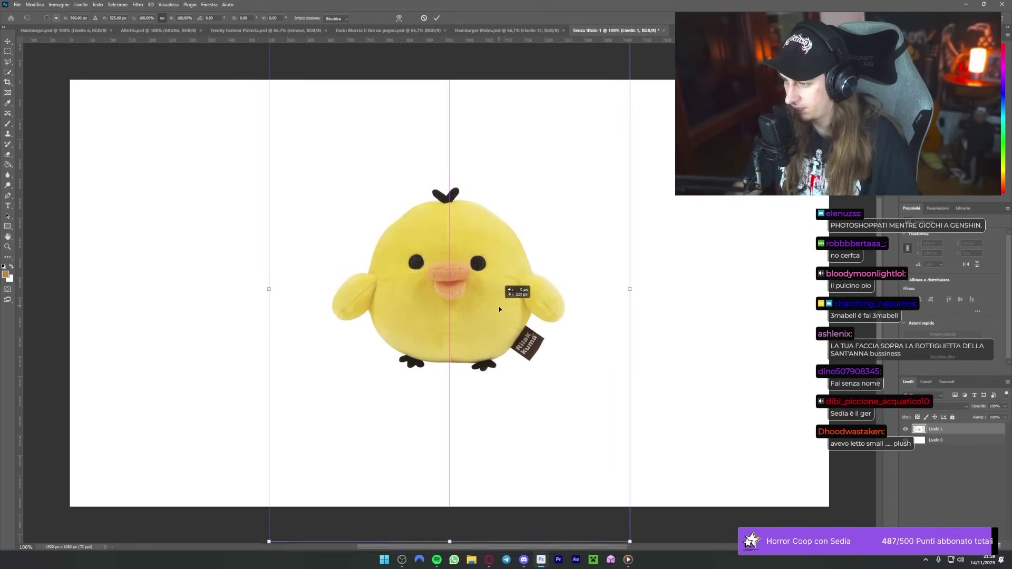
pyautogui.moveTo(629, 303); pyautogui.dragTo(609, 310)
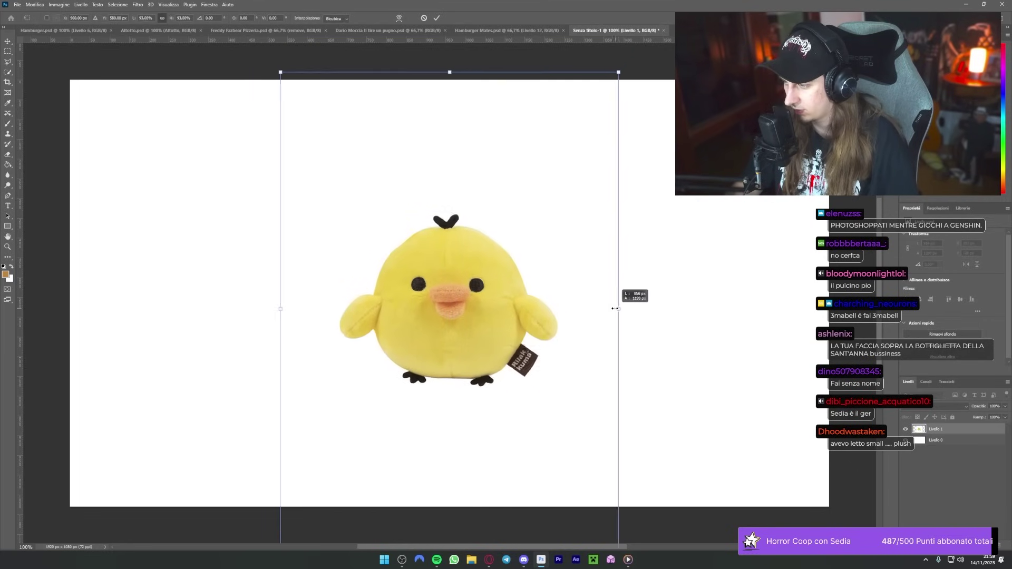
pyautogui.press('Return')
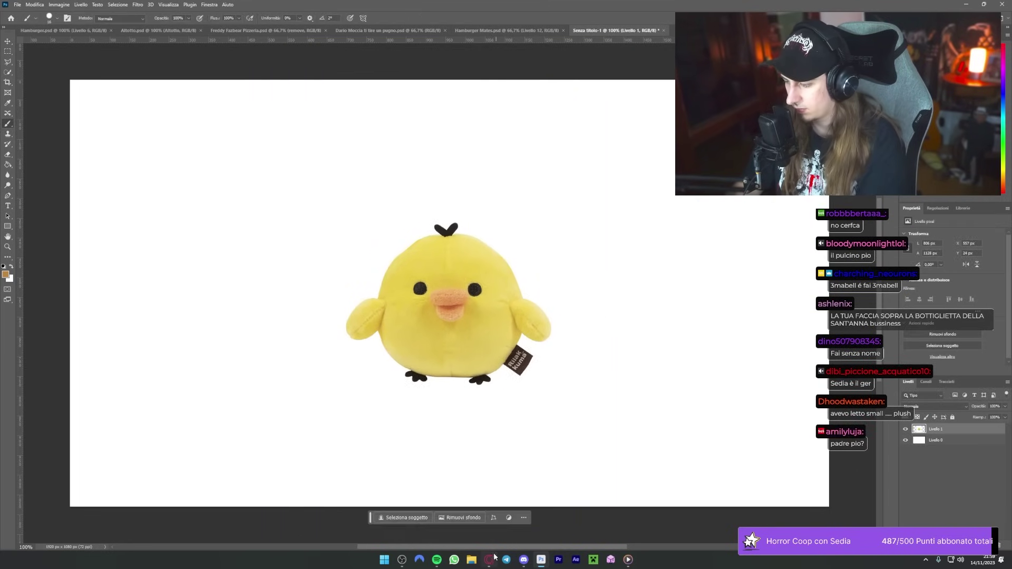
pyautogui.hotkey('alt', 'Tab')
# Step: Search Google Images for 'gaming headphones png' and preview headset results
pyautogui.click(168, 51)
pyautogui.hotkey('ctrl', 'a')
pyautogui.write('gaming')
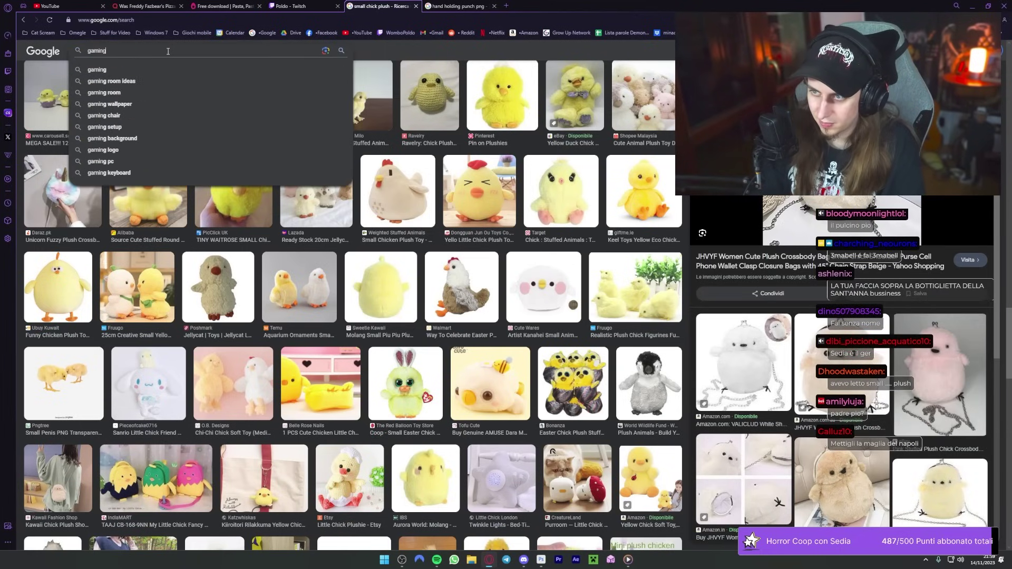
pyautogui.write(' headphones png')
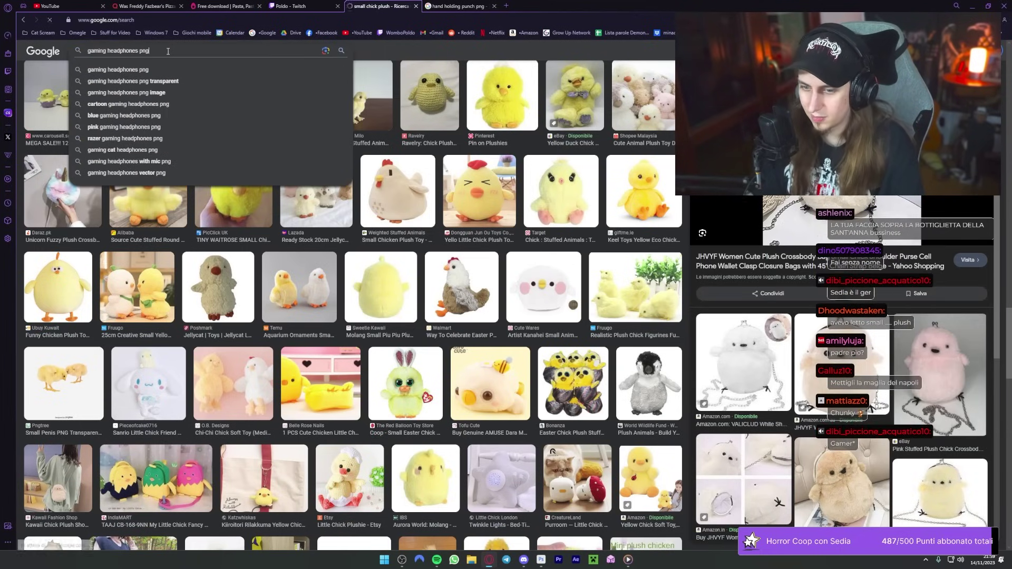
pyautogui.press('Return')
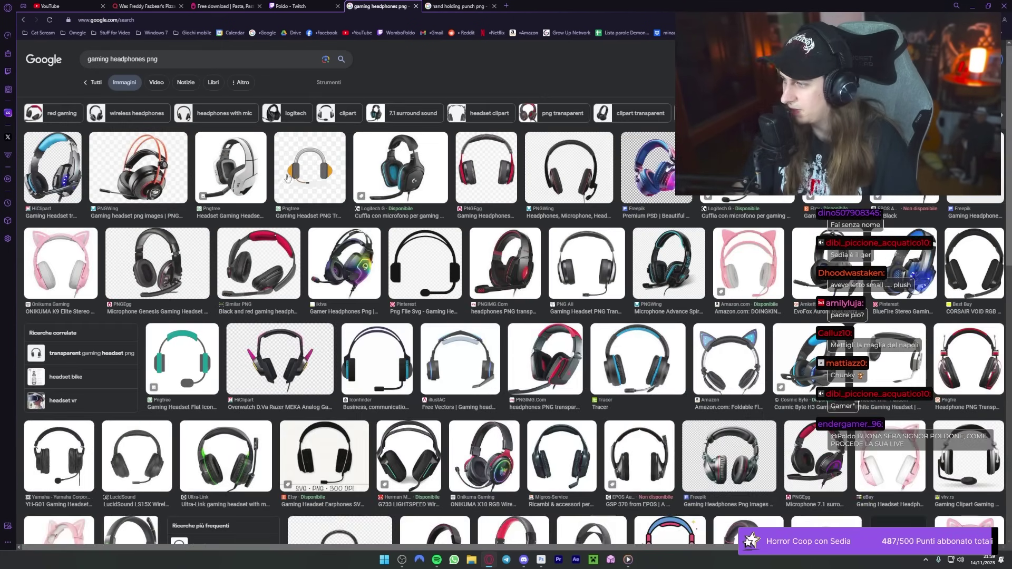
pyautogui.click(550, 169)
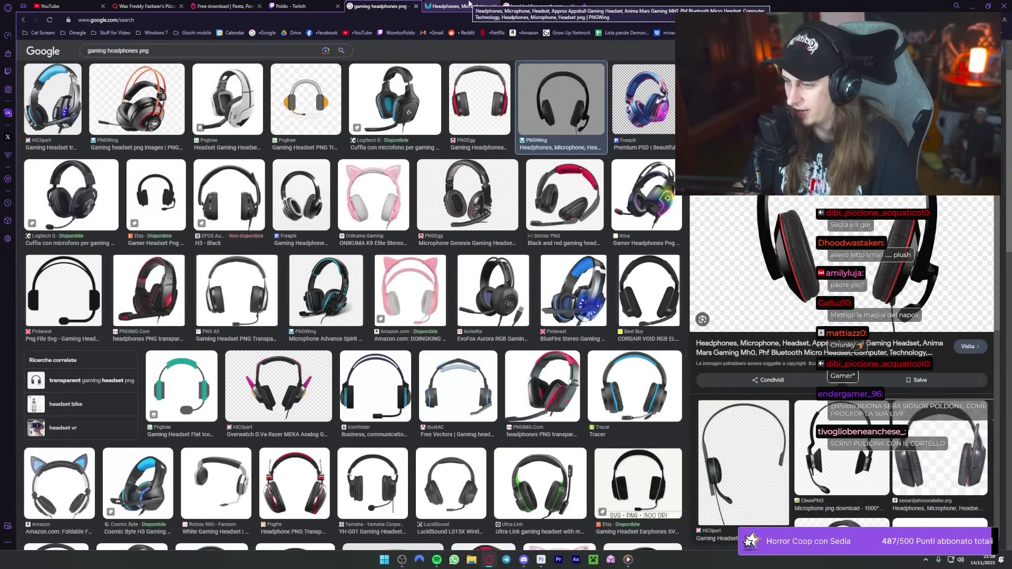
pyautogui.click(237, 290)
# Step: Download the headset PNG from its source page and place it over the chick's head
pyautogui.rightClick(872, 200)
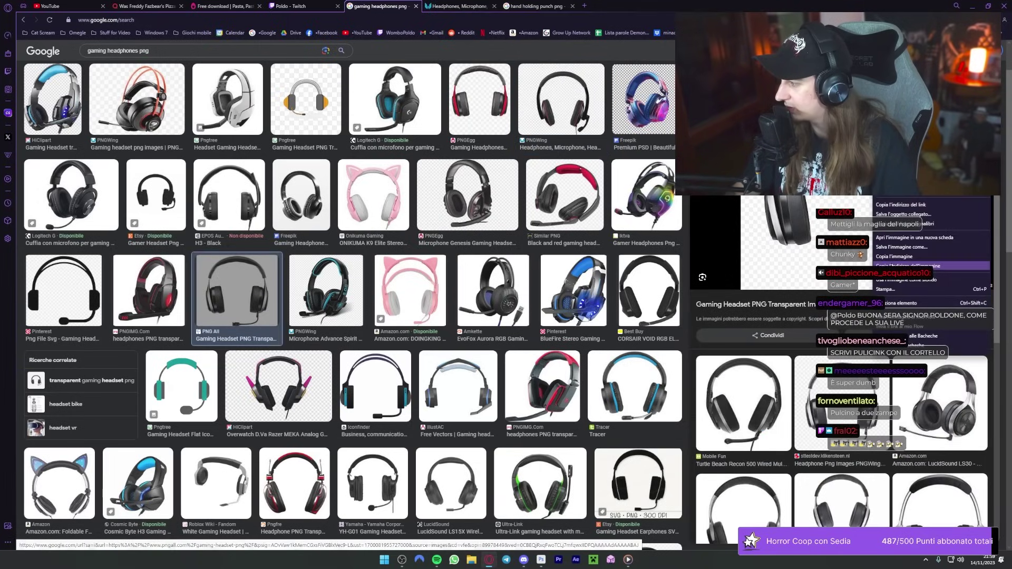
pyautogui.click(459, 6)
pyautogui.scroll(-3, 511, 393)
pyautogui.click(511, 371)
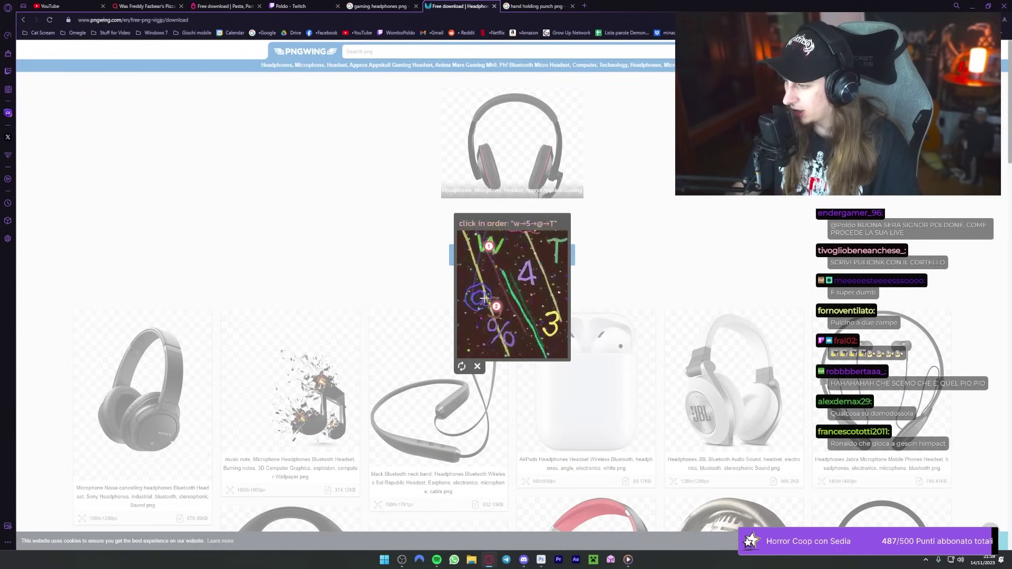
pyautogui.click(553, 253)
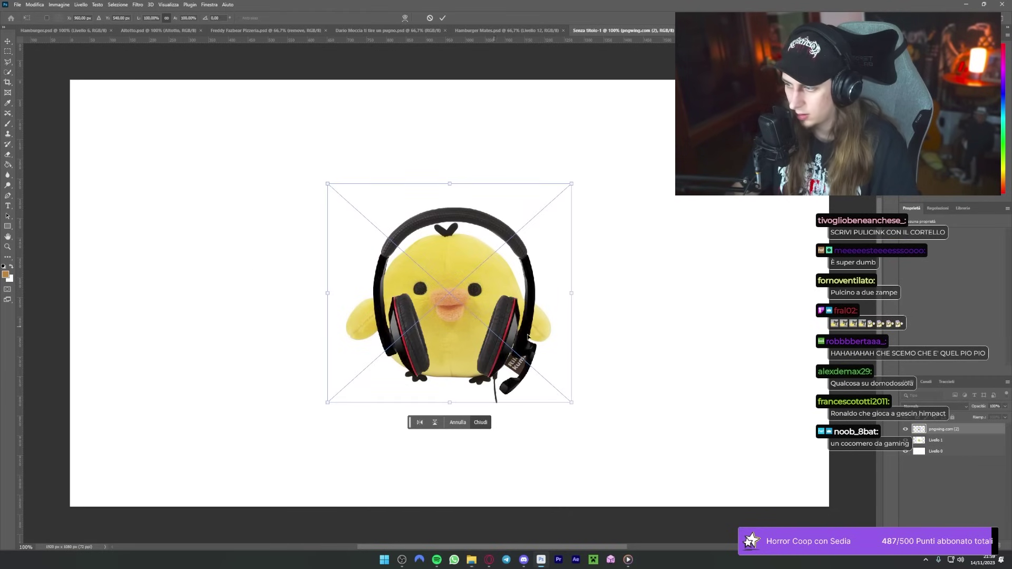
pyautogui.moveTo(528, 336); pyautogui.dragTo(523, 290)
# Step: Puppet Warp the headset, pulling both earcups outward so the band arches over the chick
pyautogui.press('Return')
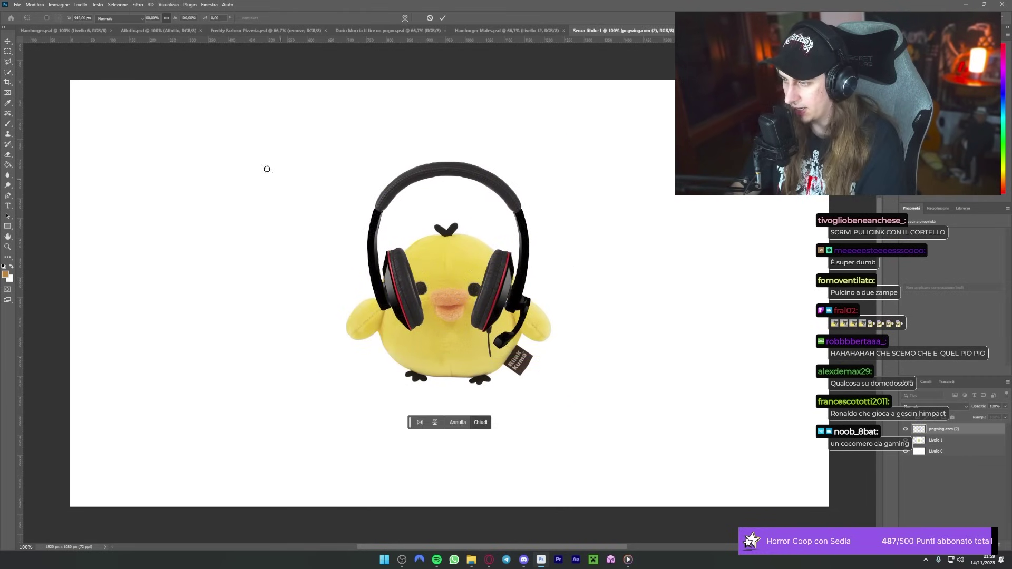
pyautogui.click(35, 4)
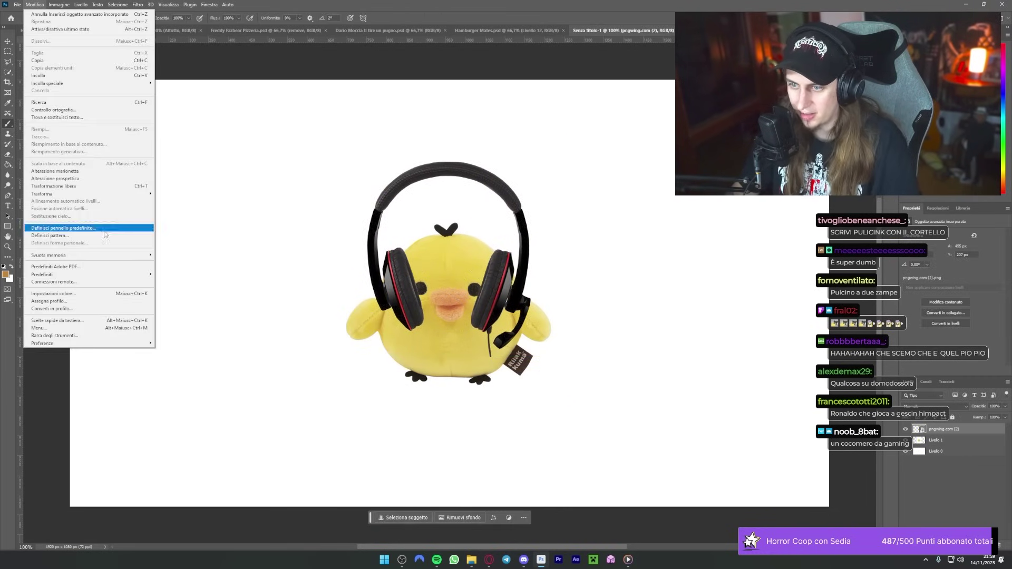
pyautogui.click(100, 173)
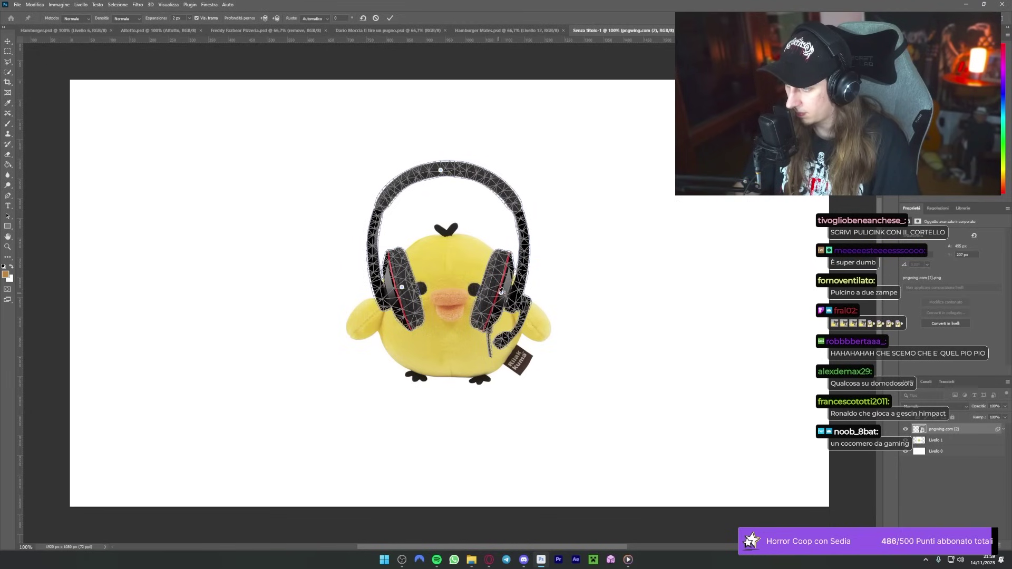
pyautogui.moveTo(502, 292); pyautogui.dragTo(532, 273)
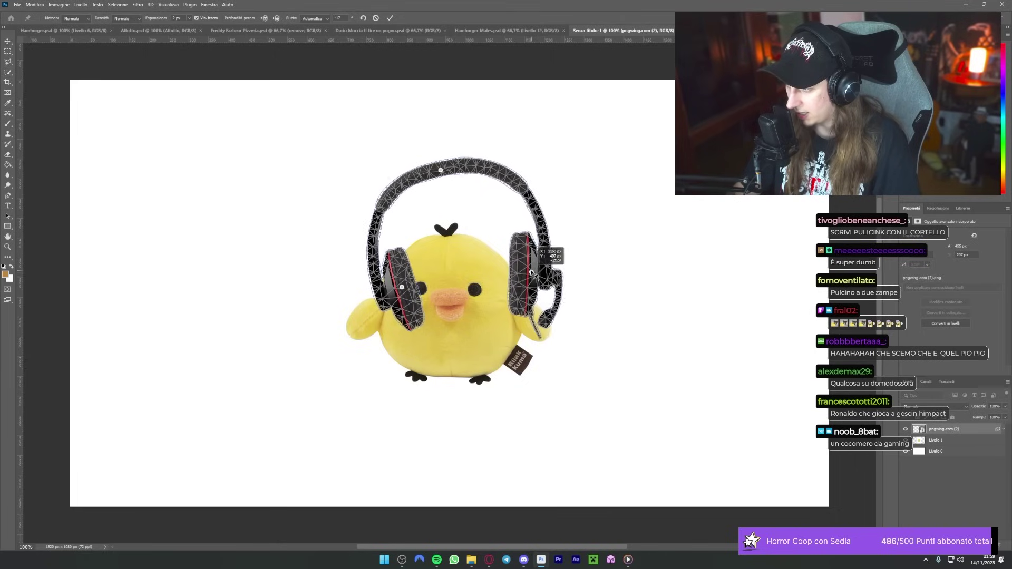
pyautogui.moveTo(402, 286); pyautogui.dragTo(375, 275)
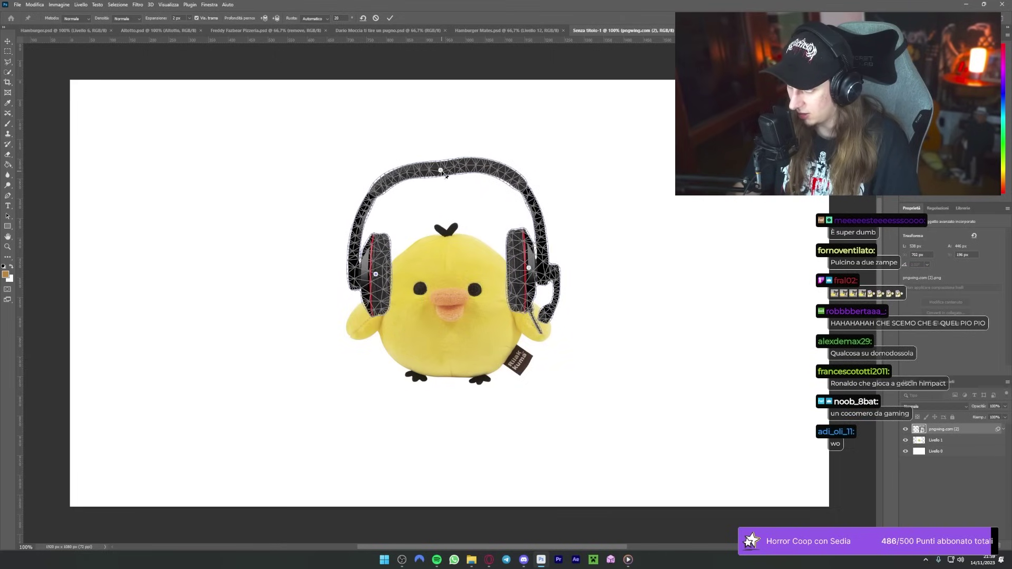
pyautogui.click(446, 176)
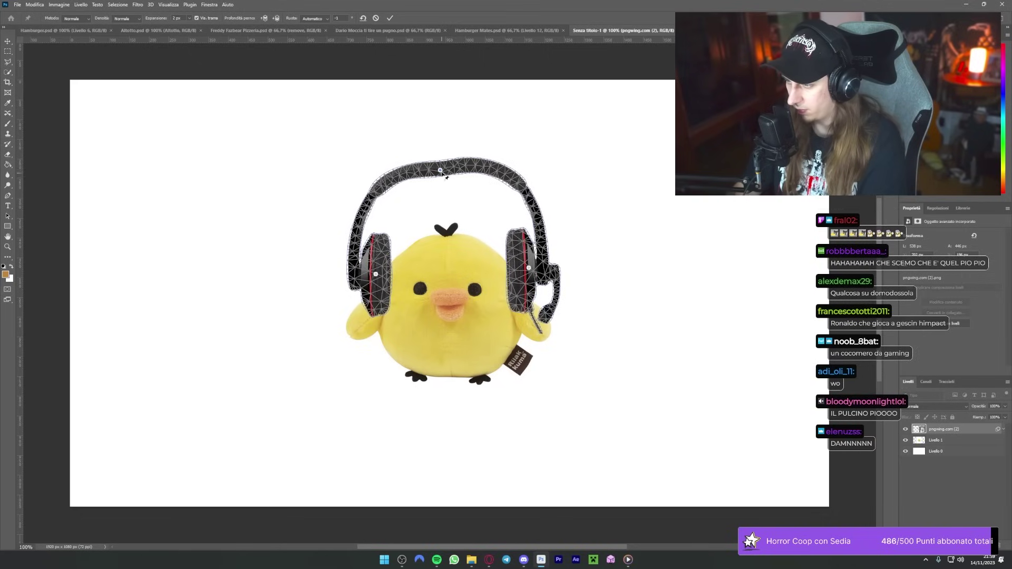
pyautogui.press('Return')
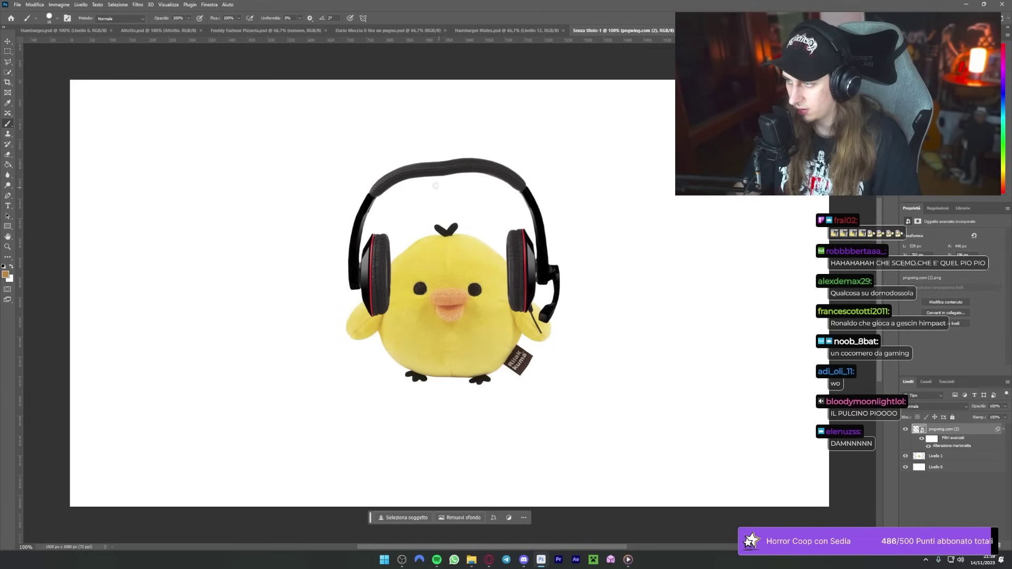
# Step: Puppet Warp the earcups far outward, apply it, then undo that bend
pyautogui.click(35, 5)
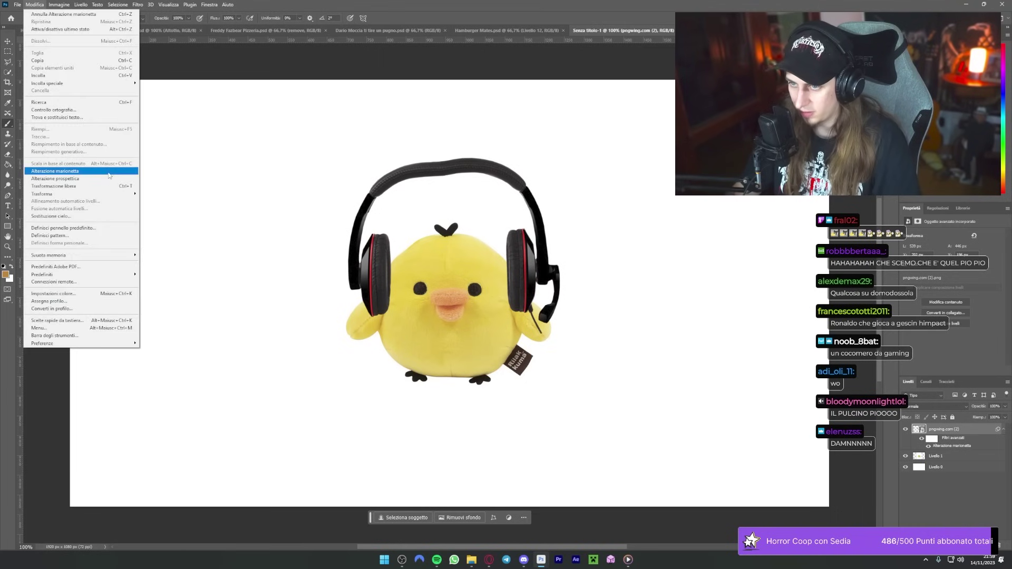
pyautogui.click(58, 171)
pyautogui.moveTo(379, 275); pyautogui.dragTo(283, 232)
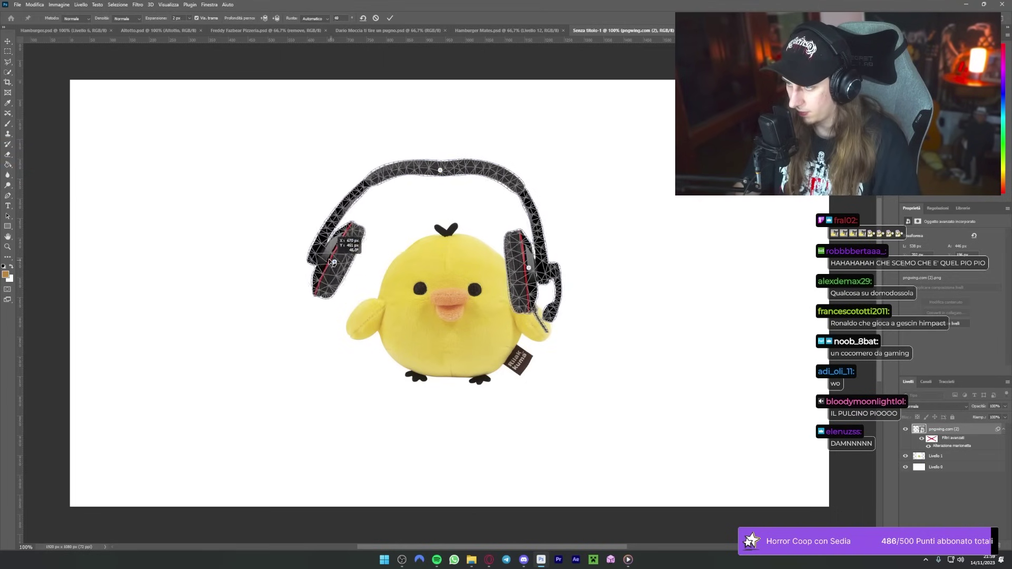
pyautogui.moveTo(526, 262)
pyautogui.mouseDown()
pyautogui.moveTo(533, 271)
pyautogui.moveTo(631, 225)
pyautogui.mouseUp()
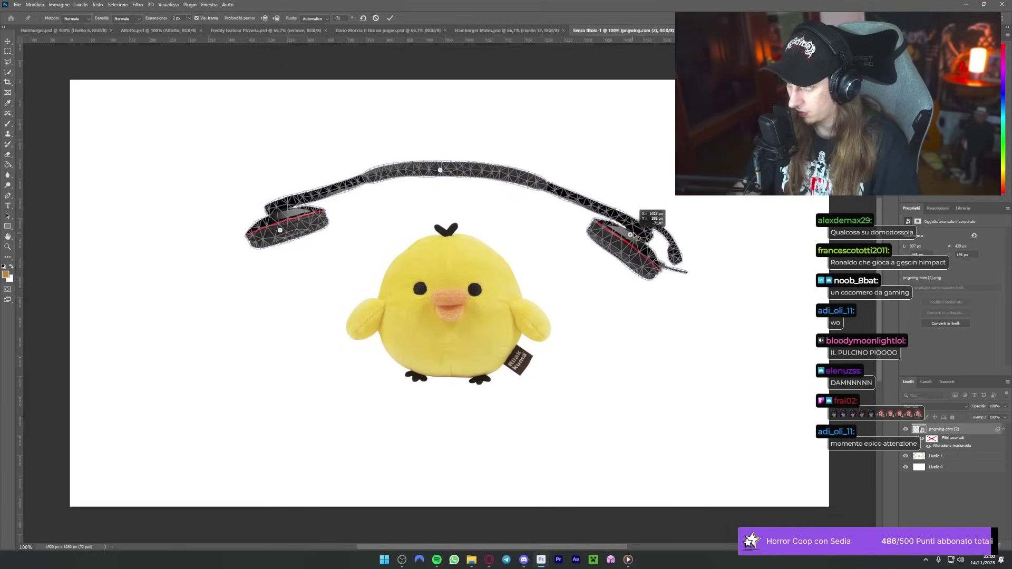
pyautogui.press('v')
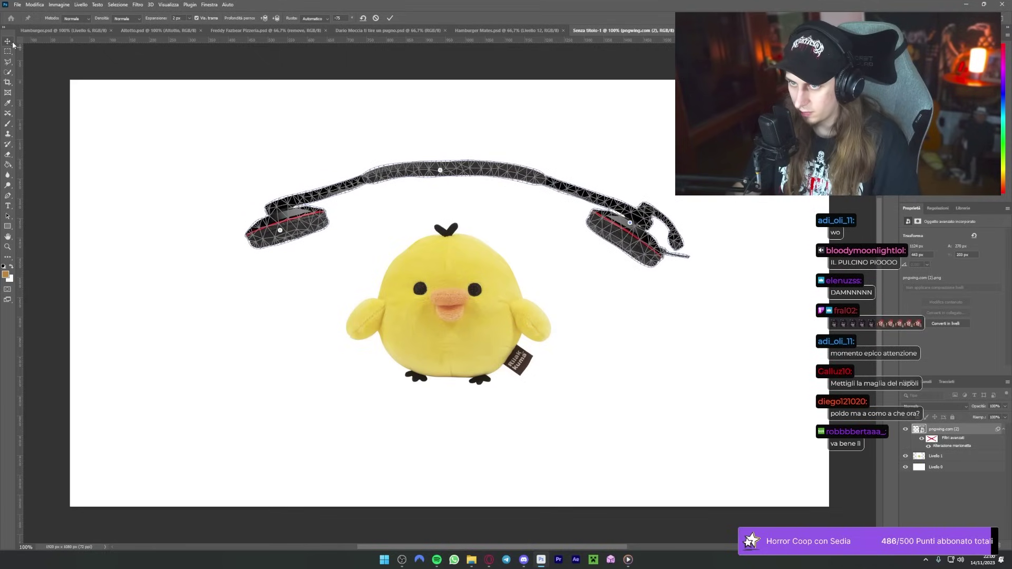
pyautogui.click(457, 206)
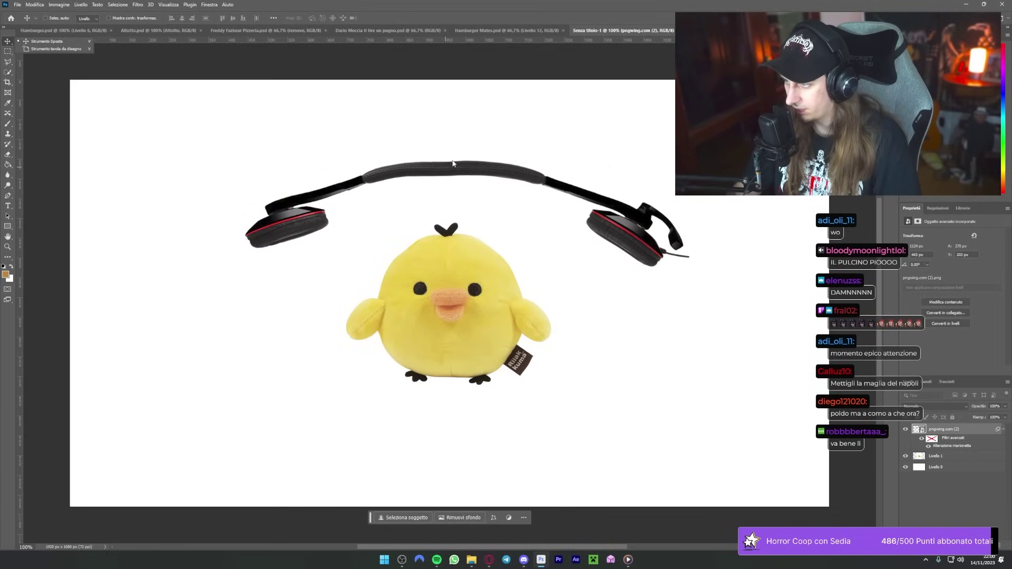
pyautogui.hotkey('ctrl', 'z')
# Step: Scale the headphones down to about 74% and move them onto the chick's head
pyautogui.hotkey('ctrl', 't')
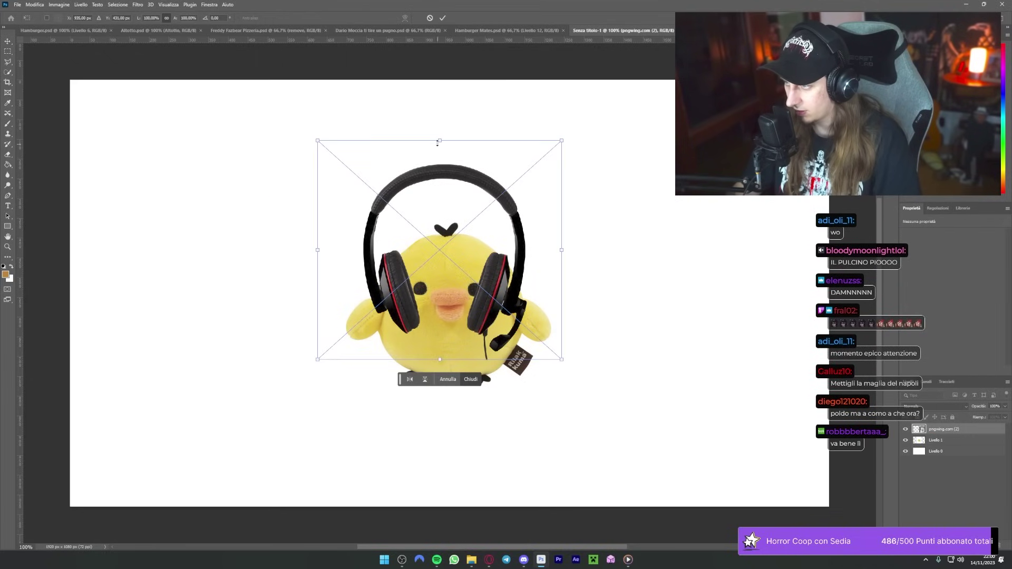
pyautogui.moveTo(442, 152); pyautogui.dragTo(454, 225)
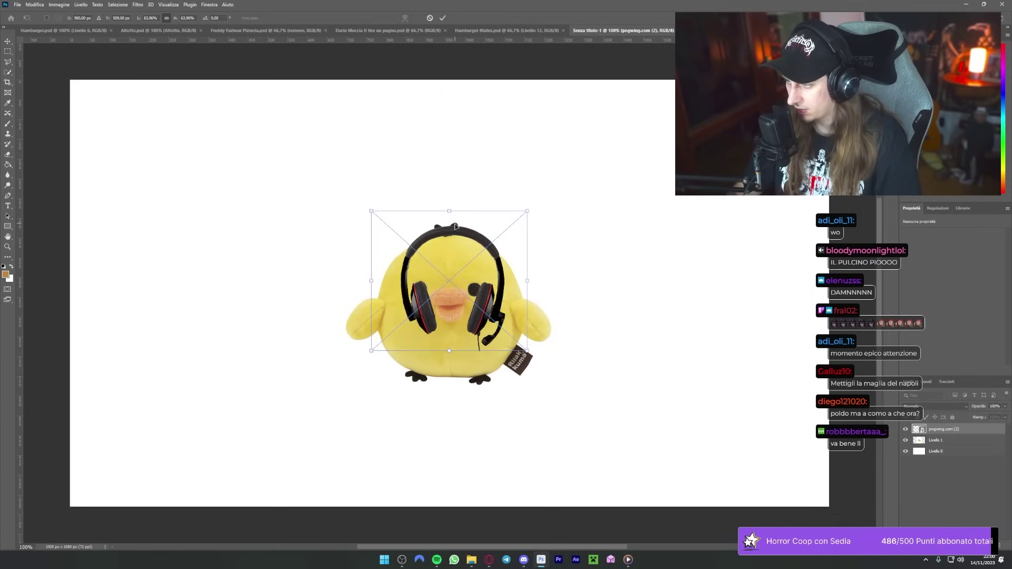
pyautogui.press('Return')
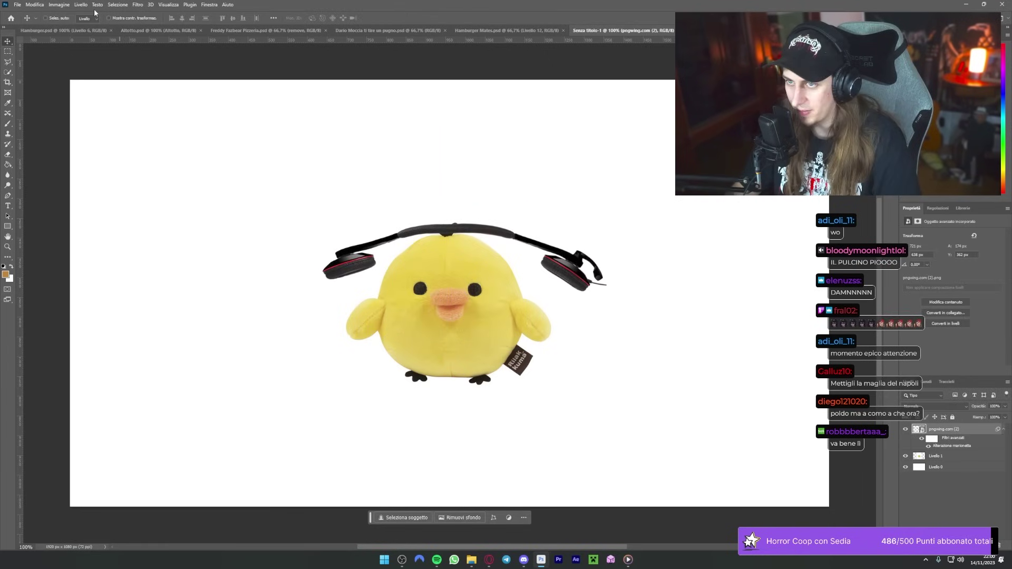
pyautogui.click(35, 5)
# Step: Puppet Warp the headband and both earcups snugly around the chick's head, then apply
pyautogui.click(58, 169)
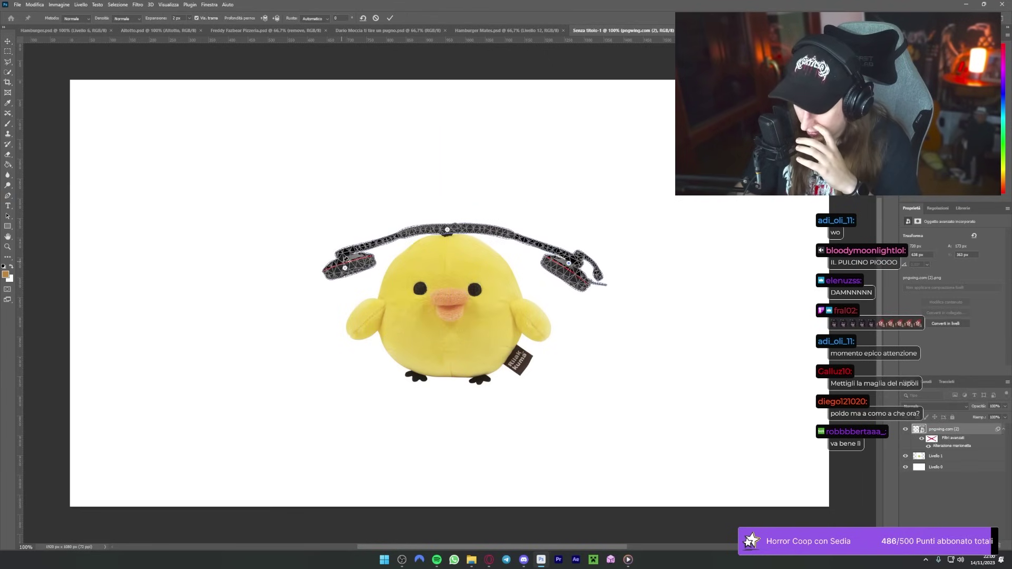
pyautogui.moveTo(353, 265); pyautogui.dragTo(384, 281)
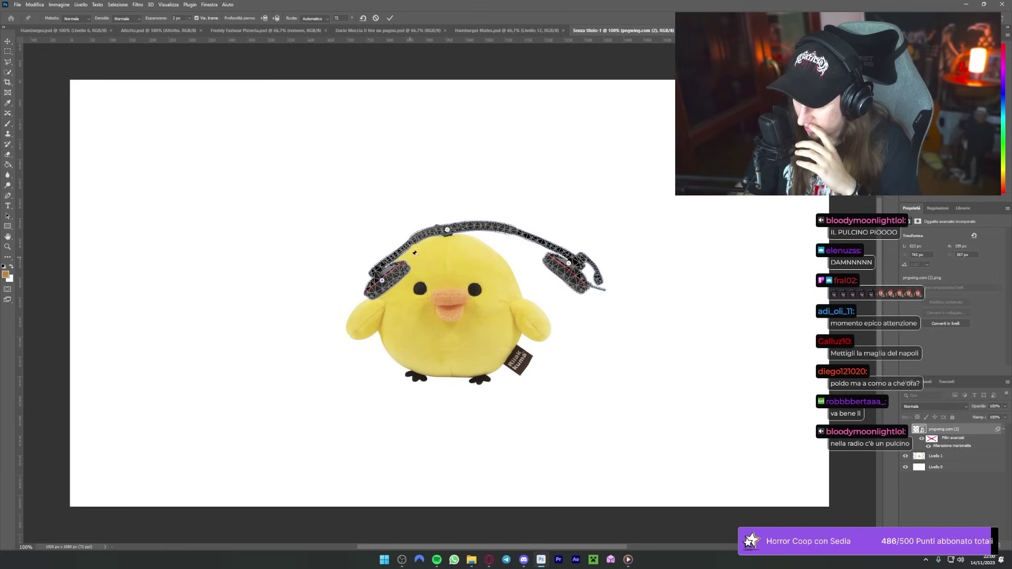
pyautogui.moveTo(417, 241); pyautogui.dragTo(401, 245)
pyautogui.moveTo(383, 282); pyautogui.dragTo(381, 275)
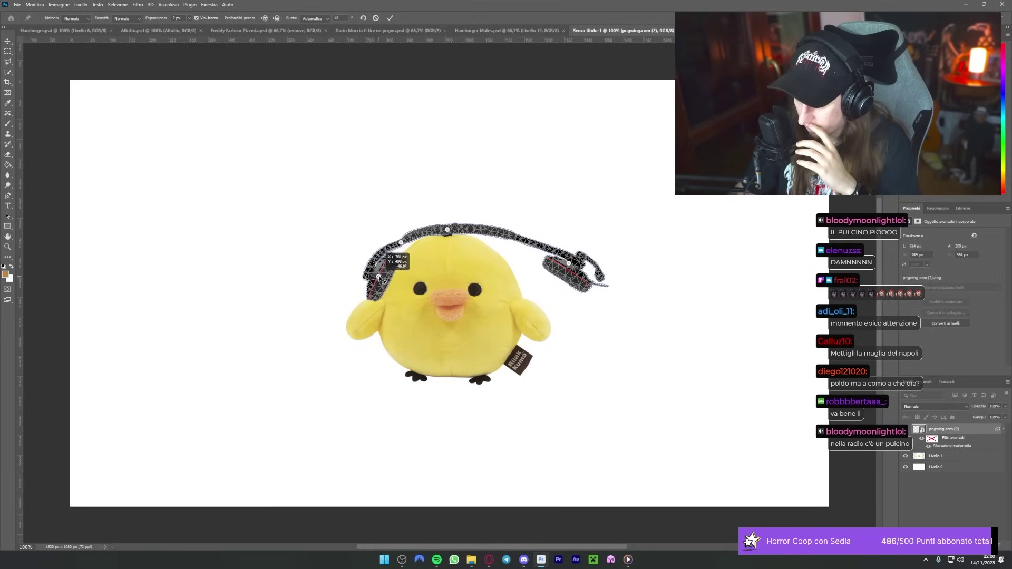
pyautogui.moveTo(569, 264)
pyautogui.mouseDown()
pyautogui.moveTo(518, 267)
pyautogui.moveTo(533, 287)
pyautogui.mouseUp()
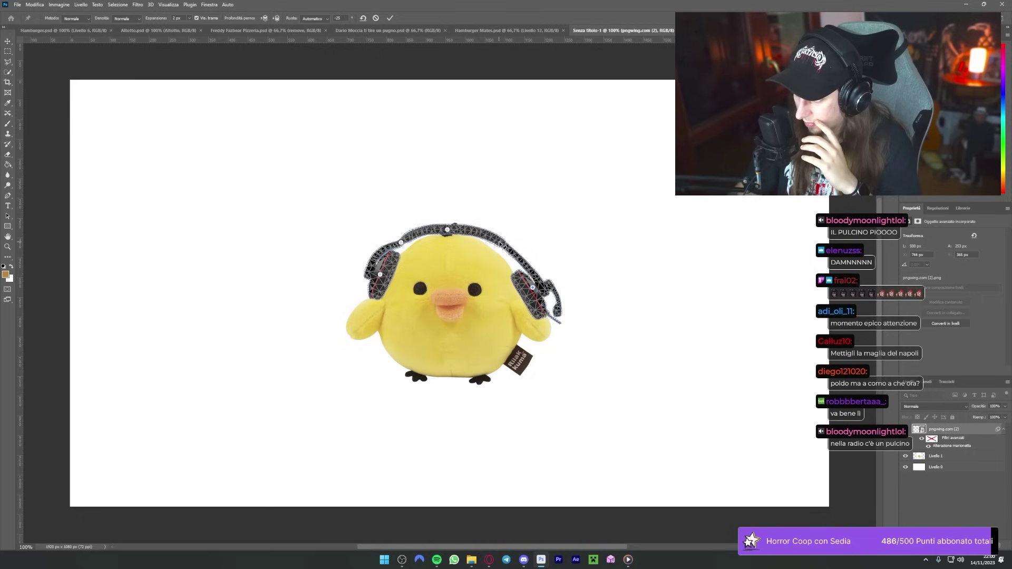
pyautogui.moveTo(495, 243); pyautogui.dragTo(493, 241)
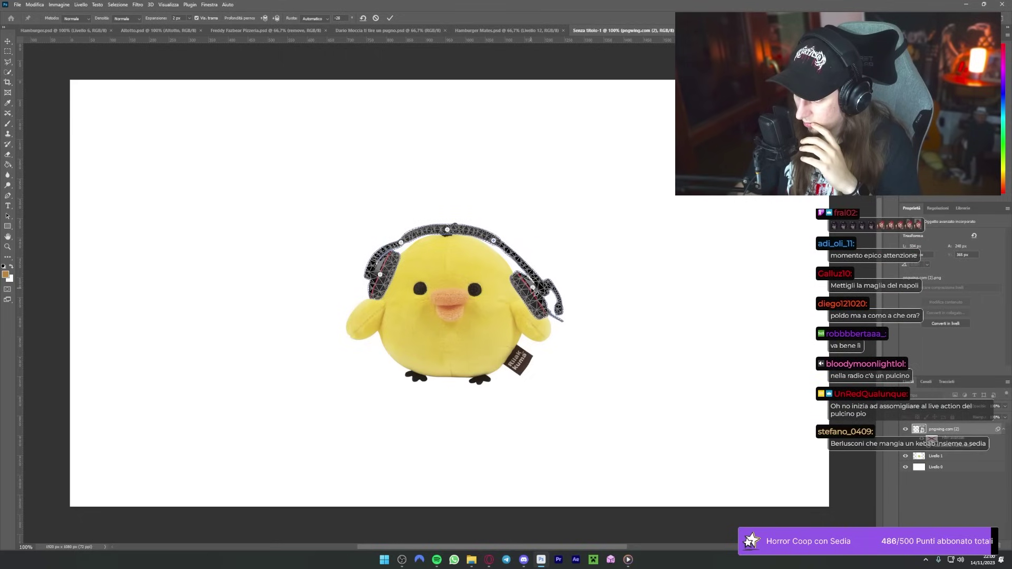
pyautogui.moveTo(533, 287); pyautogui.dragTo(518, 272)
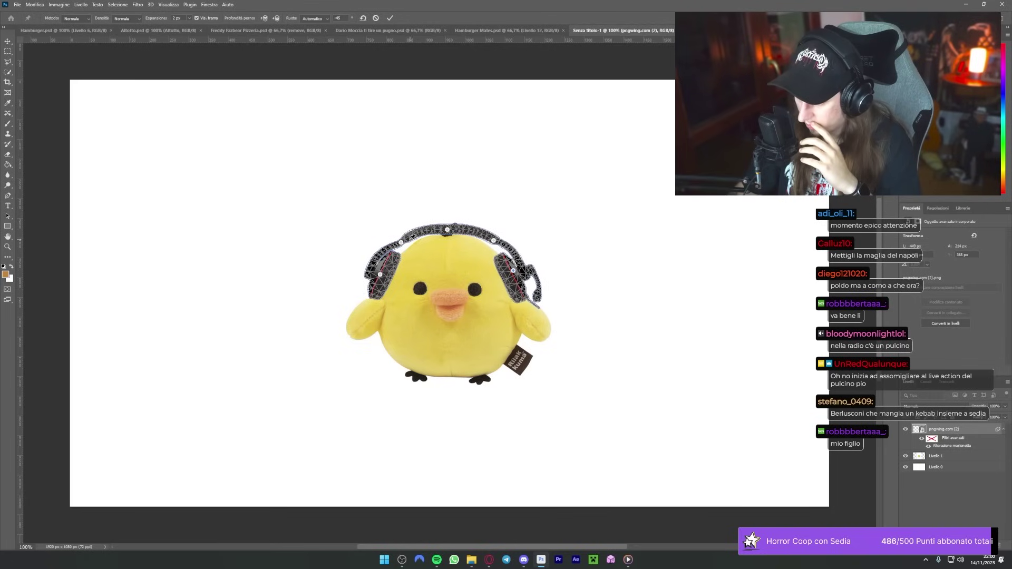
pyautogui.moveTo(402, 244); pyautogui.dragTo(426, 232)
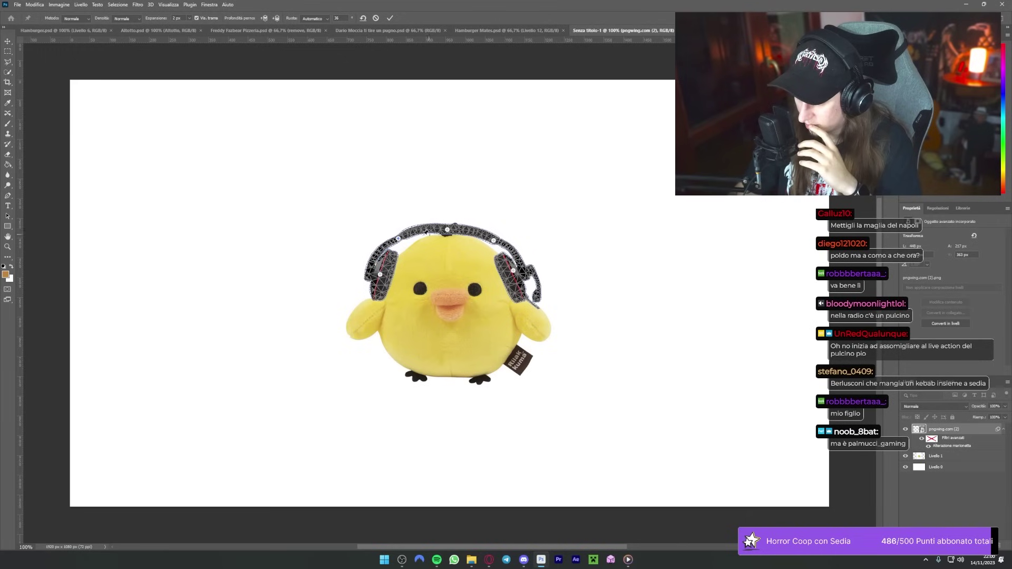
pyautogui.click(446, 231)
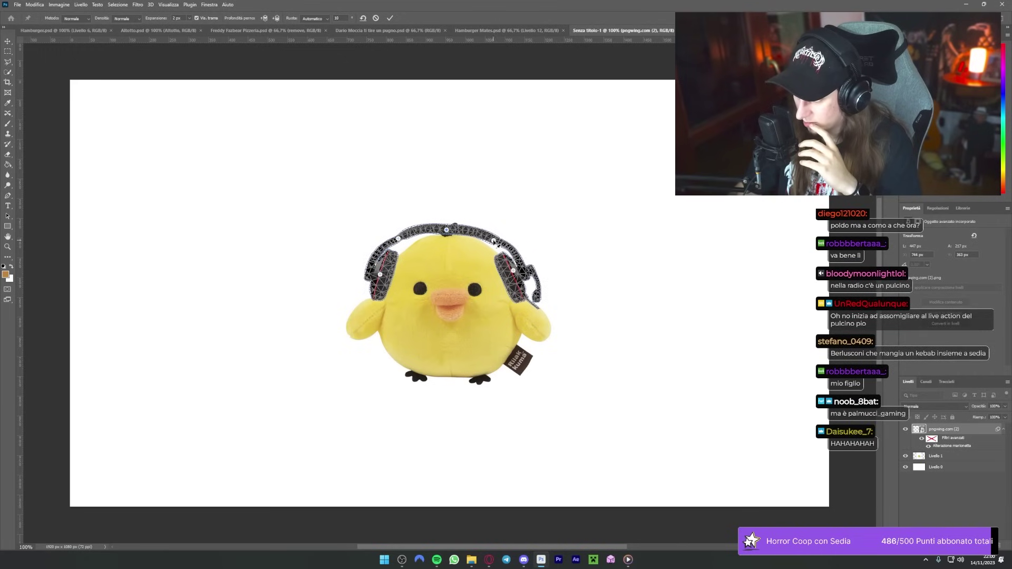
pyautogui.moveTo(494, 242); pyautogui.dragTo(496, 240)
pyautogui.moveTo(628, 560)
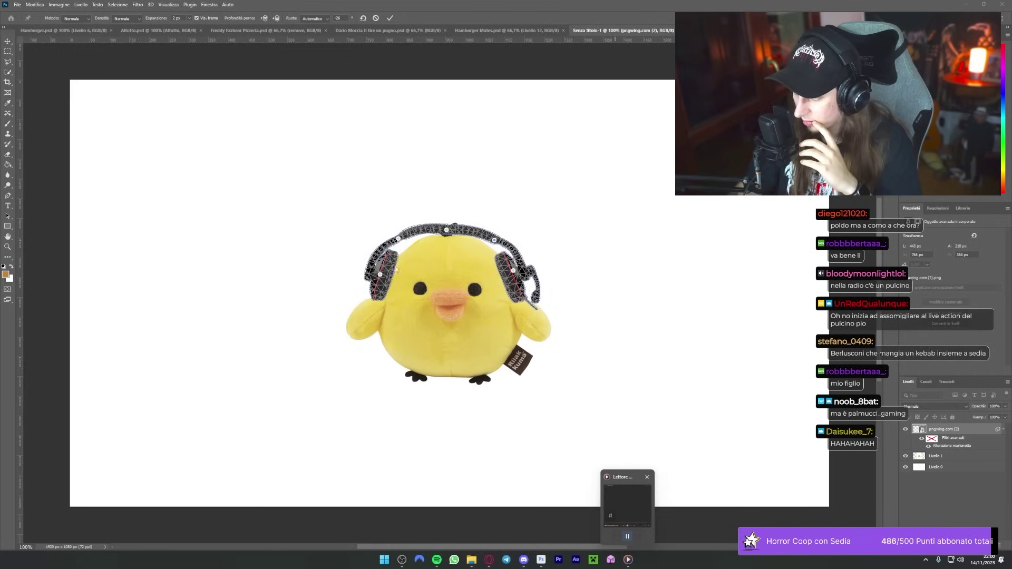
pyautogui.click(9, 42)
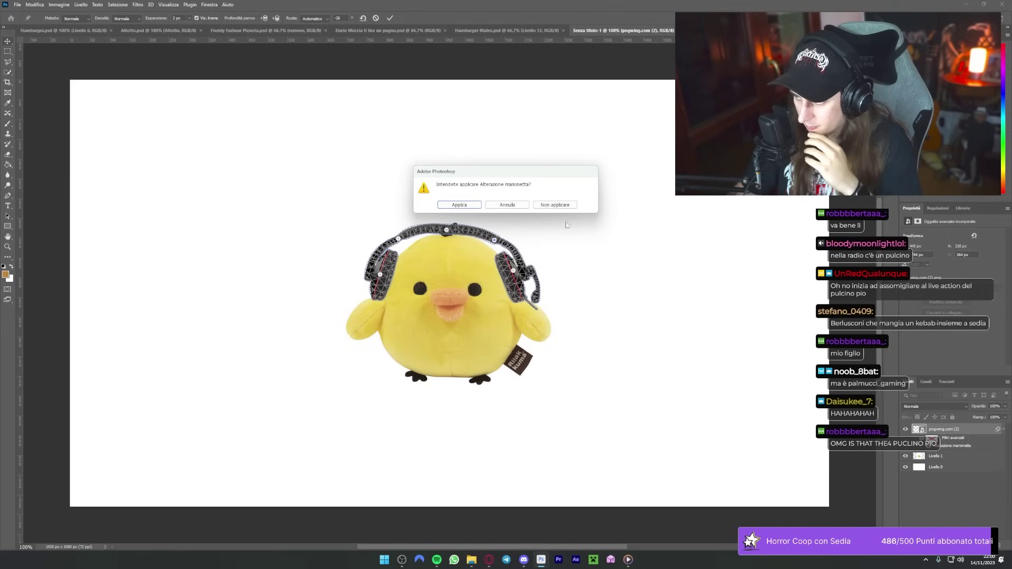
pyautogui.click(476, 207)
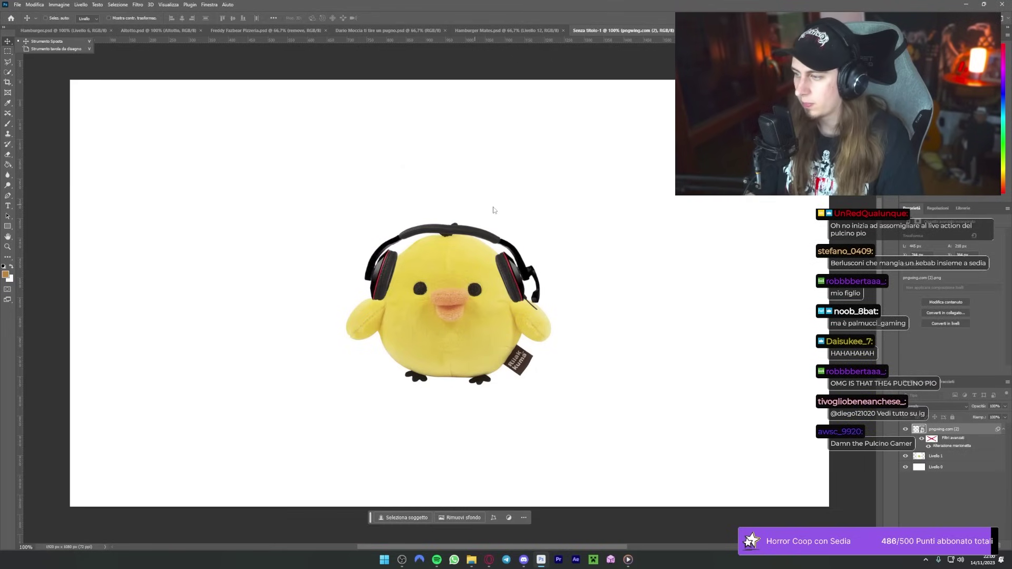
# Step: Nudge the headphones slightly into position and zoom in on the chick
pyautogui.moveTo(456, 222); pyautogui.dragTo(458, 229)
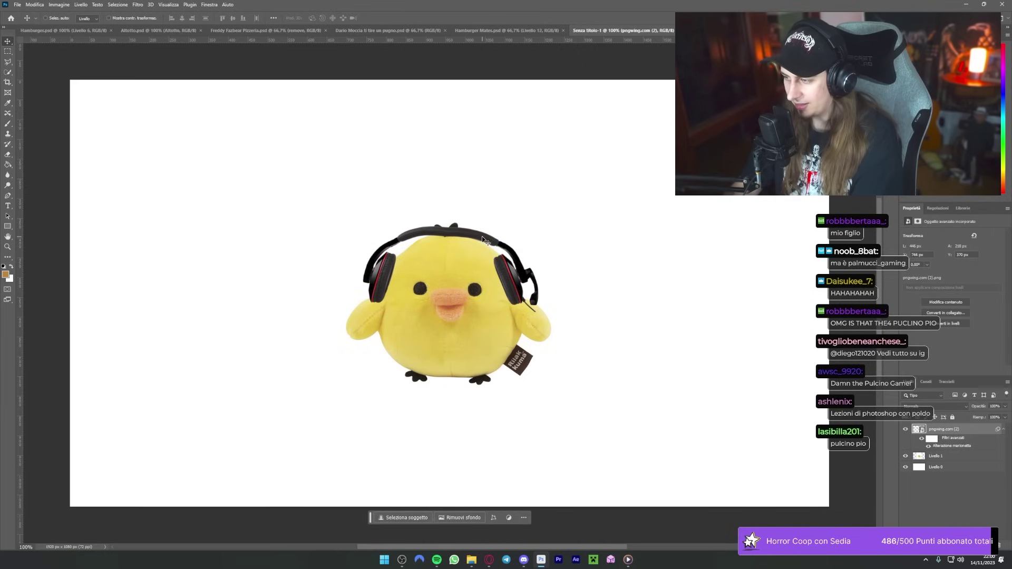
pyautogui.press('Right')
pyautogui.press('Up')
pyautogui.press('Up')
pyautogui.press('Up')
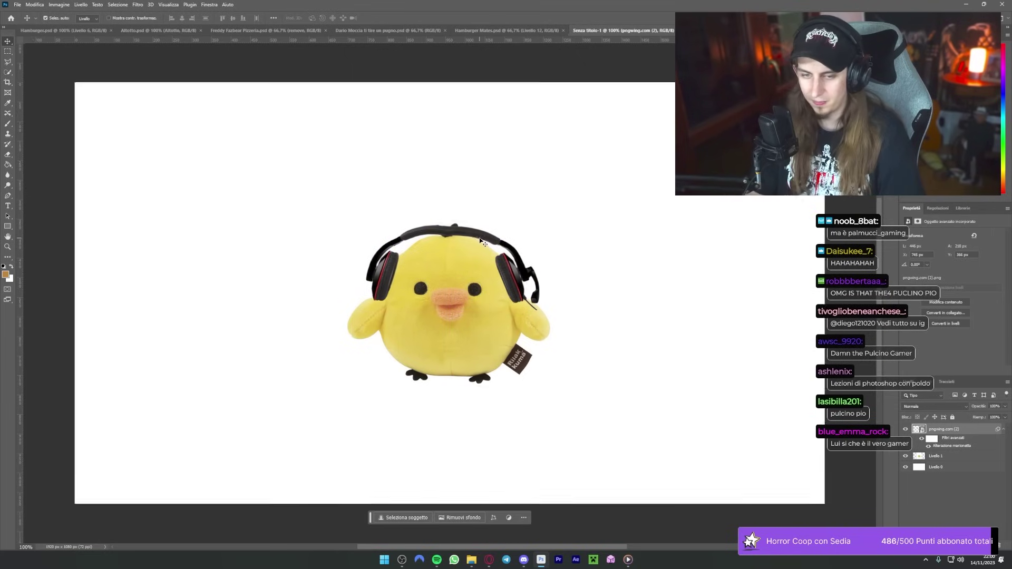
pyautogui.hotkey('ctrl', '-')
pyautogui.hotkey('ctrl', '+')
pyautogui.hotkey('ctrl', '+')
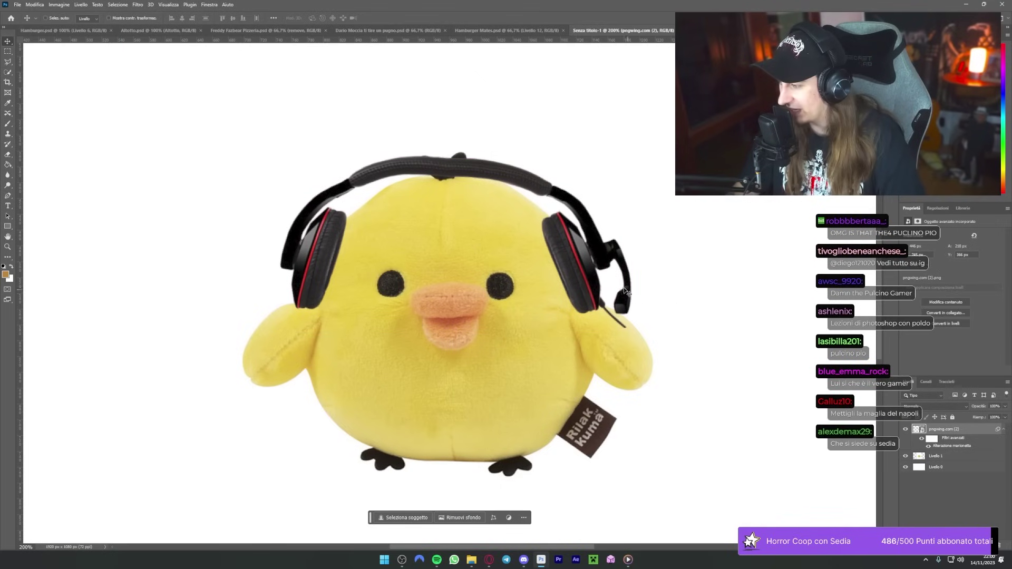
# Step: Puppet Warp the microphone arm down toward the chick's beak and apply it
pyautogui.click(35, 4)
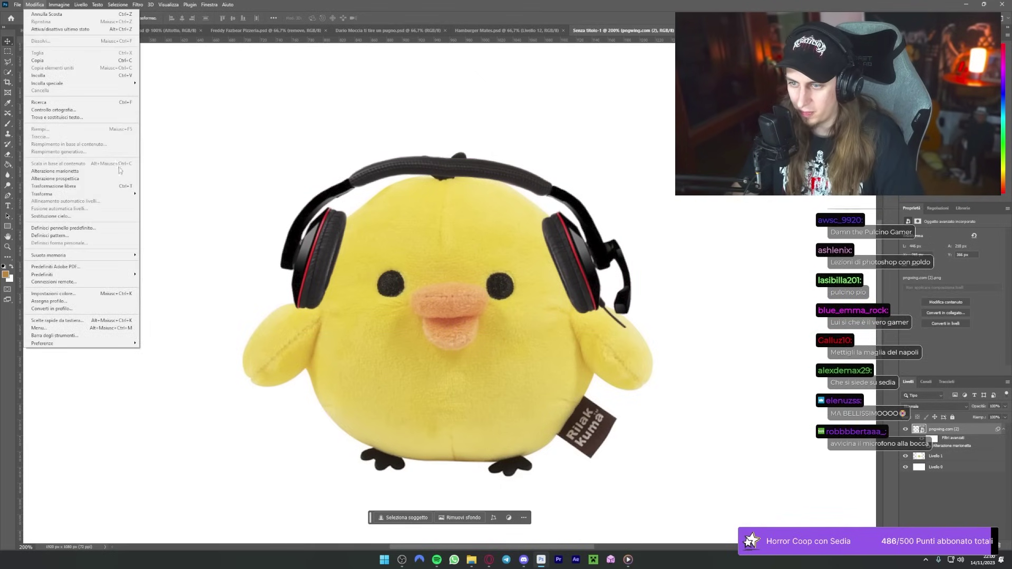
pyautogui.click(55, 171)
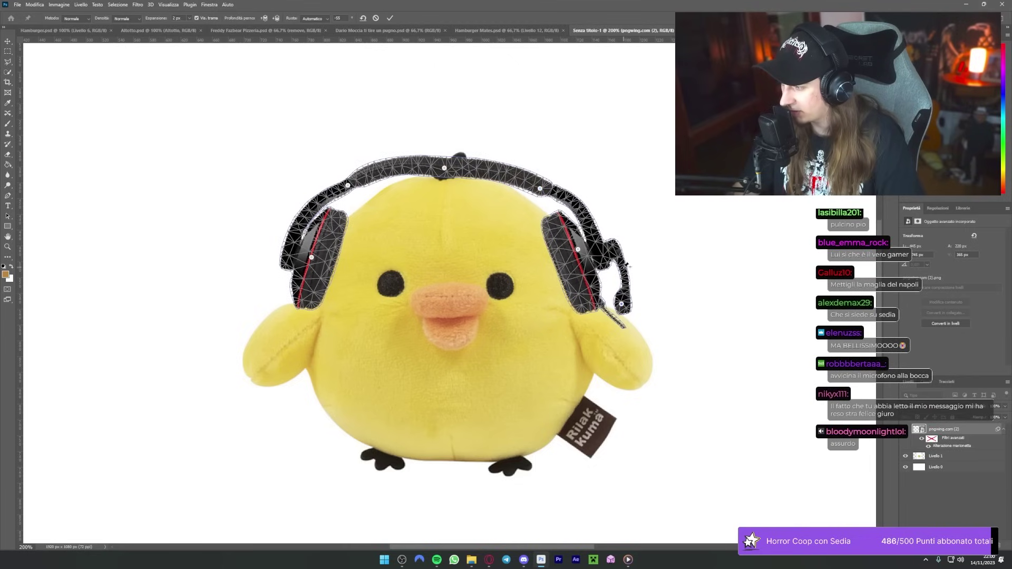
pyautogui.click(622, 266)
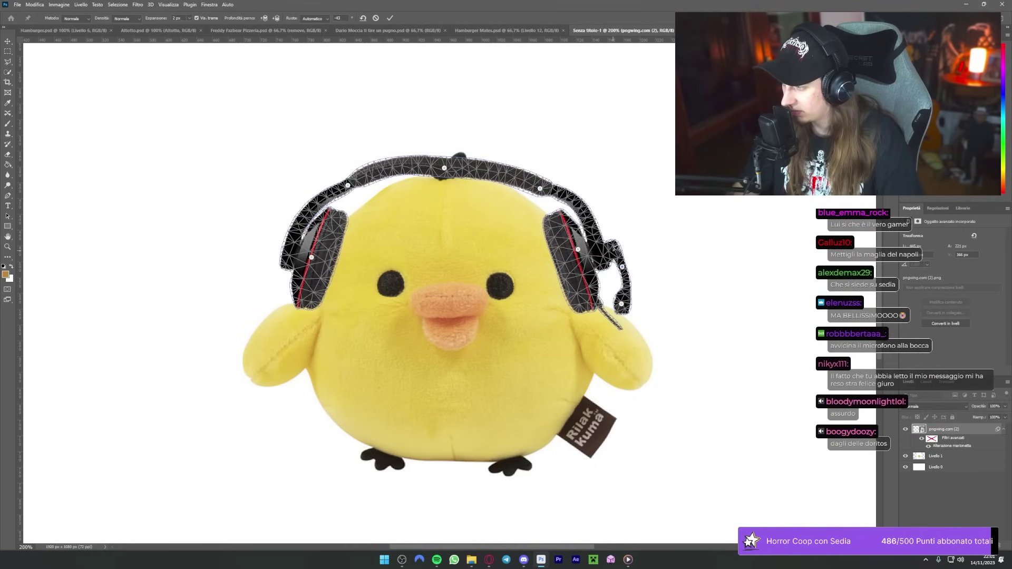
pyautogui.moveTo(614, 246); pyautogui.dragTo(613, 252)
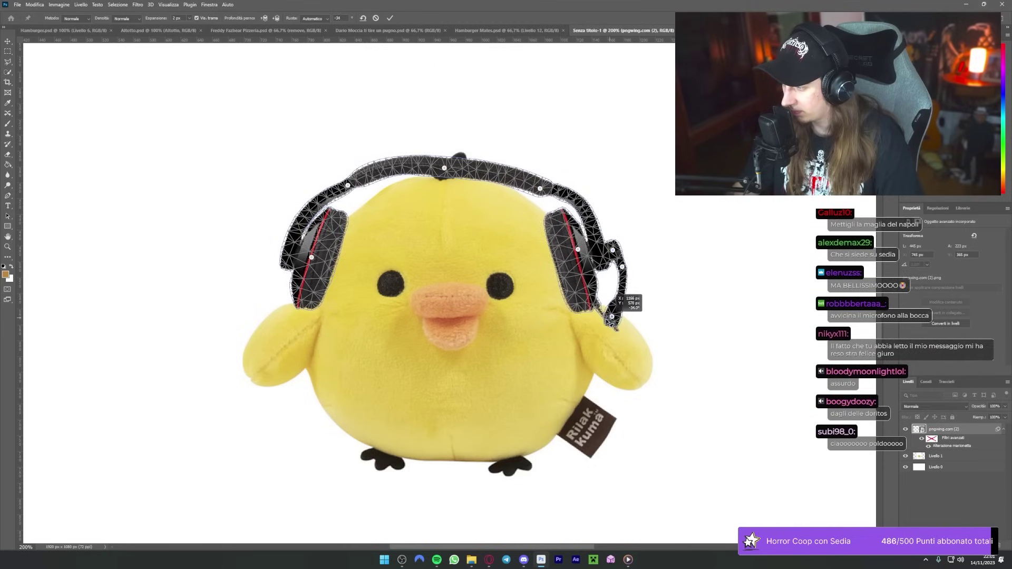
pyautogui.moveTo(611, 317); pyautogui.dragTo(562, 362)
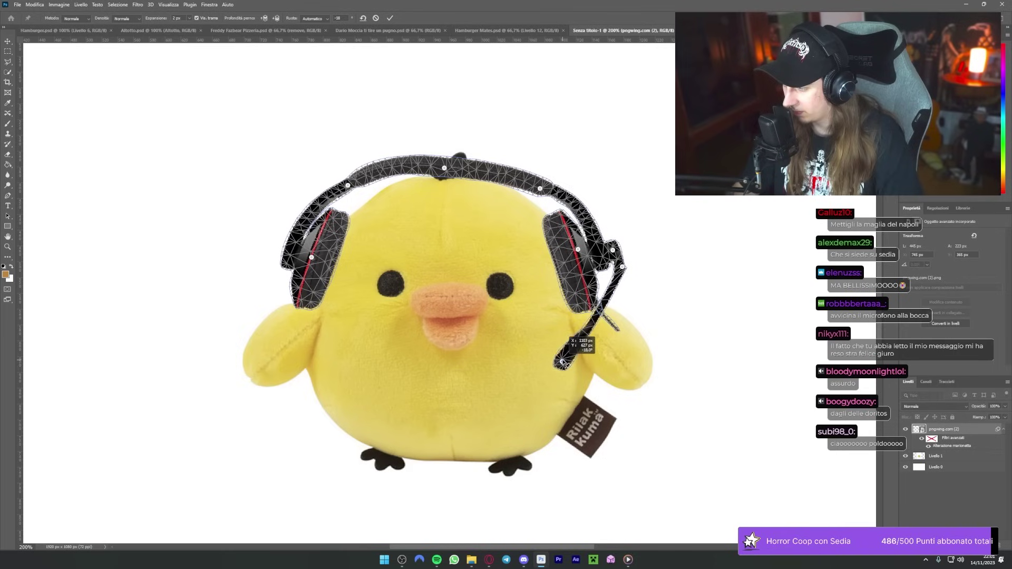
pyautogui.press('v')
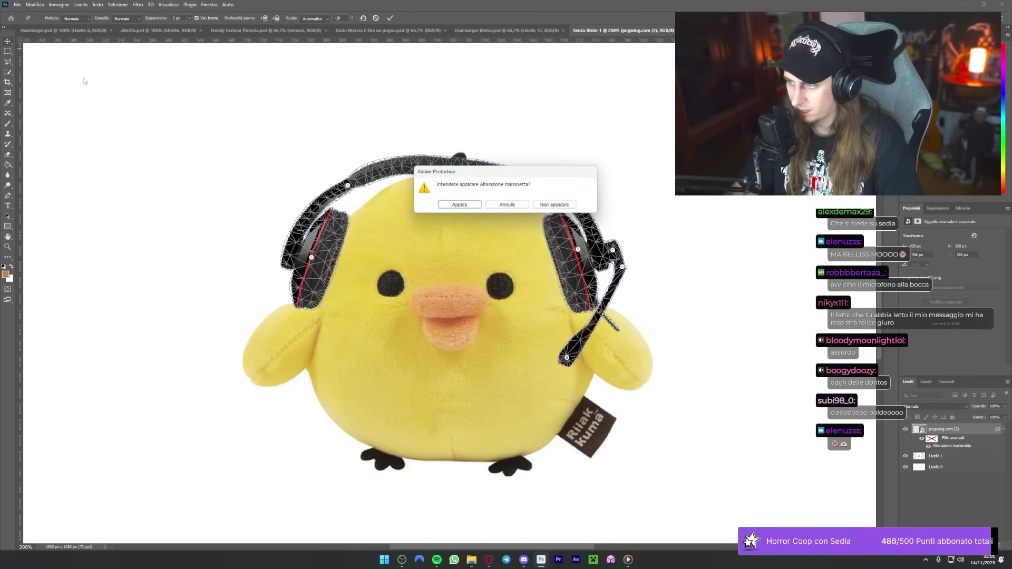
pyautogui.click(459, 205)
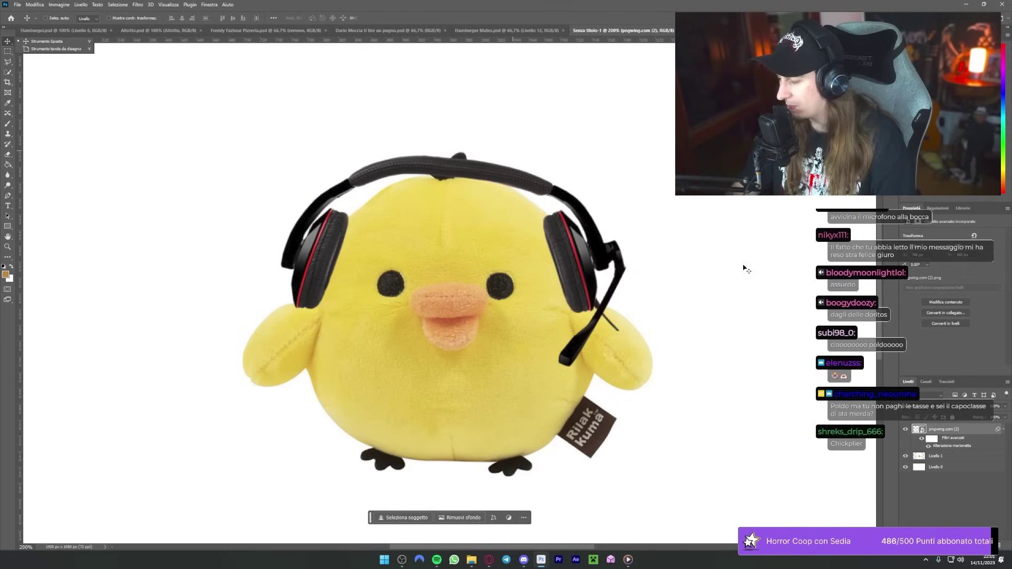
pyautogui.hotkey('ctrl', '-')
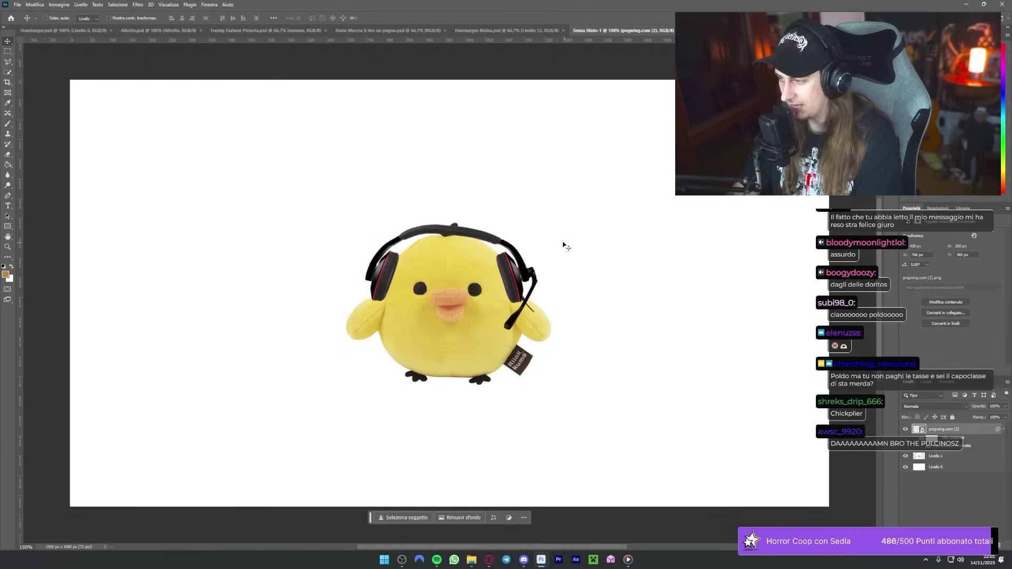
# Step: Rotate the headphones by about -3° with Free Transform
pyautogui.hotkey('ctrl', 't')
pyautogui.moveTo(601, 260); pyautogui.dragTo(583, 252)
pyautogui.press('Return')
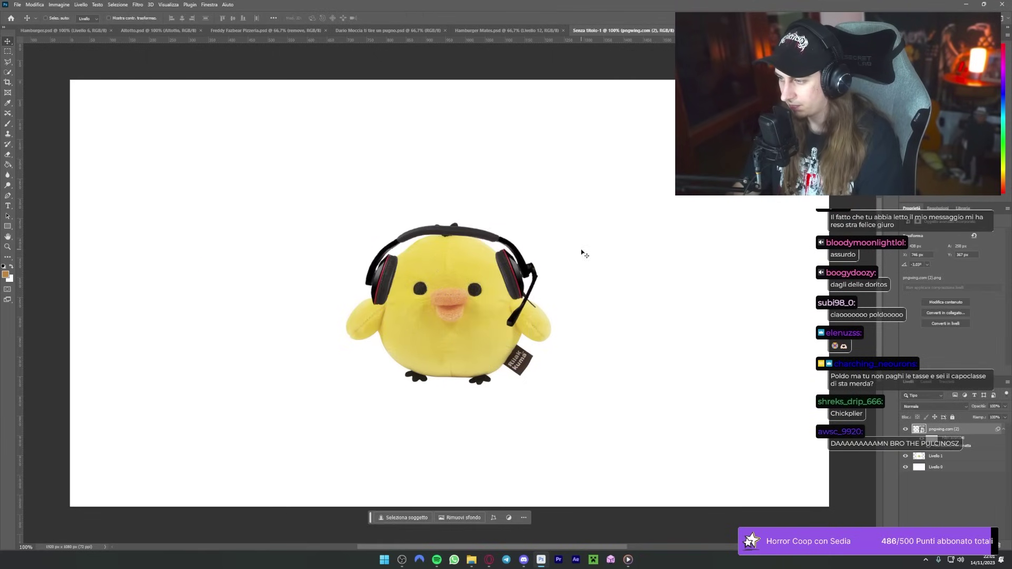
pyautogui.scroll(-2, 502, 226)
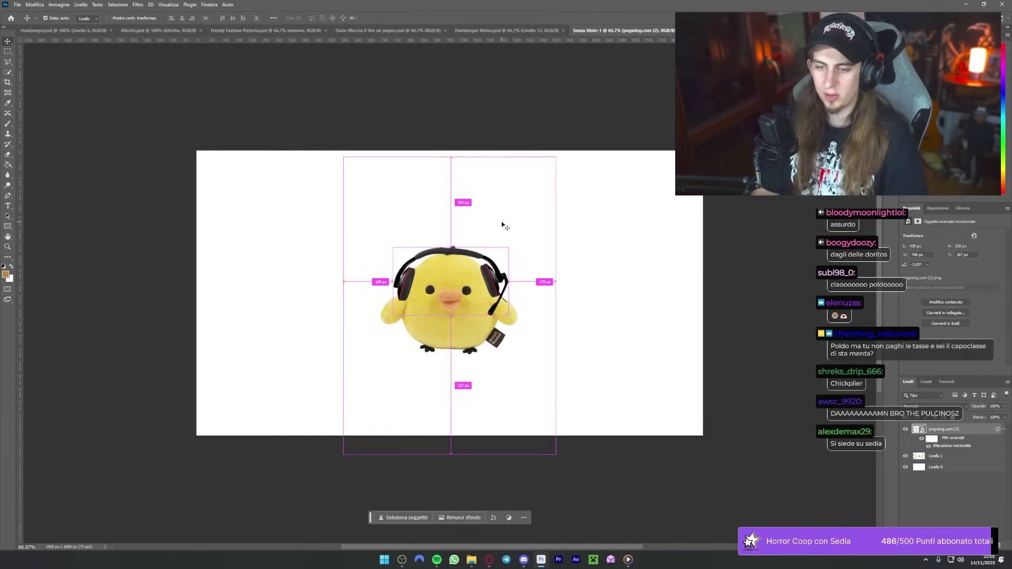
pyautogui.scroll(-1, 502, 226)
pyautogui.scroll(3, 502, 226)
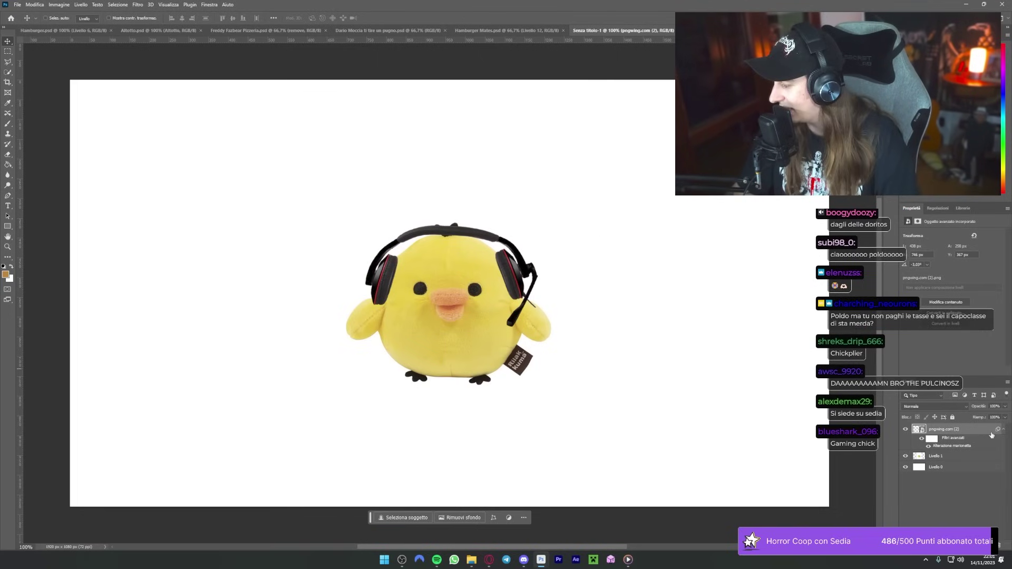
# Step: Select only the headphones layer and Puppet Warp the headband slightly higher
pyautogui.keyDown('shift'); pyautogui.click(970, 441); pyautogui.keyUp('shift')
pyautogui.rightClick(970, 442)
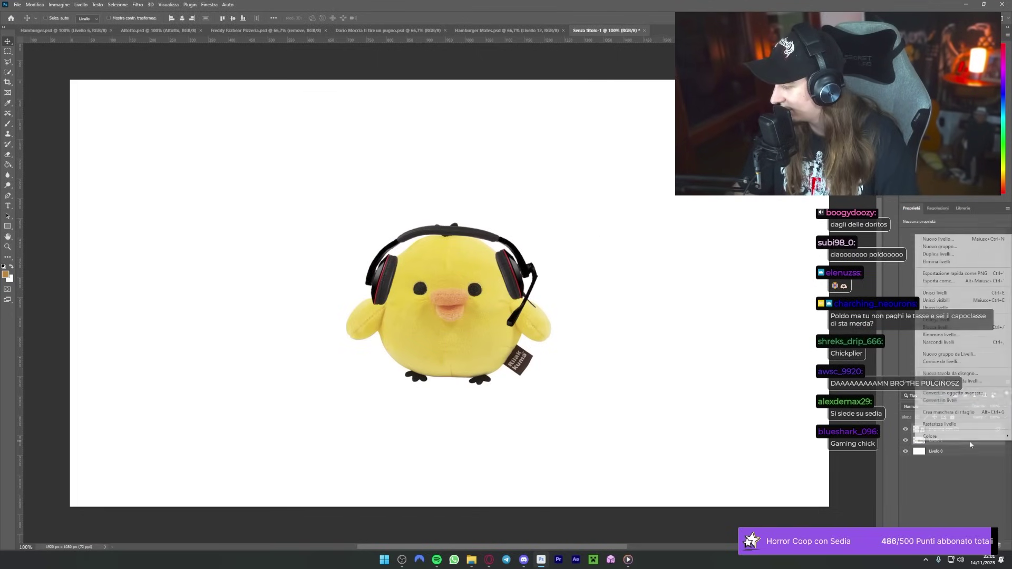
pyautogui.click(966, 356)
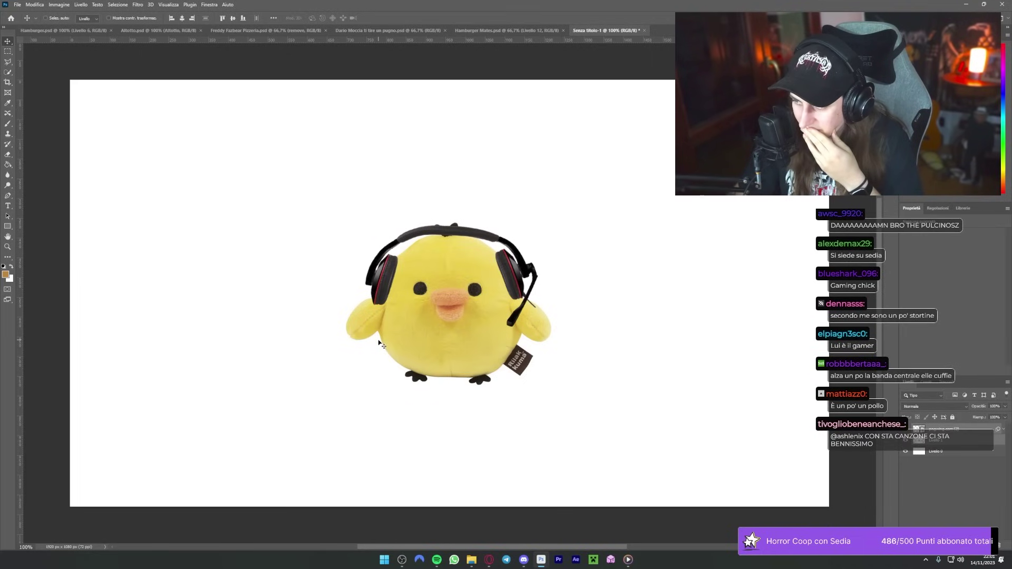
pyautogui.click(944, 430)
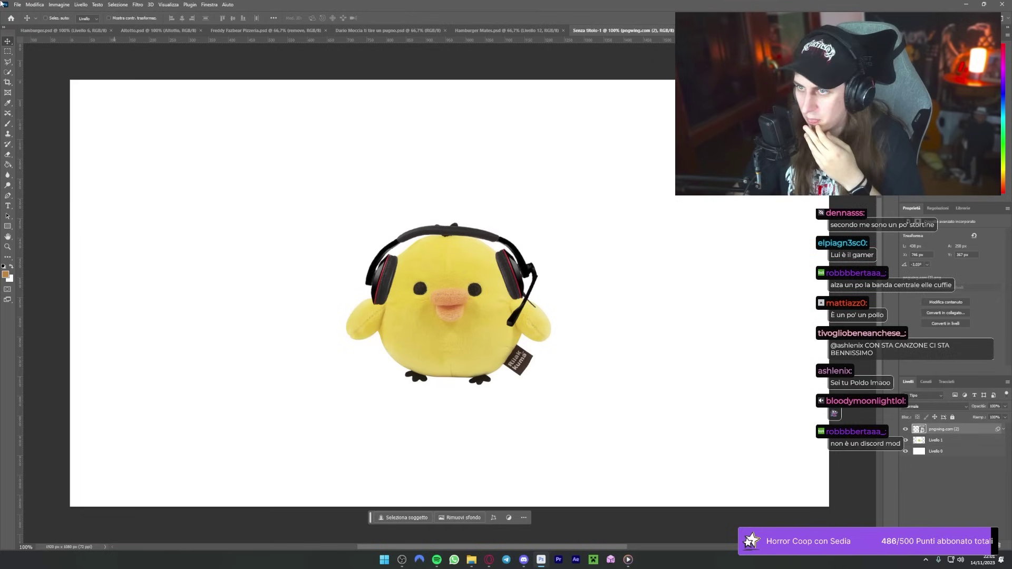
pyautogui.click(34, 4)
pyautogui.click(79, 170)
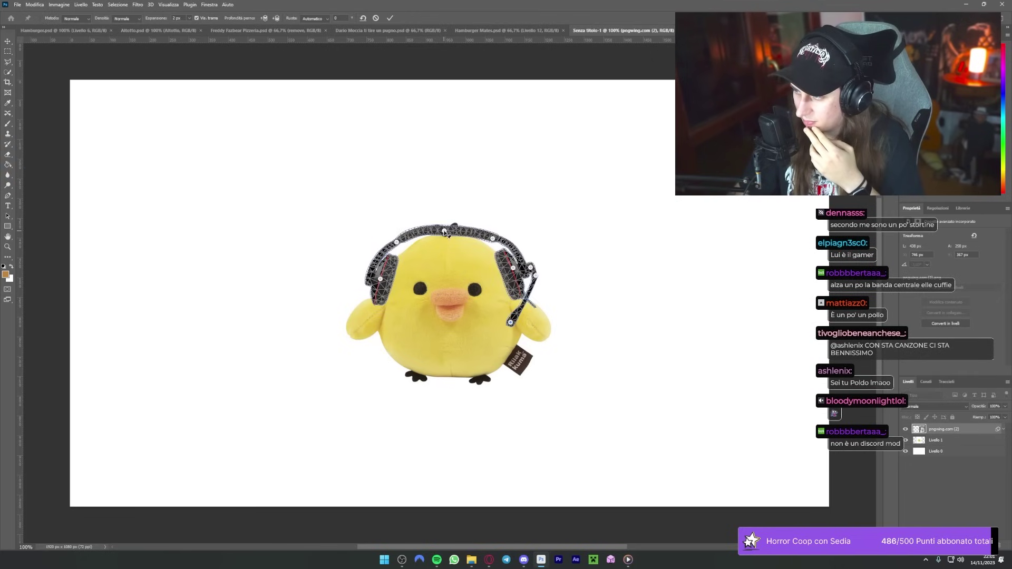
pyautogui.moveTo(446, 232); pyautogui.dragTo(446, 228)
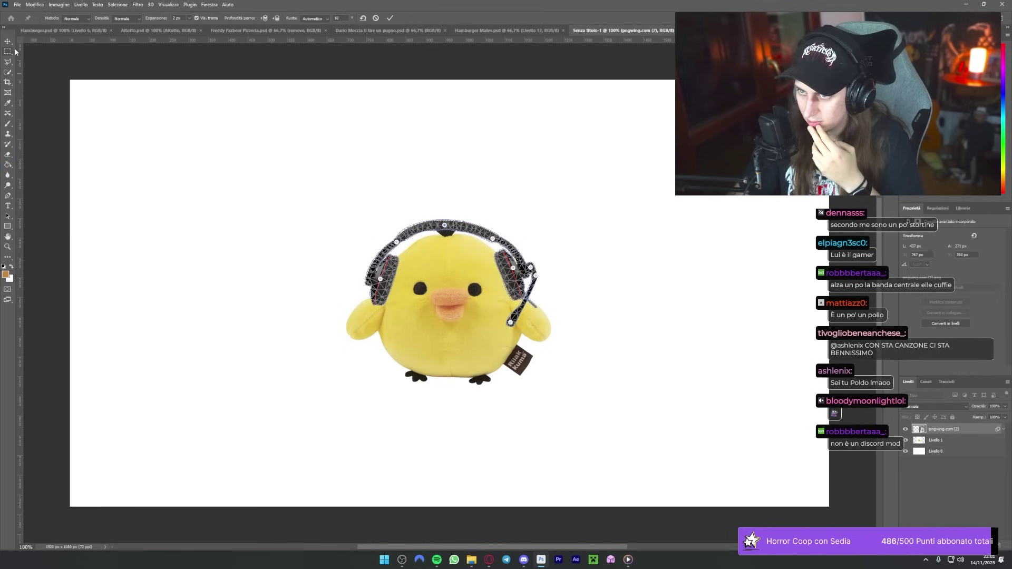
pyautogui.click(14, 51)
pyautogui.click(469, 205)
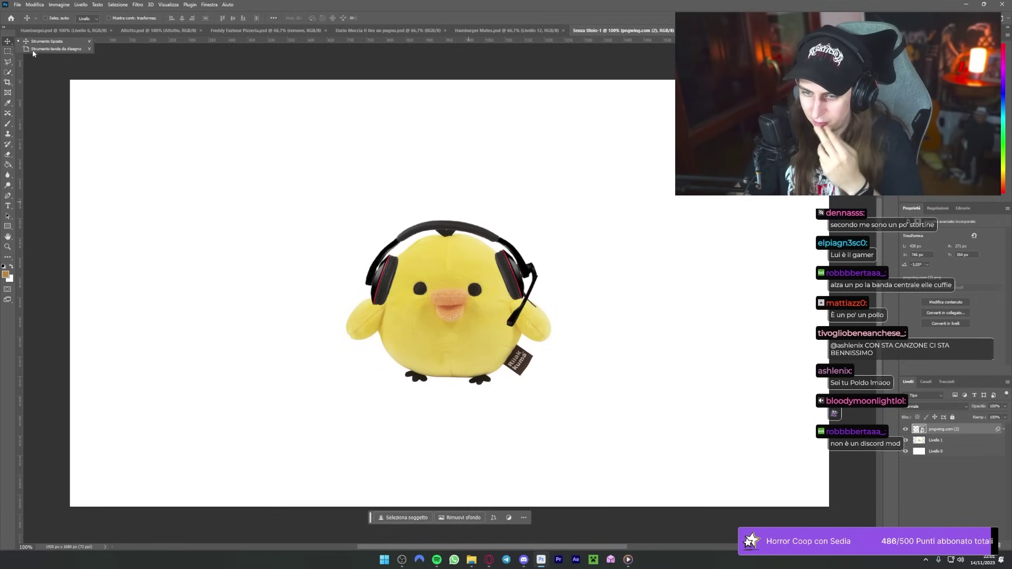
# Step: Return to Chrome's Google Images results for 'gaming headphones png'
pyautogui.click(7, 43)
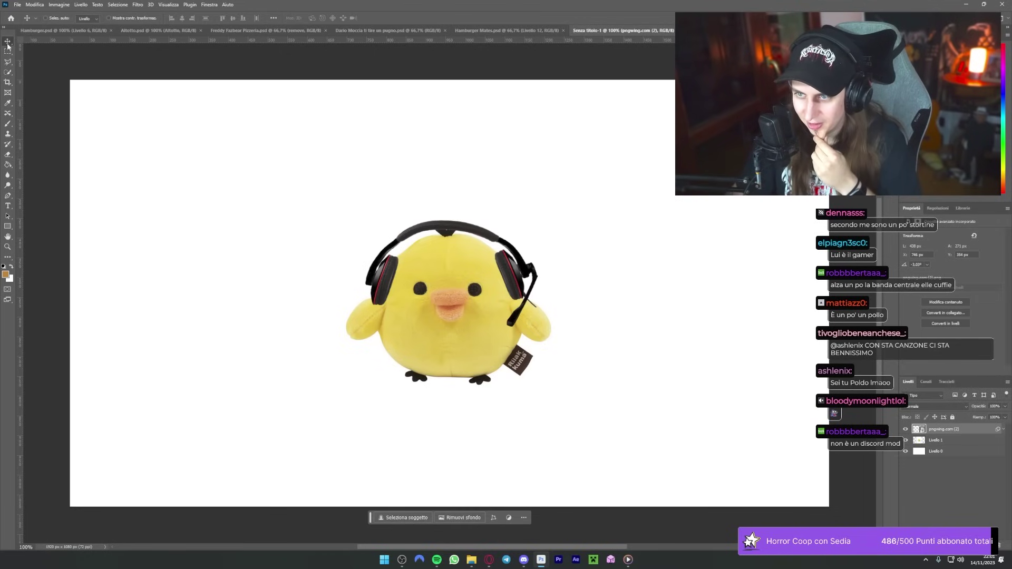
pyautogui.click(489, 560)
pyautogui.click(379, 6)
# Step: Search Google Images for 'level' and preview the Level up can and Galaxy Edition tub images
pyautogui.click(243, 52)
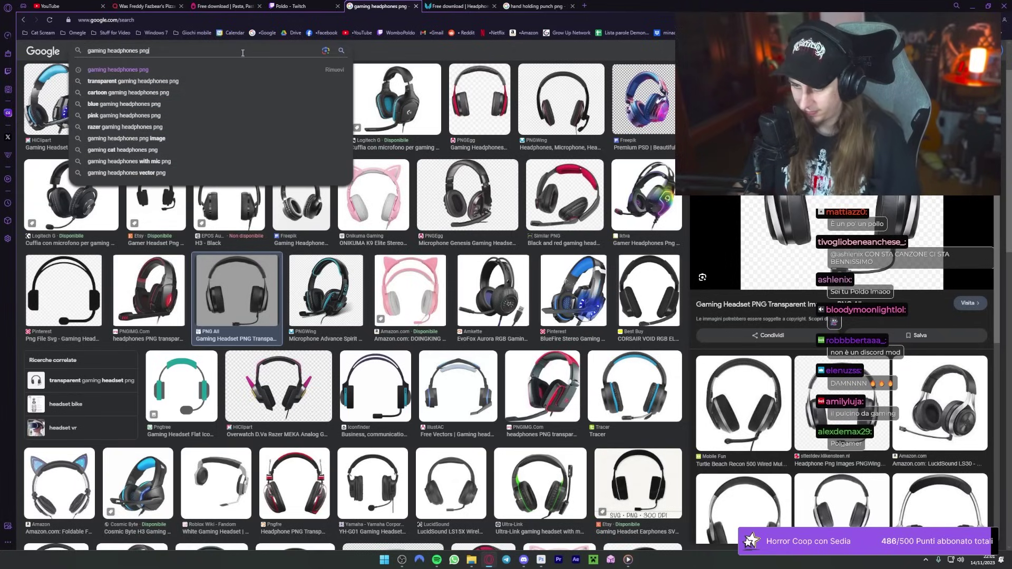
pyautogui.hotkey('ctrl', 'a')
pyautogui.write('level')
pyautogui.press('Return')
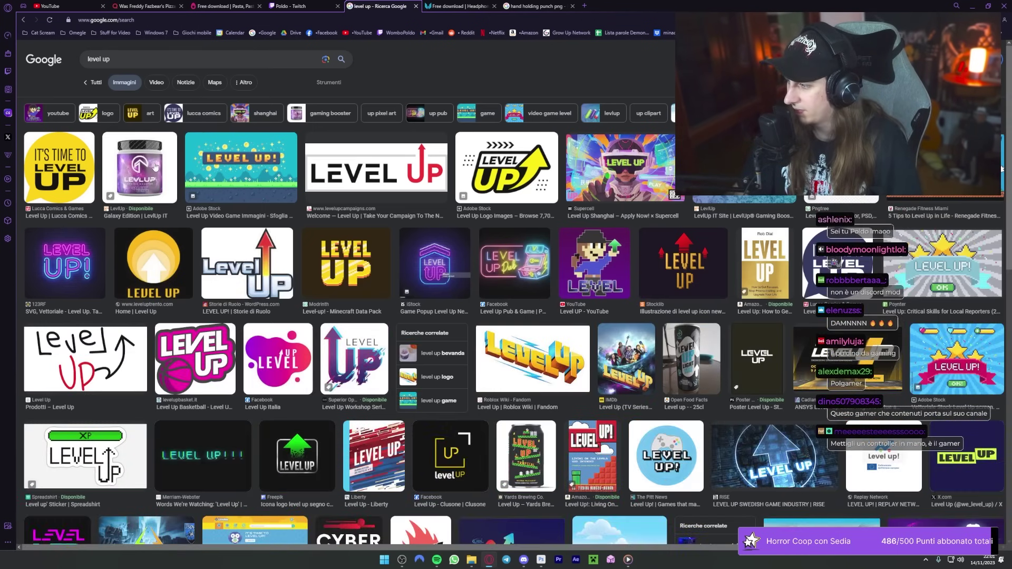
pyautogui.scroll(-3, 284, 293)
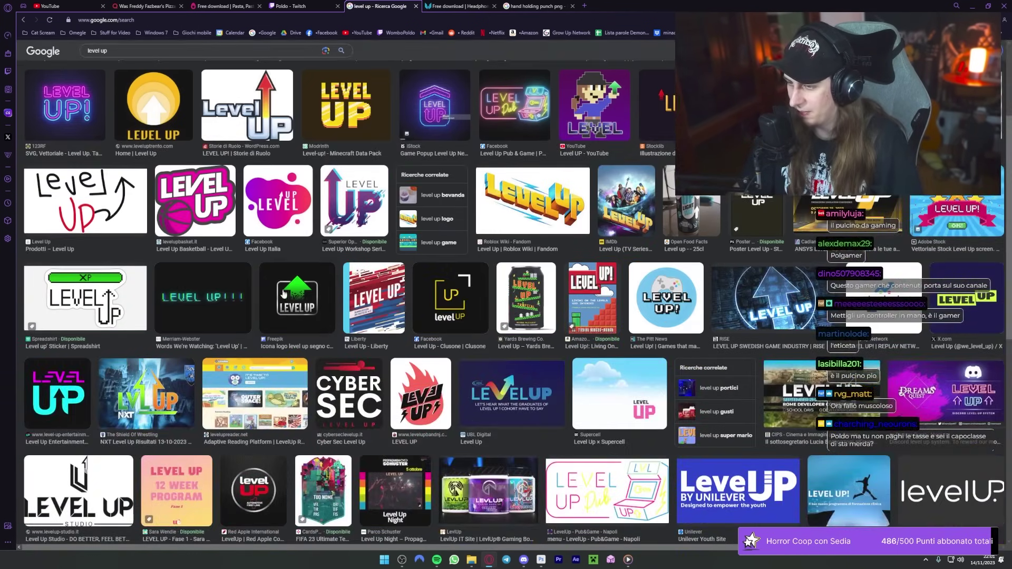
pyautogui.click(688, 216)
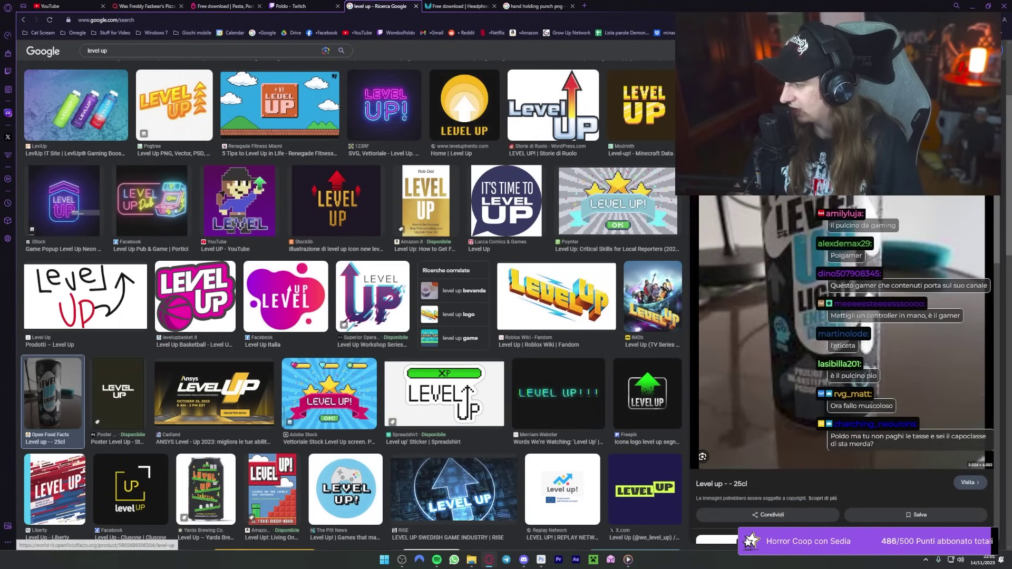
pyautogui.scroll(-3, 844, 370)
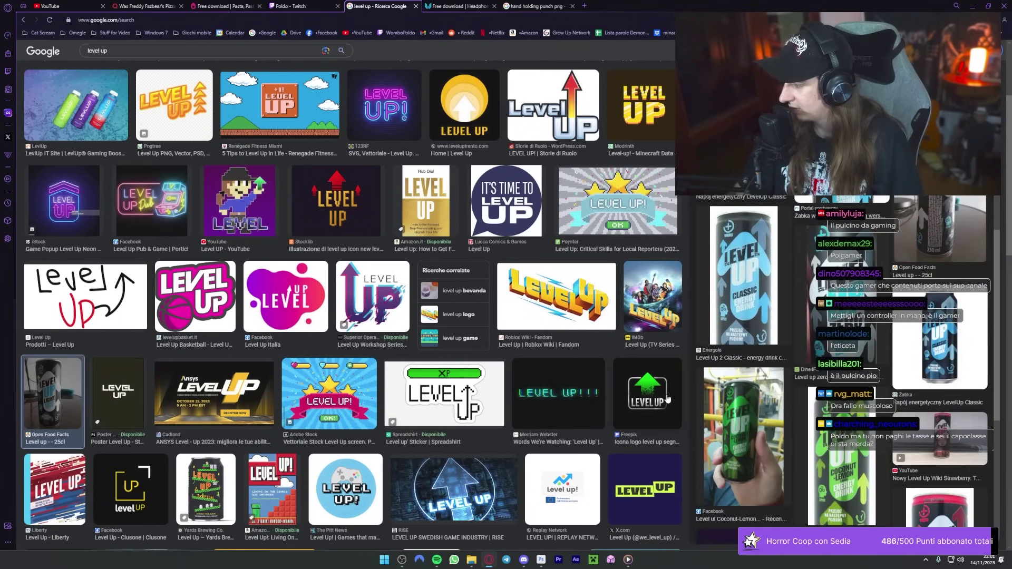
pyautogui.scroll(3, 547, 339)
pyautogui.click(138, 168)
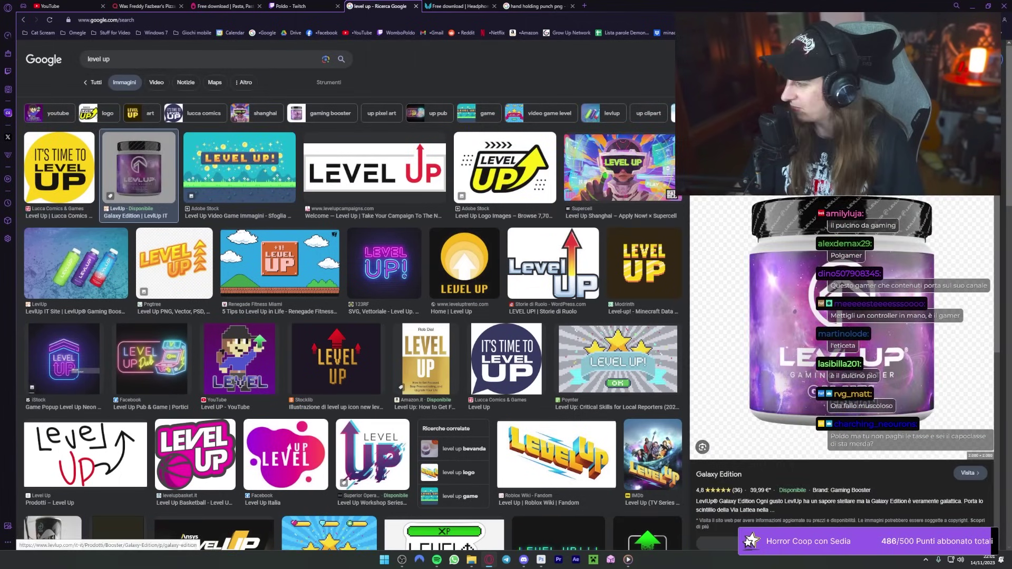
pyautogui.scroll(-4, 788, 370)
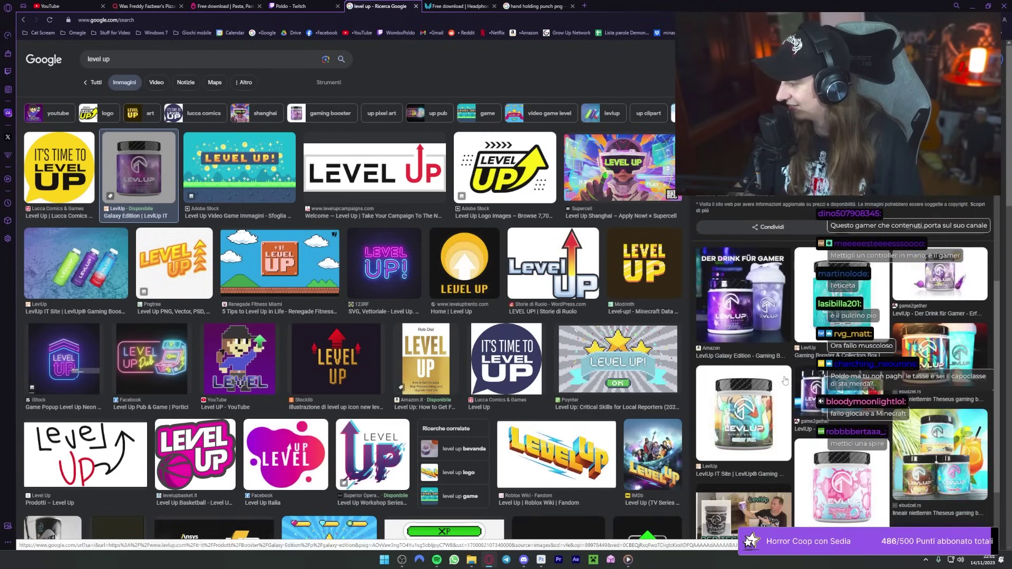
pyautogui.scroll(-5, 498, 386)
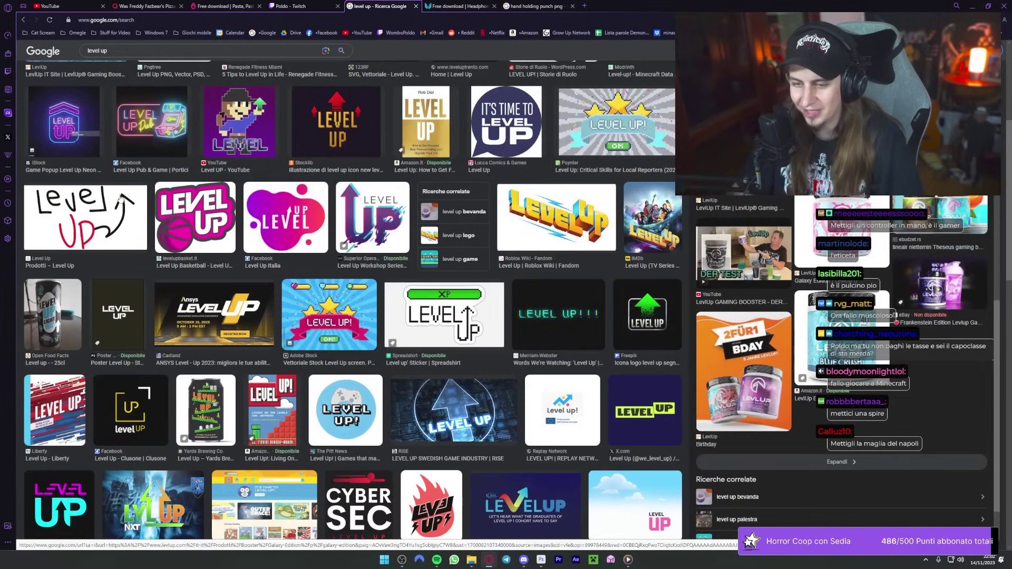
# Step: Search 'monster png', refine it to 'monster mango loco png' and copy a Mango Loco can image
pyautogui.tripleClick(149, 53)
pyautogui.write('monste')
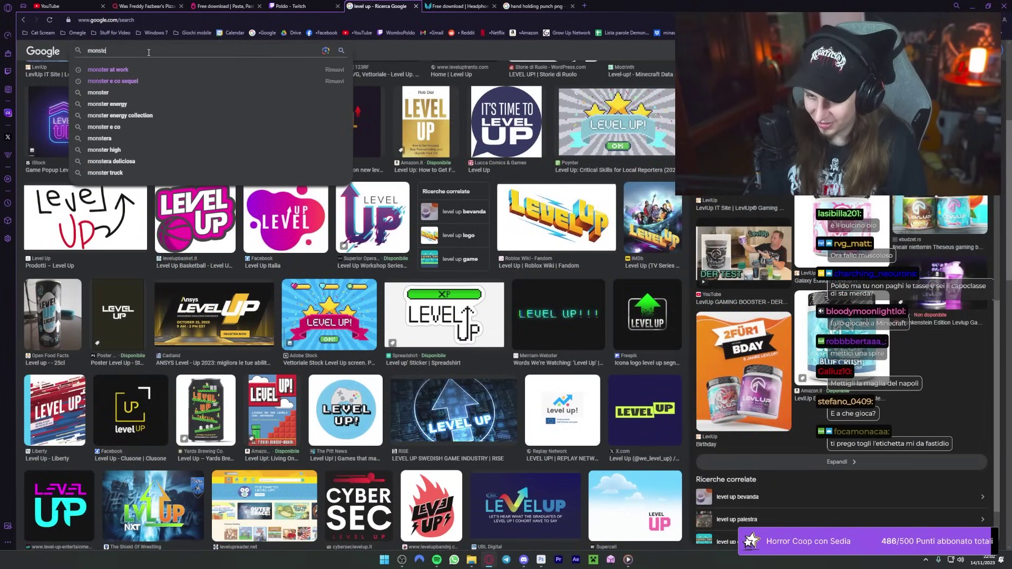
pyautogui.write('r png')
pyautogui.press('Return')
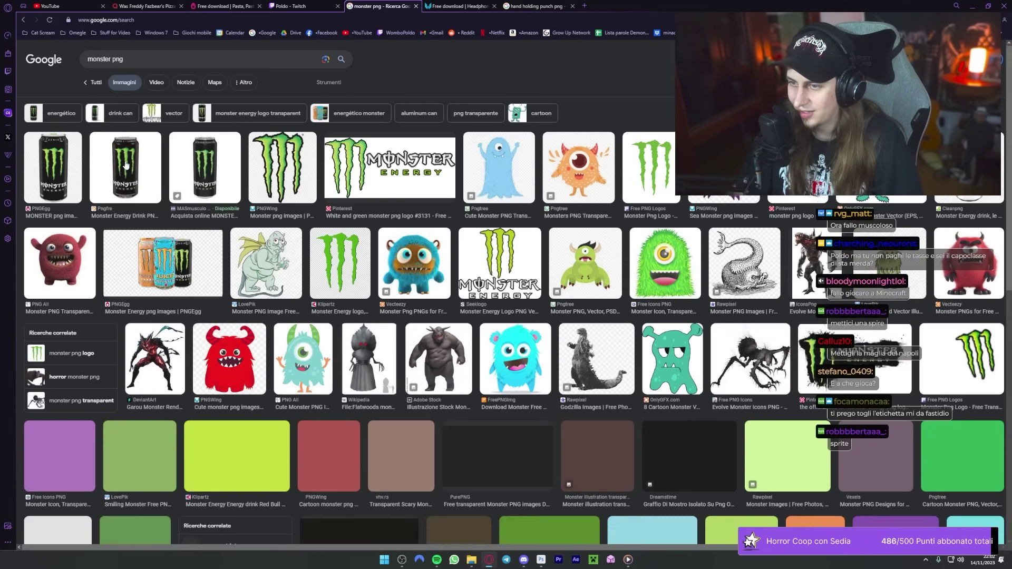
pyautogui.click(135, 166)
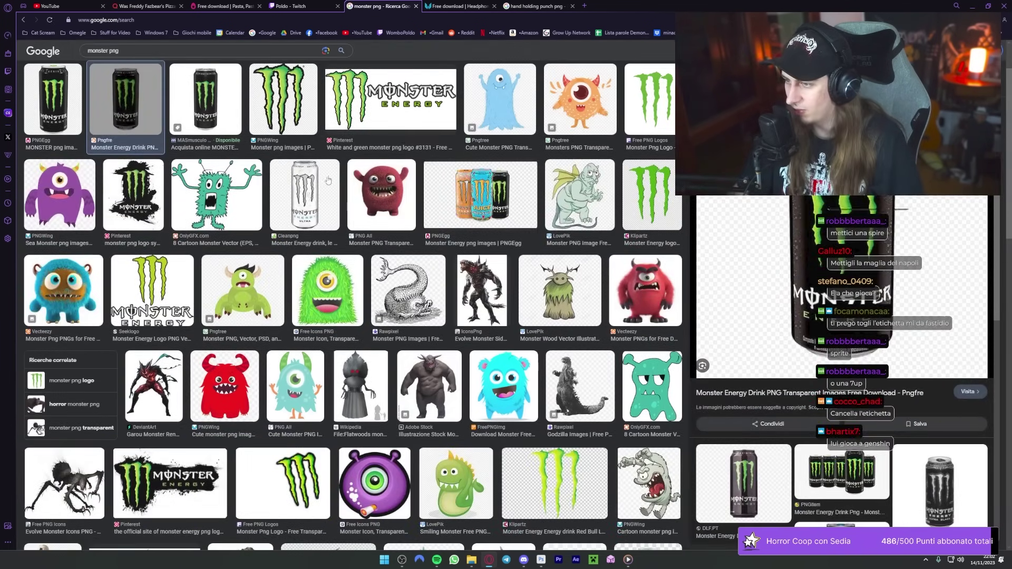
pyautogui.click(198, 55)
pyautogui.press('BackSpace')
pyautogui.press('BackSpace')
pyautogui.press('BackSpace')
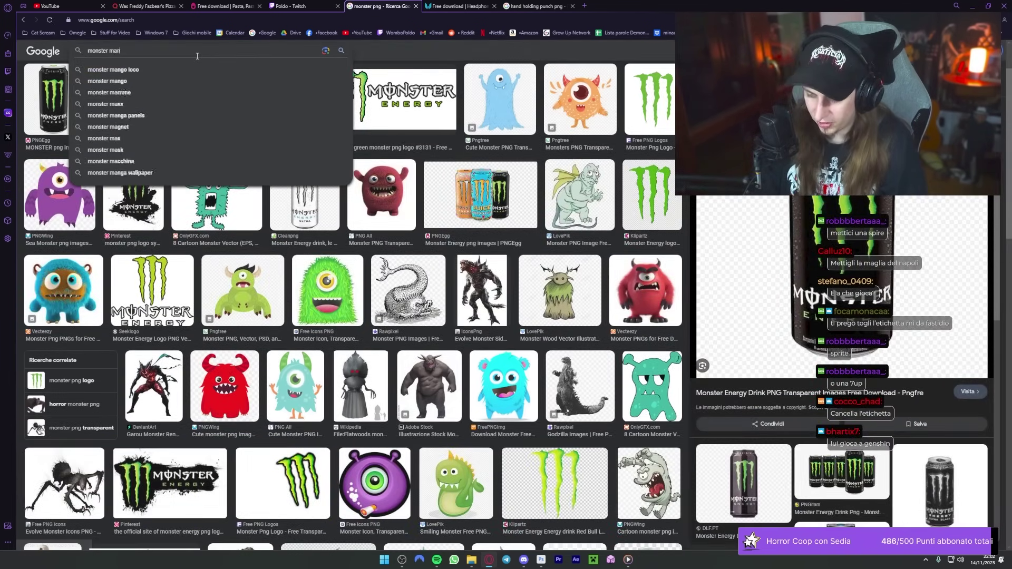
pyautogui.write('mango loco png')
pyautogui.press('Return')
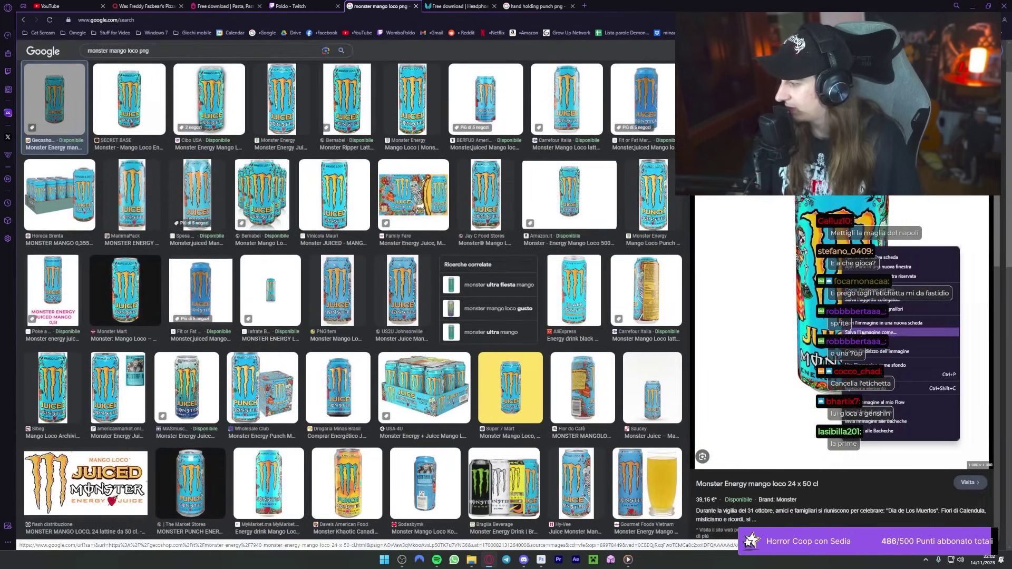
pyautogui.click(541, 560)
# Step: Paste the can, remove its background and shrink it to the chick's lower left
pyautogui.hotkey('ctrl', 'v')
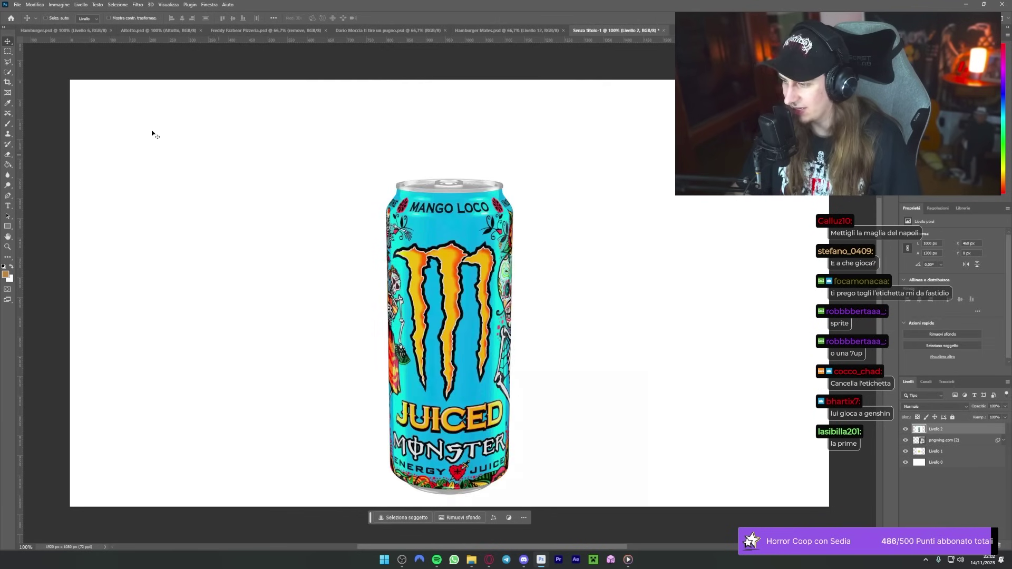
pyautogui.click(460, 517)
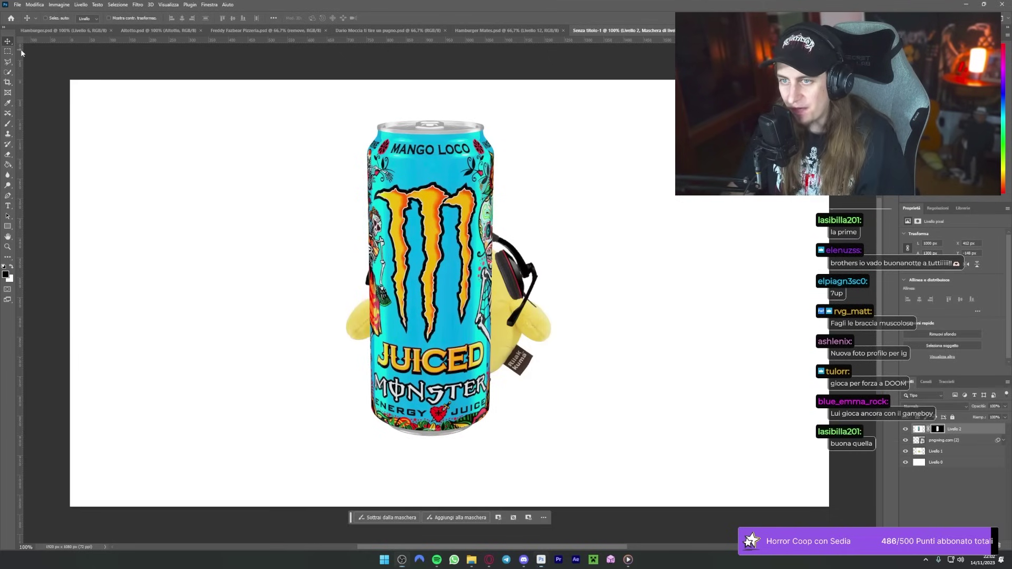
pyautogui.hotkey('ctrl', 't')
pyautogui.moveTo(599, 276)
pyautogui.mouseDown()
pyautogui.moveTo(426, 278)
pyautogui.moveTo(427, 346)
pyautogui.mouseUp()
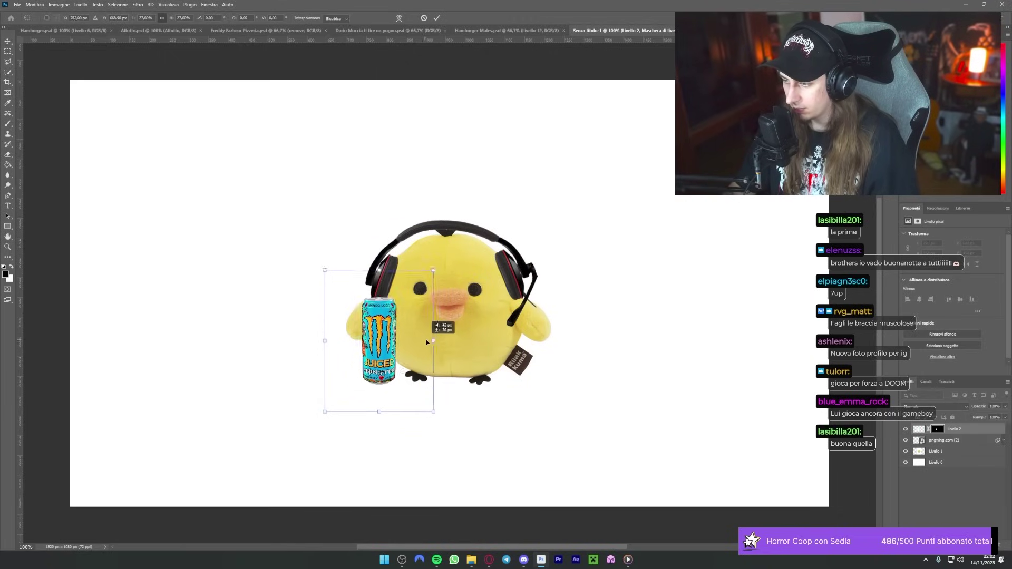
pyautogui.moveTo(383, 276)
pyautogui.mouseDown()
pyautogui.moveTo(375, 60)
pyautogui.moveTo(297, 108)
pyautogui.moveTo(313, 374)
pyautogui.moveTo(395, 318)
pyautogui.mouseUp()
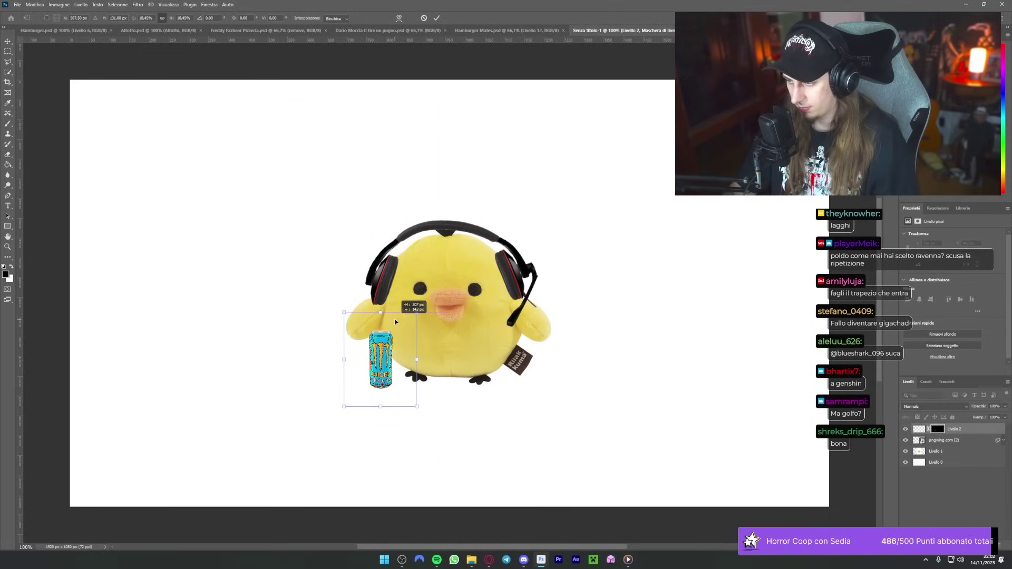
pyautogui.press('Return')
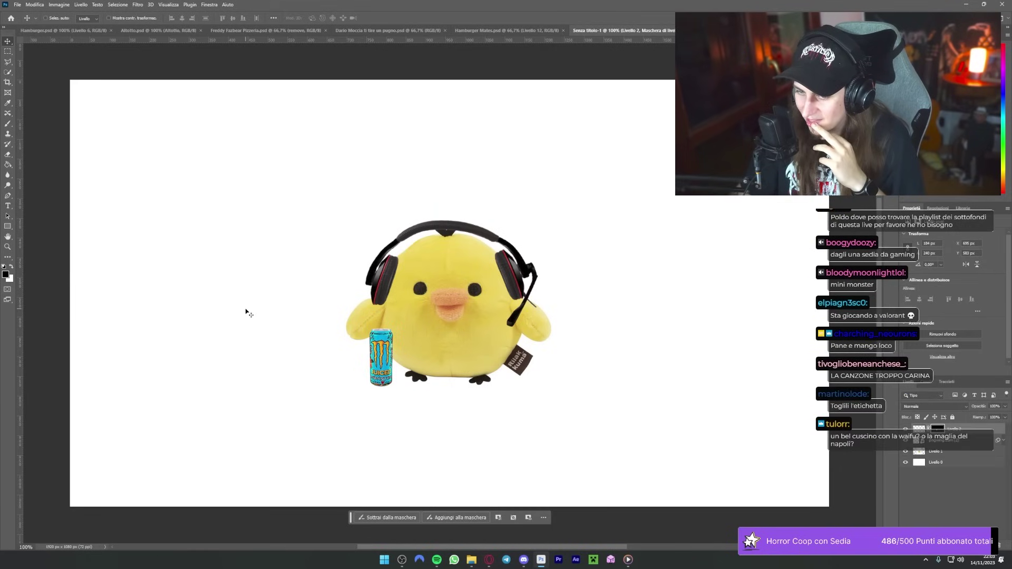
# Step: Return to the Google Images search and select its query field
pyautogui.hscroll(2, 607, 376)
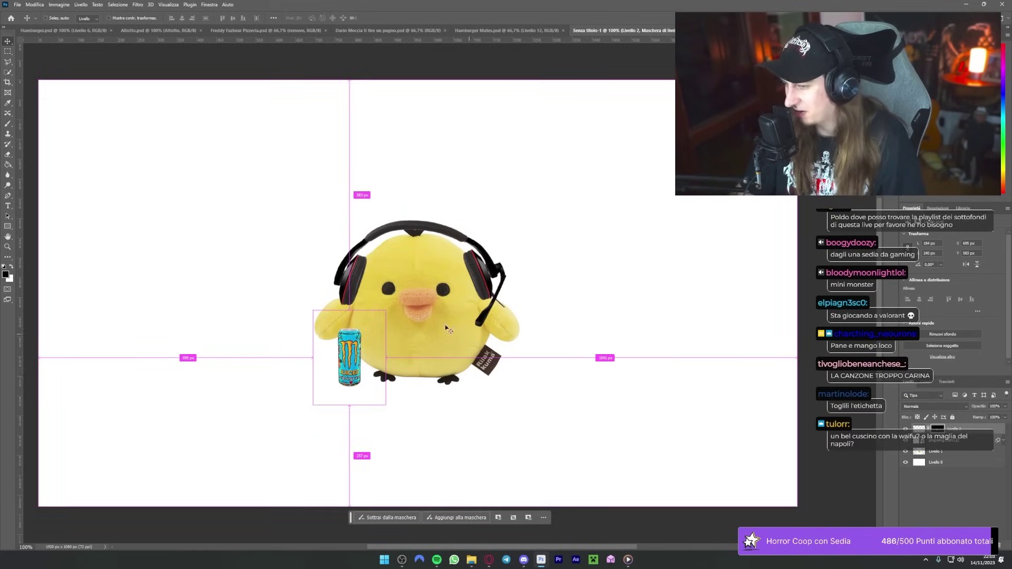
pyautogui.hscroll(-1, 389, 365)
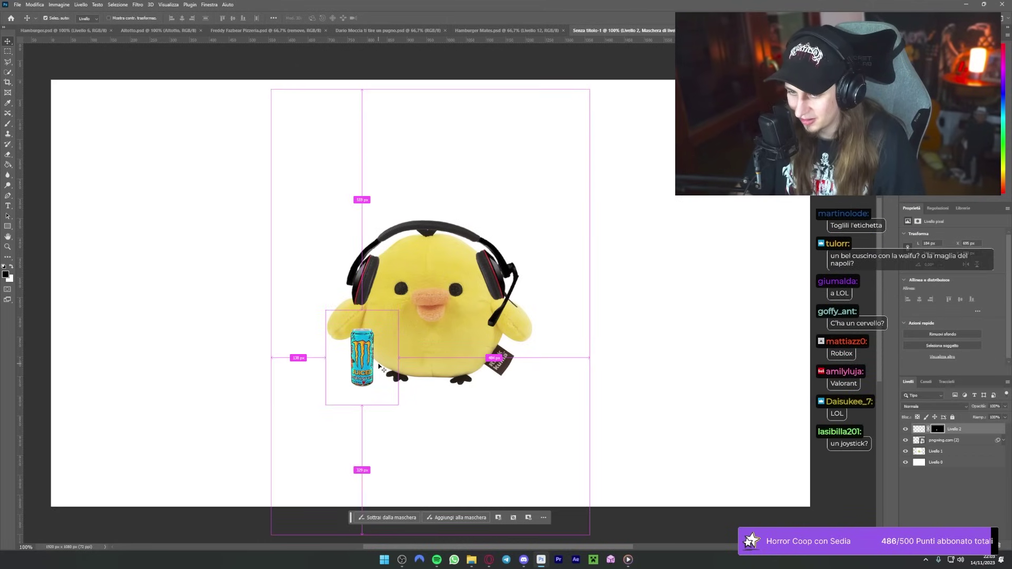
pyautogui.hscroll(-1, 382, 367)
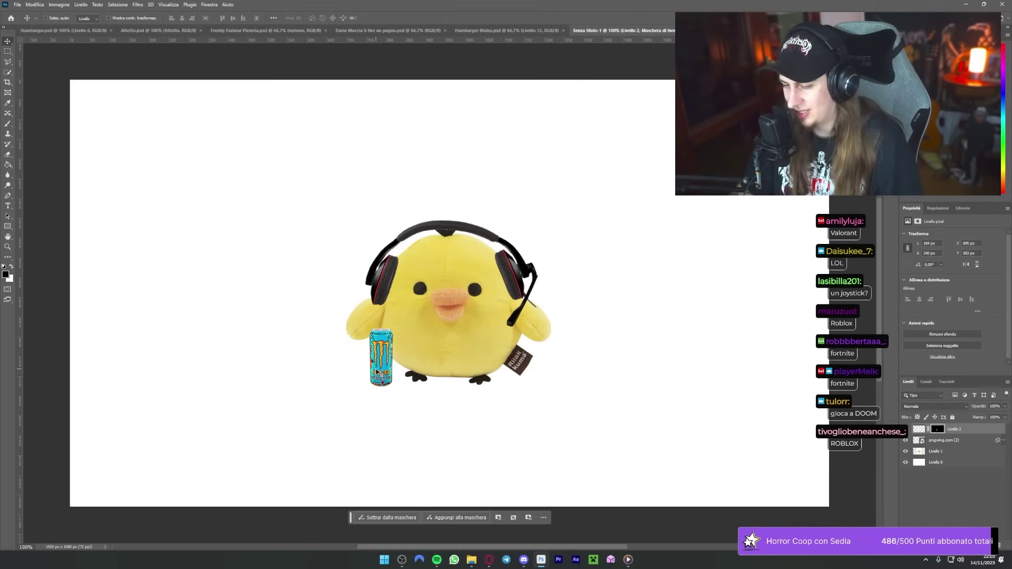
pyautogui.click(489, 560)
pyautogui.click(226, 51)
# Step: Search Google Images for 'minecraft pickaxe png', refined with 'real'
pyautogui.hotkey('ctrl', 'a')
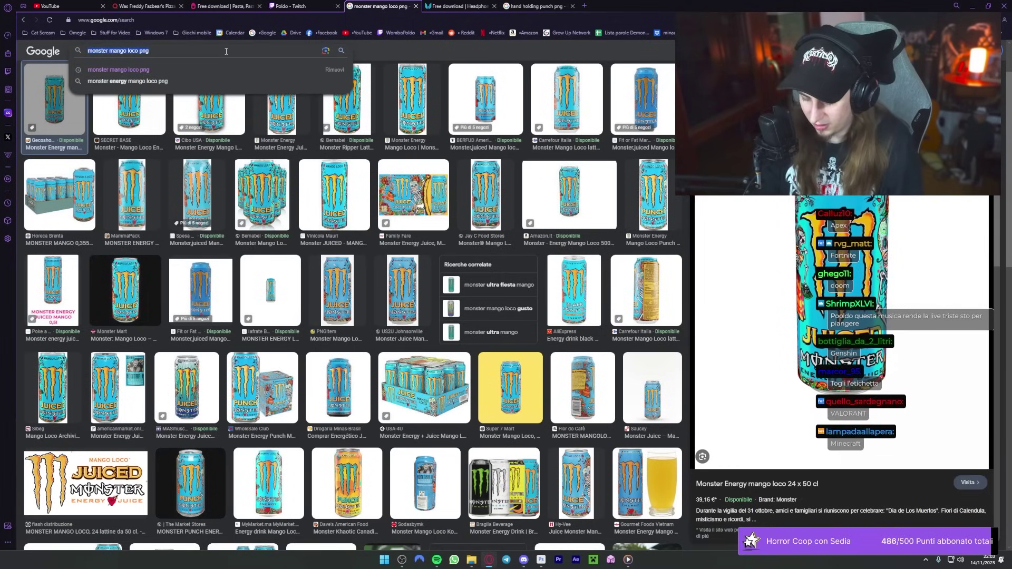
pyautogui.write('minecr')
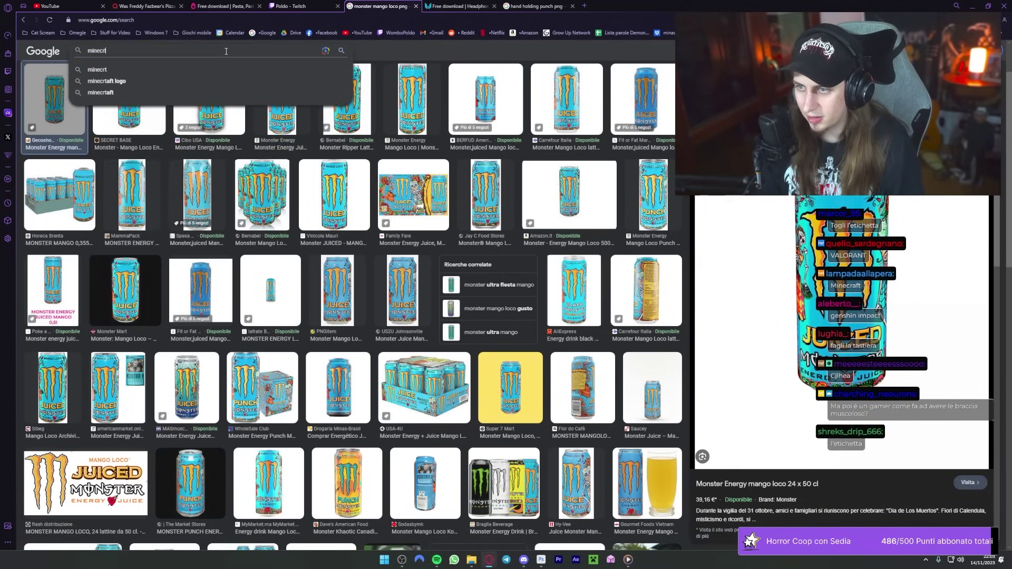
pyautogui.write('aft pickaxe p')
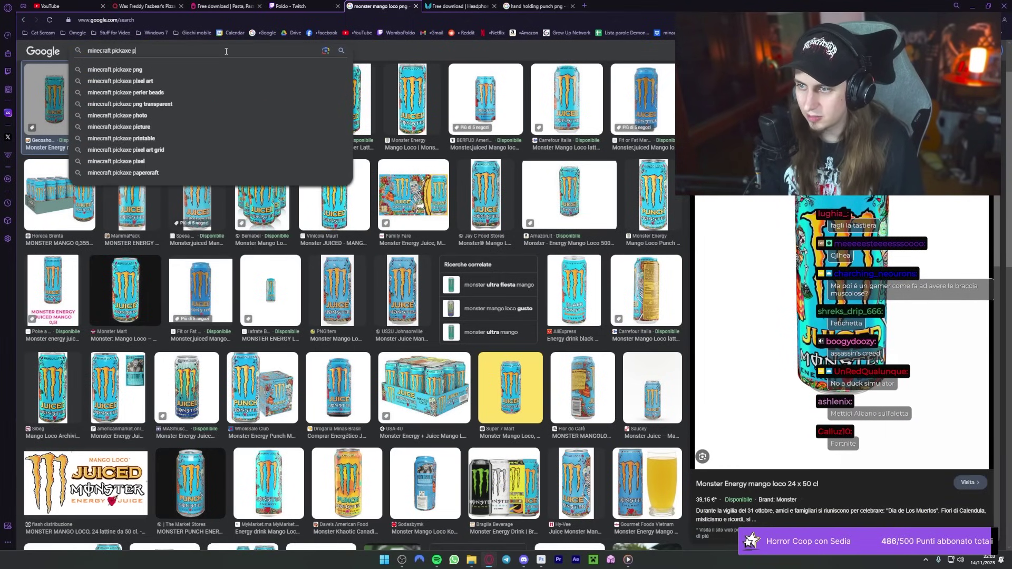
pyautogui.write('ng')
pyautogui.press('Return')
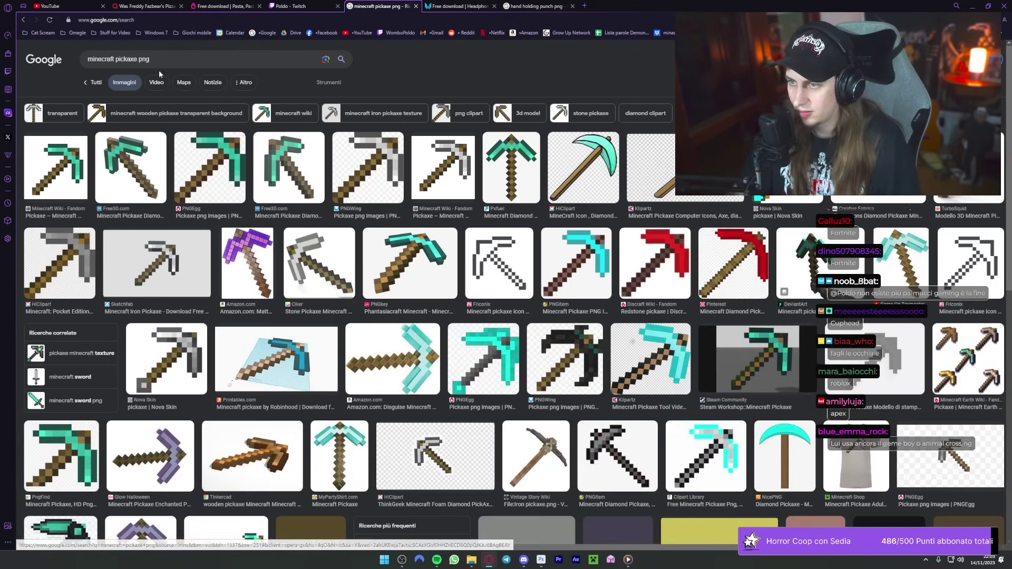
pyautogui.click(161, 59)
pyautogui.write('real')
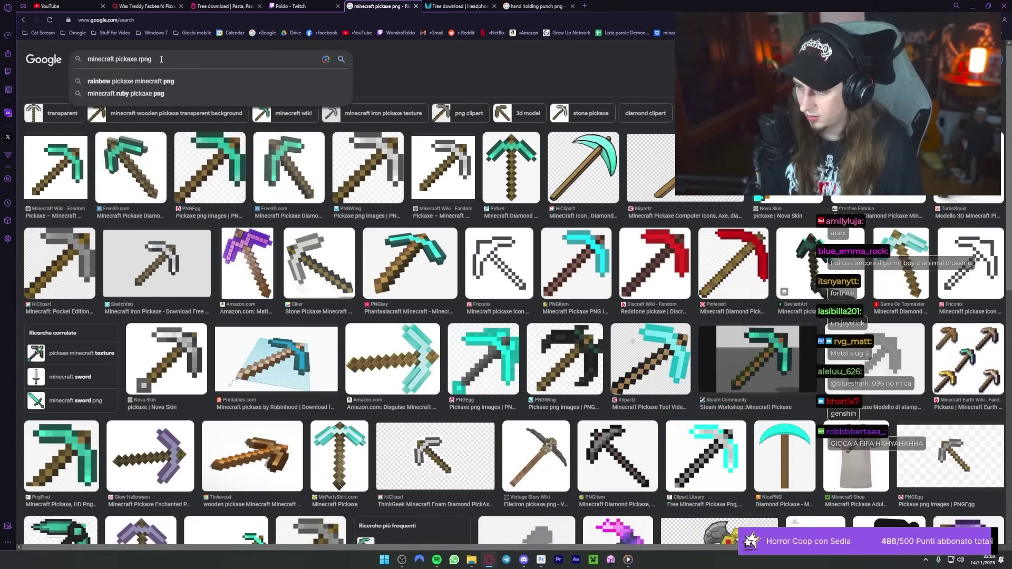
pyautogui.press('Return')
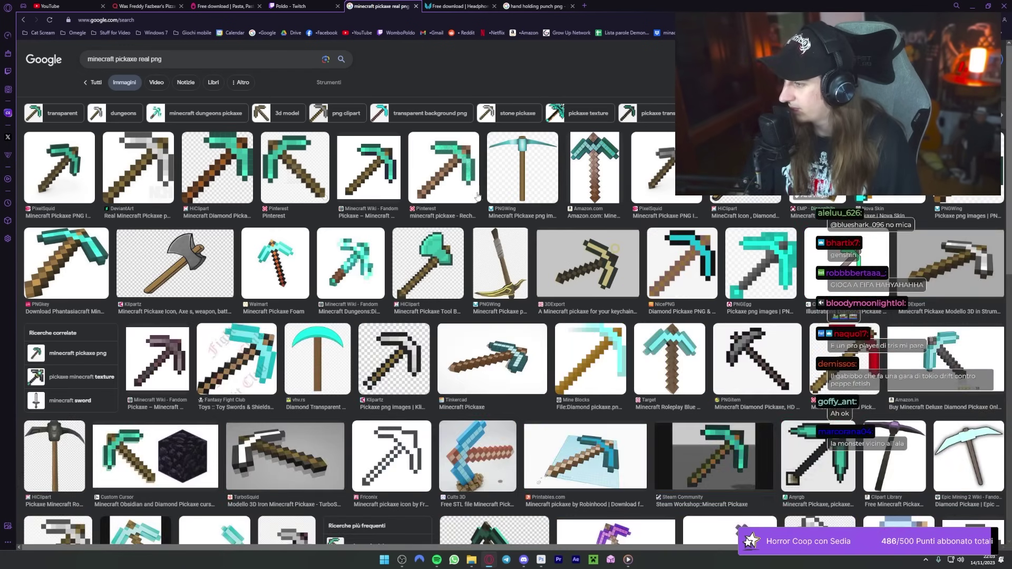
# Step: Copy the blue diamond pickaxe image and paste it onto the Photoshop canvas
pyautogui.click(683, 359)
pyautogui.click(647, 429)
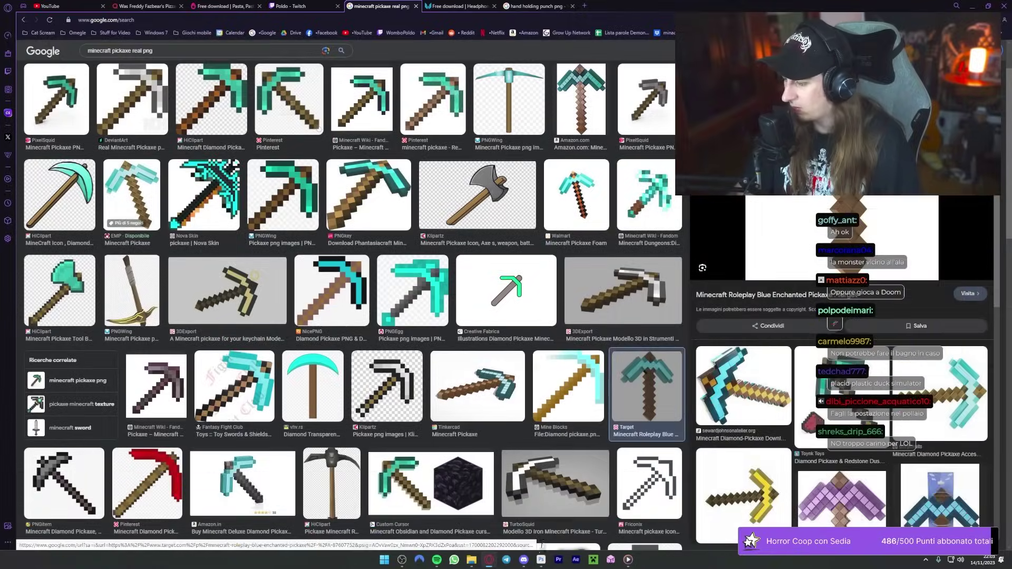
pyautogui.click(541, 560)
pyautogui.hotkey('ctrl', 'v')
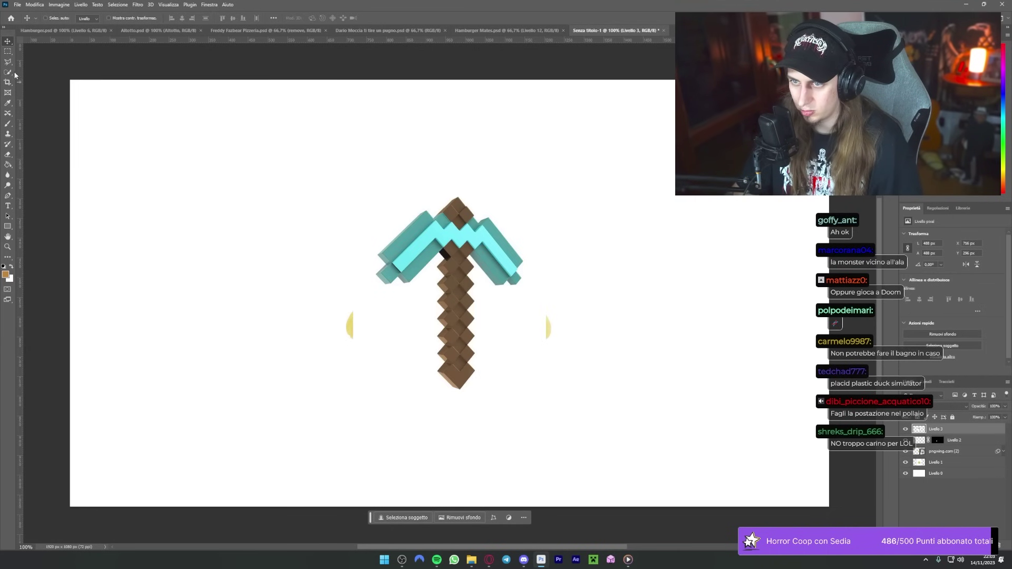
# Step: Select the pickaxe by picking its white background and inverting, then delete Livello 3
pyautogui.rightClick(15, 75)
pyautogui.click(47, 88)
pyautogui.click(416, 294)
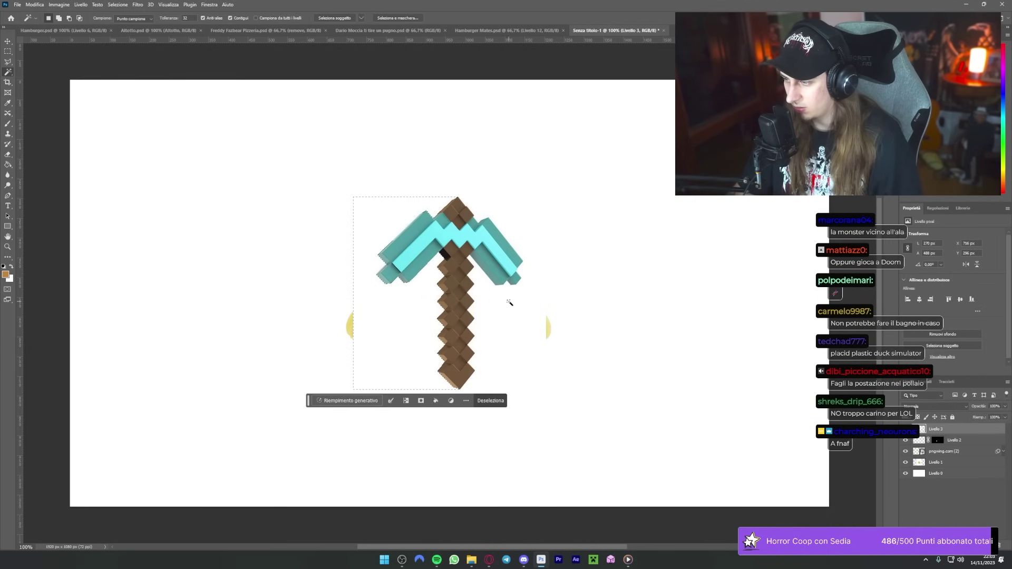
pyautogui.keyDown('shift'); pyautogui.click(509, 302); pyautogui.keyUp('shift')
pyautogui.rightClick(502, 317)
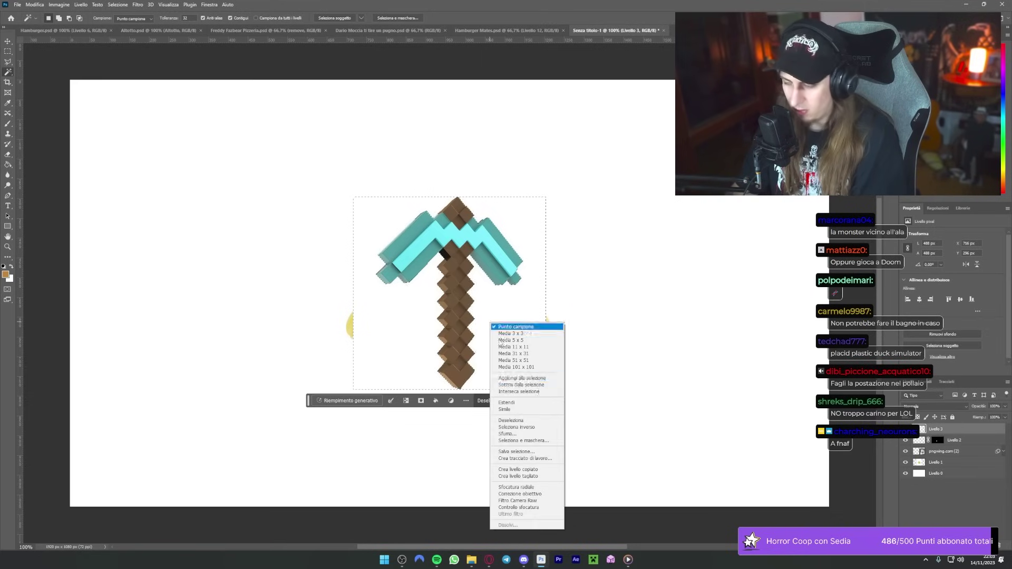
pyautogui.click(536, 431)
pyautogui.moveTo(944, 440); pyautogui.dragTo(994, 396)
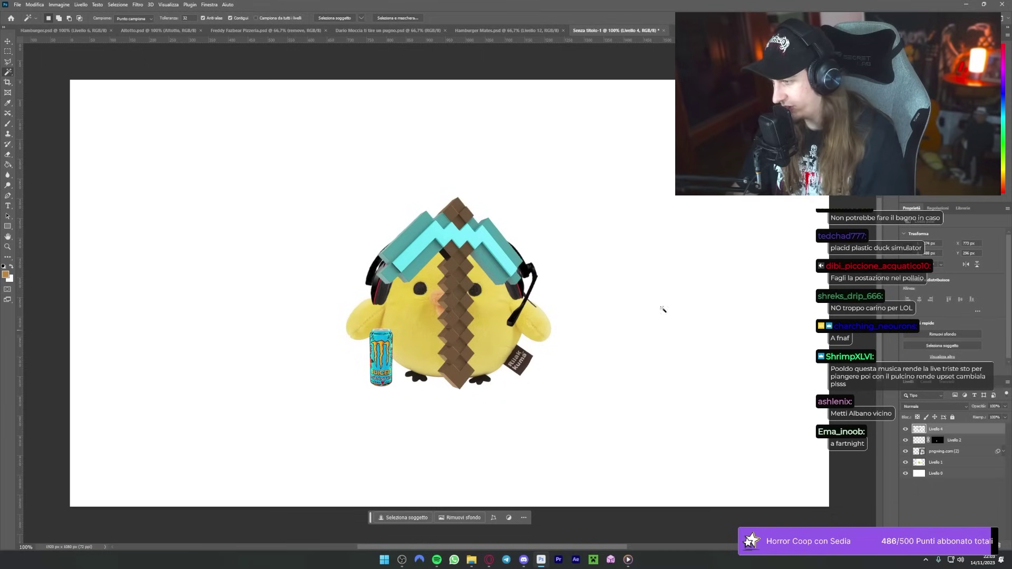
# Step: Scale the pickaxe to 41%, tilt it and place it at the chick's lower left
pyautogui.hotkey('ctrl', 't')
pyautogui.moveTo(449, 198)
pyautogui.mouseDown()
pyautogui.moveTo(451, 288)
pyautogui.moveTo(510, 356)
pyautogui.mouseUp()
pyautogui.moveTo(442, 333); pyautogui.dragTo(585, 364)
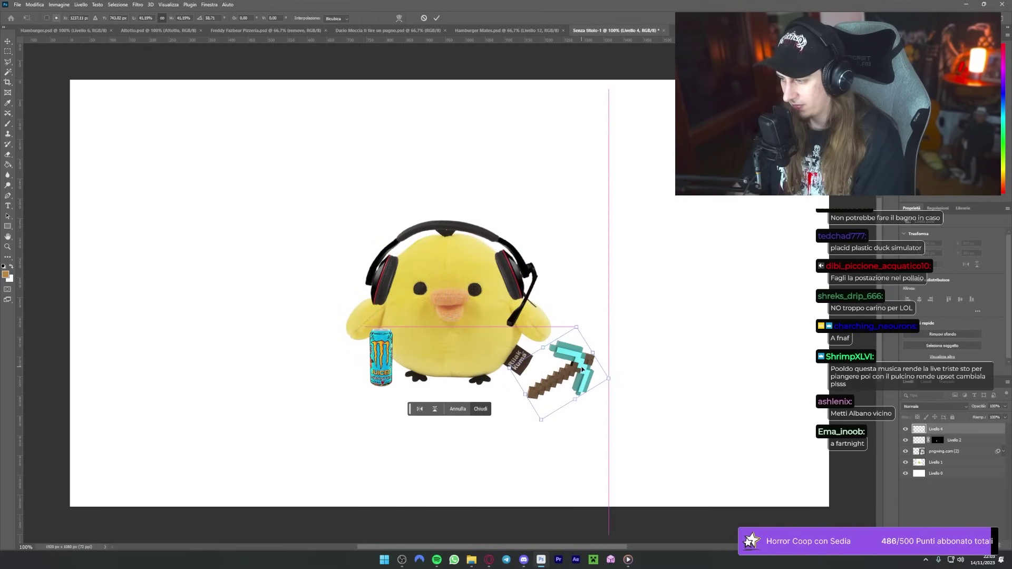
pyautogui.moveTo(506, 322); pyautogui.dragTo(470, 347)
pyautogui.moveTo(559, 384); pyautogui.dragTo(346, 404)
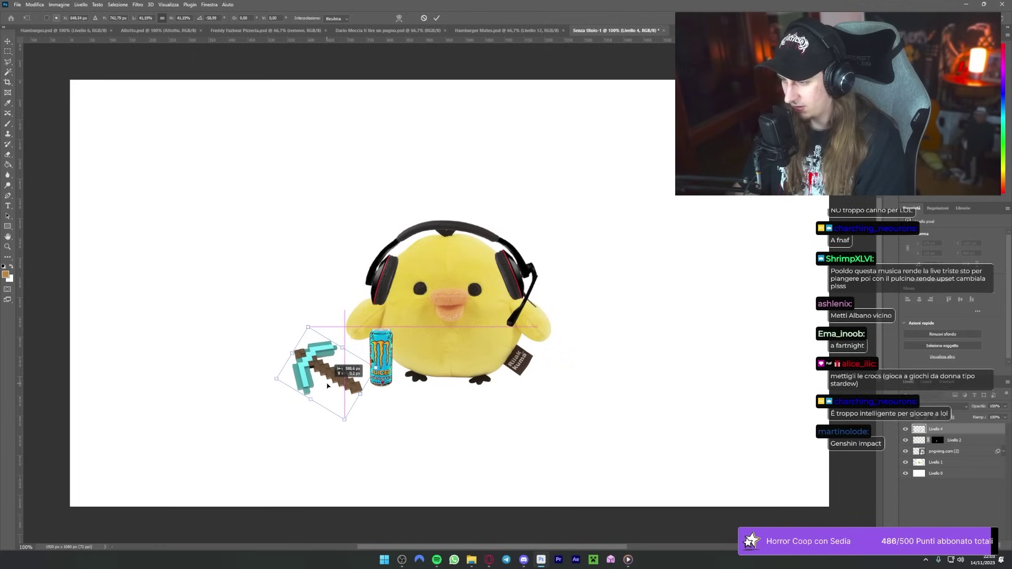
pyautogui.press('Return')
pyautogui.press('w')
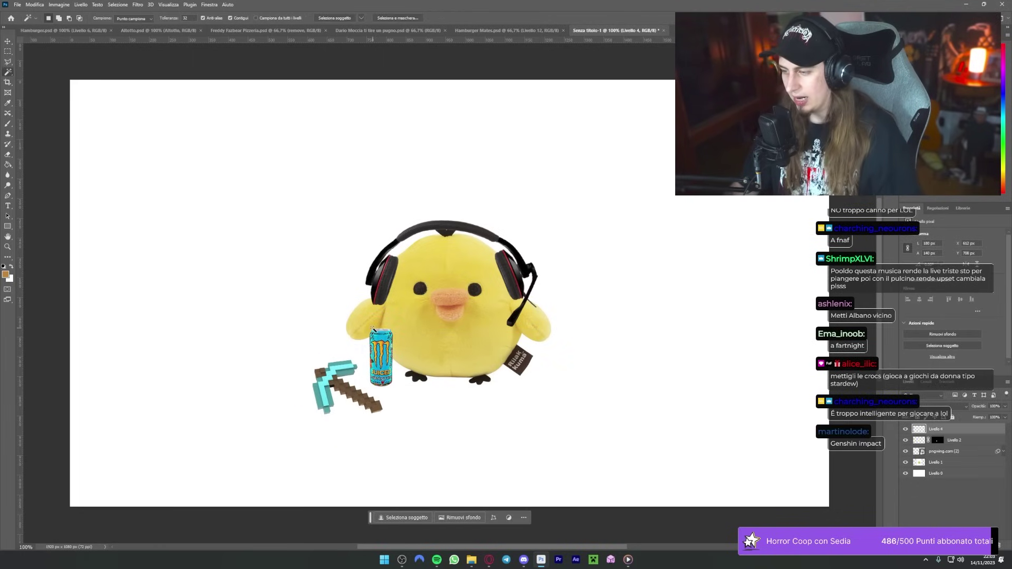
pyautogui.press('v')
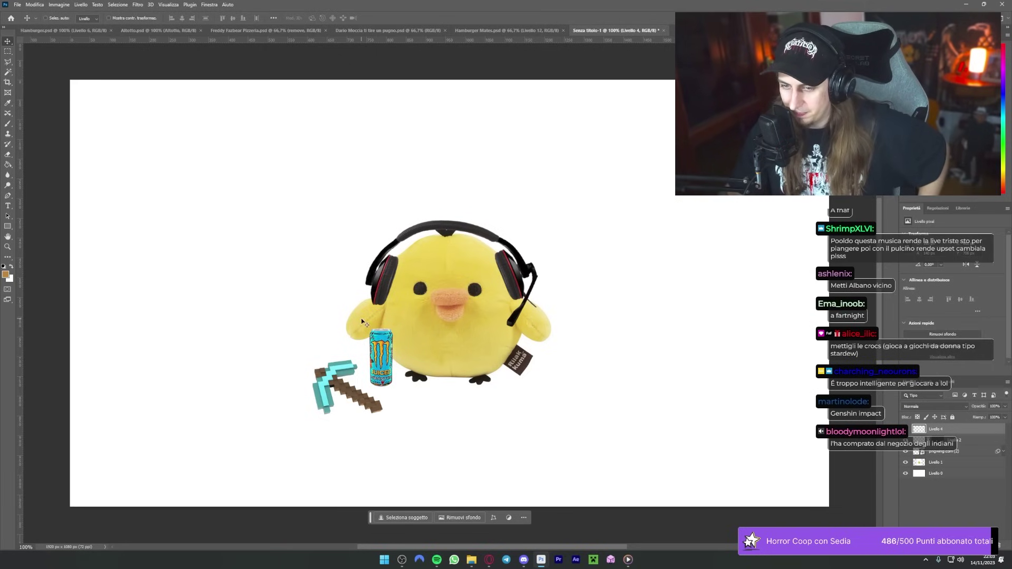
# Step: Search Google Images for 'crocs png' and open the red croc's source download page
pyautogui.click(489, 560)
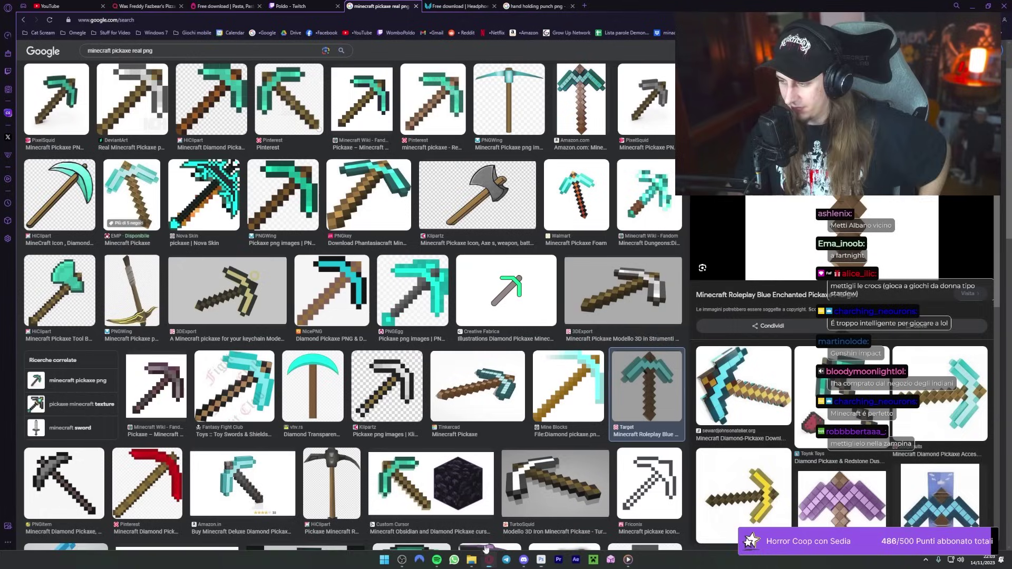
pyautogui.tripleClick(143, 47)
pyautogui.write('crocs png')
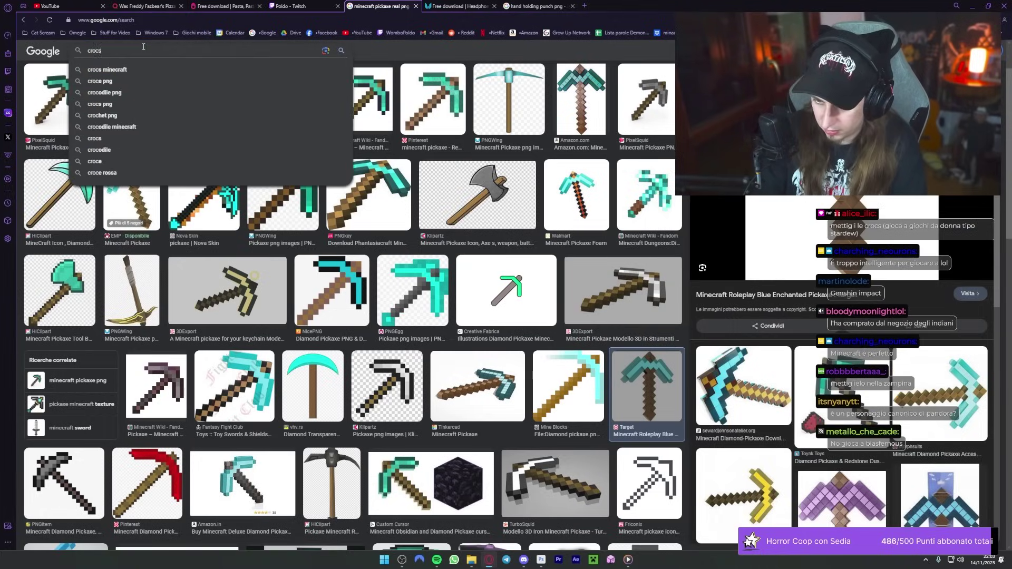
pyautogui.press('Return')
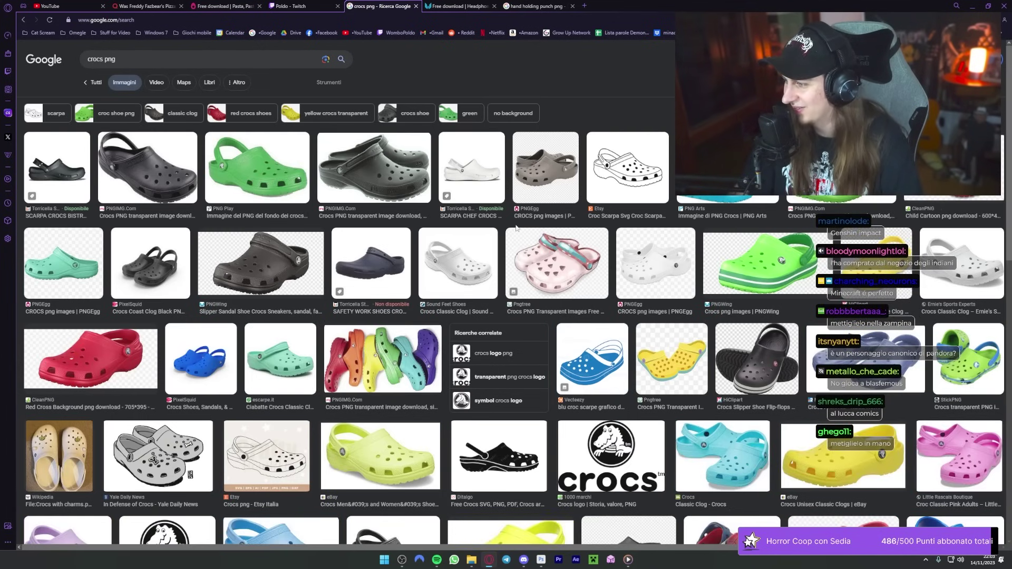
pyautogui.click(955, 168)
pyautogui.click(765, 259)
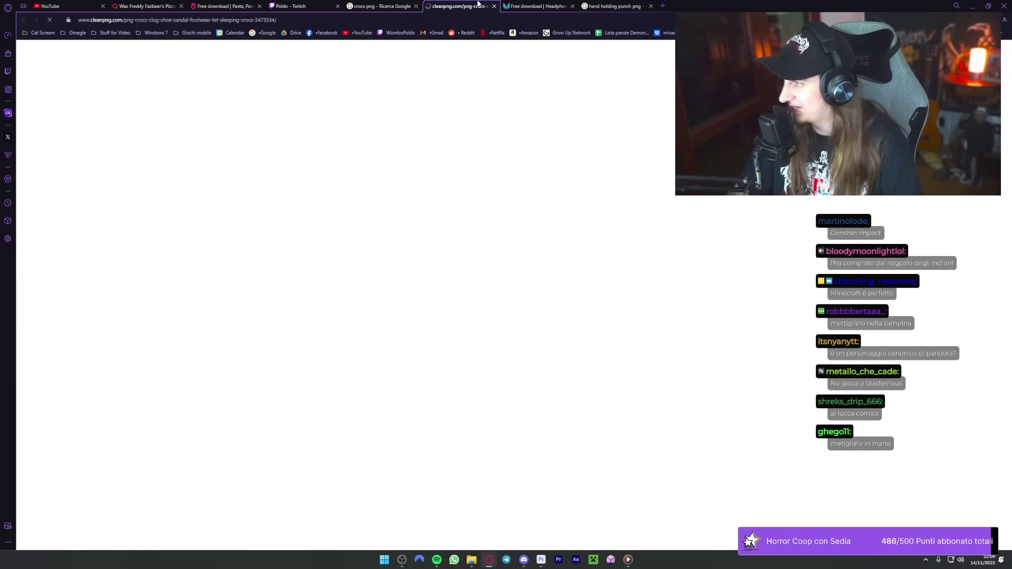
pyautogui.click(355, 417)
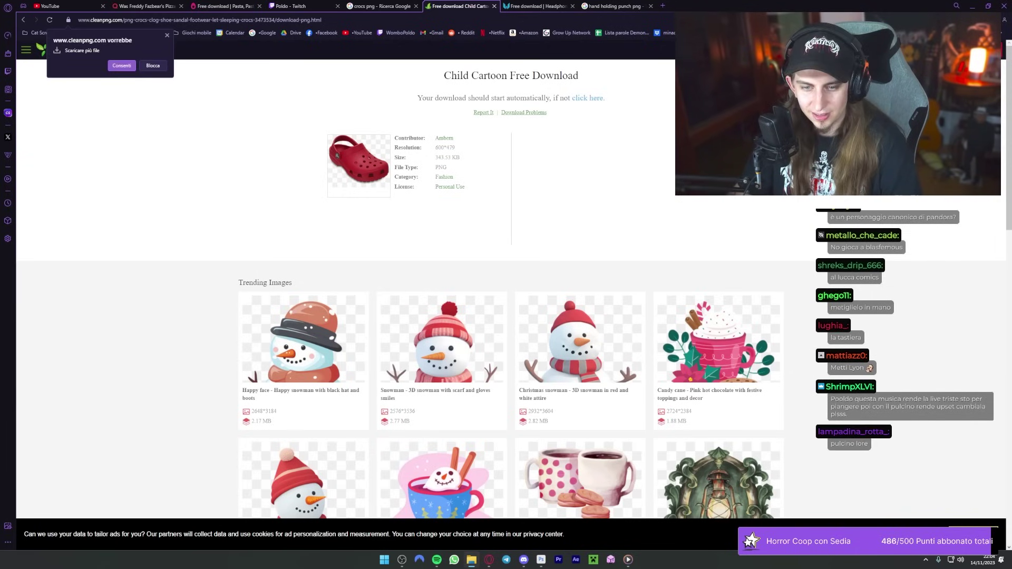
pyautogui.hotkey('alt', 'Tab')
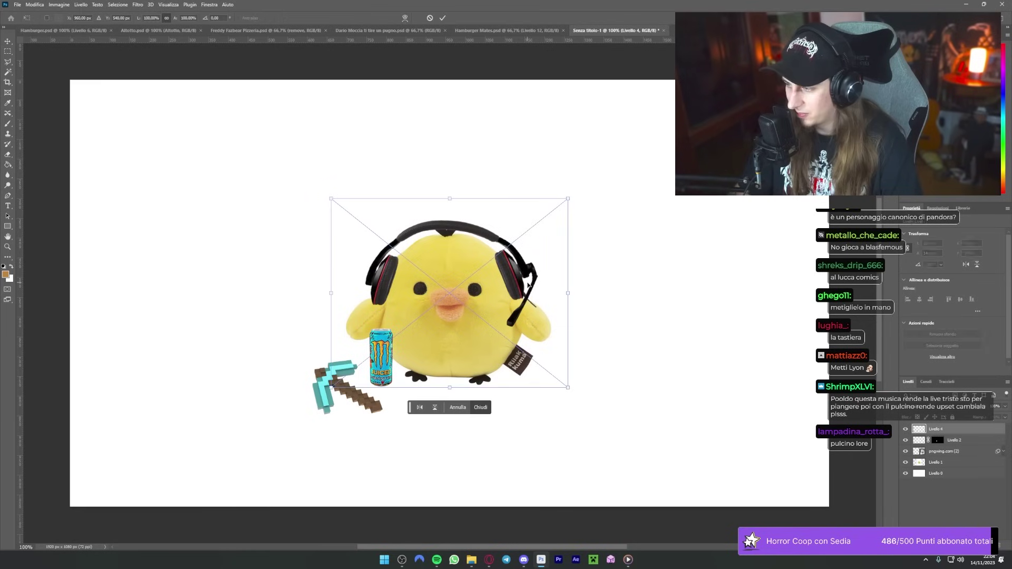
# Step: Shrink the placed red croc, flip it horizontally and Alt-drag a copy beside it
pyautogui.moveTo(564, 294)
pyautogui.mouseDown()
pyautogui.moveTo(477, 293)
pyautogui.moveTo(467, 372)
pyautogui.moveTo(439, 383)
pyautogui.mouseUp()
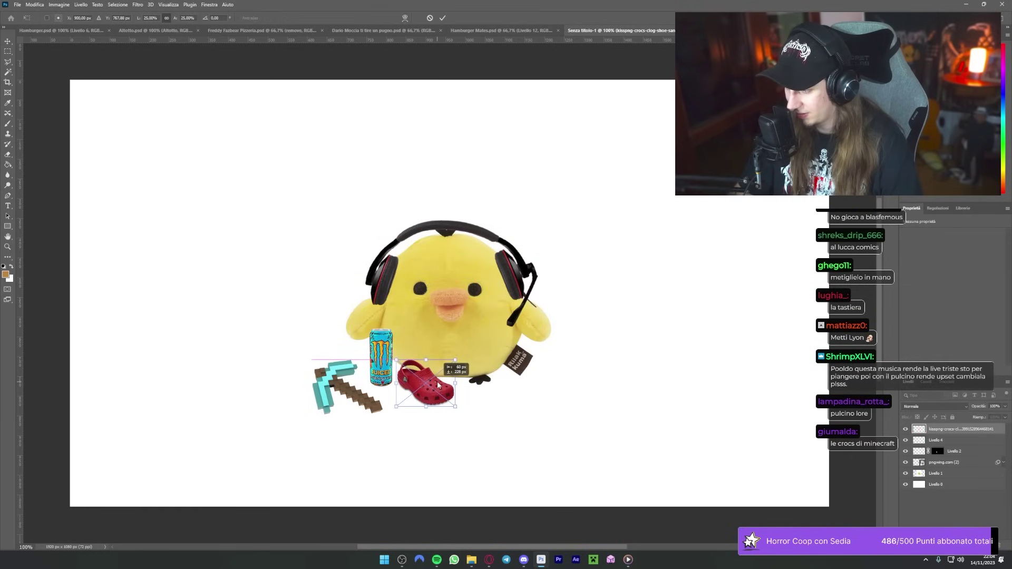
pyautogui.press('Return')
pyautogui.click(34, 4)
pyautogui.moveTo(42, 194)
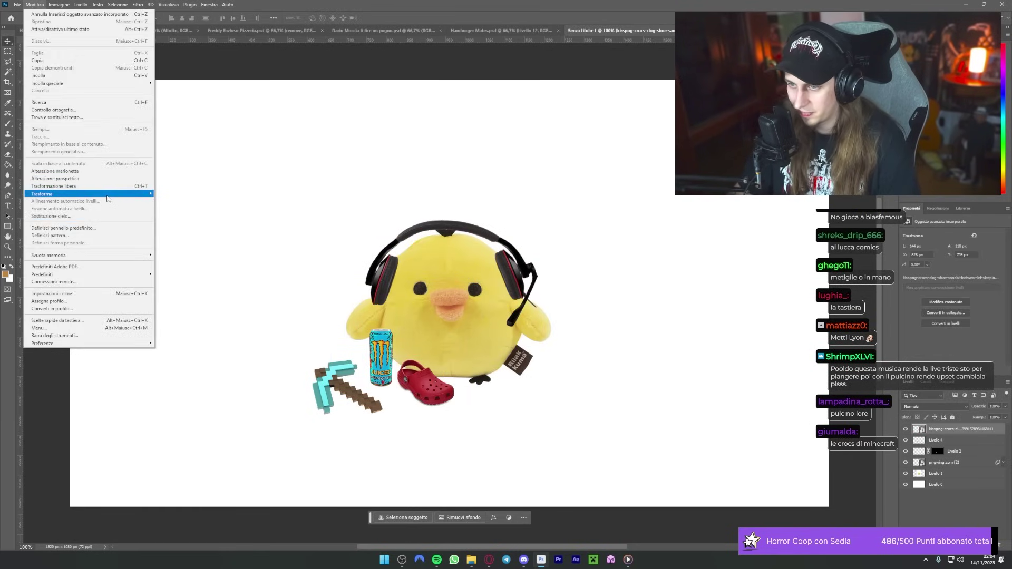
pyautogui.click(200, 339)
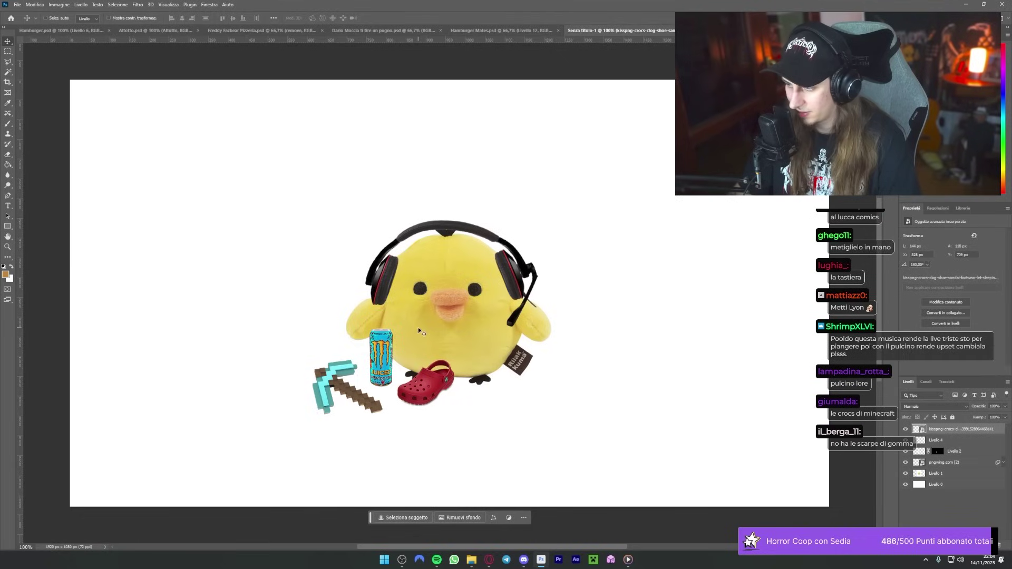
pyautogui.moveTo(419, 327)
pyautogui.mouseDown()
pyautogui.moveTo(456, 334)
pyautogui.moveTo(420, 341)
pyautogui.moveTo(428, 334)
pyautogui.mouseUp()
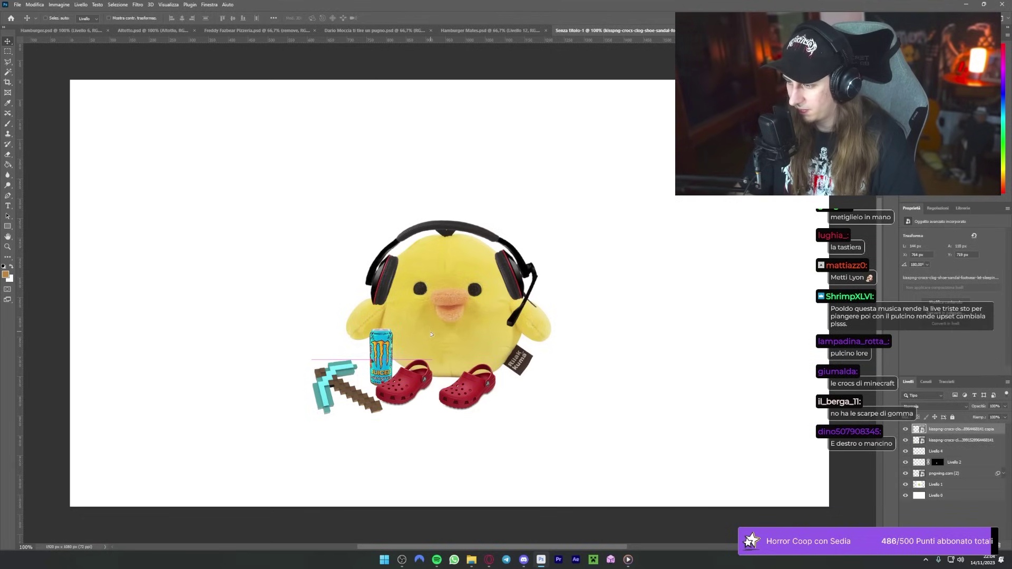
pyautogui.keyDown('alt'); pyautogui.scroll(3, 429, 336); pyautogui.keyUp('alt')
# Step: Add a layer mask to the croc copy and paint black over its strap overlapping the chick
pyautogui.scroll(-2, 425, 328)
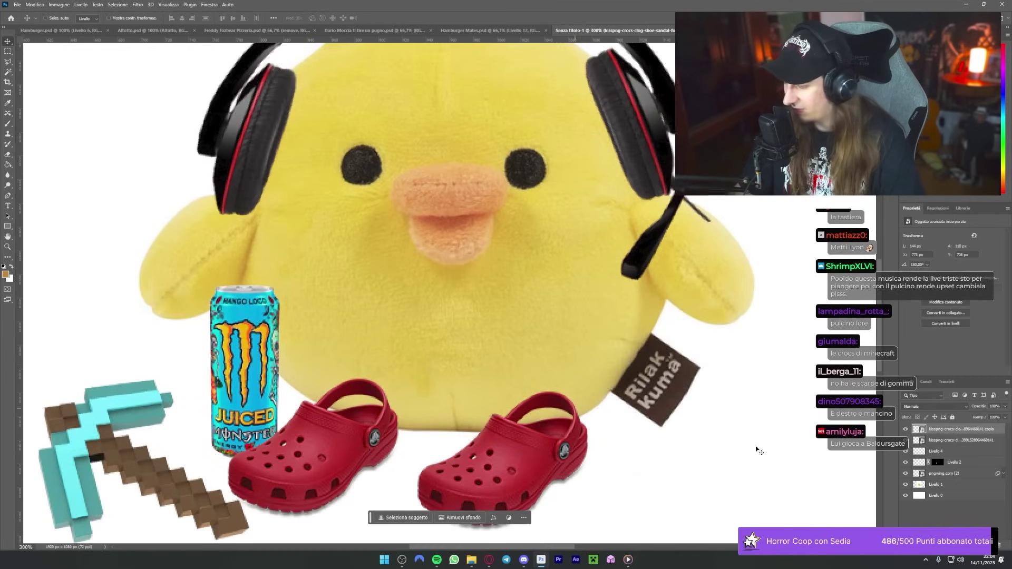
pyautogui.press('Return')
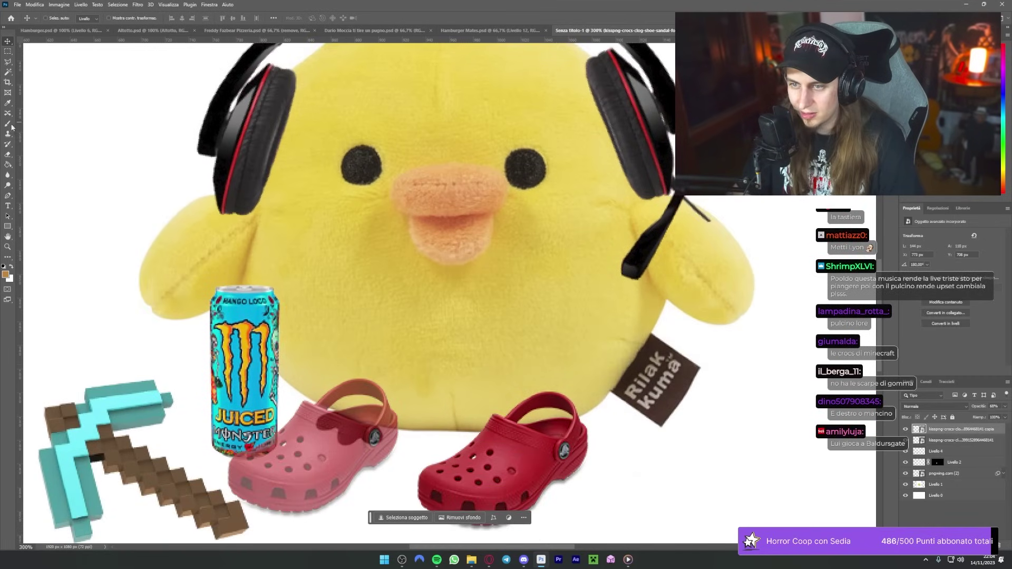
pyautogui.click(7, 123)
pyautogui.click(494, 518)
pyautogui.click(52, 18)
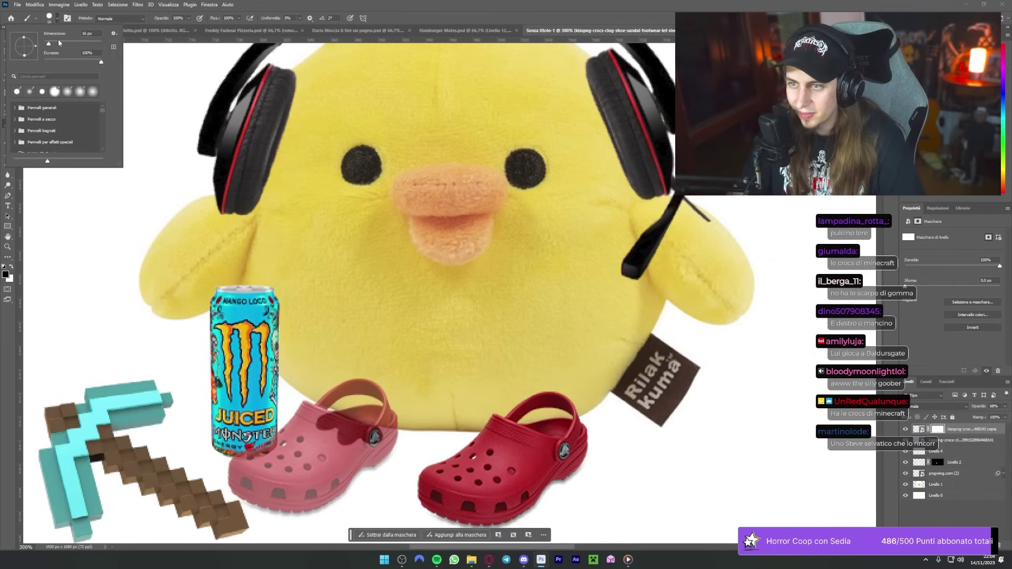
pyautogui.write('0')
pyautogui.press('Return')
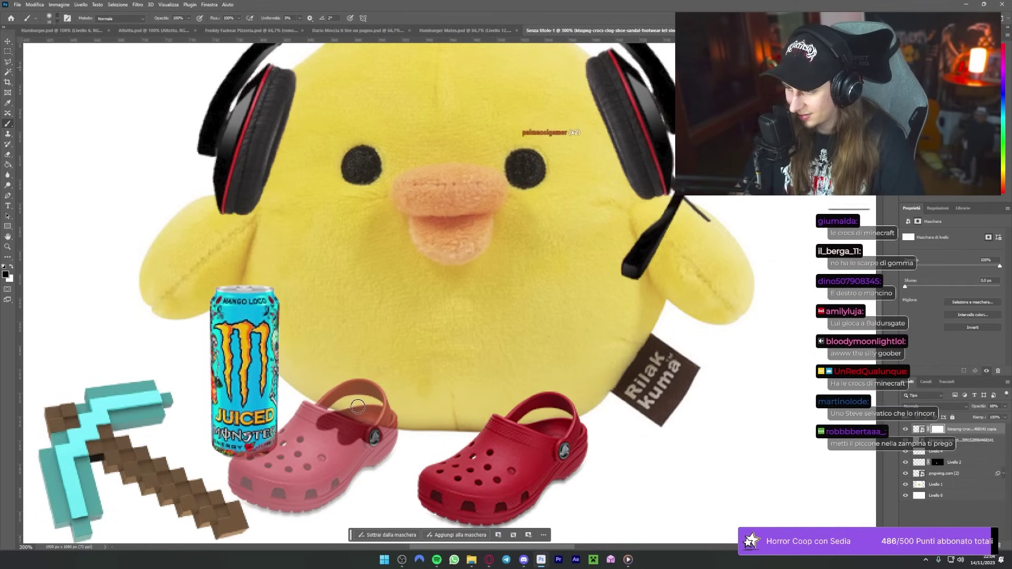
pyautogui.moveTo(325, 423)
pyautogui.mouseDown()
pyautogui.moveTo(371, 436)
pyautogui.moveTo(372, 415)
pyautogui.mouseUp()
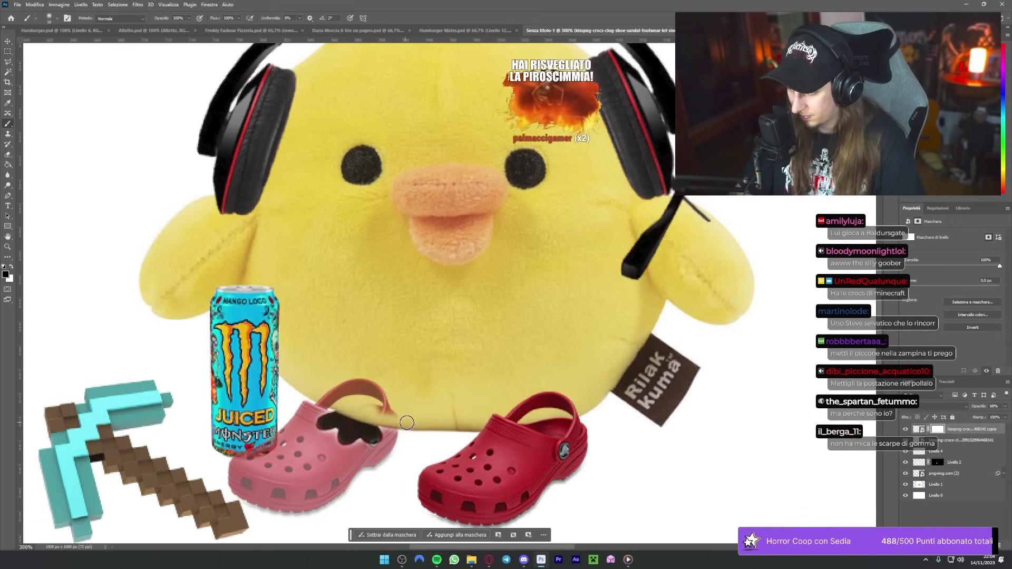
pyautogui.moveTo(979, 407); pyautogui.dragTo(984, 408)
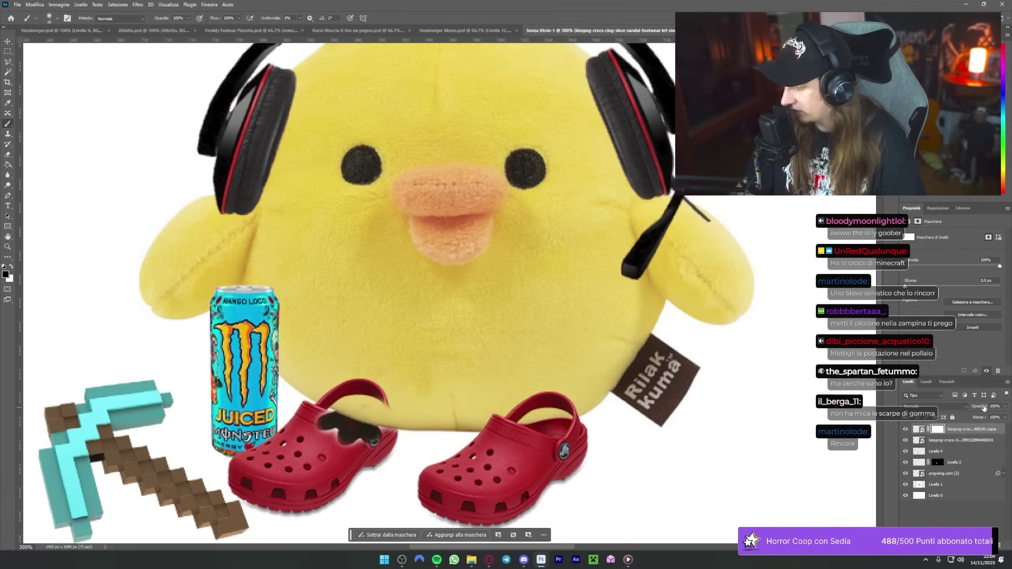
pyautogui.moveTo(388, 388); pyautogui.dragTo(368, 380)
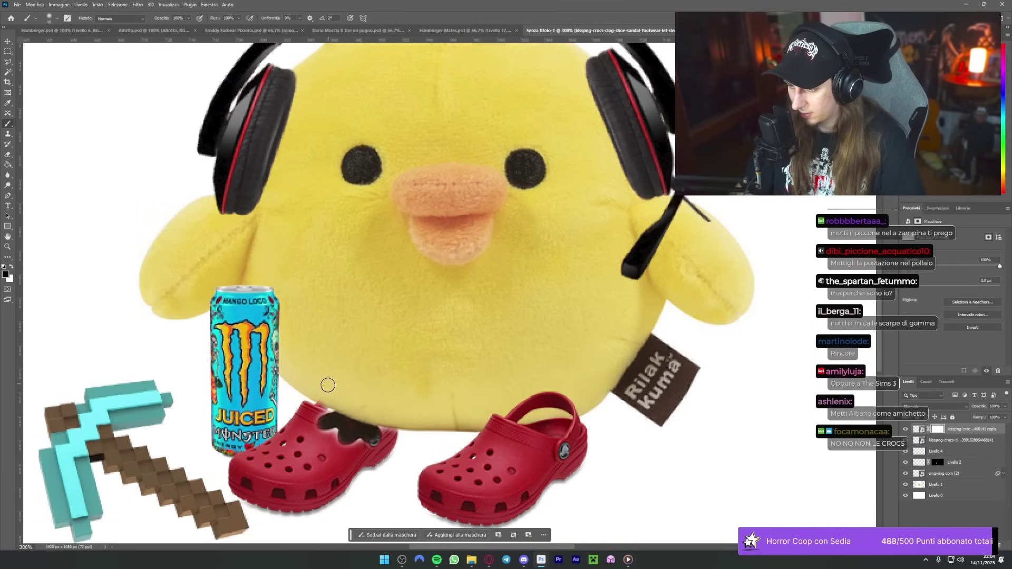
# Step: Set the brush to full hardness and paint white to restore the croc's top edge
pyautogui.click(52, 18)
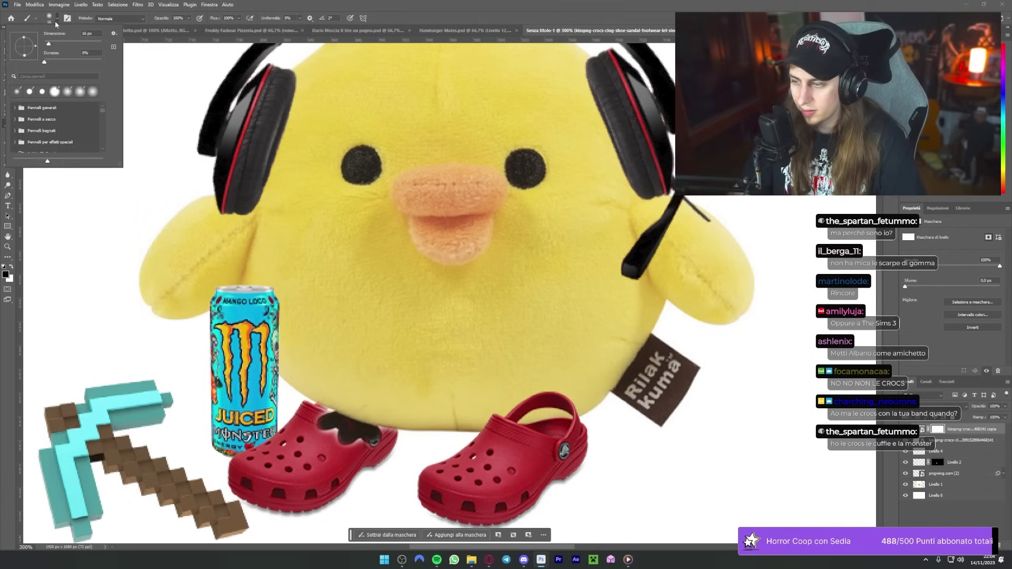
pyautogui.scroll(-1, 173, 130)
pyautogui.moveTo(57, 63); pyautogui.dragTo(105, 62)
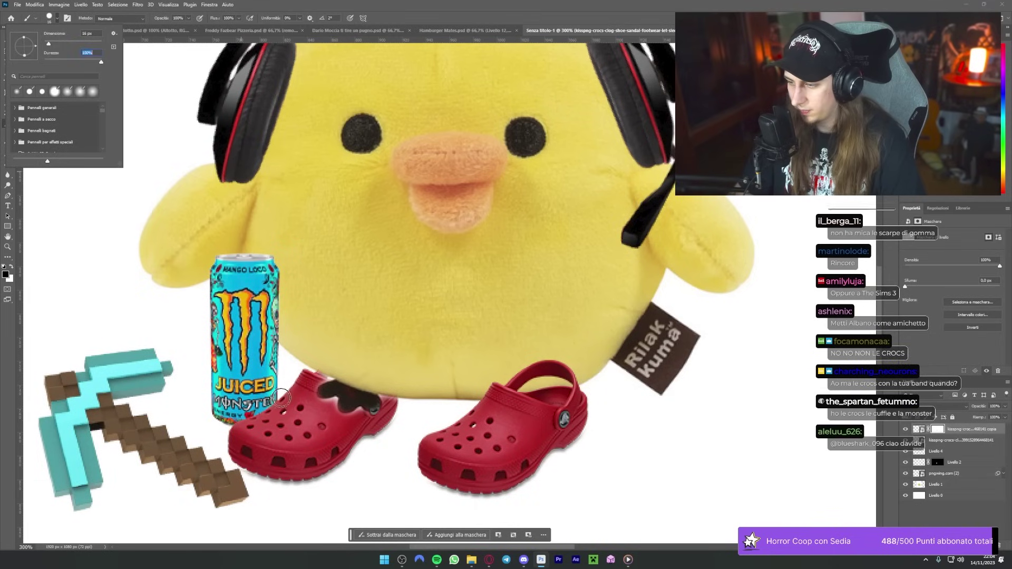
pyautogui.click(11, 267)
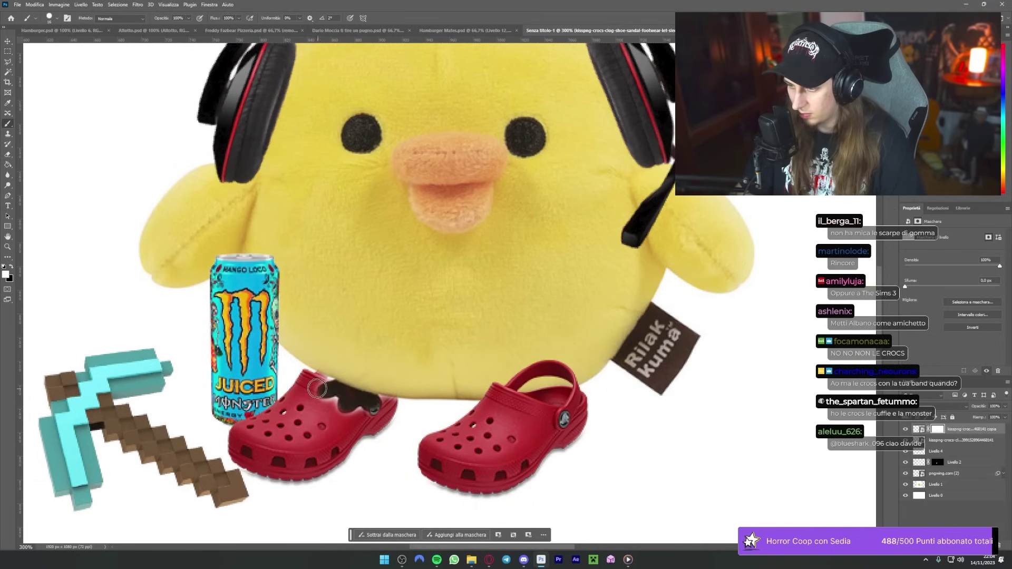
pyautogui.moveTo(315, 385); pyautogui.dragTo(330, 392)
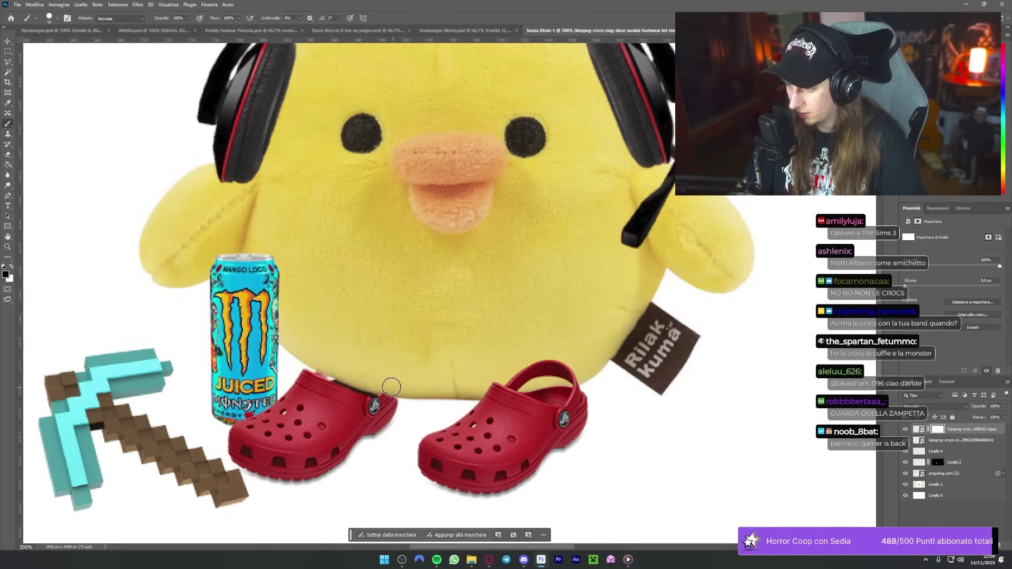
# Step: Select the other croc's layer and add a layer mask to it
pyautogui.scroll(-2, 392, 387)
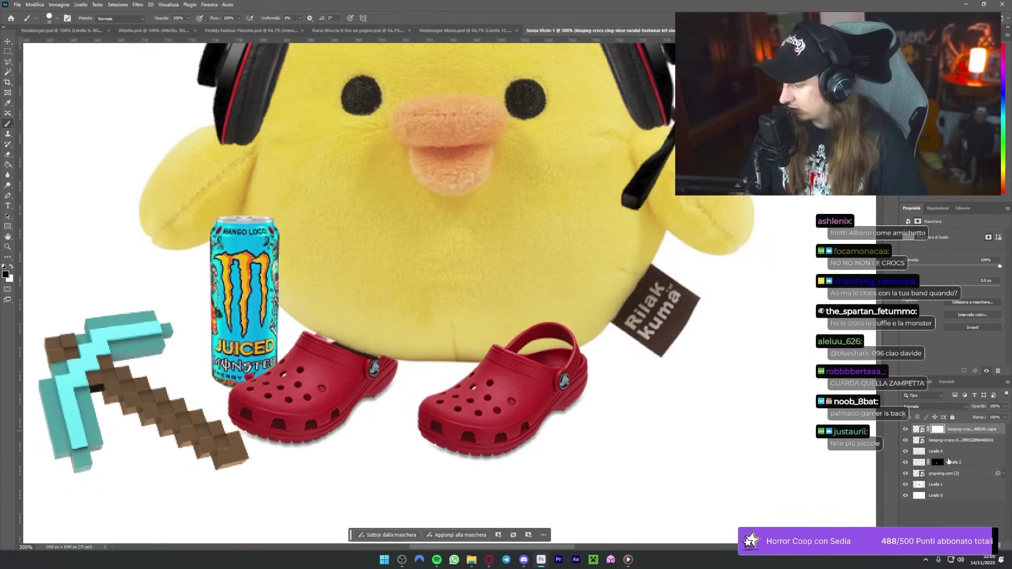
pyautogui.click(946, 441)
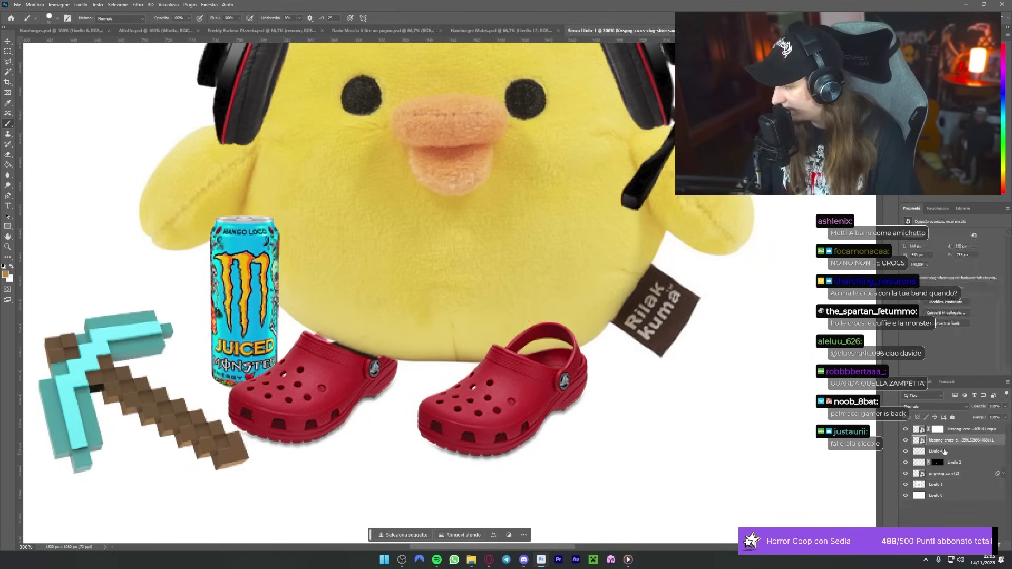
pyautogui.click(954, 543)
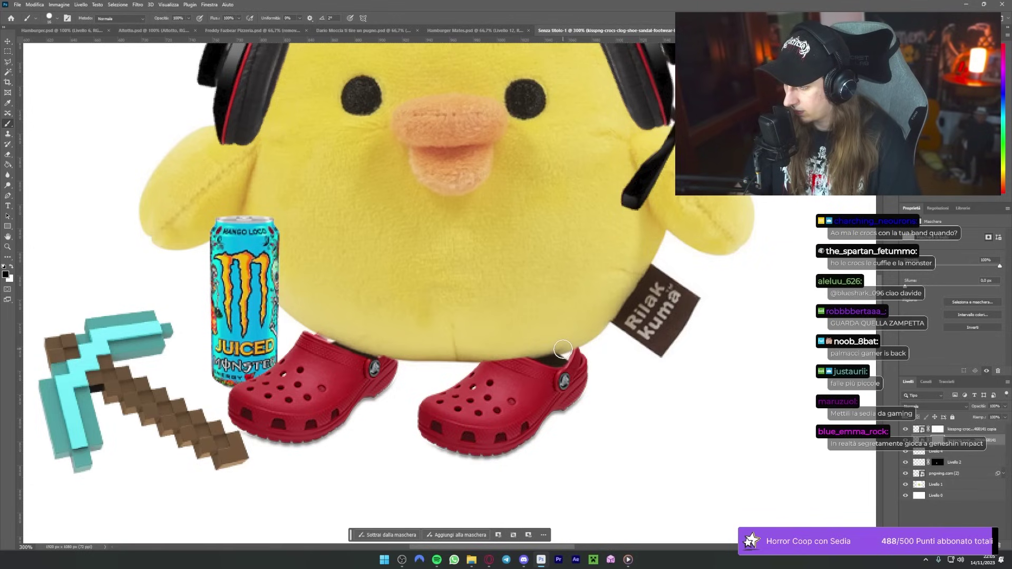
pyautogui.scroll(-3, 567, 252)
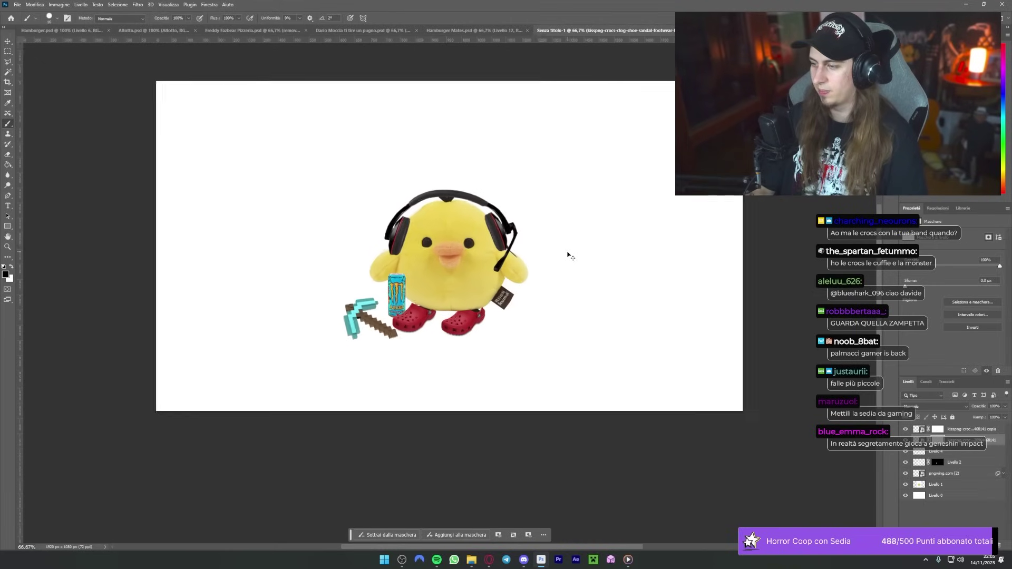
pyautogui.scroll(1, 561, 245)
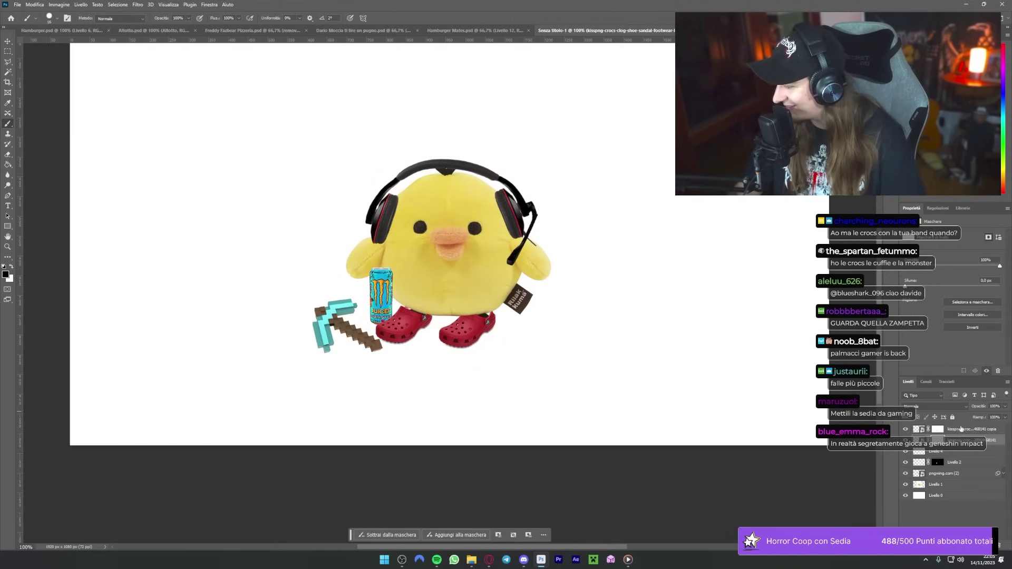
pyautogui.click(965, 513)
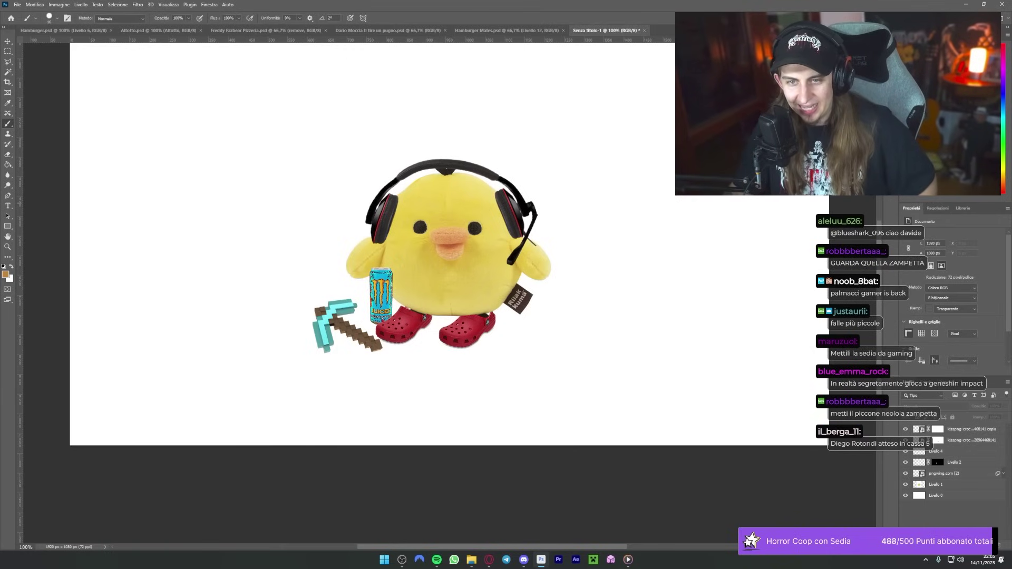
pyautogui.click(8, 41)
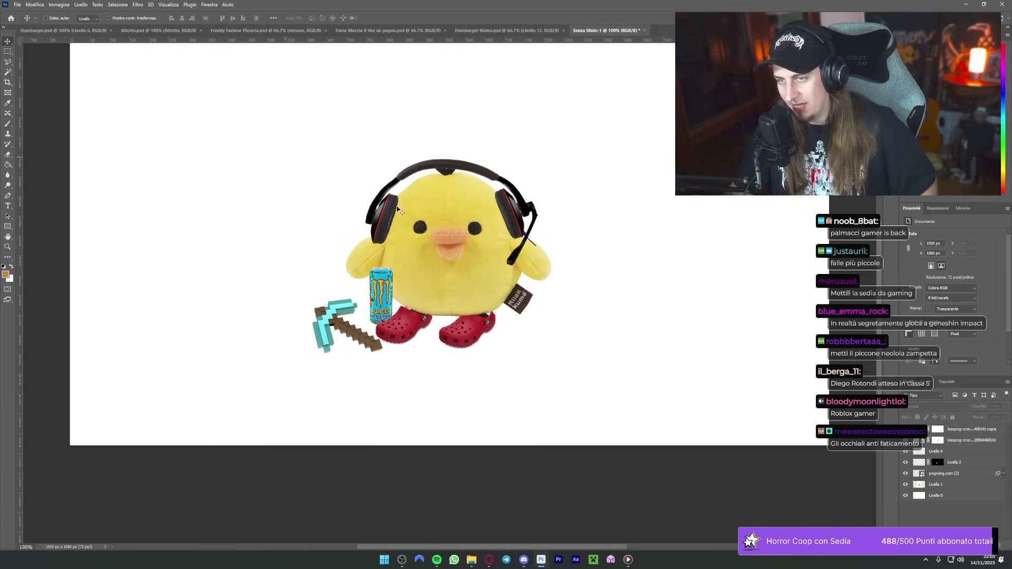
pyautogui.scroll(1, 399, 210)
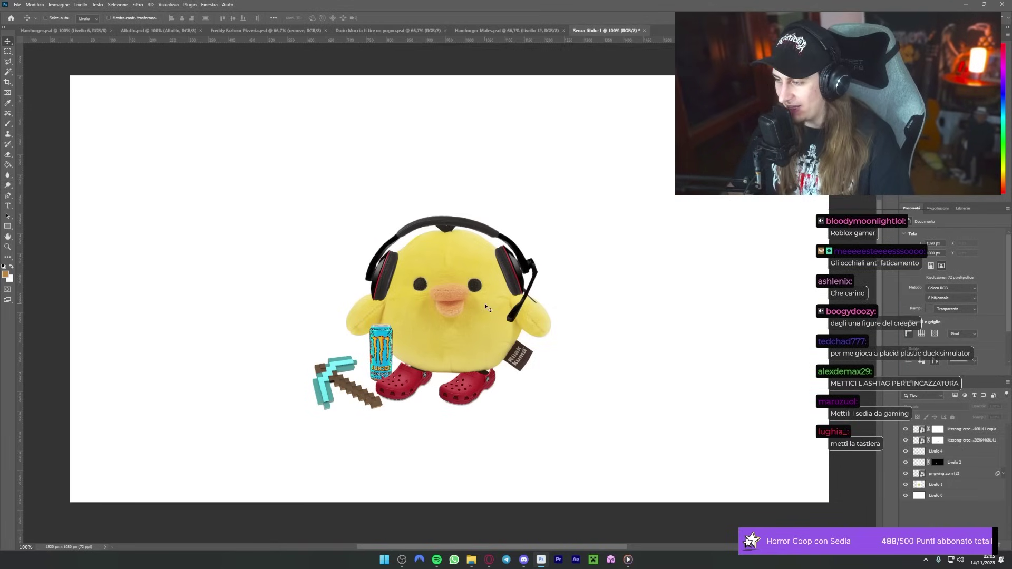
pyautogui.hscroll(2, 290, 271)
pyautogui.scroll(1, 235, 281)
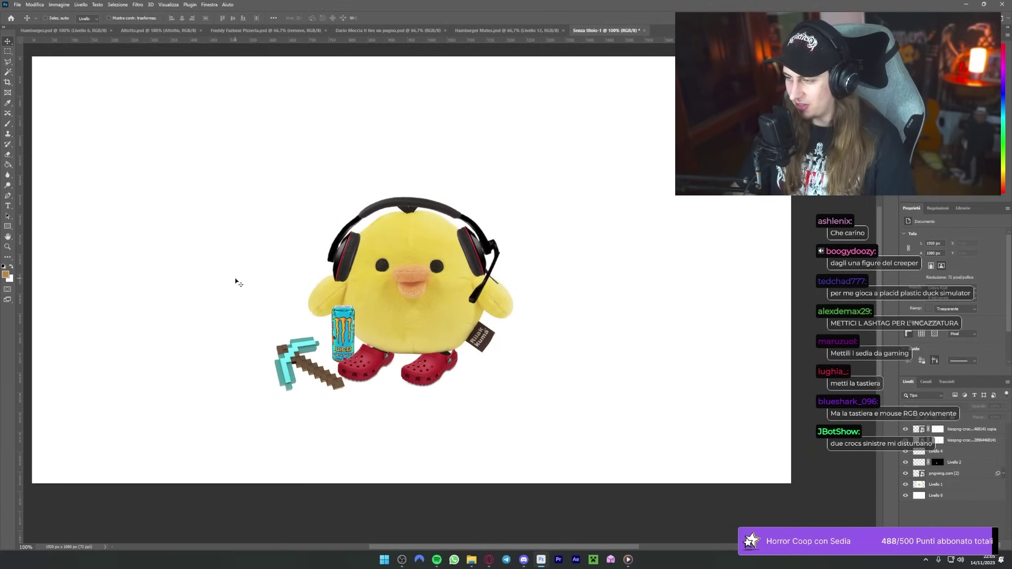
pyautogui.scroll(-1, 253, 284)
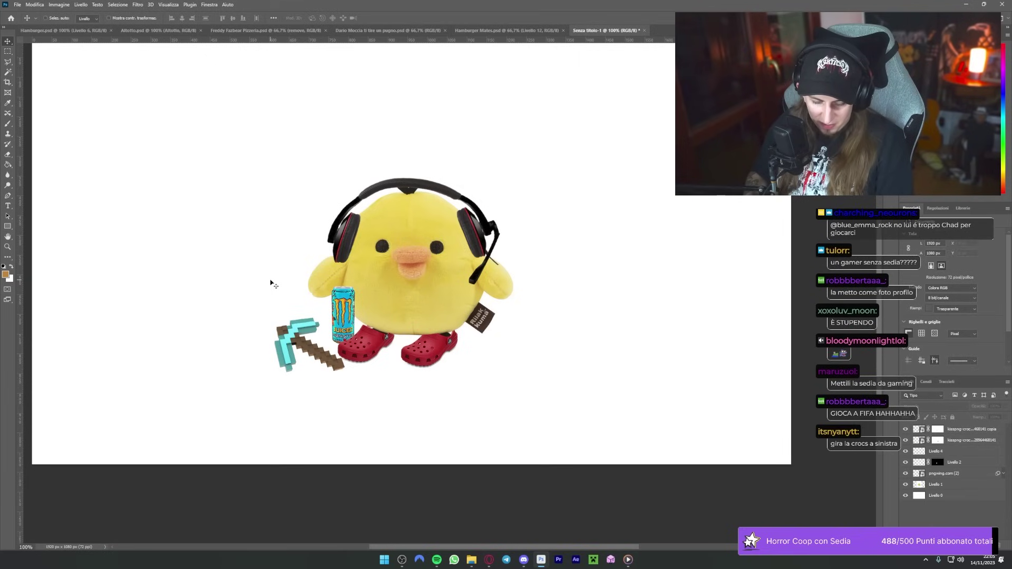
pyautogui.scroll(1, 110, 171)
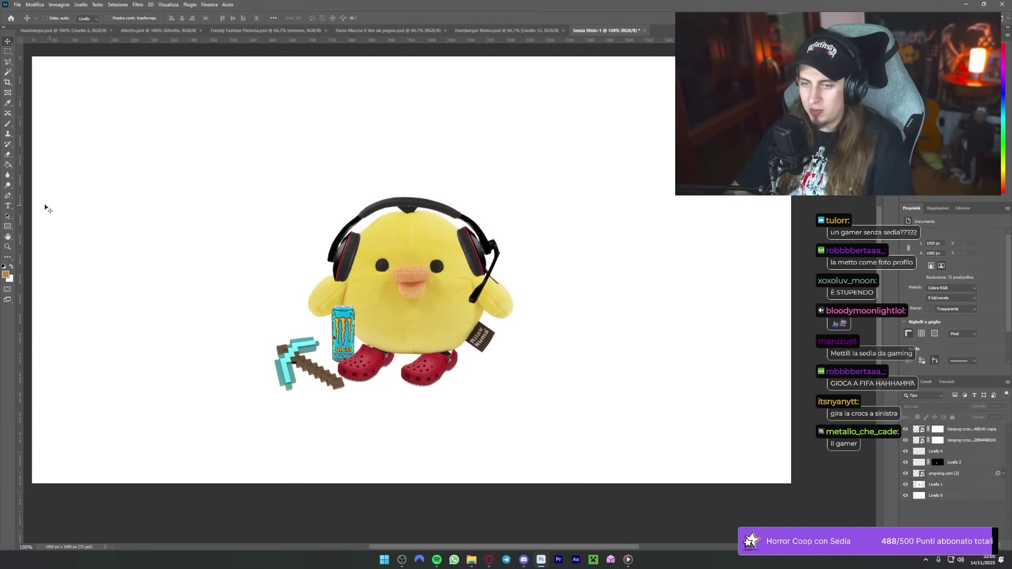
# Step: Create a Gilroy ExtraBold text box above the chick reading 'il piccolo alfred.'
pyautogui.click(8, 206)
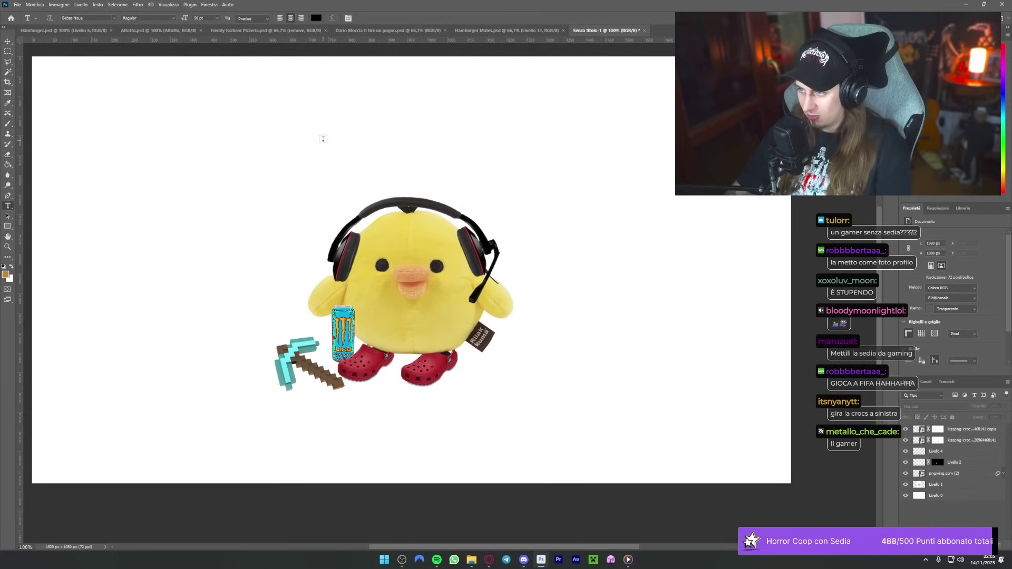
pyautogui.moveTo(323, 139); pyautogui.dragTo(519, 188)
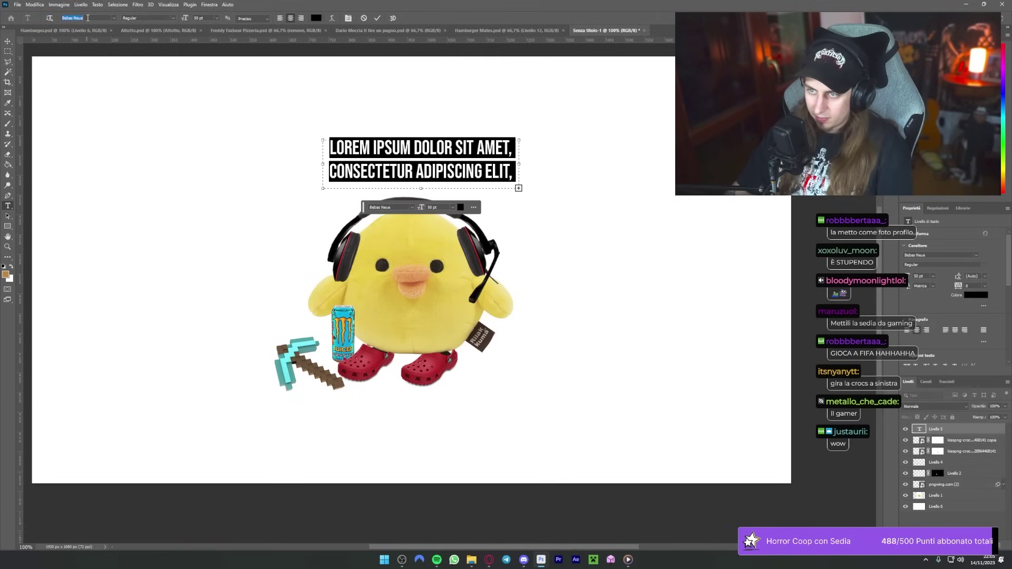
pyautogui.write('Gilroy')
pyautogui.press('Return')
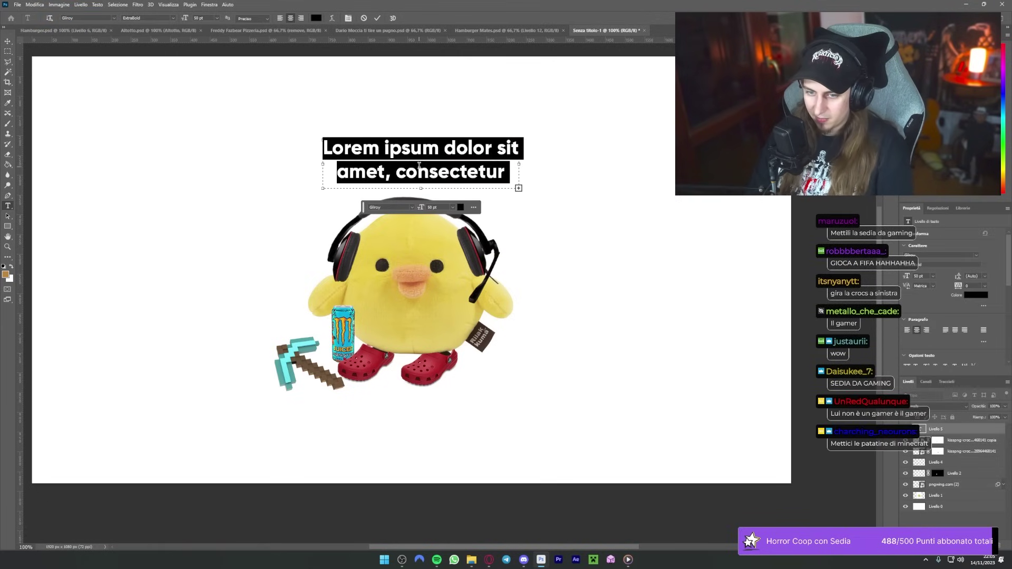
pyautogui.press('BackSpace')
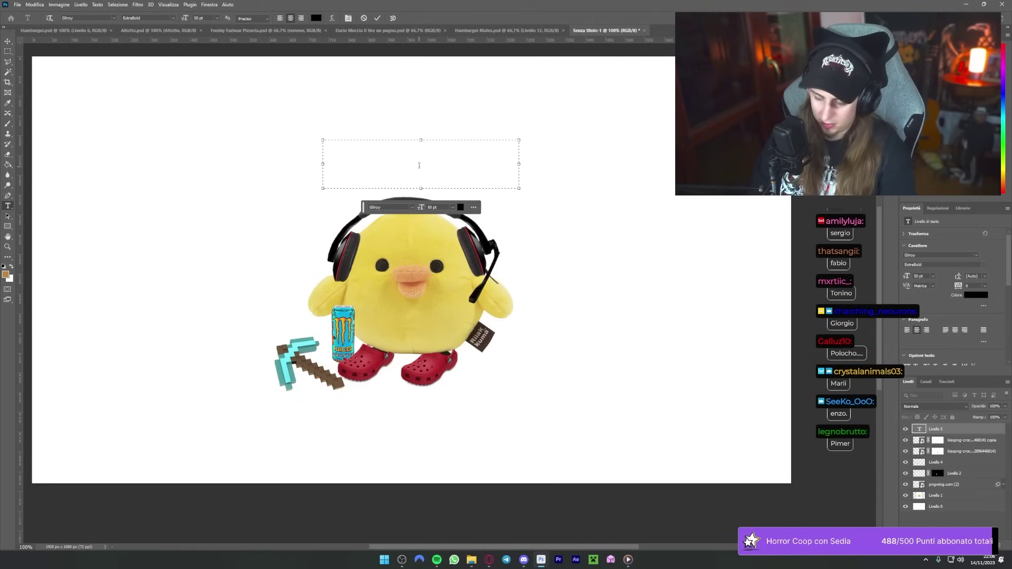
pyautogui.write('il piccolo')
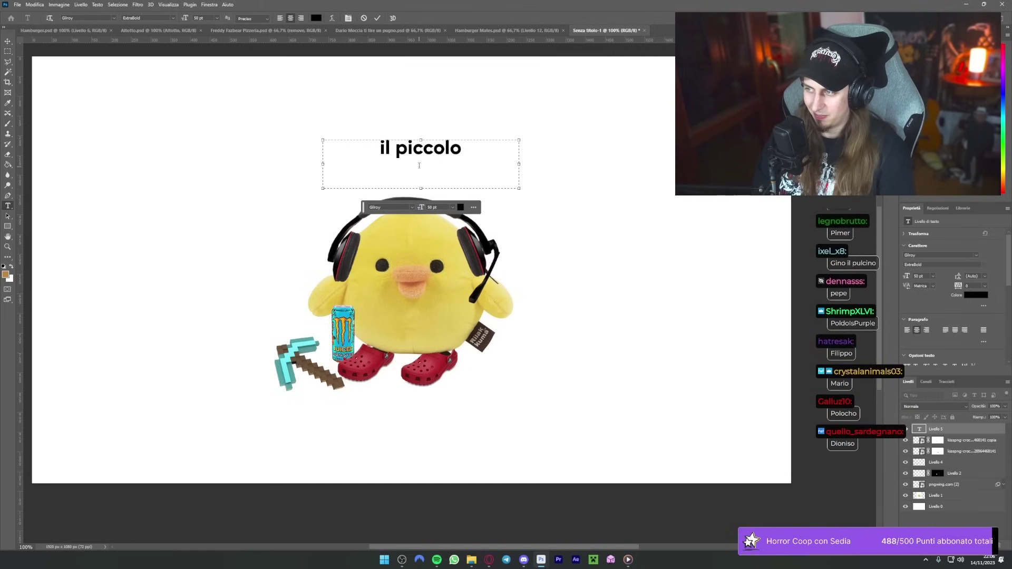
pyautogui.write(' alfred.')
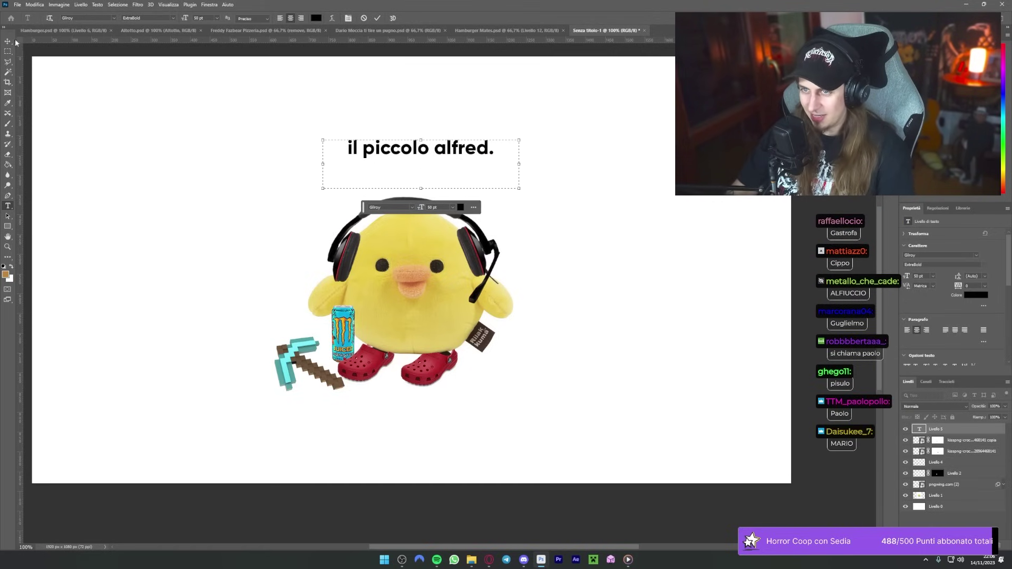
pyautogui.click(8, 41)
# Step: Scale the caption to about 81%, lower it slightly and zoom out to view the whole canvas
pyautogui.hotkey('ctrl', 't')
pyautogui.moveTo(517, 140); pyautogui.dragTo(495, 160)
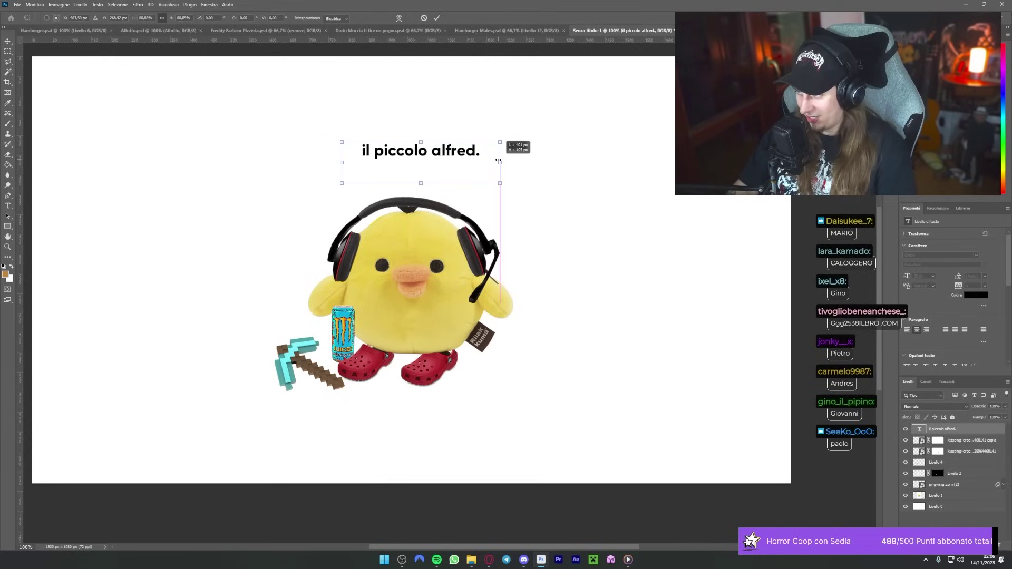
pyautogui.press('Return')
pyautogui.hotkey('ctrl', '-')
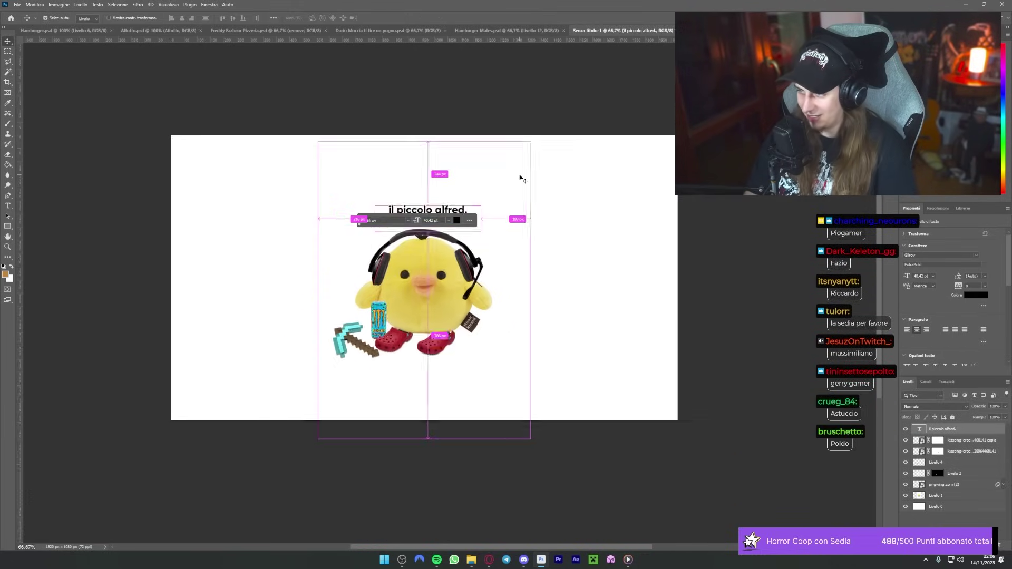
pyautogui.hotkey('ctrl', '-')
pyautogui.hotkey('ctrl', '+')
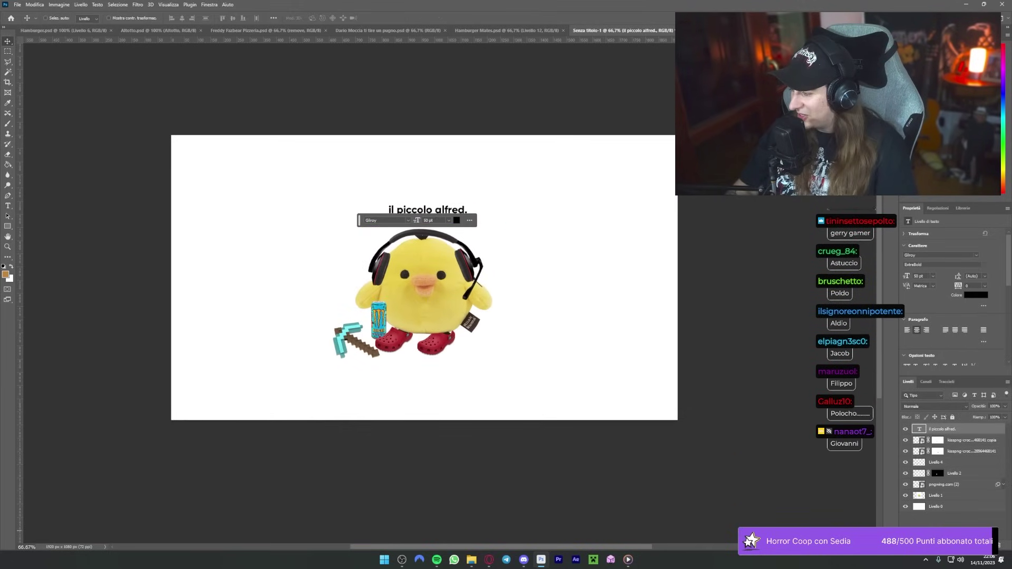
pyautogui.click(67, 32)
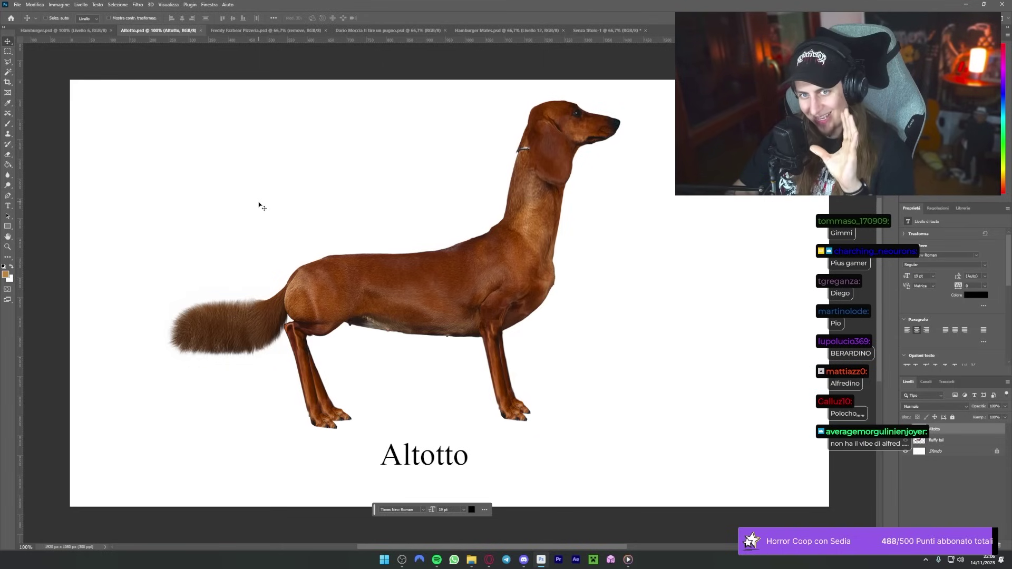
pyautogui.click(238, 30)
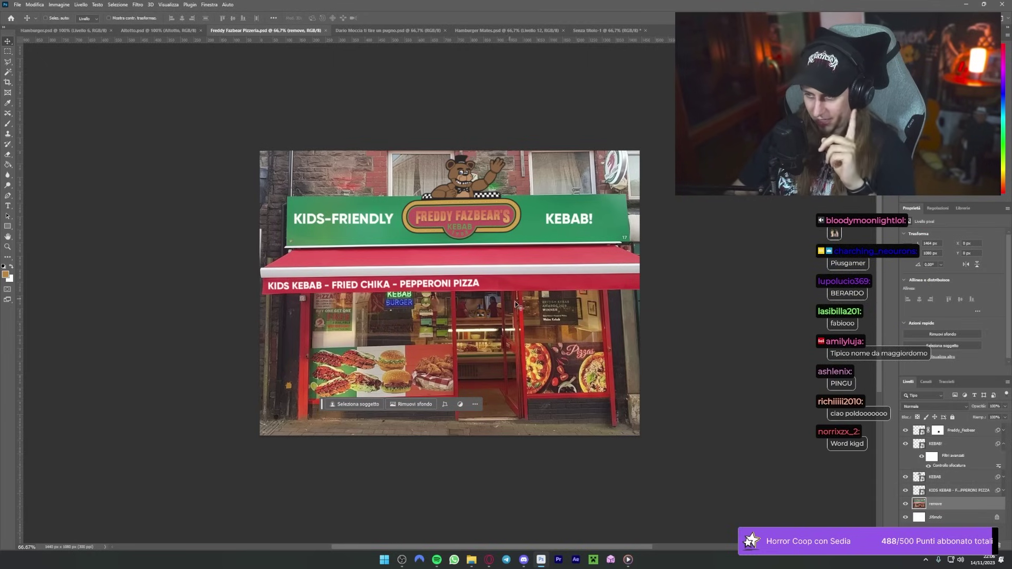
pyautogui.scroll(2, 518, 307)
pyautogui.scroll(2, 518, 307)
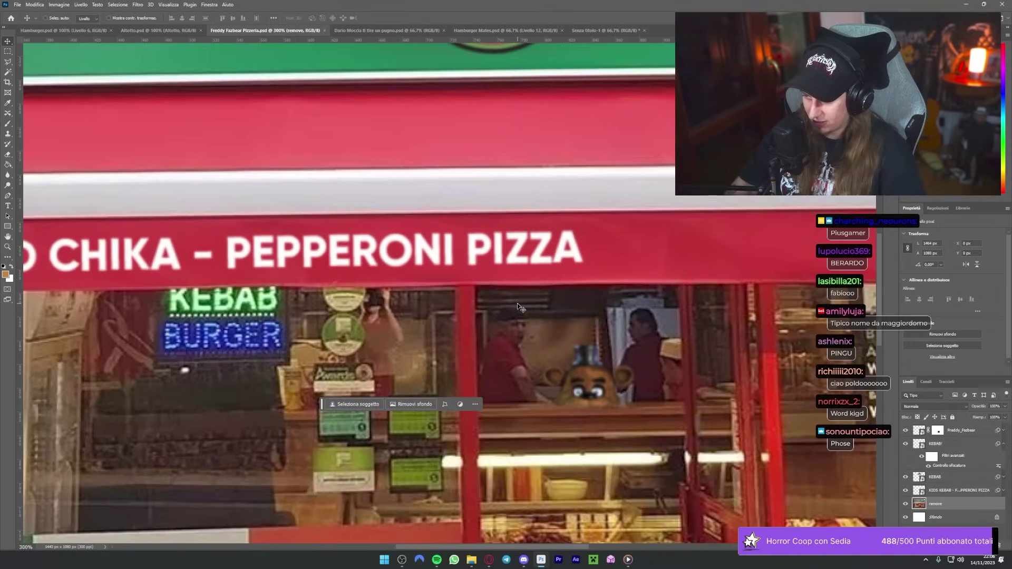
pyautogui.moveTo(516, 315); pyautogui.dragTo(425, 283)
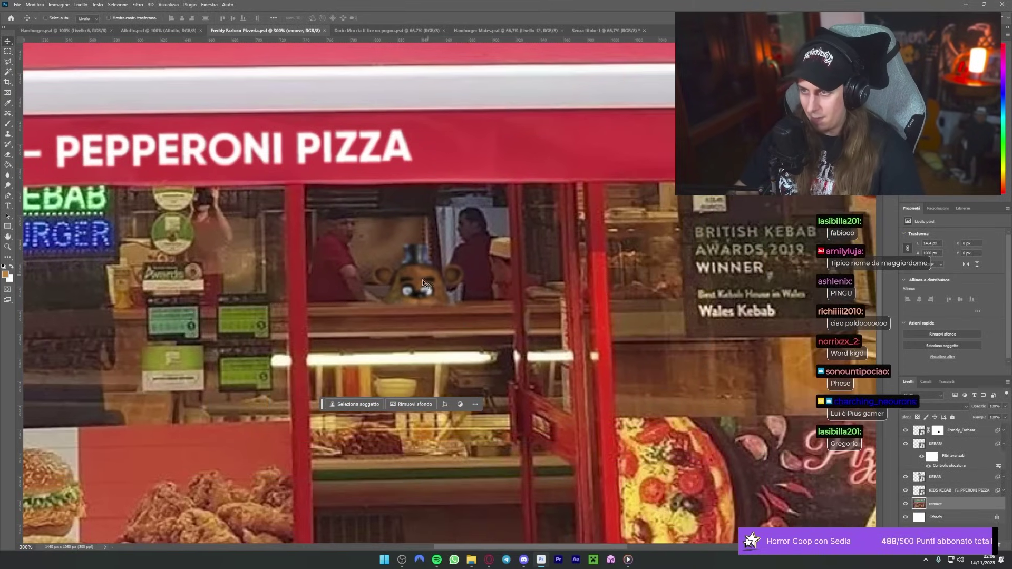
pyautogui.click(387, 30)
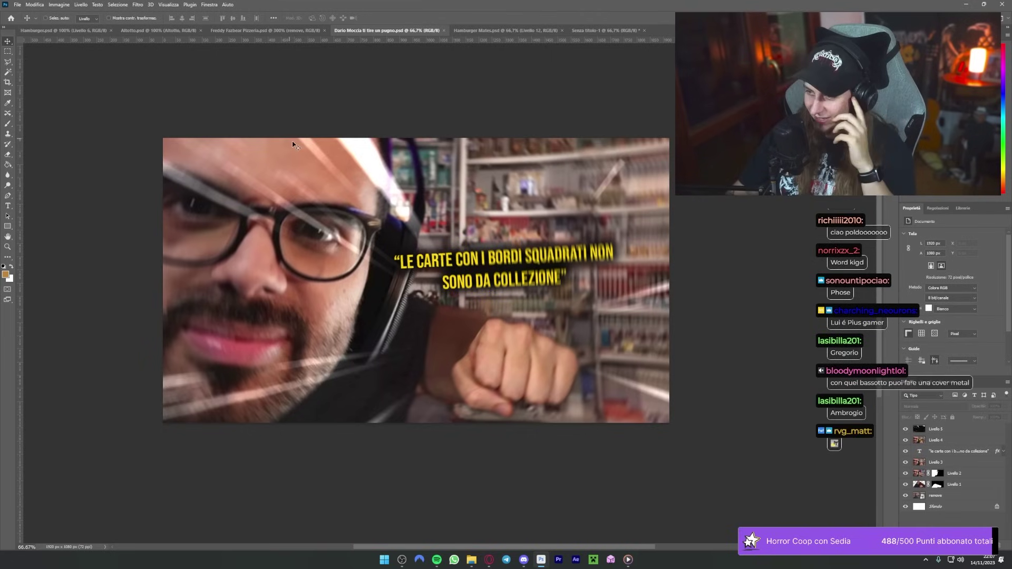
pyautogui.click(487, 30)
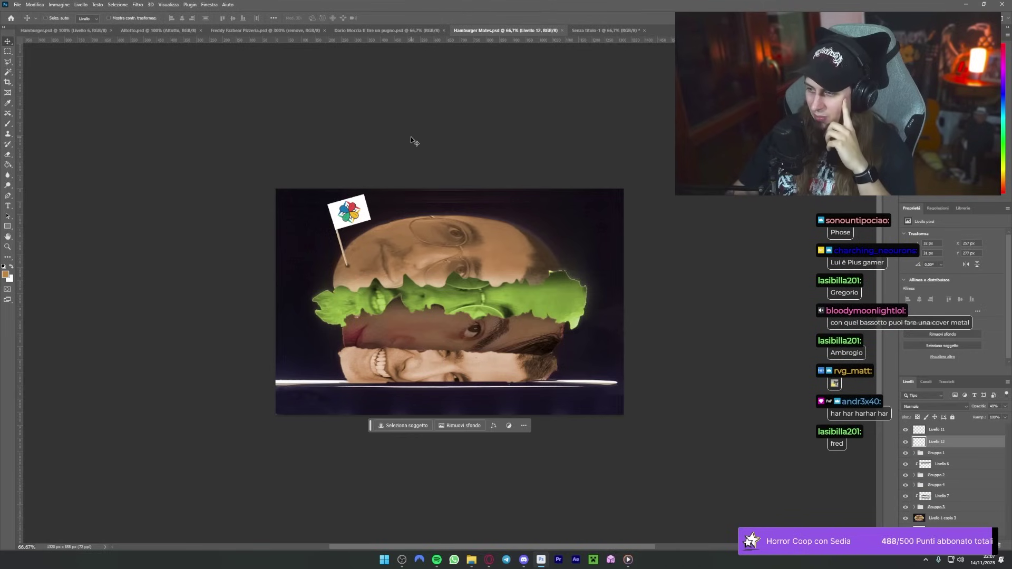
pyautogui.click(597, 31)
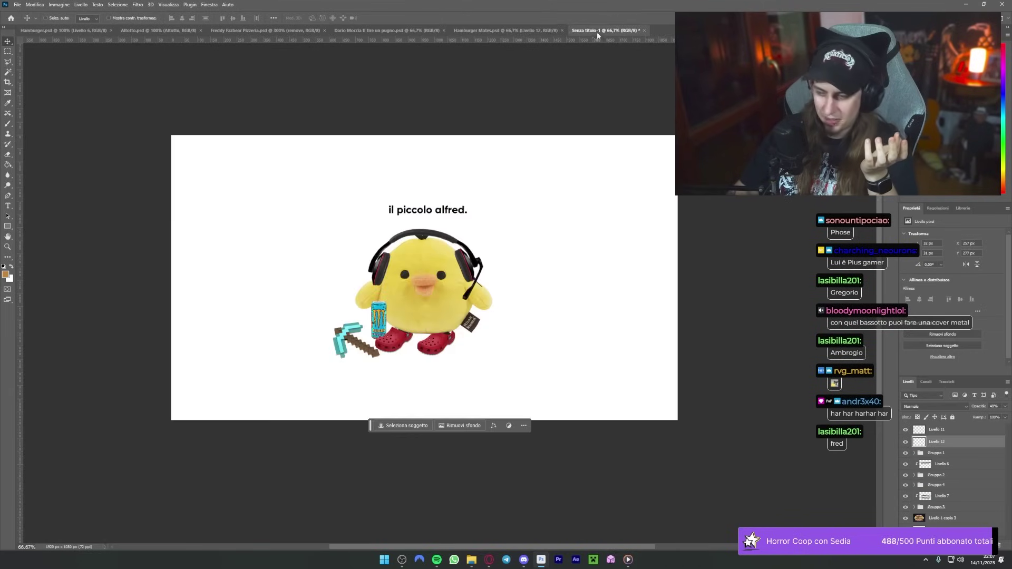